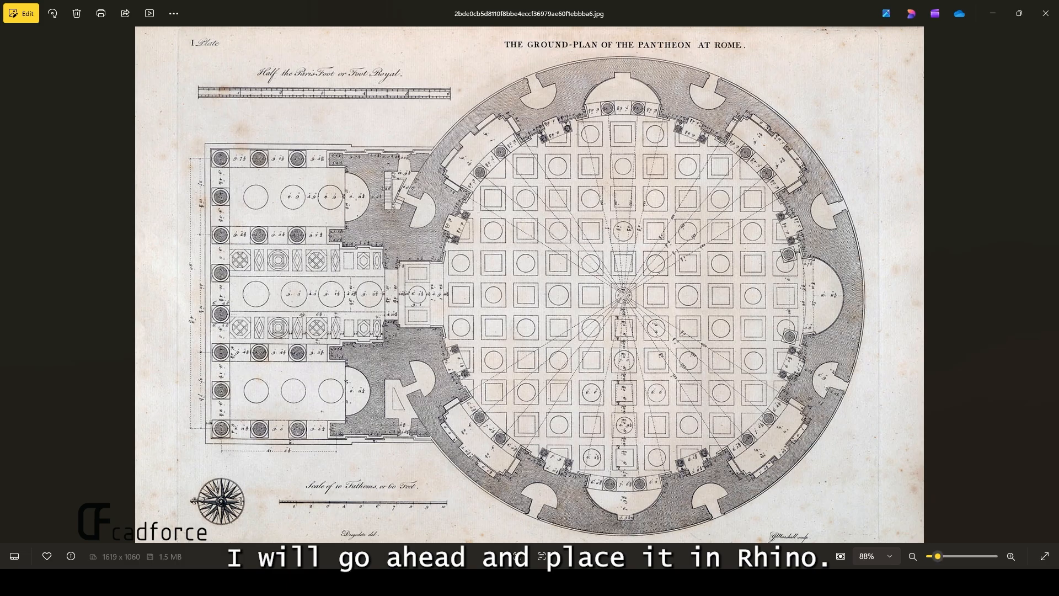
# Switch to Rhino and maximize the Top viewport
pyautogui.click(348, 518)
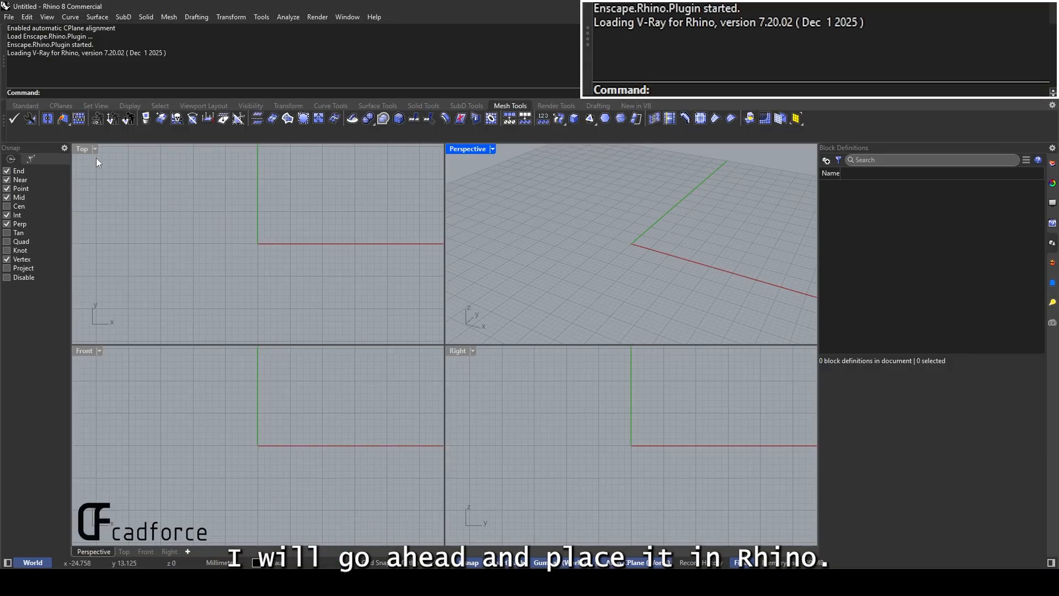
pyautogui.doubleClick(82, 149)
pyautogui.scroll(-3, 490, 316)
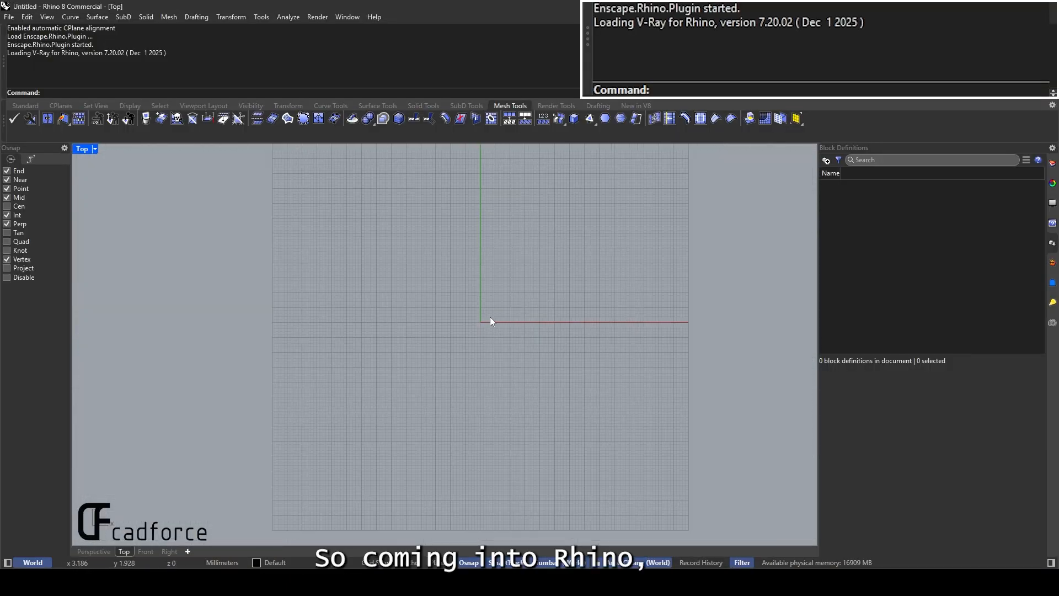
pyautogui.scroll(-5, 490, 317)
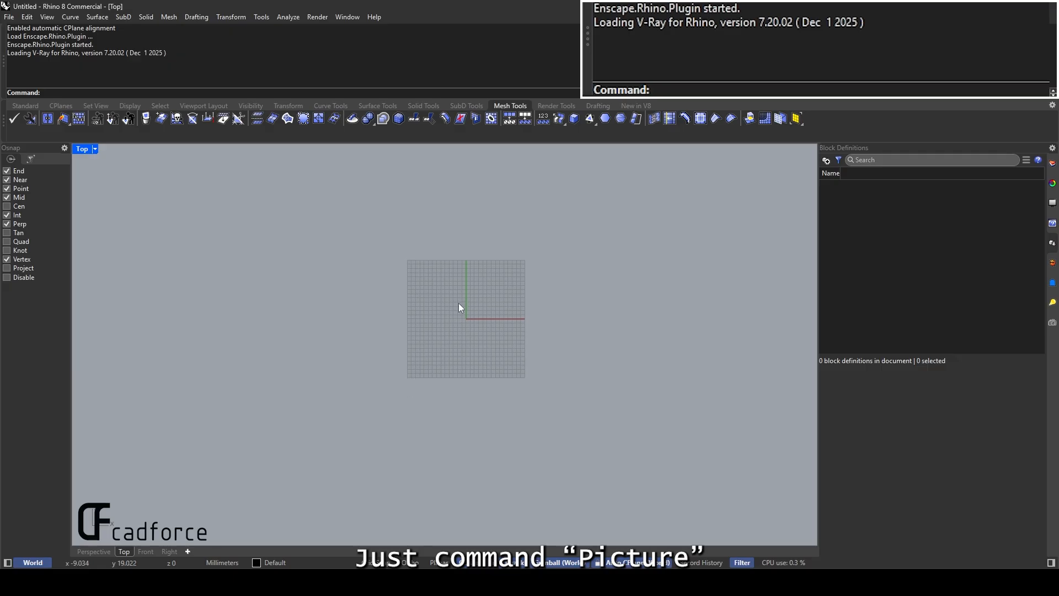
# Insert the Pantheon ground-plan image with the Picture command, placing it by two opposite corners in the Top view
pyautogui.write('Picture')
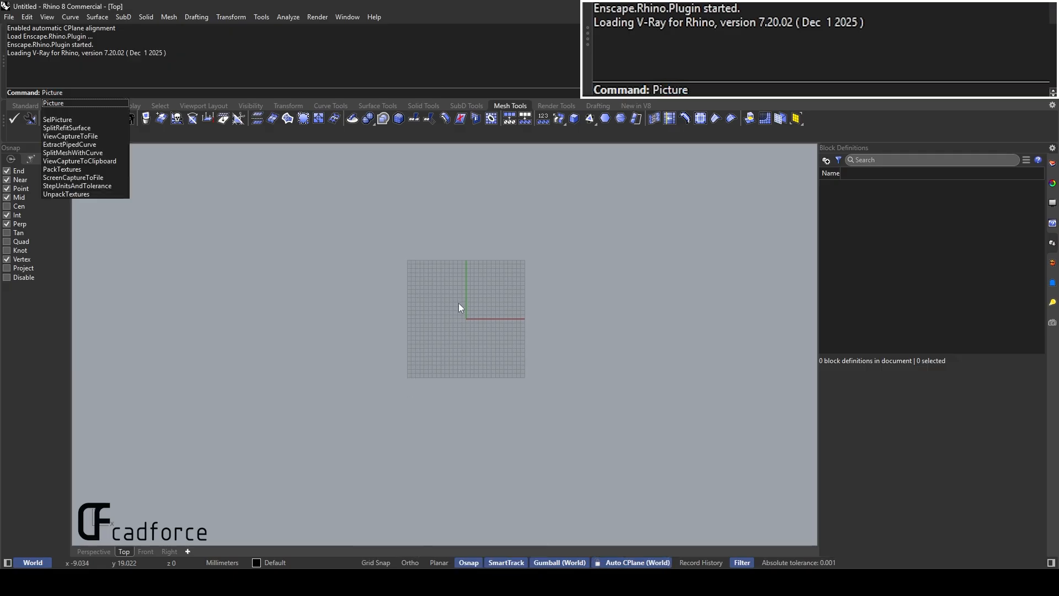
pyautogui.press('Return')
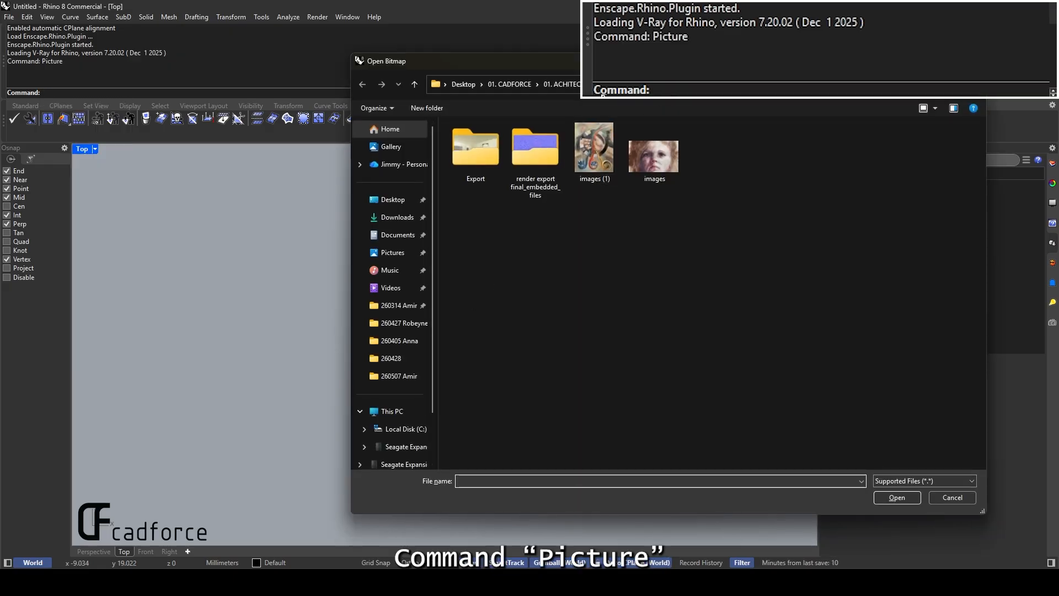
pyautogui.click(560, 84)
pyautogui.click(513, 84)
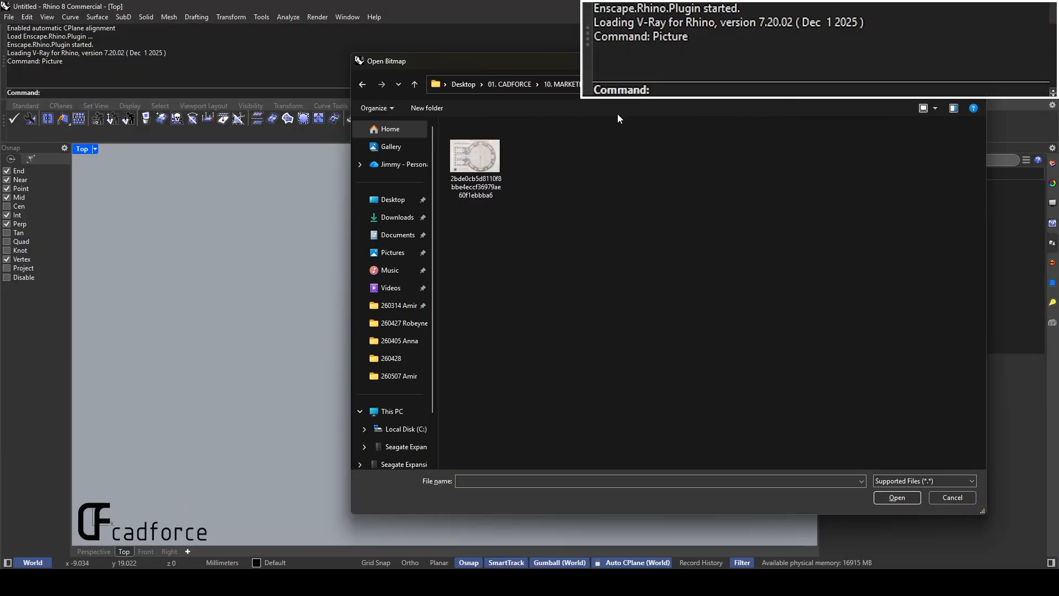
pyautogui.doubleClick(478, 166)
pyautogui.click(348, 367)
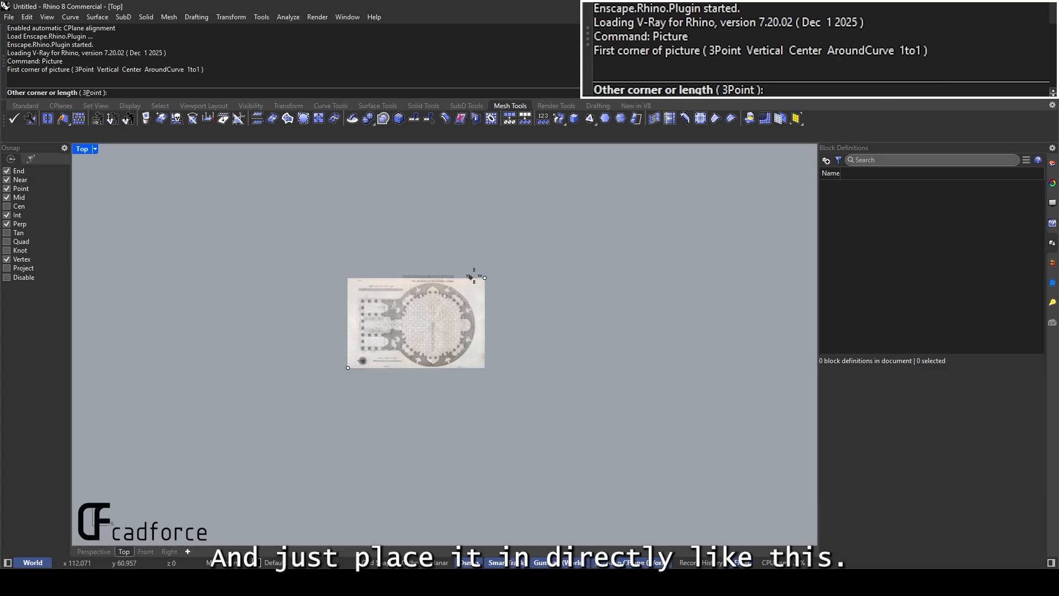
pyautogui.click(644, 185)
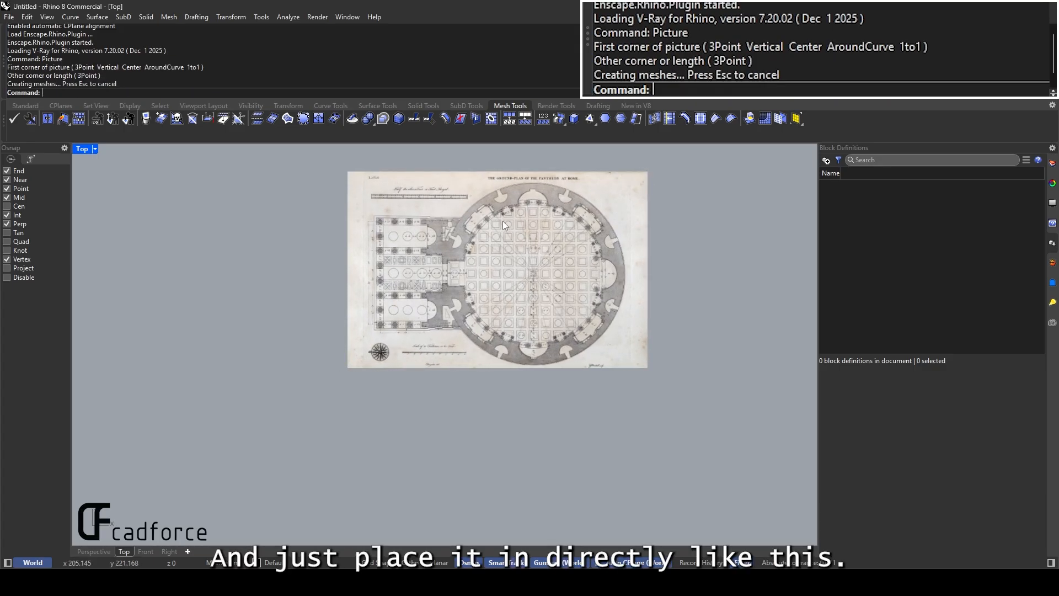
# Shift the plan picture freehand up along Y and then to the right along X
pyautogui.scroll(3, 496, 165)
pyautogui.scroll(-4, 509, 331)
pyautogui.moveTo(501, 302); pyautogui.dragTo(501, 239)
pyautogui.moveTo(540, 274); pyautogui.dragTo(578, 274)
pyautogui.scroll(6, 540, 261)
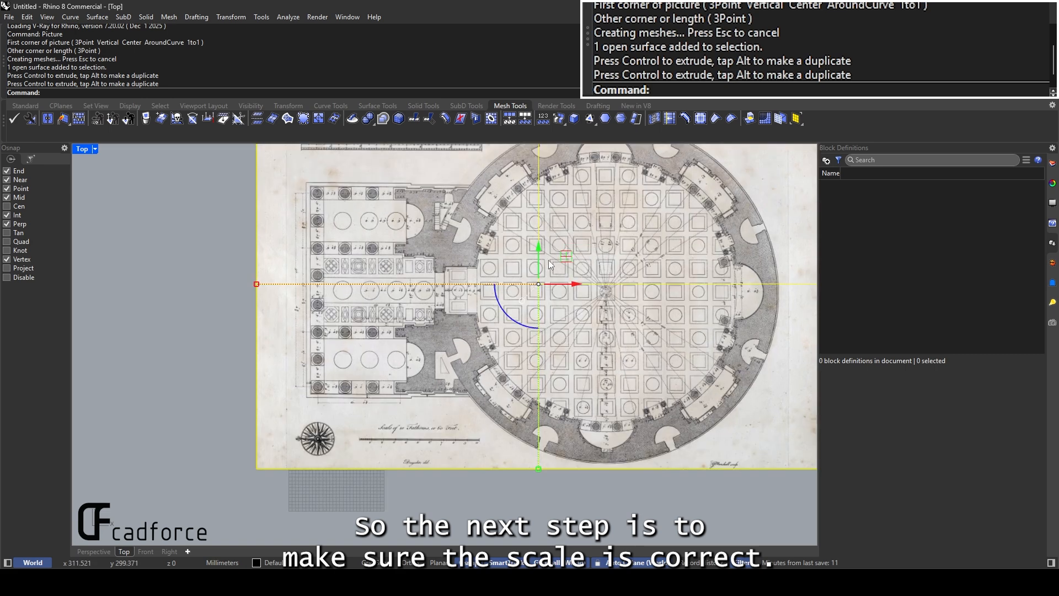
# Move the plan picture by its lower-left corner to a point close to the origin on the grid, and deselect it
pyautogui.write('Move')
pyautogui.press('Return')
pyautogui.scroll(-6, 535, 273)
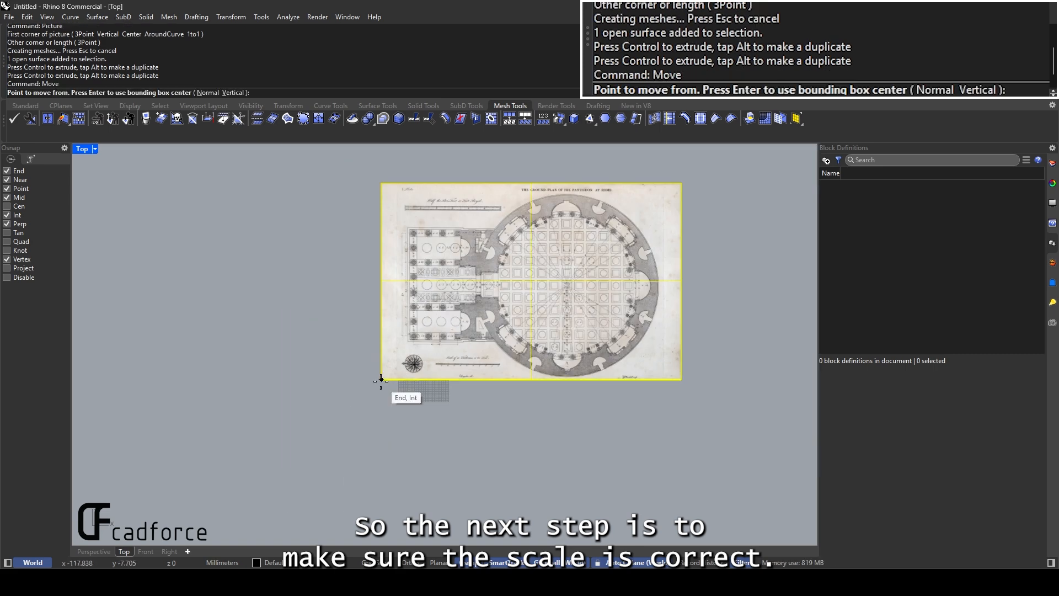
pyautogui.click(380, 380)
pyautogui.click(419, 395)
pyautogui.scroll(6, 608, 328)
pyautogui.moveTo(608, 327); pyautogui.dragTo(580, 414, button='right')
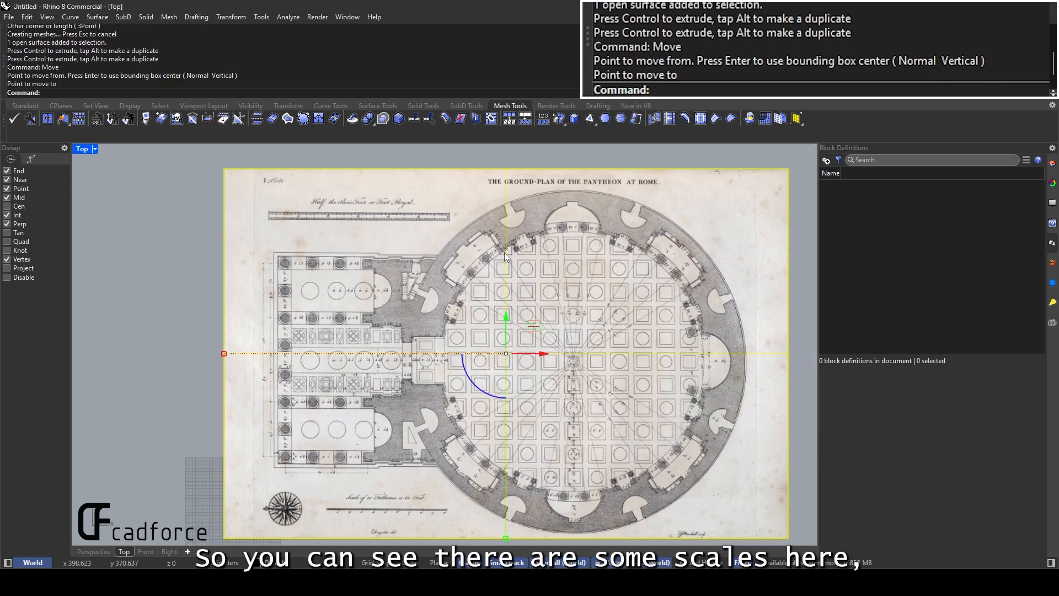
pyautogui.moveTo(625, 215); pyautogui.dragTo(607, 219, button='right')
pyautogui.press('Escape')
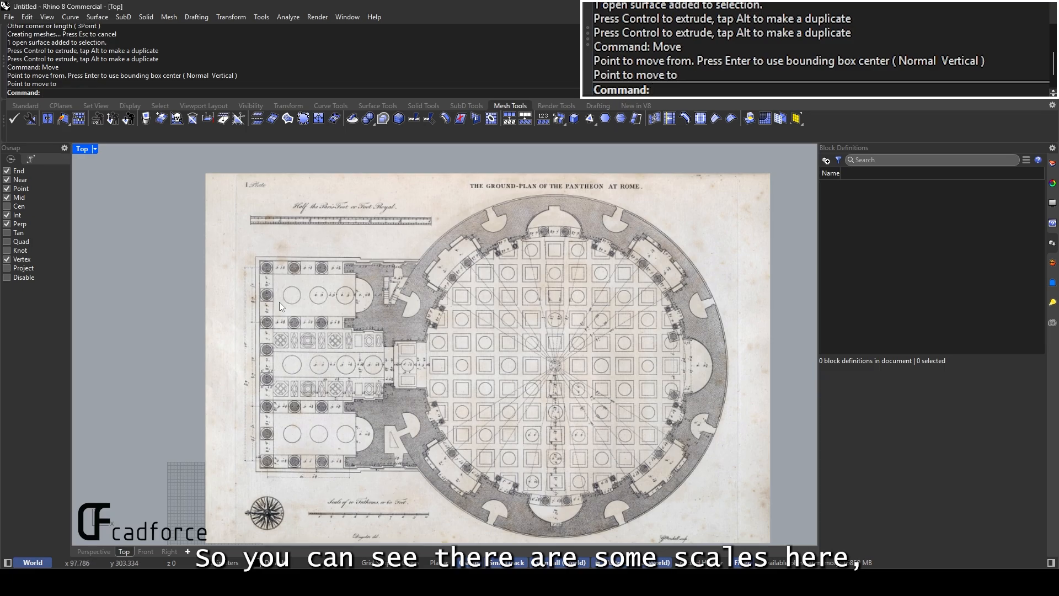
# Examine the dimensions annotated on the plan, especially those in and between the circles of the portico floor
pyautogui.scroll(8, 279, 303)
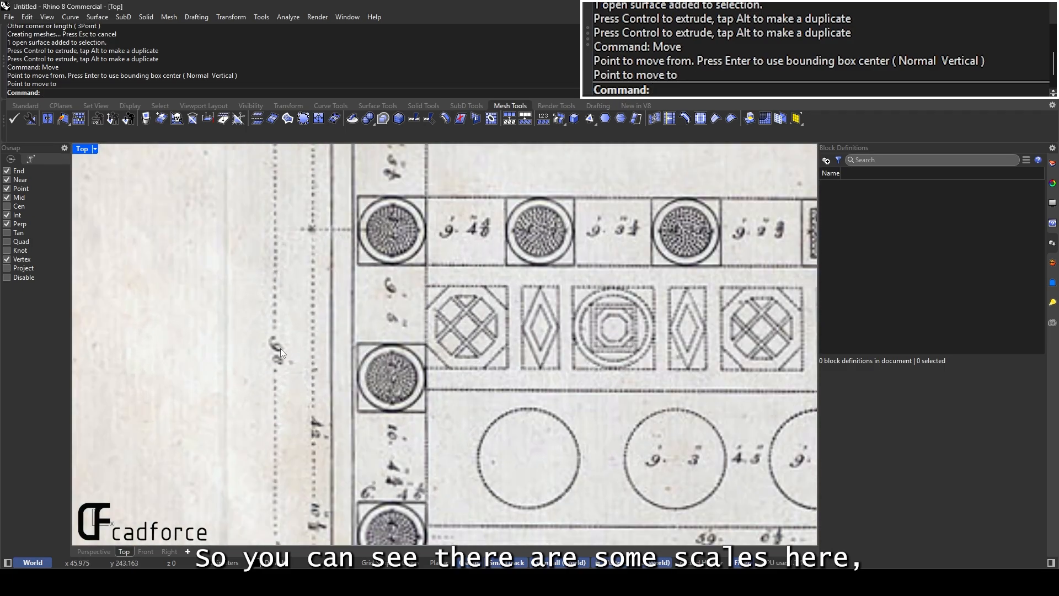
pyautogui.scroll(-5, 280, 349)
pyautogui.moveTo(399, 266); pyautogui.dragTo(432, 299, button='right')
pyautogui.scroll(6, 401, 303)
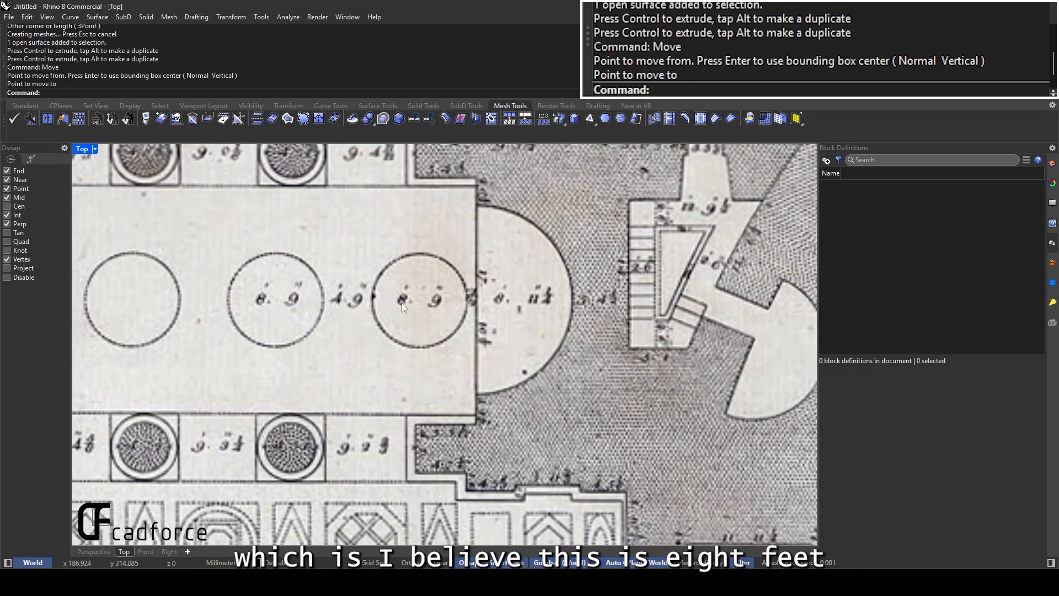
pyautogui.scroll(3, 402, 303)
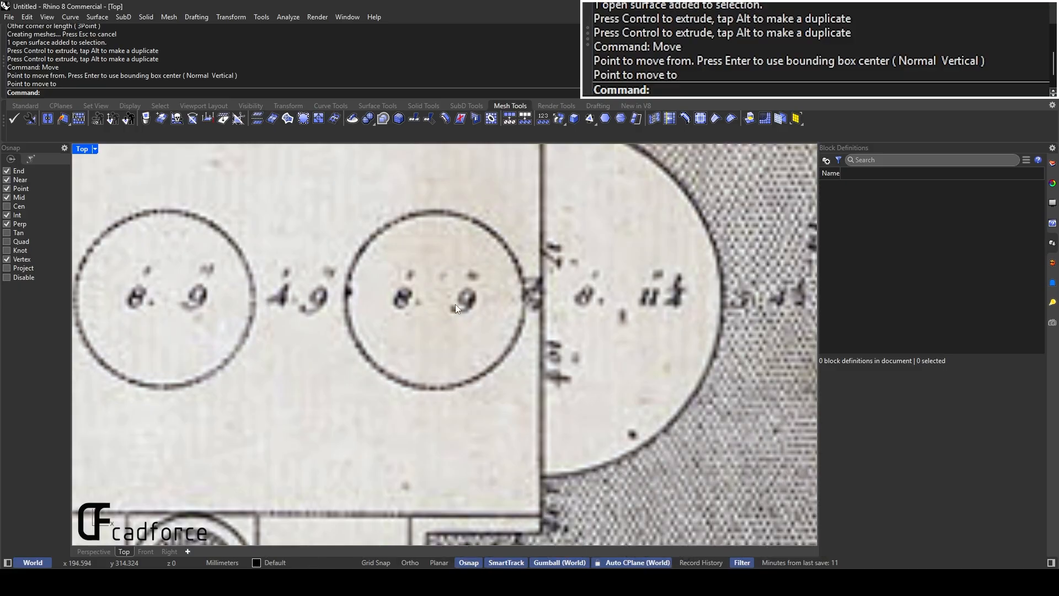
pyautogui.scroll(-10, 455, 303)
pyautogui.scroll(-3, 390, 377)
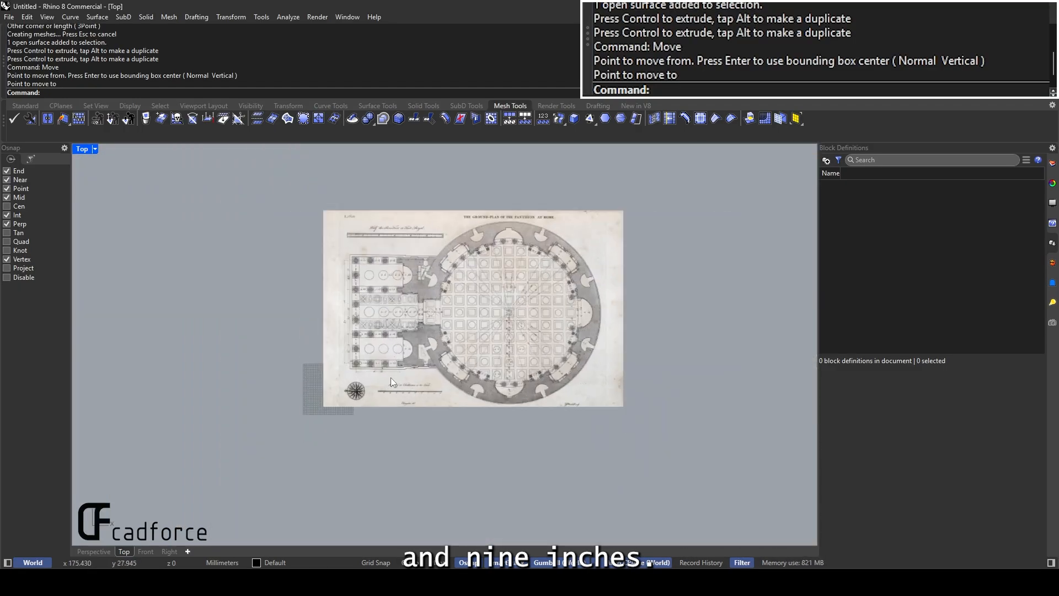
pyautogui.scroll(5, 410, 369)
pyautogui.scroll(-5, 376, 317)
pyautogui.scroll(4, 376, 318)
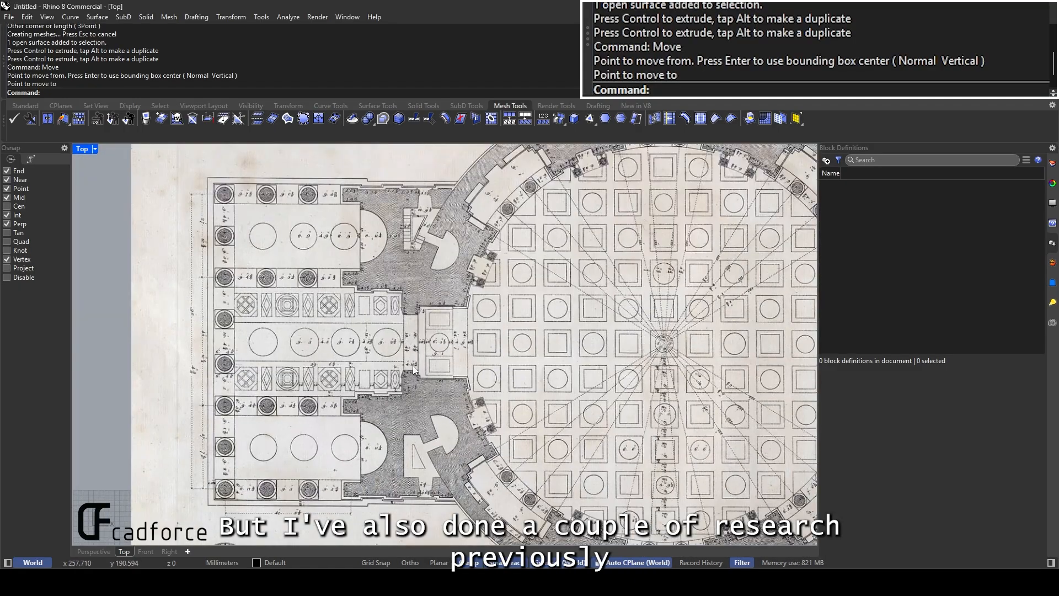
pyautogui.scroll(-2, 376, 318)
# Switch to the browser showing the Pantheon dimensions, search "feet to mm" in a new tab and convert 190 feet to millimetres
pyautogui.click(391, 582)
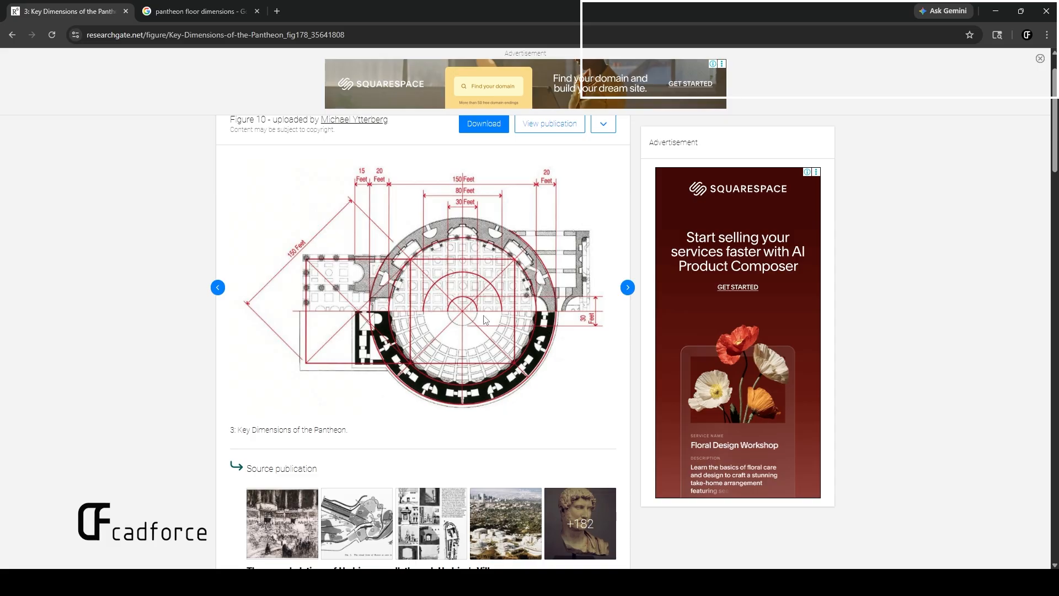
pyautogui.click(277, 11)
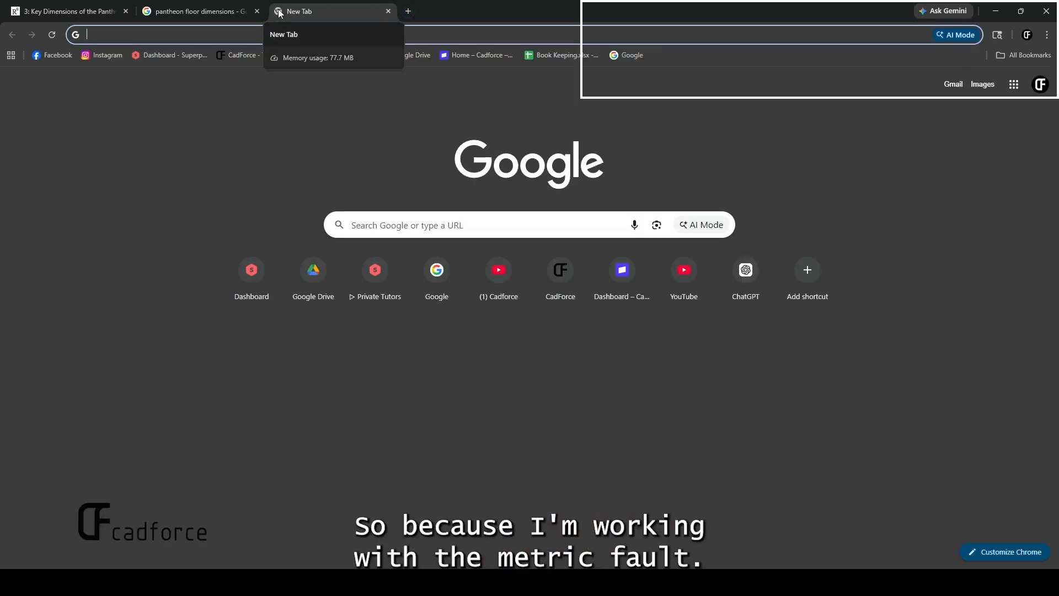
pyautogui.write('fe')
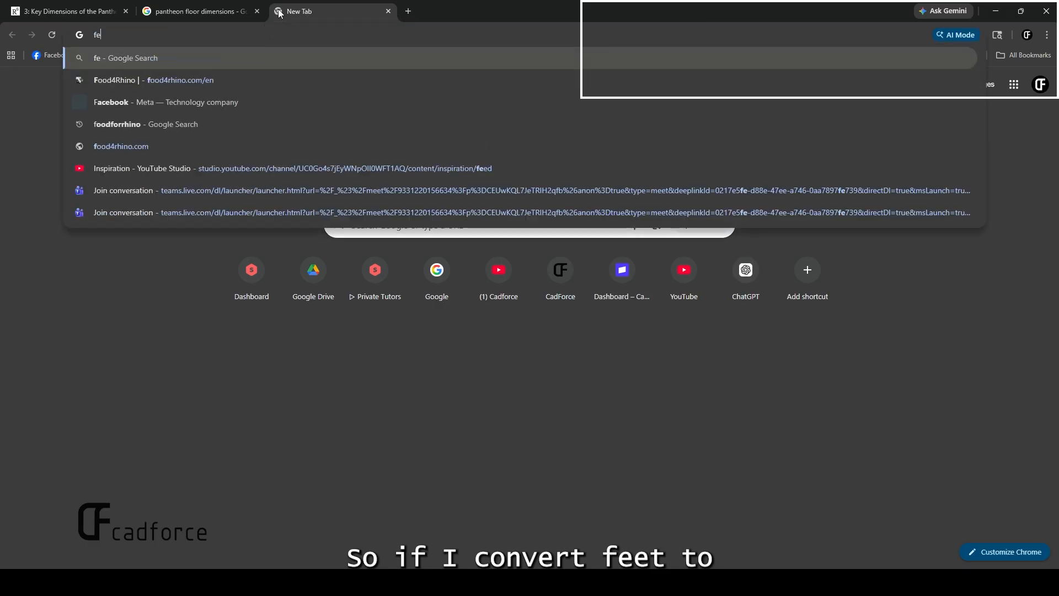
pyautogui.write('et to mm')
pyautogui.press('Return')
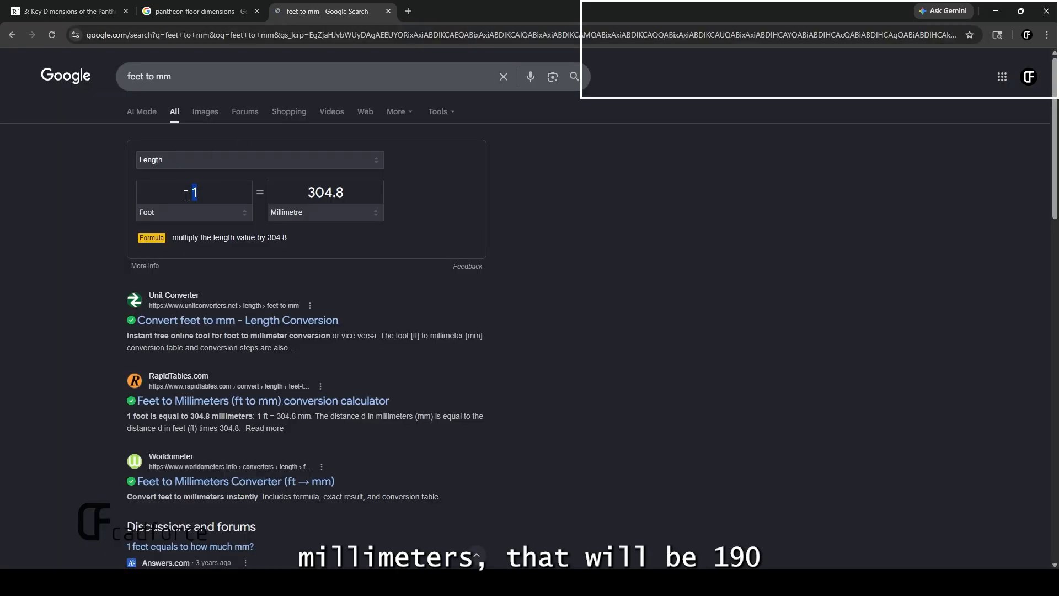
pyautogui.write('90')
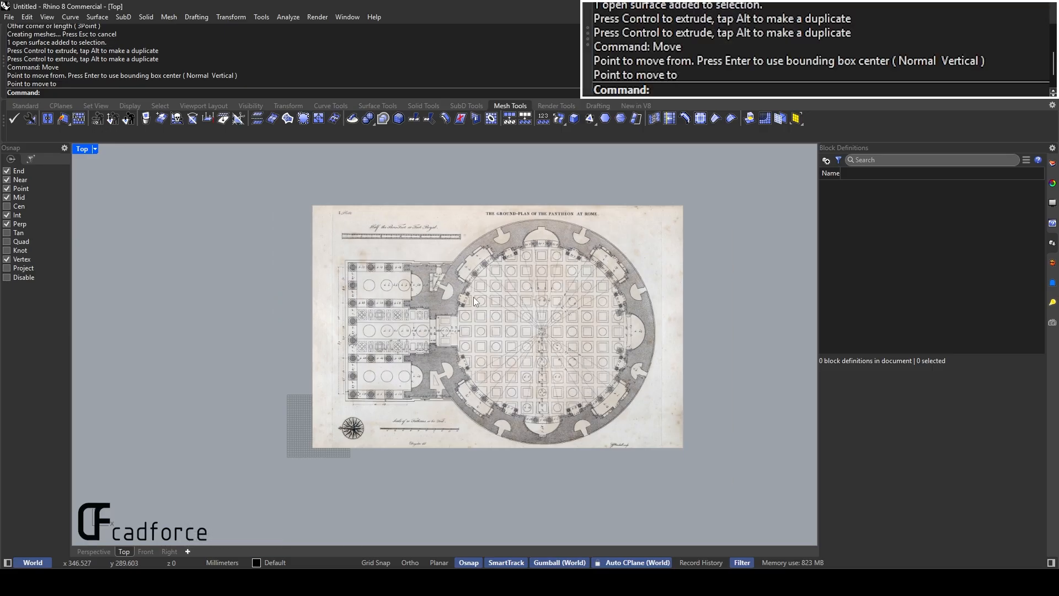
pyautogui.click(474, 297)
pyautogui.scroll(3, 477, 292)
pyautogui.write('Scale1D')
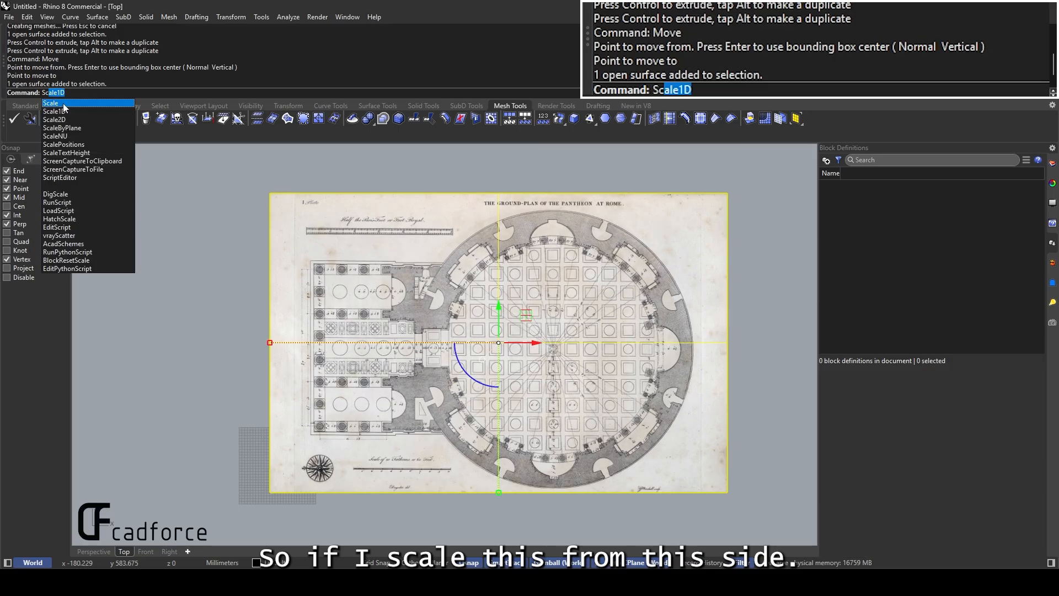
pyautogui.click(64, 104)
pyautogui.scroll(4, 414, 347)
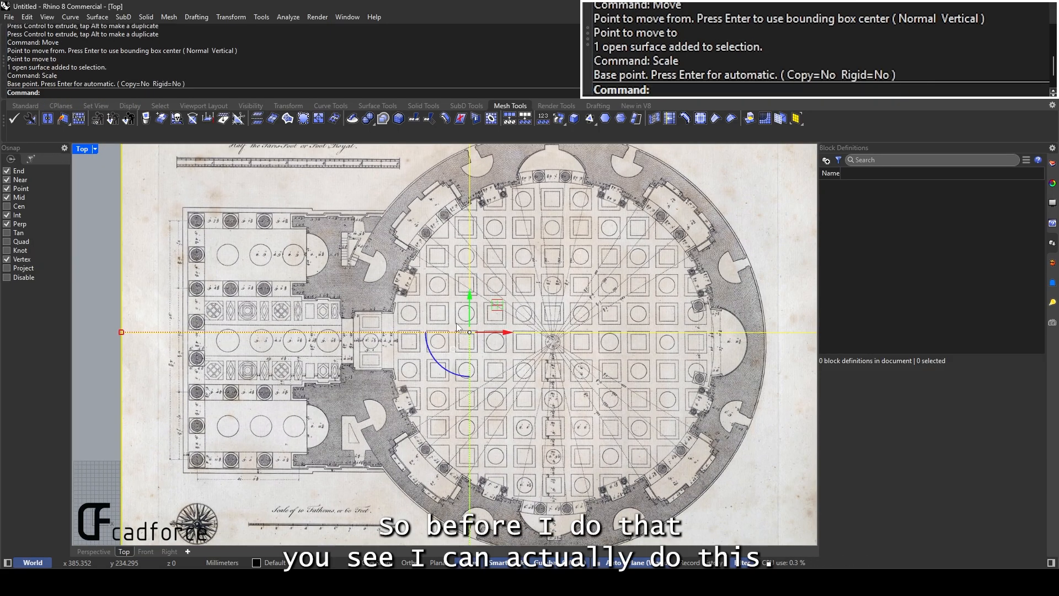
pyautogui.write('Circle')
pyautogui.press('Return')
pyautogui.press('Escape')
pyautogui.scroll(4, 345, 327)
pyautogui.scroll(-8, 345, 327)
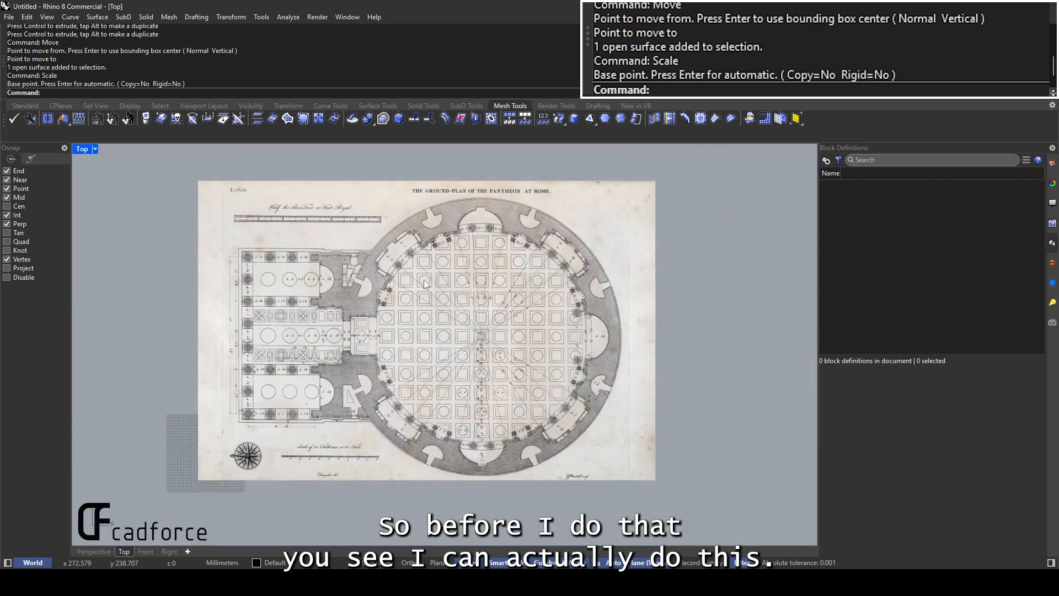
pyautogui.write('Scale')
pyautogui.press('Return')
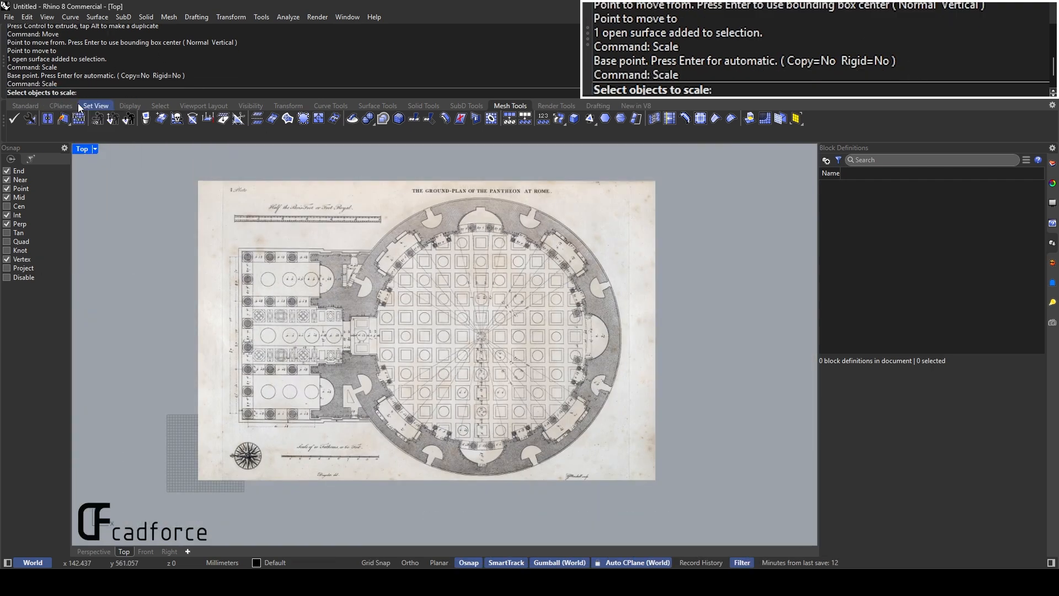
pyautogui.scroll(4, 496, 212)
pyautogui.press('Return')
pyautogui.press('Escape')
pyautogui.scroll(-4, 475, 208)
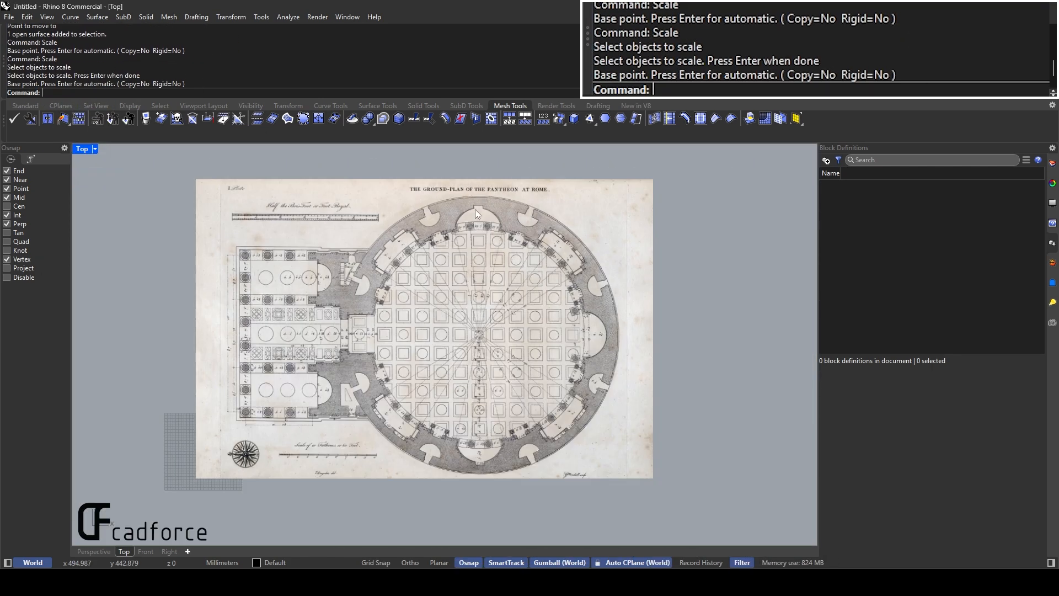
# Scale the plan picture from the rotunda's upper outer edge so its vertical outer diameter becomes 58000 mm
pyautogui.write('Scale1D')
pyautogui.press('Return')
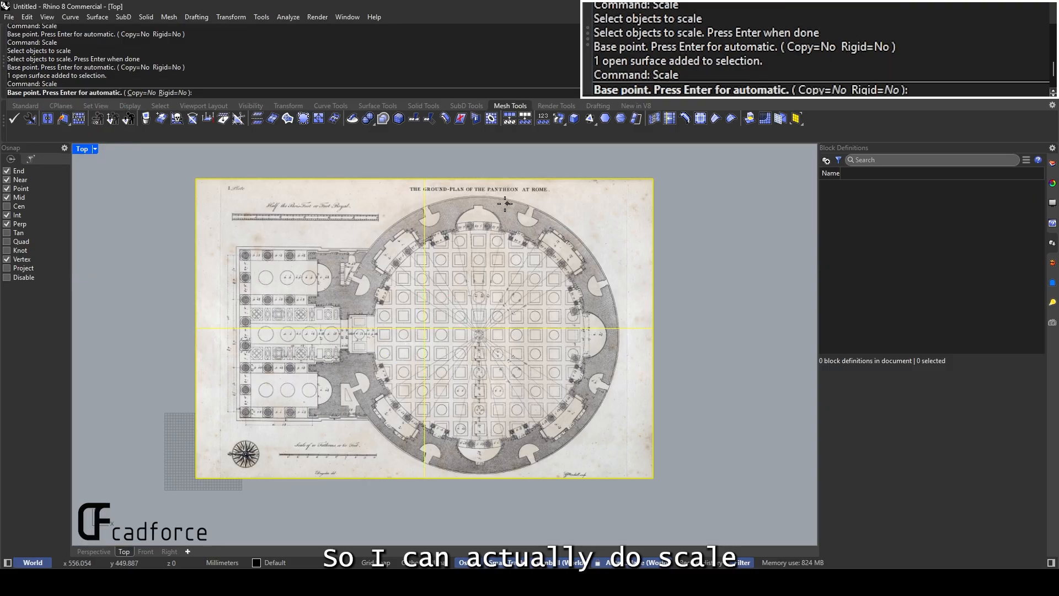
pyautogui.scroll(4, 468, 191)
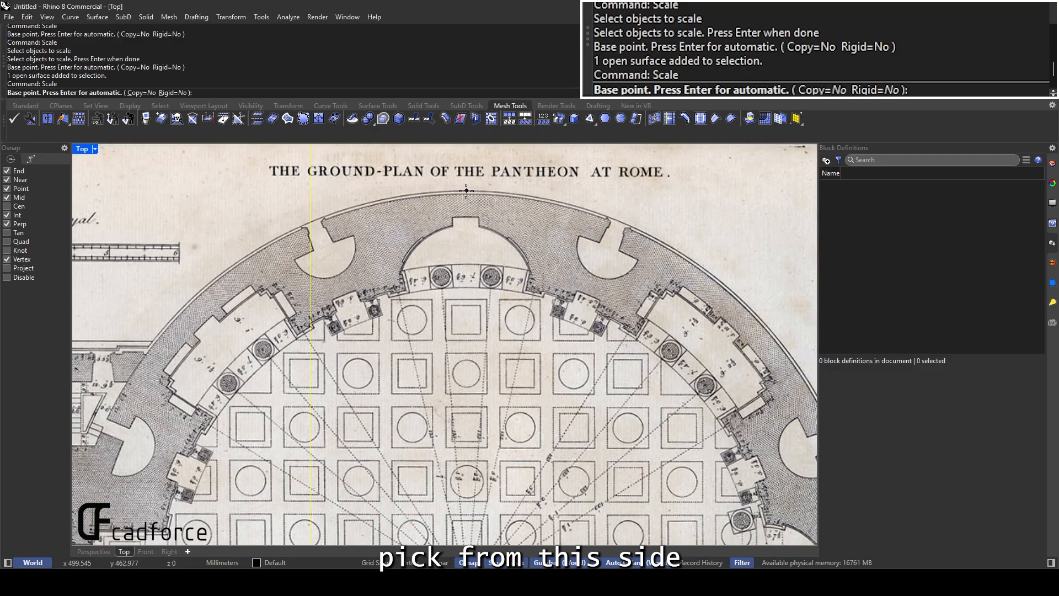
pyautogui.click(466, 191)
pyautogui.scroll(-4, 466, 191)
pyautogui.scroll(5, 463, 436)
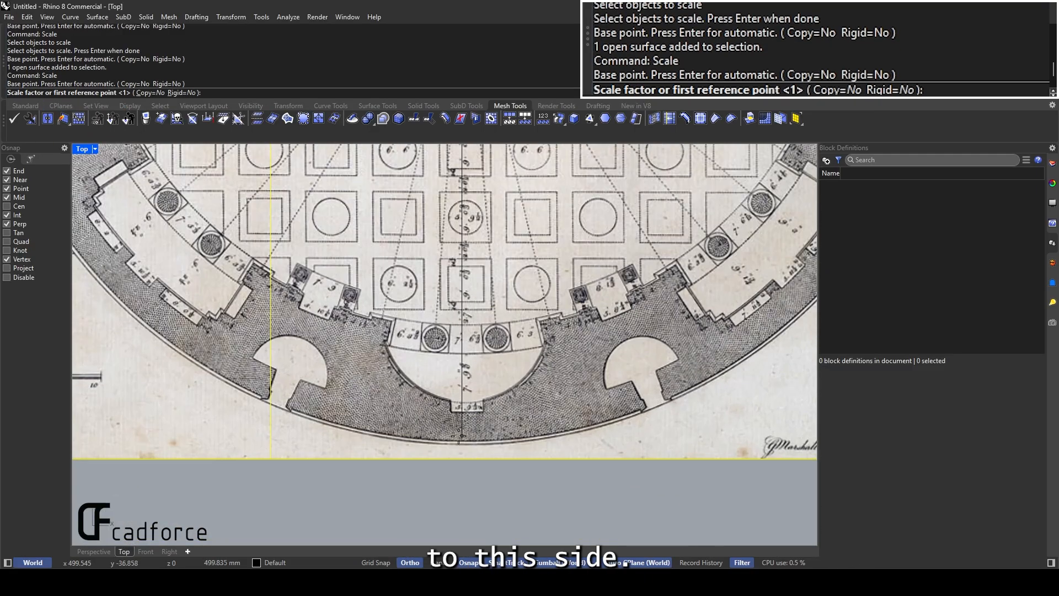
pyautogui.click(462, 442)
pyautogui.scroll(-5, 463, 444)
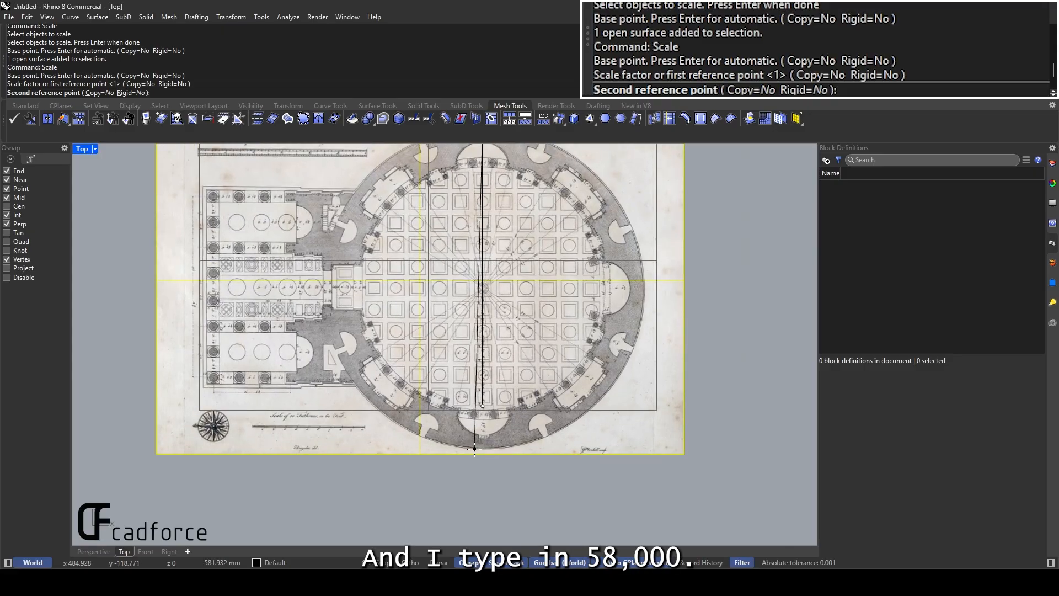
pyautogui.write('58000')
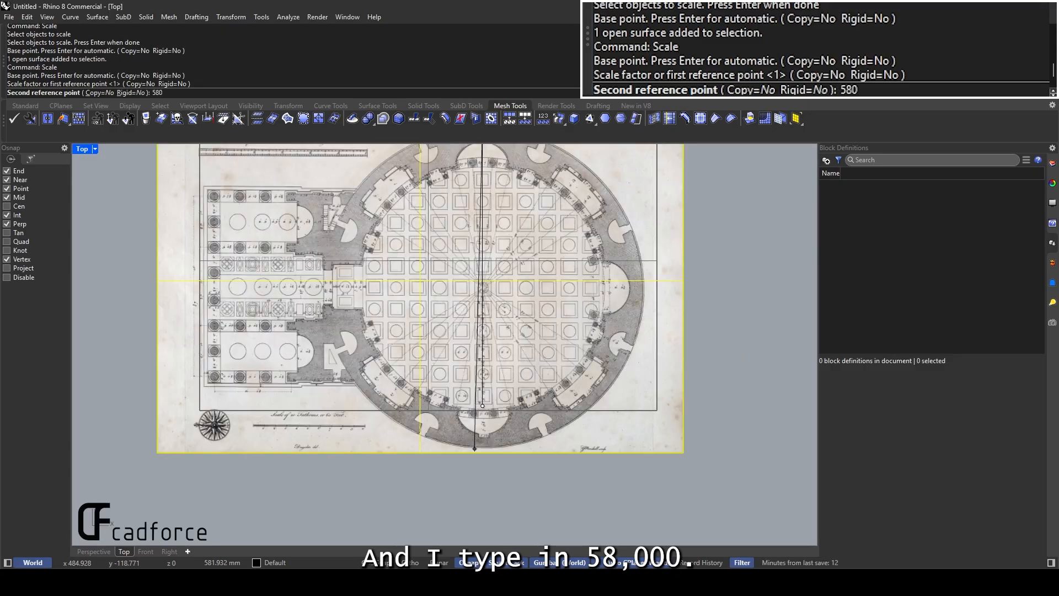
pyautogui.scroll(-8, 502, 414)
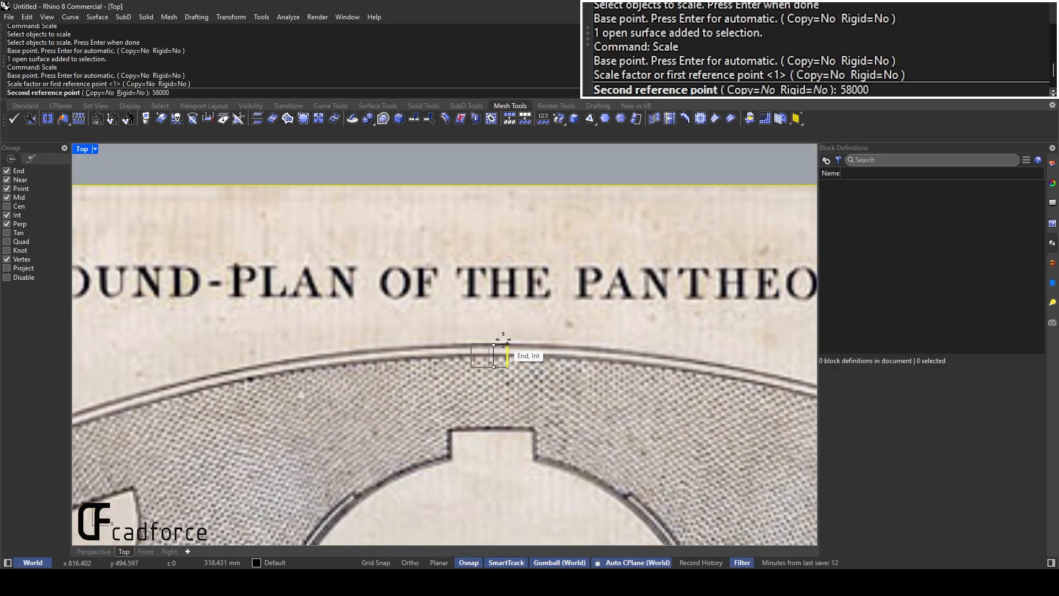
pyautogui.scroll(-5, 506, 335)
pyautogui.press('Return')
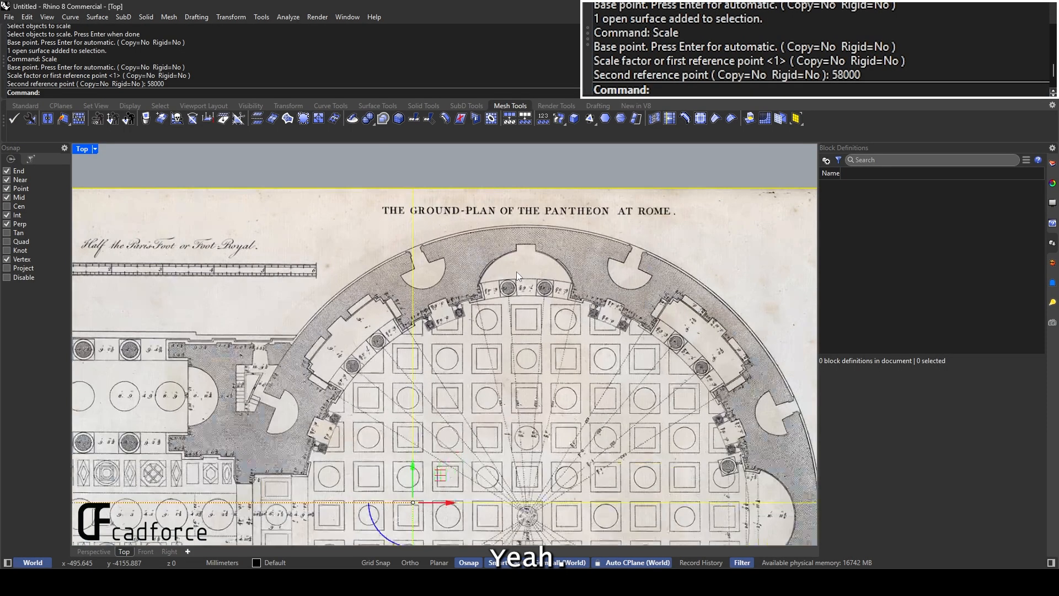
pyautogui.write('Distance')
pyautogui.press('Return')
pyautogui.scroll(3, 530, 229)
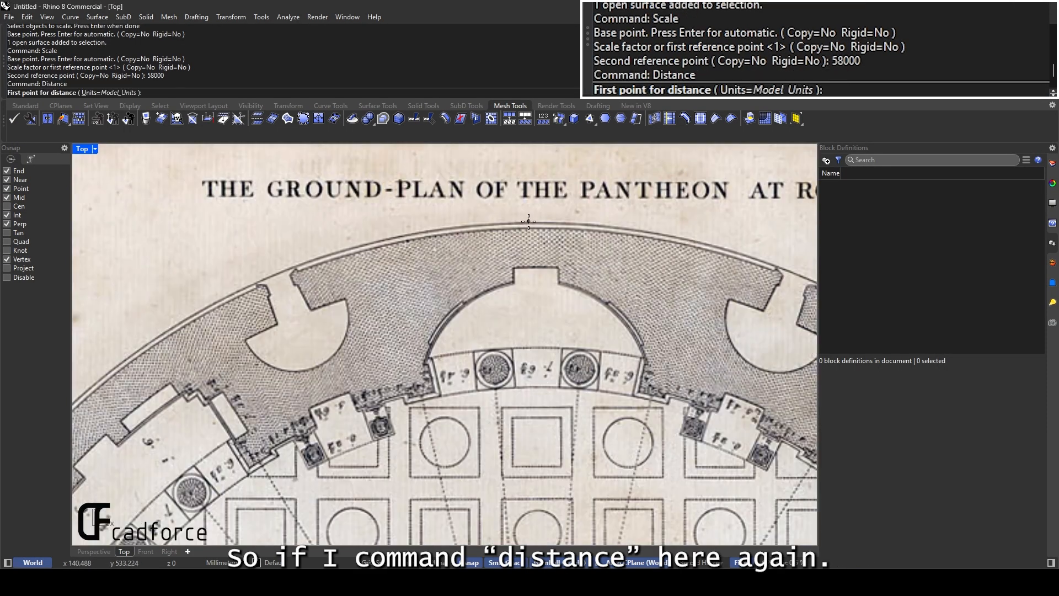
pyautogui.click(535, 226)
pyautogui.scroll(-1, 535, 226)
pyautogui.scroll(-4, 535, 226)
pyautogui.scroll(8, 545, 422)
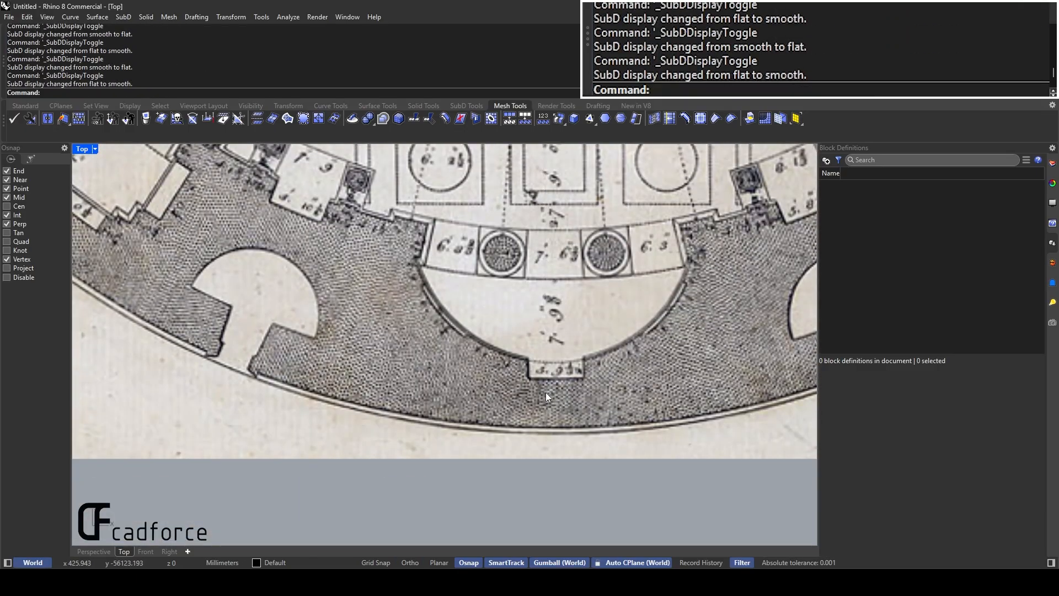
# Measure the rotunda's vertical outer diameter from its lowest to its uppermost outer edge on the scaled plan
pyautogui.scroll(-2, 545, 393)
pyautogui.press('Return')
pyautogui.scroll(2, 556, 414)
pyautogui.click(556, 414)
pyautogui.scroll(-3, 556, 413)
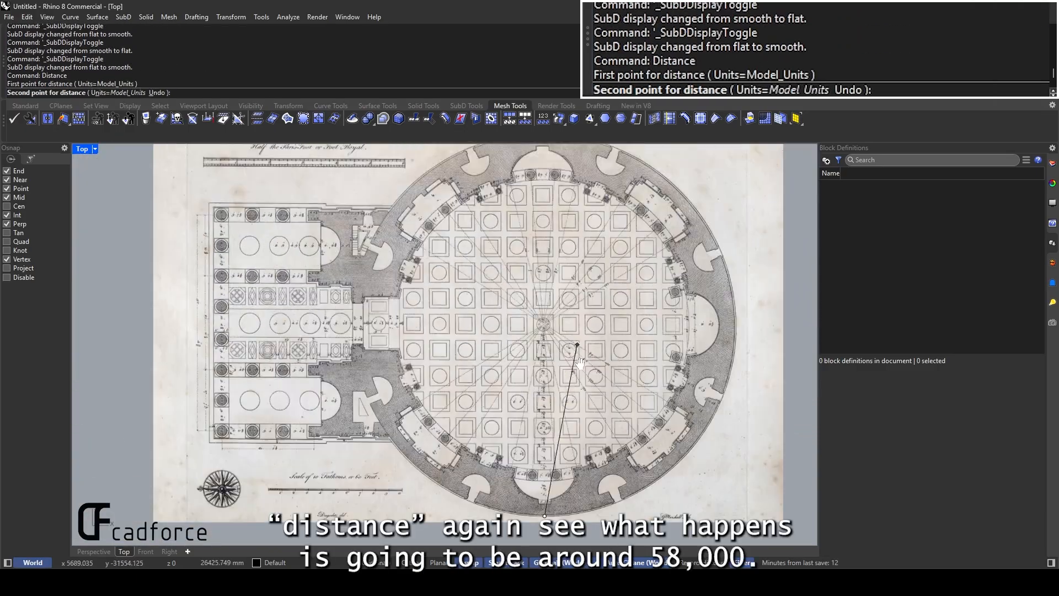
pyautogui.scroll(4, 542, 187)
pyautogui.click(542, 186)
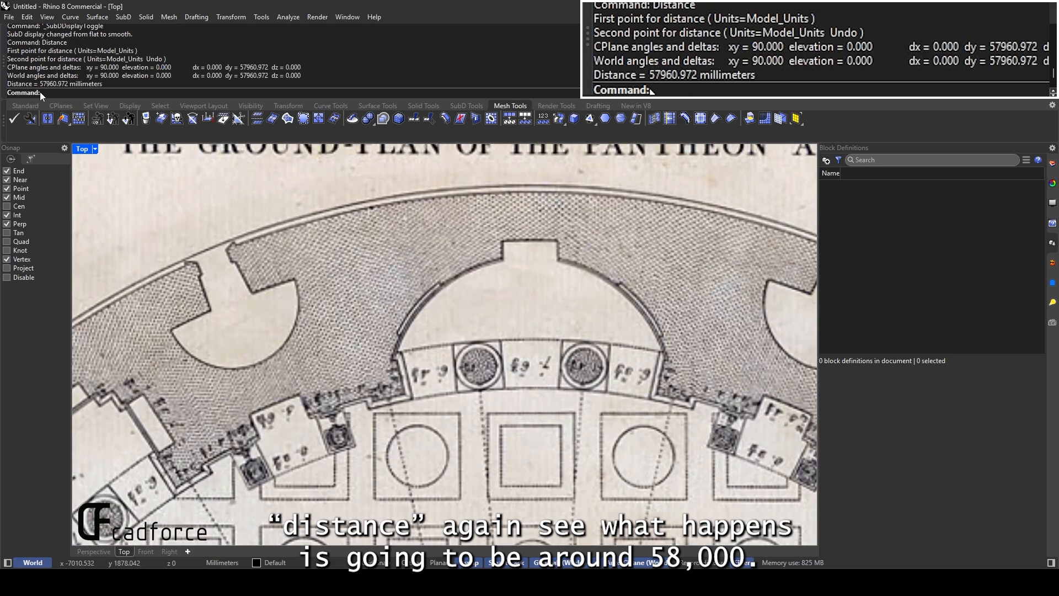
pyautogui.scroll(-4, 465, 194)
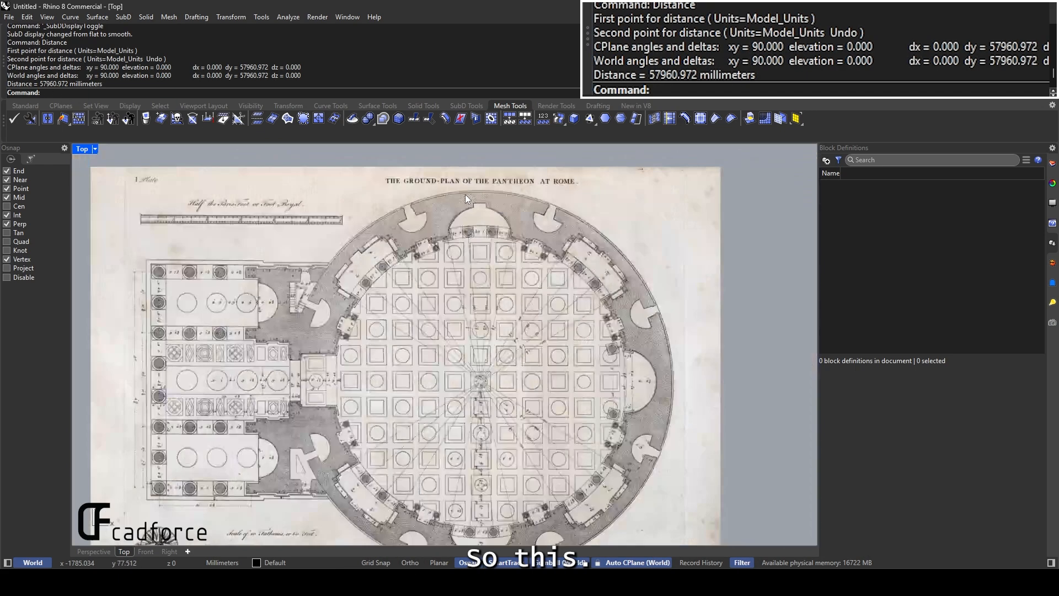
pyautogui.scroll(-1, 465, 194)
pyautogui.scroll(4, 470, 223)
pyautogui.scroll(-4, 471, 223)
# Try a horizontal line from the portico's upper-left corner to the rotunda's far right side as a scale reference
pyautogui.click(472, 288)
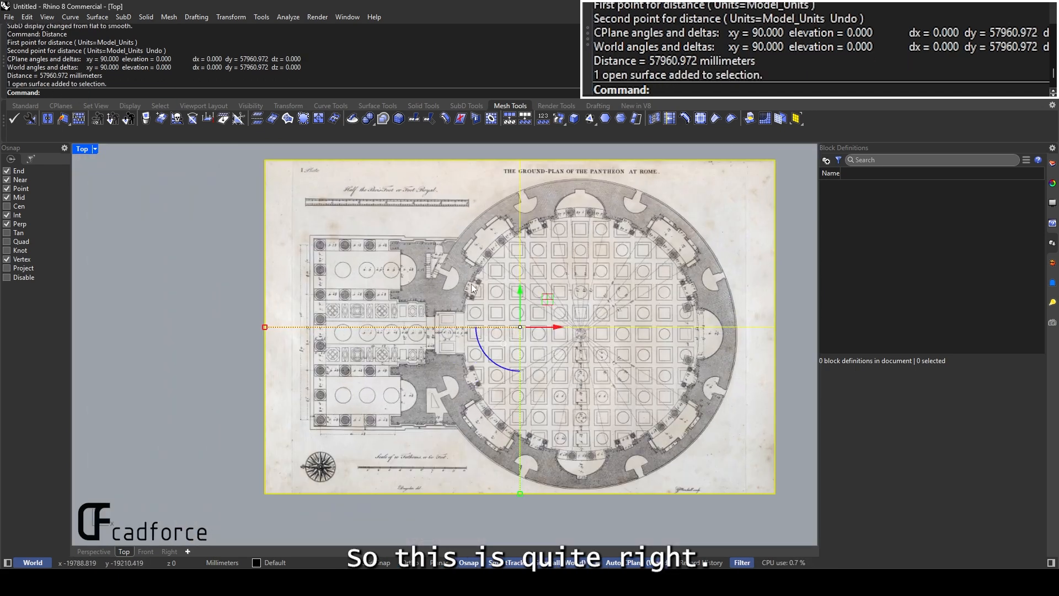
pyautogui.press('Escape')
pyautogui.click(471, 288)
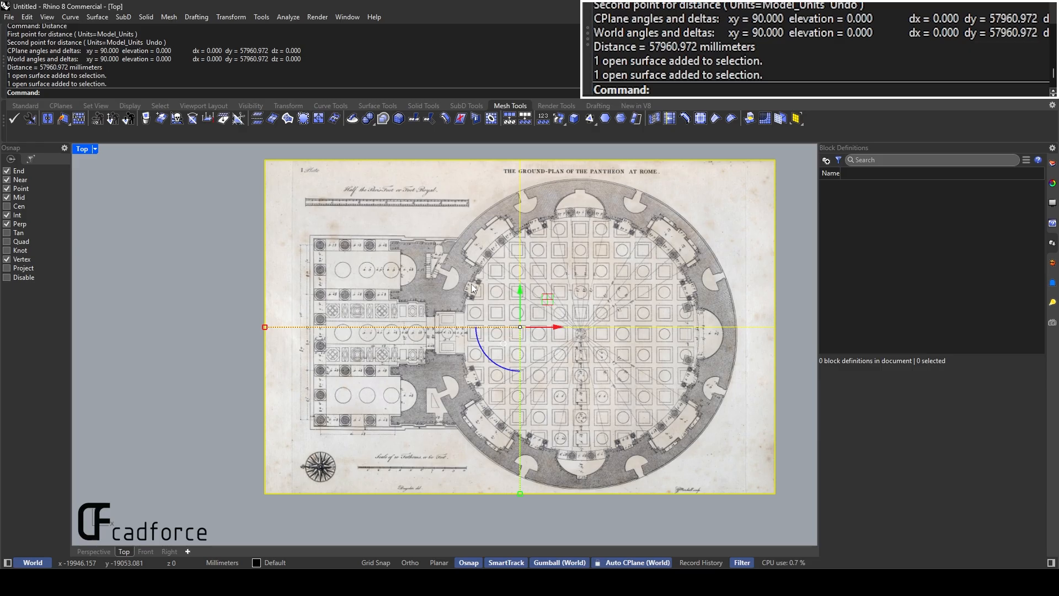
pyautogui.write('line')
pyautogui.press('Return')
pyautogui.scroll(5, 317, 243)
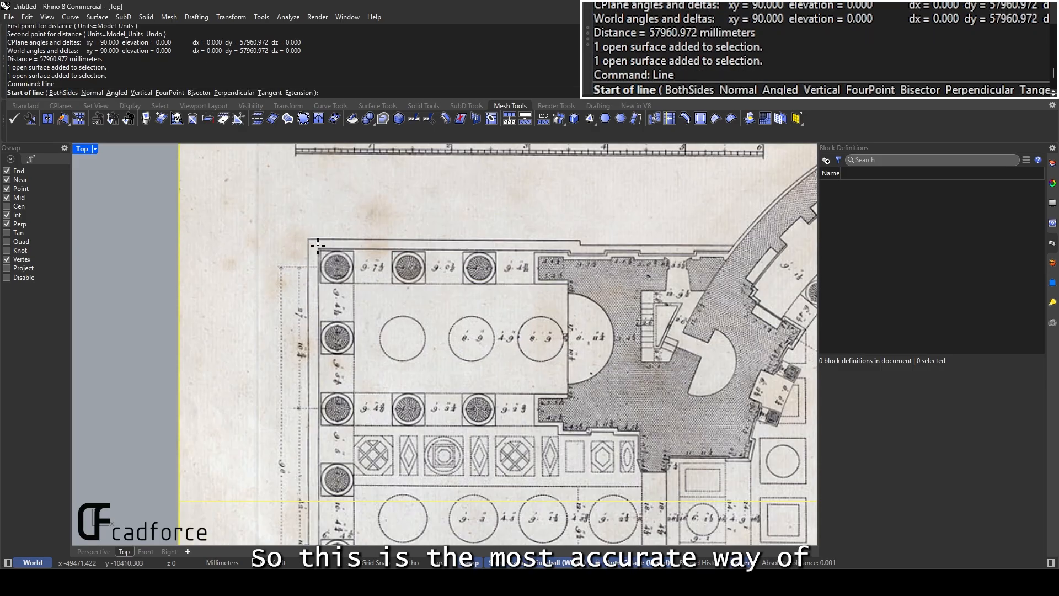
pyautogui.click(307, 241)
pyautogui.scroll(-5, 308, 241)
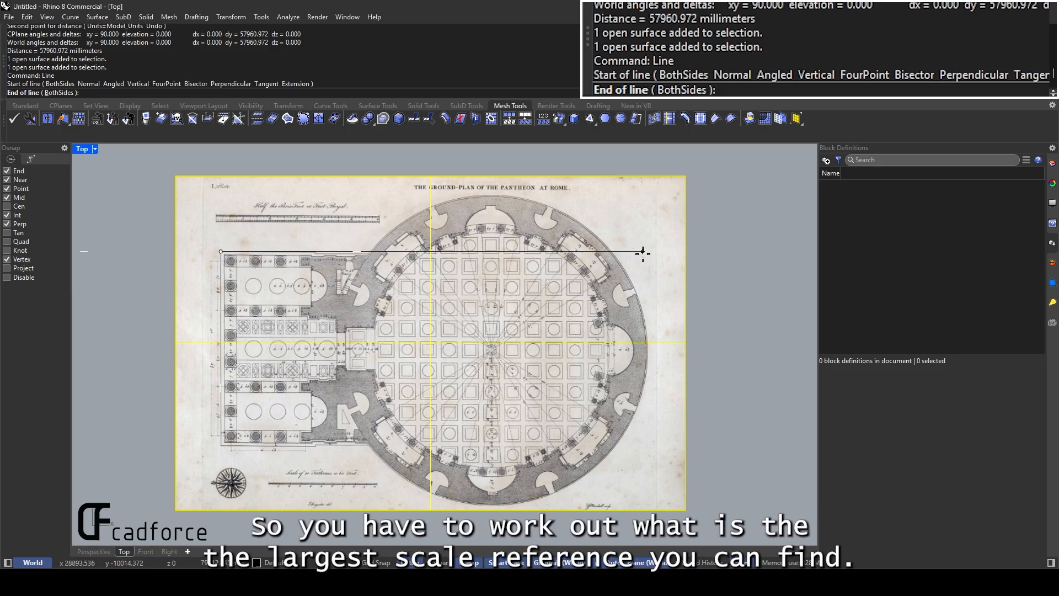
pyautogui.click(641, 252)
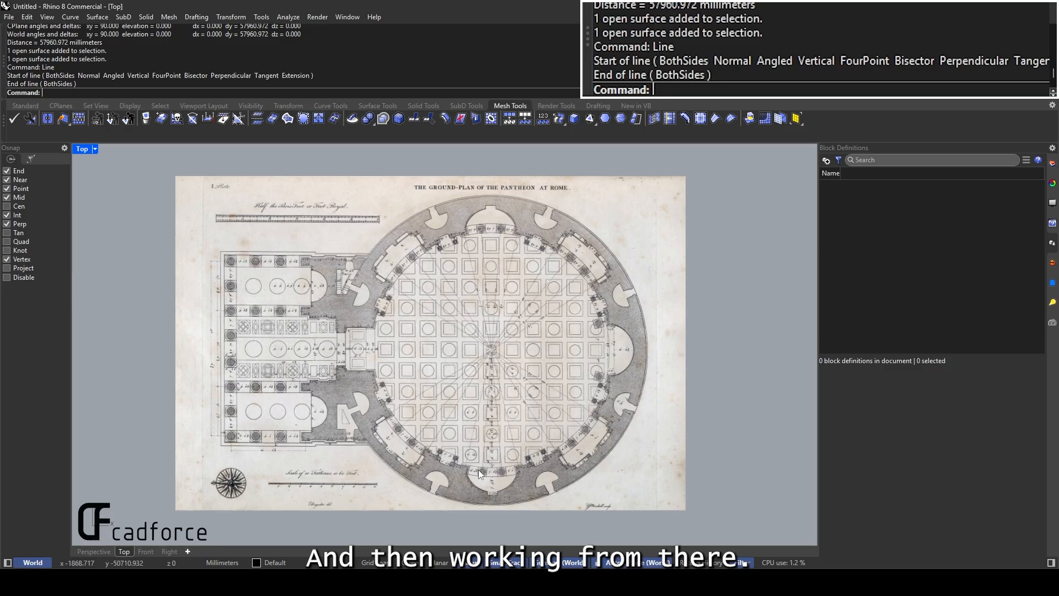
# Review the scaled plan, then switch to the source image and the browser to examine the Pantheon floor dimension results
pyautogui.moveTo(493, 498); pyautogui.dragTo(525, 378, button='right')
pyautogui.moveTo(546, 290); pyautogui.dragTo(541, 323, button='right')
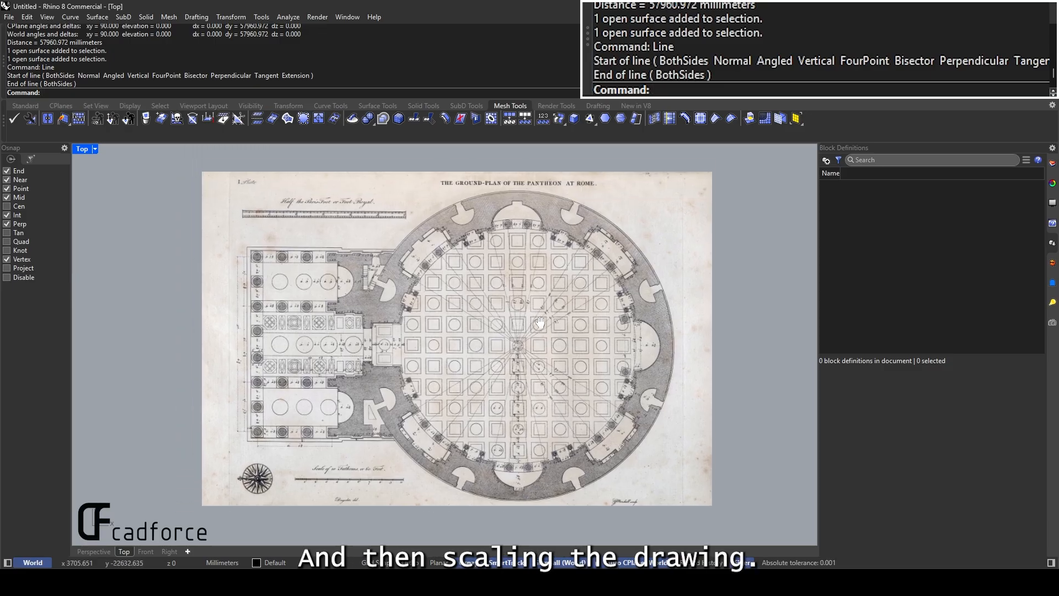
pyautogui.scroll(2, 518, 270)
pyautogui.scroll(-4, 503, 220)
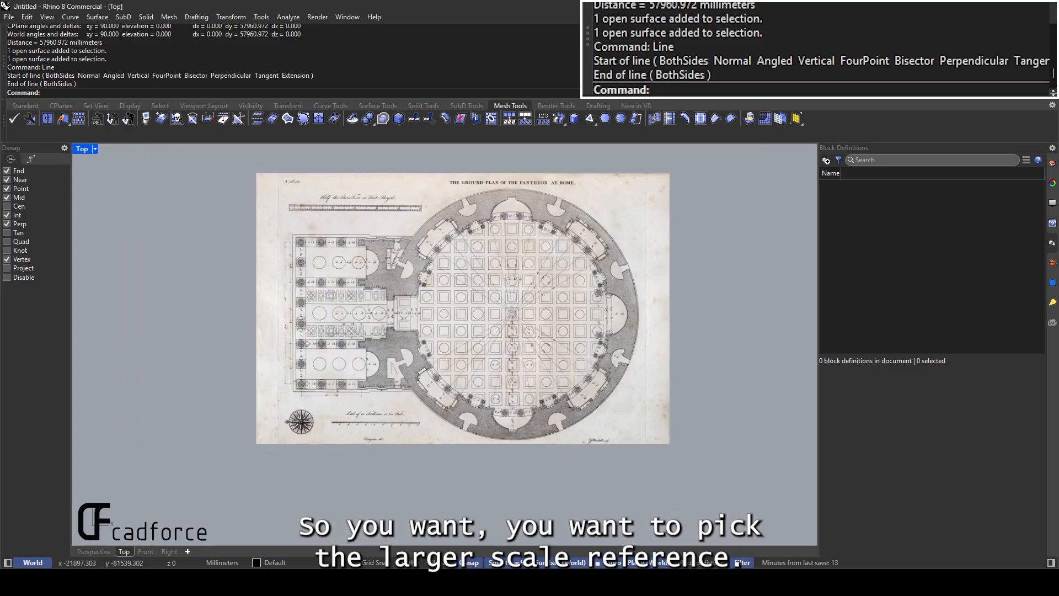
pyautogui.hotkey('alt', 'Tab')
pyautogui.hotkey('alt', 'Tab')
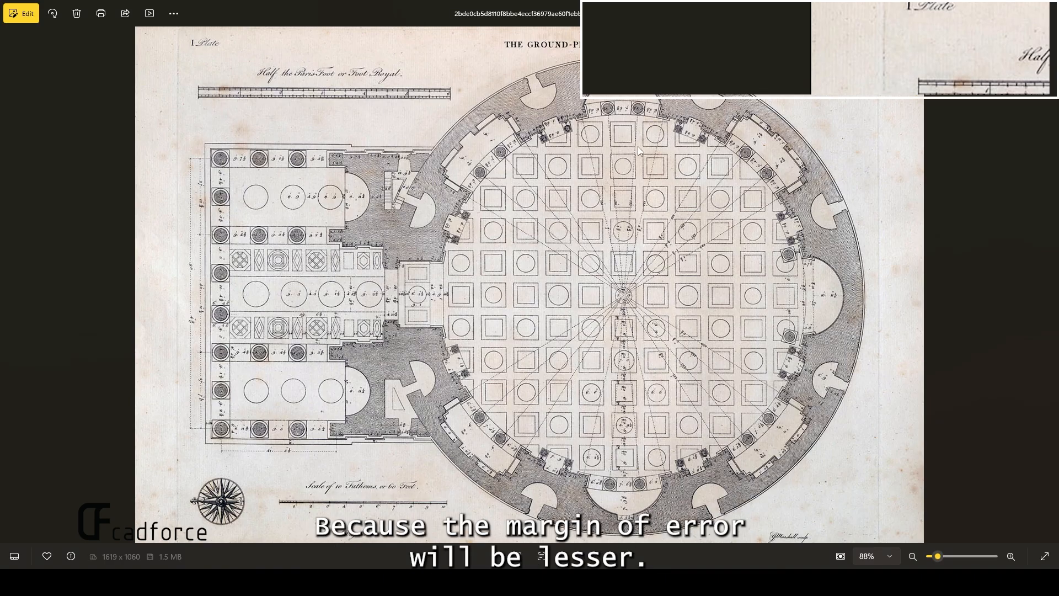
pyautogui.hotkey('alt', 'Tab')
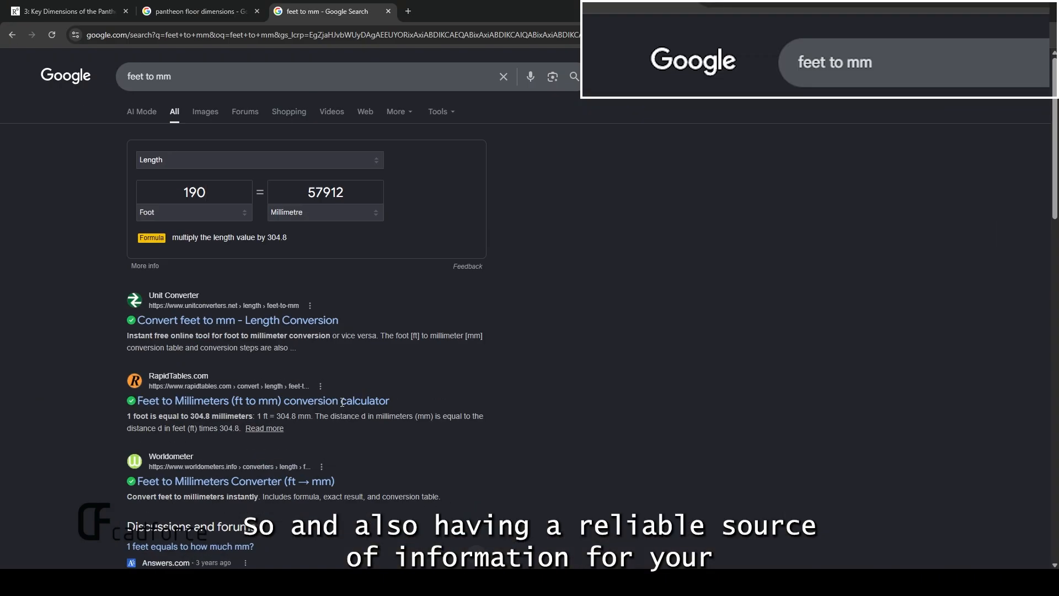
pyautogui.click(193, 11)
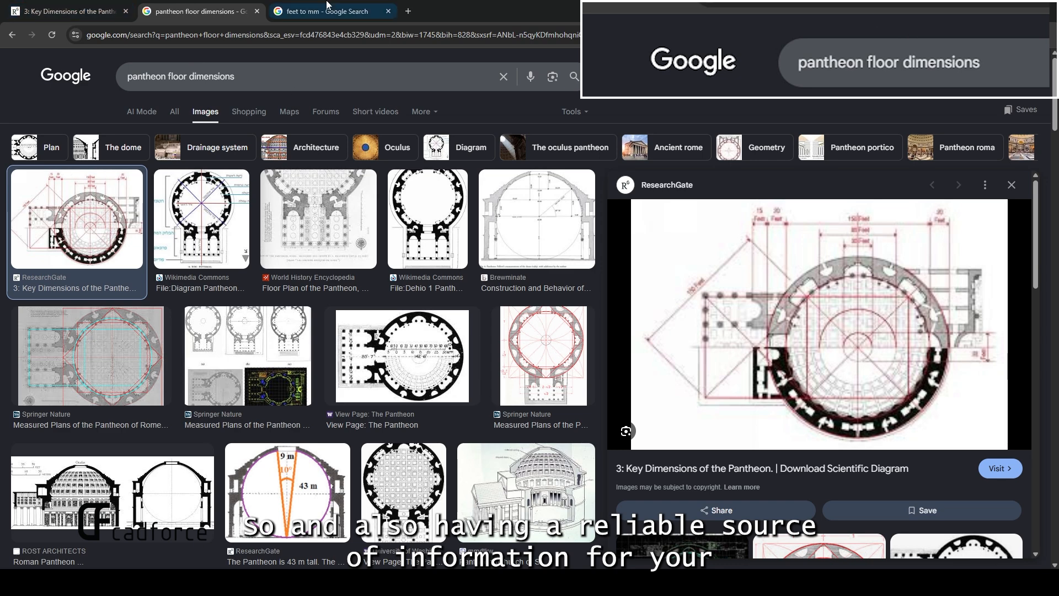
pyautogui.hotkey('ctrl', 'shift', 'Tab')
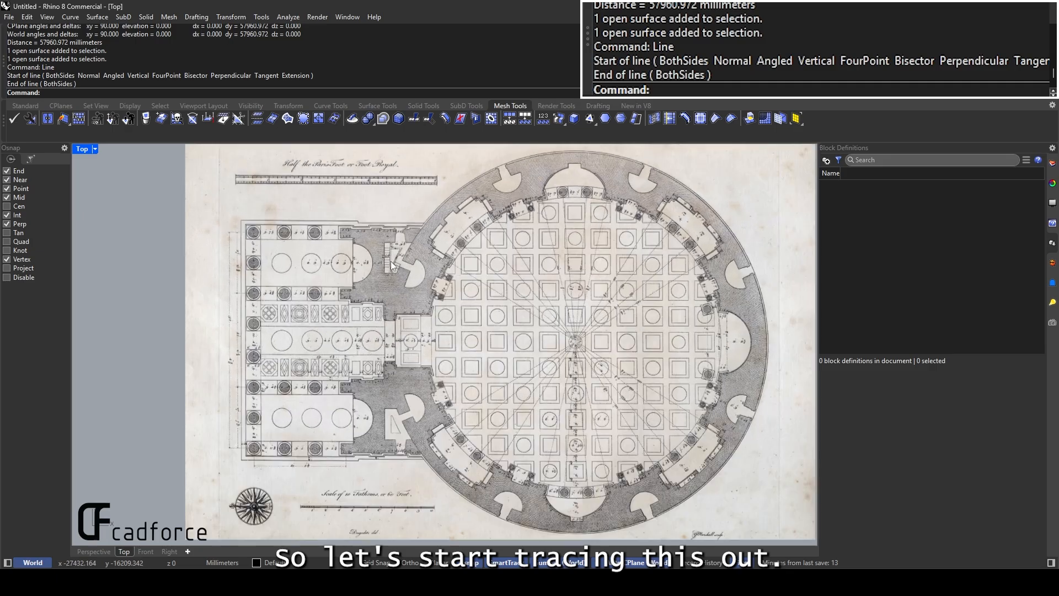
# Create a new layer named 2D Tracing in Rhino
pyautogui.scroll(-3, 408, 271)
pyautogui.click(1052, 164)
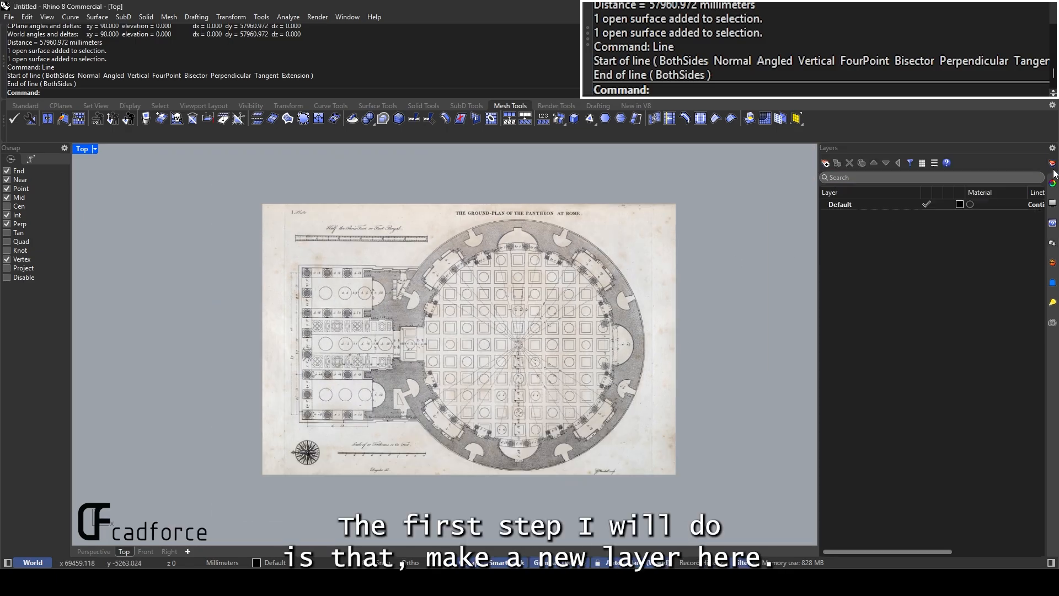
pyautogui.click(1051, 183)
pyautogui.click(1052, 163)
pyautogui.rightClick(961, 233)
pyautogui.click(974, 240)
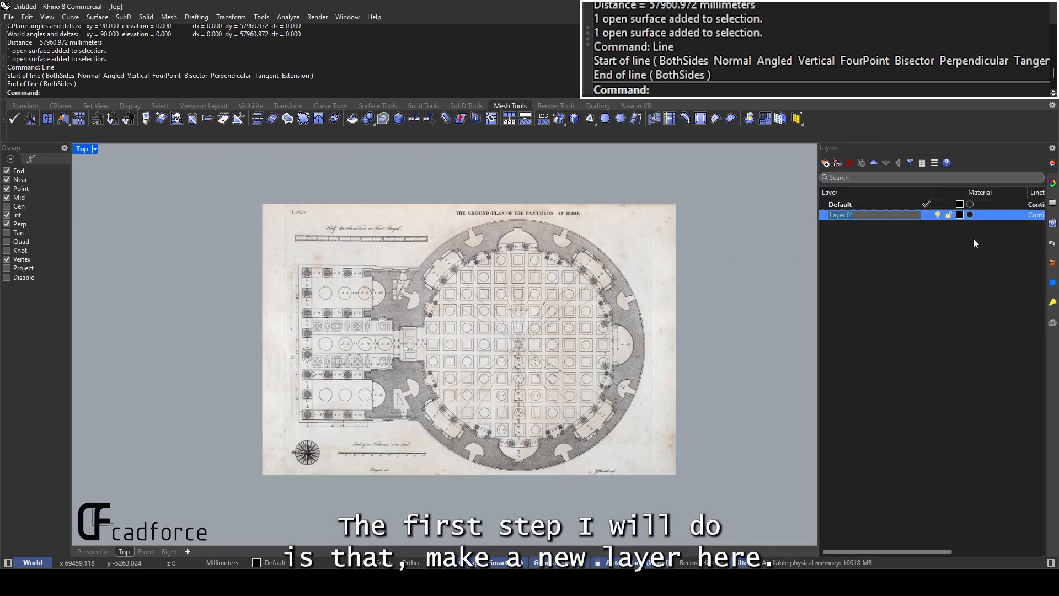
pyautogui.write('2D')
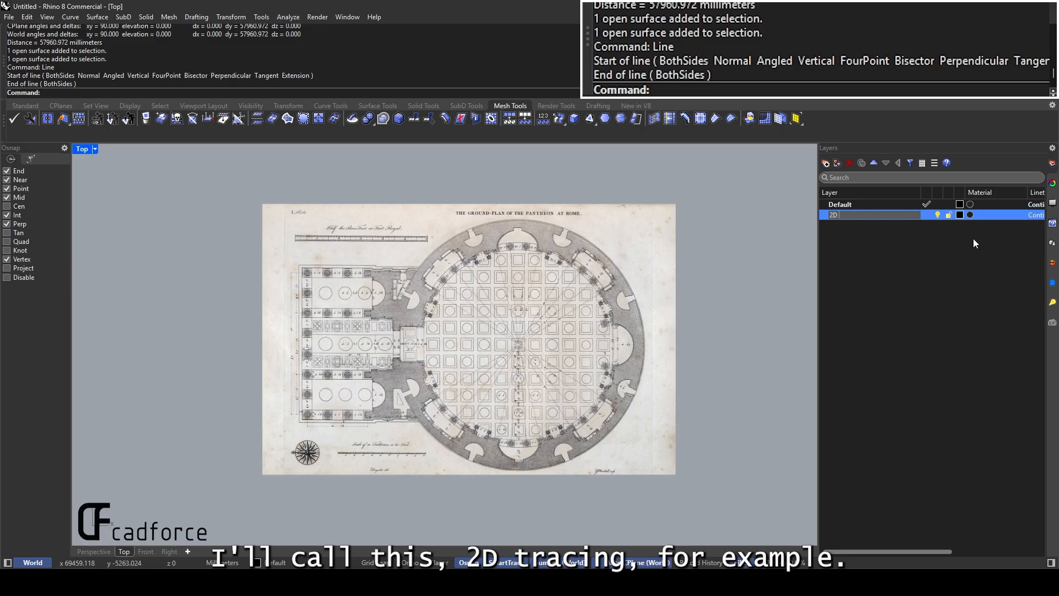
pyautogui.write(' Tracing')
pyautogui.press('Return')
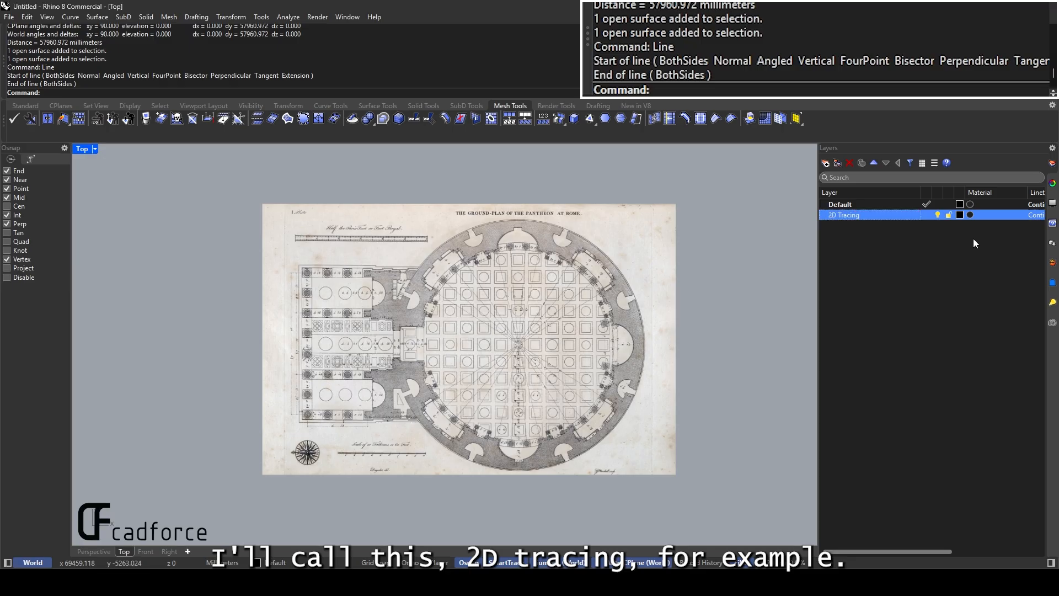
# Draw a winding degree-2 test curve through eight points over the rotunda's upper niche and the adjoining floor tiles
pyautogui.click(578, 253)
pyautogui.scroll(3, 577, 253)
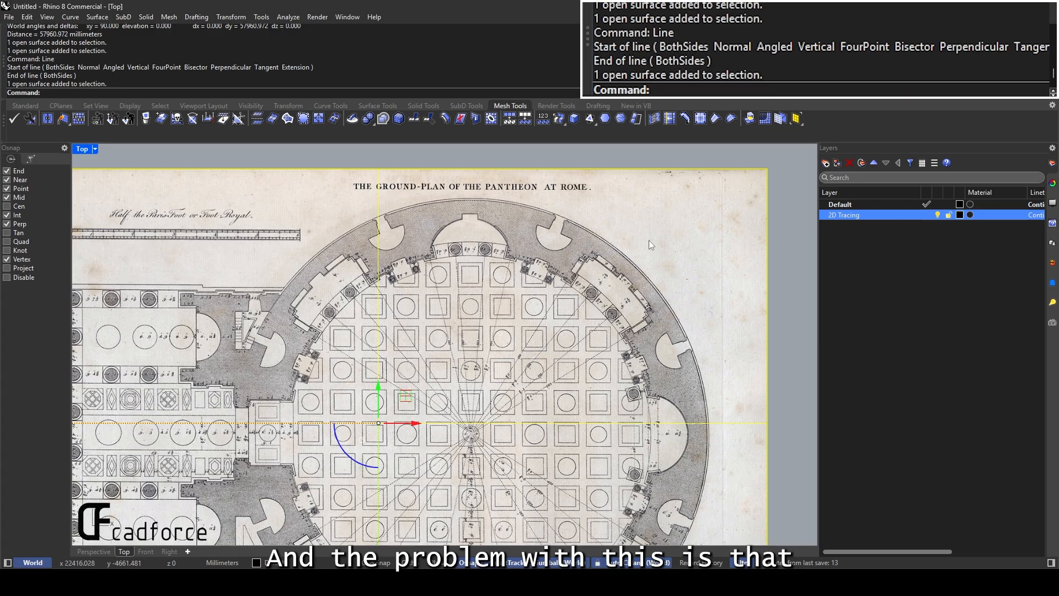
pyautogui.press('Escape')
pyautogui.write('Curve')
pyautogui.press('Return')
pyautogui.scroll(2, 648, 240)
pyautogui.click(566, 232)
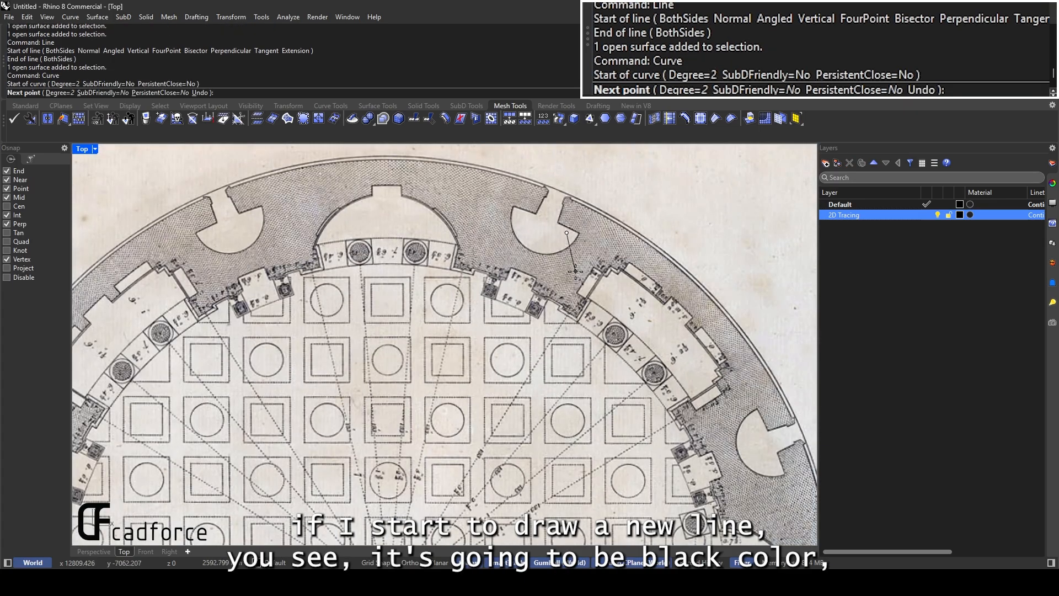
pyautogui.click(575, 271)
pyautogui.click(519, 289)
pyautogui.click(474, 222)
pyautogui.click(458, 191)
pyautogui.click(387, 213)
pyautogui.click(349, 298)
pyautogui.click(432, 338)
pyautogui.press('Return')
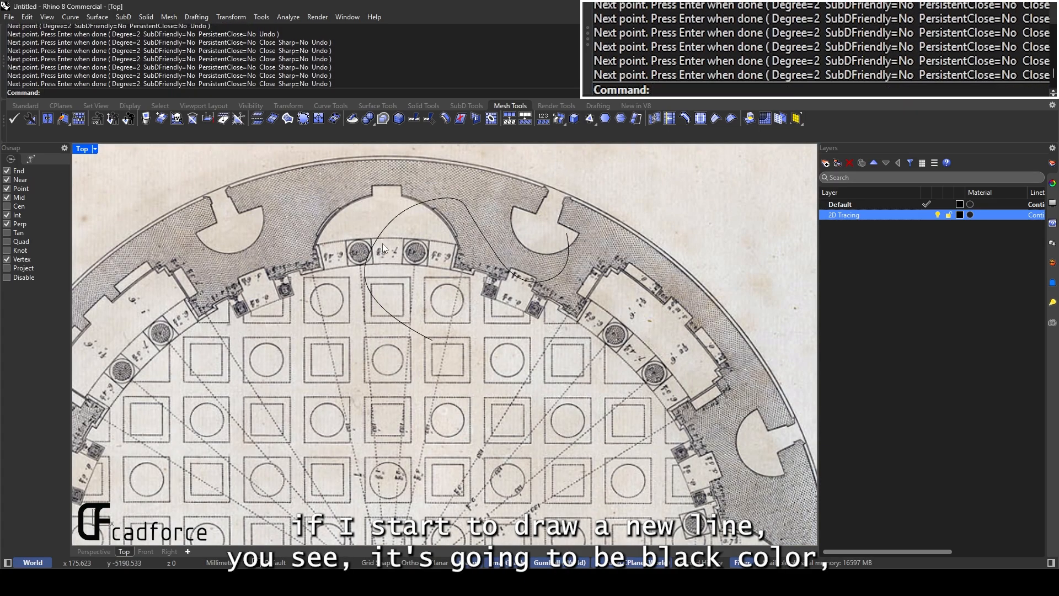
pyautogui.scroll(-2, 472, 226)
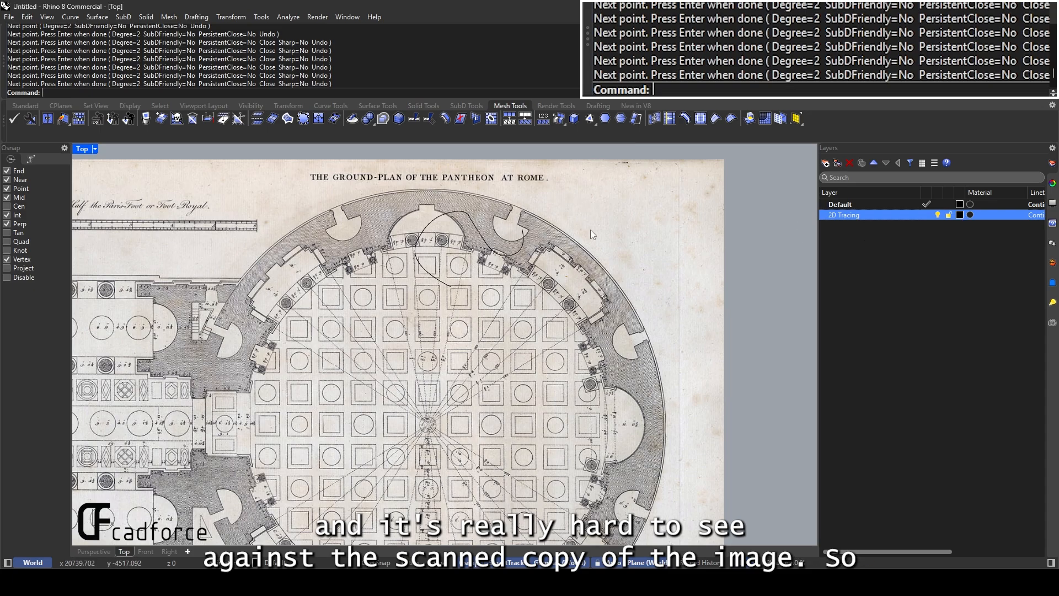
# Set the colour of the 2D Tracing layer to Red
pyautogui.scroll(2, 458, 212)
pyautogui.click(960, 215)
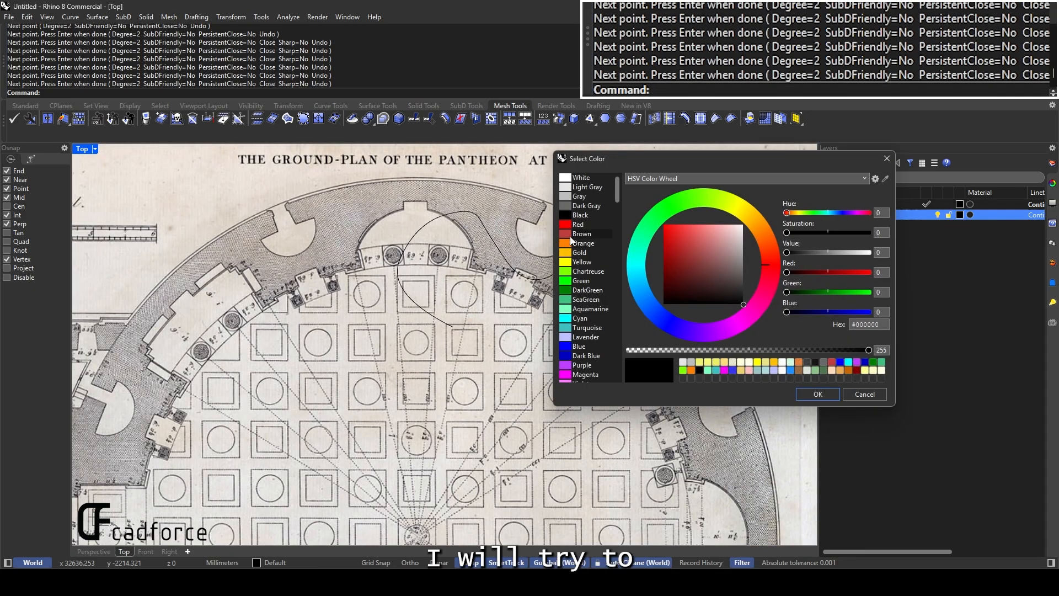
pyautogui.click(578, 223)
pyautogui.click(818, 394)
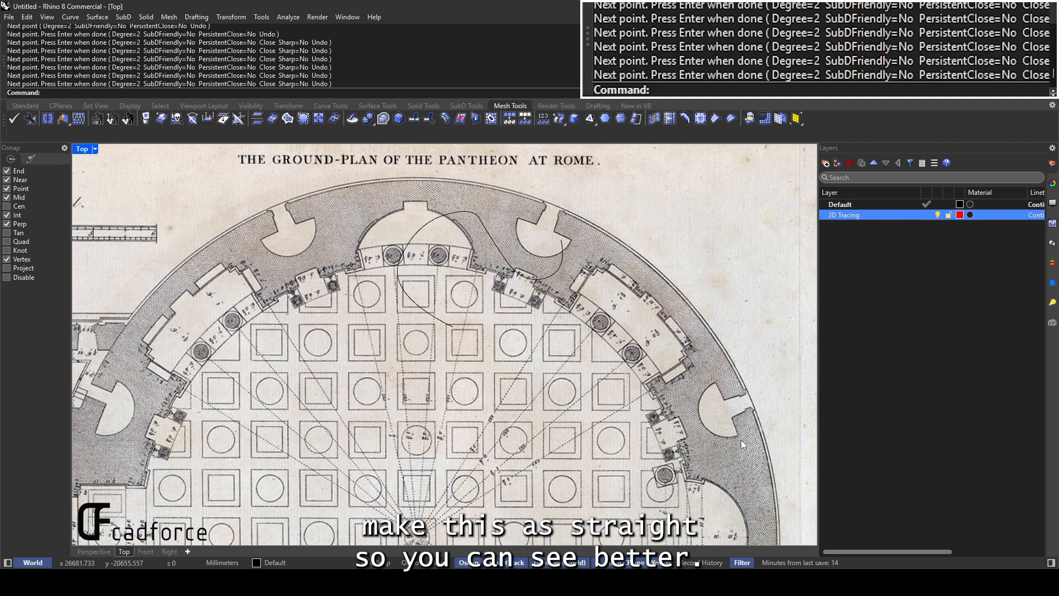
pyautogui.scroll(-3, 567, 215)
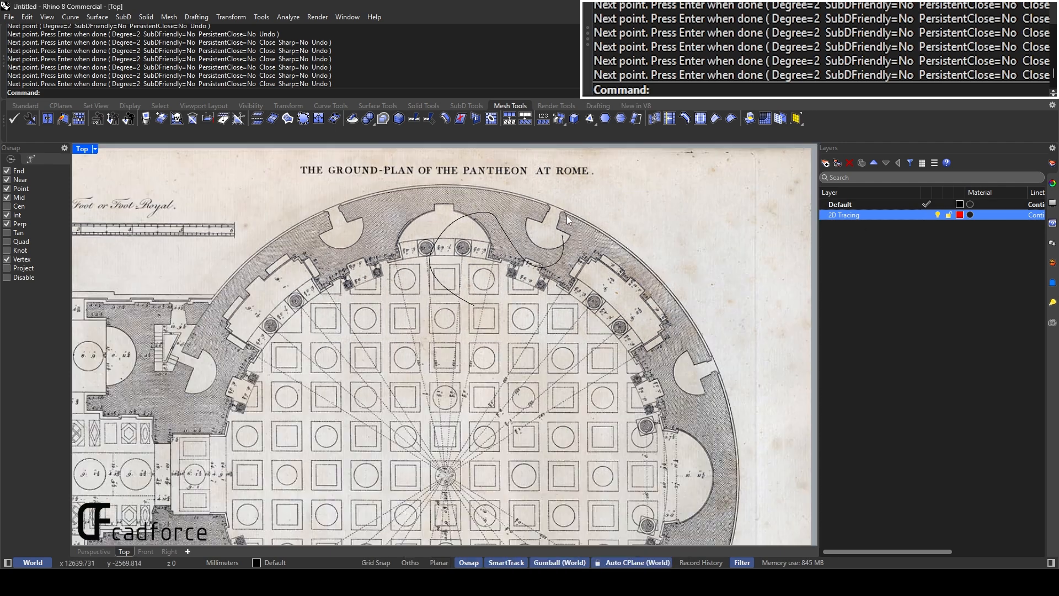
# Rename the Default layer as Image and select the plan picture
pyautogui.rightClick(862, 204)
pyautogui.click(898, 375)
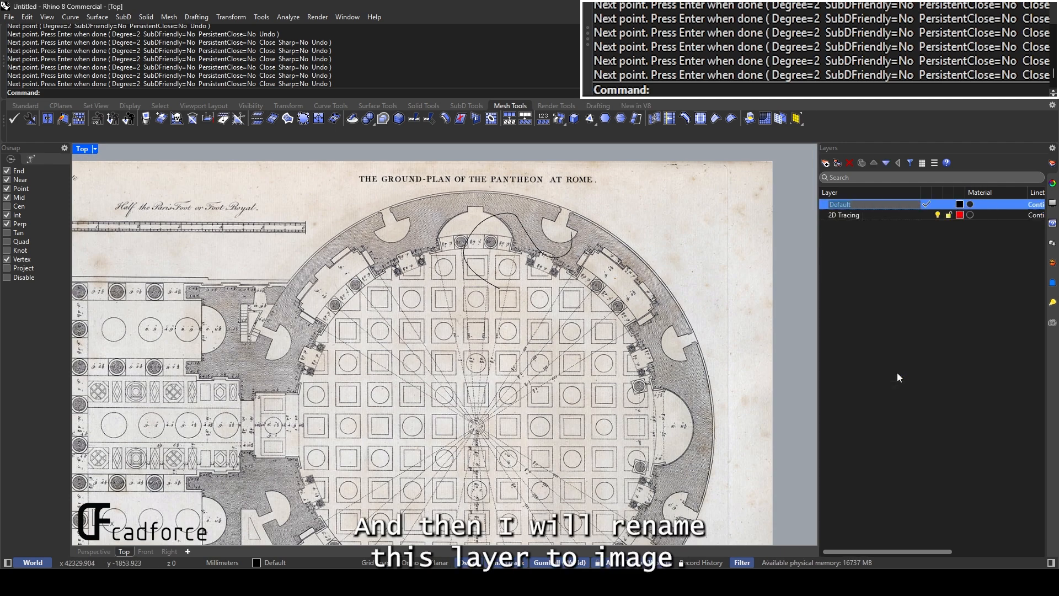
pyautogui.write('Image')
pyautogui.press('Return')
pyautogui.click(632, 231)
pyautogui.scroll(-2, 632, 230)
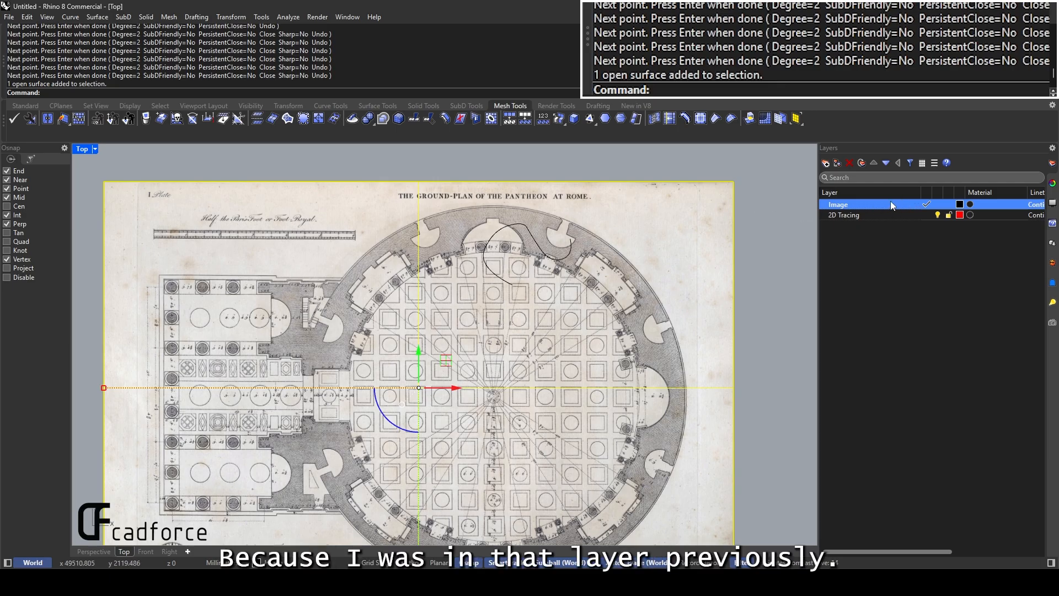
# Make 2D Tracing the current layer and lock the Image layer
pyautogui.click(927, 215)
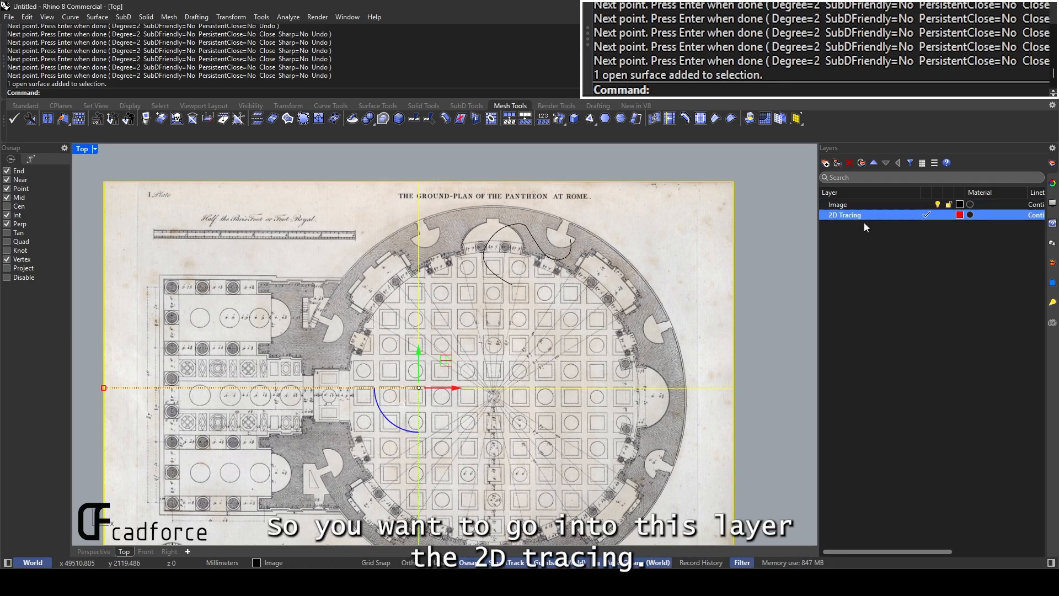
pyautogui.click(949, 205)
pyautogui.scroll(-7, 568, 197)
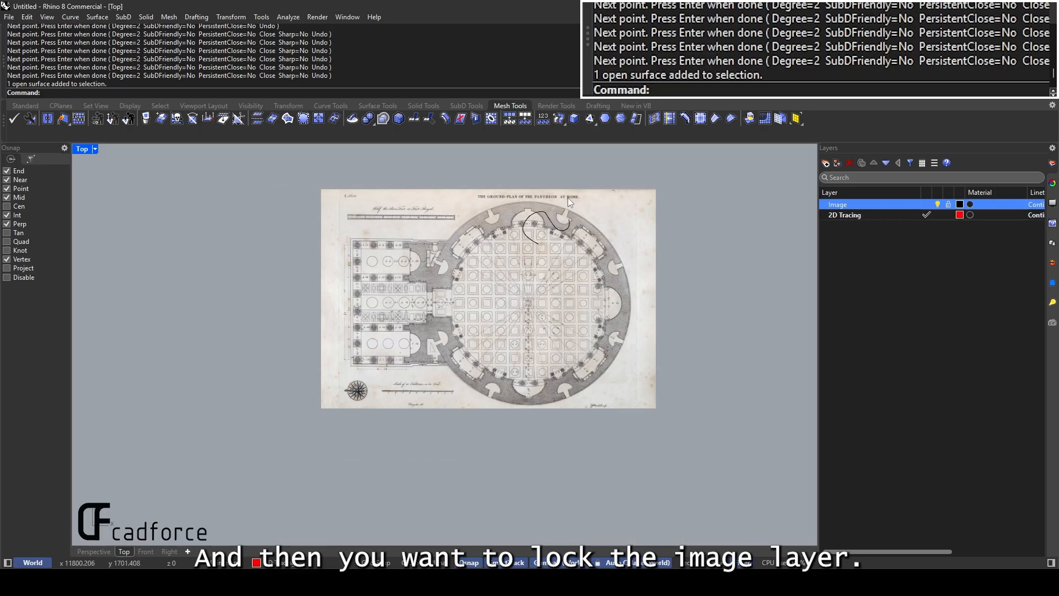
pyautogui.scroll(7, 568, 200)
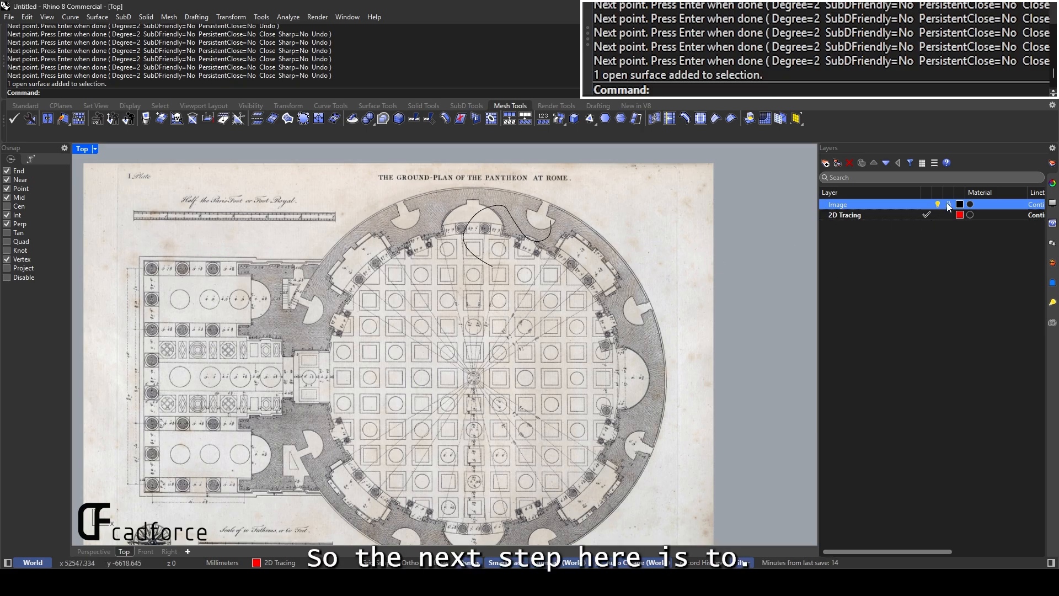
# Unlock the Image layer to delete the test curve from the plan, and lock the layer again
pyautogui.scroll(3, 523, 208)
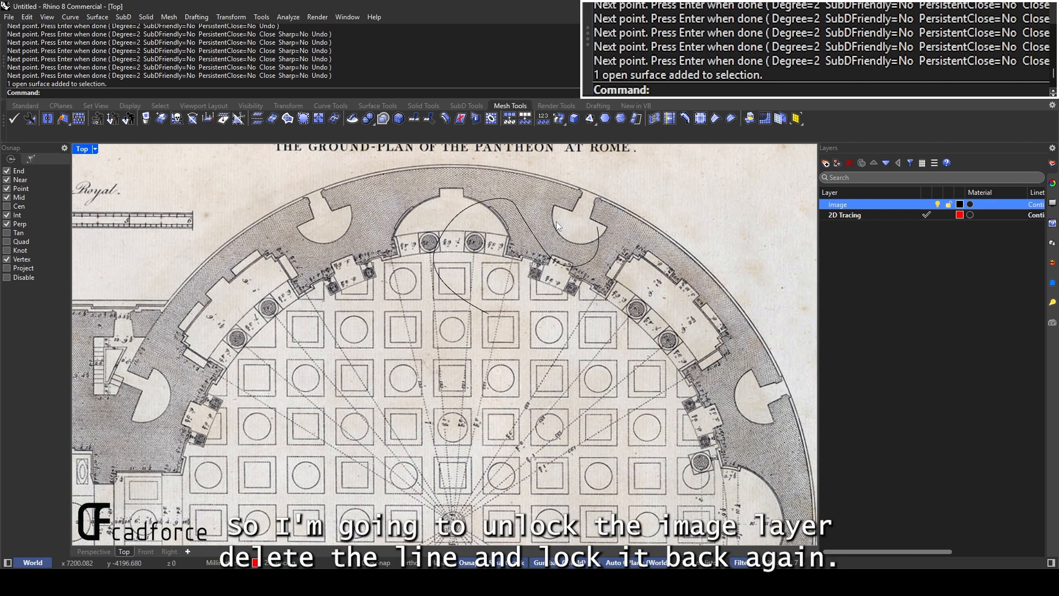
pyautogui.click(532, 231)
pyautogui.press('Delete')
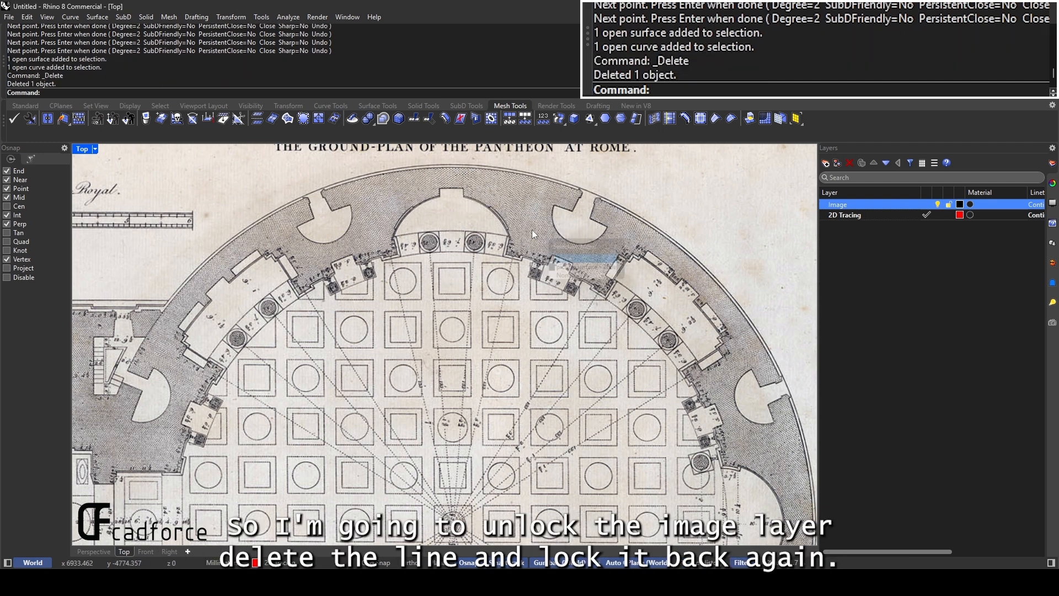
pyautogui.click(883, 218)
pyautogui.scroll(-8, 590, 269)
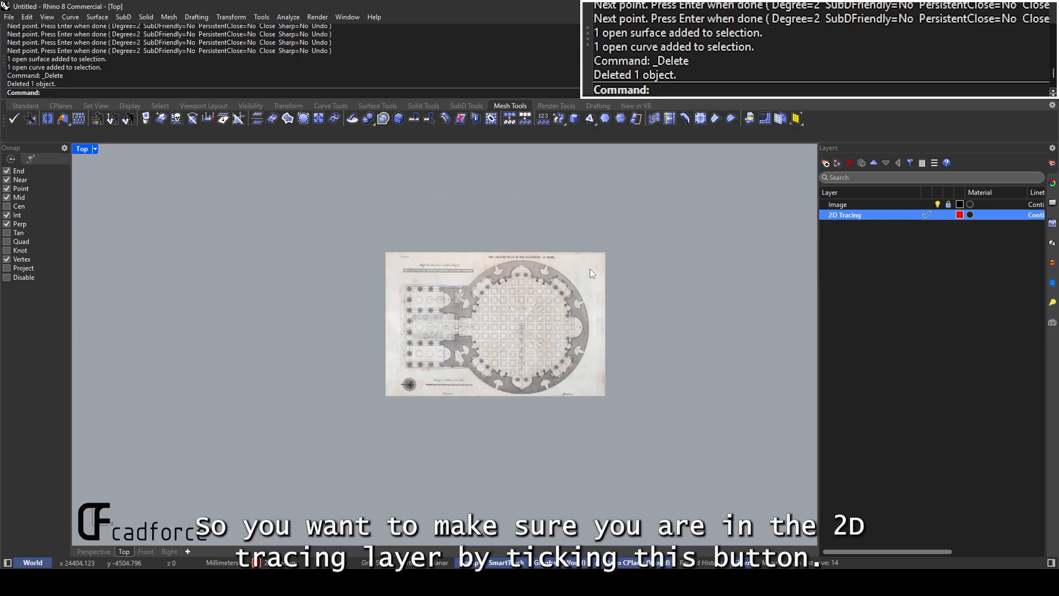
# Make Image the current layer, return to 2D Tracing as the current layer, and select 2D Tracing
pyautogui.click(927, 206)
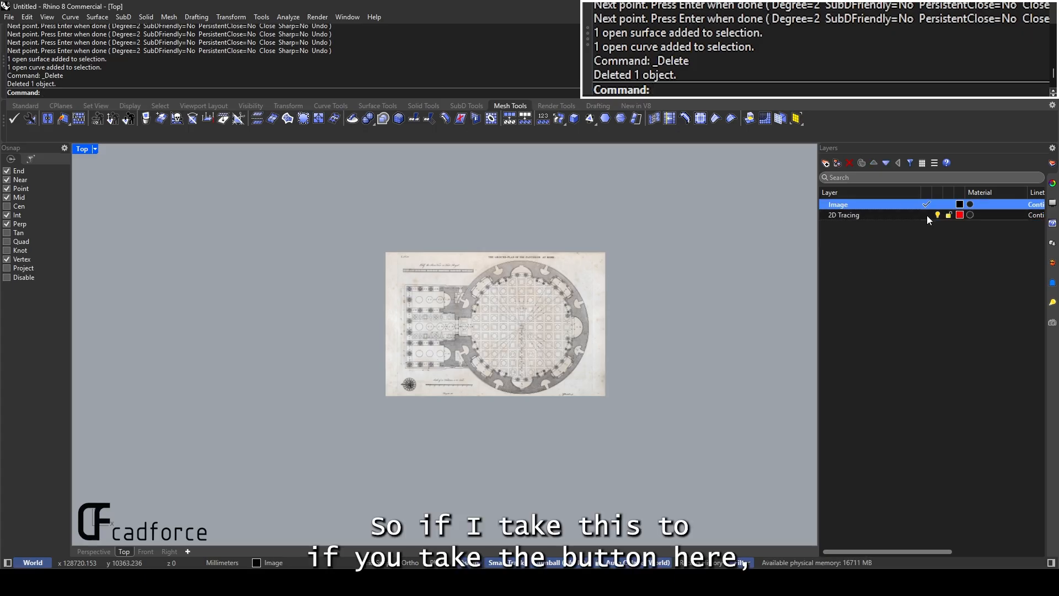
pyautogui.click(927, 216)
pyautogui.click(927, 205)
pyautogui.click(925, 217)
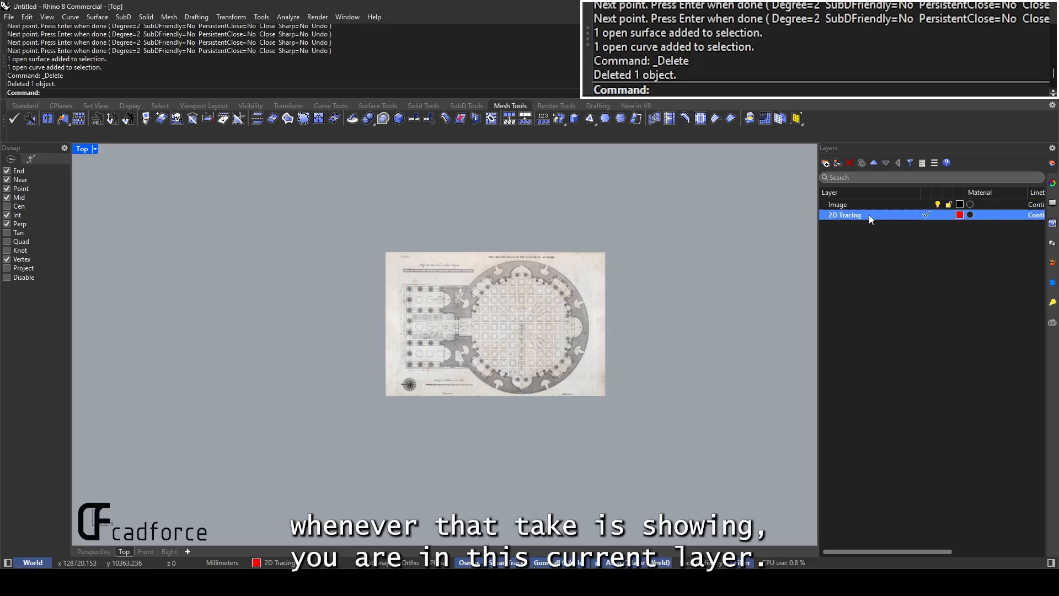
pyautogui.scroll(6, 485, 305)
pyautogui.click(886, 310)
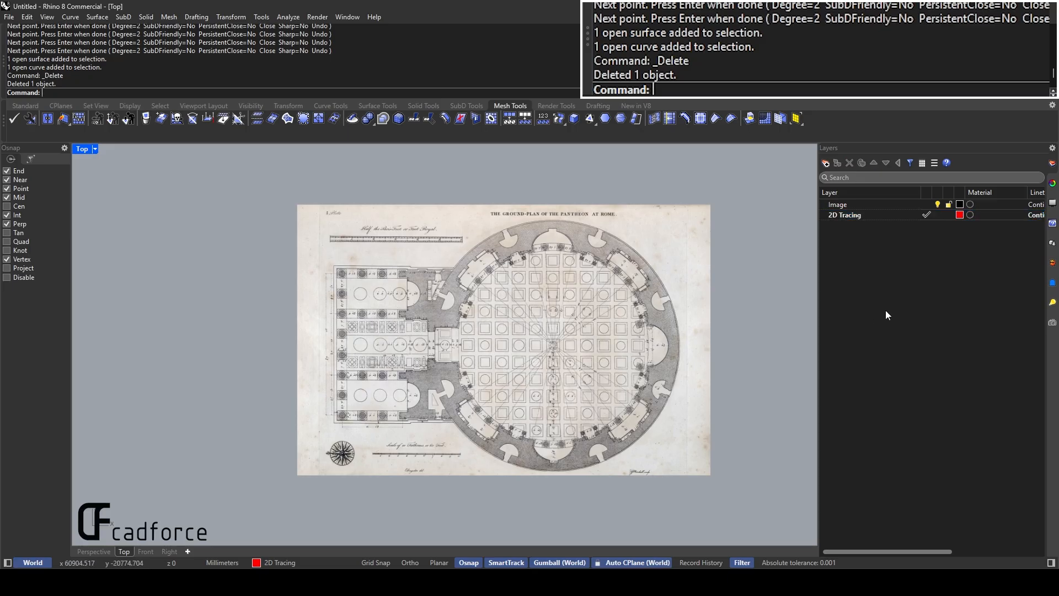
pyautogui.scroll(4, 585, 276)
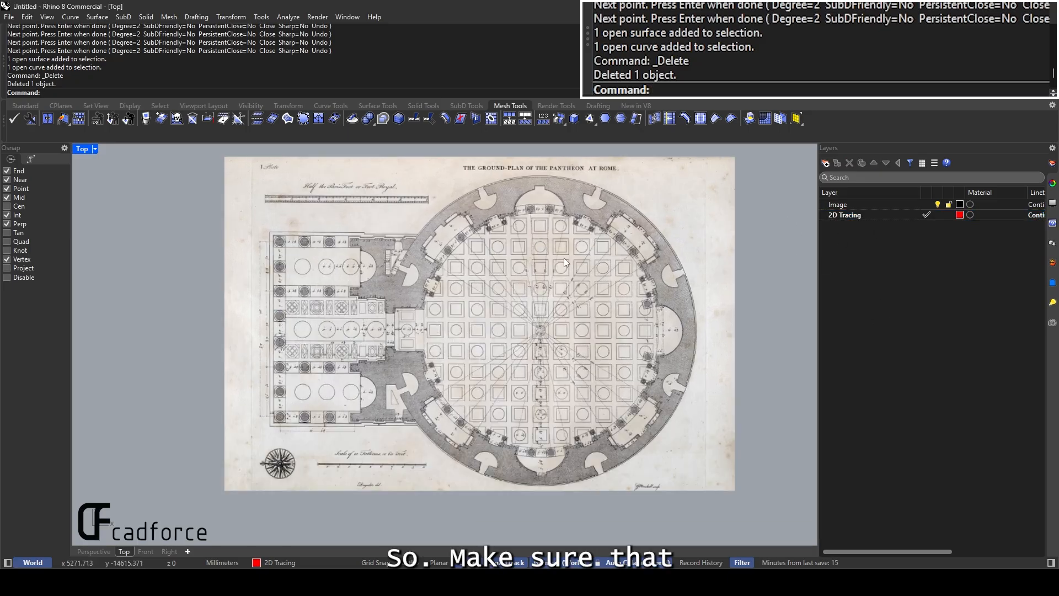
pyautogui.moveTo(577, 257); pyautogui.dragTo(568, 266, button='right')
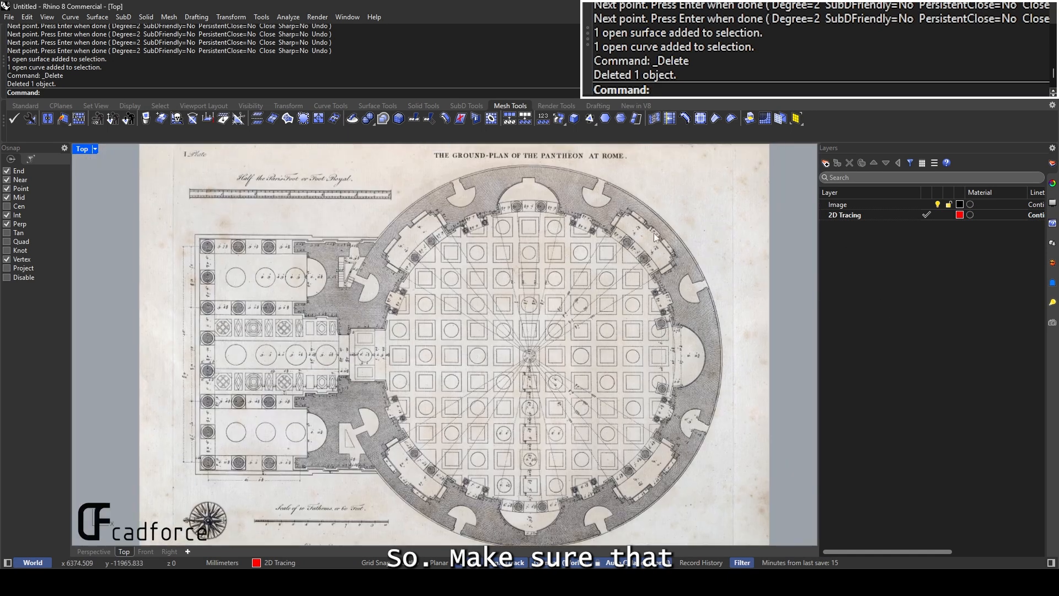
pyautogui.click(927, 214)
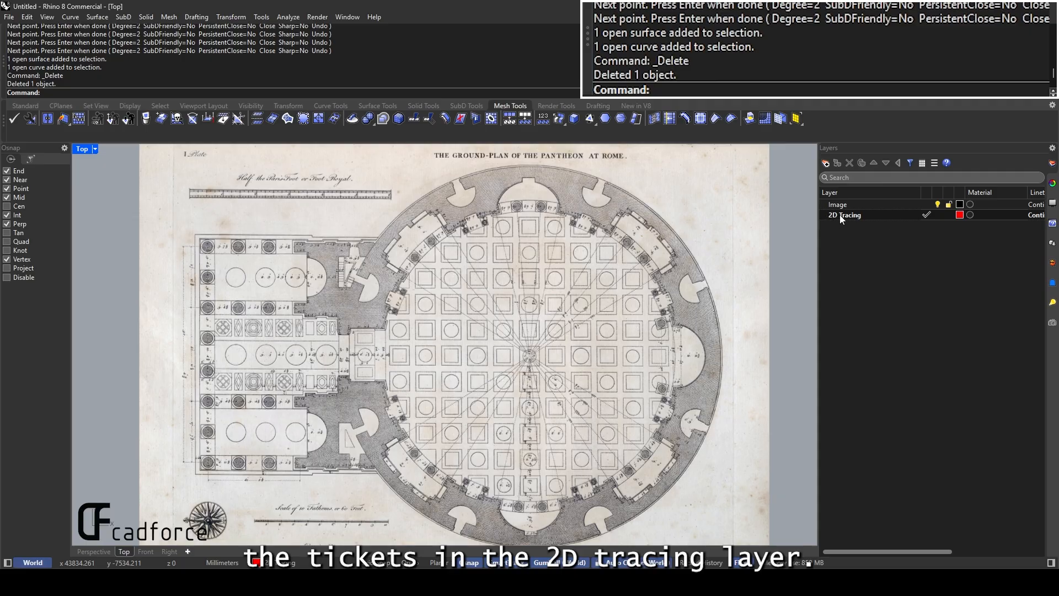
pyautogui.click(908, 214)
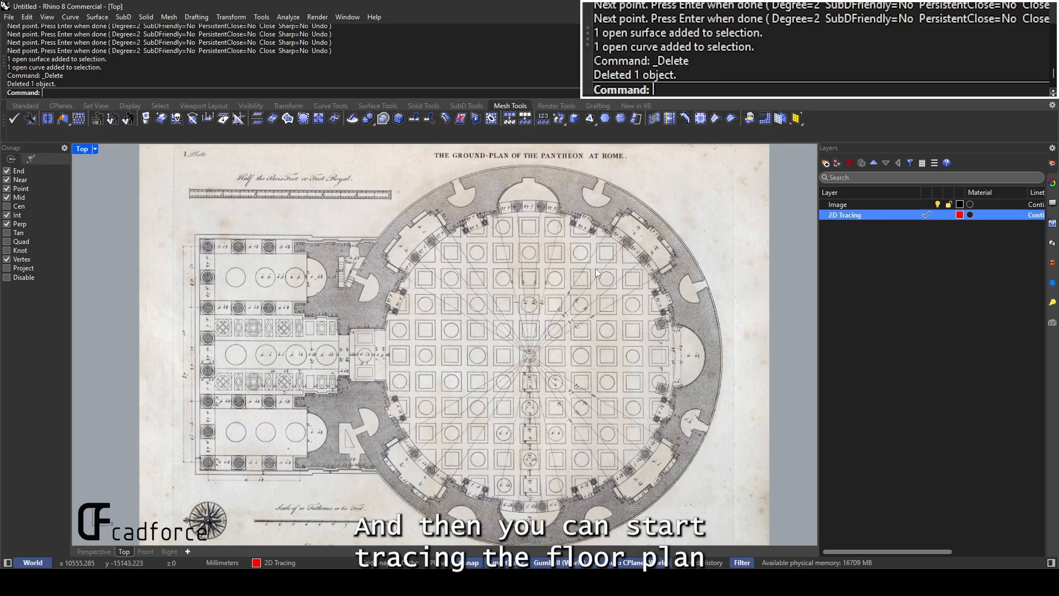
pyautogui.write('Circle')
pyautogui.press('Return')
pyautogui.press('Escape')
pyautogui.scroll(-3, 553, 260)
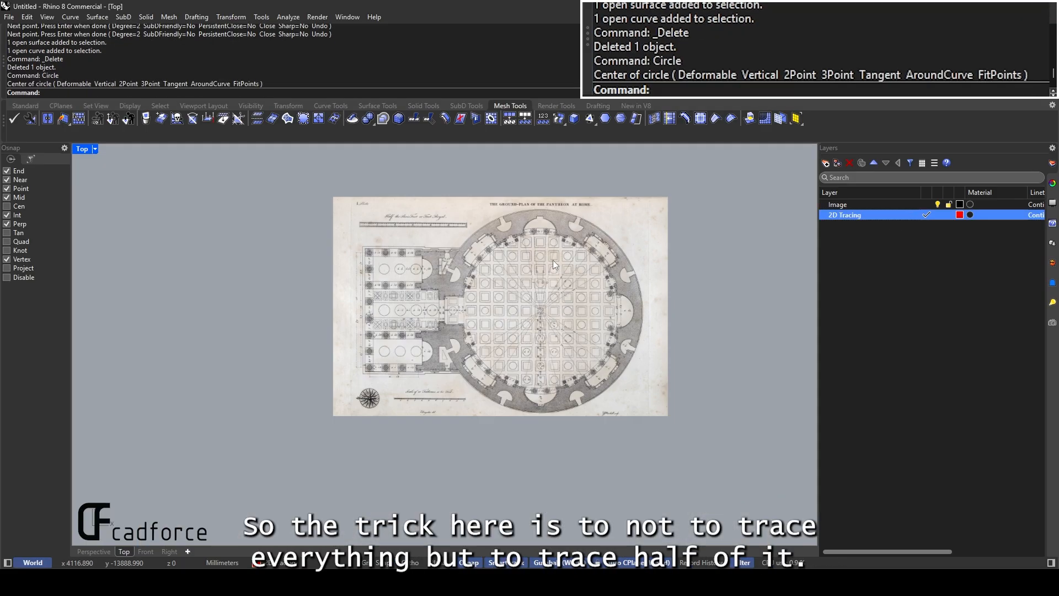
pyautogui.write('Line')
pyautogui.press('Return')
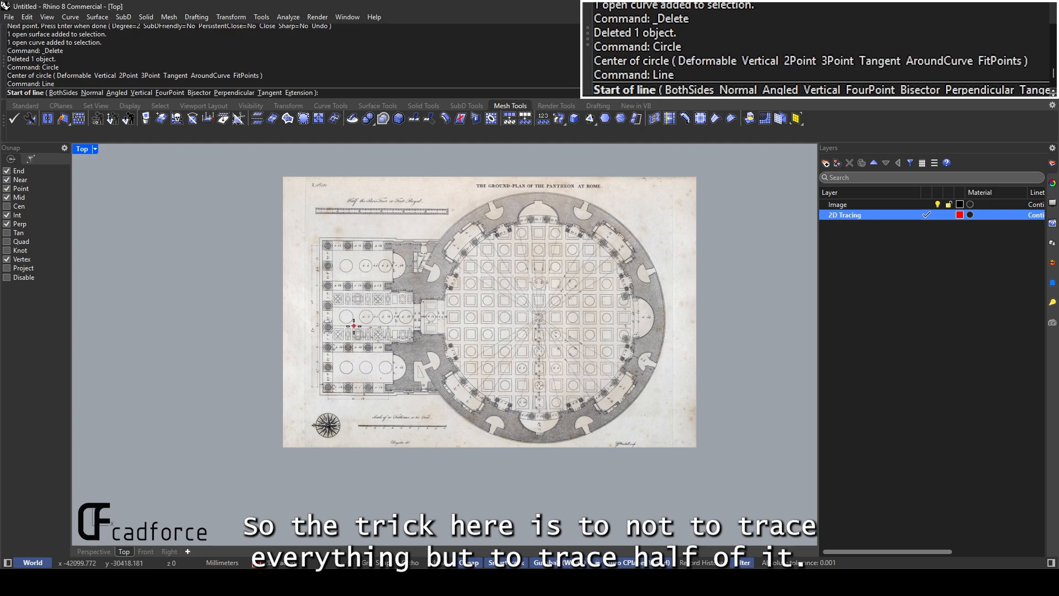
pyautogui.scroll(5, 350, 326)
pyautogui.click(296, 308)
pyautogui.scroll(-5, 295, 308)
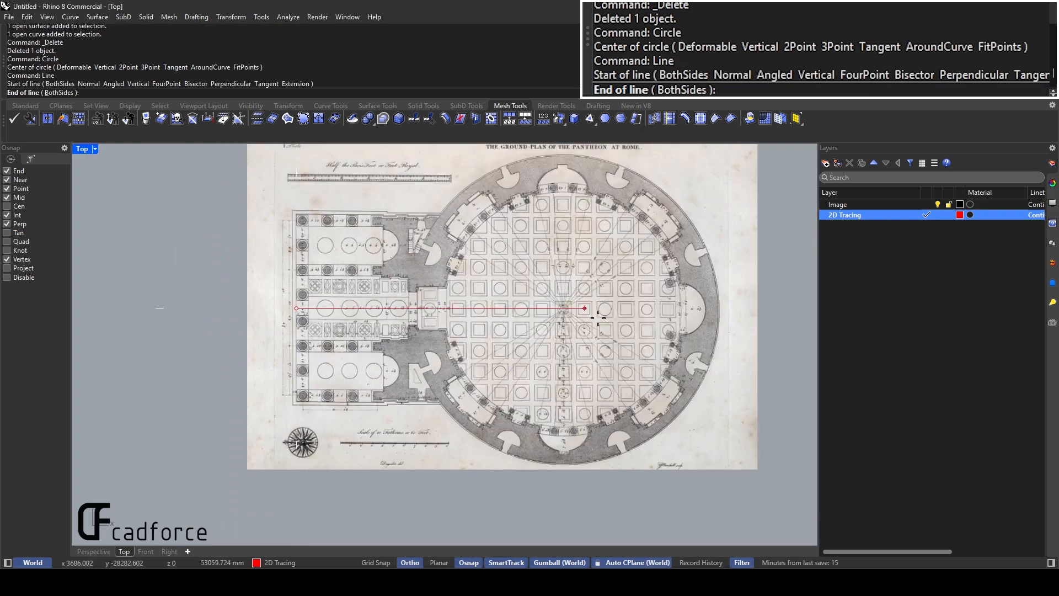
pyautogui.click(431, 323)
# Draw a horizontal centreline about 95194 mm long from the middle of the portico's outer edge, through the rotunda and past its far wall
pyautogui.write('Line')
pyautogui.press('Return')
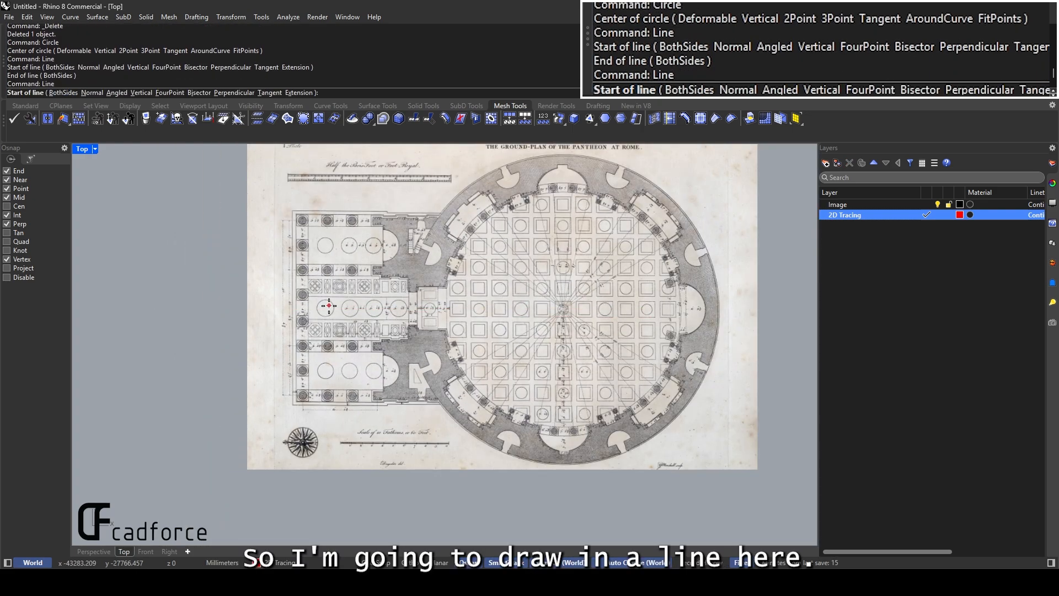
pyautogui.scroll(6, 330, 310)
pyautogui.click(306, 309)
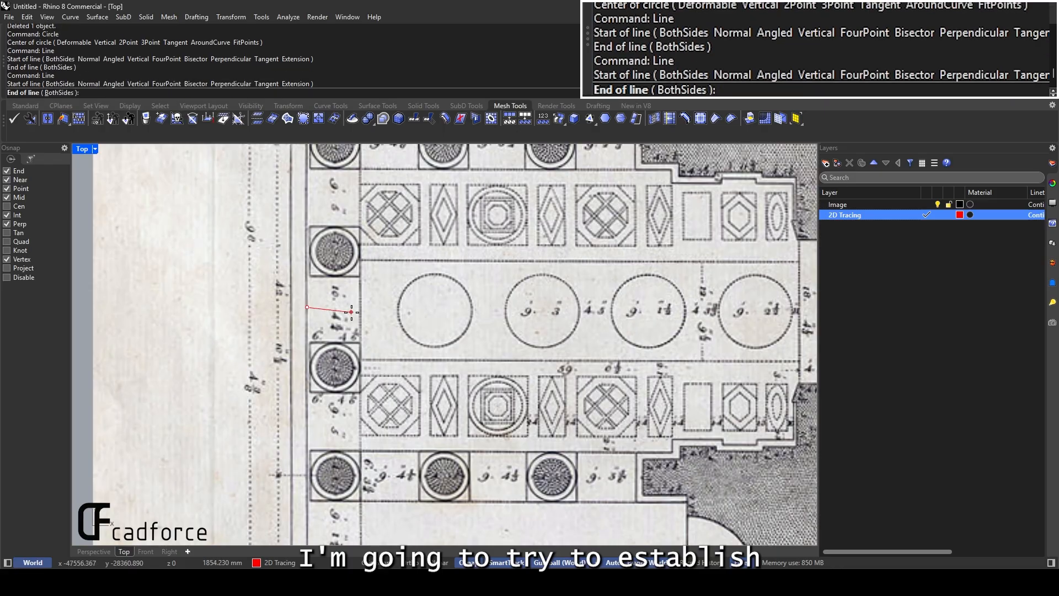
pyautogui.scroll(-6, 306, 309)
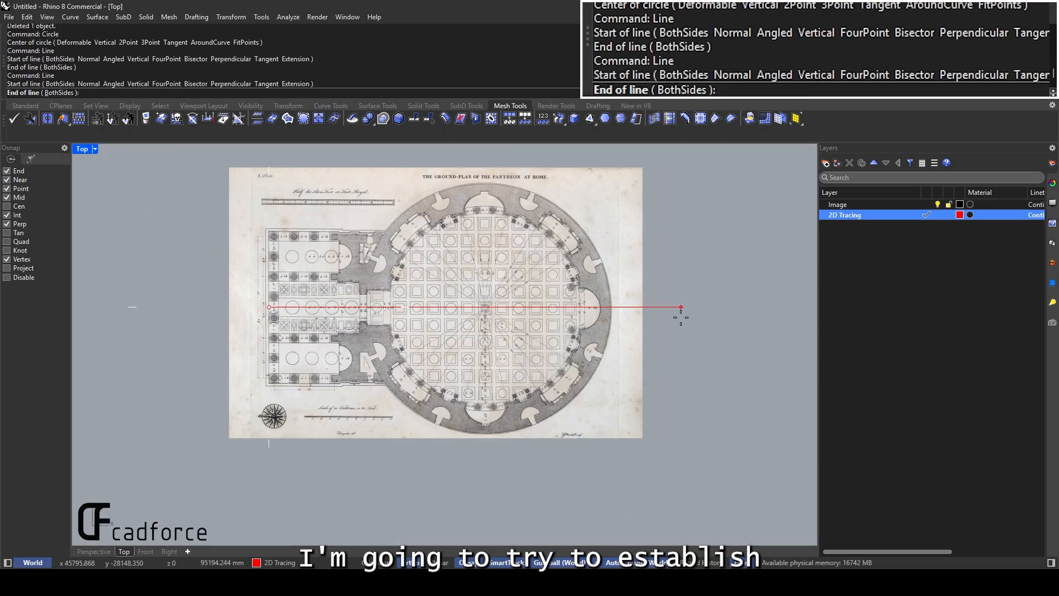
pyautogui.click(681, 317)
# Shift the centreline towards the portico and scale it lengthwise so that it extends beyond both ends of the plan image
pyautogui.click(673, 307)
pyautogui.moveTo(507, 307); pyautogui.dragTo(473, 308)
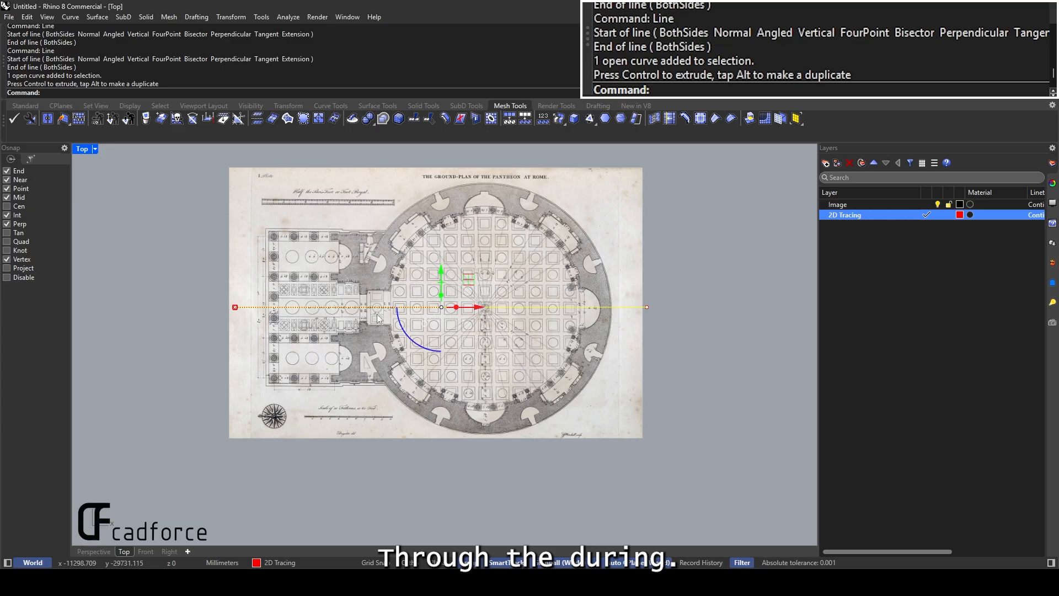
pyautogui.scroll(4, 541, 296)
pyautogui.moveTo(450, 303); pyautogui.dragTo(533, 310, button='right')
pyautogui.scroll(-4, 525, 319)
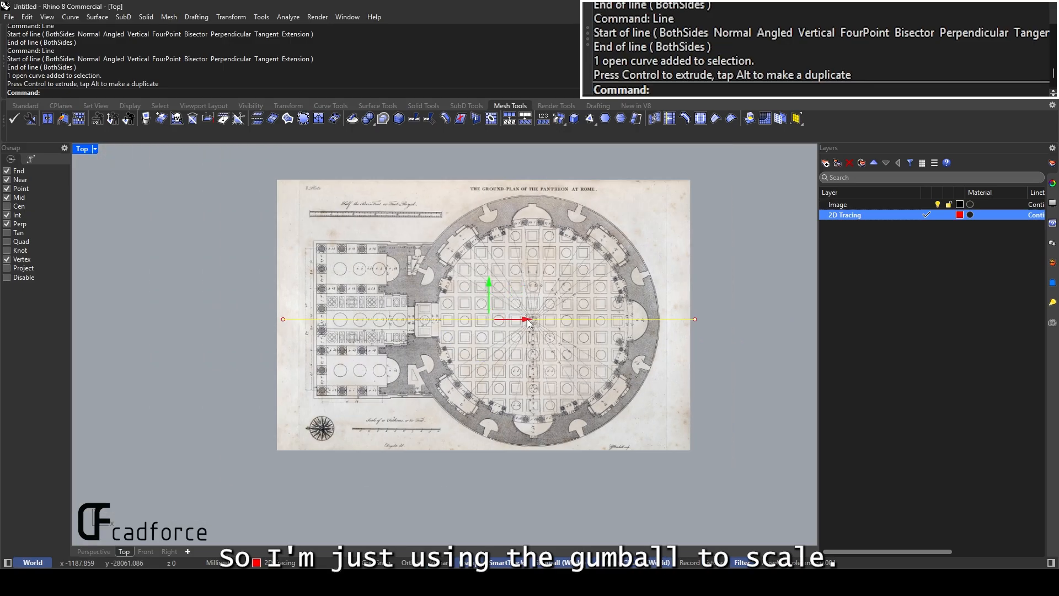
pyautogui.moveTo(525, 319); pyautogui.dragTo(531, 320)
pyautogui.moveTo(289, 319); pyautogui.dragTo(239, 320)
# Nudge the centreline vertically to line it up with the plan's axis through the rotunda and portico, and deselect it
pyautogui.scroll(5, 574, 323)
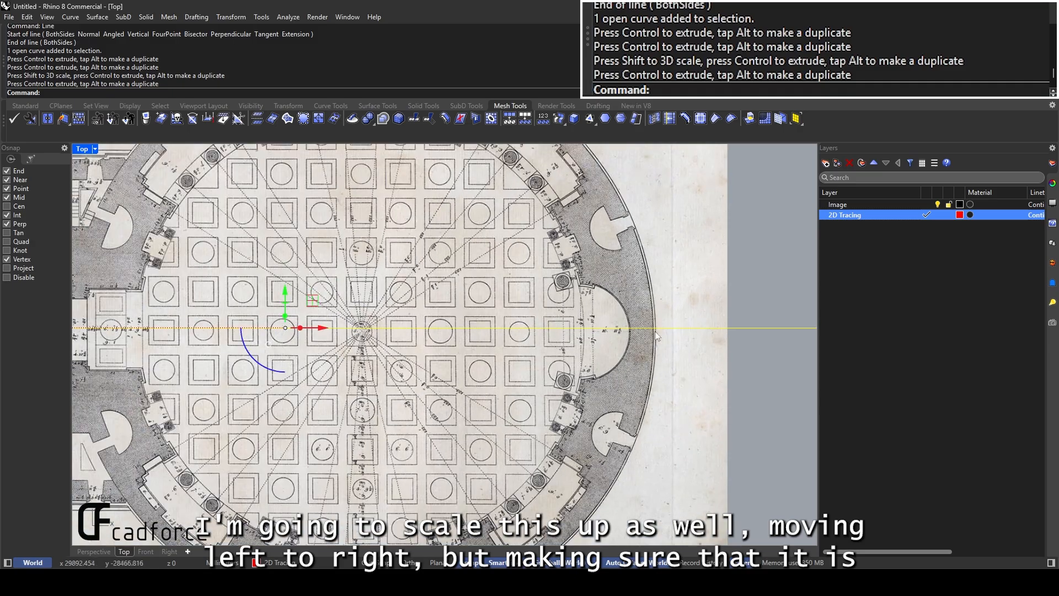
pyautogui.scroll(5, 579, 323)
pyautogui.moveTo(579, 323); pyautogui.dragTo(727, 299, button='right')
pyautogui.scroll(-5, 727, 299)
pyautogui.scroll(4, 271, 292)
pyautogui.moveTo(271, 292); pyautogui.dragTo(428, 279, button='right')
pyautogui.scroll(6, 428, 279)
pyautogui.scroll(-4, 423, 284)
pyautogui.moveTo(170, 259); pyautogui.dragTo(169, 268)
pyautogui.scroll(-8, 442, 301)
pyautogui.moveTo(248, 301); pyautogui.dragTo(695, 303, button='right')
pyautogui.scroll(8, 238, 304)
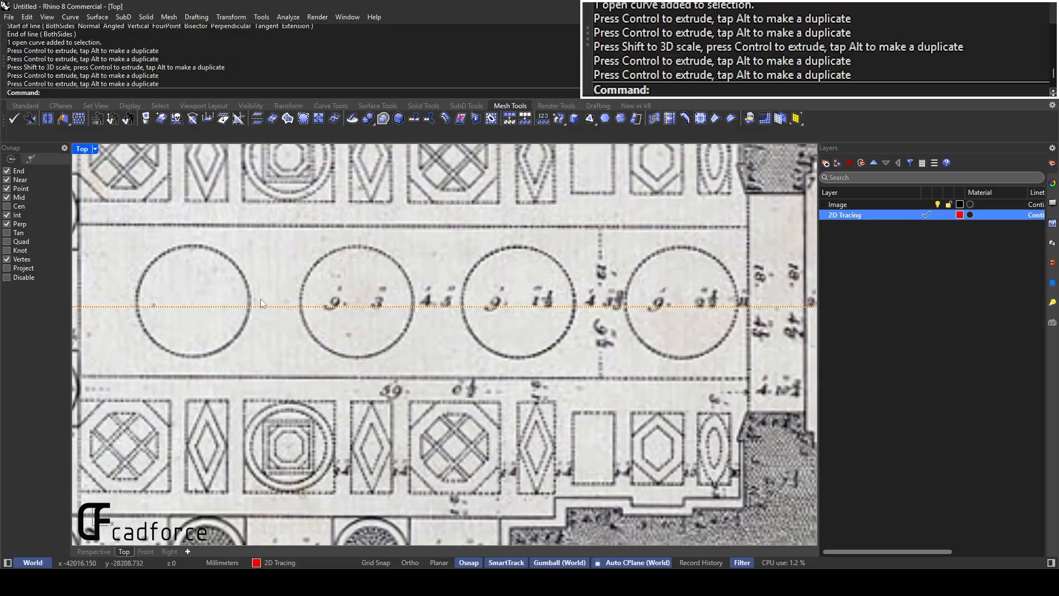
pyautogui.press('Escape')
# Examine how well the centreline matches the middle of the portico and the rotunda
pyautogui.scroll(-4, 240, 305)
pyautogui.scroll(-8, 240, 304)
pyautogui.moveTo(240, 304); pyautogui.dragTo(304, 298, button='right')
pyautogui.scroll(-6, 300, 297)
pyautogui.scroll(16, 293, 296)
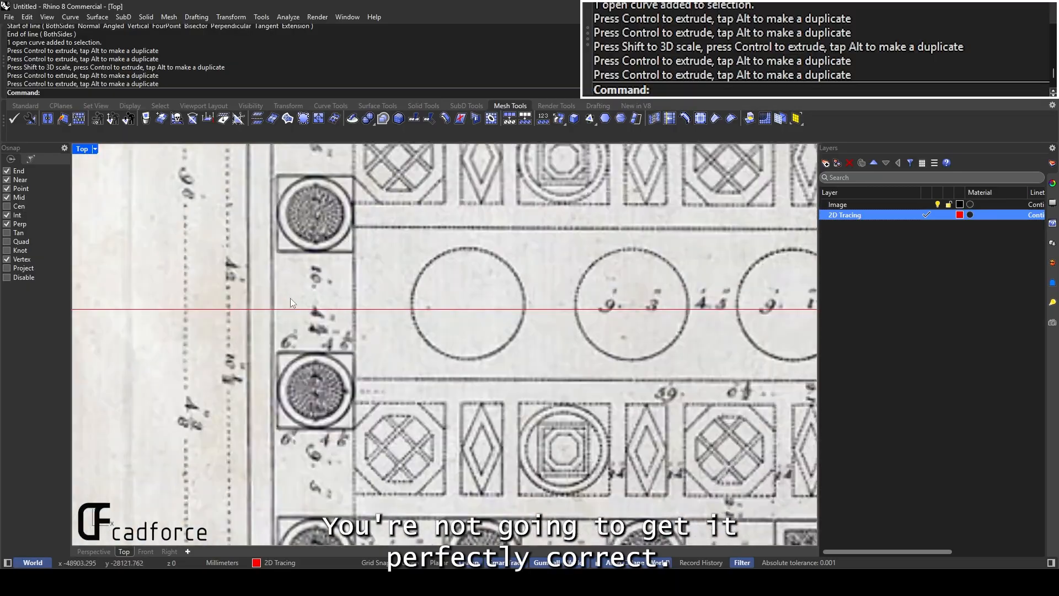
pyautogui.scroll(-11, 295, 295)
pyautogui.click(440, 264)
pyautogui.scroll(-4, 441, 263)
pyautogui.moveTo(623, 249); pyautogui.dragTo(513, 274, button='right')
pyautogui.press('Escape')
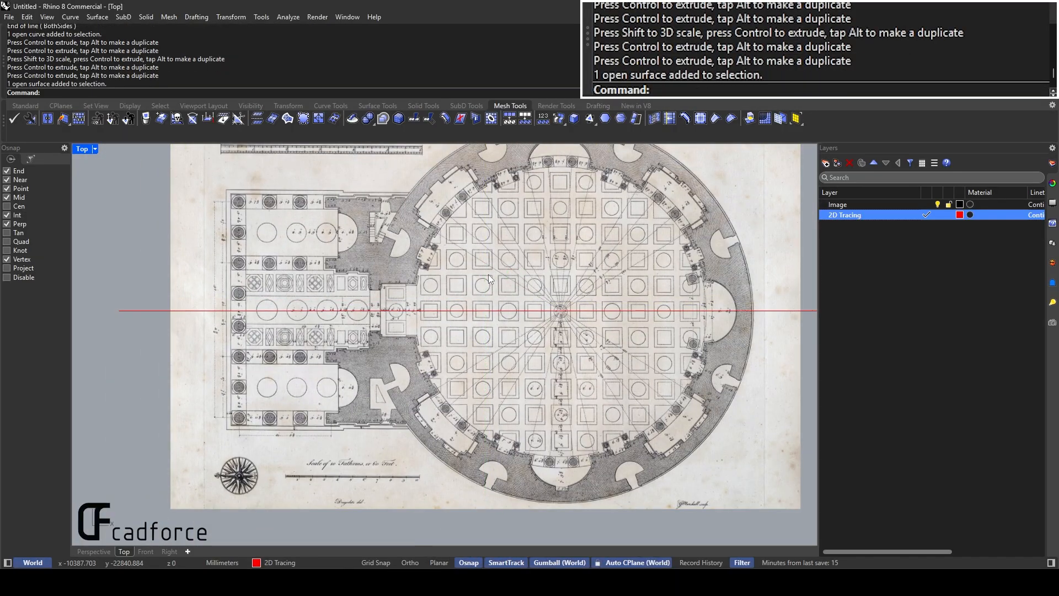
pyautogui.scroll(-4, 595, 277)
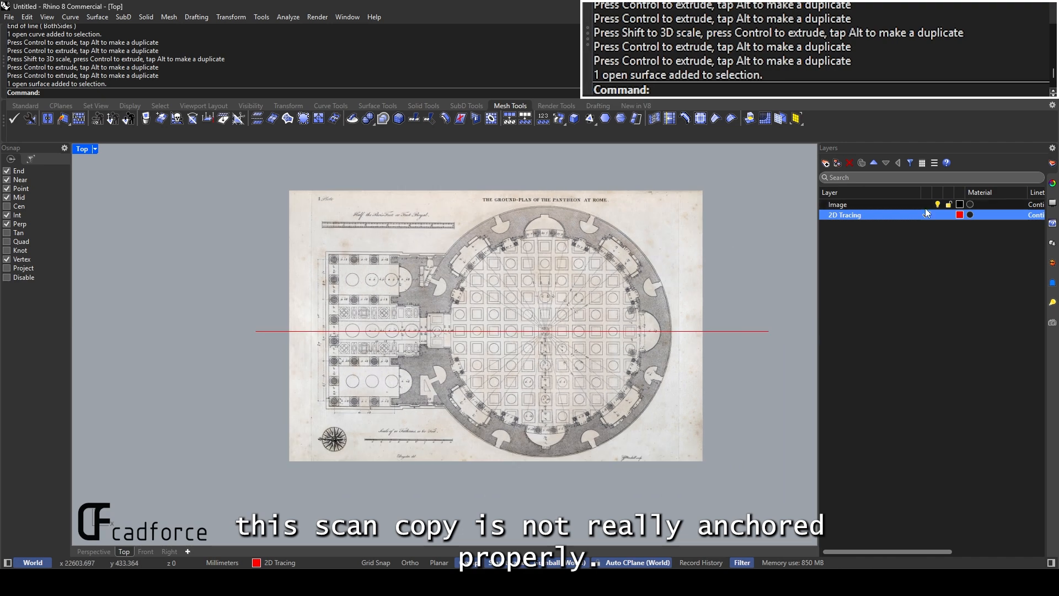
# Unlock the Image layer and move the plan picture slightly so that the rotunda's end niche is centred on the red line
pyautogui.click(949, 205)
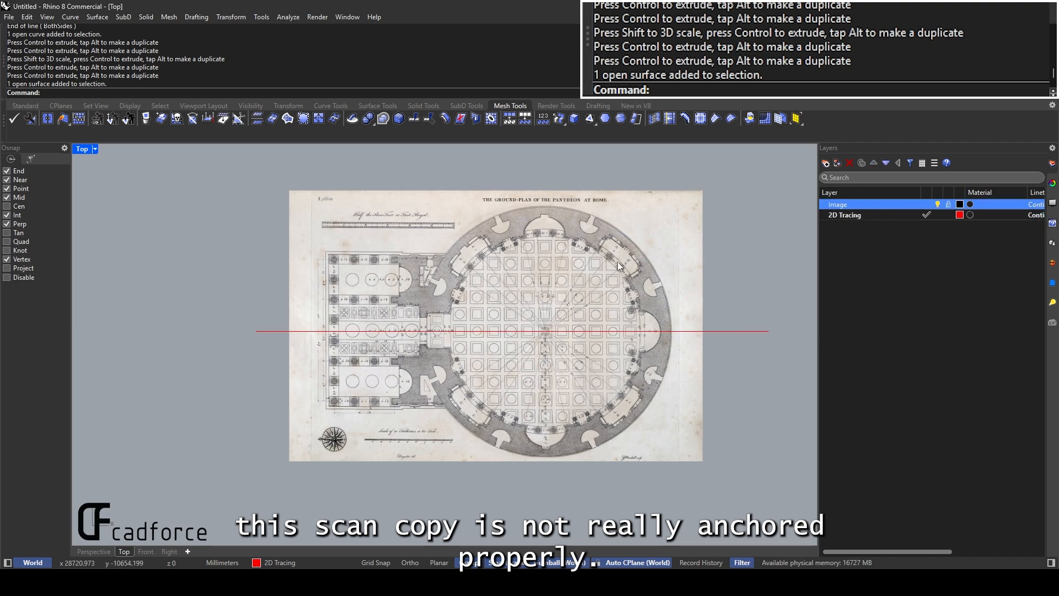
pyautogui.click(949, 204)
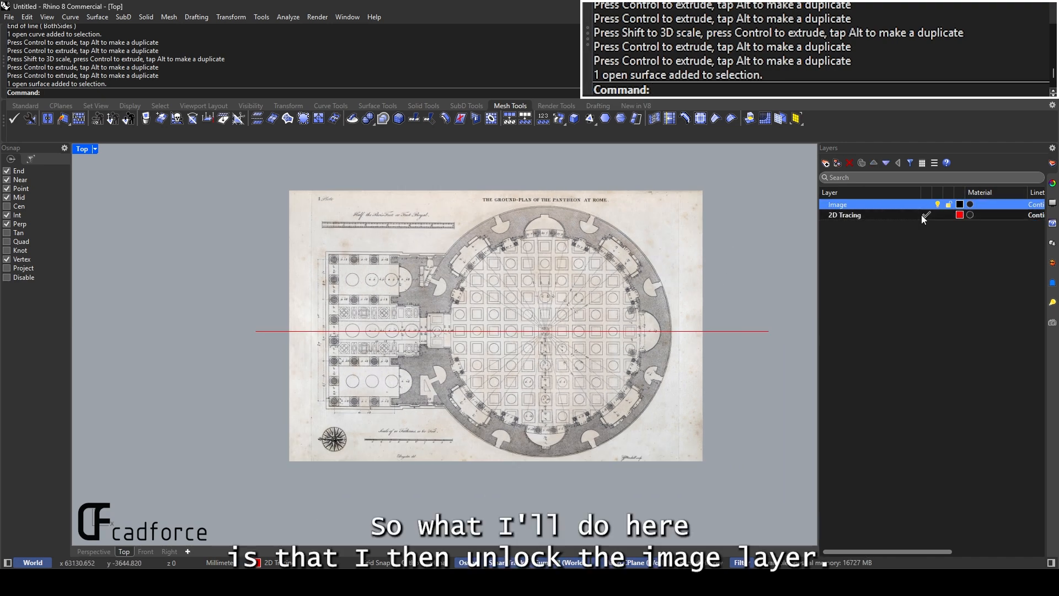
pyautogui.click(658, 256)
pyautogui.scroll(4, 653, 328)
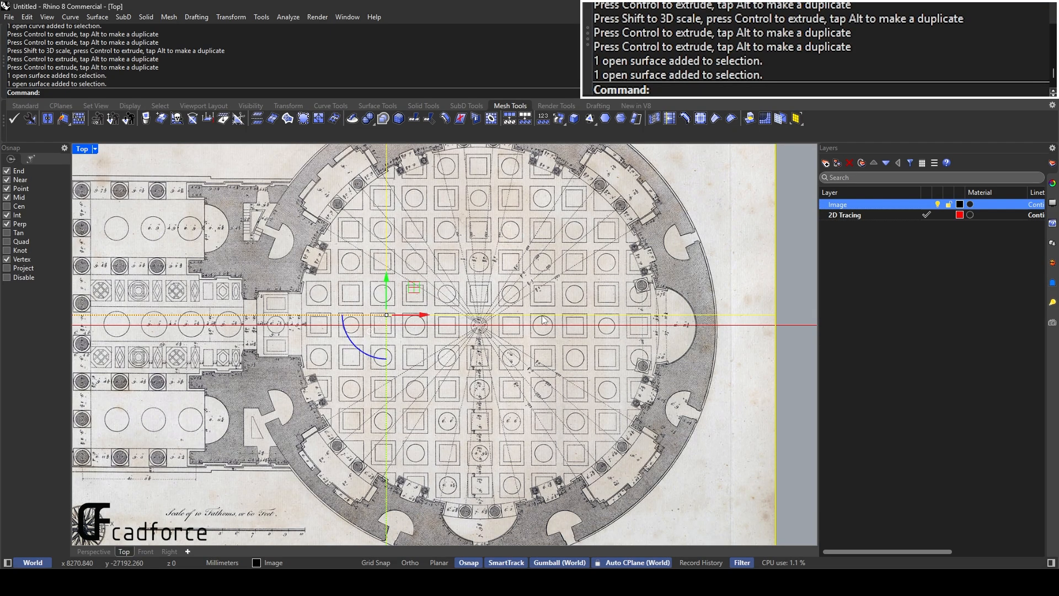
pyautogui.scroll(-2, 399, 305)
pyautogui.scroll(4, 459, 299)
pyautogui.moveTo(446, 290); pyautogui.dragTo(450, 293)
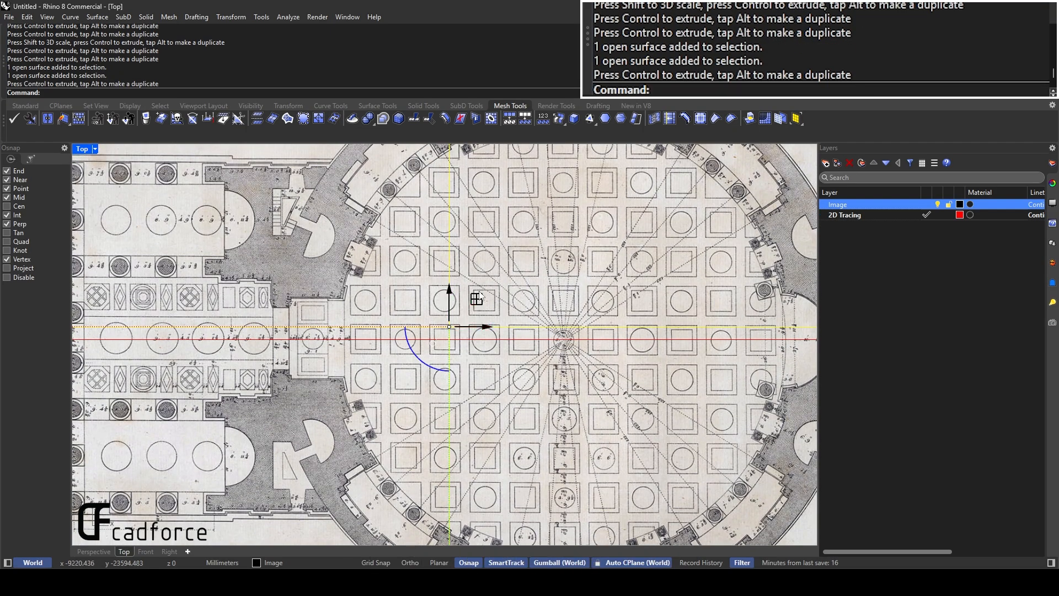
pyautogui.scroll(4, 614, 328)
pyautogui.scroll(-5, 614, 329)
pyautogui.scroll(5, 647, 336)
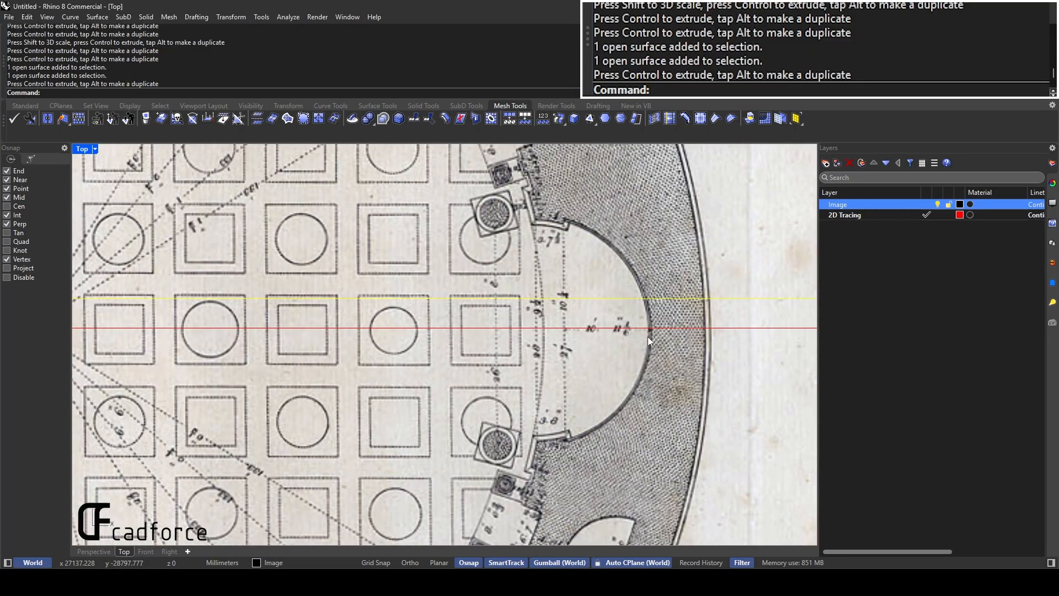
# Rotate the plan picture about the apex of the rotunda's end niche, bringing the midpoint of the portico's outer edge onto the centreline
pyautogui.write('Rotate')
pyautogui.press('Return')
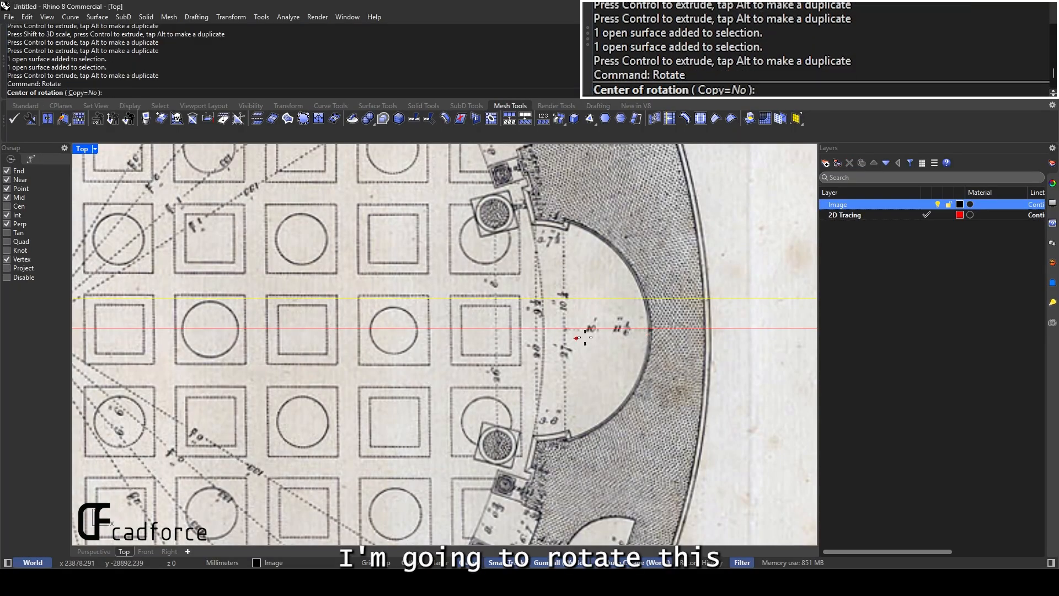
pyautogui.click(651, 329)
pyautogui.scroll(-3, 651, 329)
pyautogui.scroll(2, 229, 373)
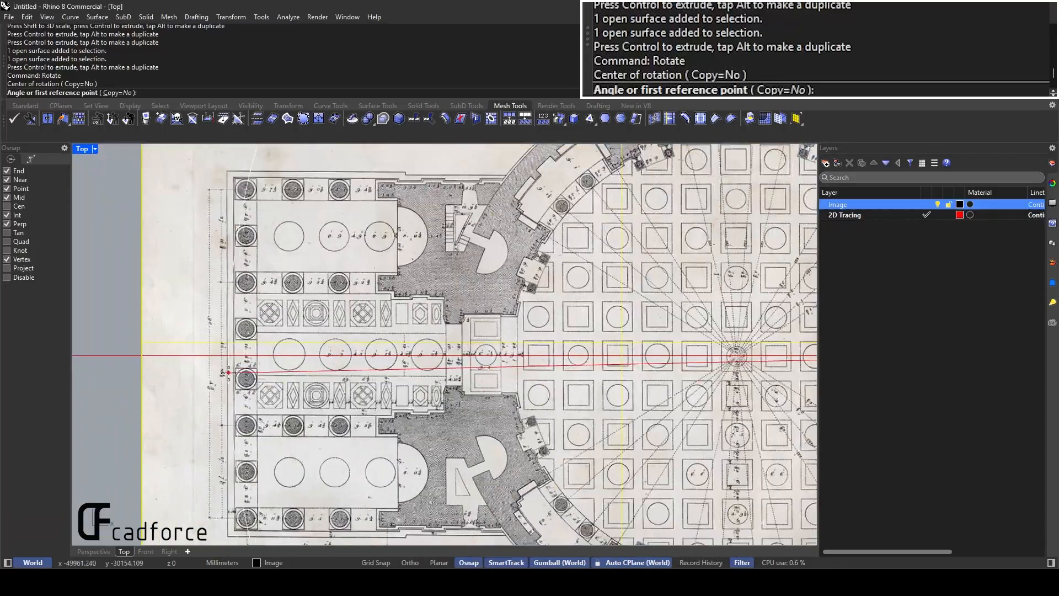
pyautogui.scroll(8, 229, 373)
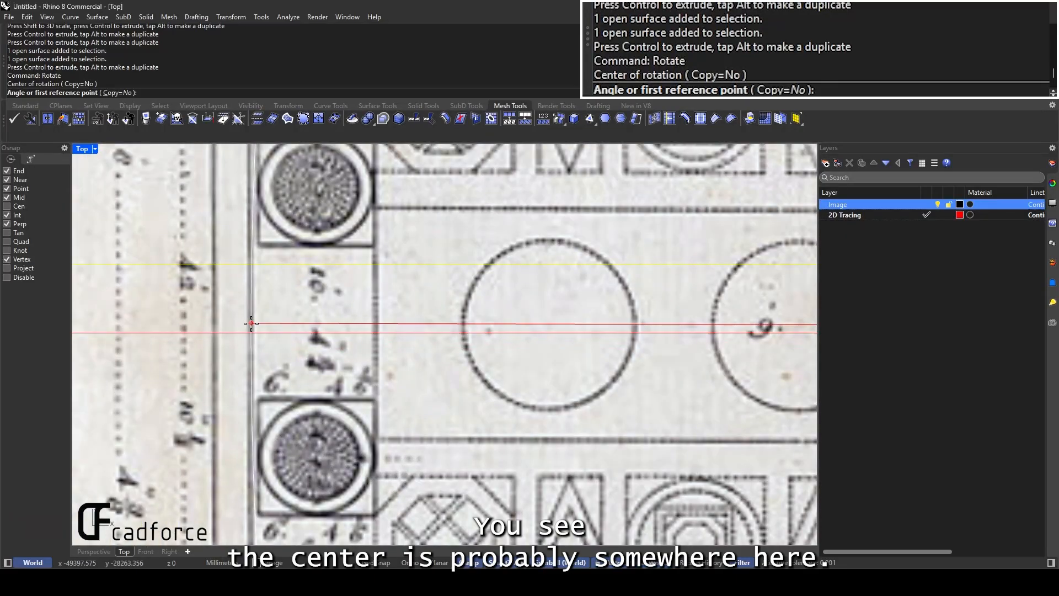
pyautogui.scroll(4, 251, 324)
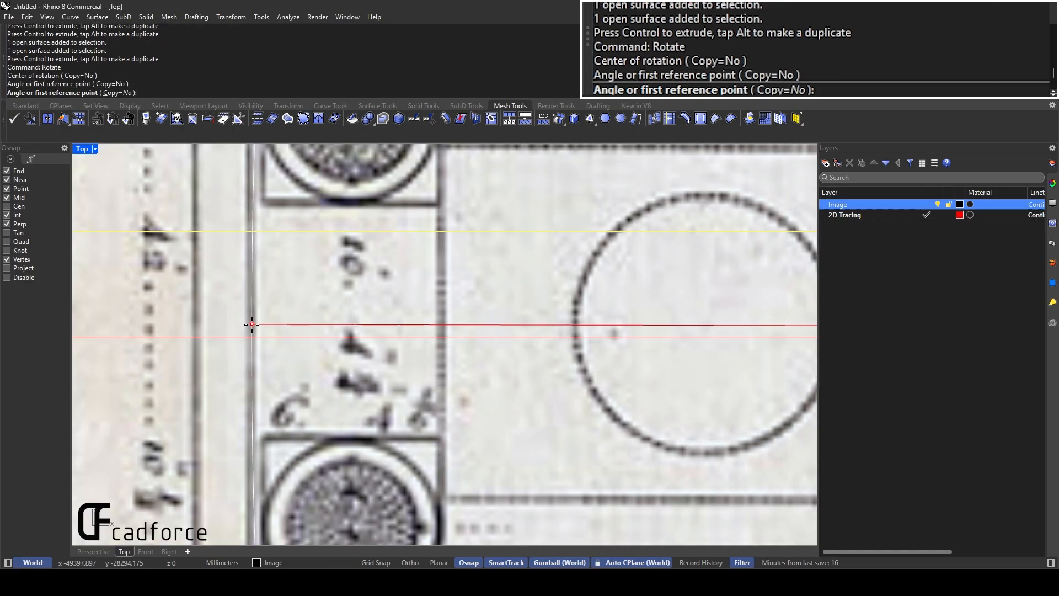
pyautogui.click(252, 324)
pyautogui.click(269, 347)
pyautogui.scroll(-6, 336, 331)
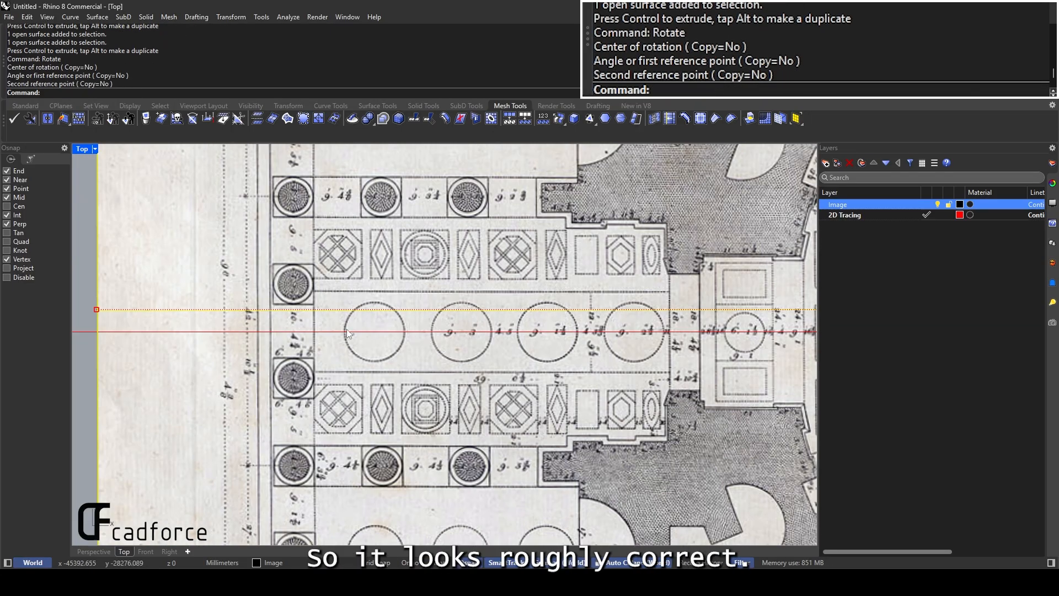
pyautogui.scroll(-4, 400, 337)
pyautogui.scroll(-5, 324, 336)
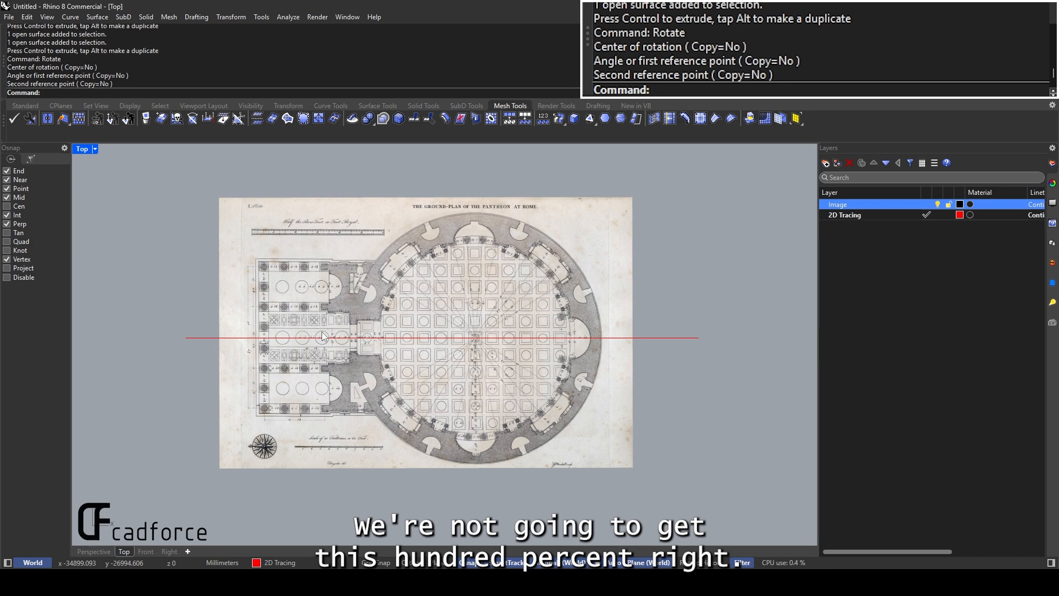
# Lock the Image layer with the aligned plan picture on it
pyautogui.scroll(2, 317, 338)
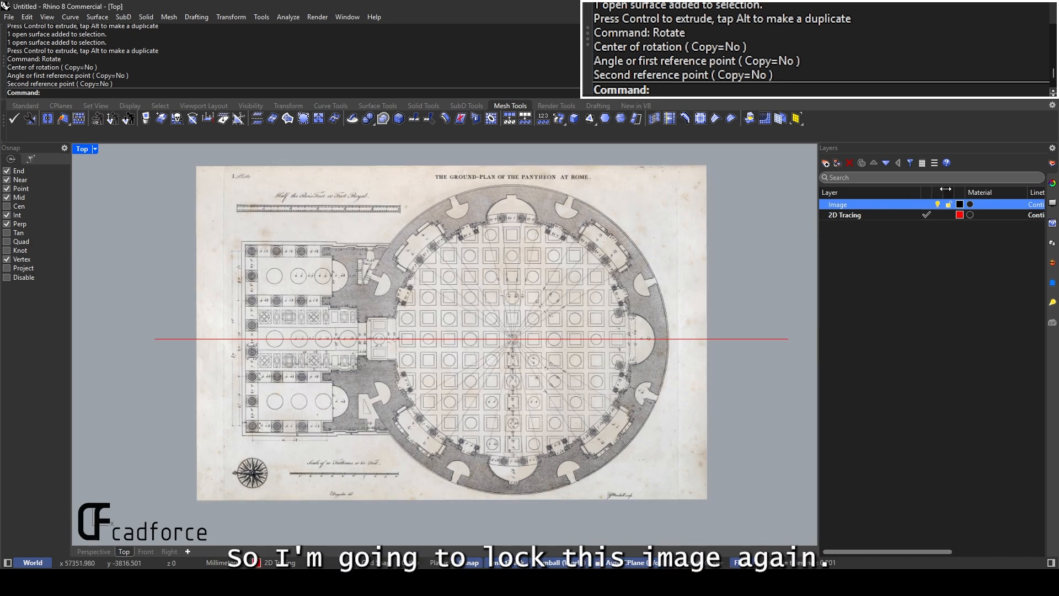
pyautogui.moveTo(485, 310); pyautogui.dragTo(553, 246, button='right')
pyautogui.scroll(4, 578, 265)
pyautogui.scroll(-6, 554, 246)
pyautogui.scroll(6, 599, 242)
pyautogui.scroll(-2, 476, 265)
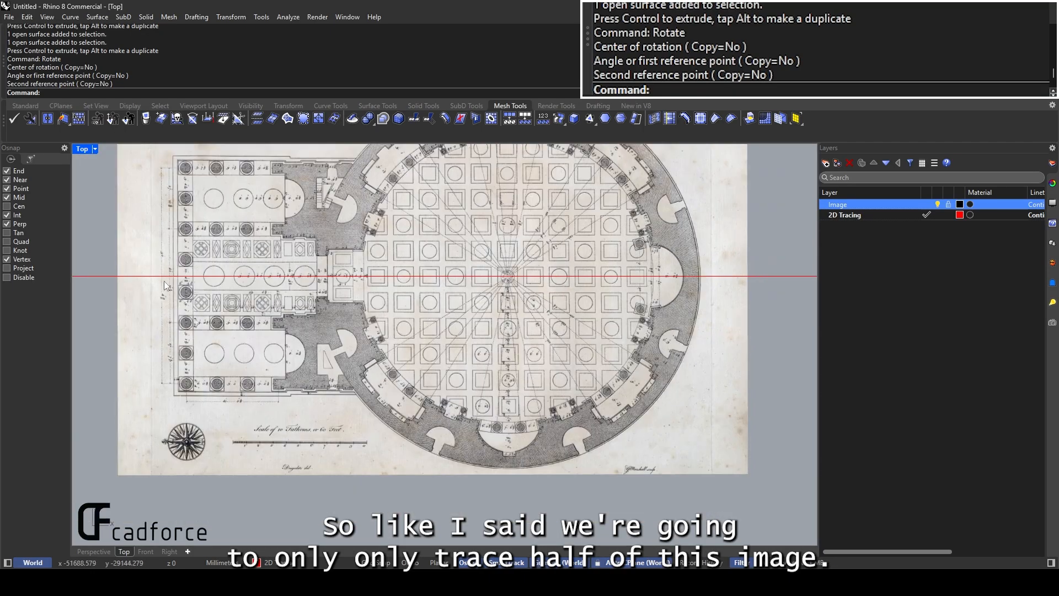
pyautogui.moveTo(276, 276); pyautogui.dragTo(264, 313, button='right')
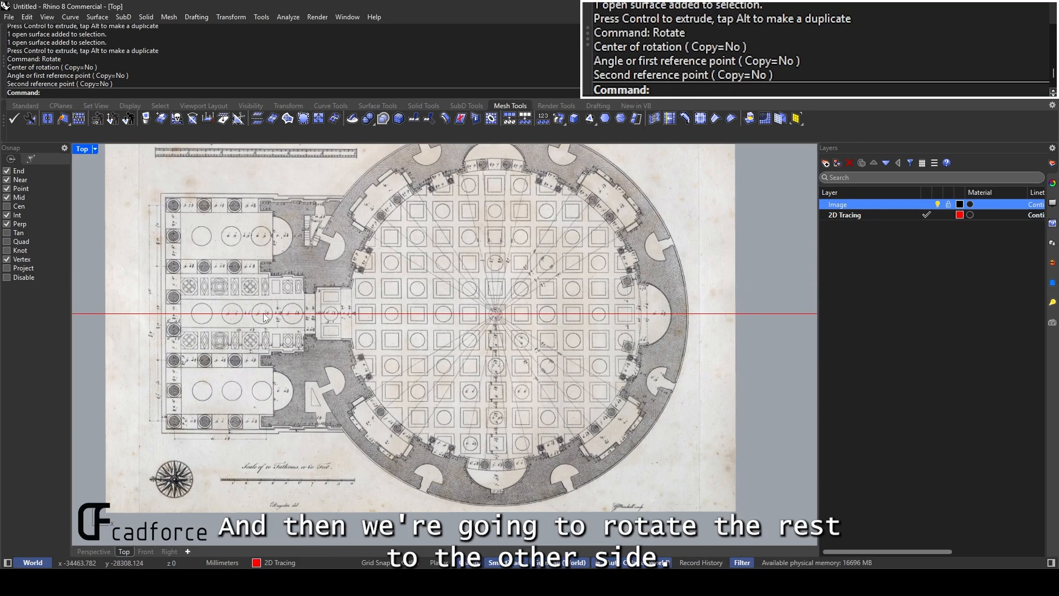
pyautogui.moveTo(151, 301); pyautogui.dragTo(160, 367, button='right')
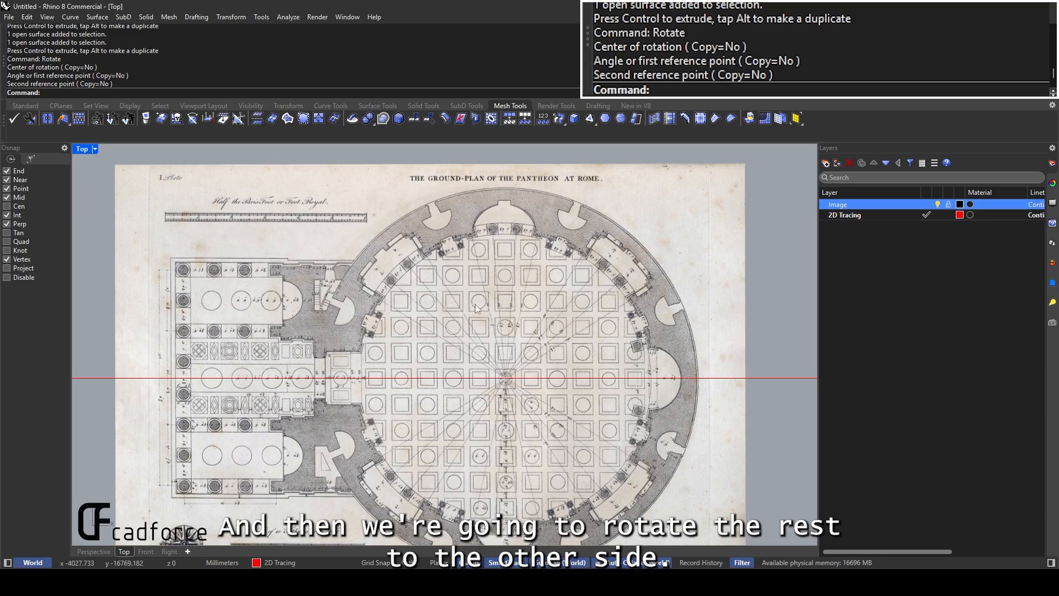
pyautogui.scroll(-3, 477, 312)
pyautogui.scroll(5, 478, 321)
pyautogui.write('Curve')
pyautogui.press('Return')
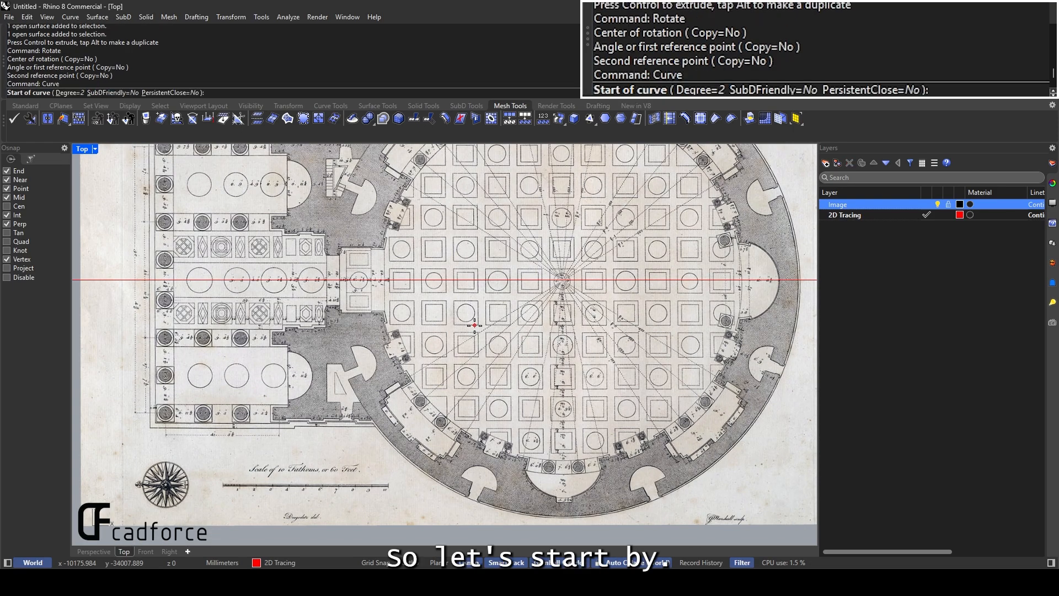
pyautogui.press('Escape')
# Draw a circle centred on the rotunda's centre point on the centreline, reaching the inner wall face, with a radius of about 22,168 mm
pyautogui.write('Circle')
pyautogui.press('Return')
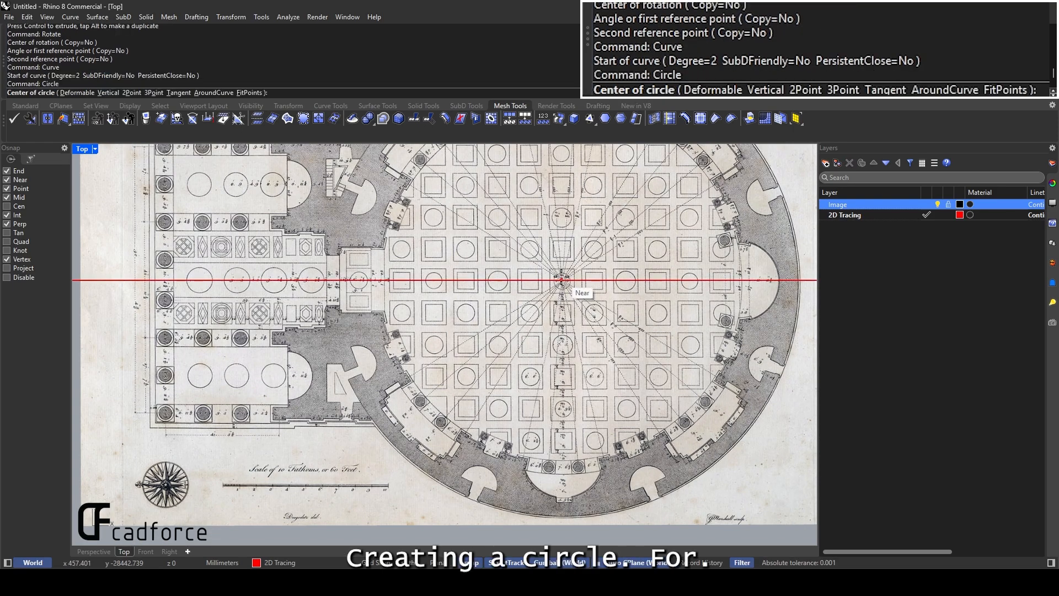
pyautogui.scroll(5, 561, 281)
pyautogui.click(561, 282)
pyautogui.scroll(-5, 430, 268)
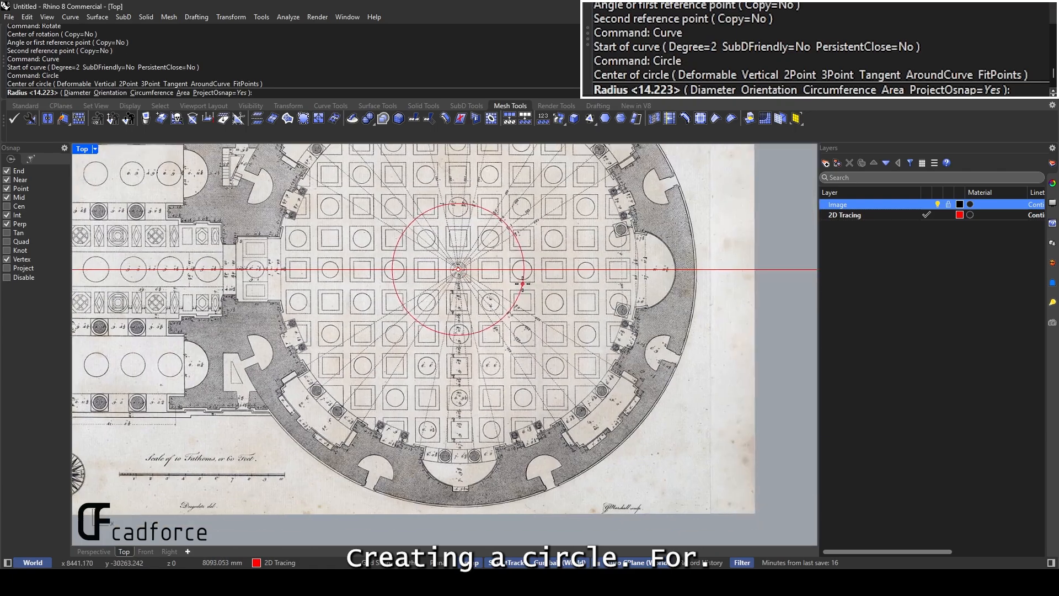
pyautogui.scroll(3, 475, 448)
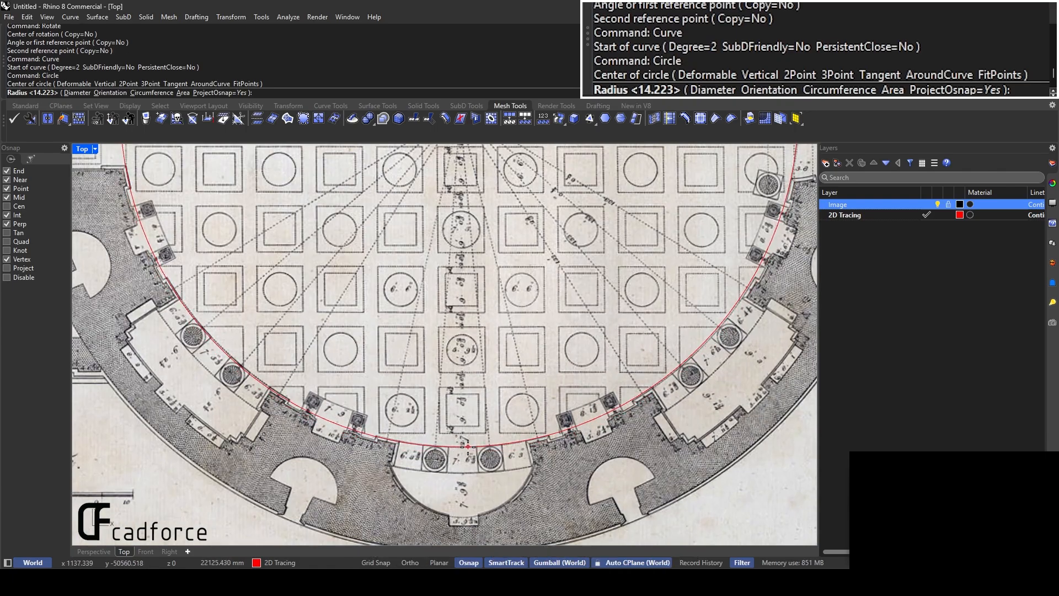
pyautogui.click(470, 448)
pyautogui.scroll(-3, 493, 395)
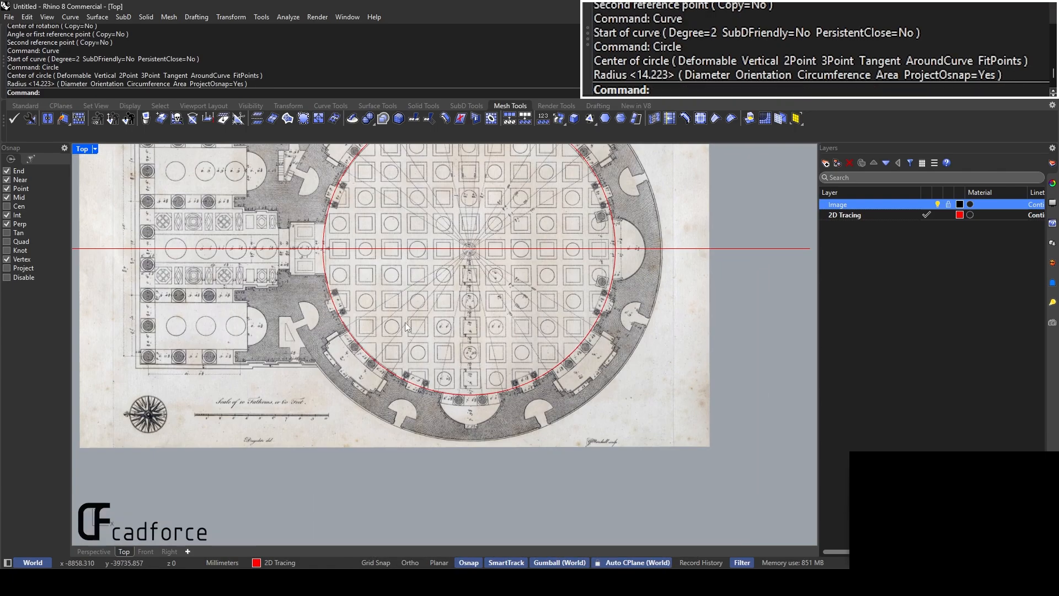
pyautogui.press('Return')
pyautogui.press('Escape')
pyautogui.click(595, 350)
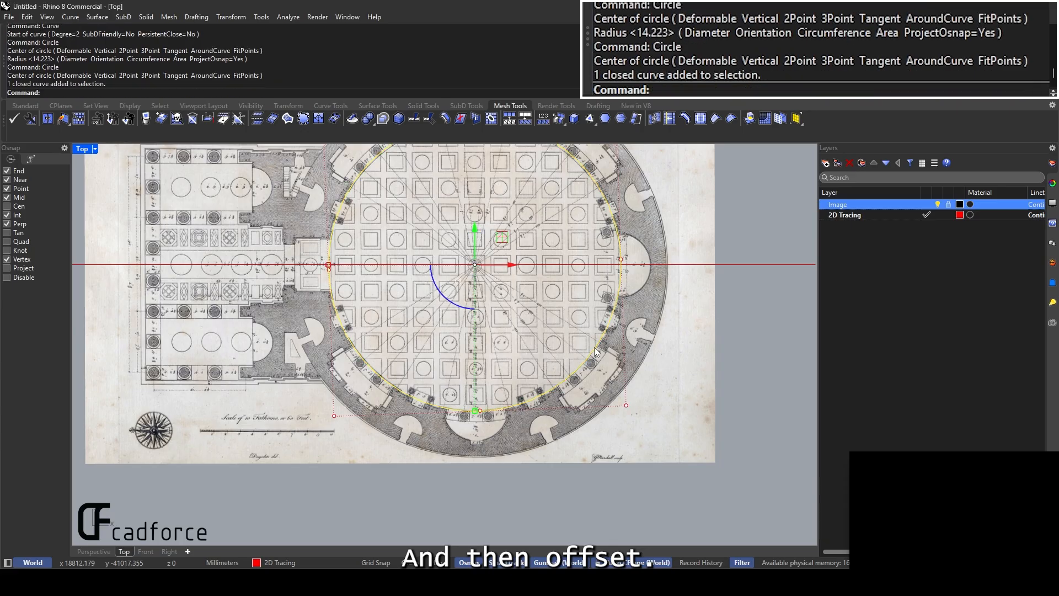
pyautogui.write('Offset')
pyautogui.press('Return')
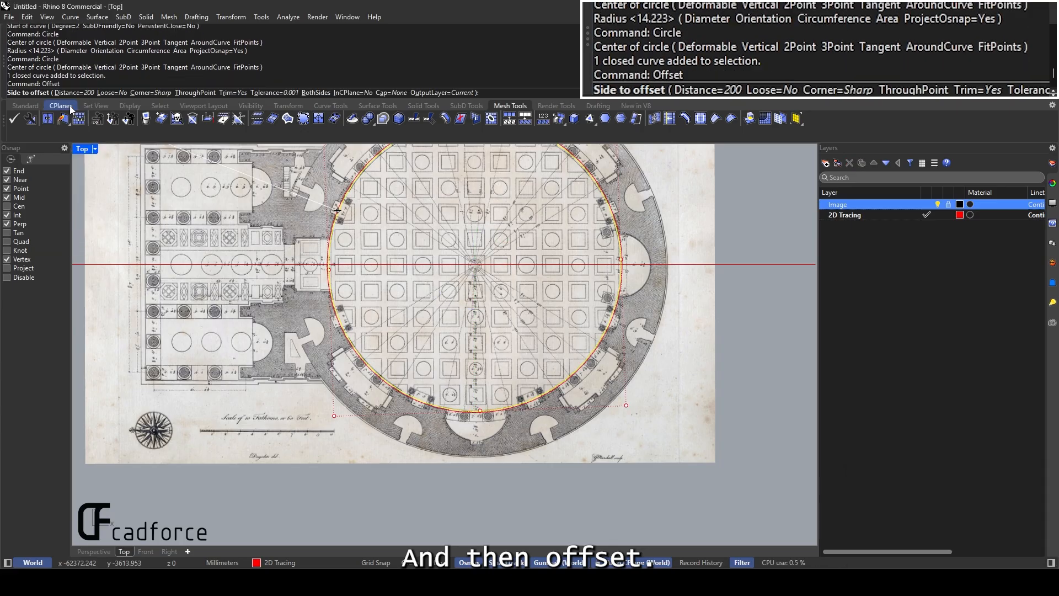
pyautogui.scroll(2, 644, 217)
pyautogui.scroll(2, 644, 217)
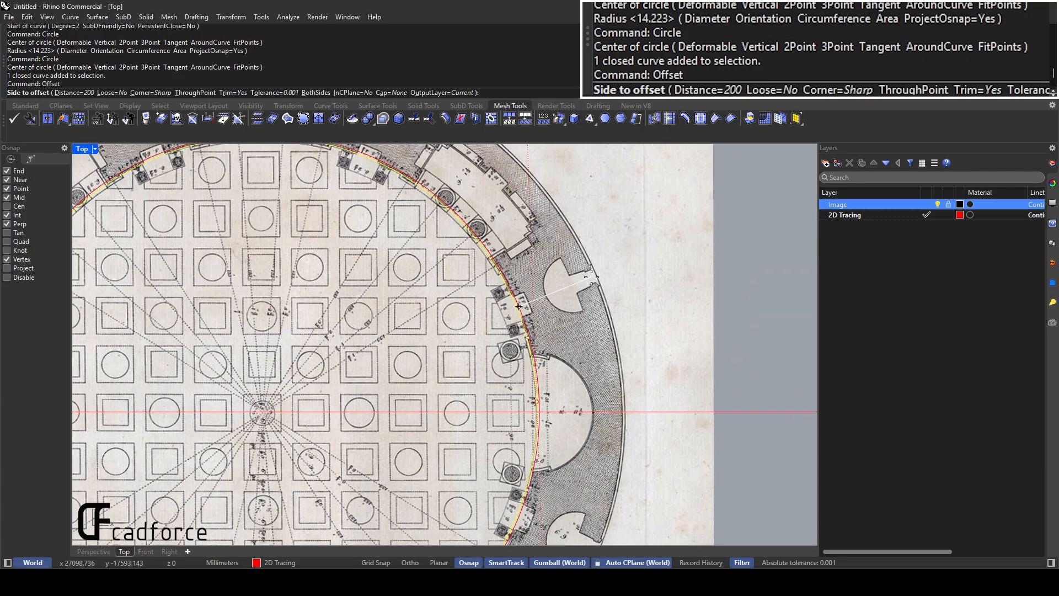
pyautogui.scroll(-5, 496, 331)
pyautogui.scroll(5, 482, 349)
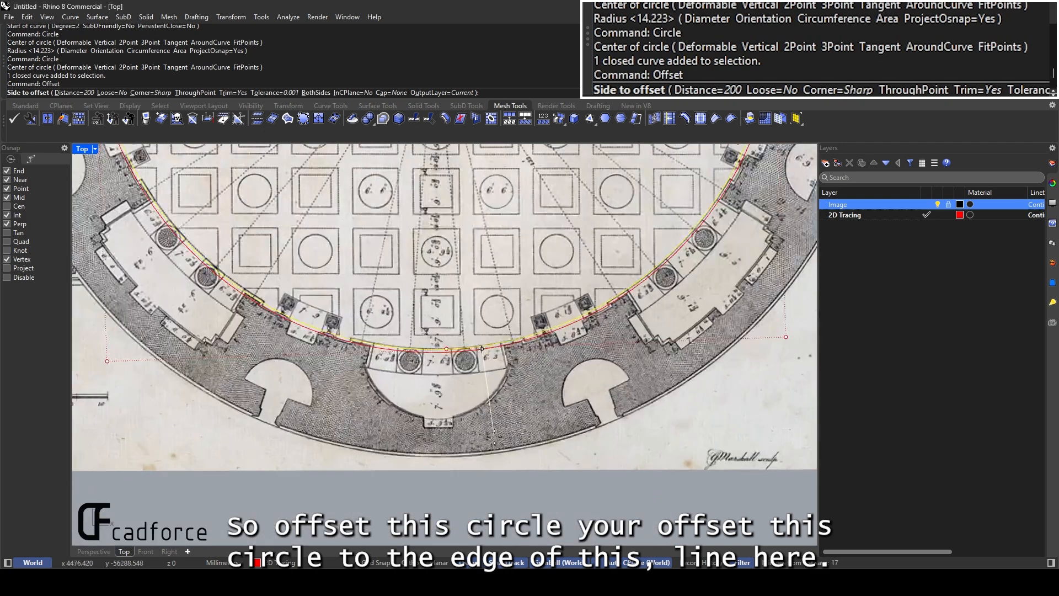
pyautogui.moveTo(435, 431); pyautogui.dragTo(488, 381, button='right')
pyautogui.scroll(1, 496, 406)
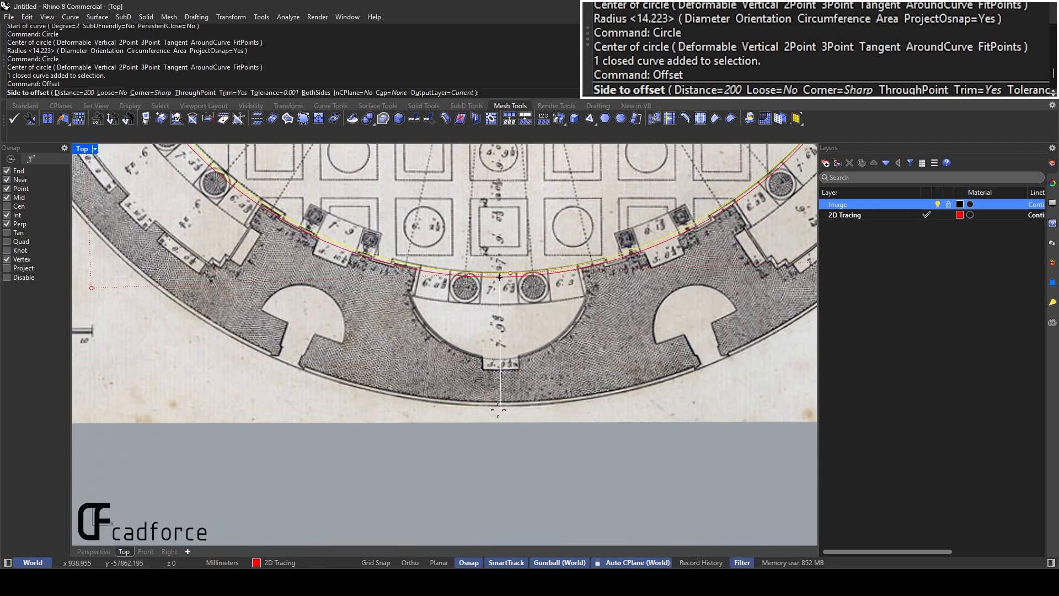
pyautogui.press('Escape')
pyautogui.press('Escape')
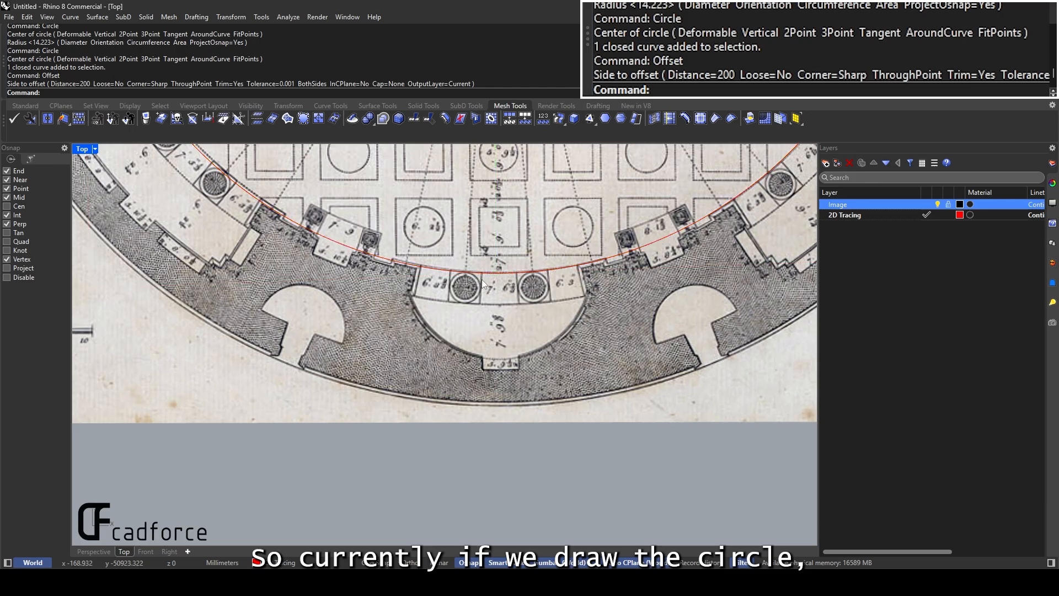
# Try to offset the inner rotunda circle outward by a distance picked from the circle to the outer wall edge, about 6,840 mm
pyautogui.click(488, 275)
pyautogui.write('Offset')
pyautogui.press('Return')
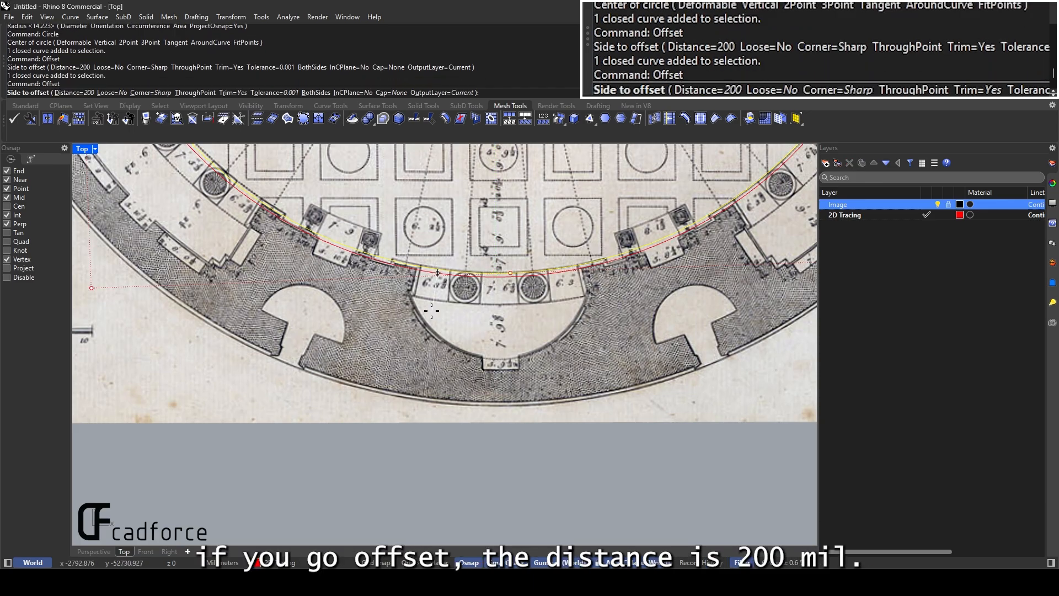
pyautogui.scroll(3, 392, 298)
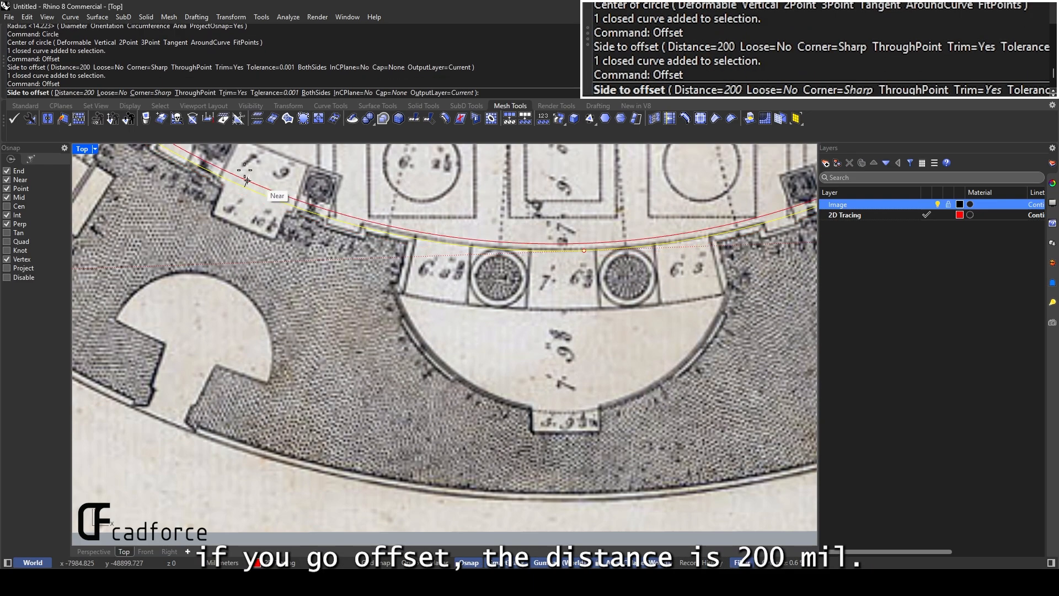
pyautogui.click(72, 93)
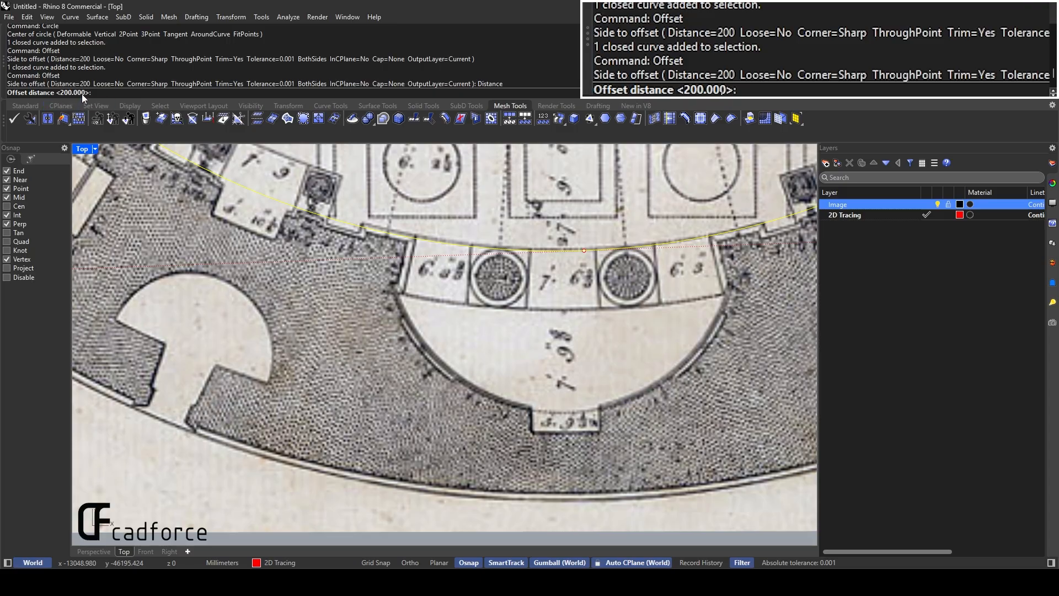
pyautogui.click(572, 251)
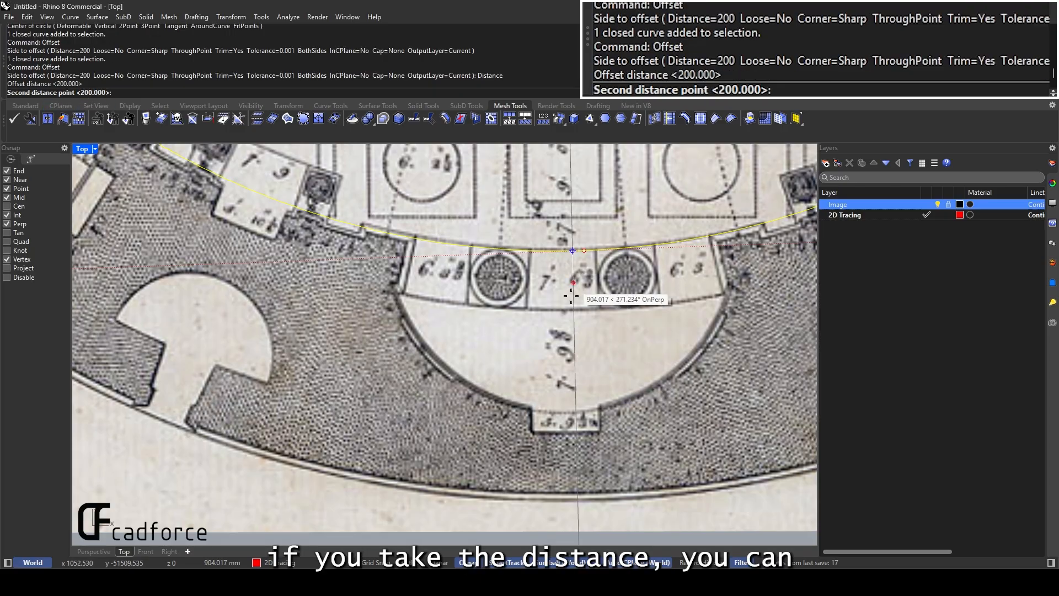
pyautogui.moveTo(572, 297); pyautogui.dragTo(497, 276, button='right')
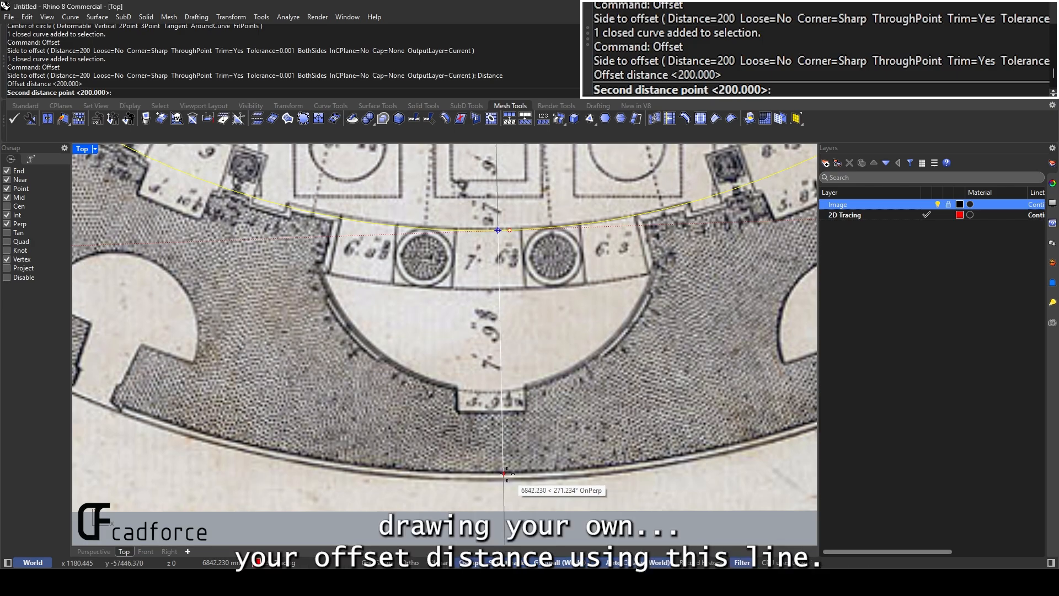
pyautogui.scroll(-1, 502, 469)
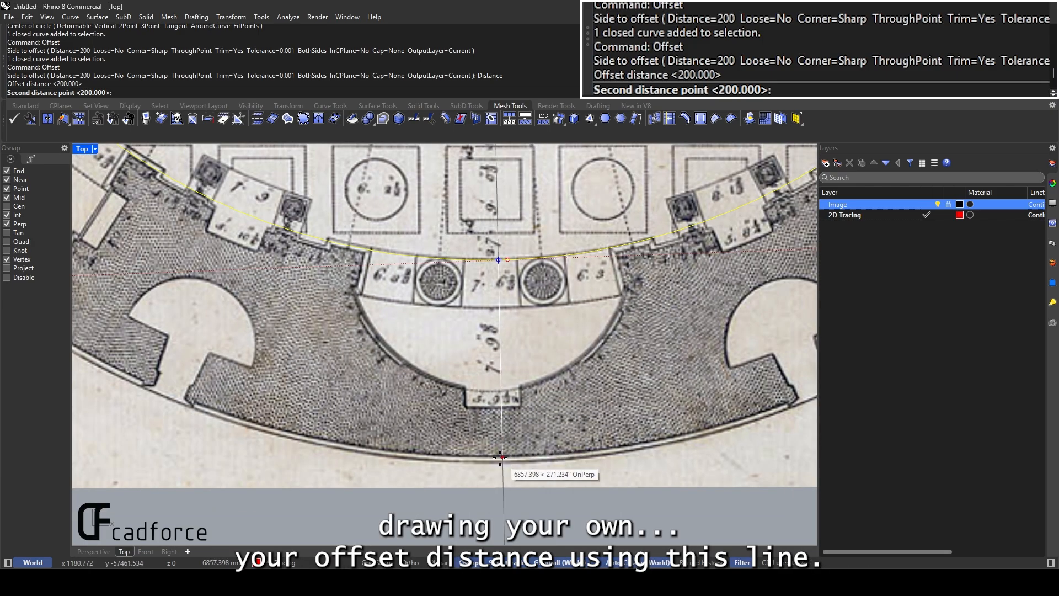
pyautogui.click(502, 457)
pyautogui.scroll(-2, 386, 331)
pyautogui.scroll(3, 259, 303)
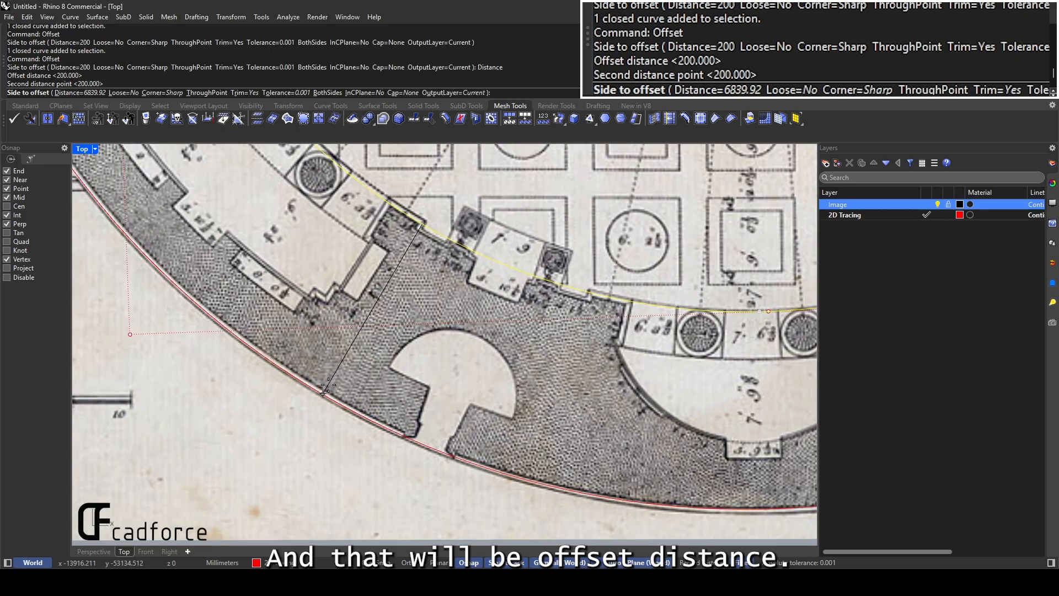
pyautogui.scroll(-5, 259, 303)
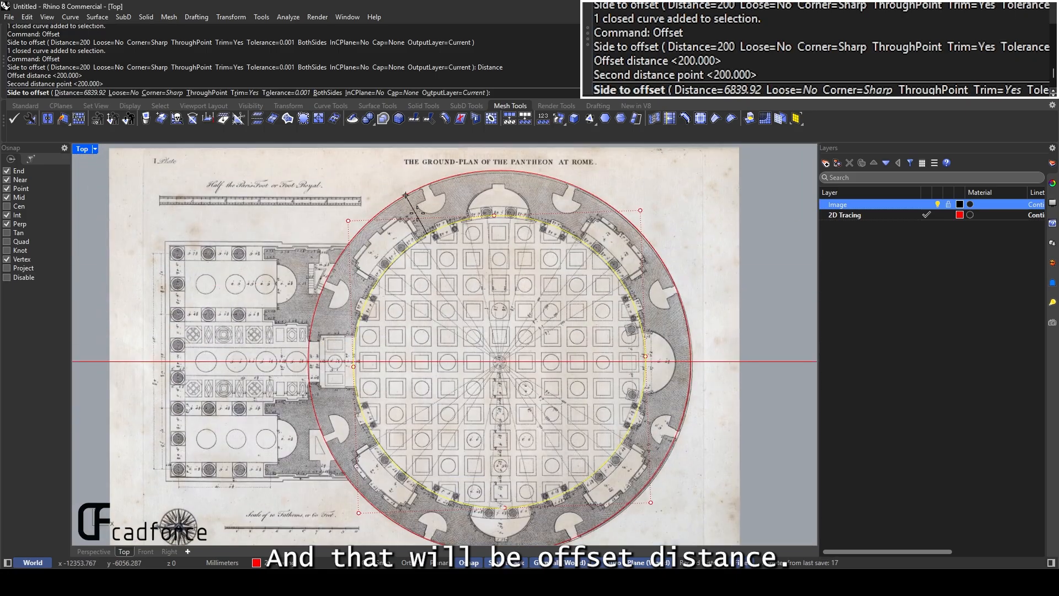
# Offset the inner rotunda circle outward, picking the distance from the circle to the outer wall edge above the top niche, about 6,652 mm
pyautogui.click(493, 187)
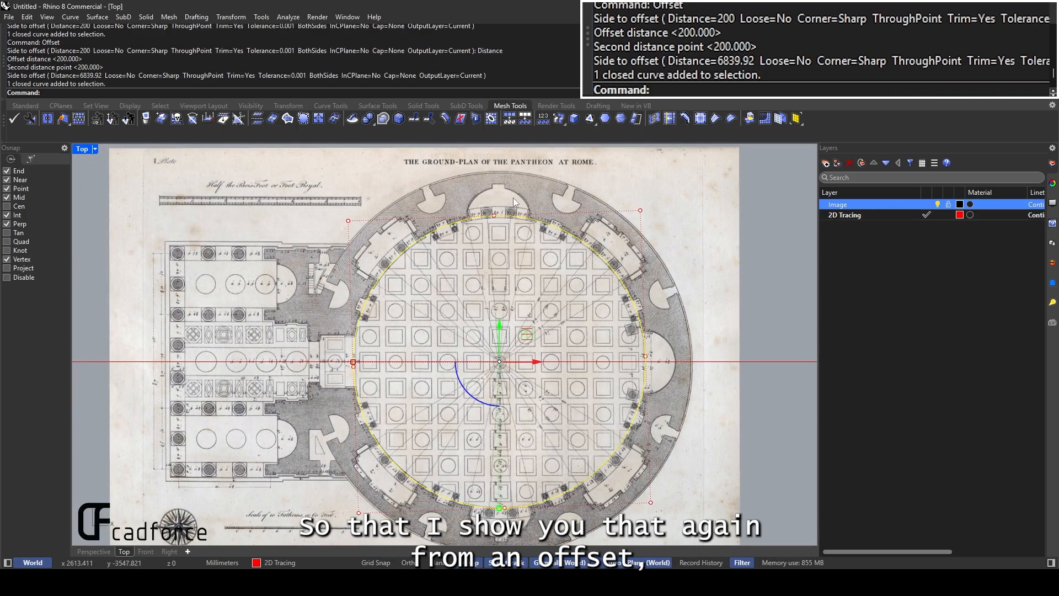
pyautogui.scroll(2, 510, 210)
pyautogui.press('Return')
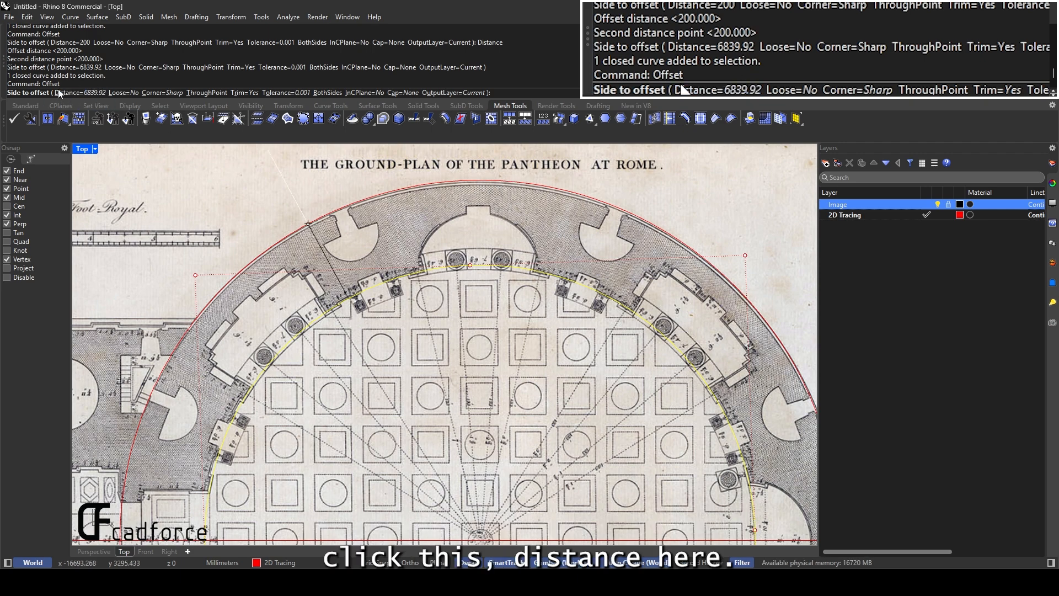
pyautogui.click(77, 93)
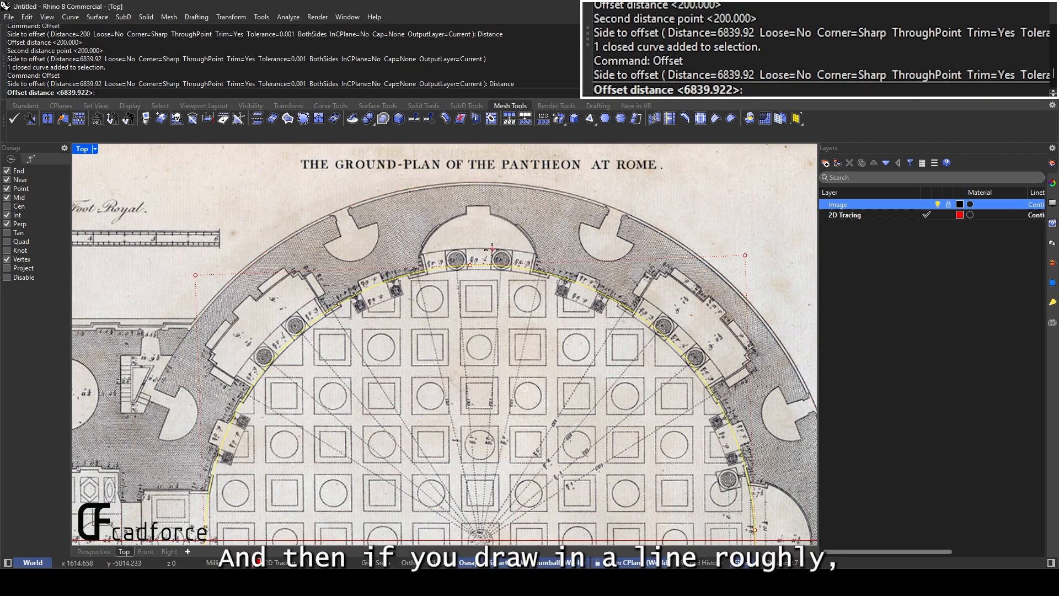
pyautogui.click(470, 265)
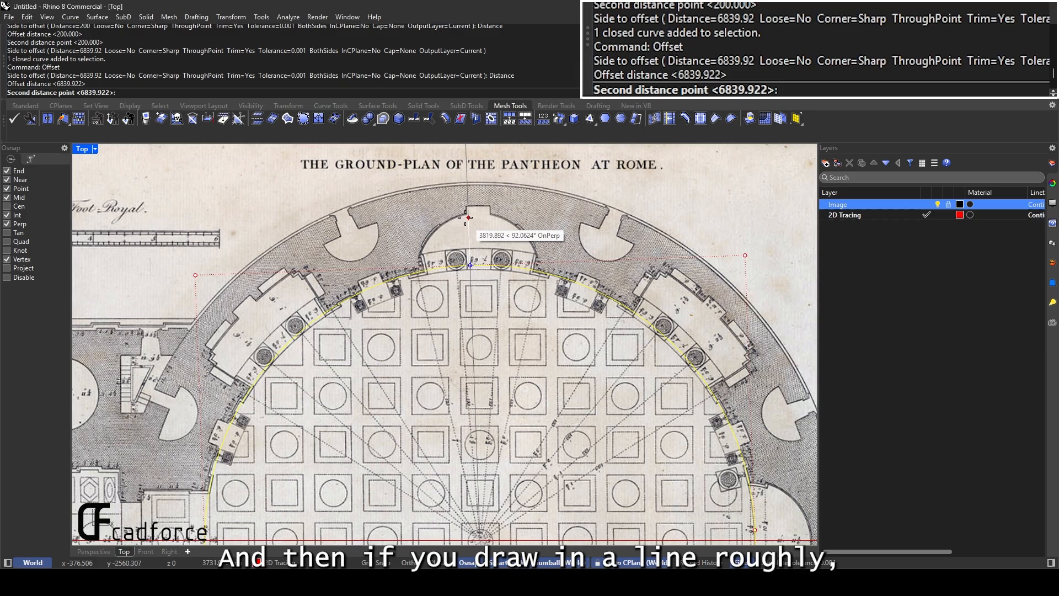
pyautogui.click(468, 183)
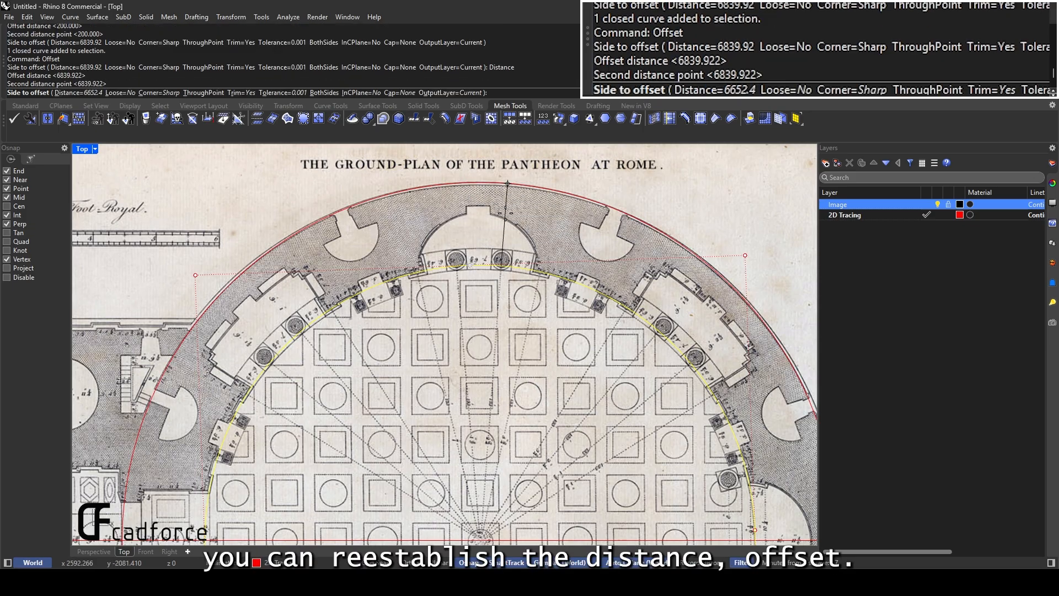
pyautogui.scroll(-3, 506, 212)
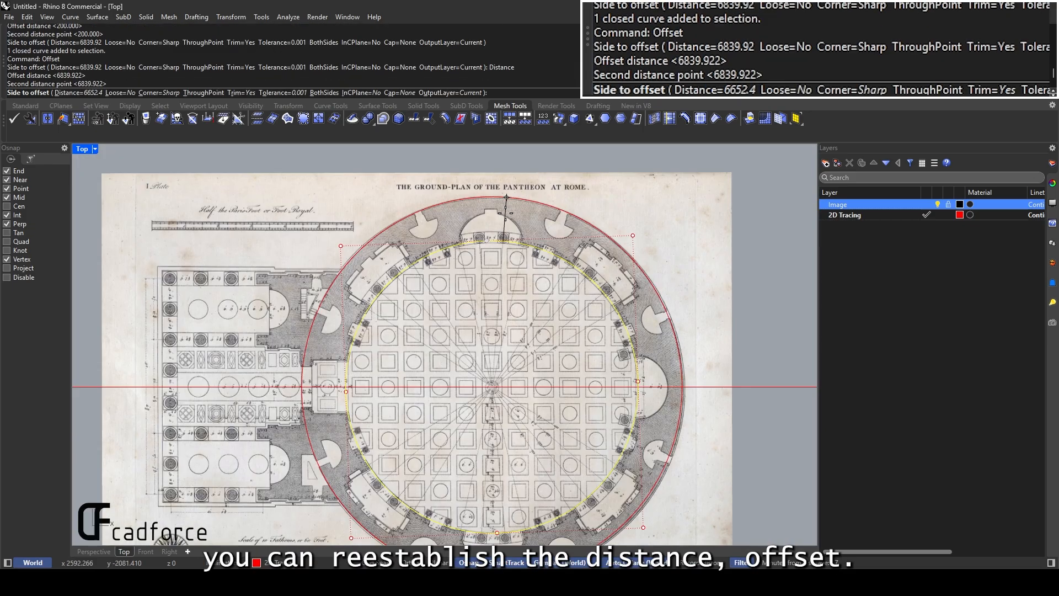
pyautogui.click(503, 217)
pyautogui.scroll(2, 508, 216)
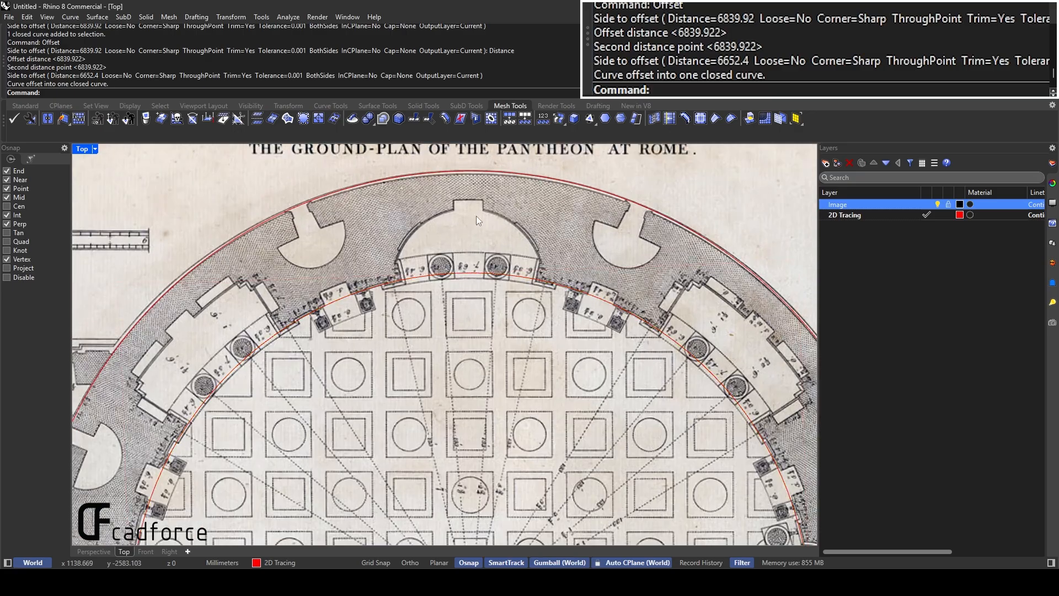
# Examine how both circles follow the rotunda's lower walls and inspect the niches there, closing in on the middle semicircular niche
pyautogui.scroll(-5, 475, 217)
pyautogui.scroll(6, 446, 203)
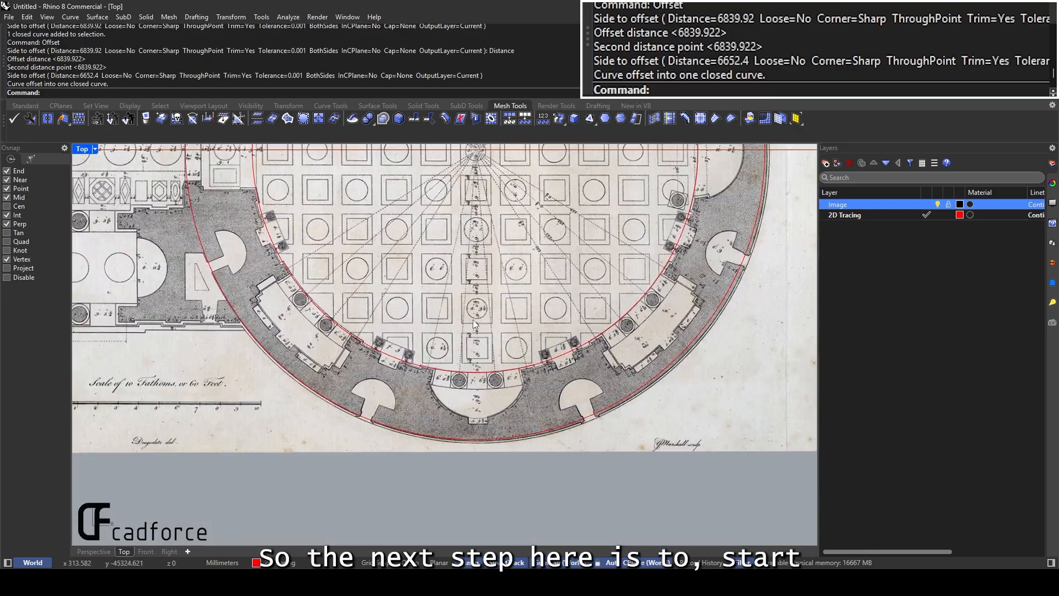
pyautogui.scroll(4, 472, 319)
pyautogui.moveTo(472, 319); pyautogui.dragTo(475, 238, button='right')
pyautogui.scroll(-7, 403, 315)
pyautogui.scroll(7, 312, 270)
pyautogui.moveTo(312, 270); pyautogui.dragTo(335, 262, button='right')
pyautogui.scroll(-5, 338, 266)
pyautogui.scroll(6, 594, 310)
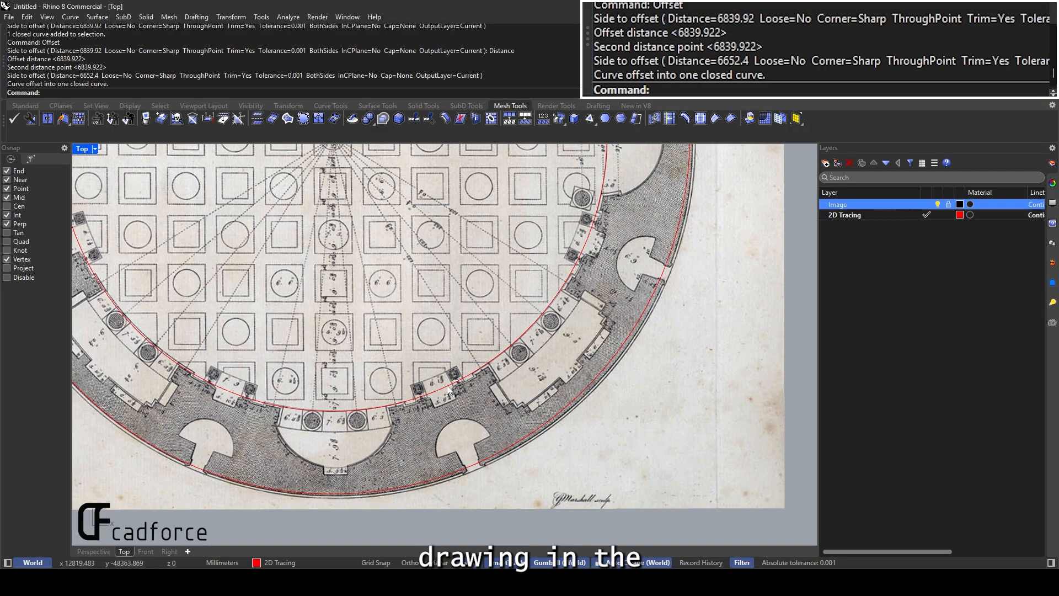
pyautogui.scroll(3, 479, 377)
pyautogui.scroll(3, 498, 448)
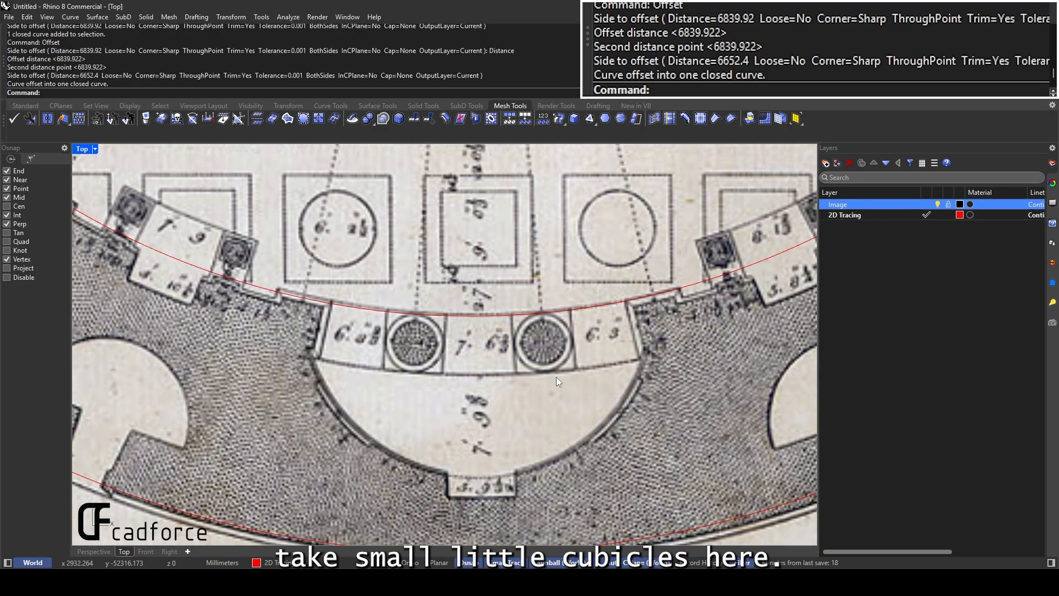
pyautogui.press('Return')
pyautogui.click(479, 381)
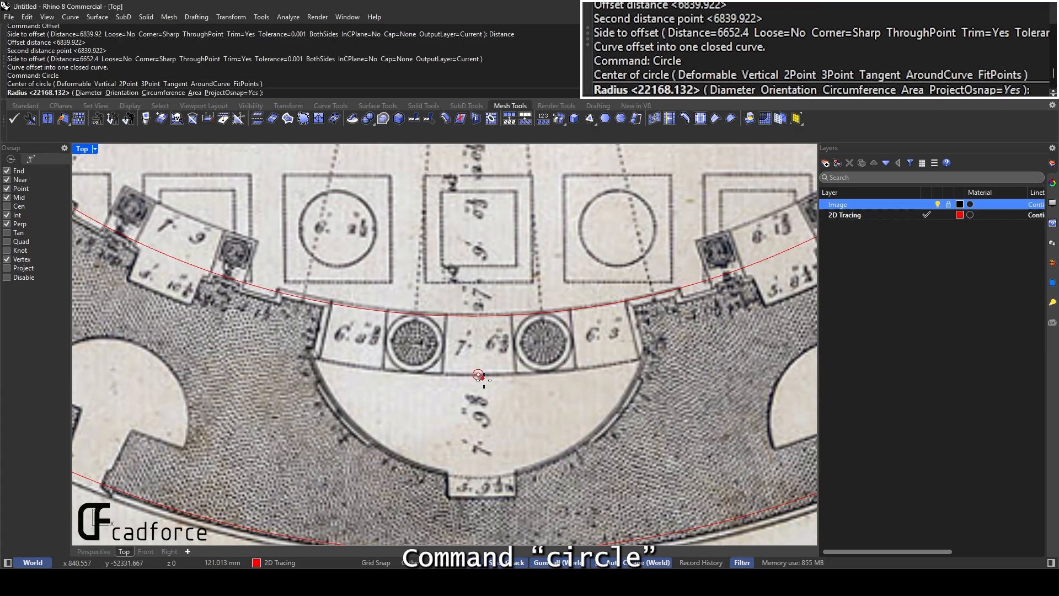
pyautogui.press('Escape')
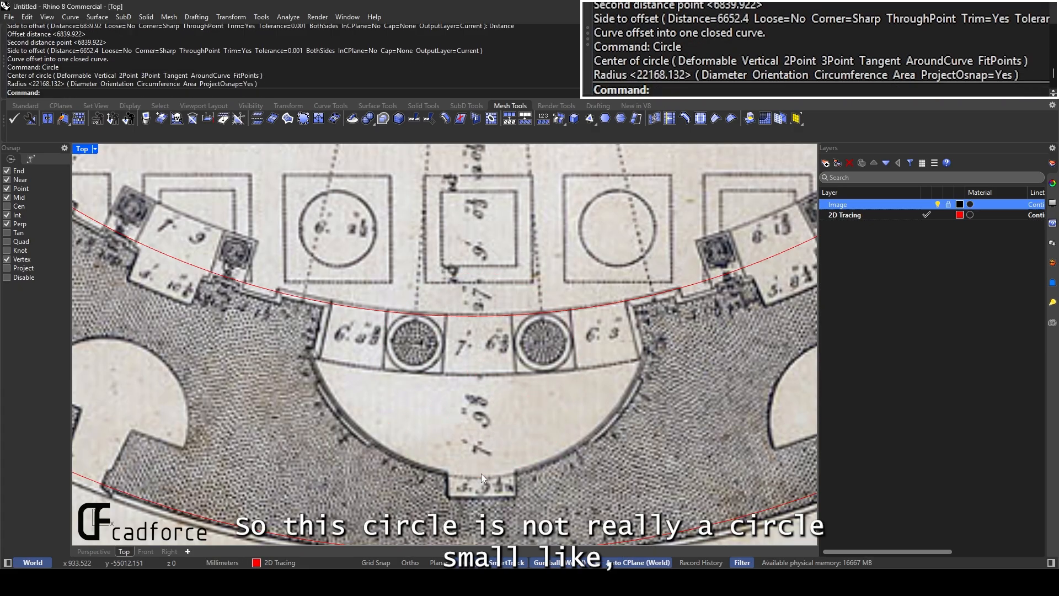
# Draw a circle for the rotunda's lower middle niche, centred on the niche axis inside the rotunda and reaching the niche's curved back wall
pyautogui.press('Return')
pyautogui.click(485, 282)
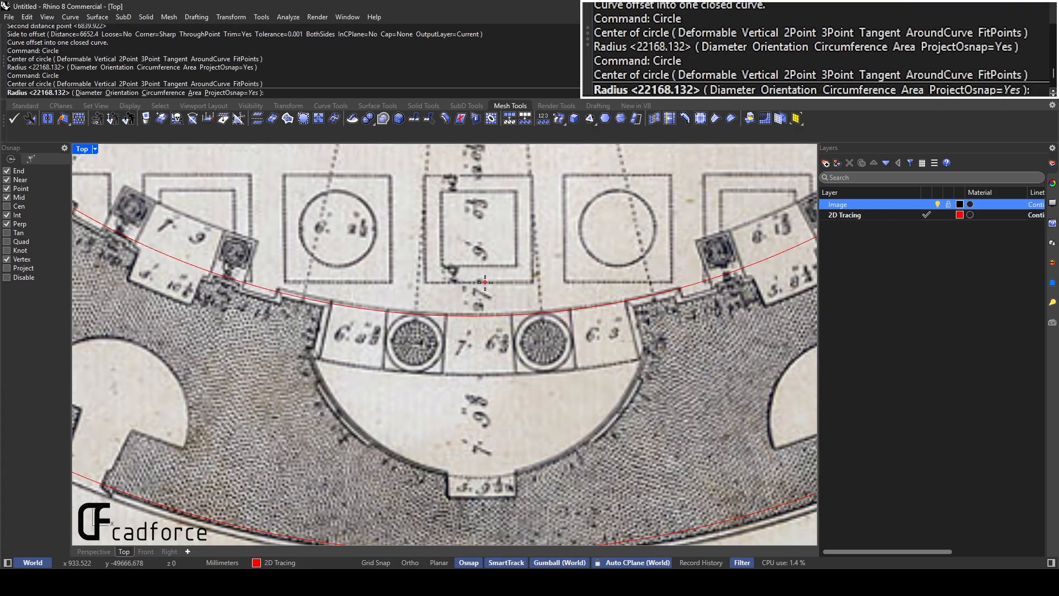
pyautogui.click(461, 469)
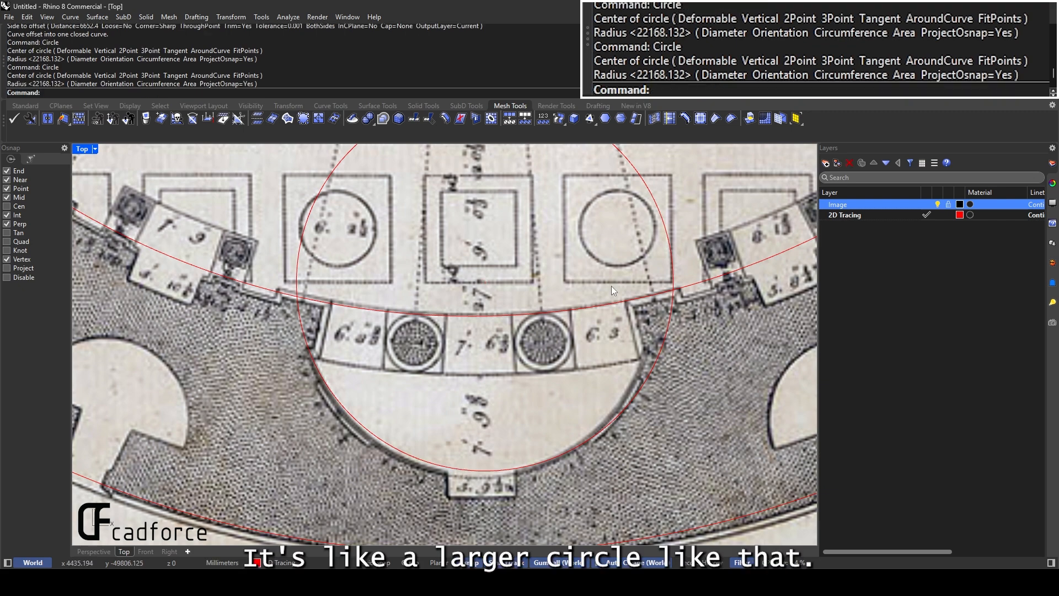
# Nudge the lower middle niche's circle slightly in the vertical direction to fit the niche's curved back wall
pyautogui.scroll(-3, 611, 285)
pyautogui.click(653, 256)
pyautogui.moveTo(562, 282); pyautogui.dragTo(564, 276)
pyautogui.scroll(2, 550, 315)
pyautogui.scroll(-7, 546, 292)
pyautogui.moveTo(548, 303); pyautogui.dragTo(504, 387, button='right')
pyautogui.scroll(5, 501, 387)
pyautogui.scroll(2, 501, 386)
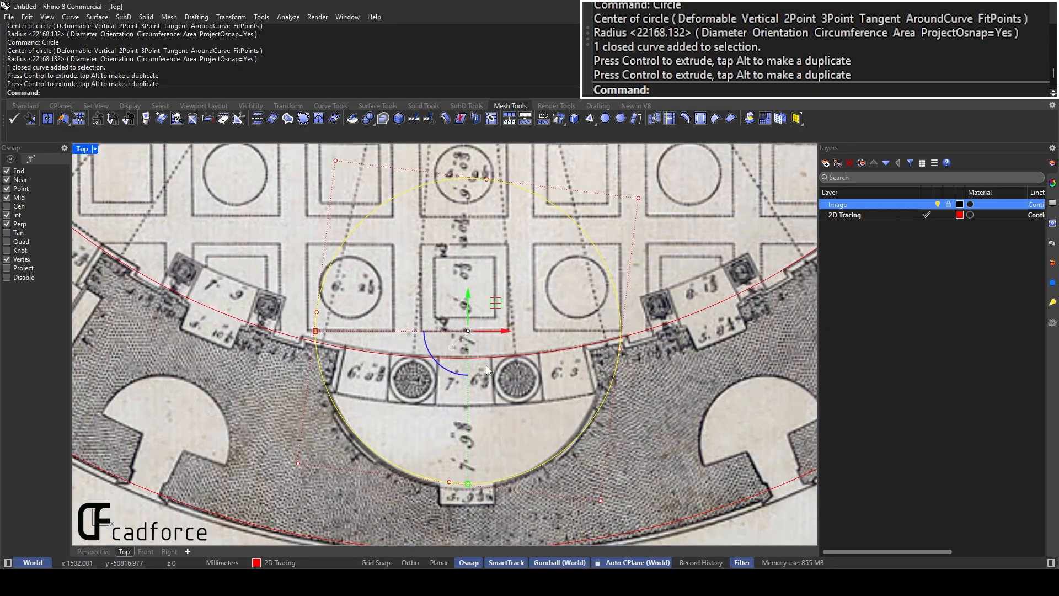
pyautogui.scroll(2, 473, 480)
pyautogui.moveTo(468, 273); pyautogui.dragTo(468, 273)
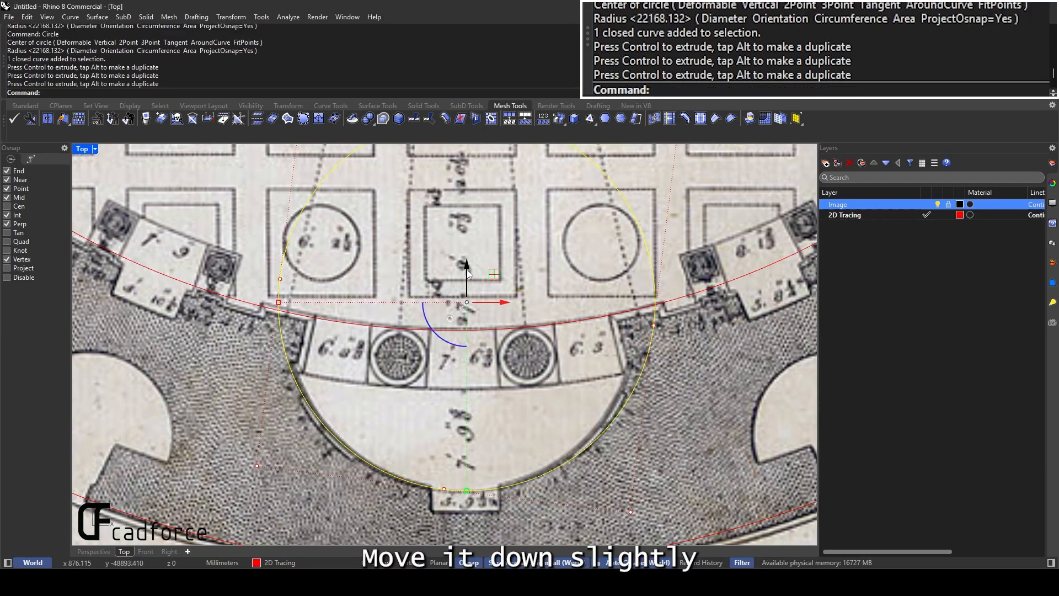
# Scale the niche circle down slightly and shift it down until its lower edge meets the niche's back wall
pyautogui.moveTo(279, 303); pyautogui.dragTo(285, 302)
pyautogui.moveTo(469, 269); pyautogui.dragTo(469, 273)
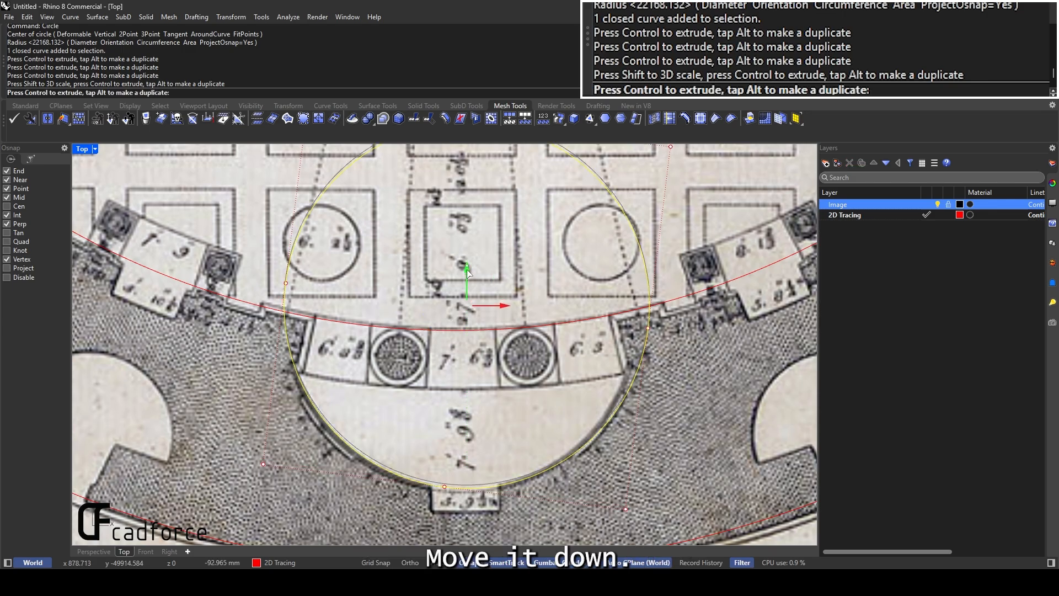
pyautogui.scroll(-2, 481, 312)
pyautogui.scroll(2, 557, 357)
pyautogui.click(414, 318)
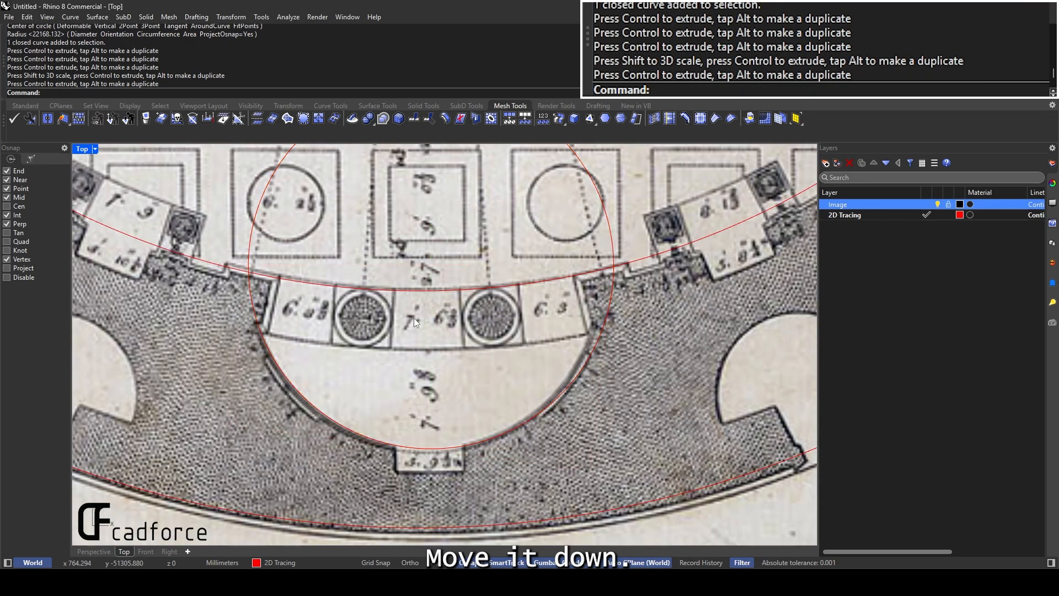
pyautogui.moveTo(413, 318); pyautogui.dragTo(446, 336, button='right')
pyautogui.scroll(-7, 415, 323)
pyautogui.scroll(5, 383, 329)
pyautogui.scroll(1, 383, 329)
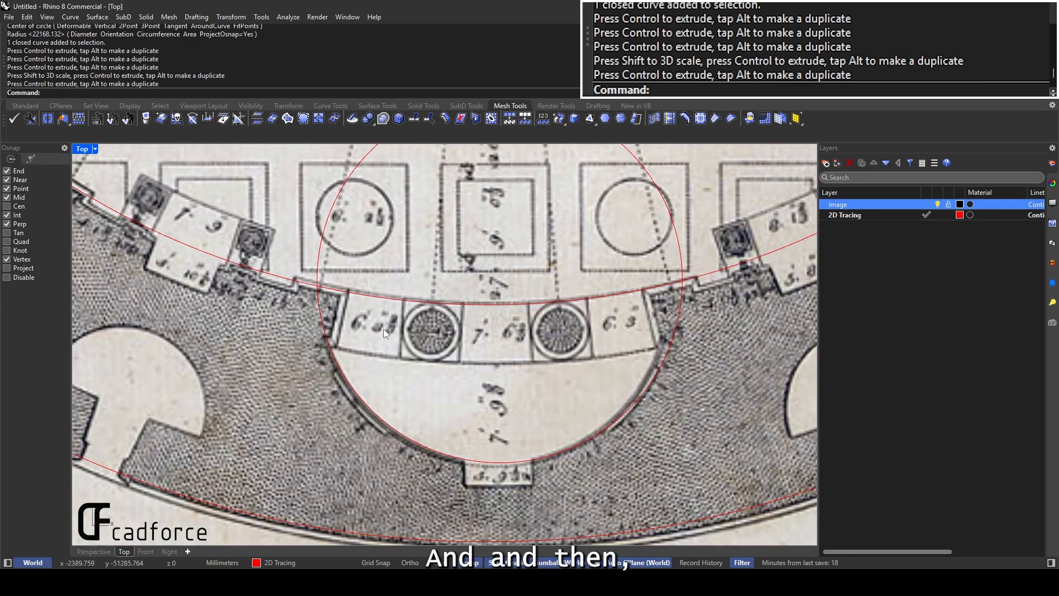
pyautogui.write('Line')
pyautogui.press('Return')
pyautogui.scroll(-1, 386, 328)
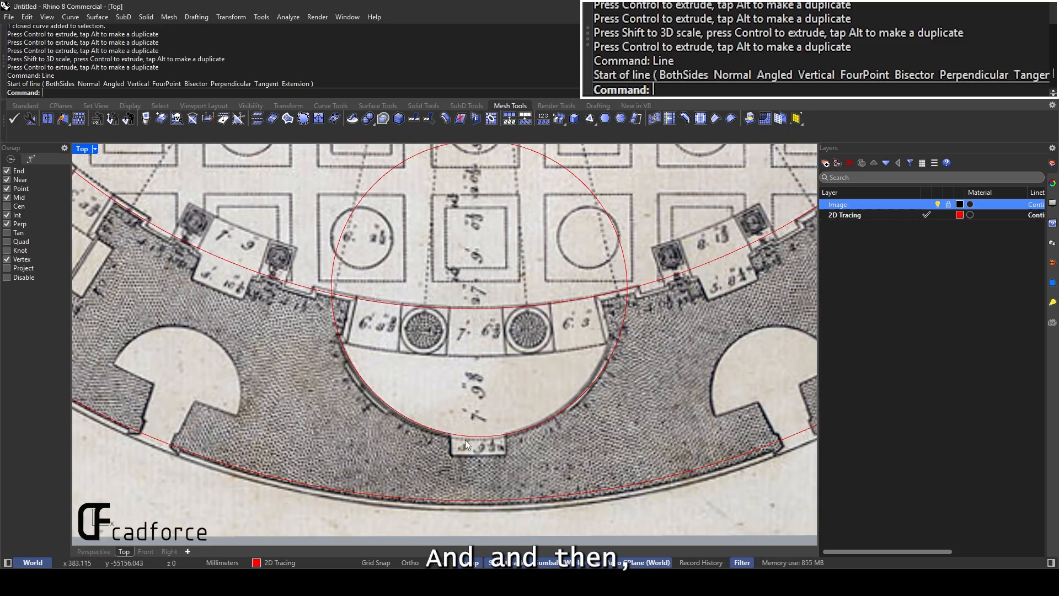
pyautogui.scroll(-2, 490, 347)
pyautogui.scroll(-3, 509, 346)
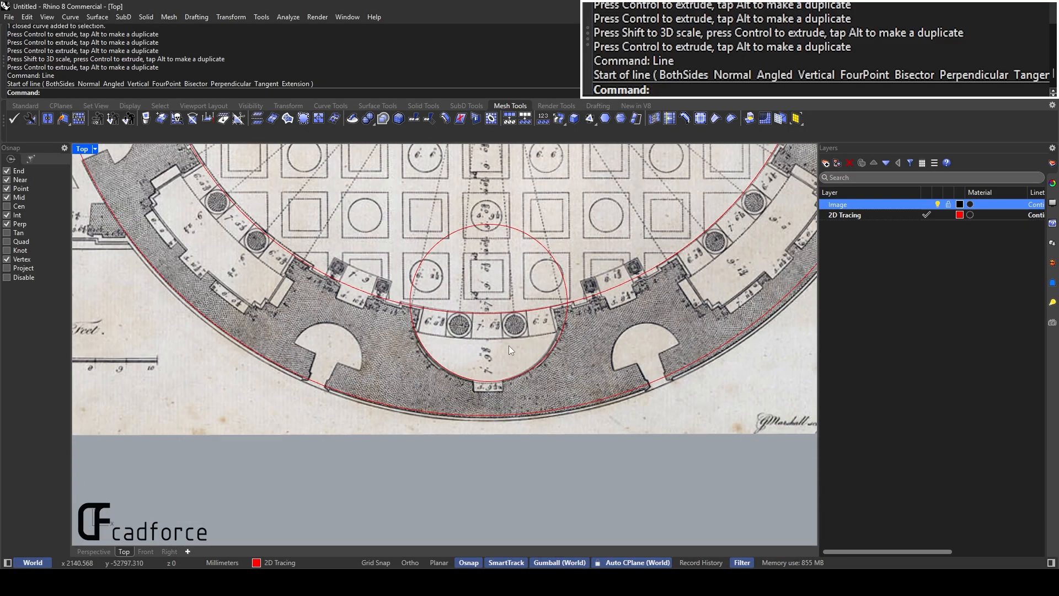
pyautogui.scroll(3, 489, 435)
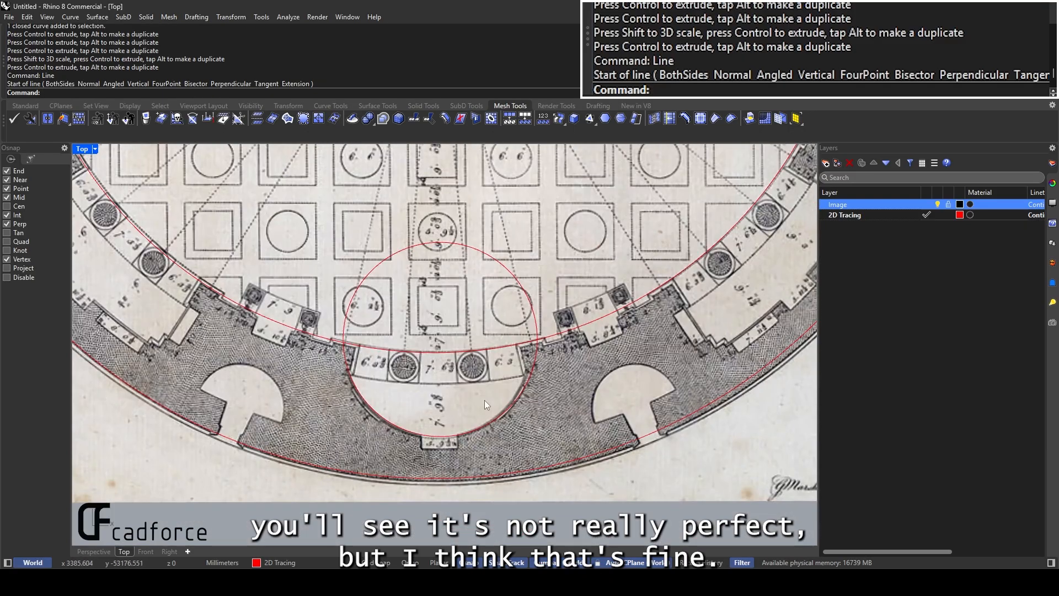
# Turn on the Cen object snap for picking circle centres
pyautogui.click(20, 198)
pyautogui.click(18, 206)
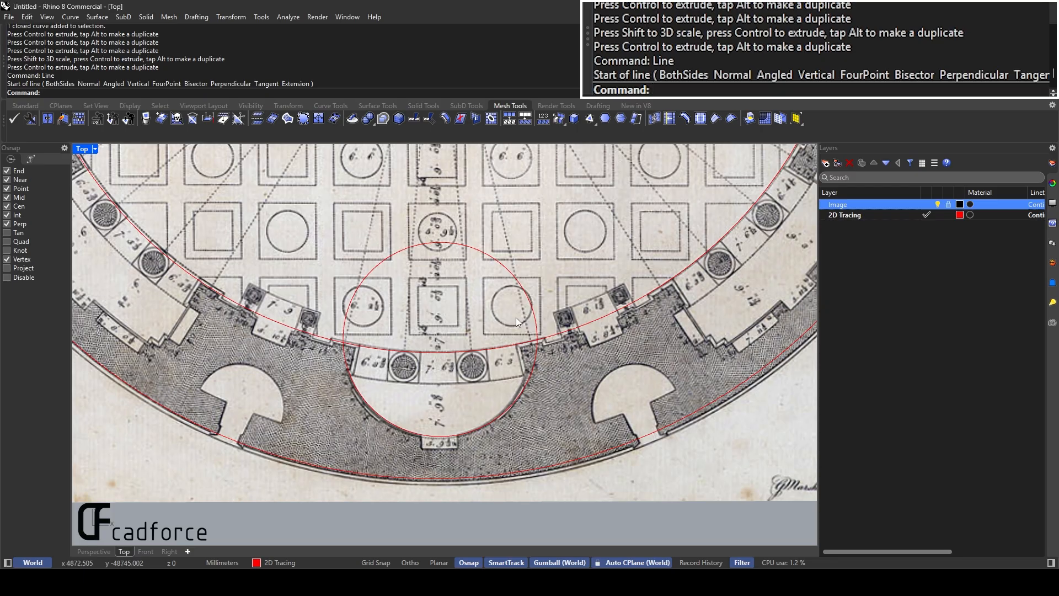
pyautogui.scroll(-3, 515, 316)
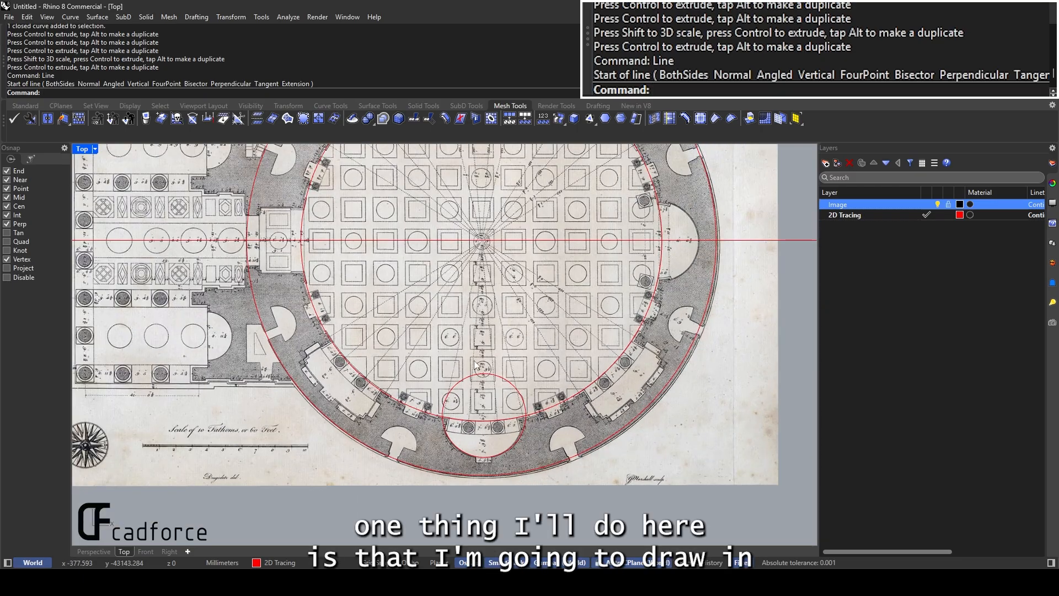
pyautogui.press('Return')
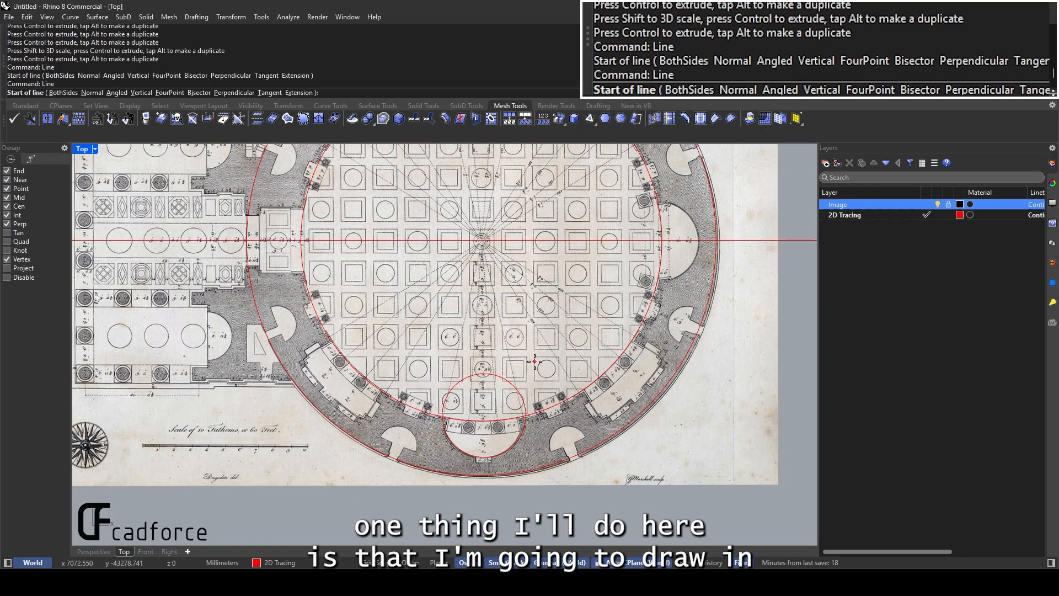
pyautogui.scroll(-2, 497, 259)
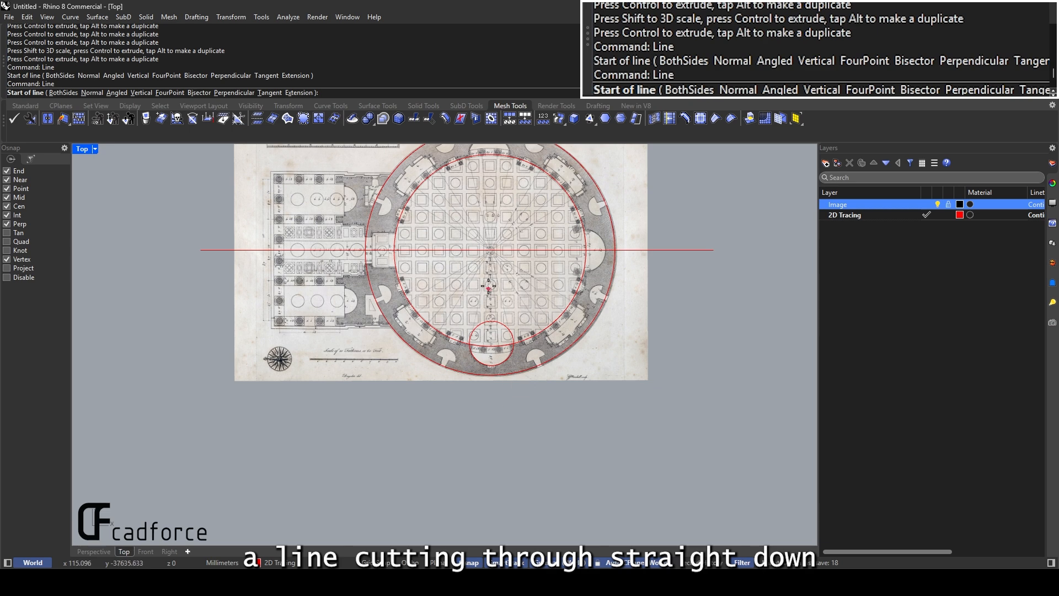
pyautogui.scroll(3, 490, 259)
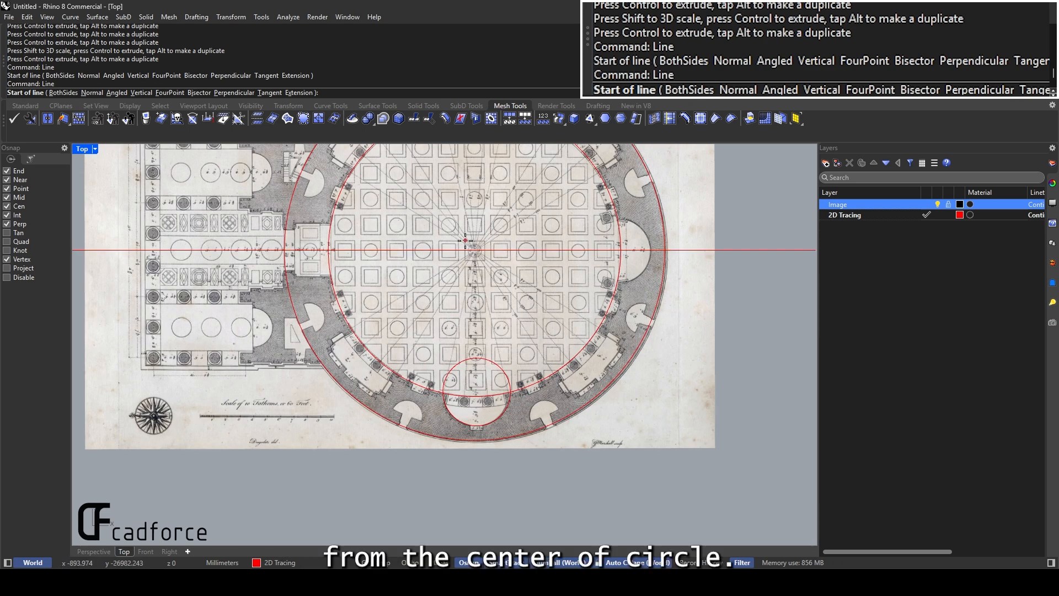
pyautogui.click(532, 378)
pyautogui.moveTo(532, 377); pyautogui.dragTo(551, 336, button='right')
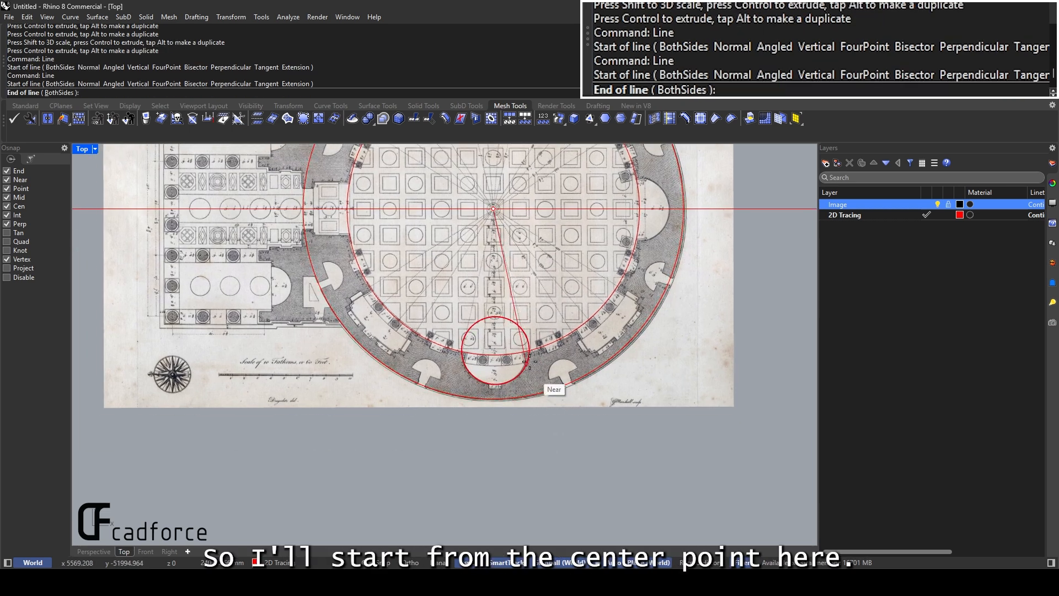
pyautogui.press('Escape')
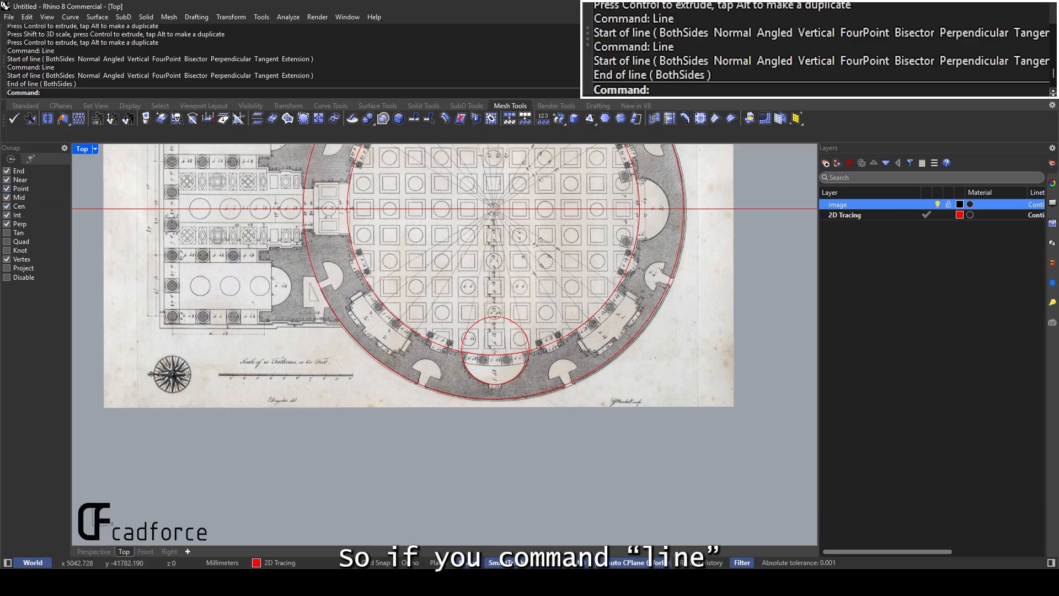
# Draw a vertical line from the centre of the rotunda circles straight down past the outer wall
pyautogui.write('line')
pyautogui.press('Return')
pyautogui.scroll(2, 540, 289)
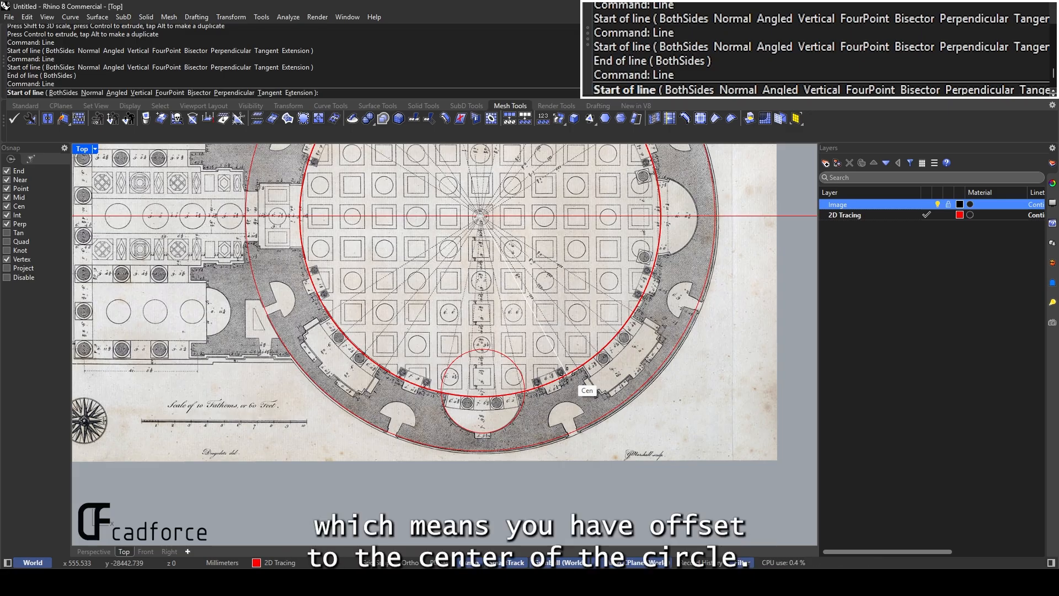
pyautogui.click(567, 374)
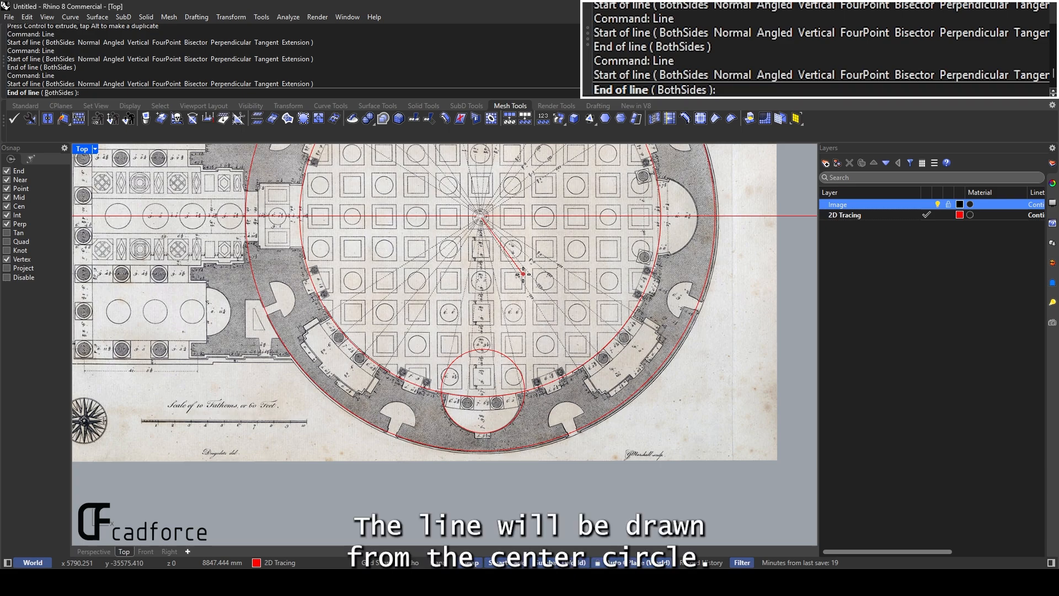
pyautogui.moveTo(524, 275); pyautogui.dragTo(528, 263, button='right')
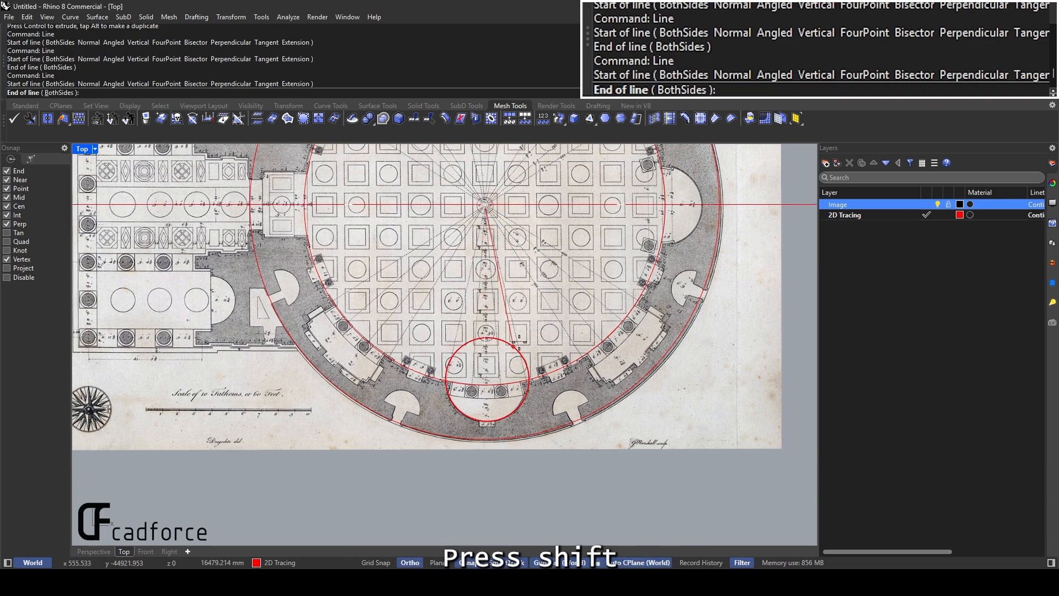
pyautogui.click(422, 493)
pyautogui.scroll(5, 476, 398)
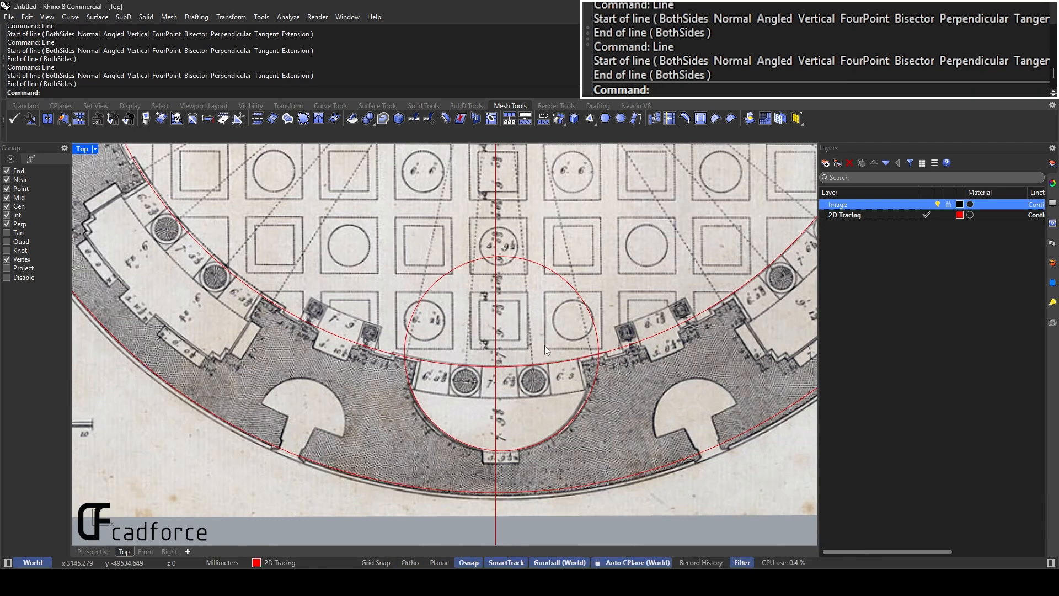
# Move the niche circle by its centre onto the intersection of the vertical axis line and the inner rotunda circle
pyautogui.moveTo(556, 332); pyautogui.dragTo(540, 280)
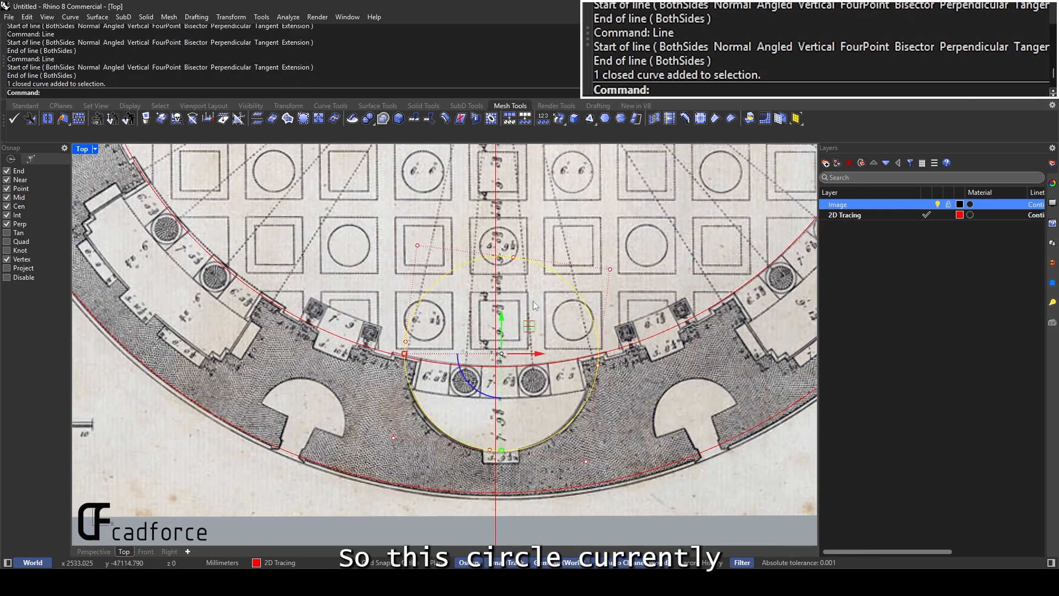
pyautogui.write('move')
pyautogui.press('Return')
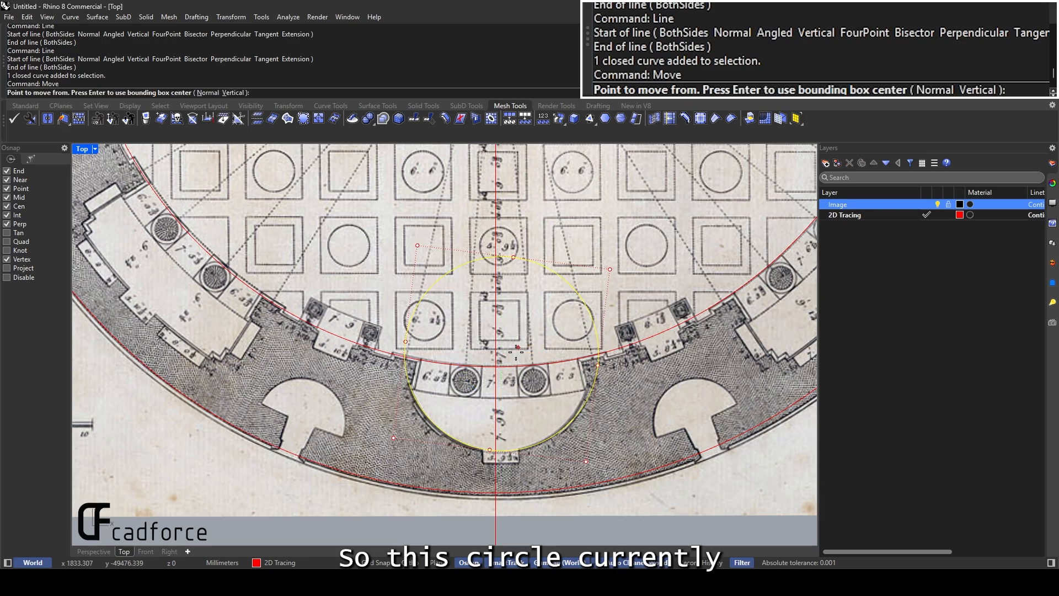
pyautogui.click(502, 353)
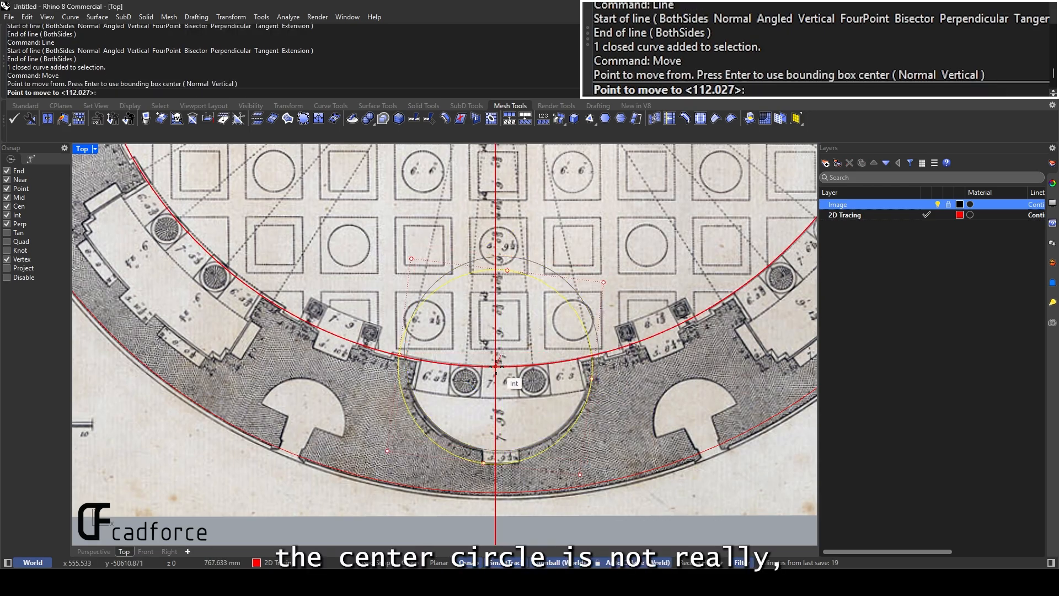
pyautogui.click(496, 367)
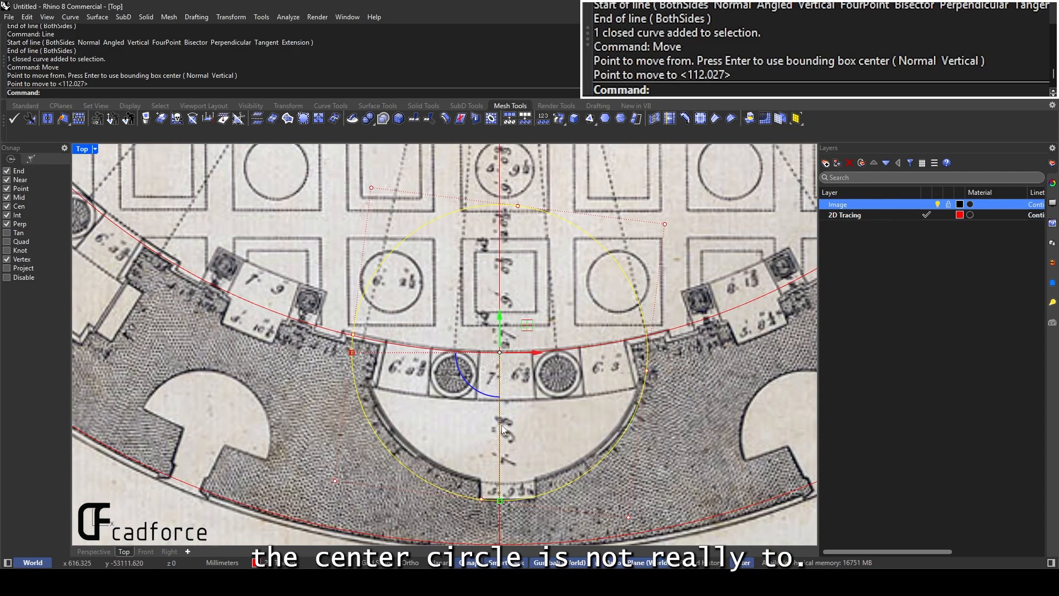
pyautogui.scroll(2, 488, 378)
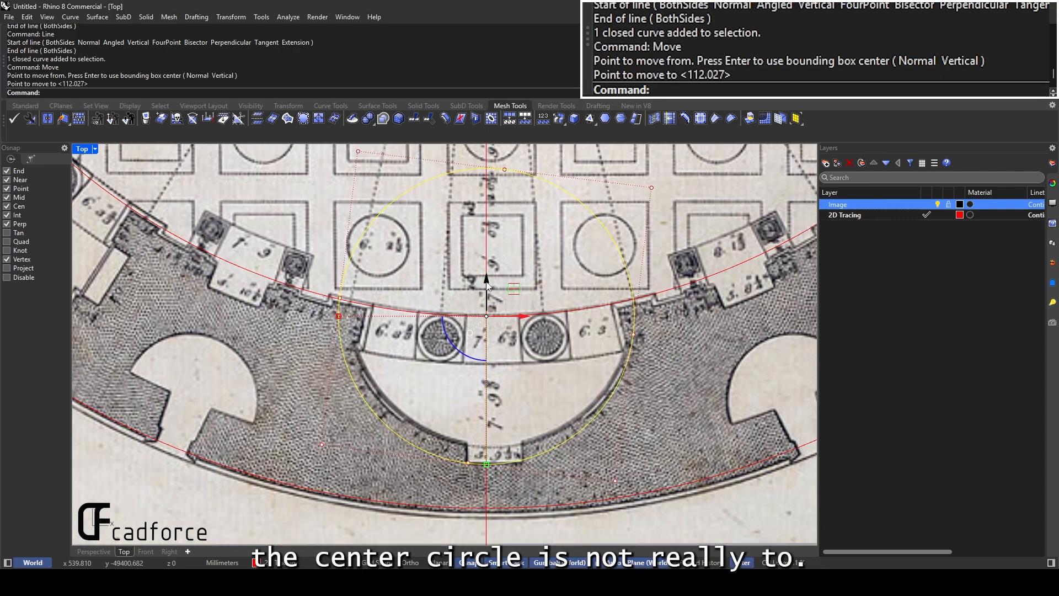
pyautogui.press('Return')
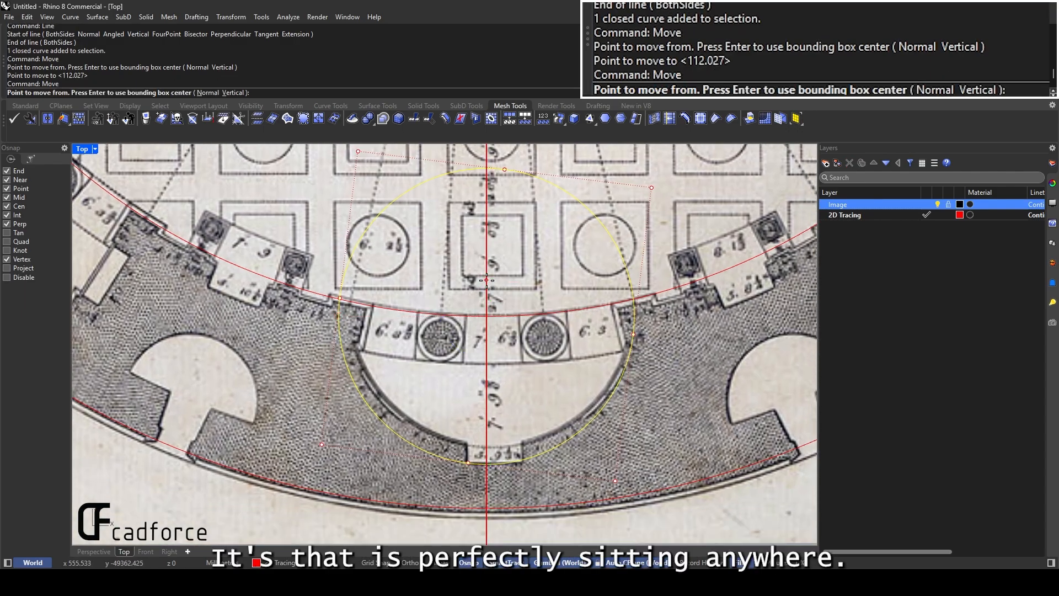
pyautogui.click(503, 335)
pyautogui.press('Escape')
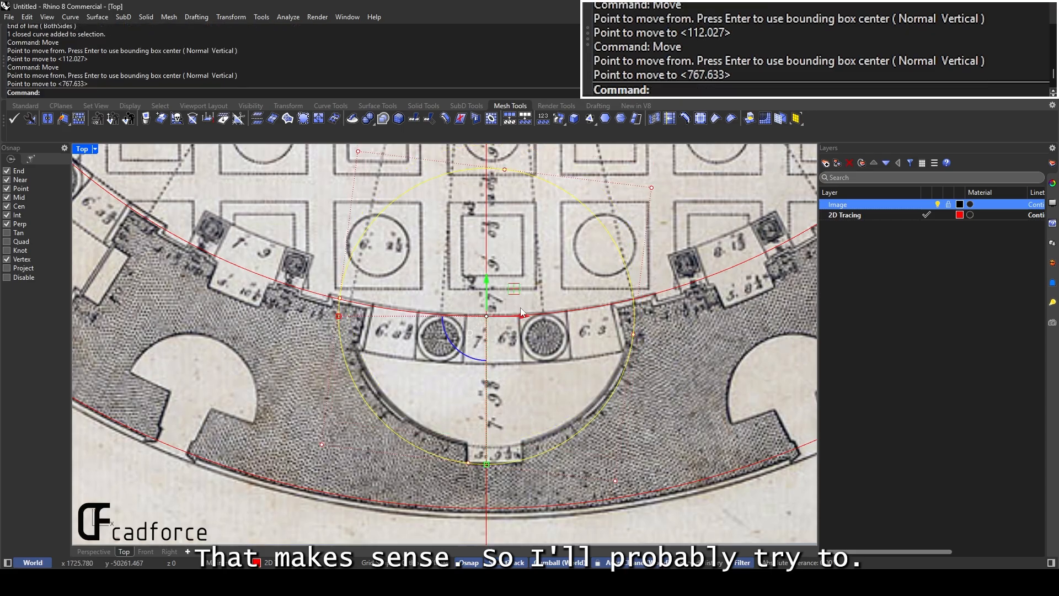
# Copy the niche circle upward along the axis to fit the niche's back wall, and delete the original lower circle
pyautogui.moveTo(488, 280); pyautogui.dragTo(500, 258)
pyautogui.click(389, 431)
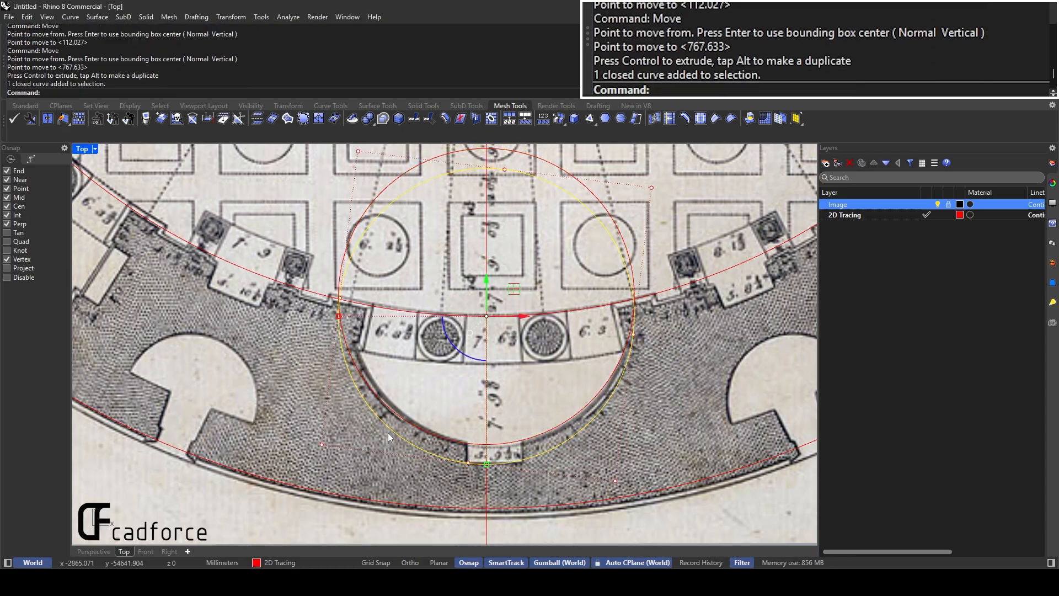
pyautogui.press('Delete')
pyautogui.scroll(-5, 585, 393)
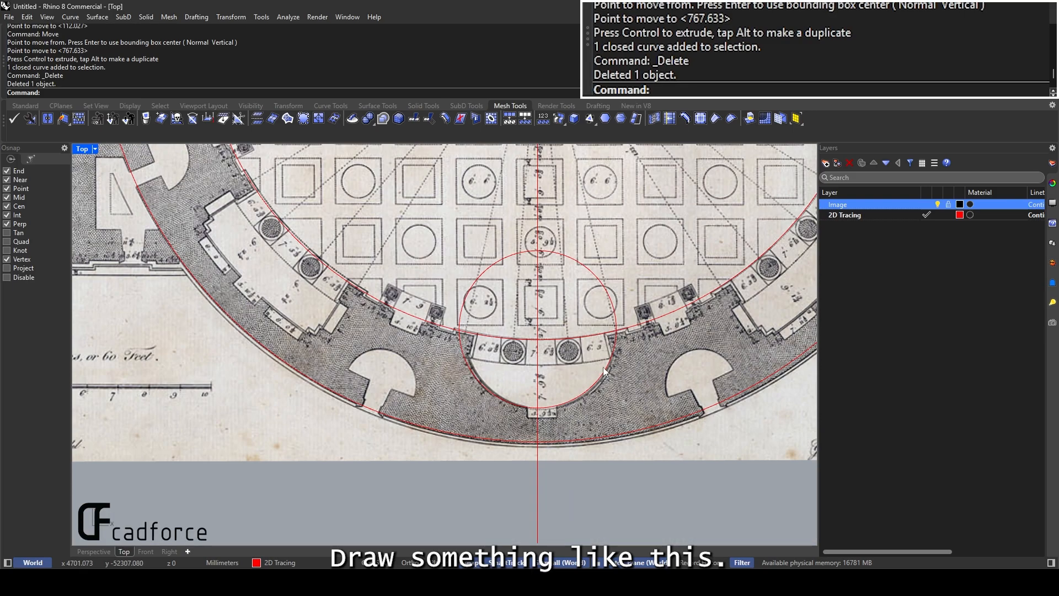
# Examine the niche circle and vertical axis line against the whole plan, comparing the lower middle niche with the one a quarter turn away
pyautogui.moveTo(586, 370); pyautogui.dragTo(586, 370)
pyautogui.scroll(3, 584, 330)
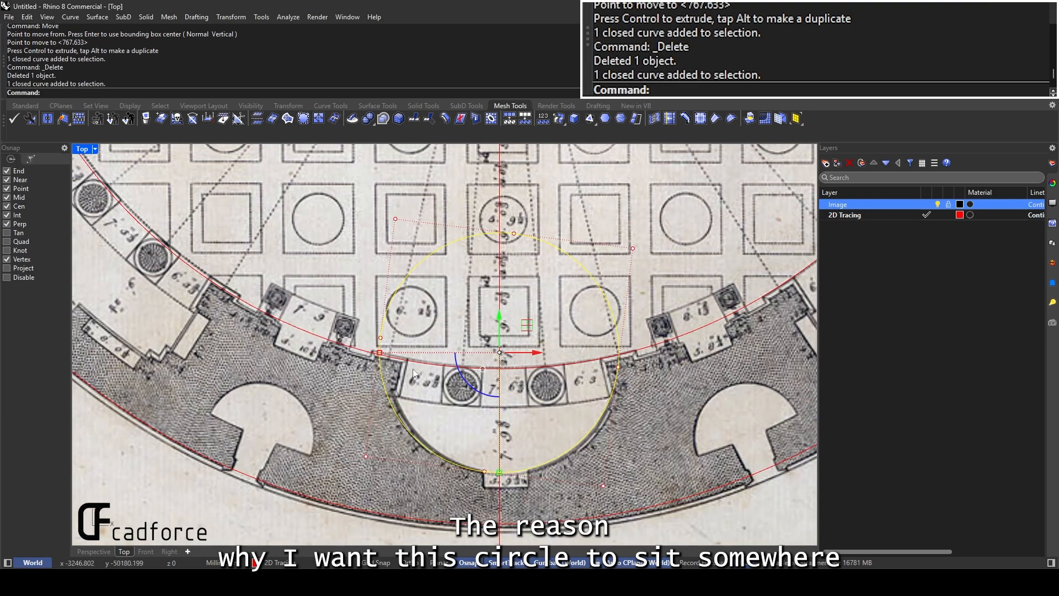
pyautogui.scroll(-4, 479, 368)
pyautogui.click(487, 260)
pyautogui.scroll(-3, 509, 293)
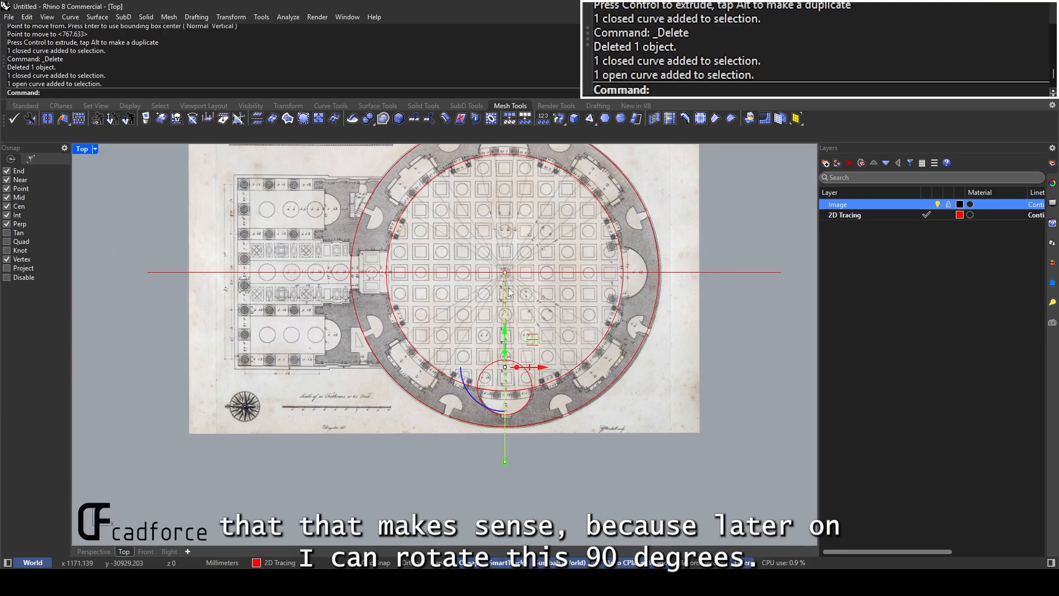
pyautogui.scroll(8, 479, 364)
pyautogui.moveTo(479, 362); pyautogui.dragTo(454, 414, button='right')
pyautogui.press('Escape')
pyautogui.scroll(-4, 432, 375)
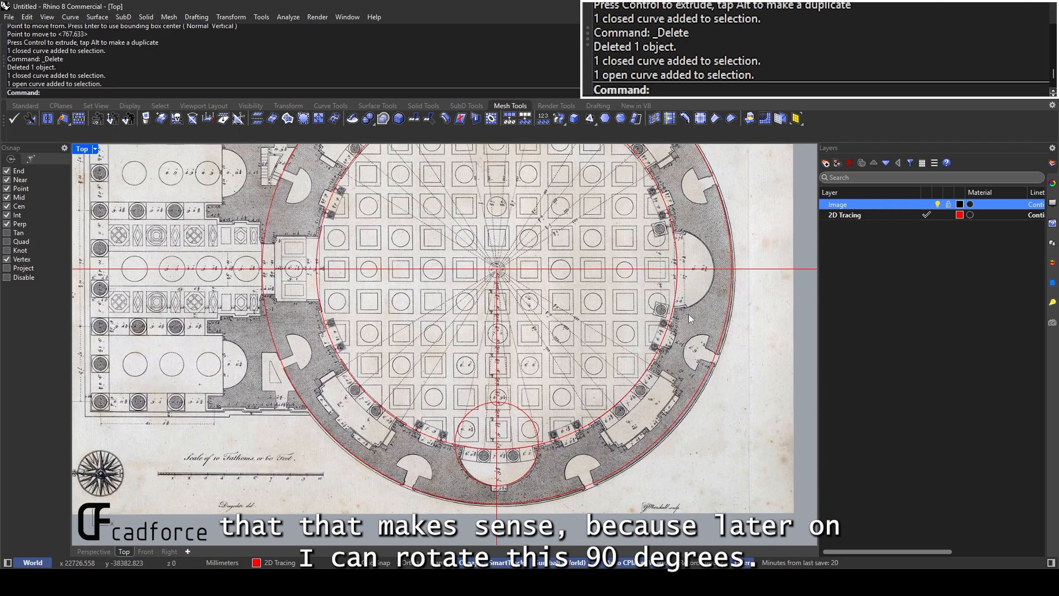
pyautogui.scroll(-2, 646, 312)
pyautogui.scroll(3, 612, 282)
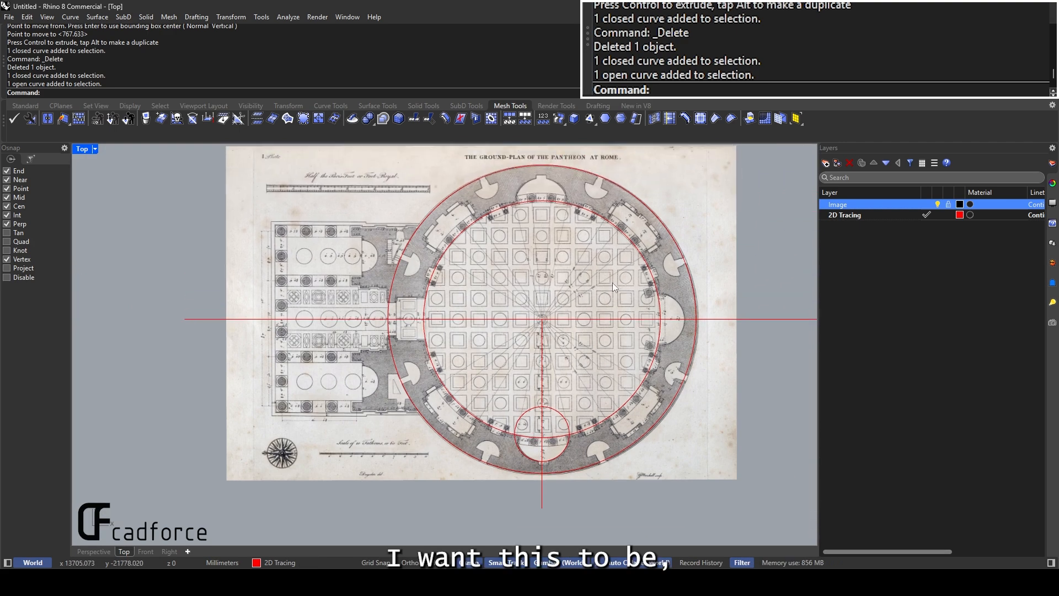
pyautogui.scroll(2, 550, 432)
pyautogui.moveTo(549, 433); pyautogui.dragTo(534, 356, button='right')
pyautogui.click(558, 326)
pyautogui.scroll(4, 552, 377)
pyautogui.press('Escape')
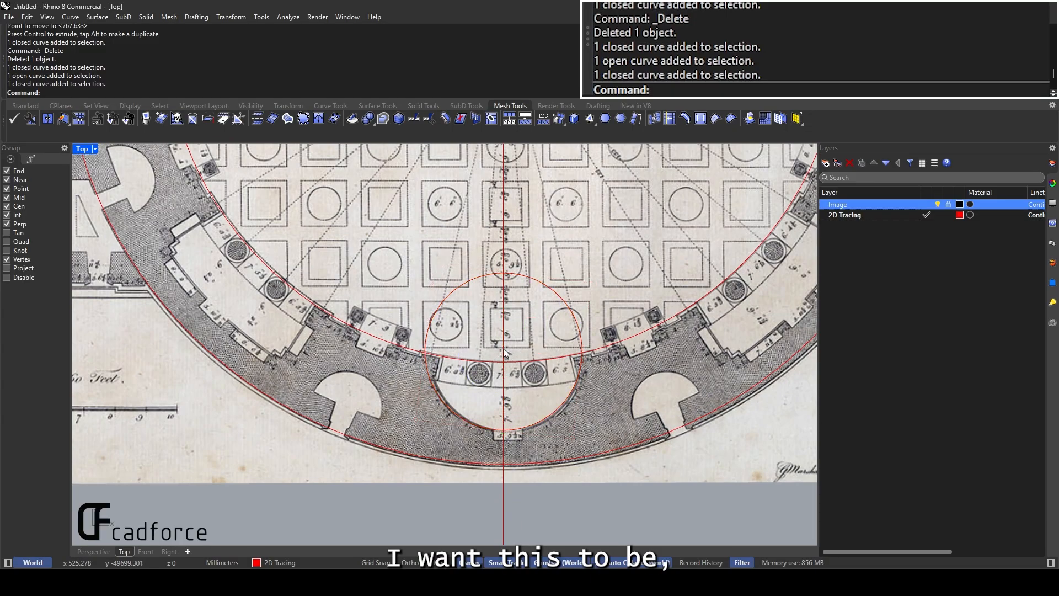
pyautogui.scroll(-10, 485, 276)
pyautogui.moveTo(486, 276); pyautogui.dragTo(489, 348, button='right')
pyautogui.moveTo(538, 260); pyautogui.dragTo(526, 304, button='right')
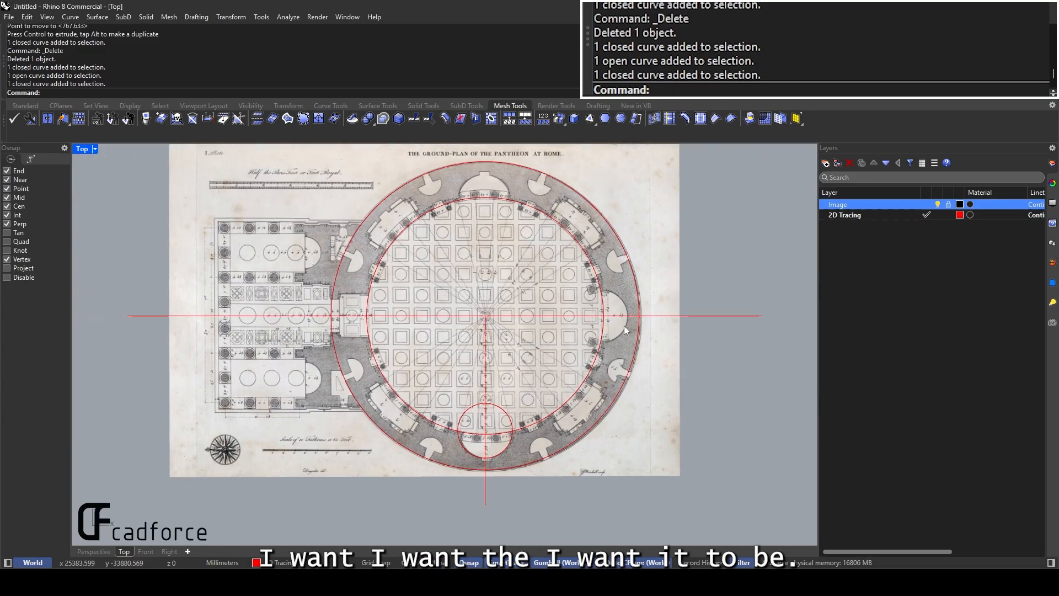
pyautogui.scroll(5, 491, 435)
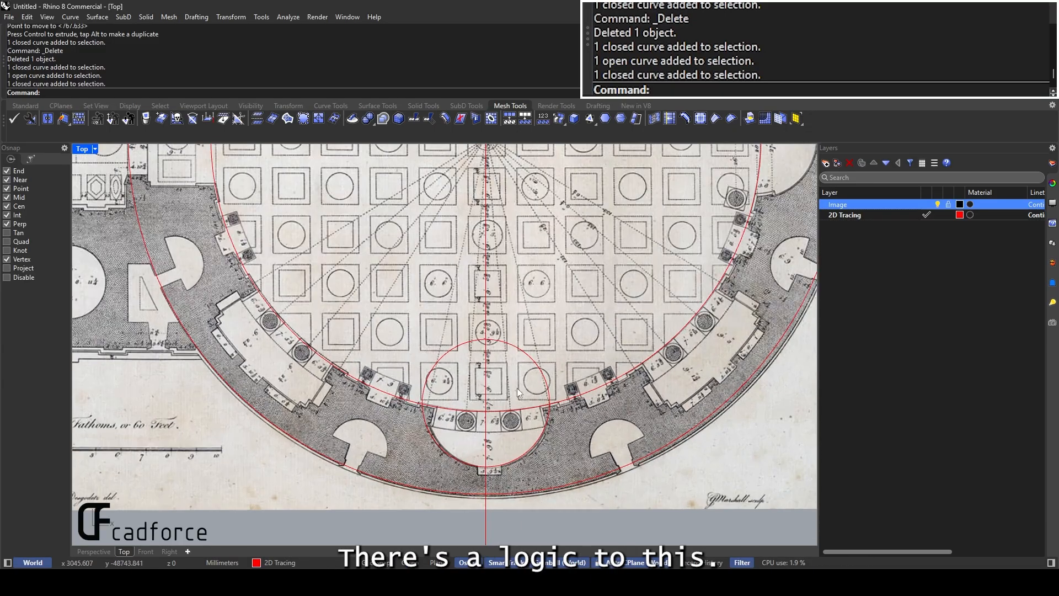
# Examine how the niche circle fits the back wall of the lower middle niche
pyautogui.scroll(4, 504, 410)
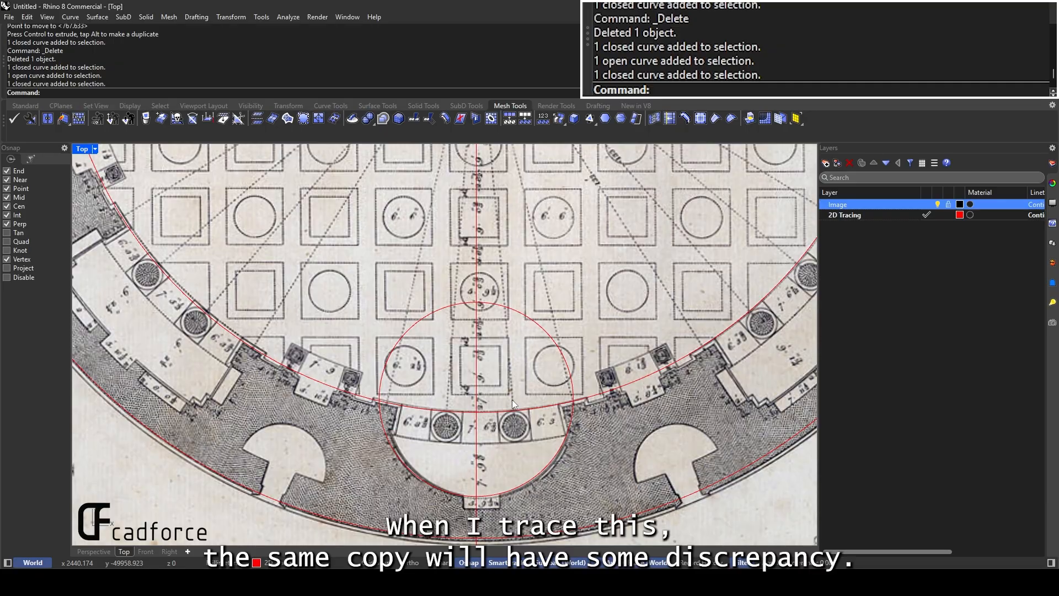
pyautogui.moveTo(514, 376); pyautogui.dragTo(513, 349, button='right')
pyautogui.moveTo(604, 335); pyautogui.dragTo(626, 283, button='right')
pyautogui.click(548, 402)
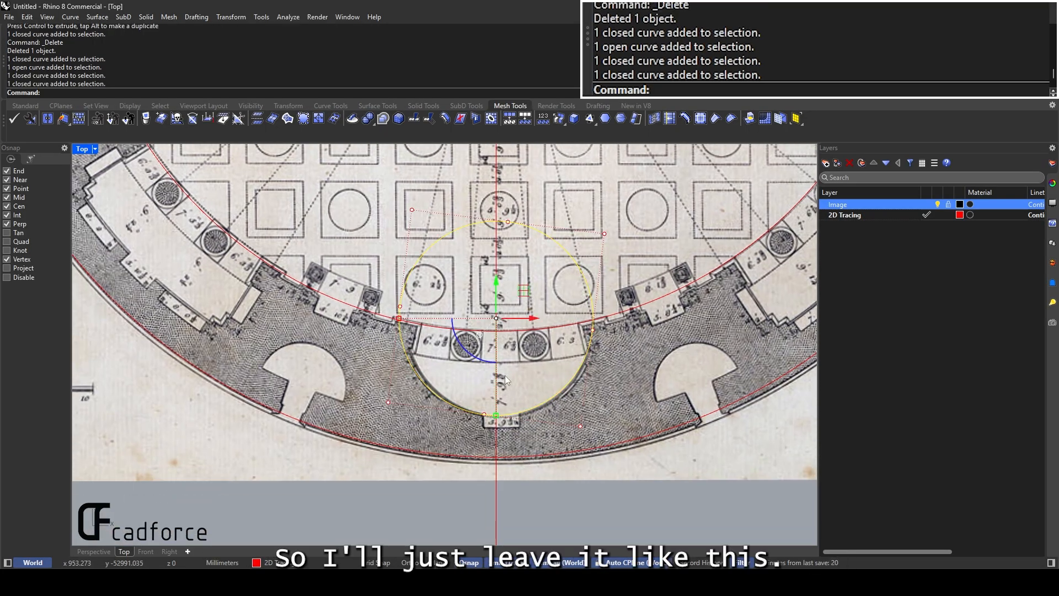
pyautogui.scroll(2, 504, 375)
pyautogui.press('Escape')
pyautogui.press('Escape')
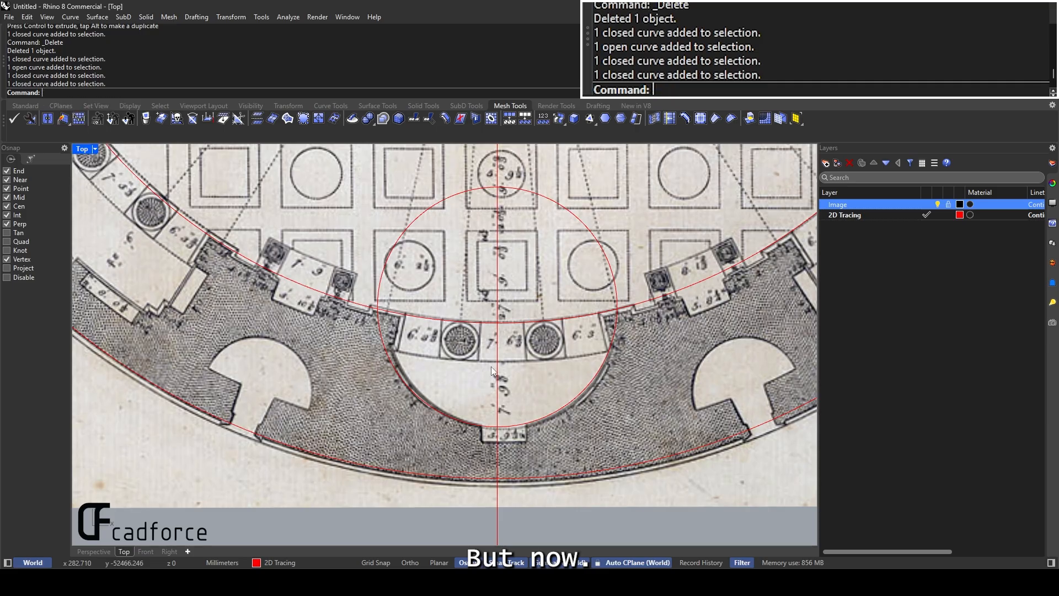
# Try tracing the outer ring of the lower niche's left column with a circle, and undo it
pyautogui.write('Circle')
pyautogui.press('Return')
pyautogui.scroll(6, 450, 347)
pyautogui.click(480, 323)
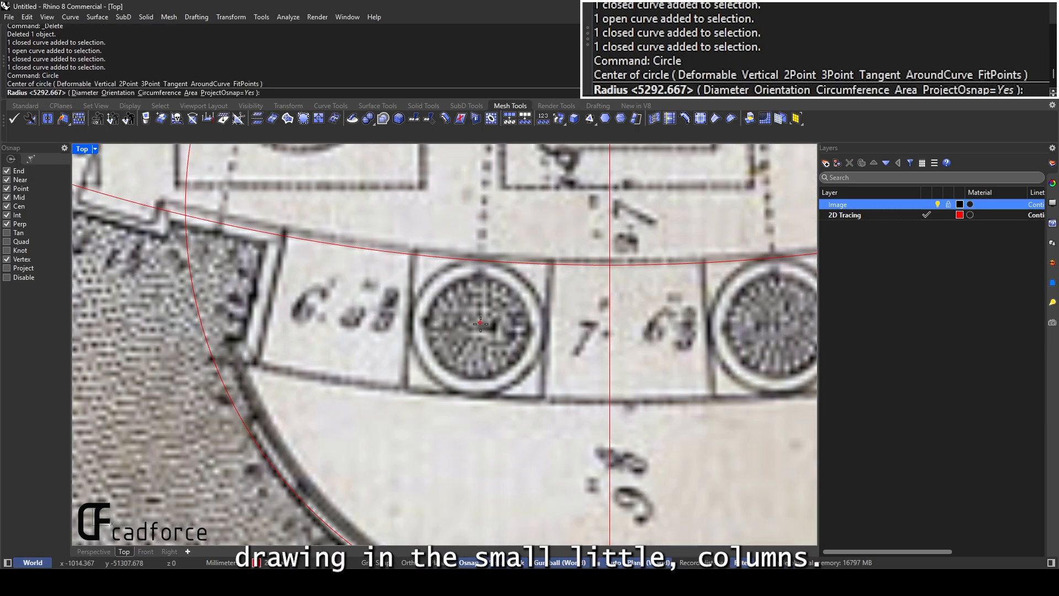
pyautogui.click(548, 324)
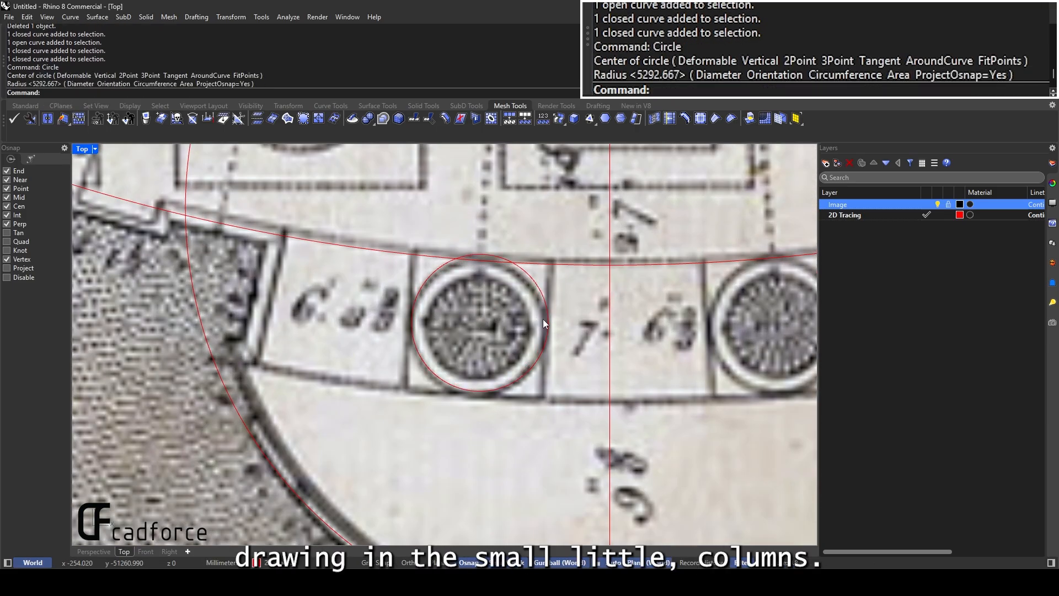
pyautogui.hotkey('ctrl', 'z')
# Draw a circle around the hatched shaft of the lower niche's left column, centred on the column
pyautogui.write('Cy')
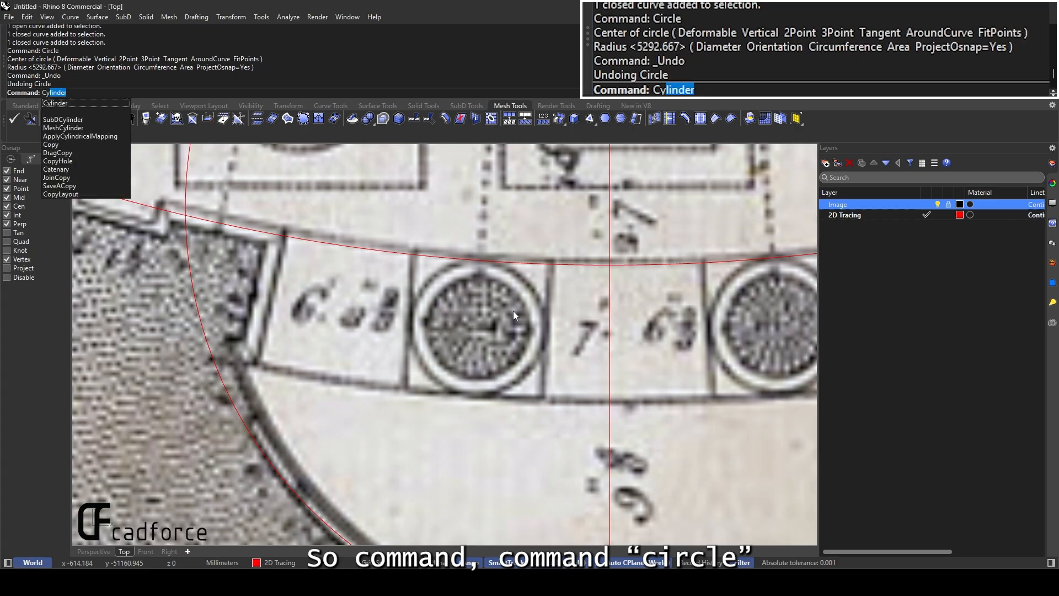
pyautogui.press('Escape')
pyautogui.write('I')
pyautogui.press('Return')
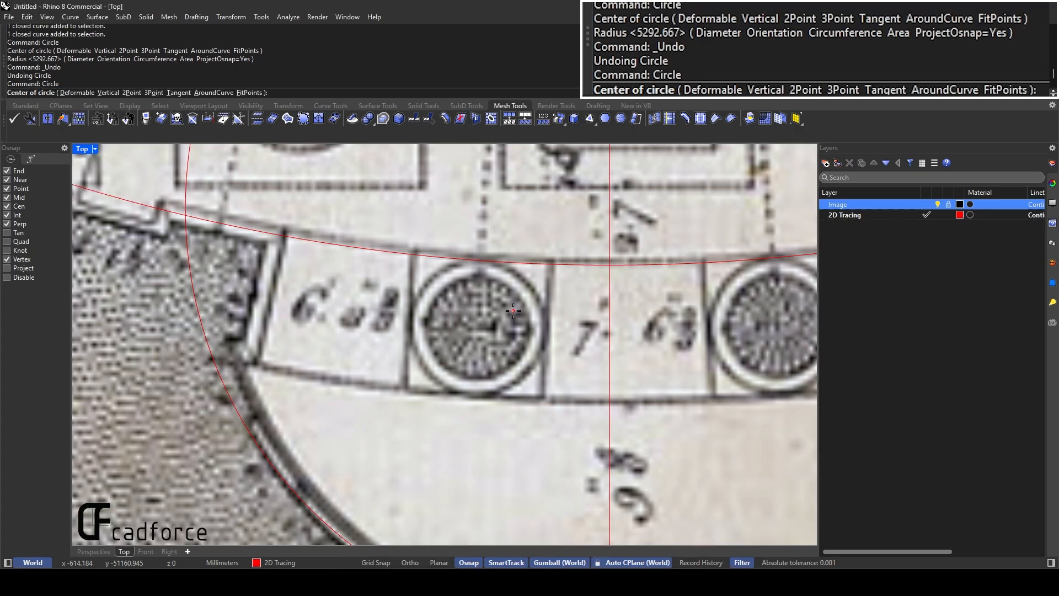
pyautogui.click(478, 329)
pyautogui.click(525, 304)
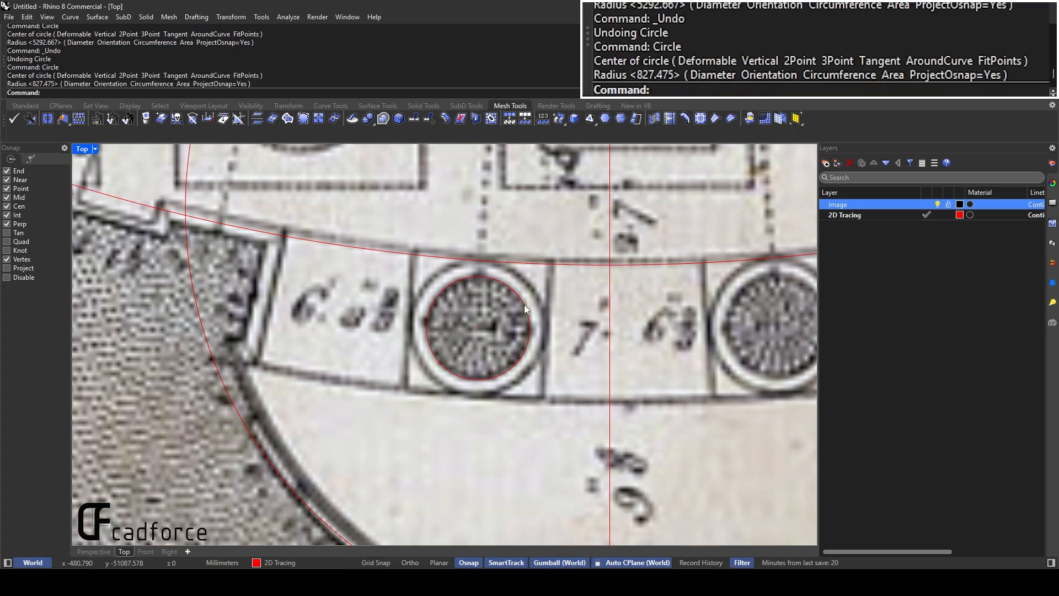
pyautogui.write('Copy')
pyautogui.press('Return')
pyautogui.click(478, 328)
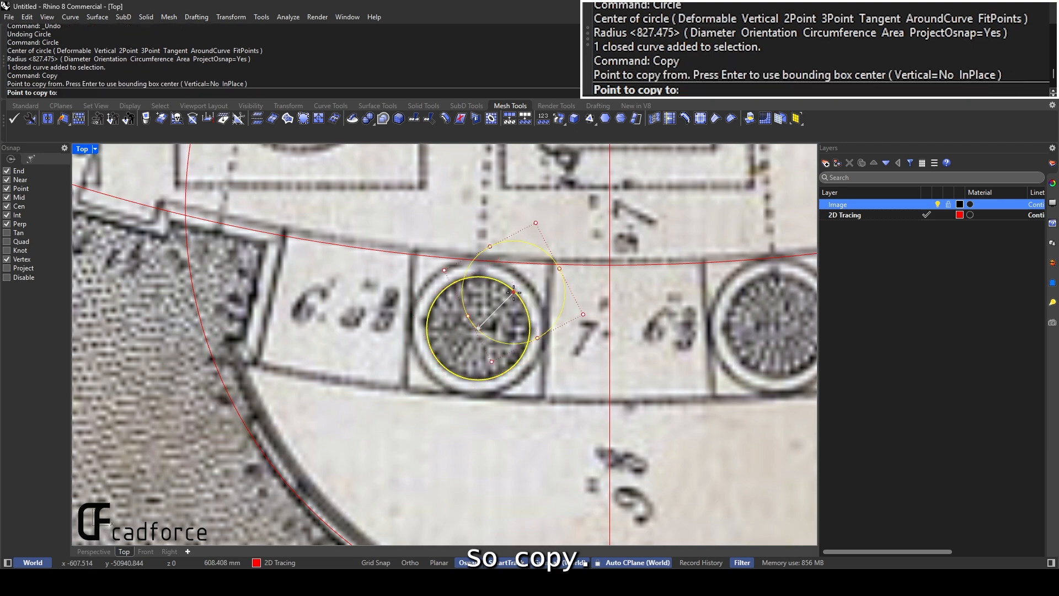
pyautogui.moveTo(772, 313); pyautogui.dragTo(558, 303, button='right')
pyautogui.press('Escape')
pyautogui.scroll(-3, 552, 312)
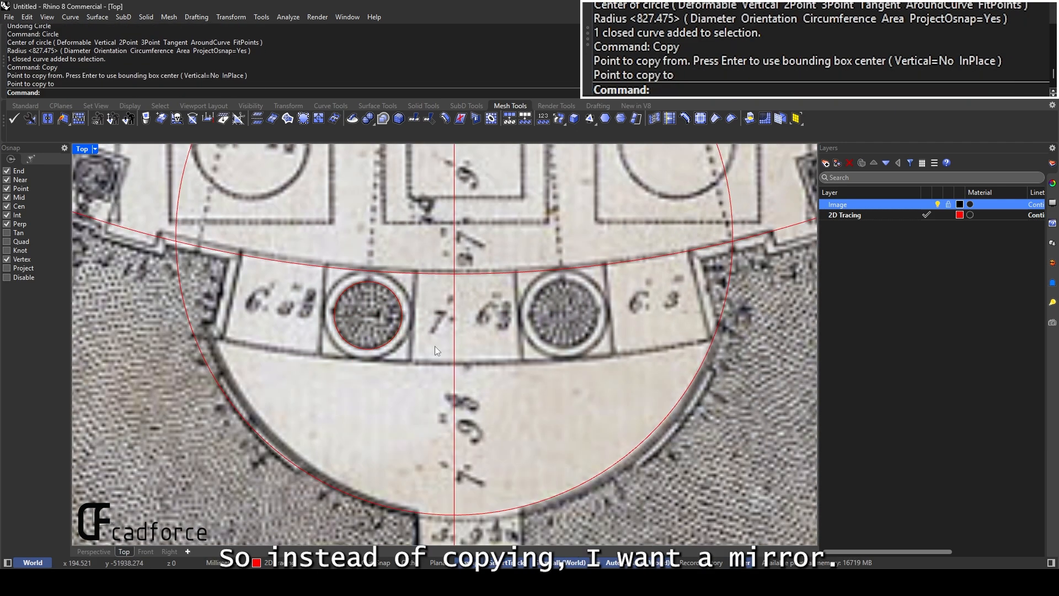
# Mirror the left column circle across the vertical axis line onto the right side of the lower niche
pyautogui.press('Return')
pyautogui.click(450, 294)
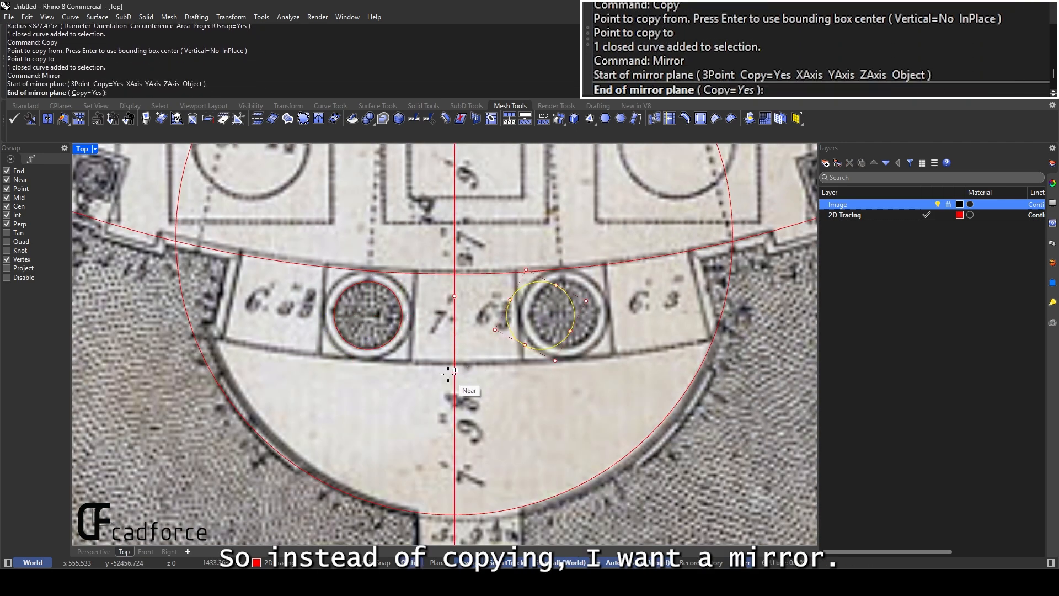
pyautogui.click(447, 374)
pyautogui.press('Escape')
# Compare the mirrored column circle with the printed right column and the symmetry of the surrounding plan
pyautogui.scroll(-6, 515, 349)
pyautogui.moveTo(528, 342); pyautogui.dragTo(516, 401, button='right')
pyautogui.scroll(-8, 487, 356)
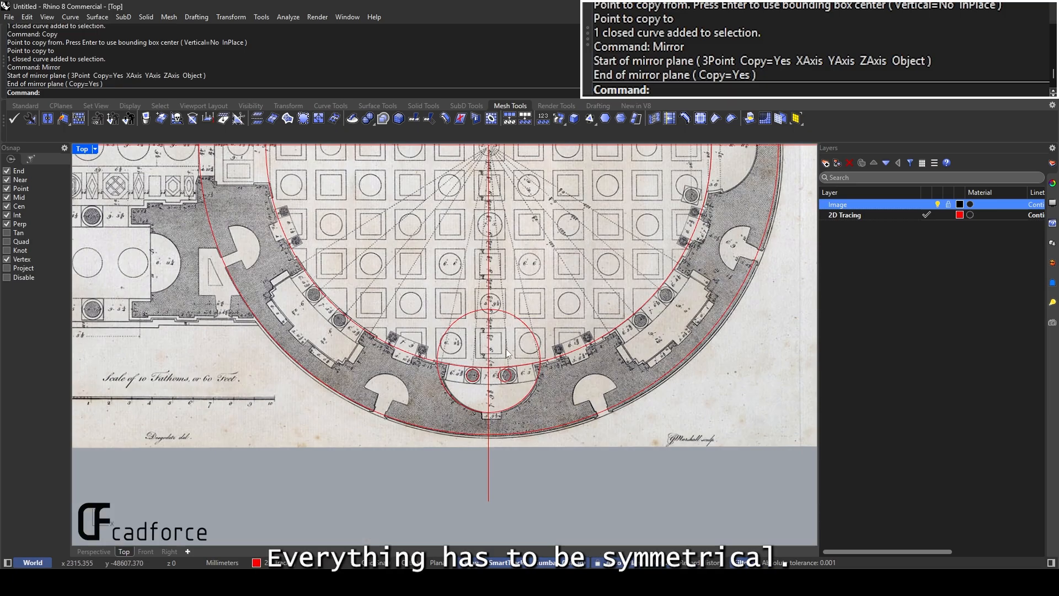
pyautogui.scroll(12, 502, 380)
pyautogui.scroll(-7, 518, 399)
pyautogui.scroll(7, 519, 402)
pyautogui.moveTo(572, 419); pyautogui.dragTo(505, 368)
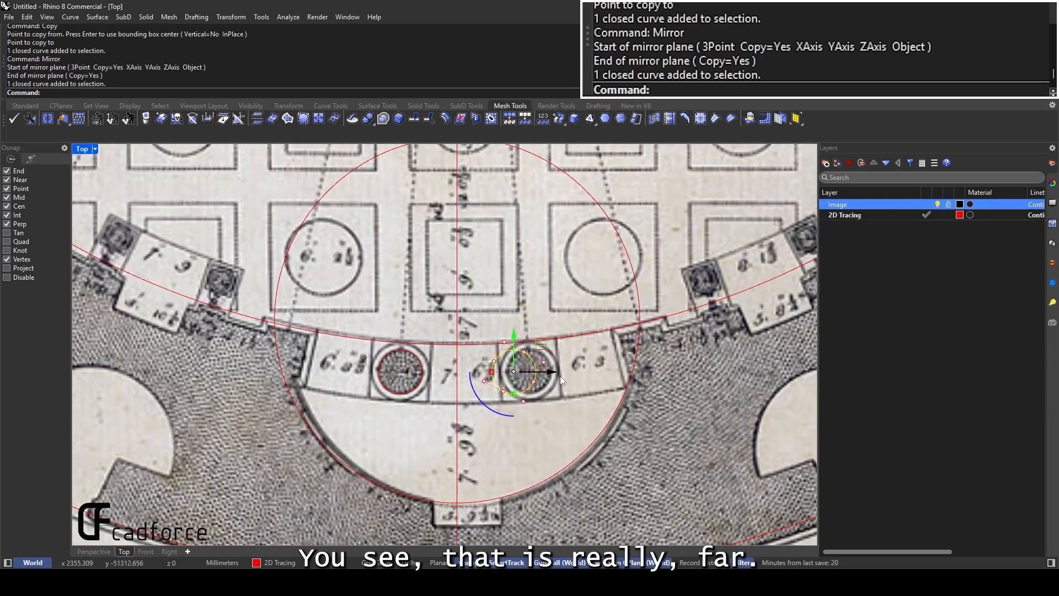
pyautogui.scroll(-7, 529, 400)
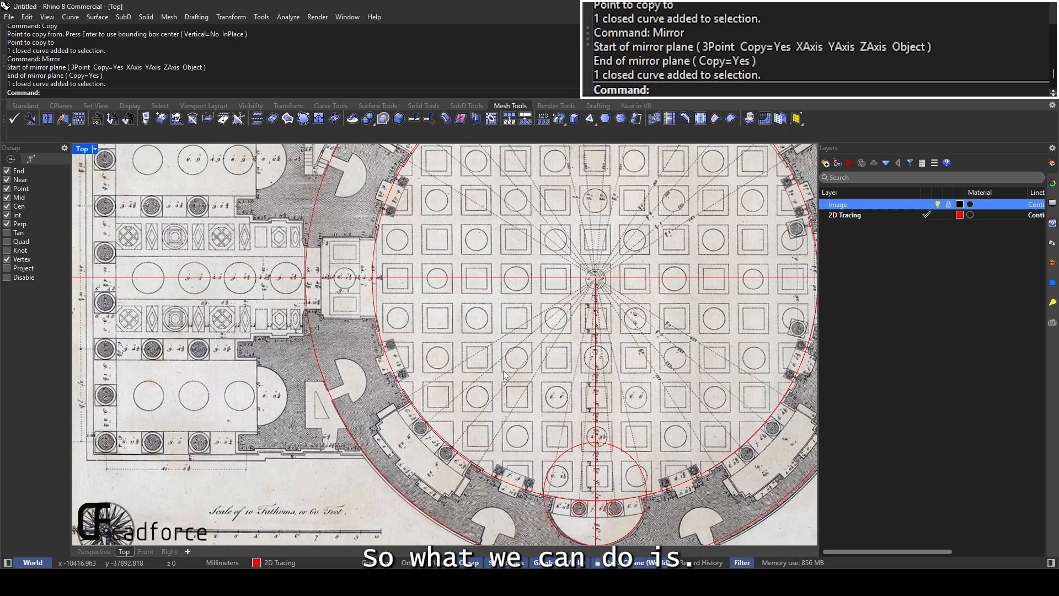
# Draw a vertical line from the centre of the rotunda straight up through the upper middle niche to the outer wall
pyautogui.moveTo(417, 319); pyautogui.dragTo(357, 458, button='right')
pyautogui.scroll(6, 529, 184)
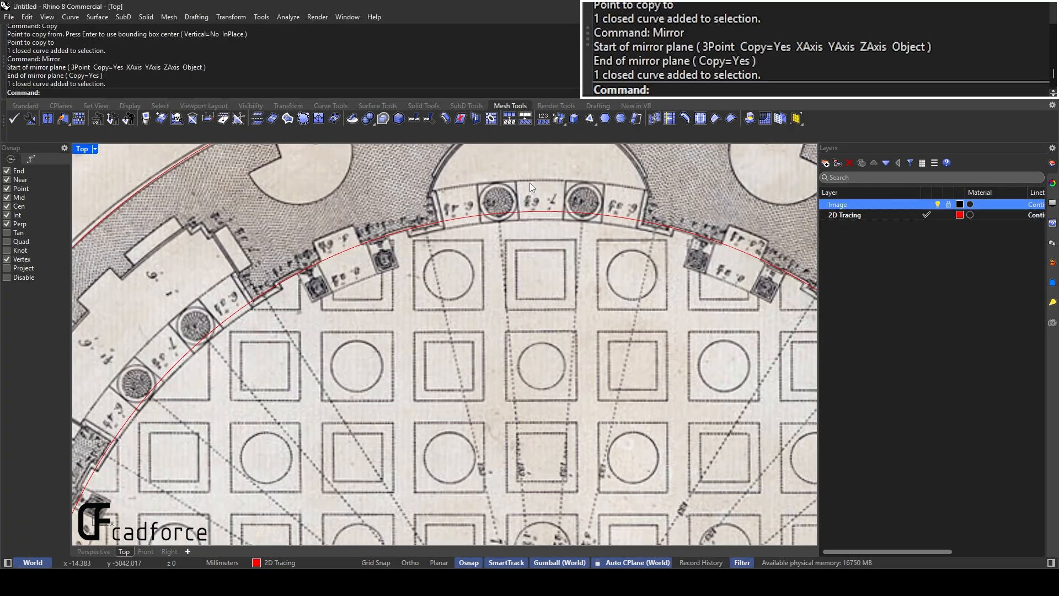
pyautogui.write('line')
pyautogui.press('Return')
pyautogui.scroll(-3, 554, 383)
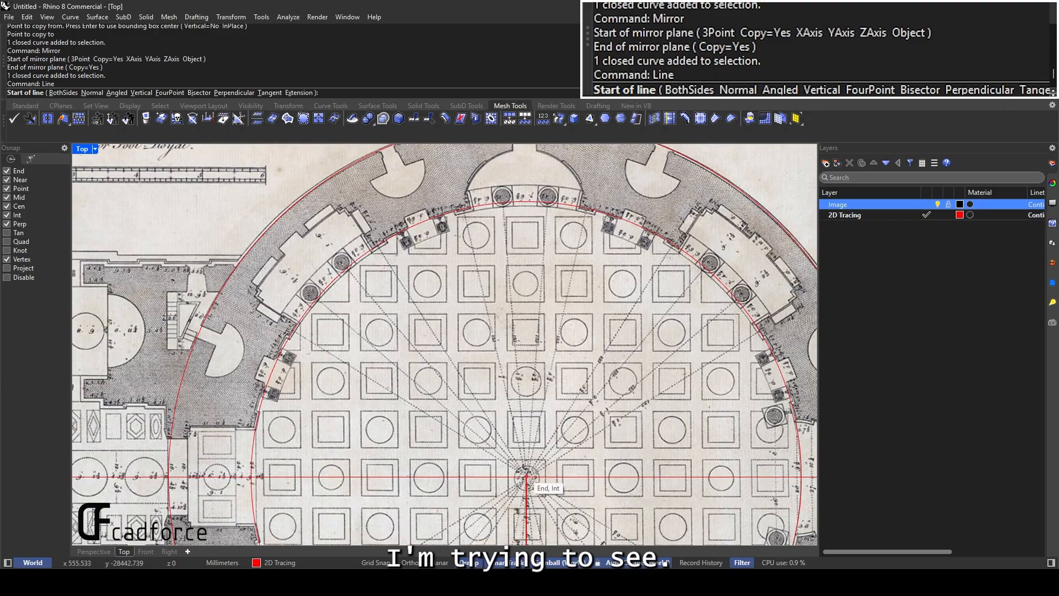
pyautogui.click(523, 472)
pyautogui.scroll(-1, 522, 474)
pyautogui.click(513, 187)
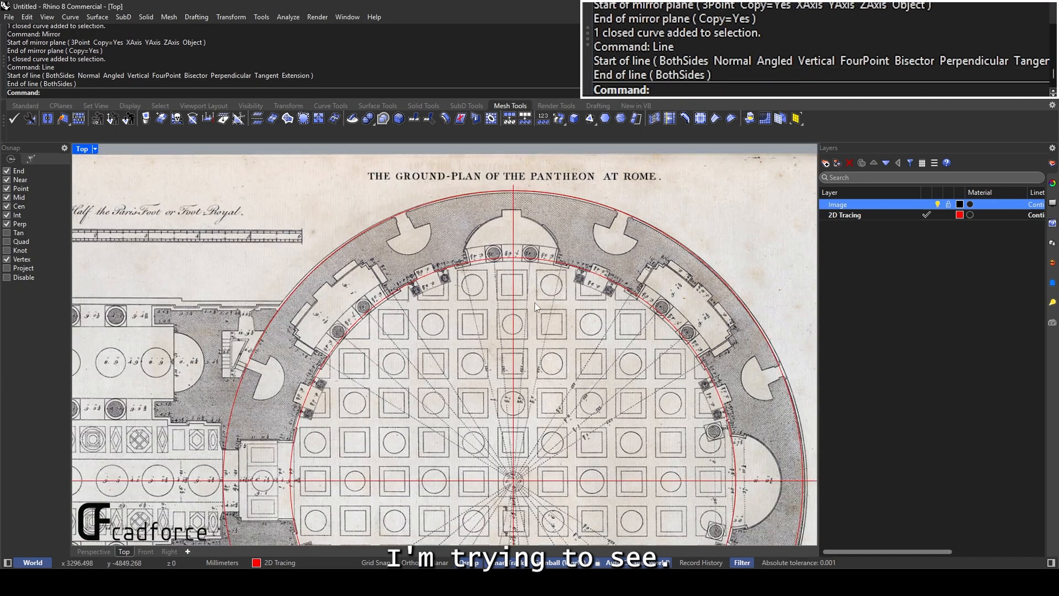
# Mirror both lower column circles across the horizontal axis into the upper middle niche
pyautogui.moveTo(535, 303); pyautogui.dragTo(523, 41, button='right')
pyautogui.scroll(2, 490, 445)
pyautogui.click(490, 445)
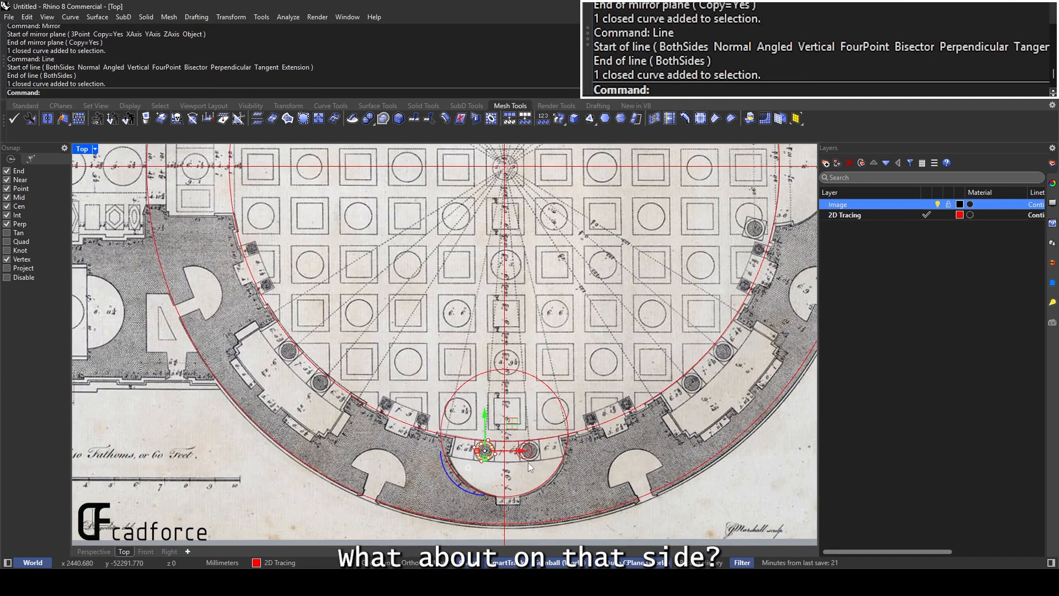
pyautogui.click(527, 462)
pyautogui.write('Mirror')
pyautogui.press('Return')
pyautogui.hotkey('ctrl', 'shift', 'e')
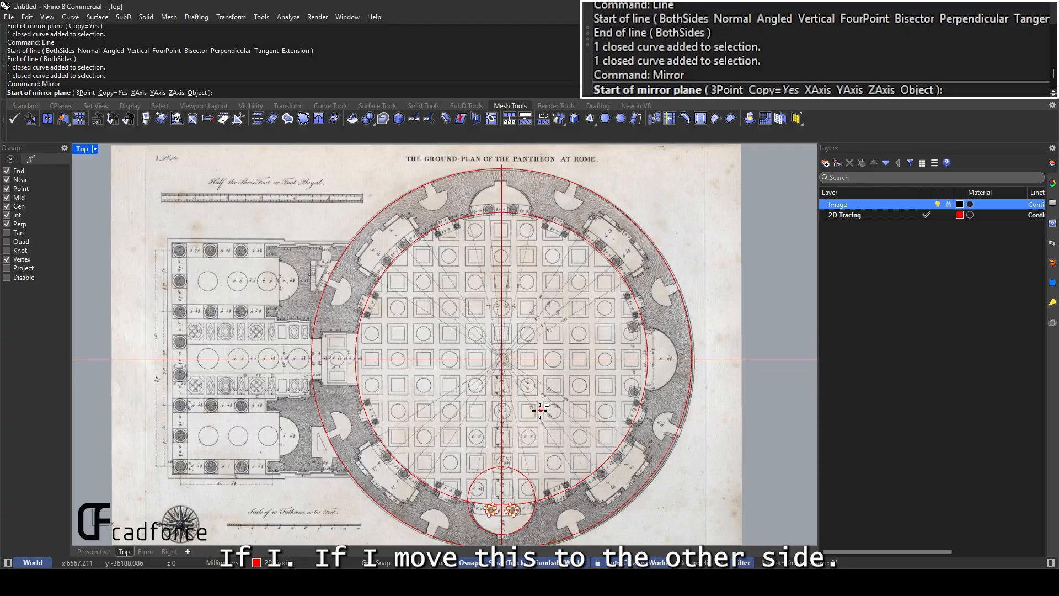
pyautogui.click(509, 362)
pyautogui.click(543, 359)
pyautogui.scroll(10, 492, 190)
pyautogui.scroll(3, 600, 275)
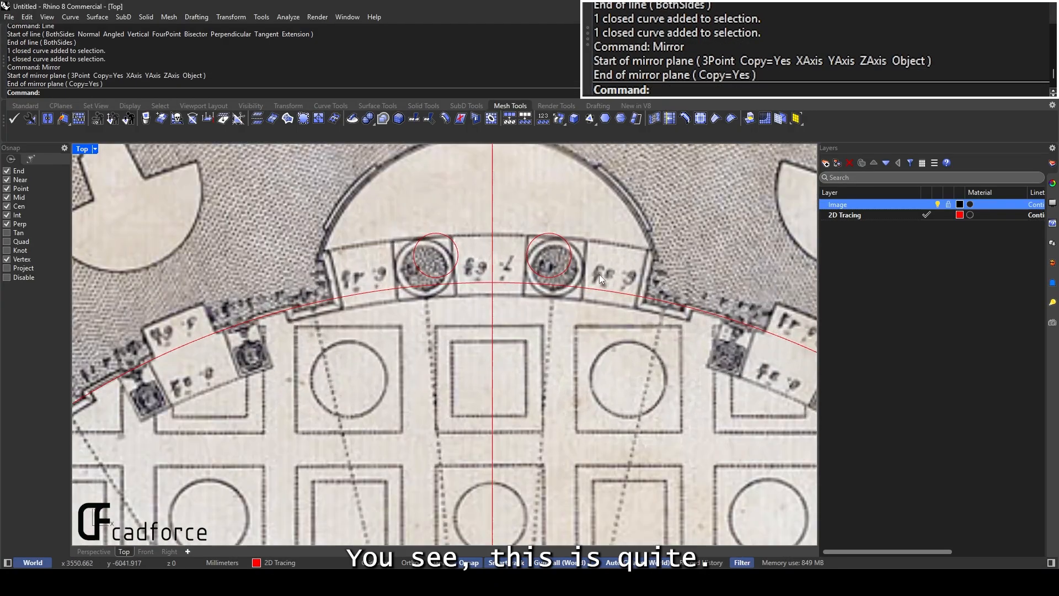
# Move both mirrored circles down in the upper niche, and shift the left one onto its printed column
pyautogui.scroll(2, 599, 274)
pyautogui.moveTo(544, 249); pyautogui.dragTo(541, 248)
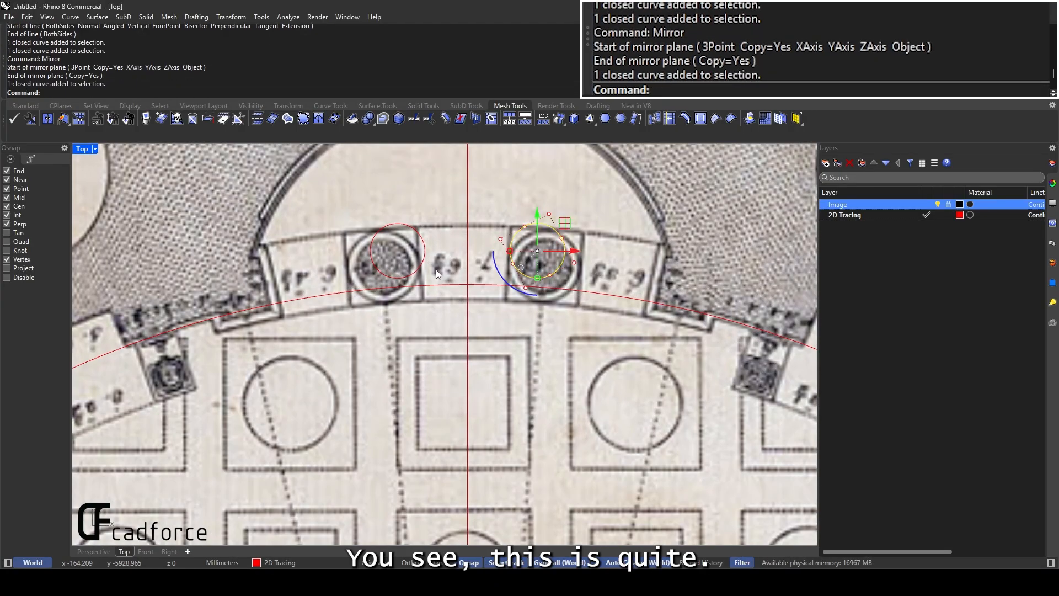
pyautogui.keyDown('shift'); pyautogui.moveTo(450, 266); pyautogui.dragTo(413, 255); pyautogui.keyUp('shift')
pyautogui.moveTo(467, 216); pyautogui.dragTo(467, 234)
pyautogui.click(424, 271)
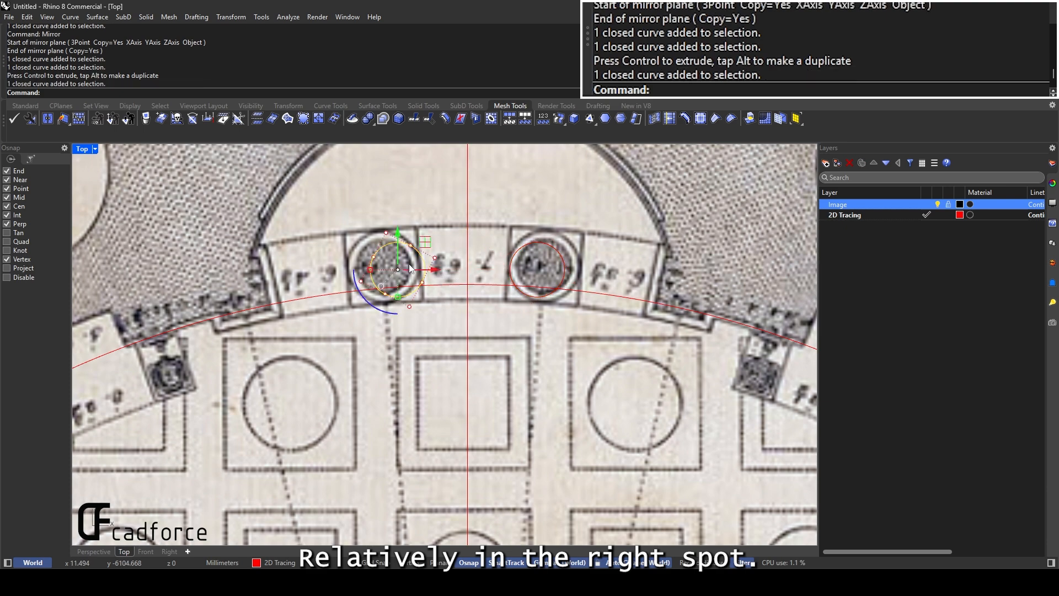
pyautogui.moveTo(434, 272); pyautogui.dragTo(372, 242)
# Delete the upper niche's right column circle and mirror the left one across the vertical axis to replace it
pyautogui.click(511, 266)
pyautogui.press('Delete')
pyautogui.write('Mirror')
pyautogui.press('Return')
pyautogui.click(467, 232)
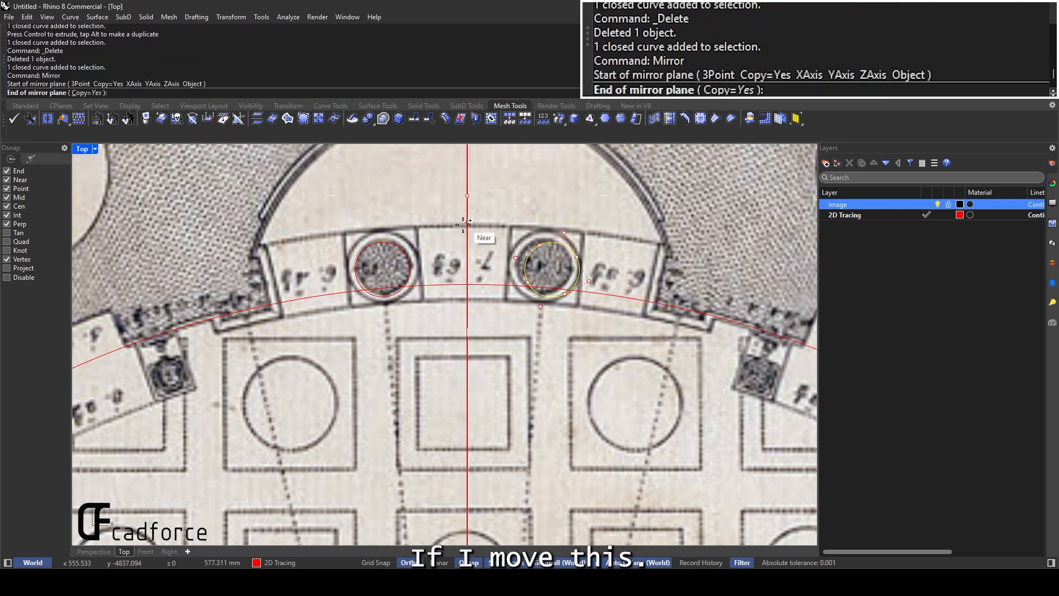
pyautogui.click(467, 285)
# Delete both column circles from the upper middle niche
pyautogui.scroll(-3, 543, 267)
pyautogui.click(538, 247)
pyautogui.click(466, 243)
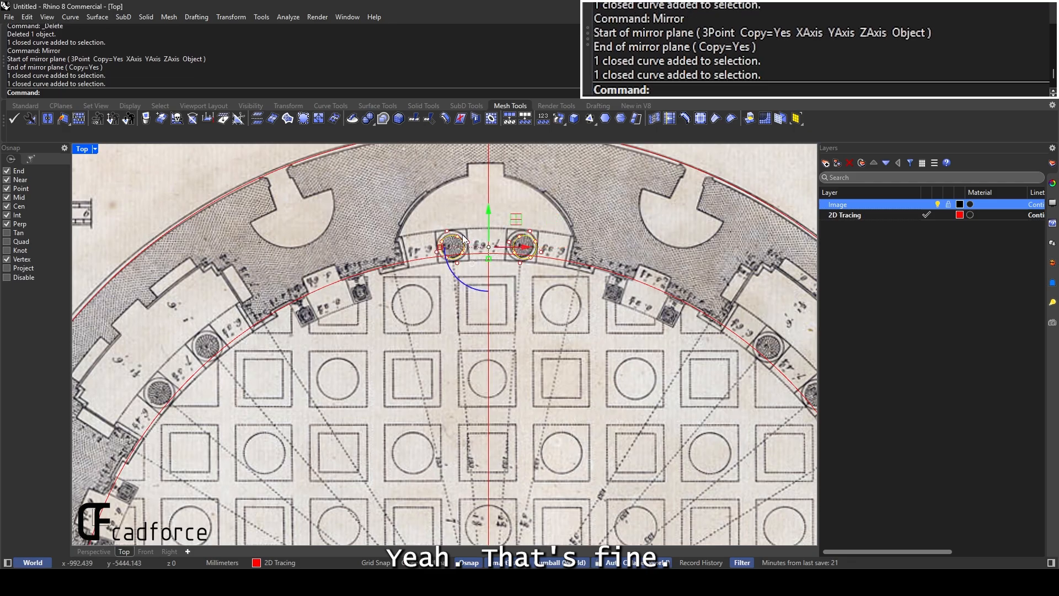
pyautogui.click(538, 247)
pyautogui.press('Delete')
pyautogui.press('Delete')
pyautogui.click(466, 242)
pyautogui.press('Delete')
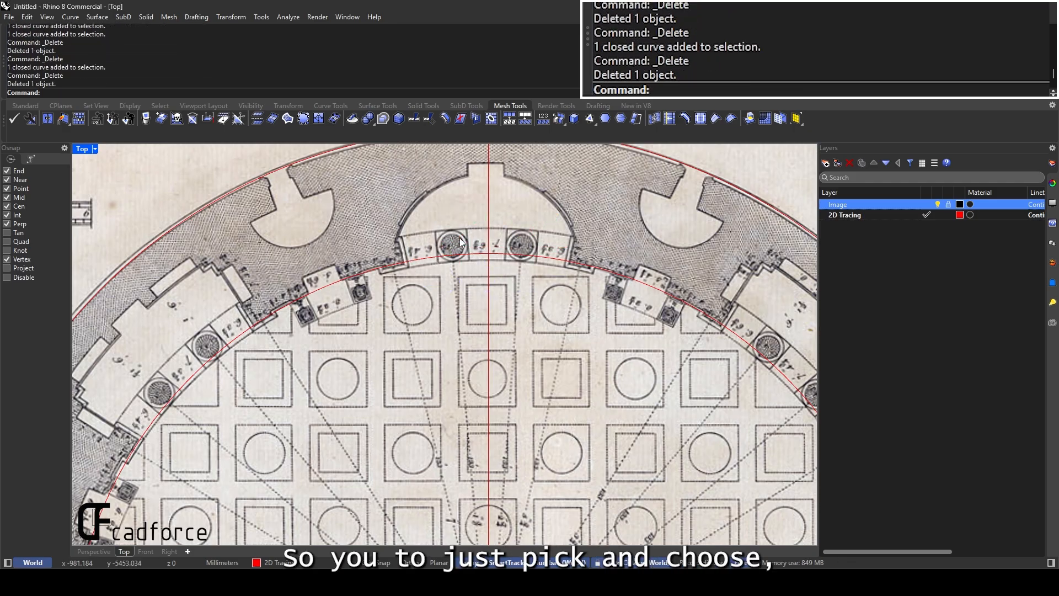
pyautogui.scroll(-5, 515, 241)
pyautogui.scroll(6, 442, 409)
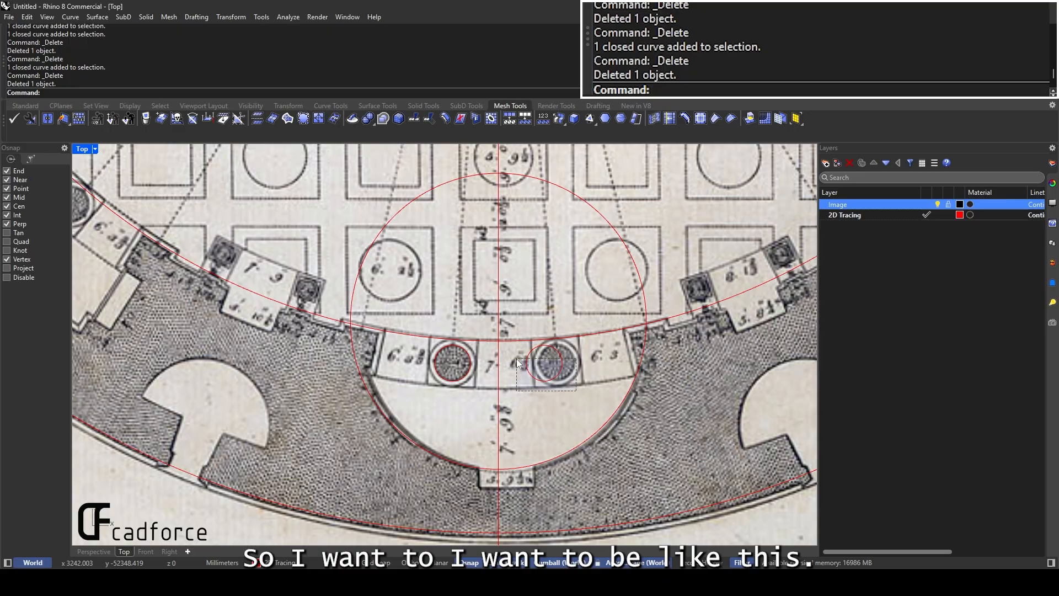
pyautogui.moveTo(519, 363); pyautogui.dragTo(517, 362)
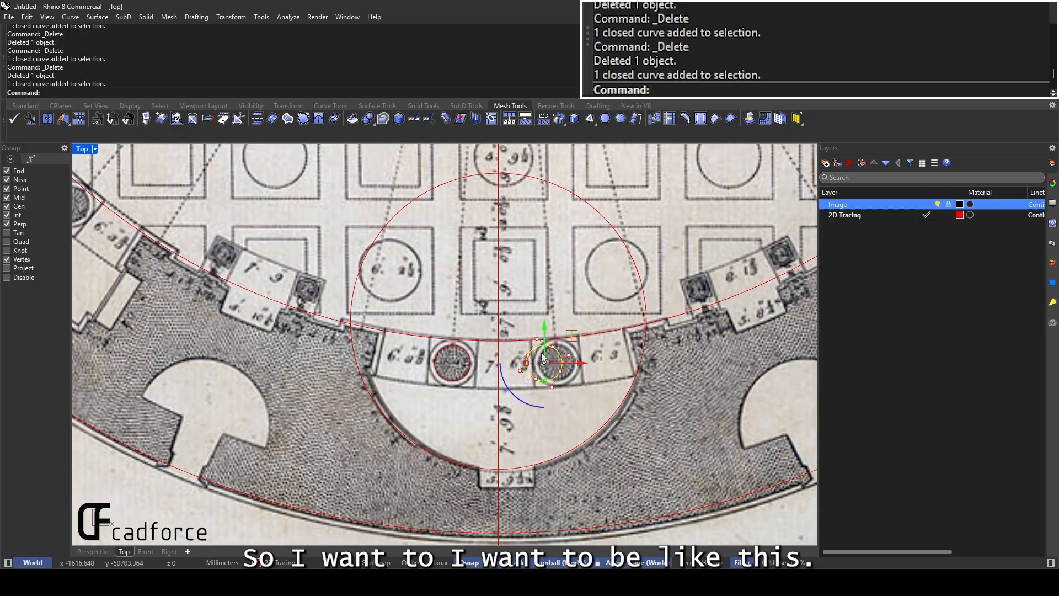
pyautogui.moveTo(569, 435); pyautogui.dragTo(566, 393, button='right')
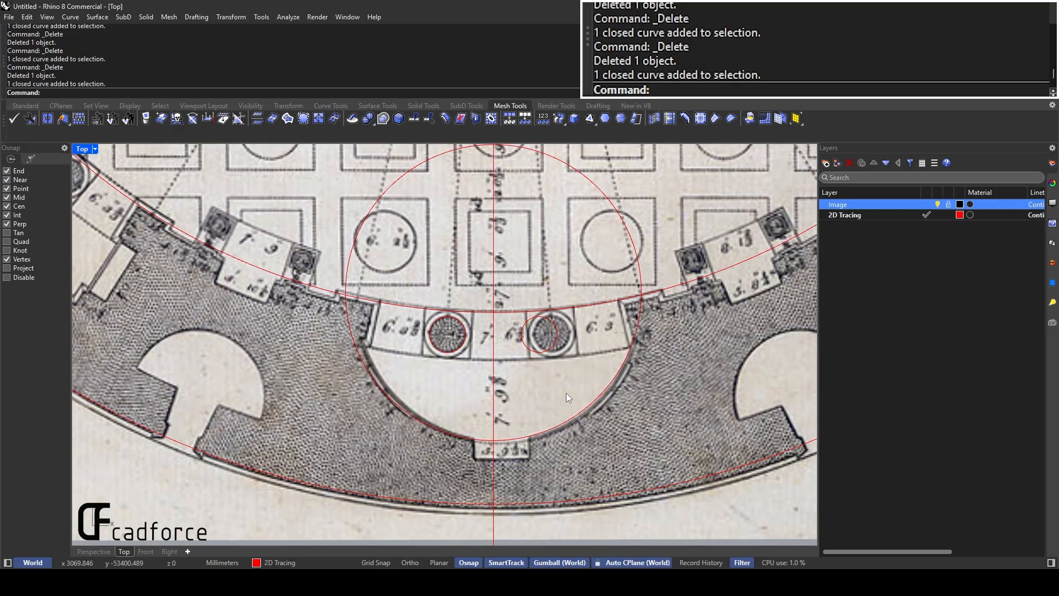
pyautogui.write('l')
pyautogui.press('Return')
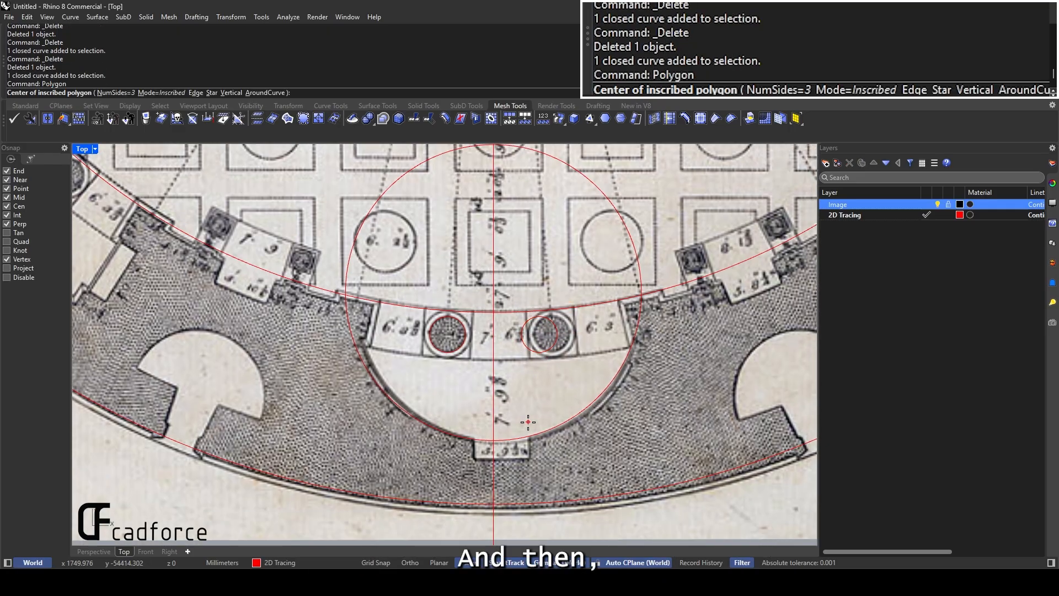
pyautogui.press('Escape')
pyautogui.write('Polyline')
pyautogui.press('Return')
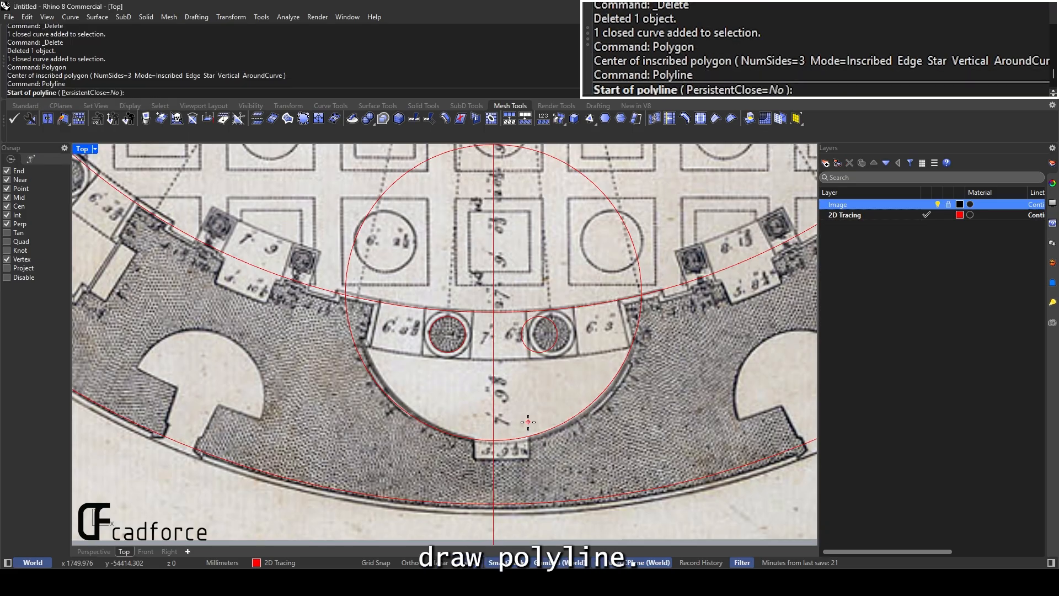
pyautogui.scroll(3, 476, 464)
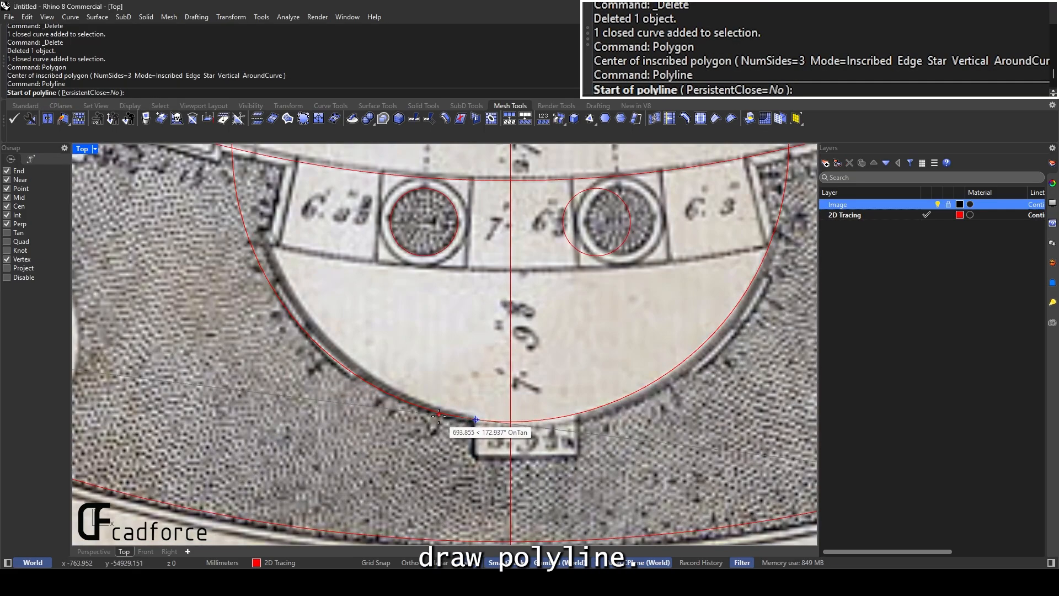
pyautogui.press('Escape')
pyautogui.press('Return')
pyautogui.click(466, 417)
pyautogui.press('Escape')
# Draw a polyline from the niche circle left of the small recess straight down, and across to the vertical axis line
pyautogui.press('Return')
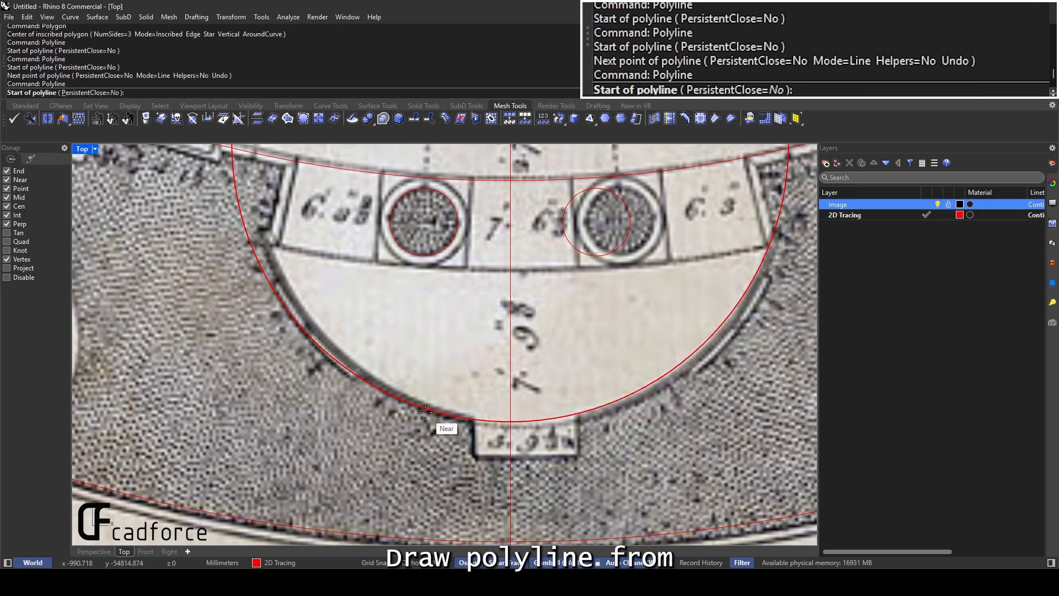
pyautogui.click(430, 410)
pyautogui.click(443, 456)
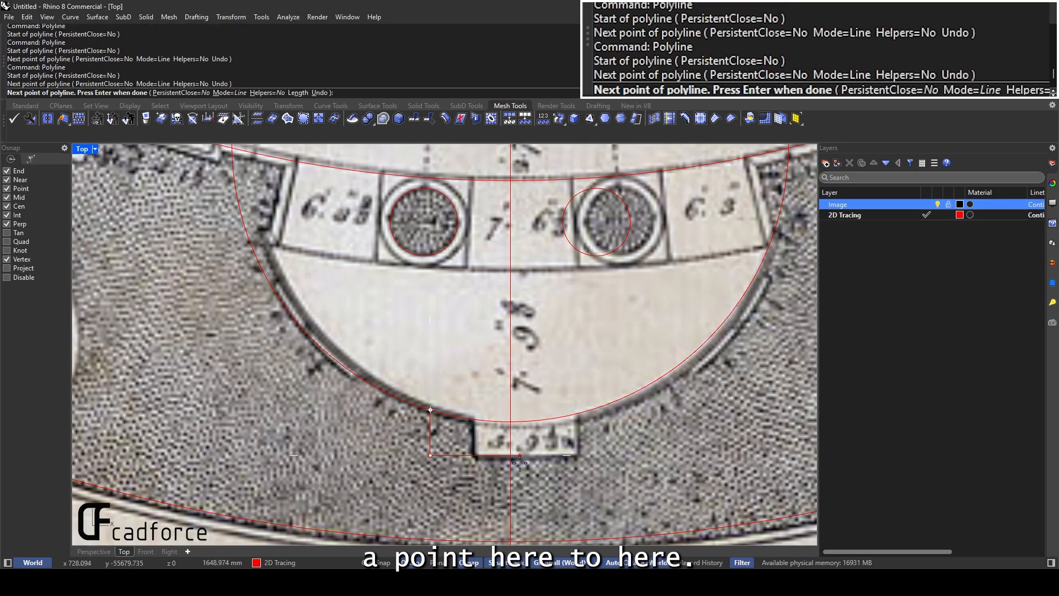
pyautogui.click(510, 456)
pyautogui.press('Return')
# Shift the polyline's two left points sideways towards the left edge of the small recess
pyautogui.moveTo(403, 479); pyautogui.dragTo(443, 393)
pyautogui.moveTo(470, 436); pyautogui.dragTo(491, 438)
pyautogui.press('Escape')
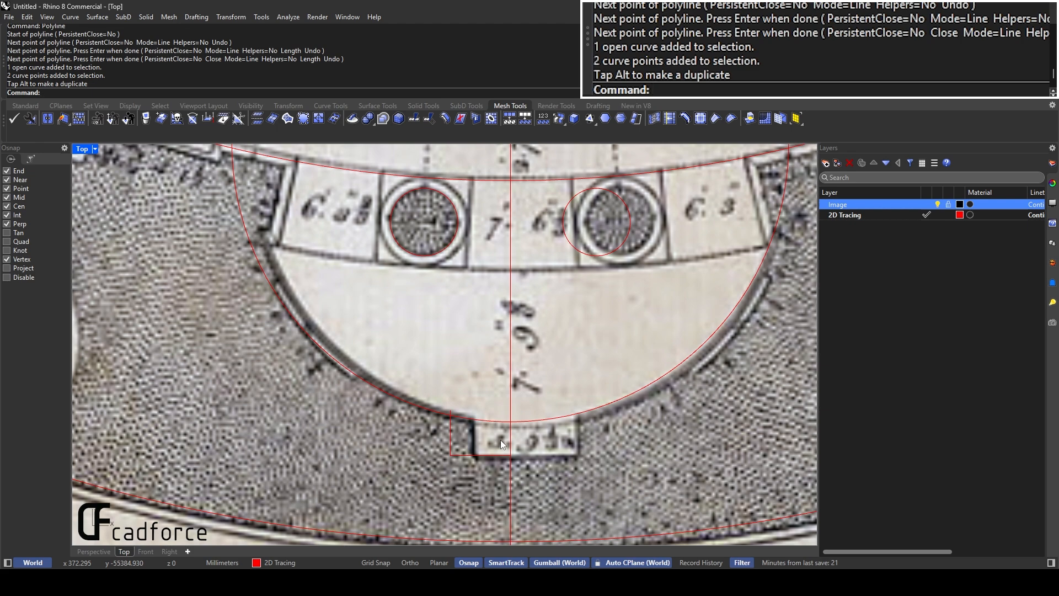
pyautogui.scroll(2, 501, 439)
pyautogui.click(487, 459)
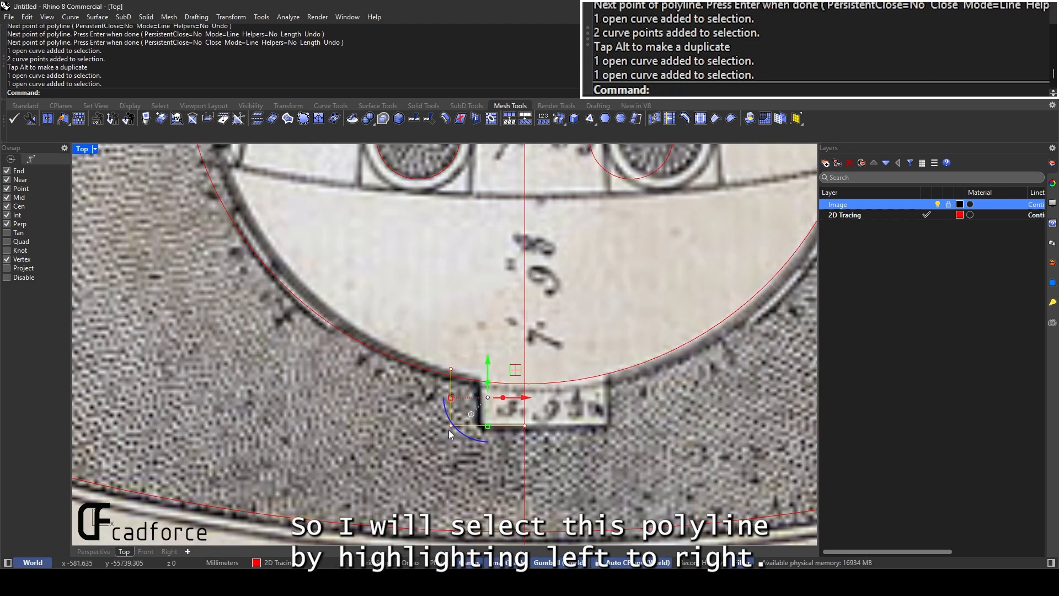
pyautogui.press('Escape')
pyautogui.moveTo(388, 456); pyautogui.dragTo(534, 353)
pyautogui.press('Escape')
pyautogui.moveTo(376, 475); pyautogui.dragTo(406, 454)
pyautogui.press('Escape')
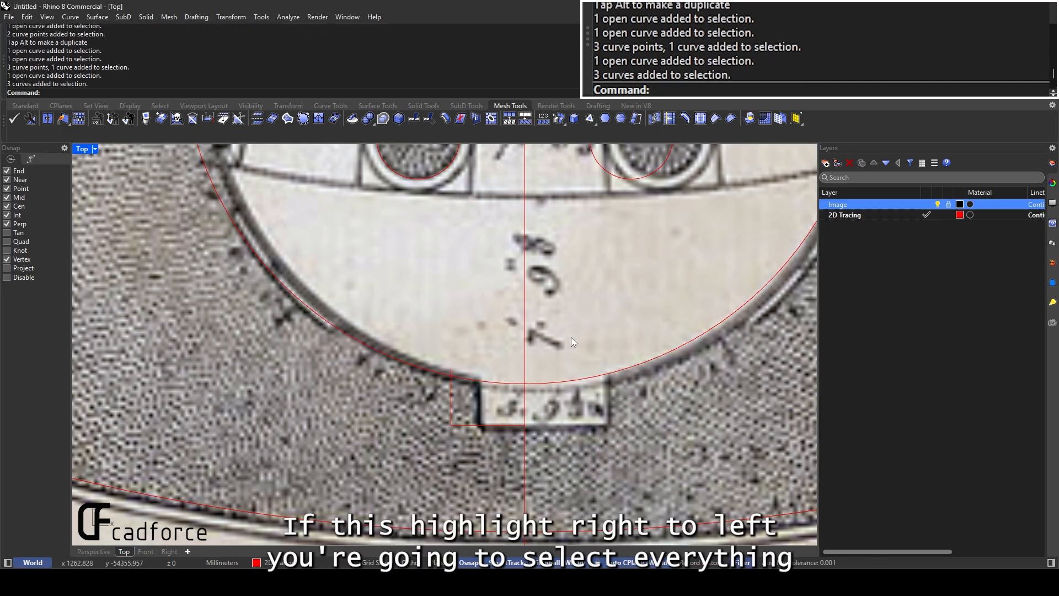
pyautogui.moveTo(571, 337); pyautogui.dragTo(426, 449)
pyautogui.click(450, 462)
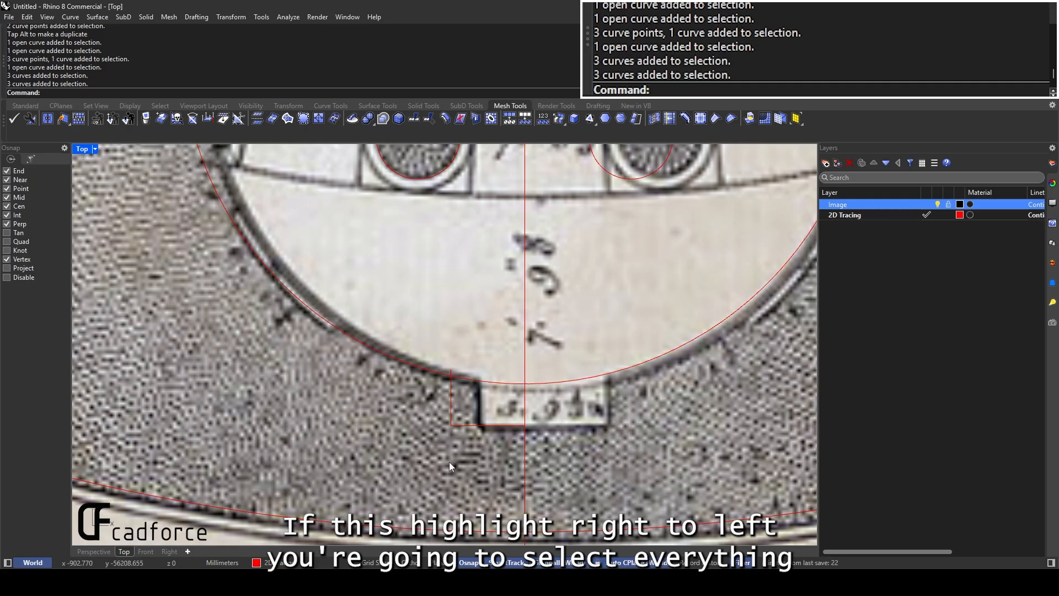
pyautogui.moveTo(392, 446); pyautogui.dragTo(567, 332)
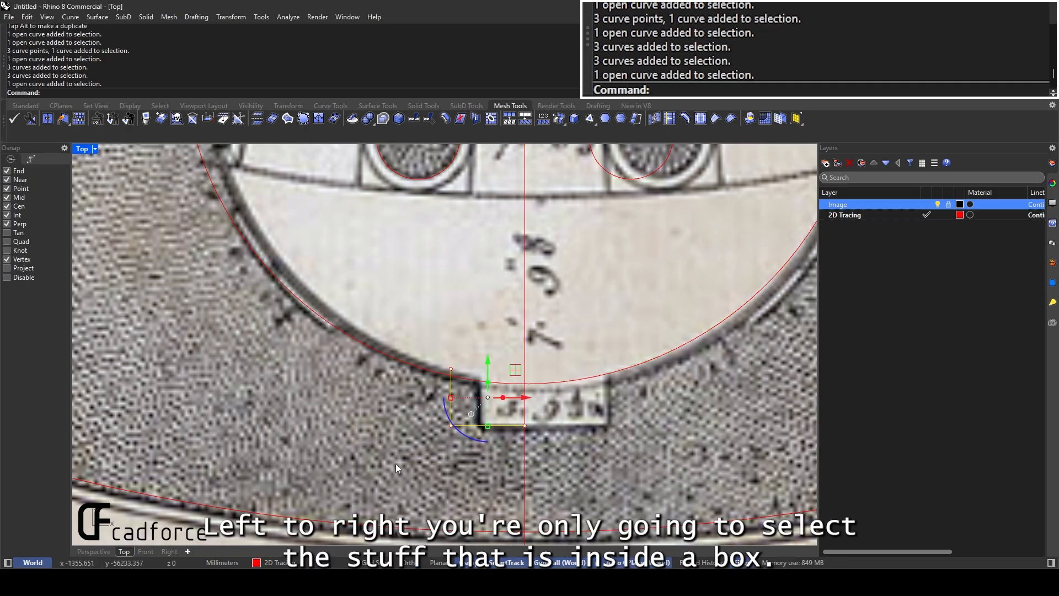
pyautogui.moveTo(395, 464); pyautogui.dragTo(580, 321)
pyautogui.click(359, 493)
# Mirror the small recess's left polyline across the vertical axis line, keeping the original
pyautogui.moveTo(362, 492); pyautogui.dragTo(571, 327)
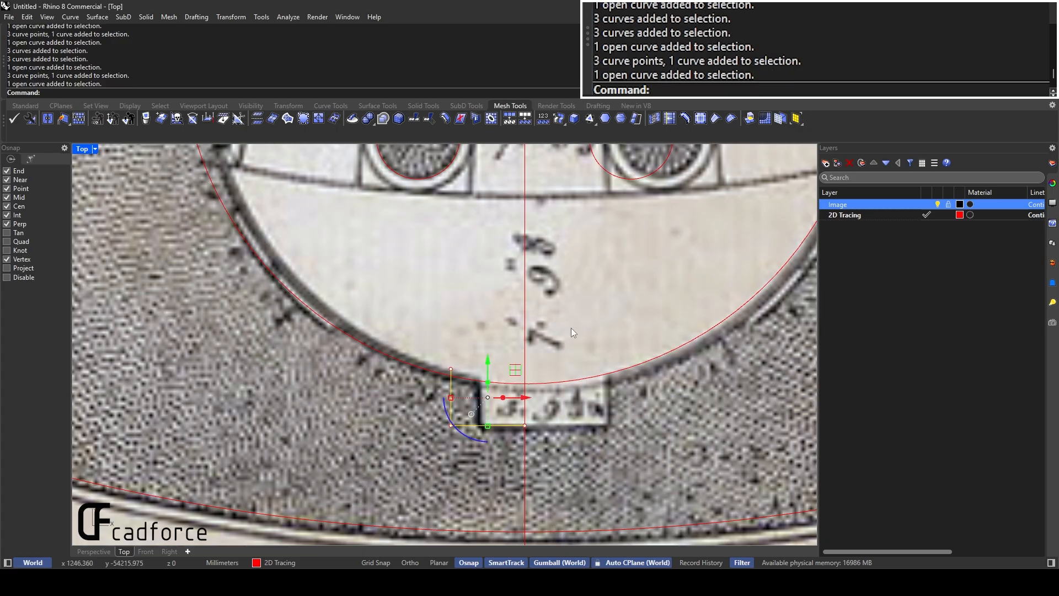
pyautogui.write('Mirror')
pyautogui.press('Return')
pyautogui.click(530, 309)
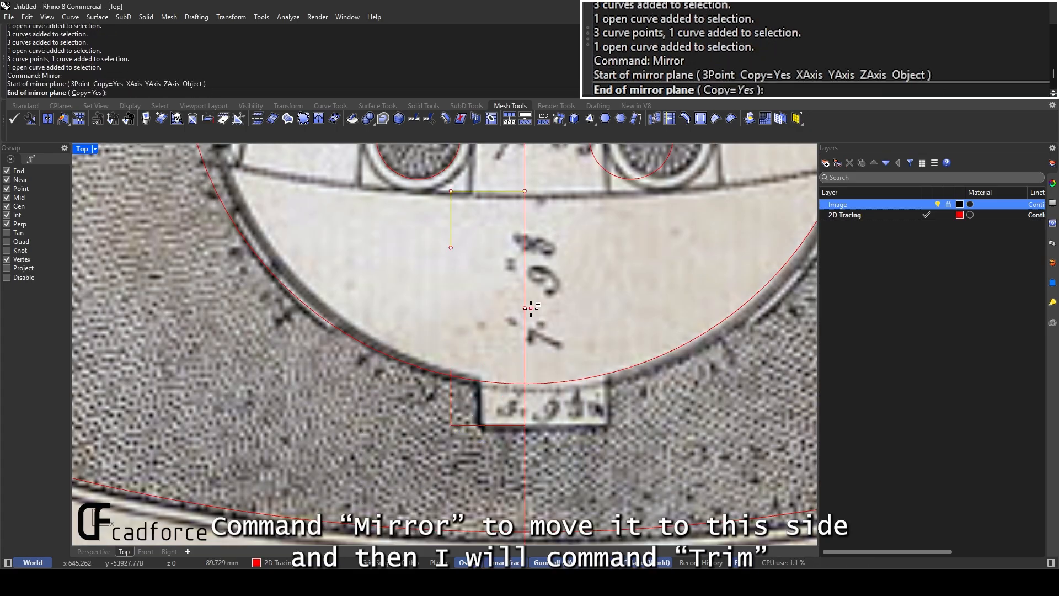
pyautogui.click(531, 375)
pyautogui.press('Escape')
# Trim off the polyline ends protruding above the niche circle and the circle's arc across the small recess opening
pyautogui.scroll(2, 607, 390)
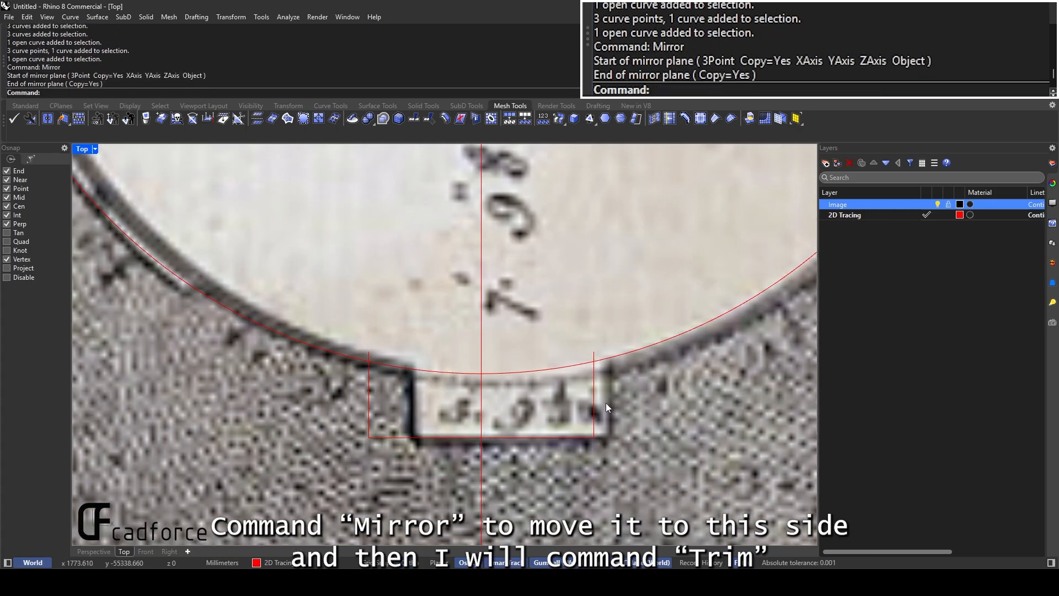
pyautogui.press('Return')
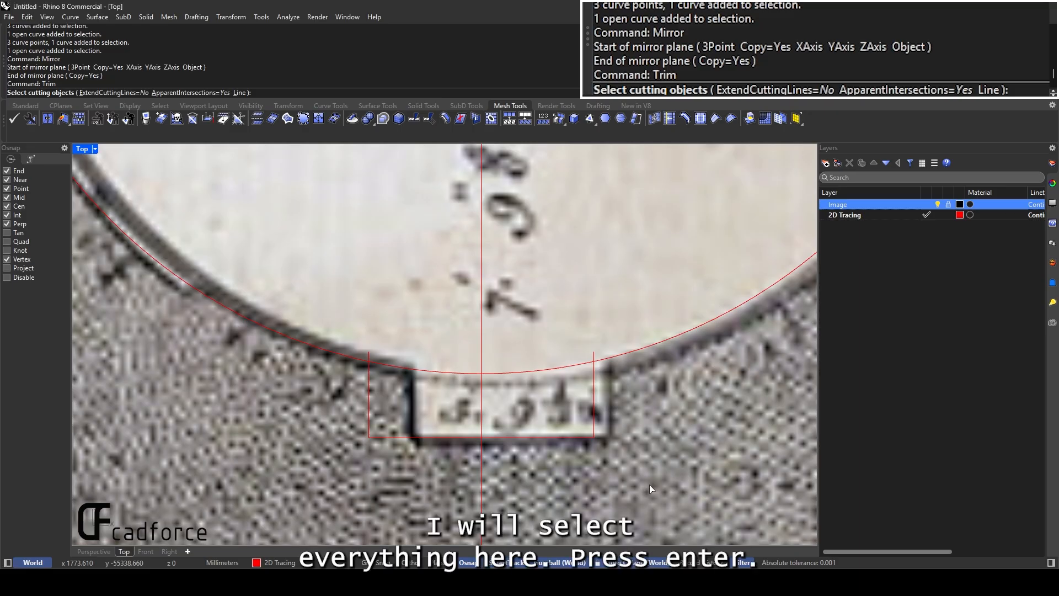
pyautogui.moveTo(650, 484); pyautogui.dragTo(241, 309)
pyautogui.press('Return')
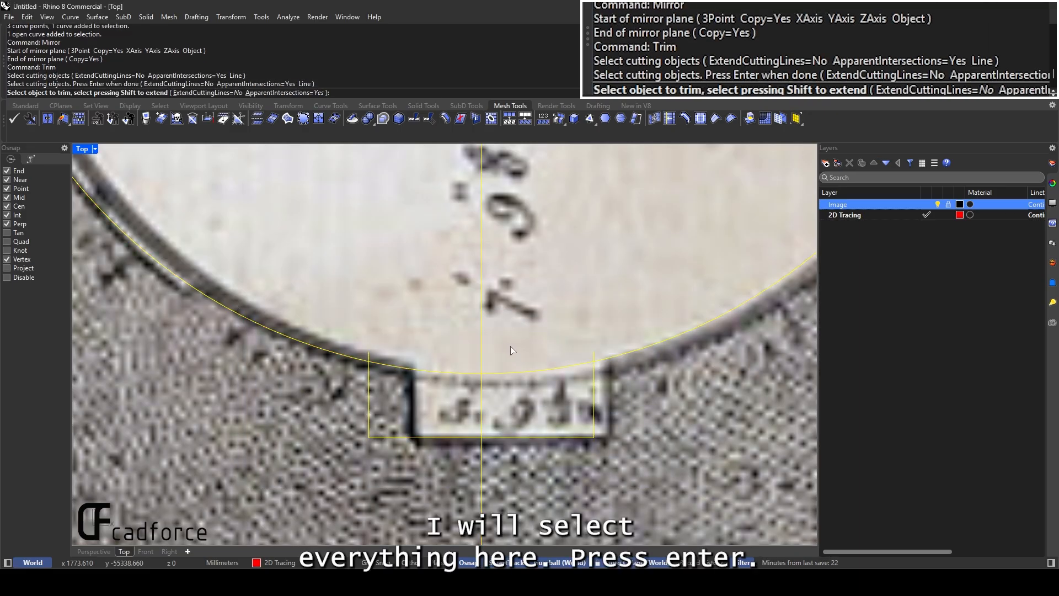
pyautogui.click(372, 356)
pyautogui.click(372, 353)
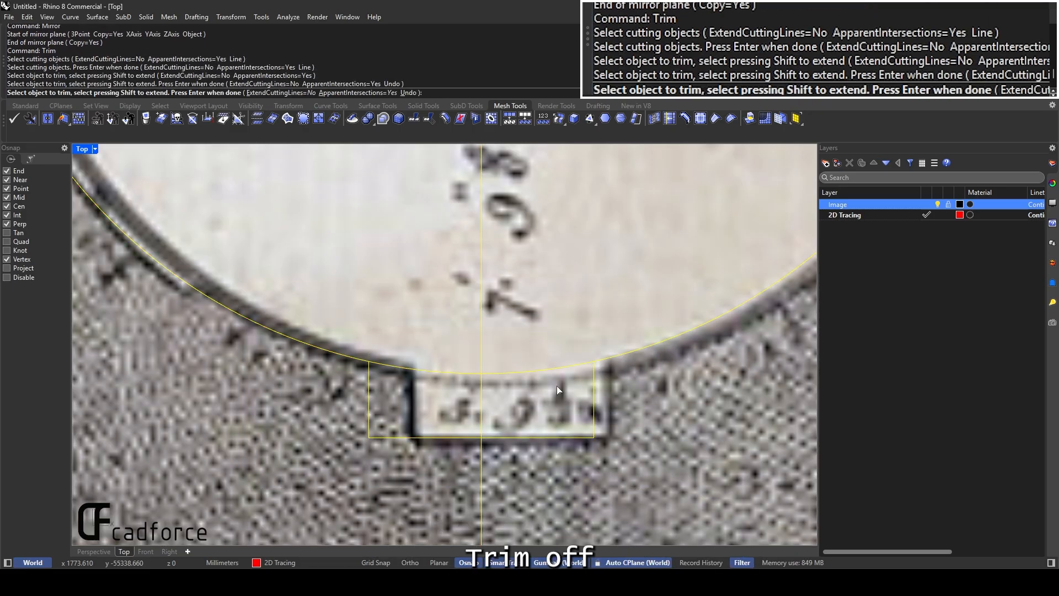
pyautogui.scroll(-2, 562, 375)
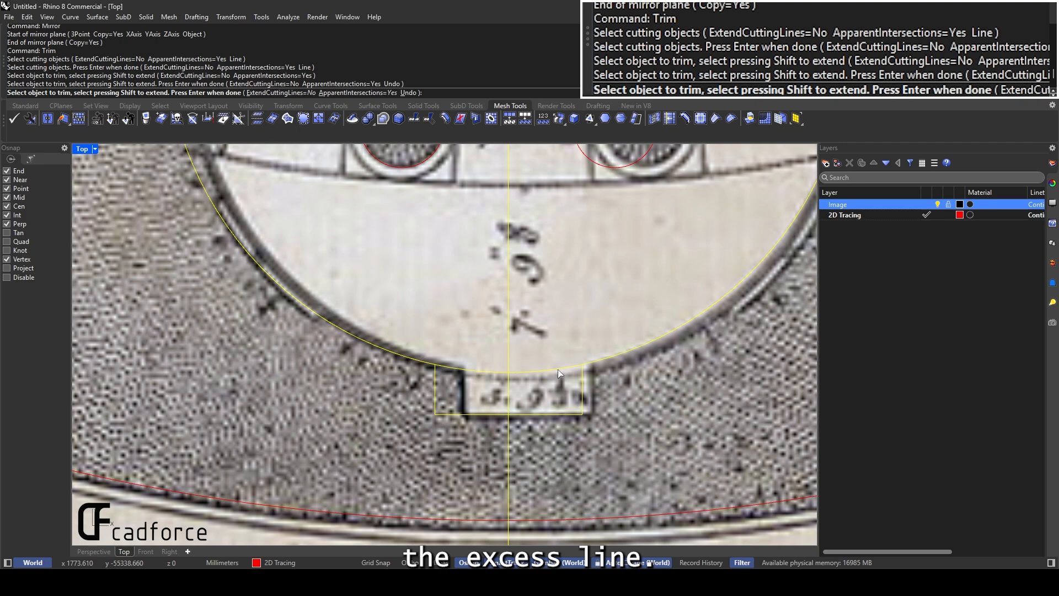
pyautogui.click(558, 374)
pyautogui.click(480, 374)
pyautogui.press('Return')
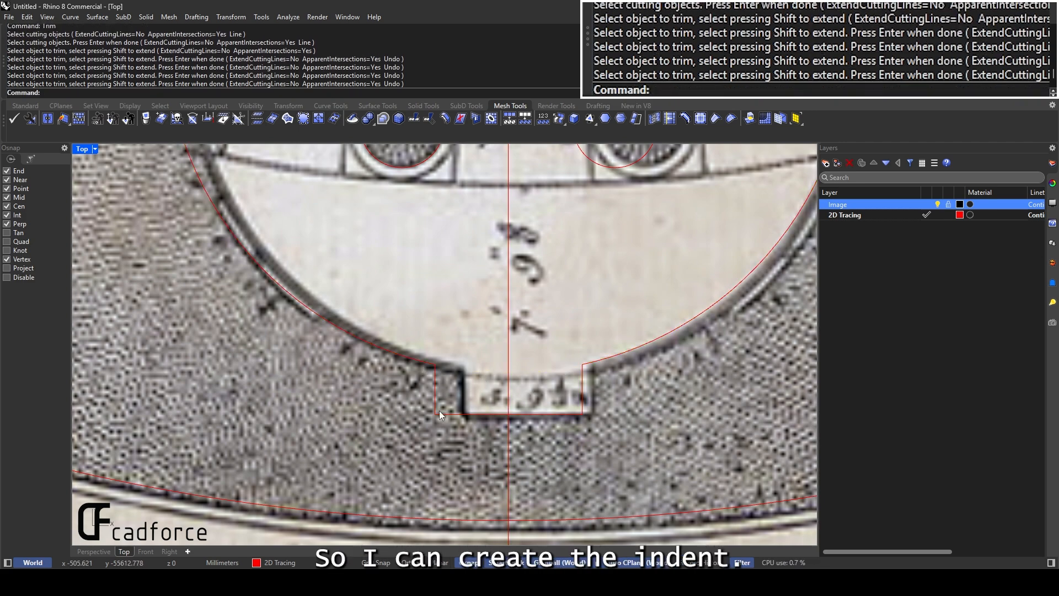
# Hide the Image layer, examine the traced lower niche's symmetry about the vertical axis, and show the layer again
pyautogui.scroll(-10, 583, 359)
pyautogui.scroll(4, 545, 336)
pyautogui.moveTo(546, 325); pyautogui.dragTo(530, 389, button='right')
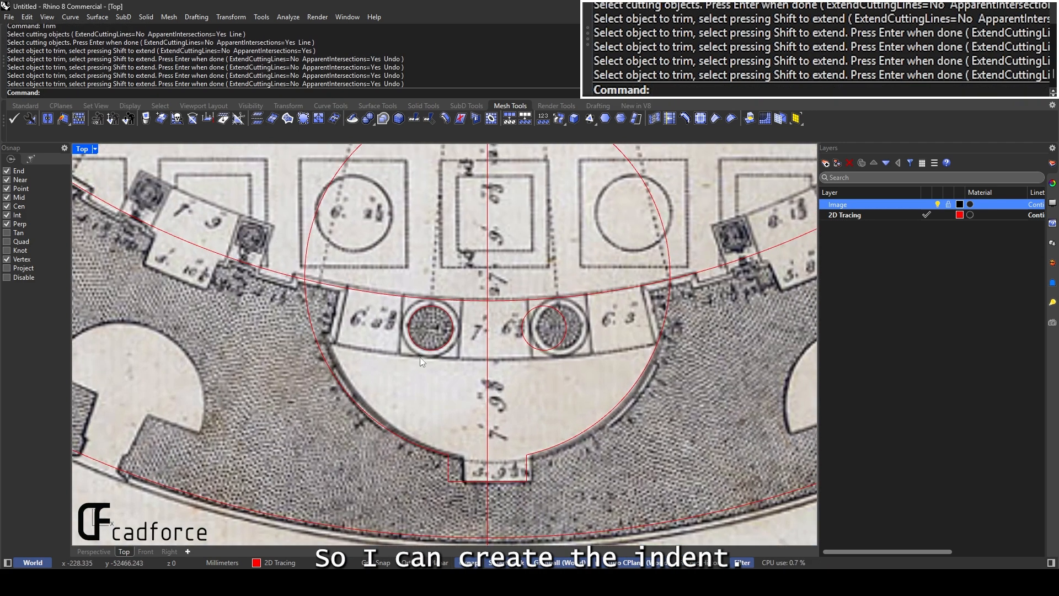
pyautogui.scroll(-3, 469, 389)
pyautogui.scroll(1, 472, 382)
pyautogui.click(937, 204)
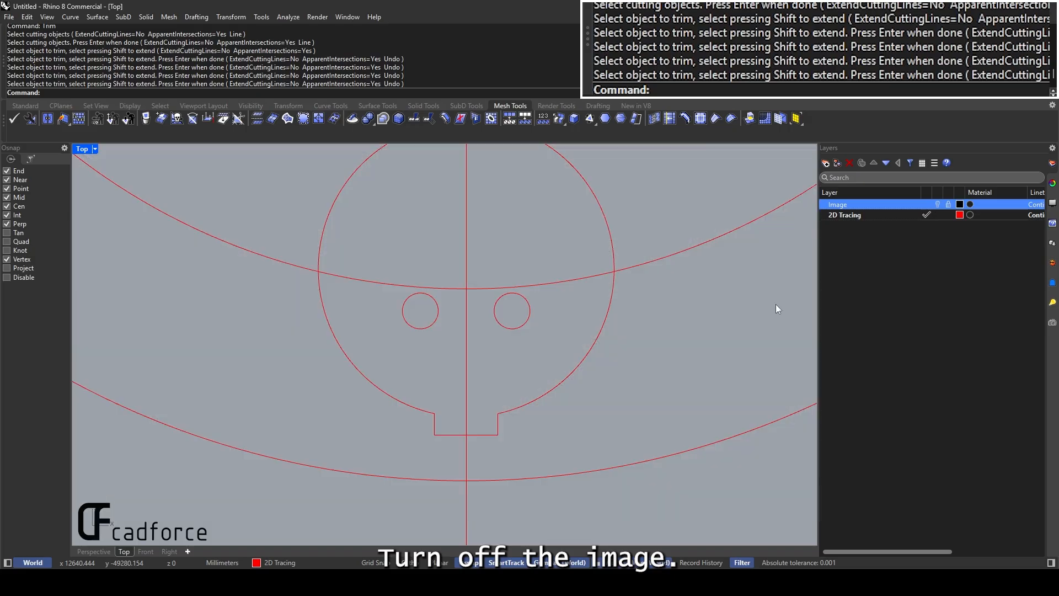
pyautogui.scroll(-5, 474, 353)
pyautogui.scroll(1, 474, 349)
pyautogui.scroll(3, 426, 320)
pyautogui.scroll(-1, 365, 488)
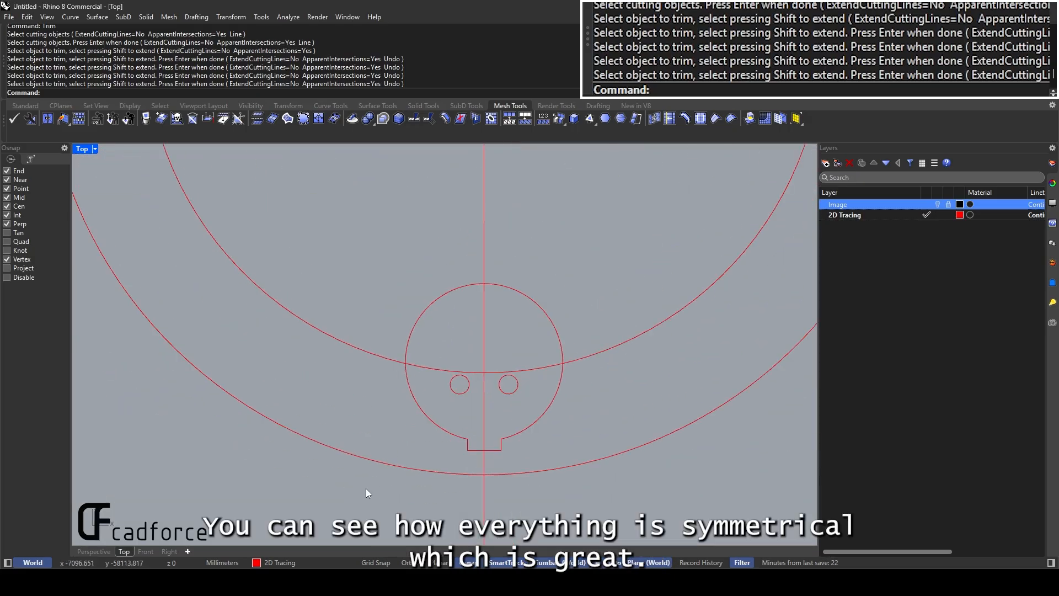
pyautogui.moveTo(335, 510); pyautogui.dragTo(644, 258)
pyautogui.click(937, 204)
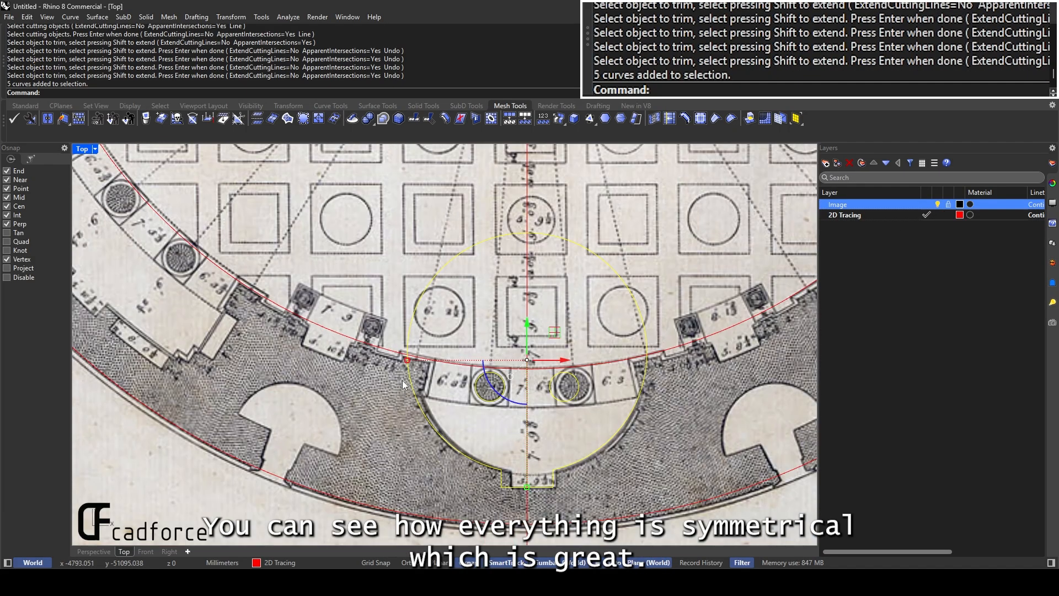
pyautogui.press('Escape')
# Draw a radial grid line from the rotunda's centre through the lower niche's right corner to beyond the outer wall
pyautogui.scroll(4, 428, 376)
pyautogui.write('line')
pyautogui.press('Return')
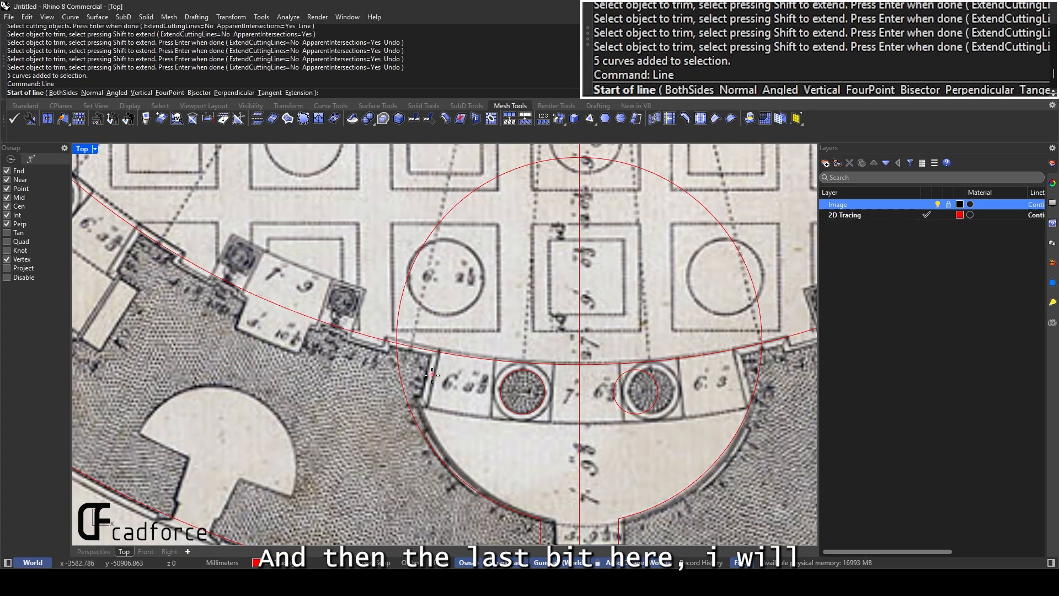
pyautogui.moveTo(486, 420); pyautogui.dragTo(419, 378, button='right')
pyautogui.scroll(4, 348, 359)
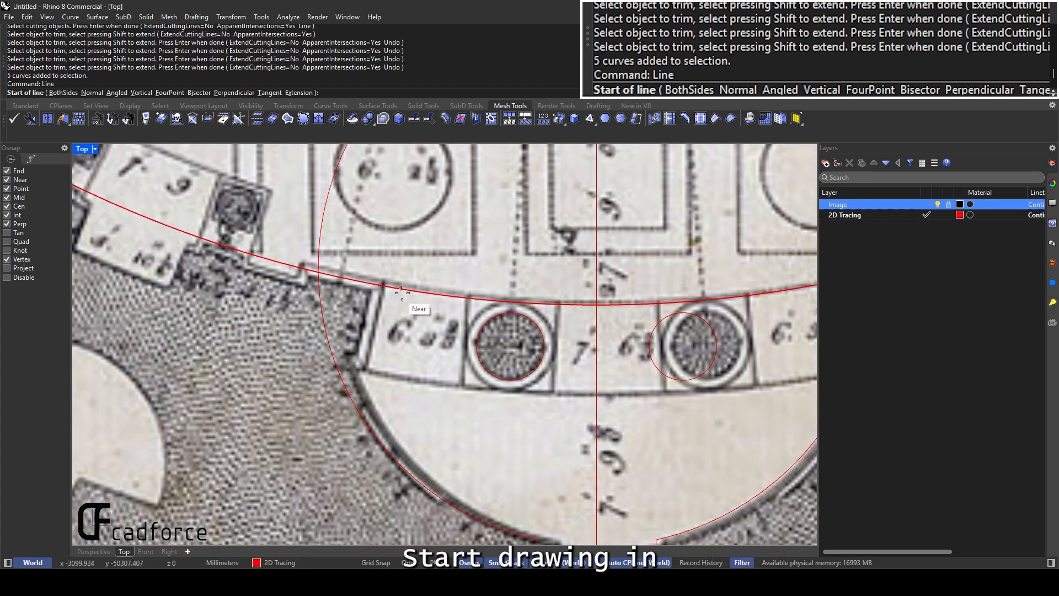
pyautogui.scroll(-3, 422, 310)
pyautogui.moveTo(395, 307); pyautogui.dragTo(406, 350, button='right')
pyautogui.scroll(-3, 405, 350)
pyautogui.scroll(2, 406, 350)
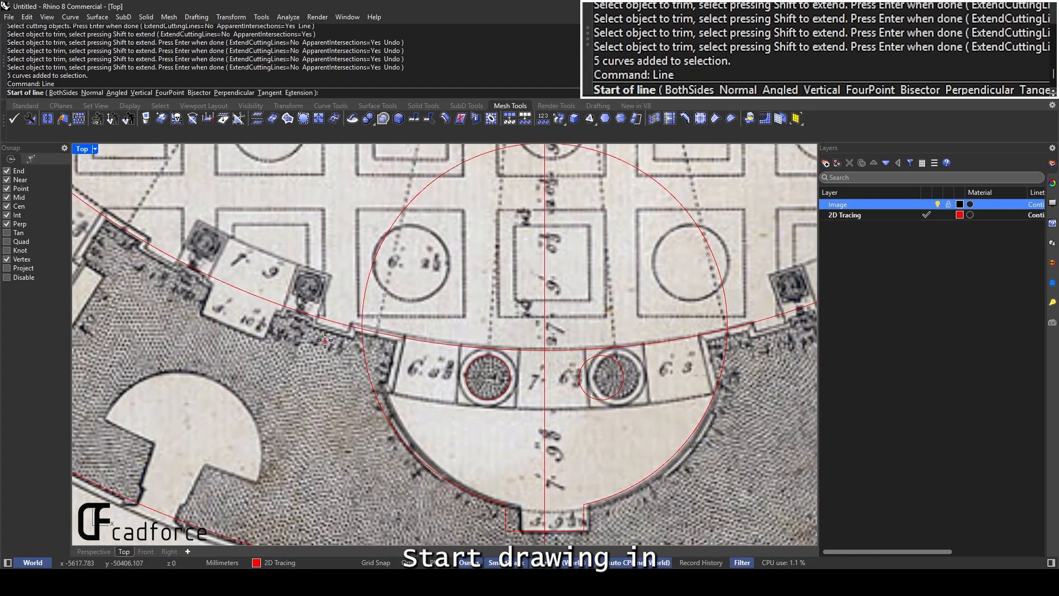
pyautogui.moveTo(326, 340); pyautogui.dragTo(360, 340, button='right')
pyautogui.scroll(-5, 389, 391)
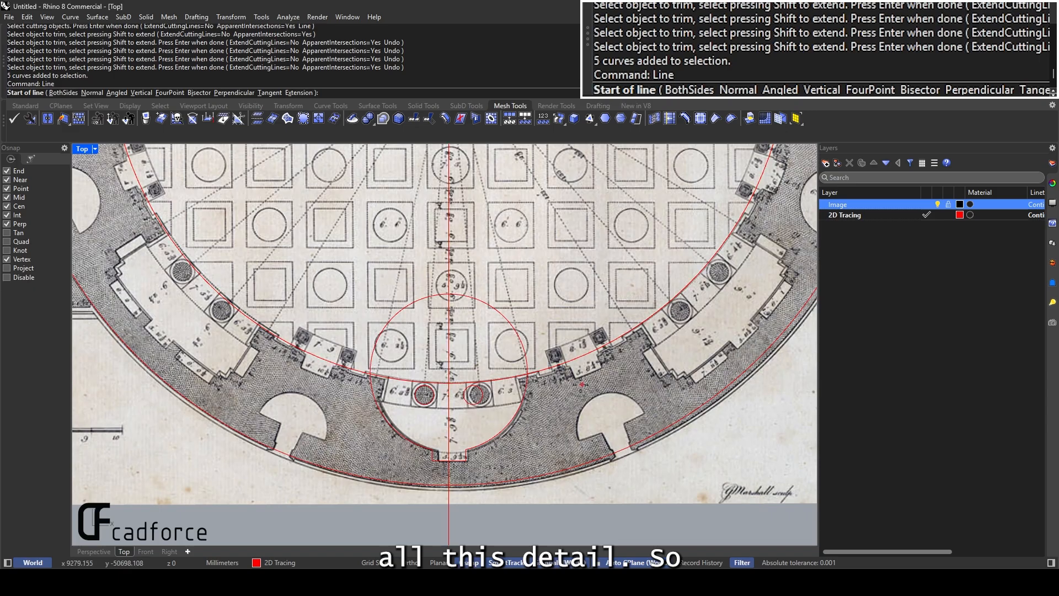
pyautogui.scroll(4, 537, 401)
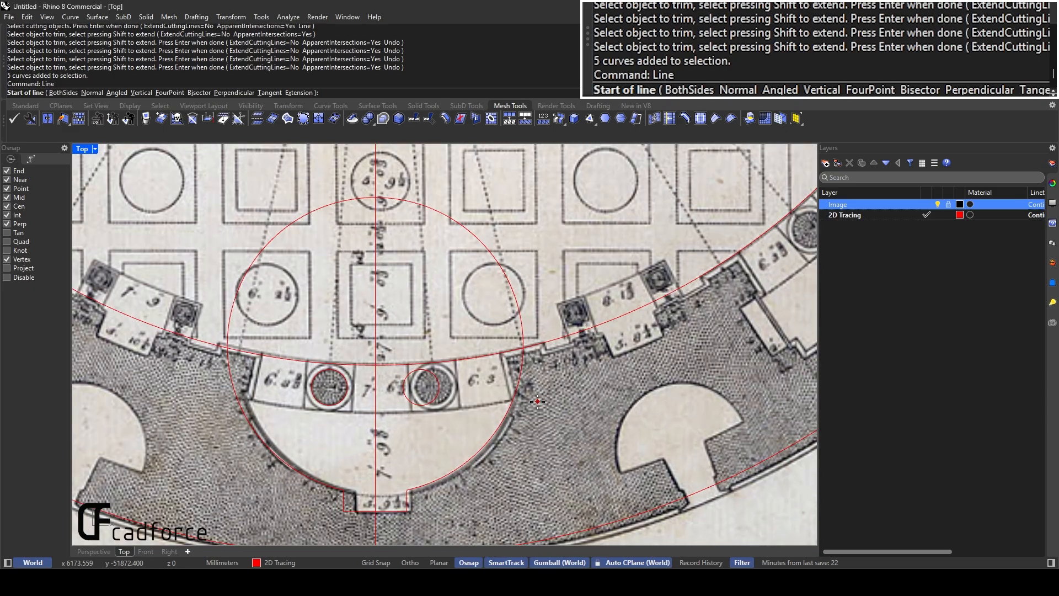
pyautogui.scroll(-5, 538, 401)
pyautogui.scroll(3, 555, 351)
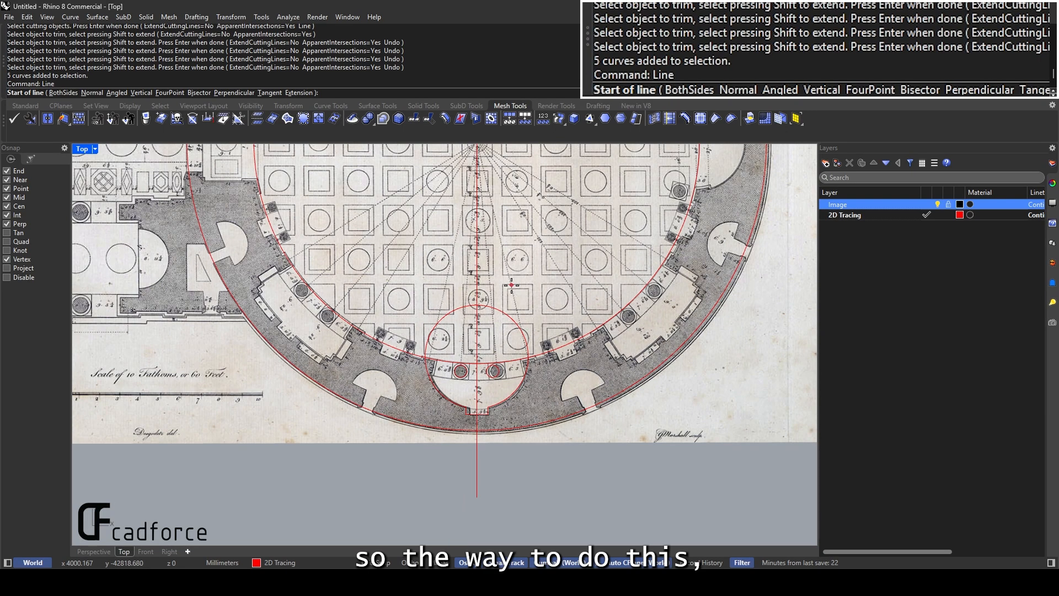
pyautogui.click(563, 344)
pyautogui.scroll(3, 527, 403)
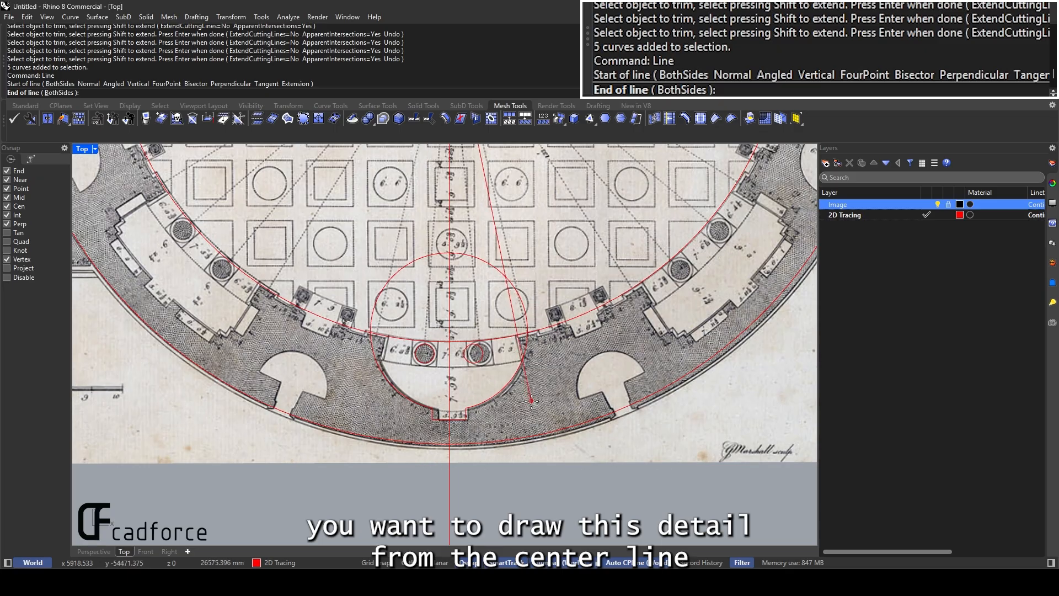
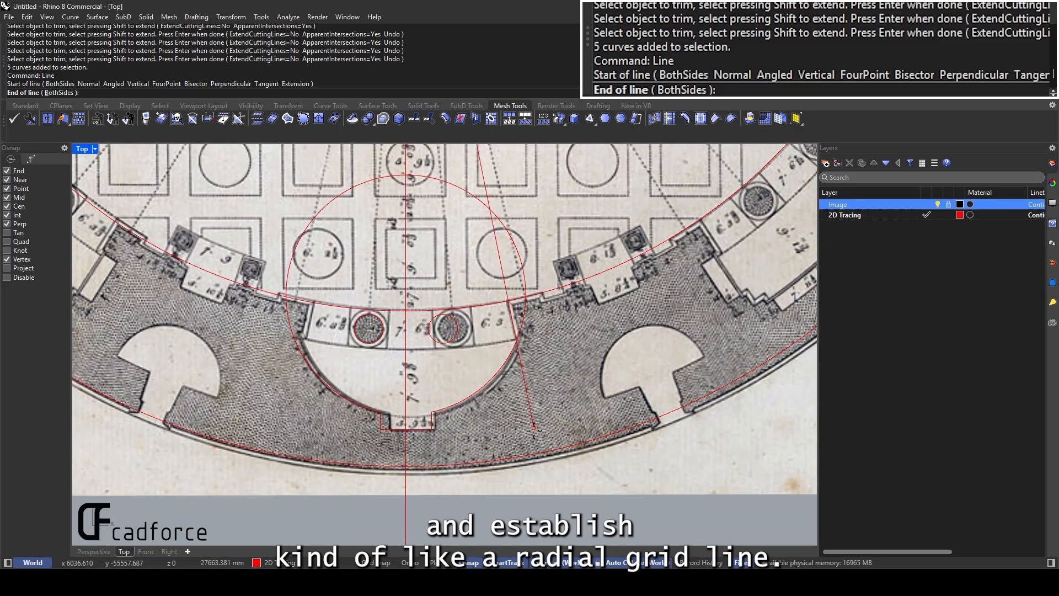
pyautogui.moveTo(544, 485); pyautogui.dragTo(530, 430, button='right')
pyautogui.click(545, 477)
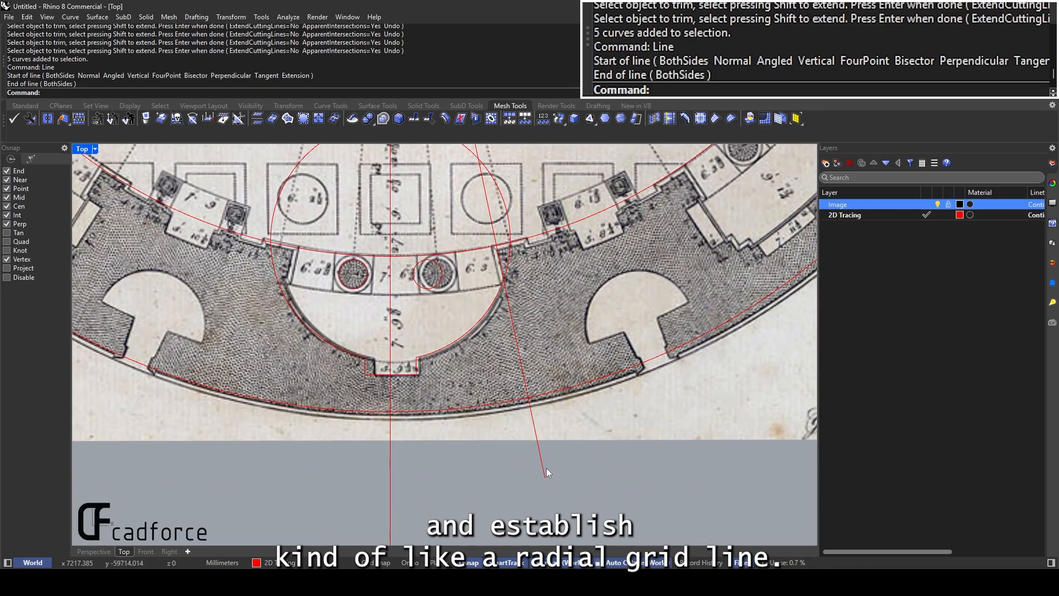
# Draw a second radial line from the rotunda's centre through the small wall step right of the niche, past the outer wall
pyautogui.click(543, 466)
pyautogui.scroll(-3, 529, 444)
pyautogui.scroll(-4, 490, 337)
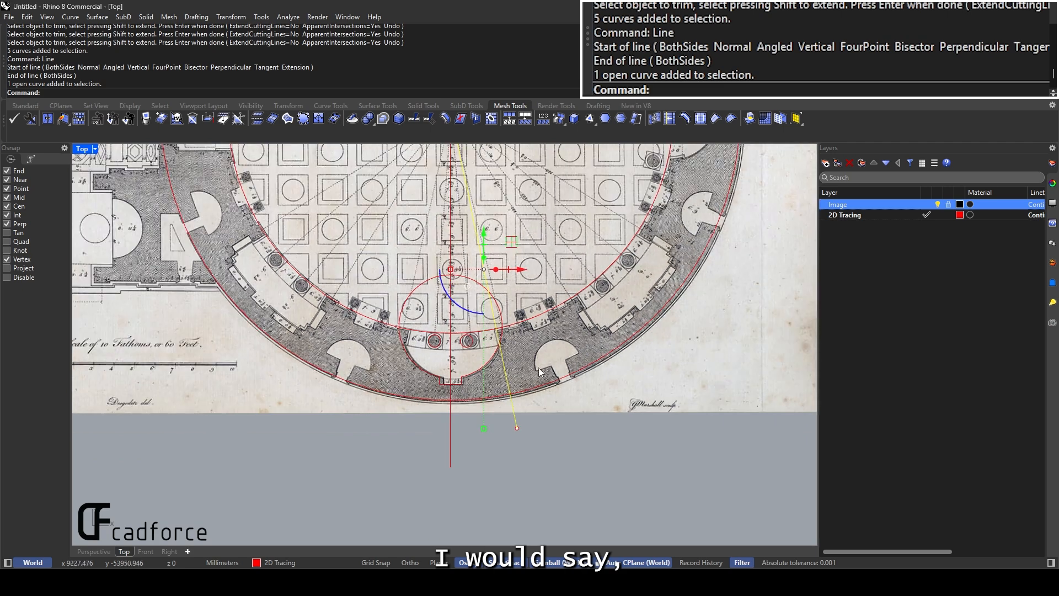
pyautogui.scroll(2, 538, 368)
pyautogui.rightClick(543, 374)
pyautogui.click(559, 386)
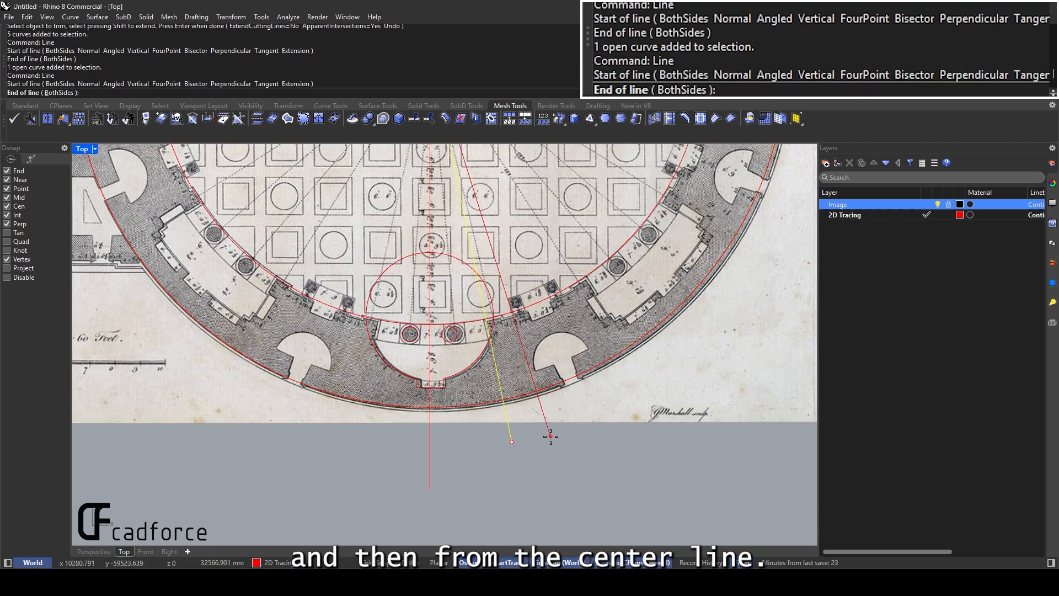
pyautogui.scroll(2, 549, 433)
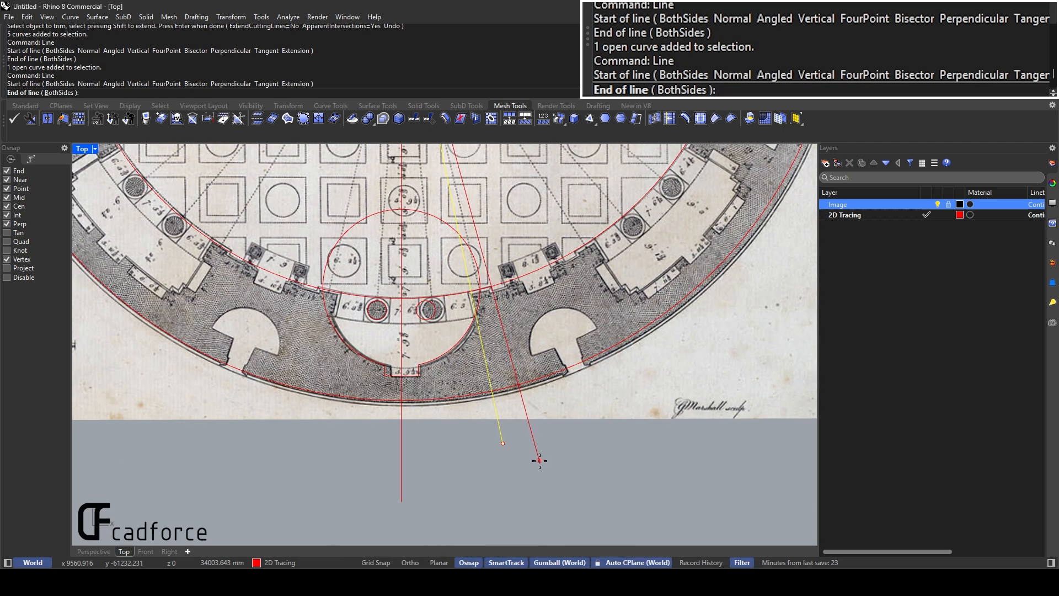
pyautogui.click(540, 460)
# Draw a third radial line from the rotunda's centre along the left side of the neighbouring alcove's left column, past the outer wall
pyautogui.scroll(4, 488, 291)
pyautogui.scroll(-2, 488, 293)
pyautogui.rightClick(516, 323)
pyautogui.click(578, 390)
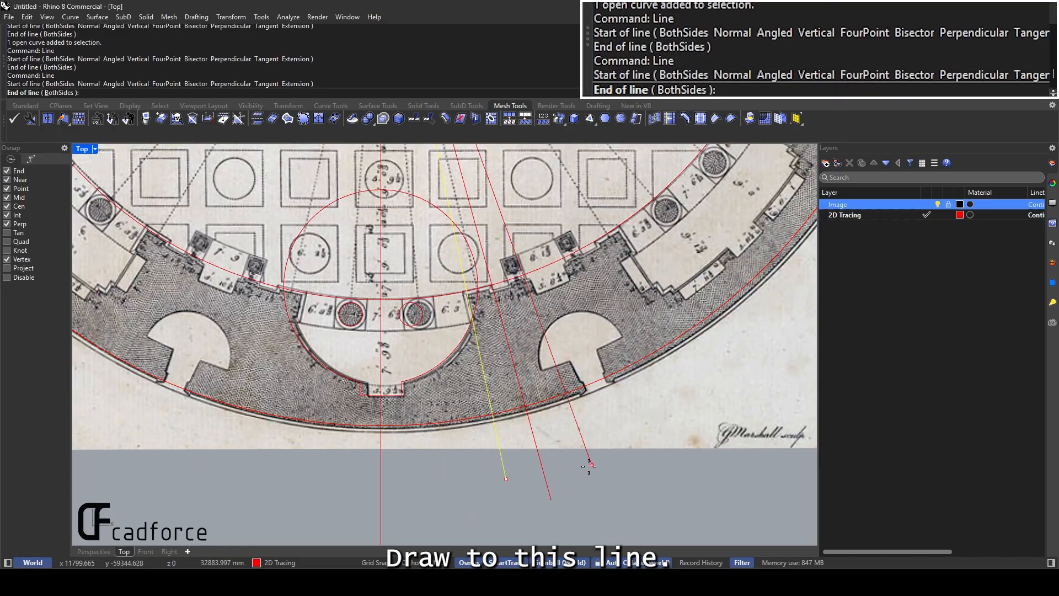
pyautogui.click(570, 483)
# Draw a radial line from the rotunda's centre along the right side of the alcove's right column, past the outer wall
pyautogui.rightClick(602, 397)
pyautogui.click(594, 382)
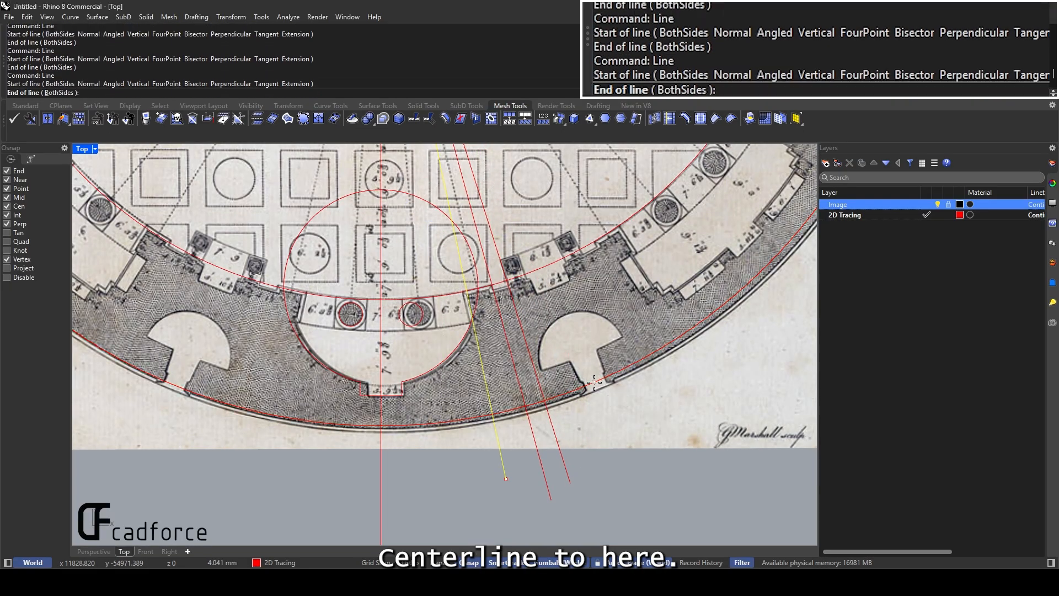
pyautogui.press('Escape')
pyautogui.rightClick(603, 356)
pyautogui.click(608, 375)
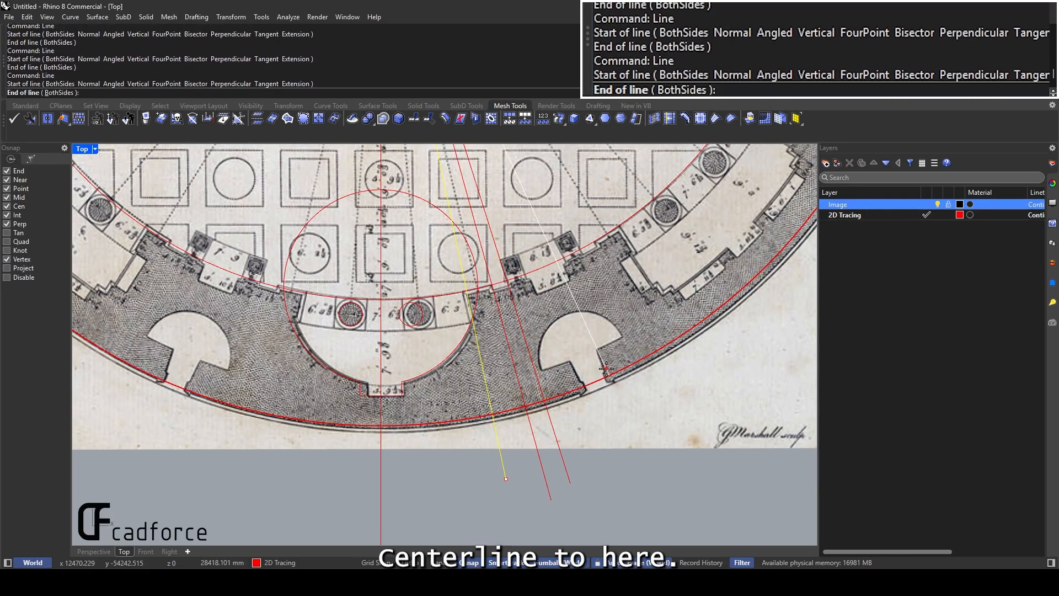
pyautogui.click(705, 476)
# Draw a radial centre line about 35,600 mm long from the rotunda's centre through the alcove's middle, past the outer wall
pyautogui.rightClick(602, 378)
pyautogui.click(607, 375)
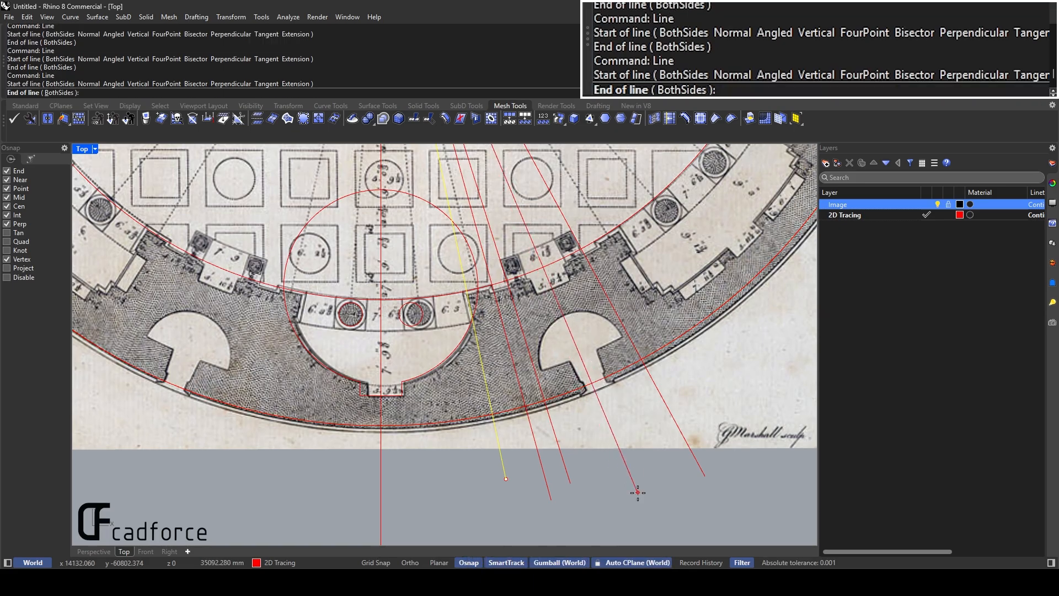
pyautogui.scroll(3, 572, 303)
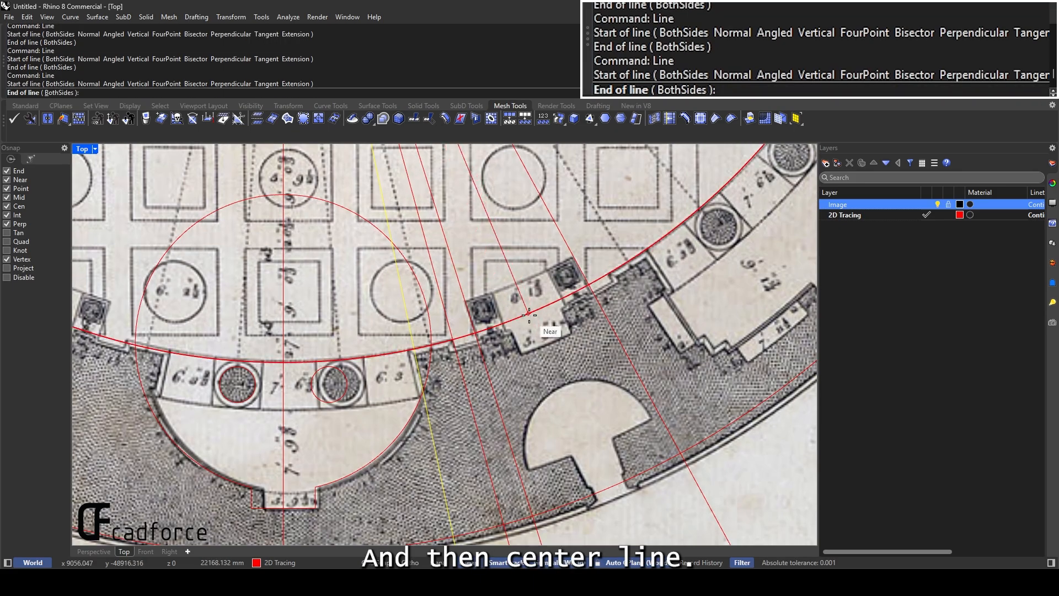
pyautogui.scroll(-3, 550, 345)
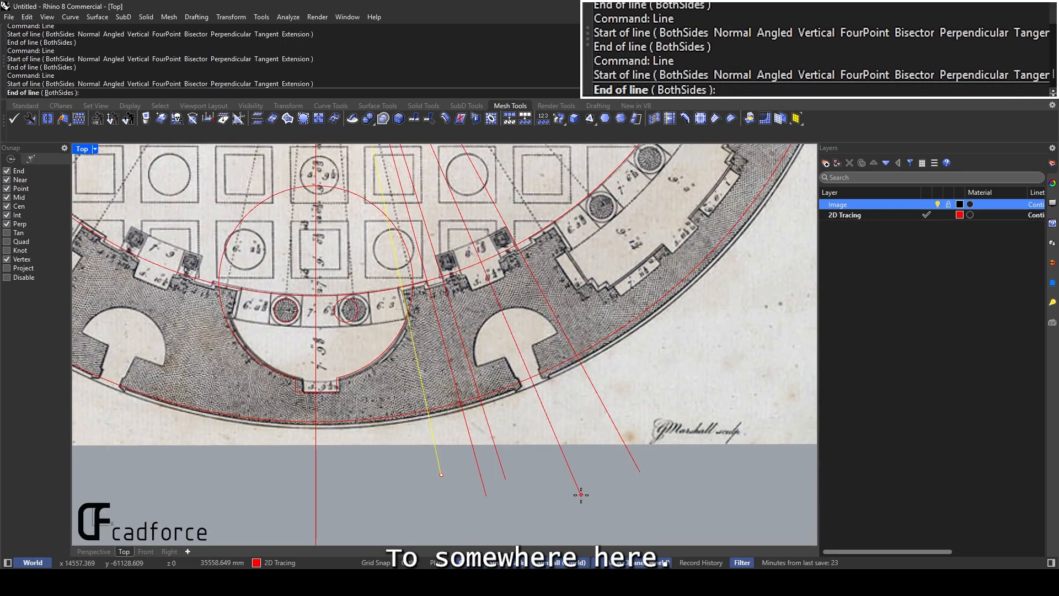
pyautogui.scroll(3, 580, 496)
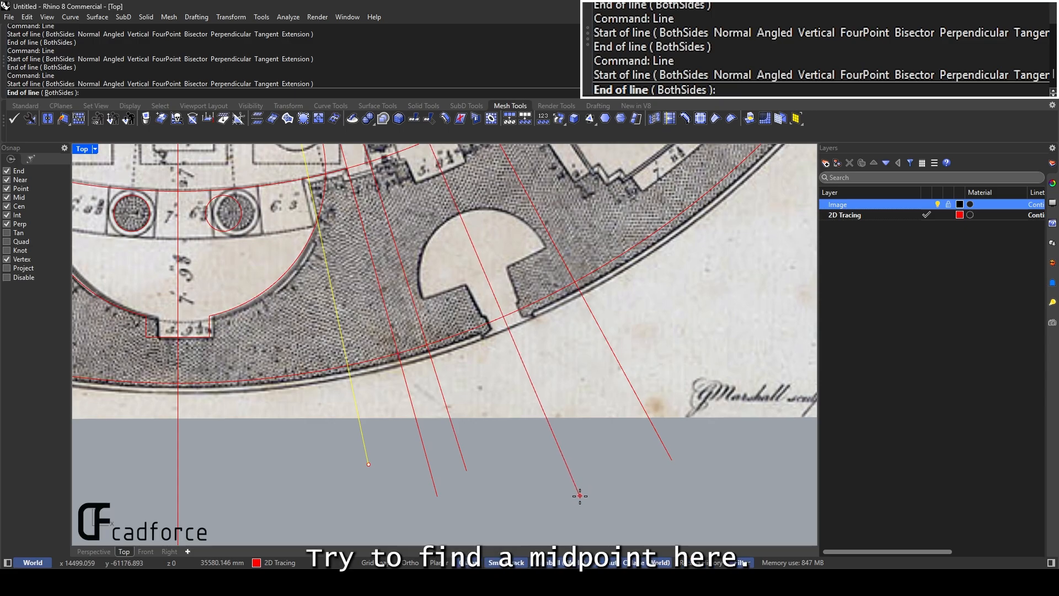
pyautogui.click(580, 495)
# Delete the radial line along the right side of the alcove's right column
pyautogui.scroll(-4, 521, 396)
pyautogui.moveTo(521, 396); pyautogui.dragTo(551, 423, button='right')
pyautogui.click(549, 280)
pyautogui.moveTo(551, 283); pyautogui.dragTo(574, 346, button='right')
pyautogui.press('Delete')
# Mirror the radial line beside the alcove's left column across the alcove's centre line, keeping the original
pyautogui.click(474, 324)
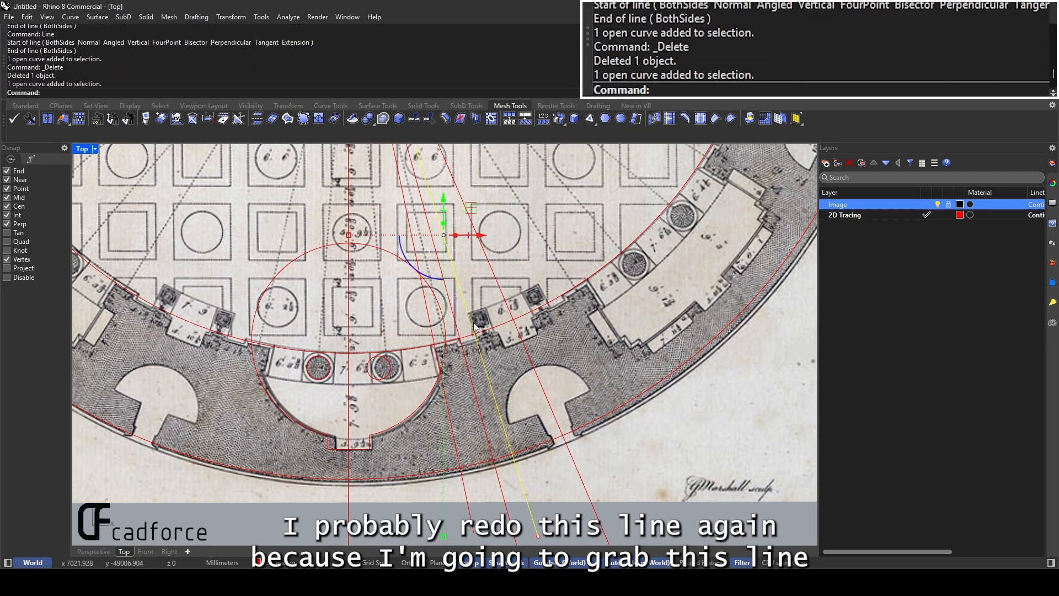
pyautogui.write('Mirror')
pyautogui.press('Return')
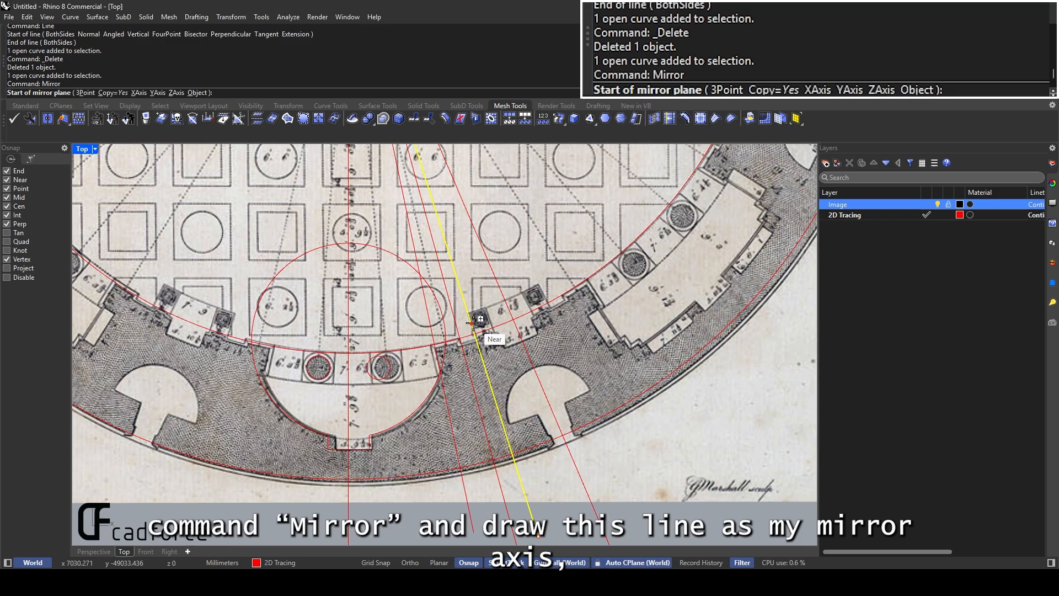
pyautogui.click(468, 210)
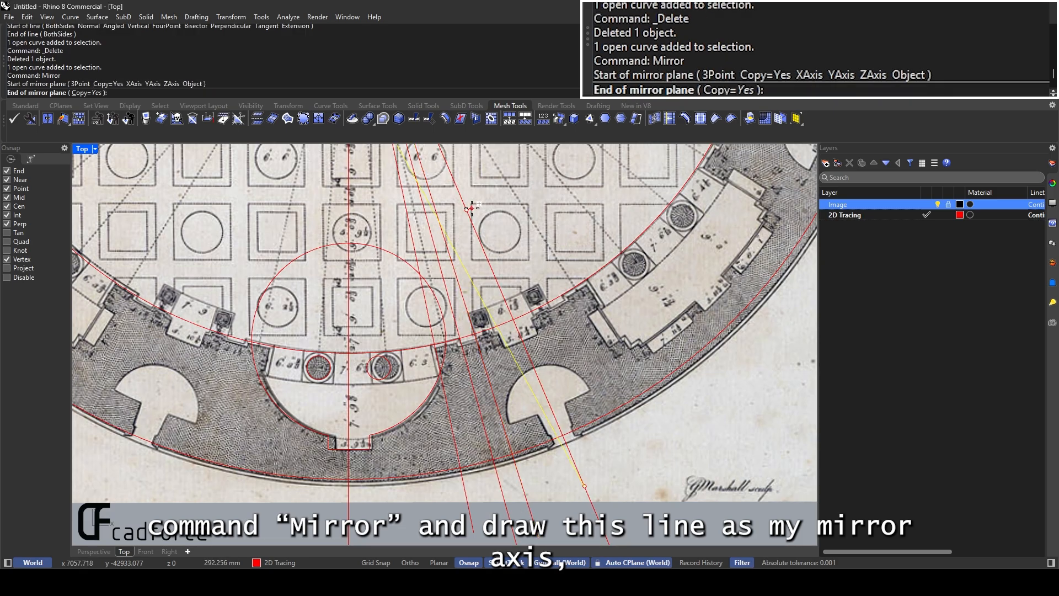
pyautogui.click(505, 296)
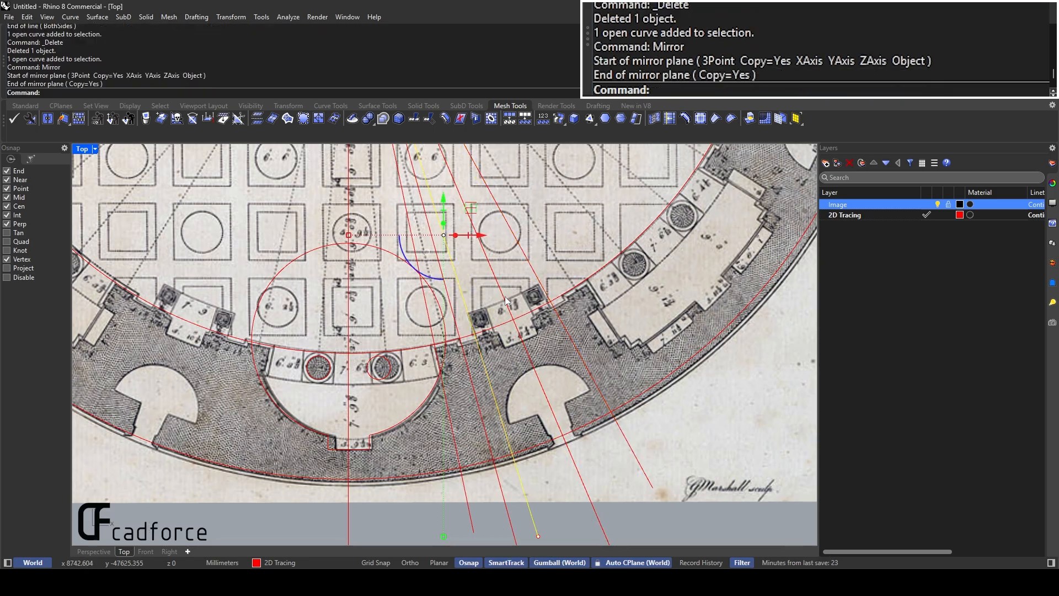
# Check both column lines against the plan, then delete the alcove's centre line and the mirrored line at the right column
pyautogui.scroll(3, 528, 280)
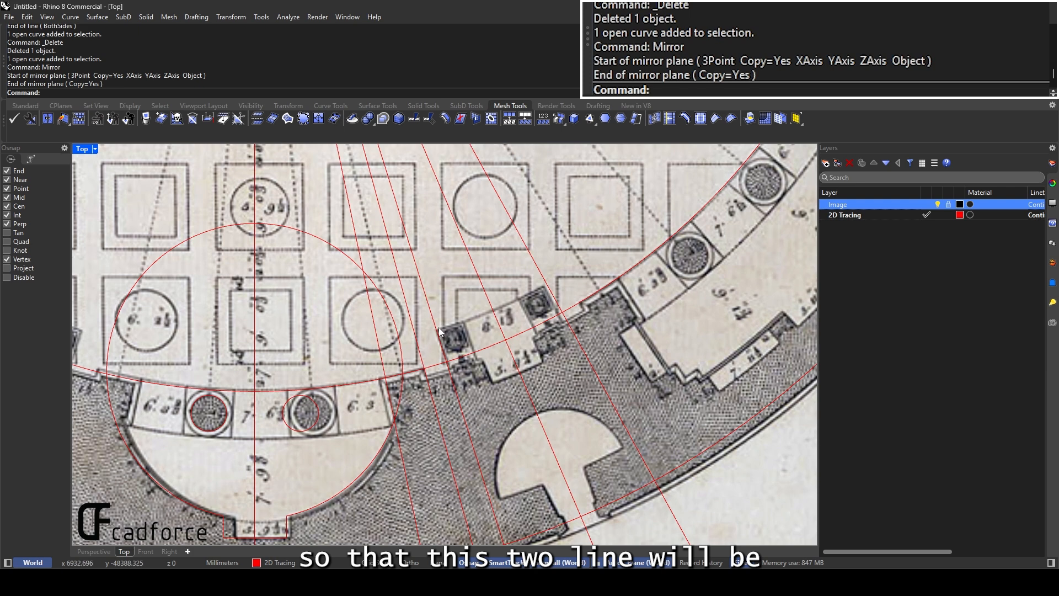
pyautogui.click(437, 331)
pyautogui.keyDown('shift'); pyautogui.click(547, 291); pyautogui.keyUp('shift')
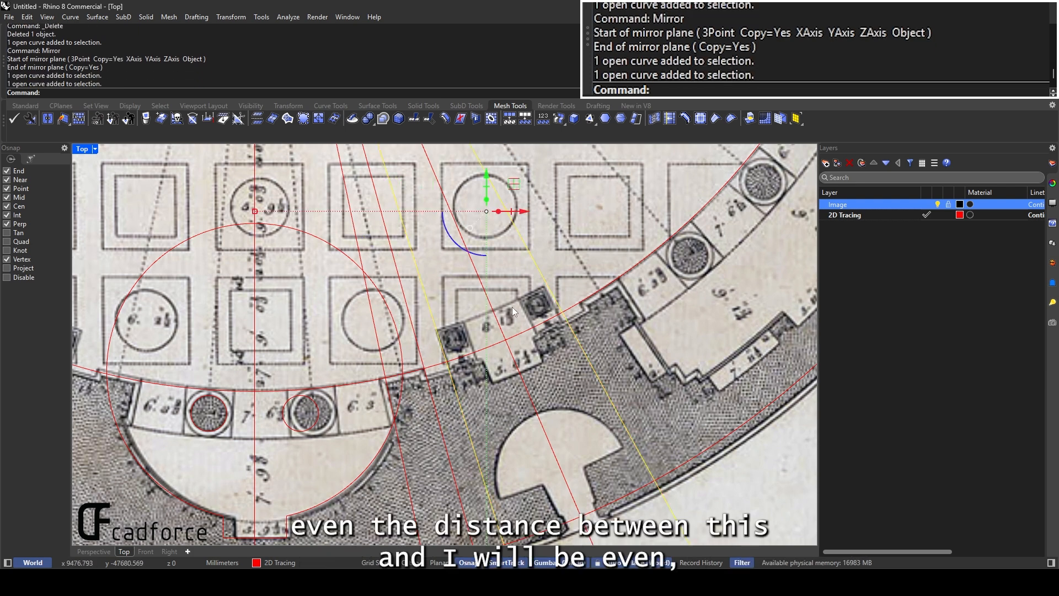
pyautogui.press('Escape')
pyautogui.scroll(4, 541, 300)
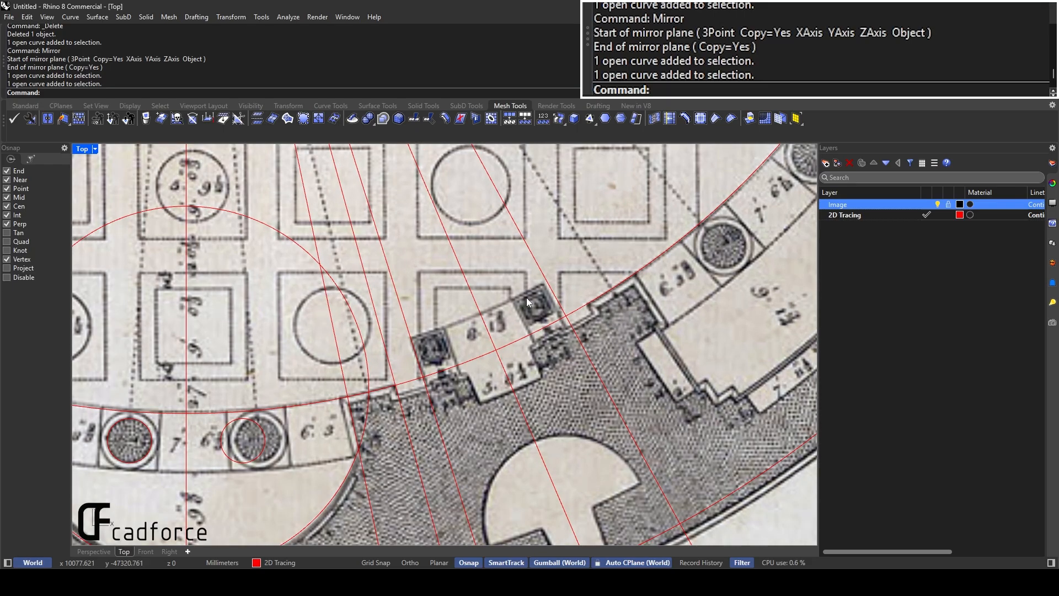
pyautogui.scroll(-5, 537, 296)
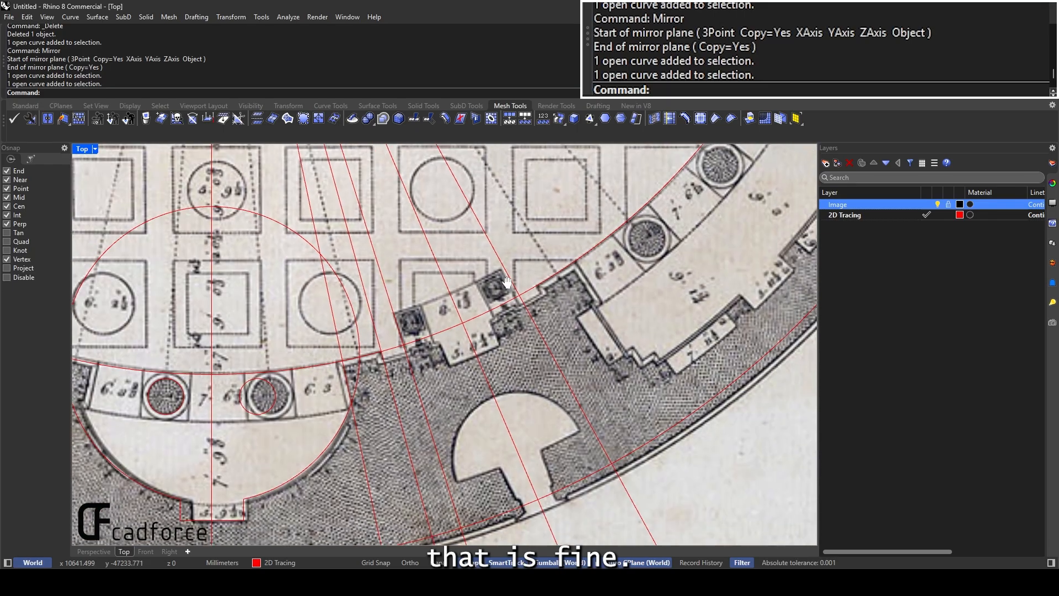
pyautogui.click(487, 326)
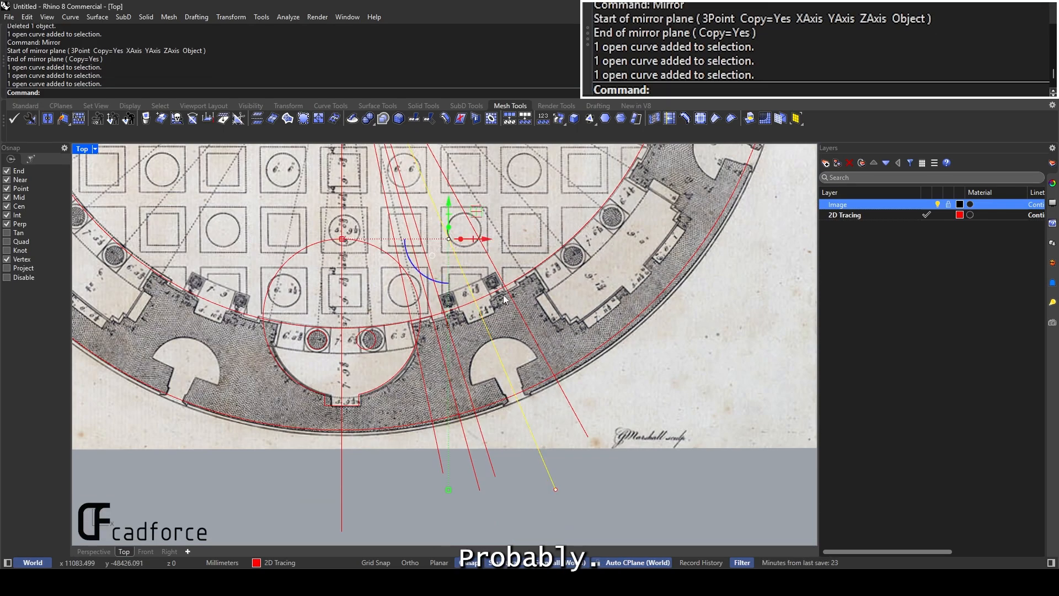
pyautogui.press('Delete')
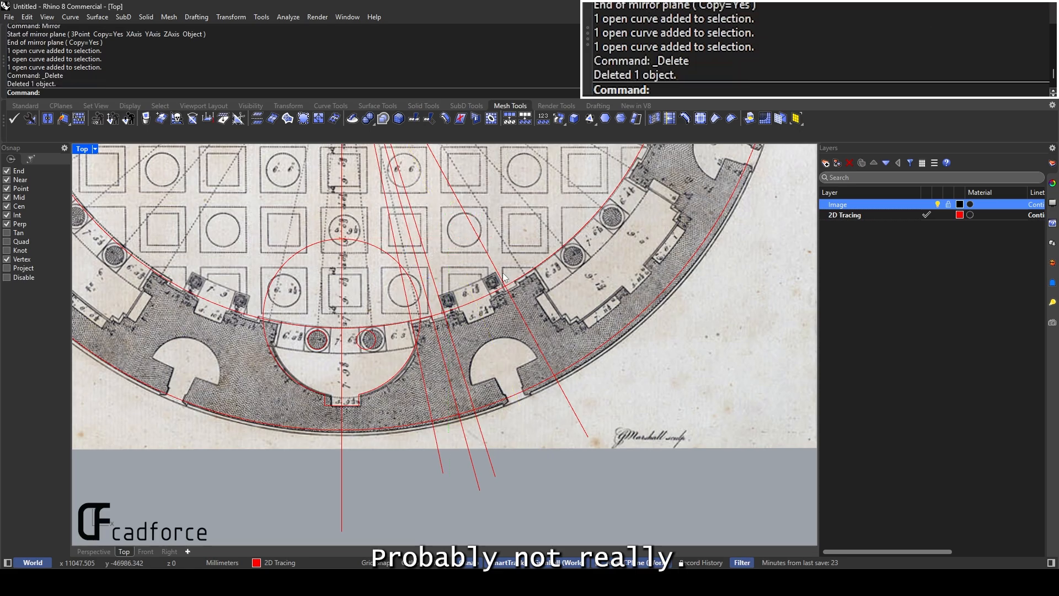
pyautogui.click(503, 274)
pyautogui.press('Delete')
# Draw a radial line about 33,400 mm long from the rotunda's centre along the right side of the alcove's right column
pyautogui.write('Lki')
pyautogui.press('Escape')
pyautogui.write('Line')
pyautogui.press('Return')
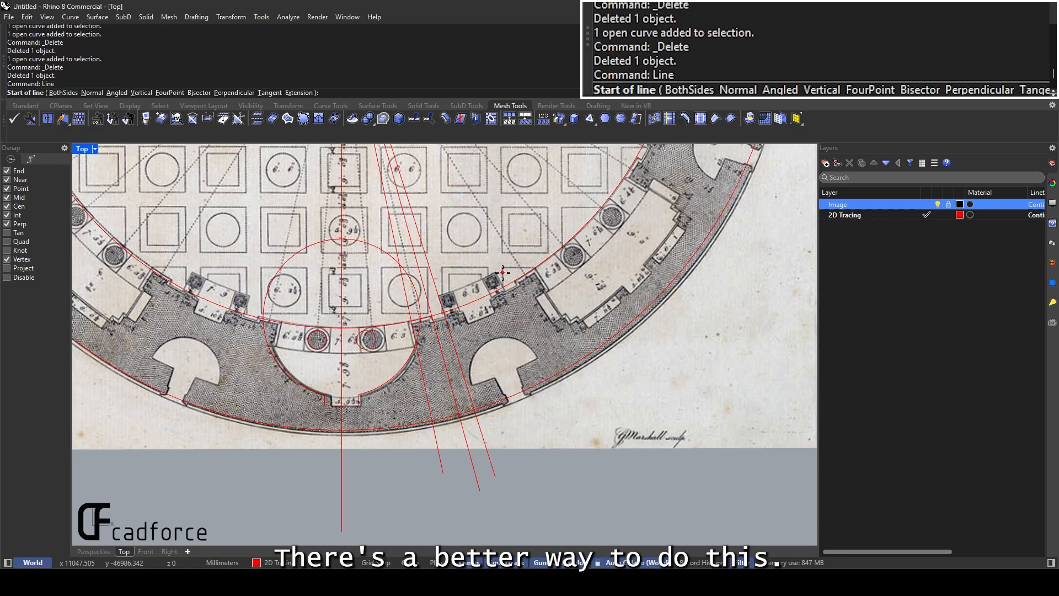
pyautogui.click(505, 284)
pyautogui.scroll(-3, 487, 270)
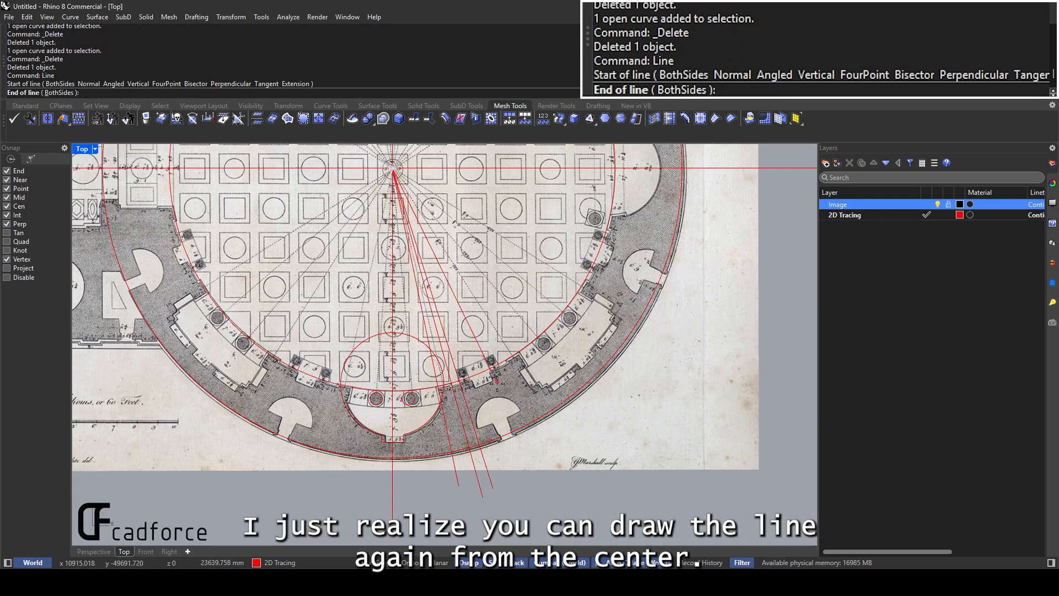
pyautogui.scroll(5, 538, 457)
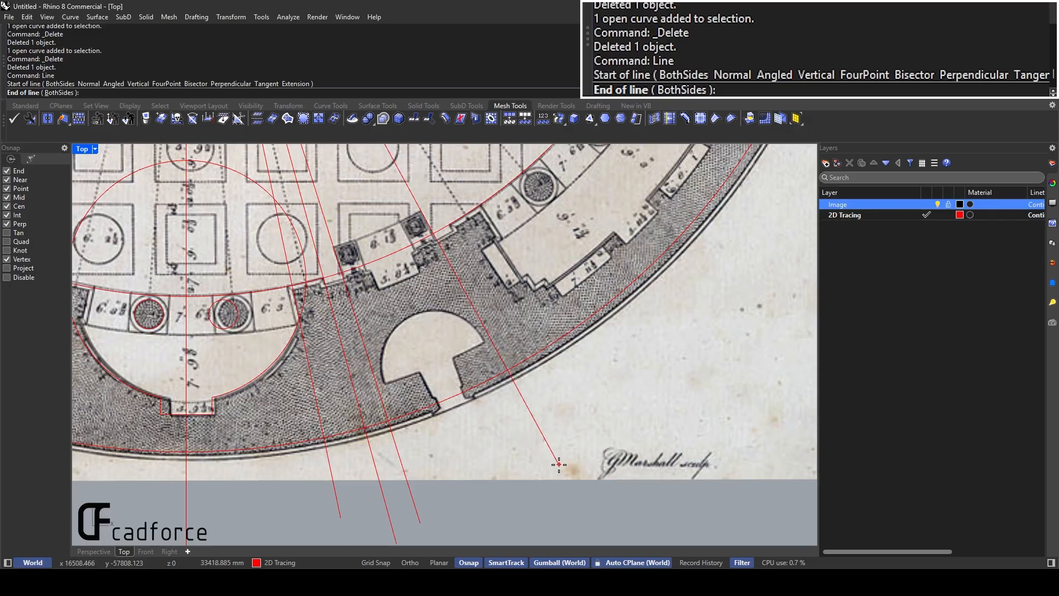
pyautogui.click(558, 464)
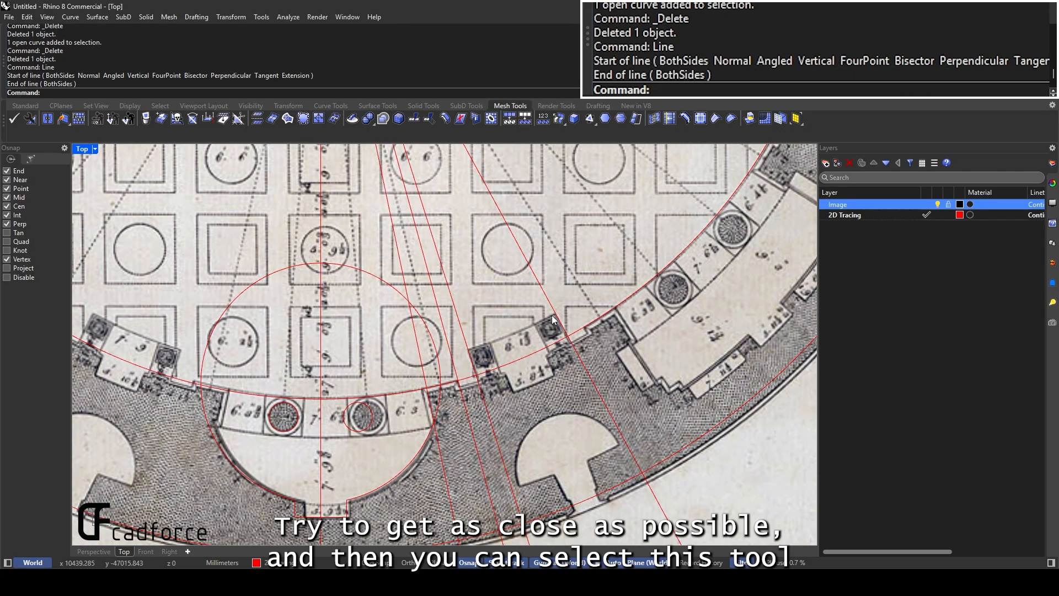
# Start TweenCurves between the radial lines on the alcove's outer left and outer right sides, with the number of curves set to 1
pyautogui.click(555, 319)
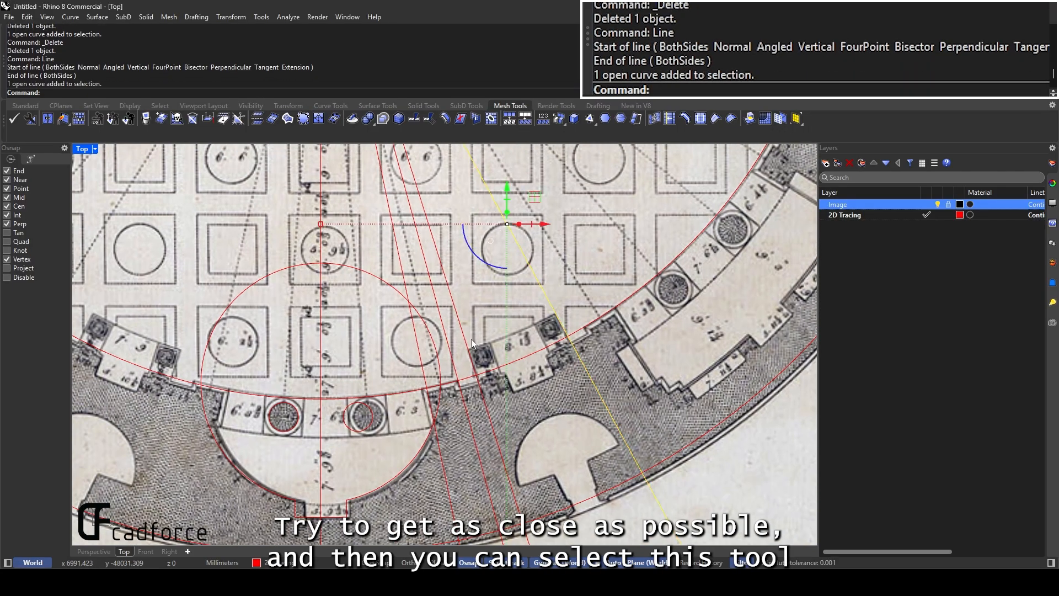
pyautogui.click(473, 342)
pyautogui.write('Twen')
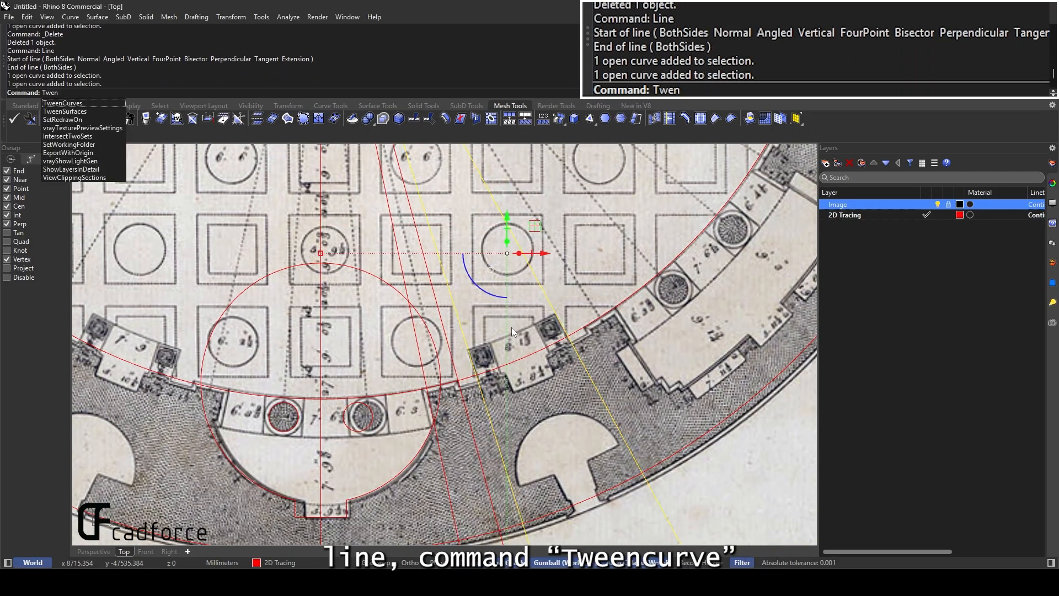
pyautogui.press('Return')
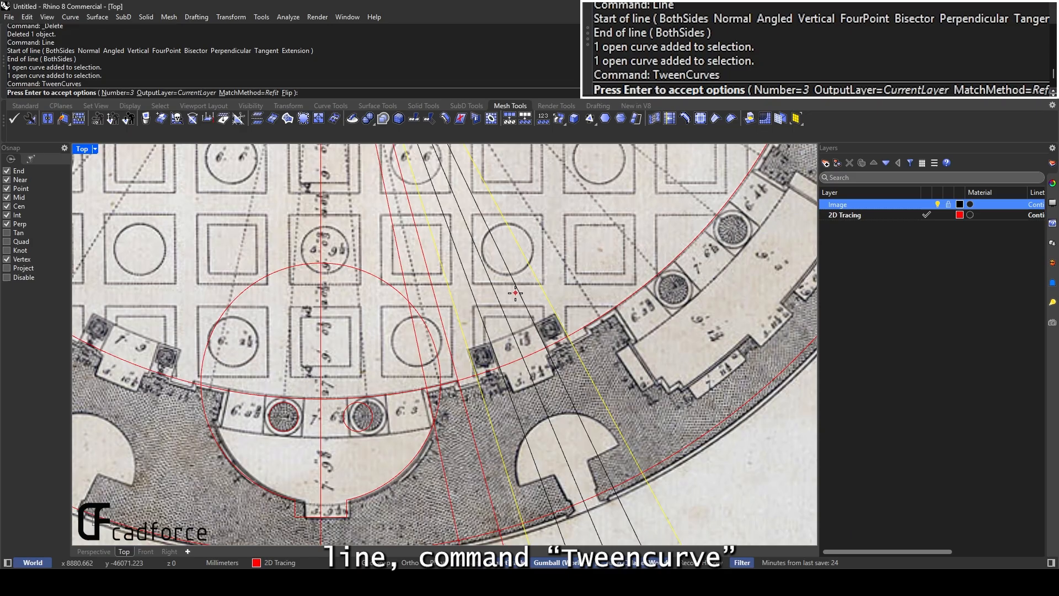
pyautogui.click(113, 93)
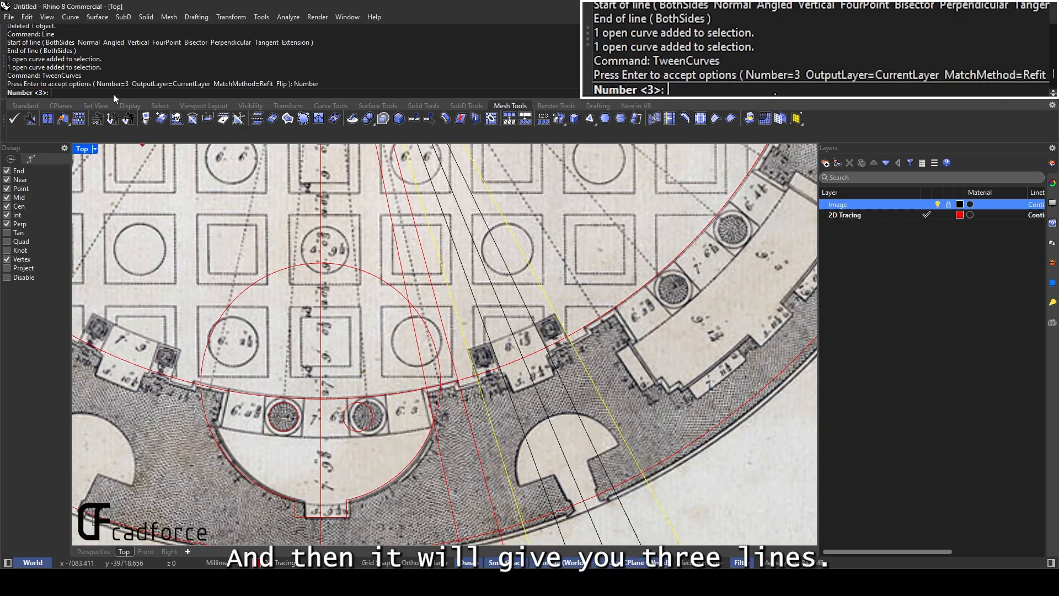
pyautogui.write('1')
pyautogui.press('Return')
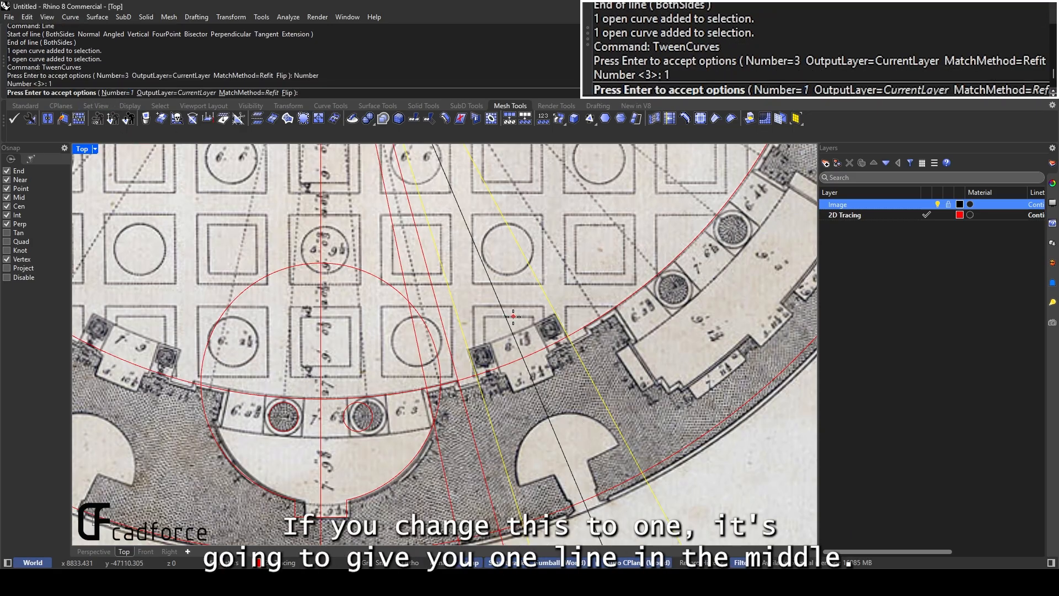
# Check the tween preview against the plan and accept the single midline between the two reference lines
pyautogui.scroll(-5, 499, 319)
pyautogui.scroll(5, 473, 255)
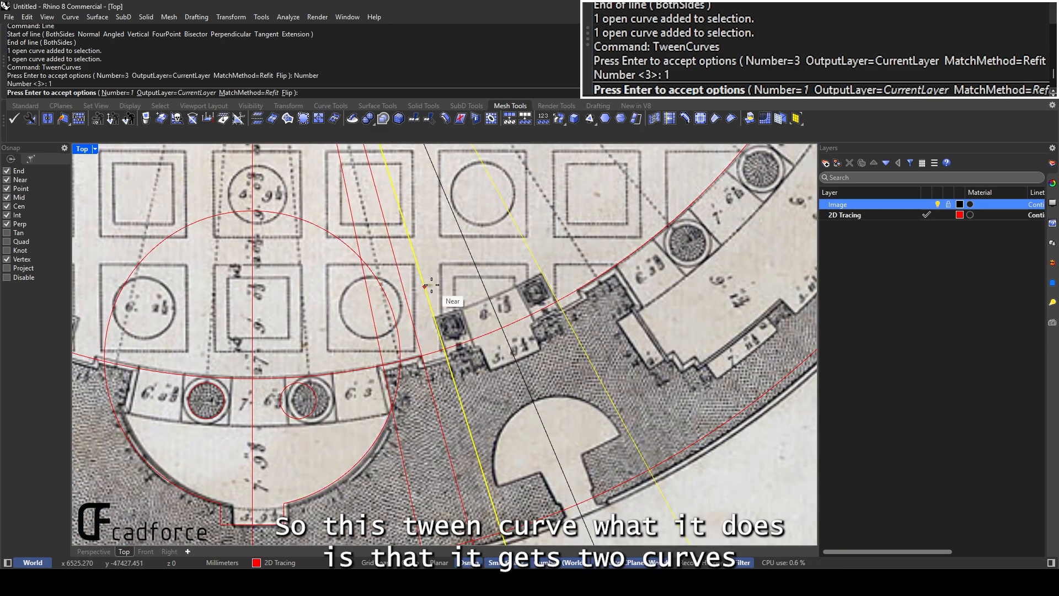
pyautogui.scroll(-4, 472, 276)
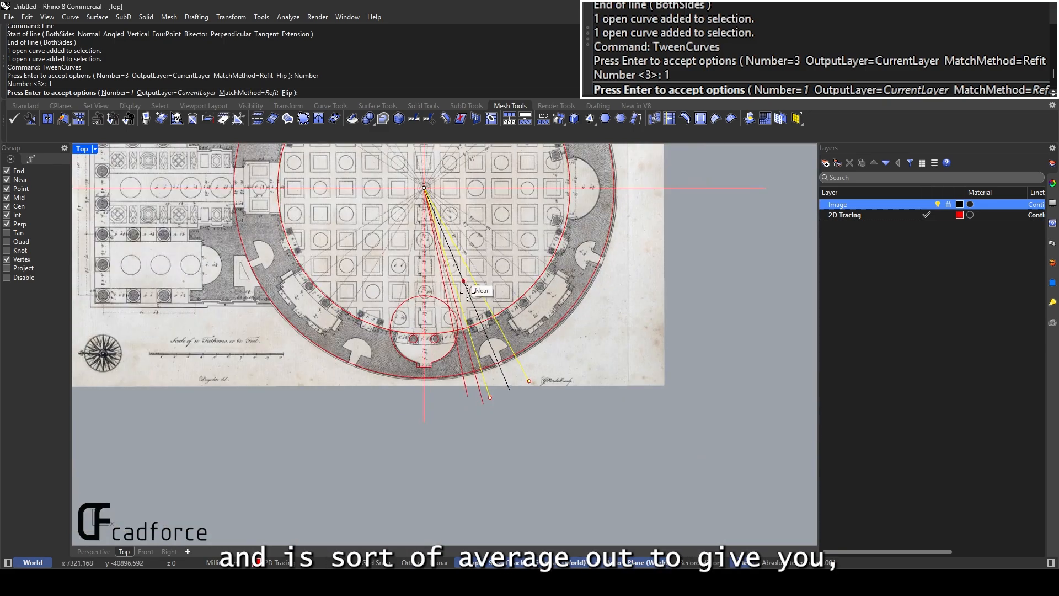
pyautogui.scroll(4, 463, 278)
pyautogui.scroll(-6, 433, 238)
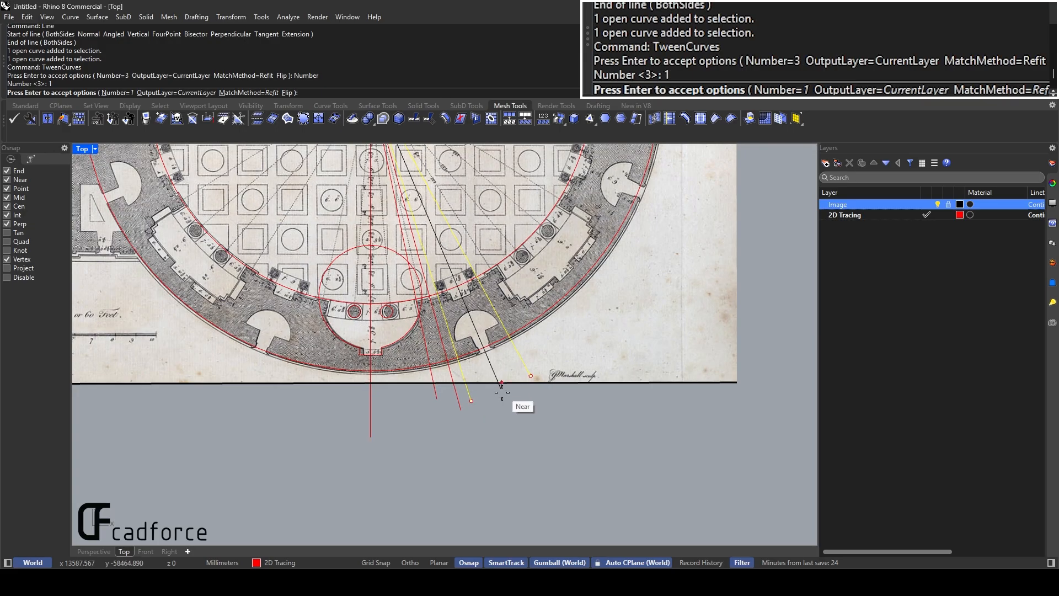
pyautogui.moveTo(501, 389); pyautogui.dragTo(504, 421, button='right')
pyautogui.scroll(2, 447, 265)
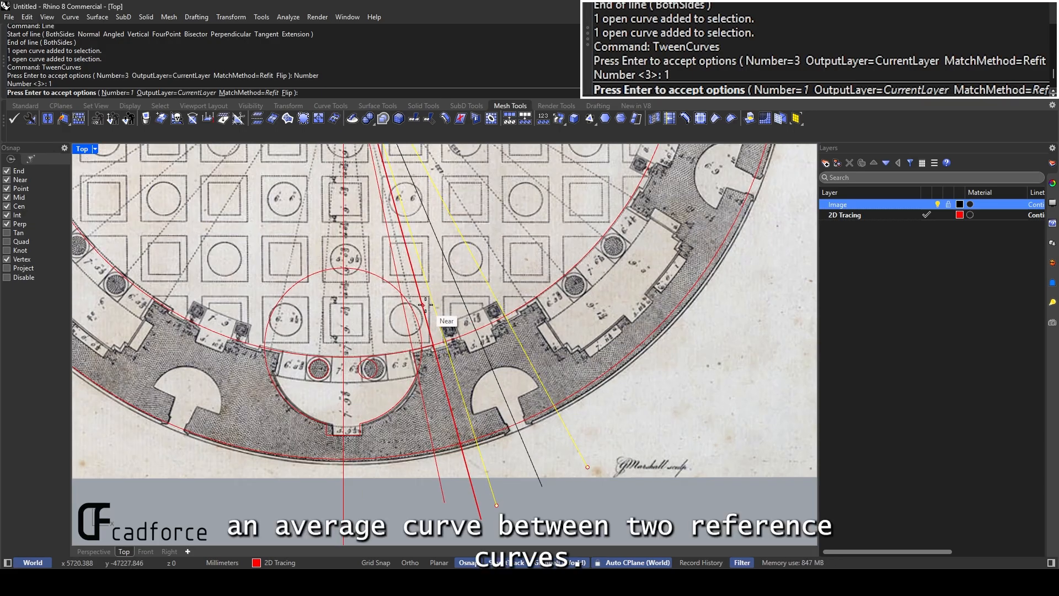
pyautogui.scroll(2, 473, 294)
pyautogui.press('Return')
pyautogui.click(461, 314)
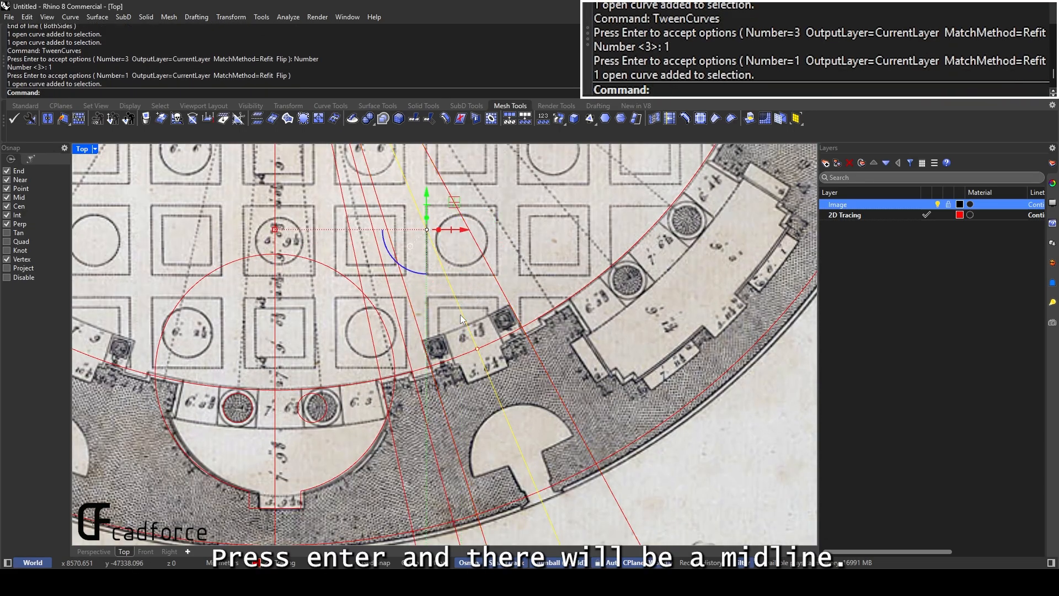
pyautogui.moveTo(515, 374); pyautogui.dragTo(483, 308, button='right')
pyautogui.scroll(-8, 488, 311)
pyautogui.press('Escape')
# Draw a radial line from the rotunda's centre along the right side of the alcove's left column, past the outer wall
pyautogui.scroll(13, 466, 292)
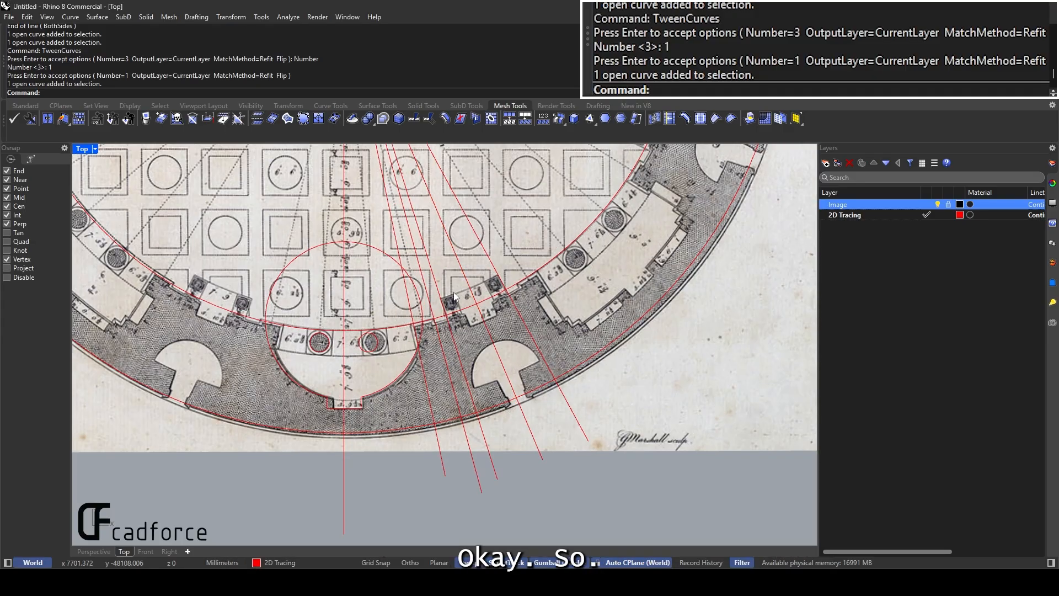
pyautogui.scroll(2, 445, 296)
pyautogui.scroll(-5, 446, 295)
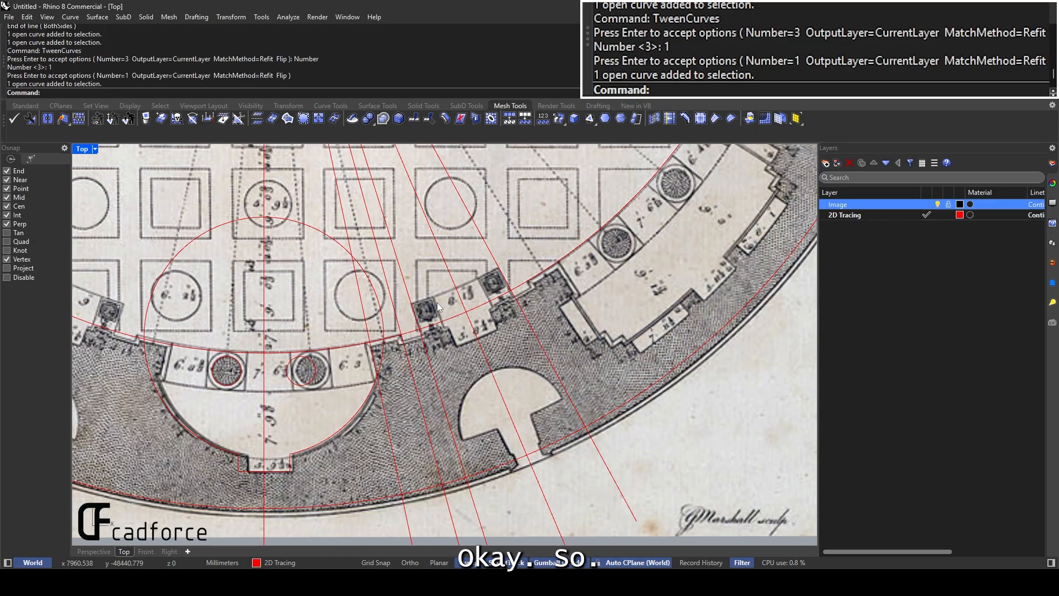
pyautogui.scroll(3, 438, 302)
pyautogui.write('Line')
pyautogui.press('Return')
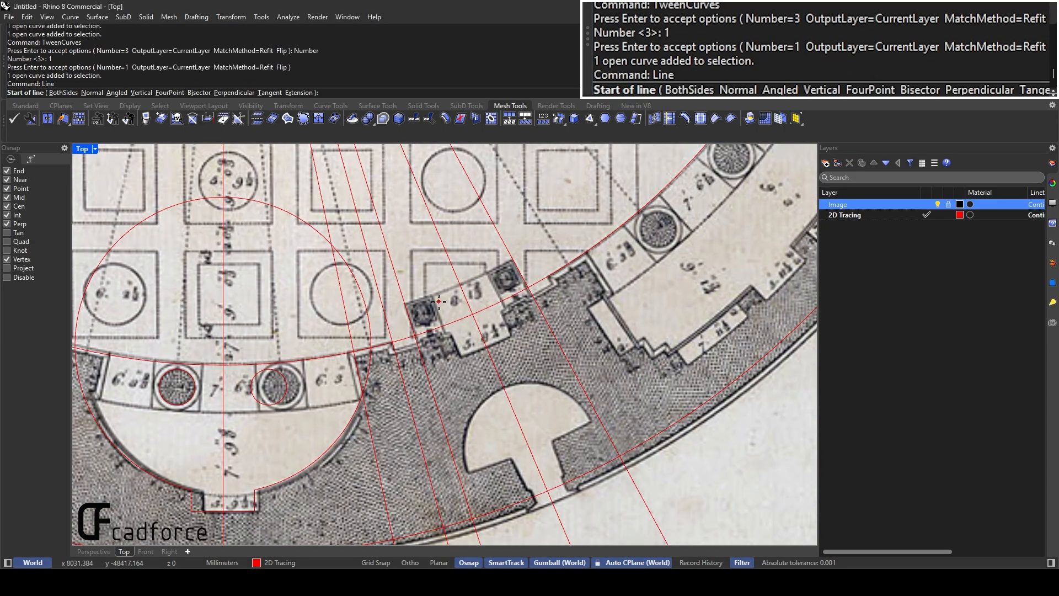
pyautogui.scroll(-6, 439, 303)
pyautogui.click(513, 393)
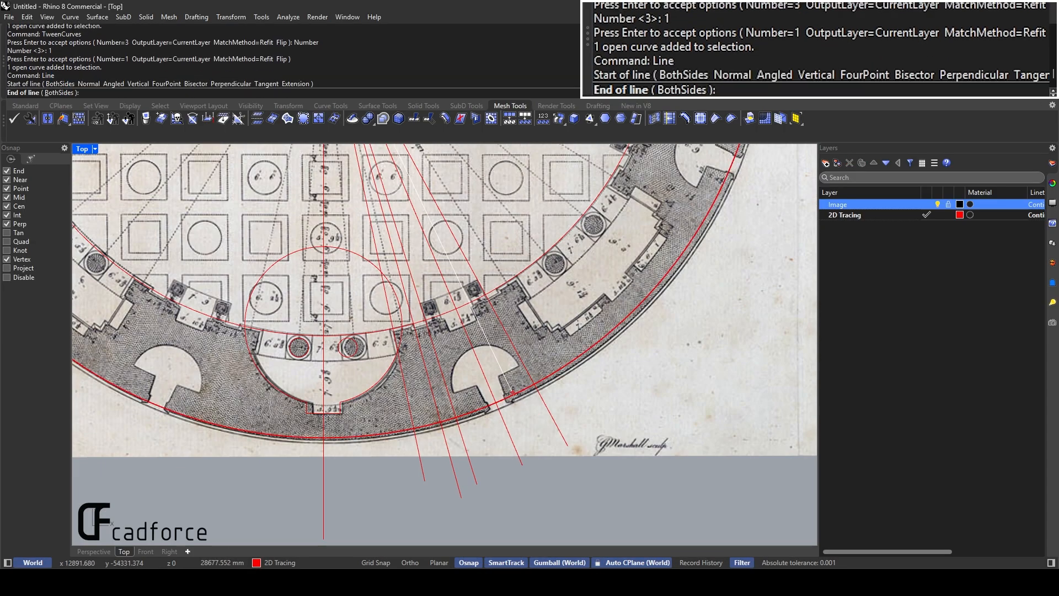
pyautogui.click(501, 480)
# Mirror the line on the left column's inner side across the alcove's midline, keeping the original
pyautogui.write('Mirror')
pyautogui.press('Return')
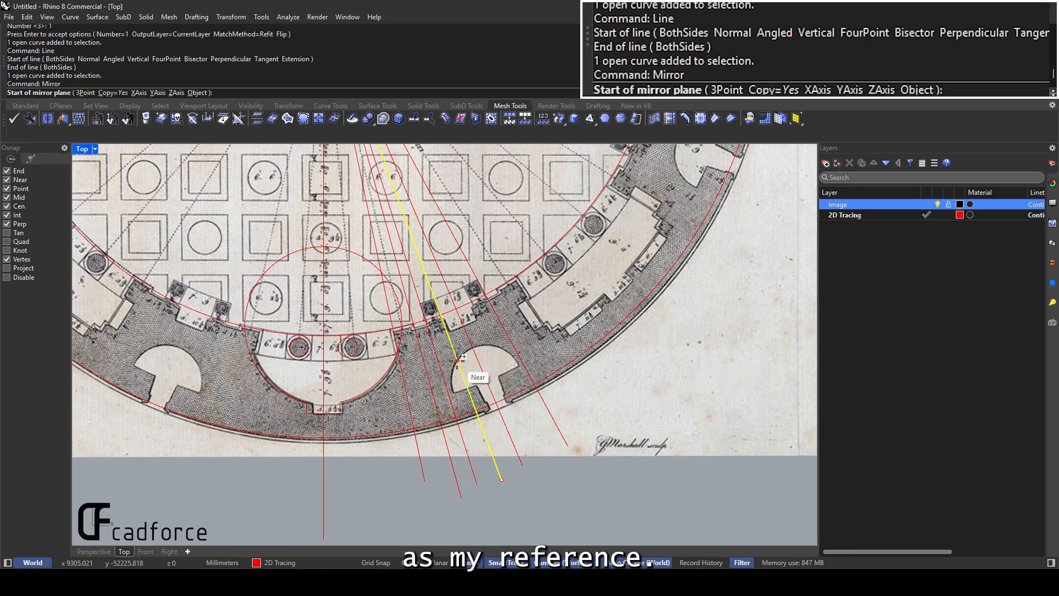
pyautogui.scroll(4, 462, 329)
pyautogui.click(431, 243)
pyautogui.click(483, 365)
pyautogui.moveTo(487, 285); pyautogui.dragTo(573, 312, button='right')
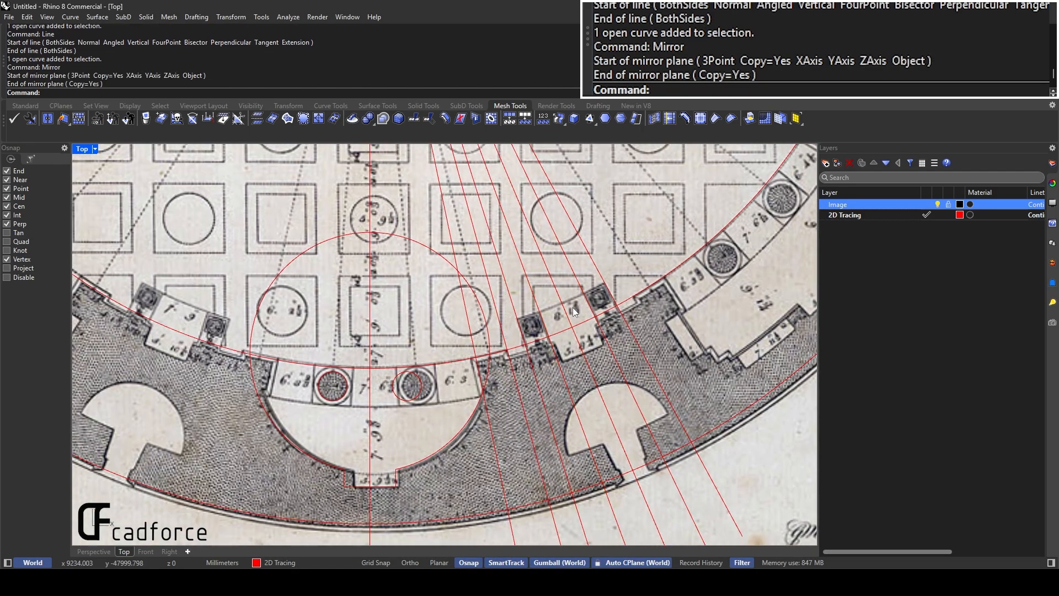
pyautogui.scroll(5, 574, 306)
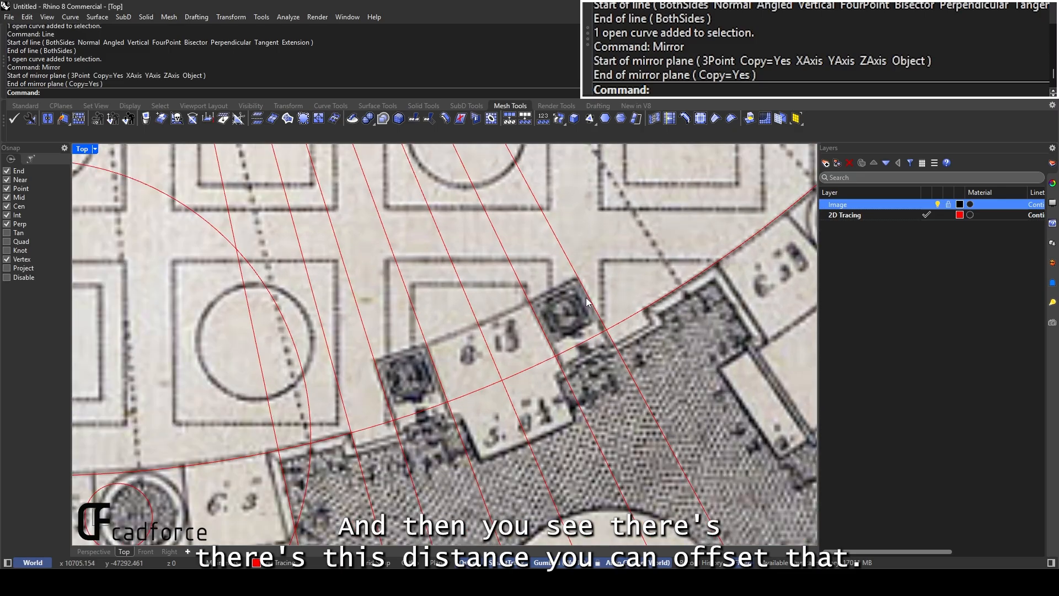
# Offset the inner wall circle inward by about 1131 mm, picking the distance up to the alcove columns' front edge
pyautogui.click(596, 335)
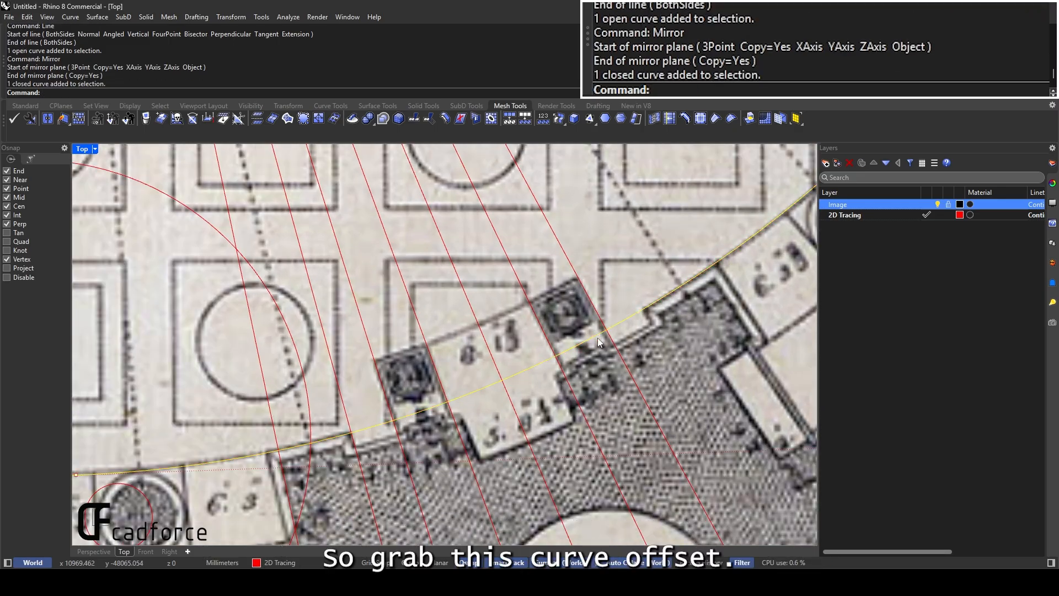
pyautogui.scroll(-4, 489, 319)
pyautogui.scroll(3, 534, 333)
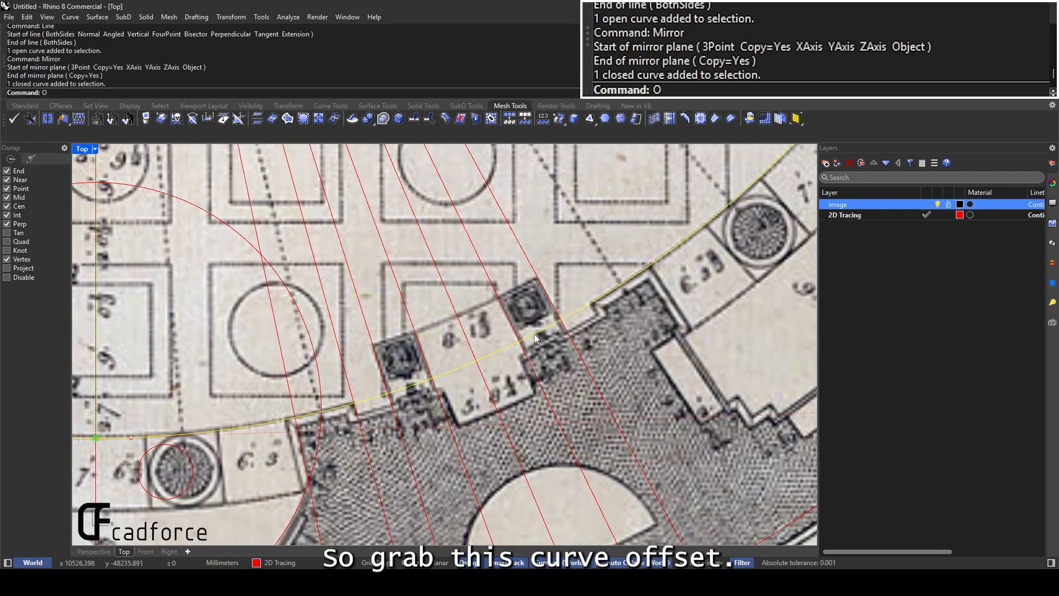
pyautogui.write('ffset')
pyautogui.press('Return')
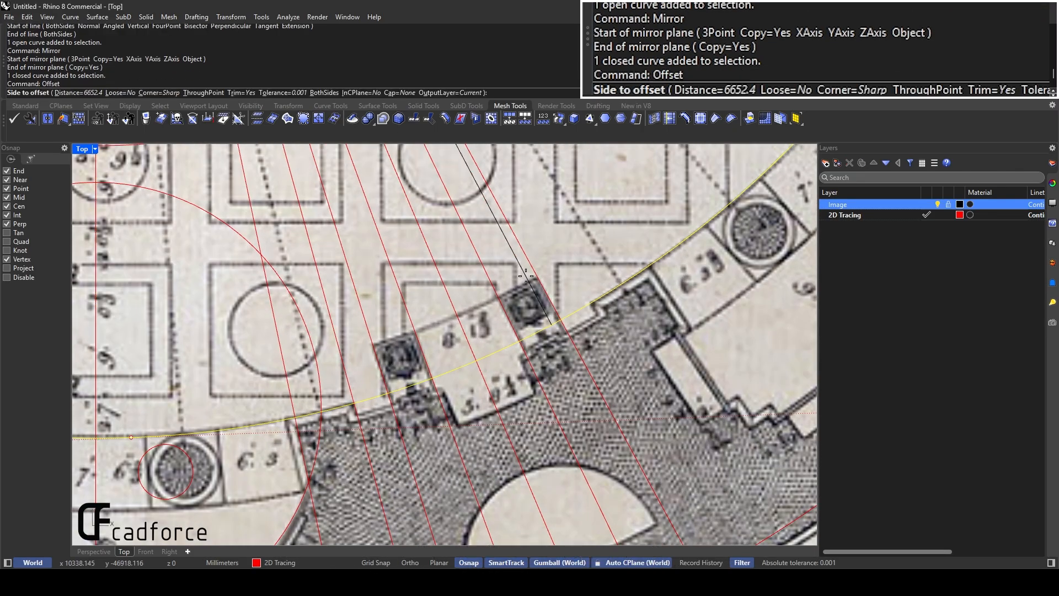
pyautogui.click(74, 93)
pyautogui.click(560, 319)
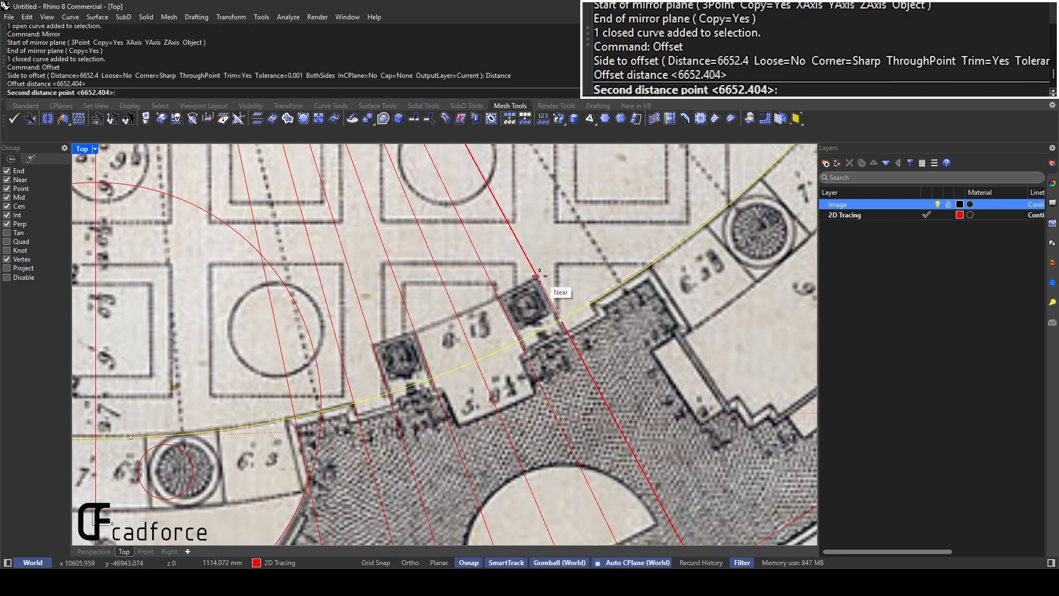
pyautogui.click(538, 275)
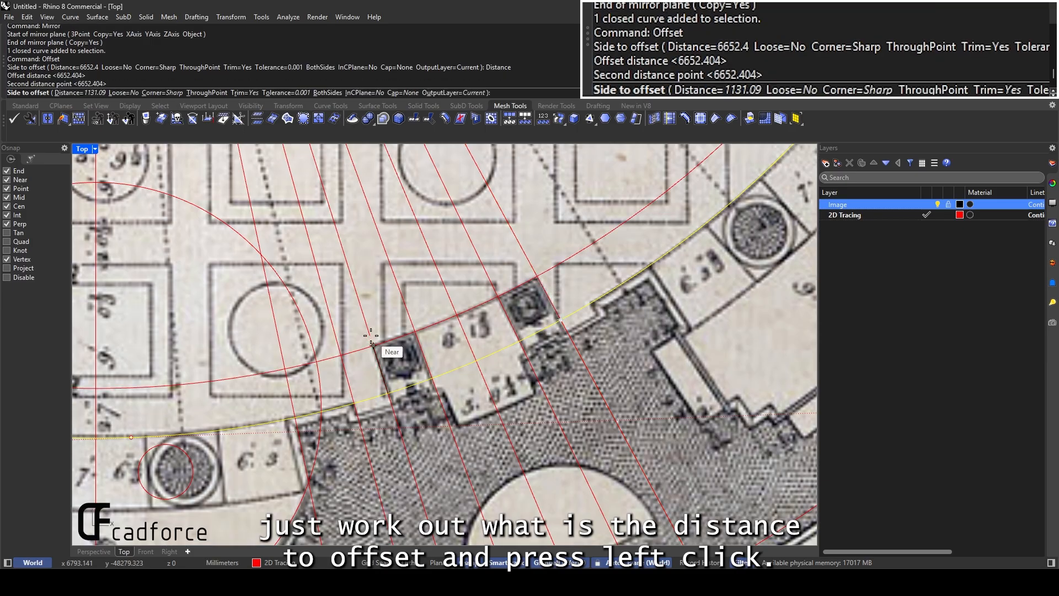
pyautogui.click(578, 252)
pyautogui.scroll(-5, 578, 252)
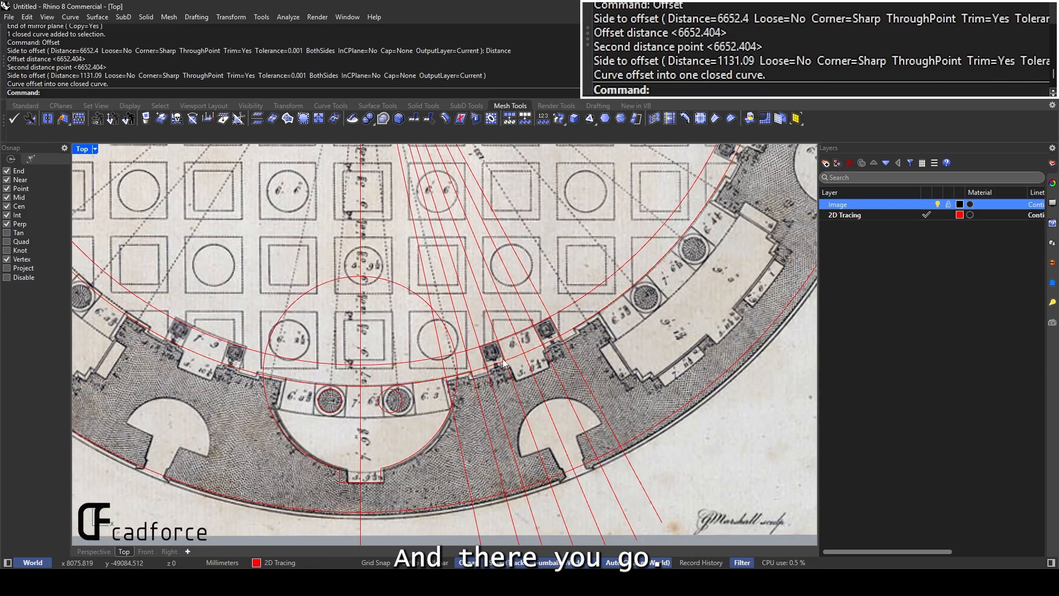
# Offset the circle along the columns' front edge outward by about 864 mm, picking the distance from the left column's depth
pyautogui.scroll(5, 472, 396)
pyautogui.click(515, 304)
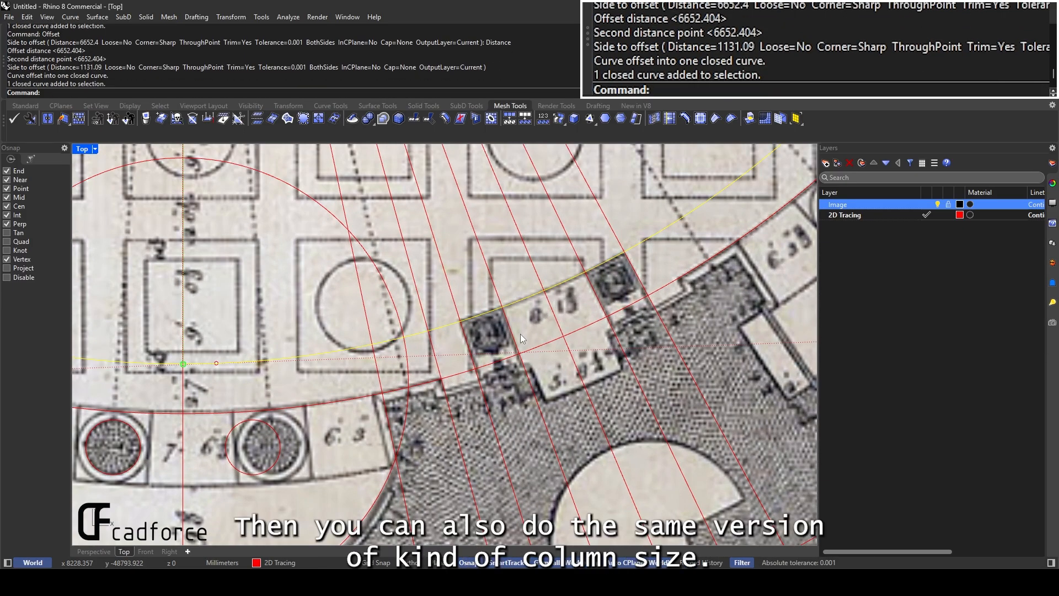
pyautogui.press('Return')
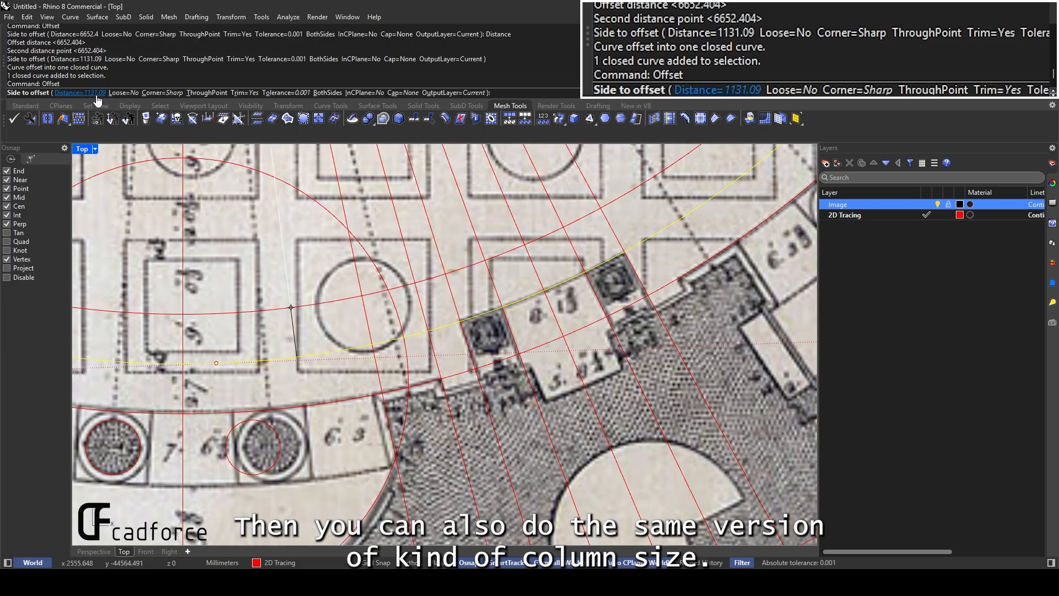
pyautogui.click(70, 92)
pyautogui.click(462, 323)
pyautogui.scroll(3, 485, 302)
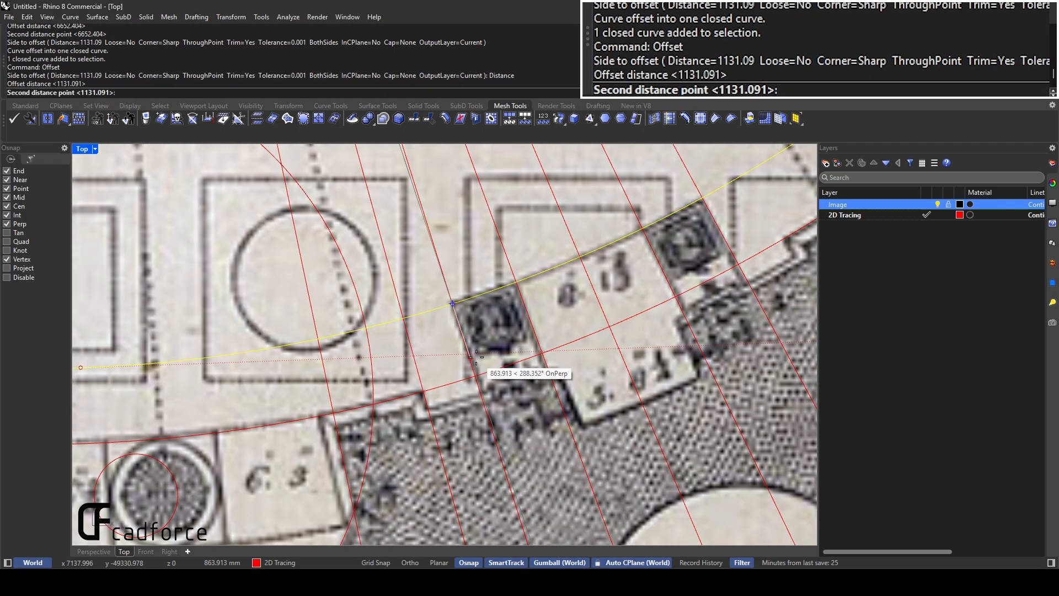
pyautogui.click(502, 336)
pyautogui.click(513, 358)
pyautogui.scroll(-5, 513, 358)
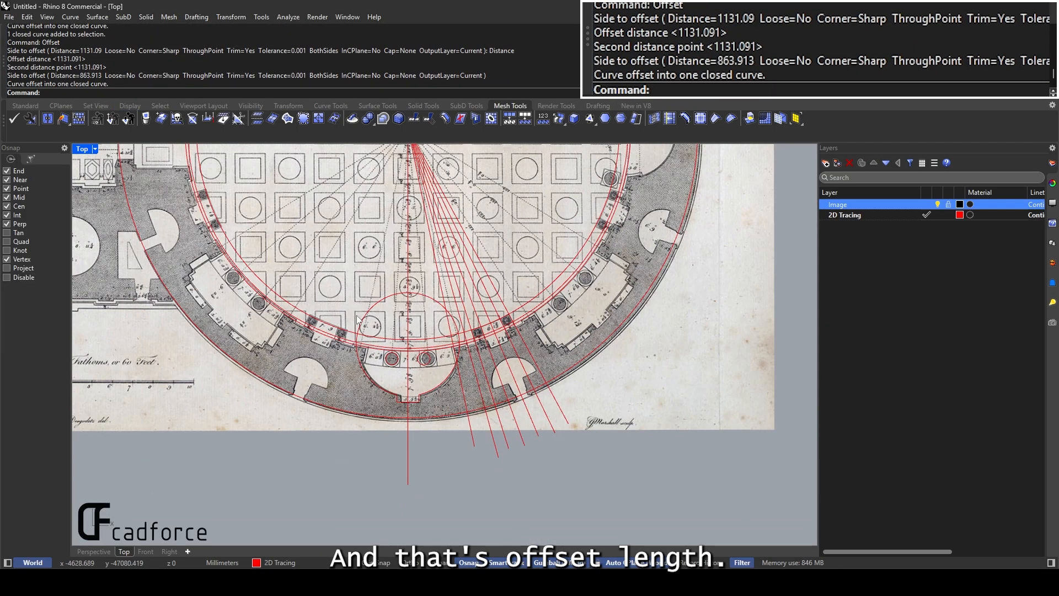
# Examine the traced circles and radial lines around the alcove and the adjoining semicircular niche against the plan
pyautogui.scroll(3, 485, 323)
pyautogui.scroll(-2, 484, 323)
pyautogui.moveTo(521, 390); pyautogui.dragTo(440, 375, button='right')
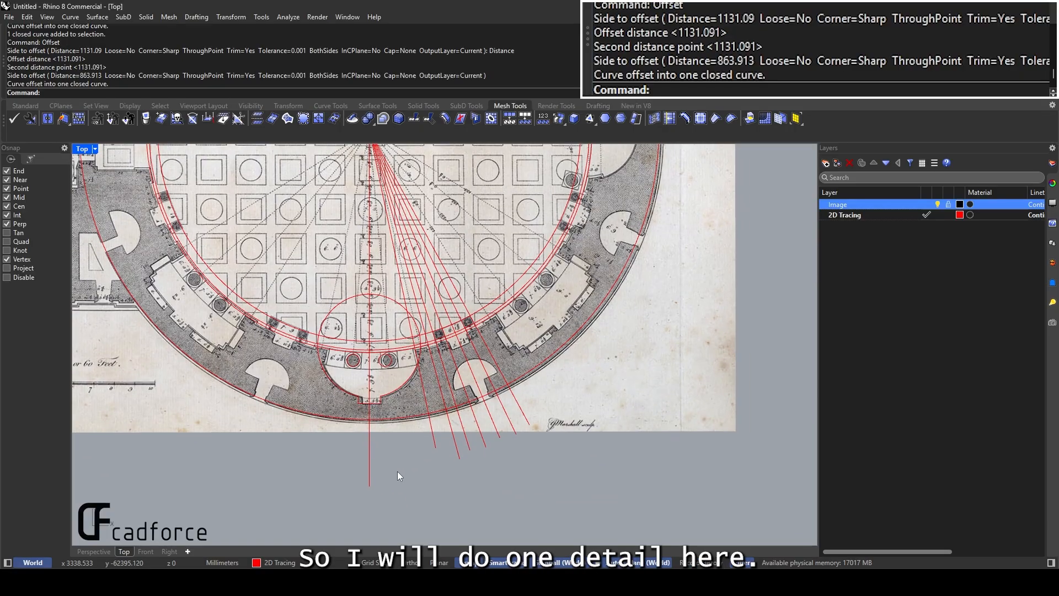
pyautogui.moveTo(397, 471); pyautogui.dragTo(543, 301)
pyautogui.scroll(4, 456, 343)
pyautogui.scroll(-5, 483, 329)
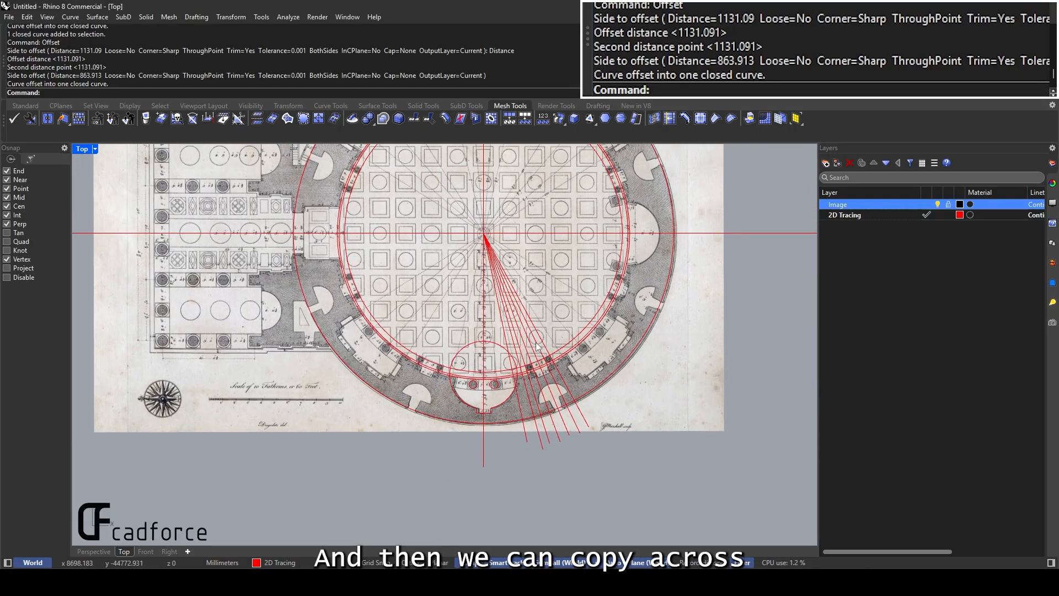
pyautogui.scroll(10, 621, 338)
pyautogui.moveTo(559, 410); pyautogui.dragTo(582, 319, button='right')
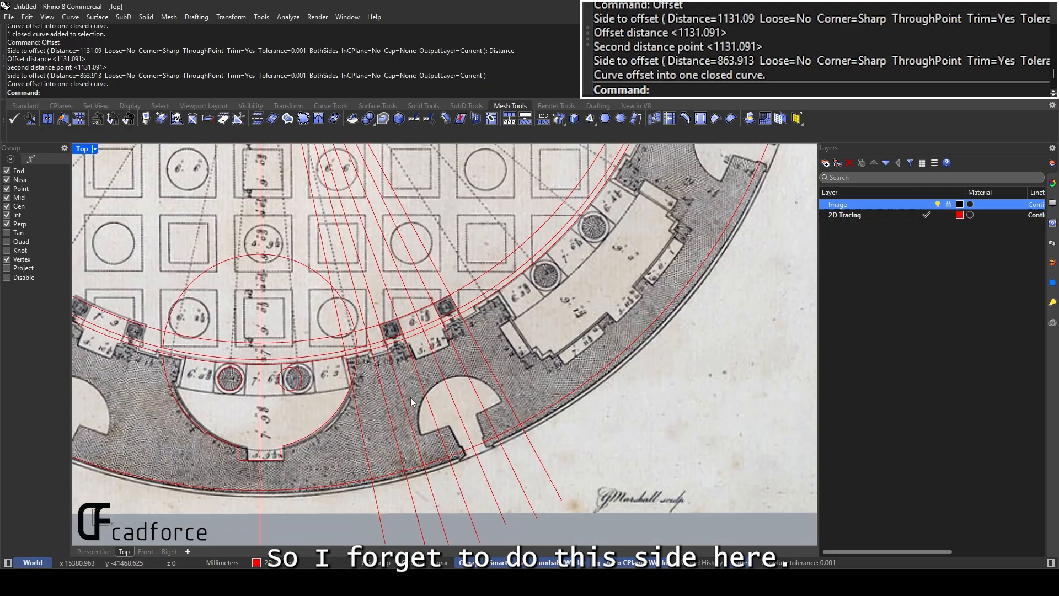
pyautogui.moveTo(411, 401); pyautogui.dragTo(418, 325, button='right')
pyautogui.scroll(5, 419, 325)
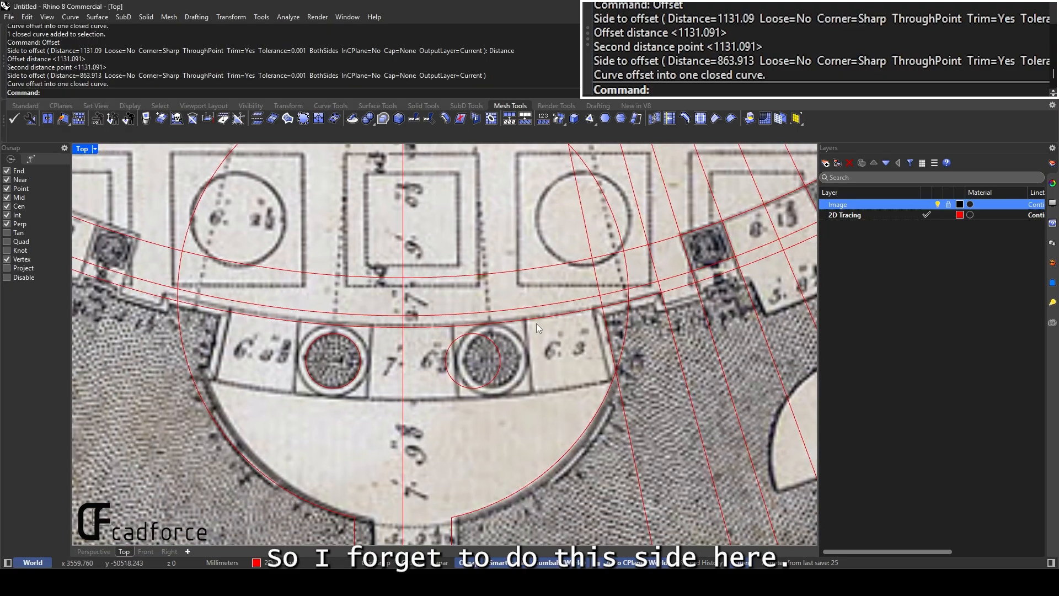
pyautogui.scroll(-2, 536, 323)
pyautogui.moveTo(536, 324); pyautogui.dragTo(488, 348, button='right')
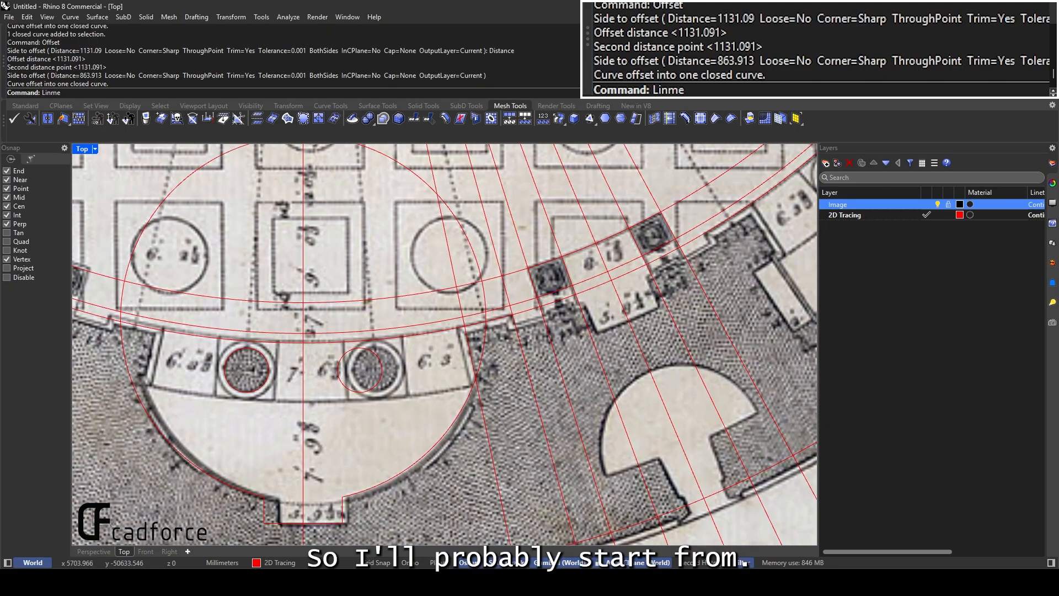
pyautogui.scroll(3, 488, 348)
pyautogui.scroll(2, 498, 316)
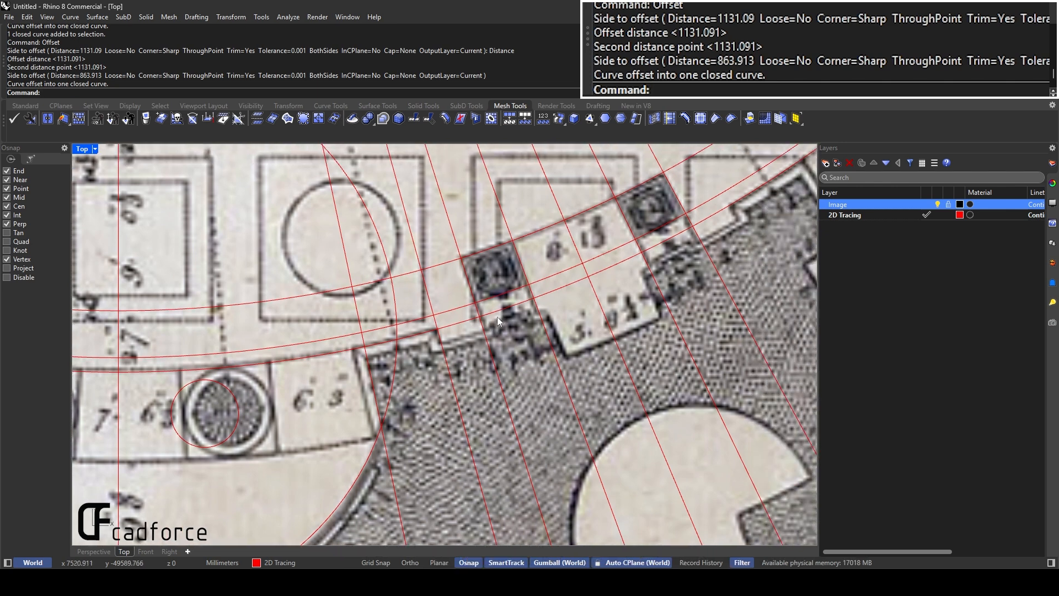
pyautogui.moveTo(506, 318); pyautogui.dragTo(569, 320, button='right')
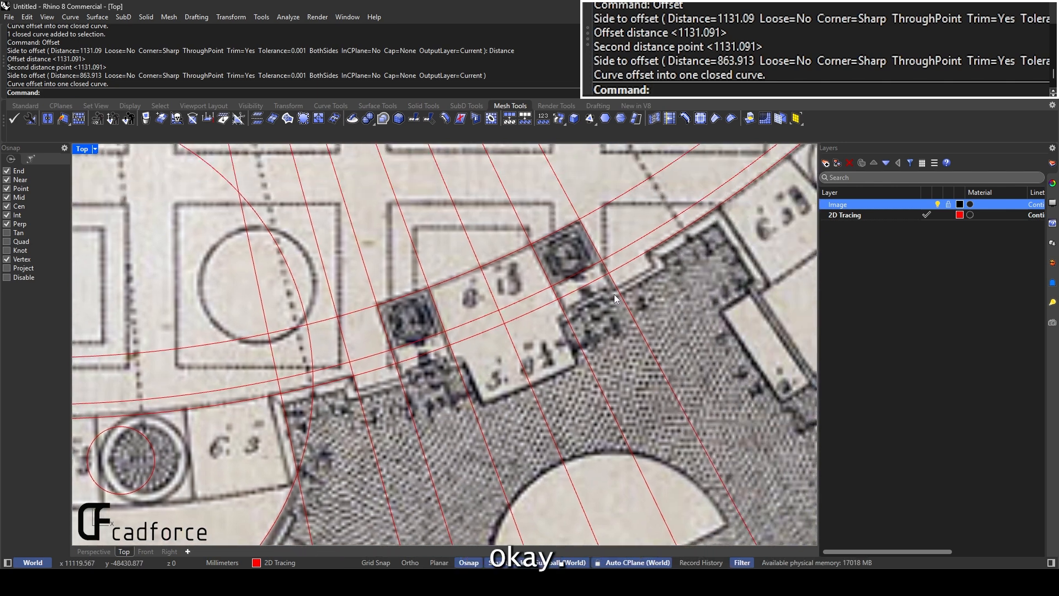
# Offset the inner wall circle outward by about 268 mm to the wall's recessed edge behind the alcove columns
pyautogui.click(461, 346)
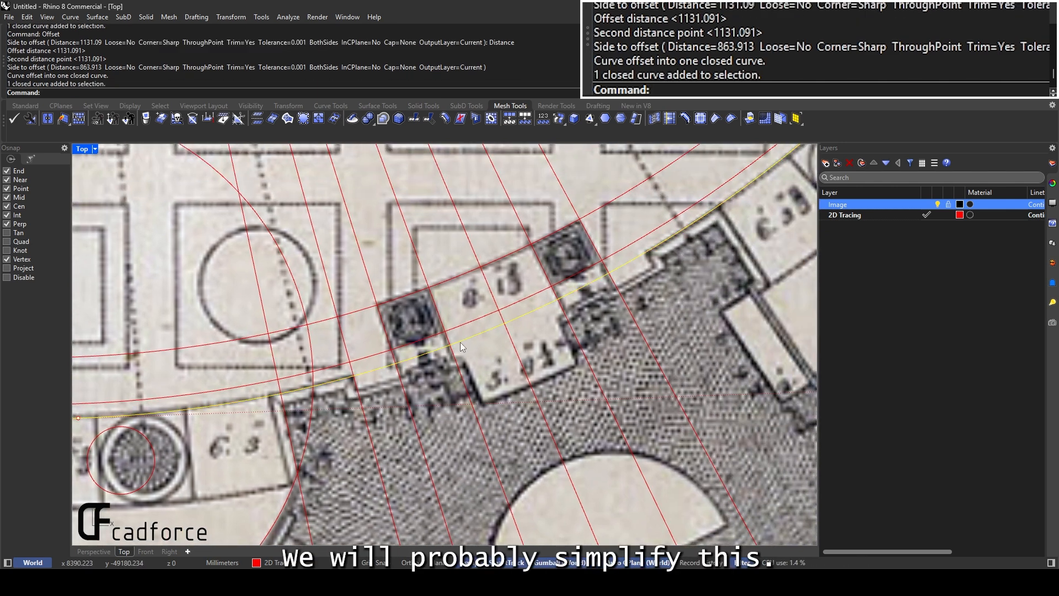
pyautogui.press('Return')
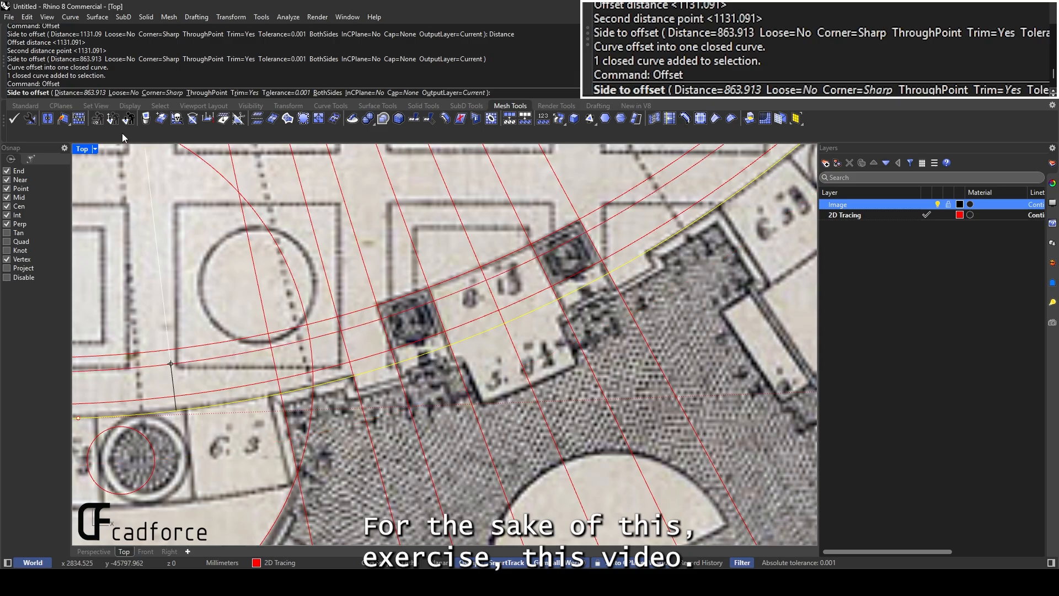
pyautogui.write('d')
pyautogui.press('Return')
pyautogui.click(407, 362)
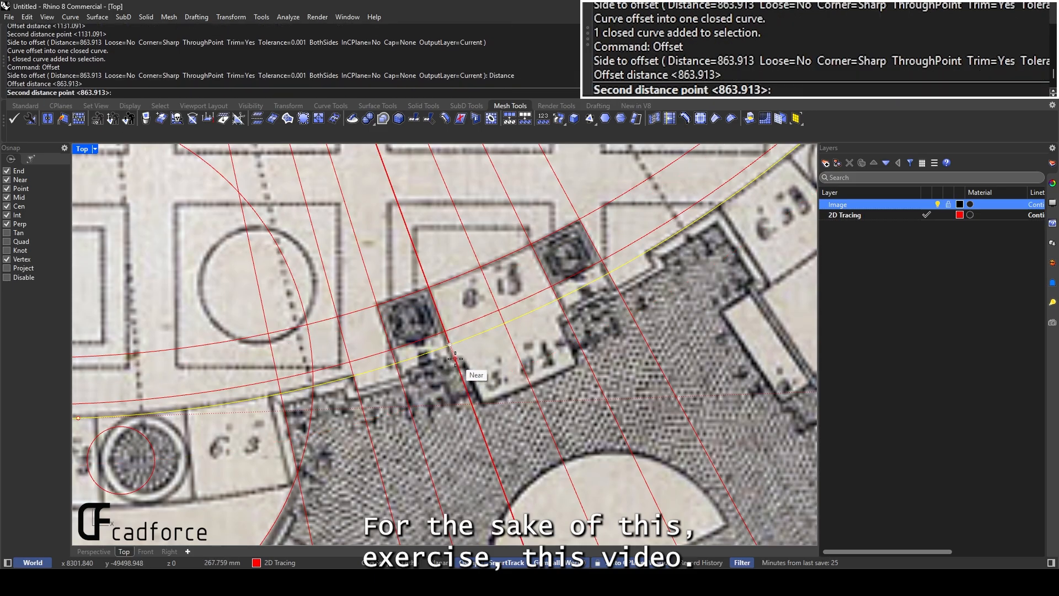
pyautogui.click(455, 359)
pyautogui.click(478, 348)
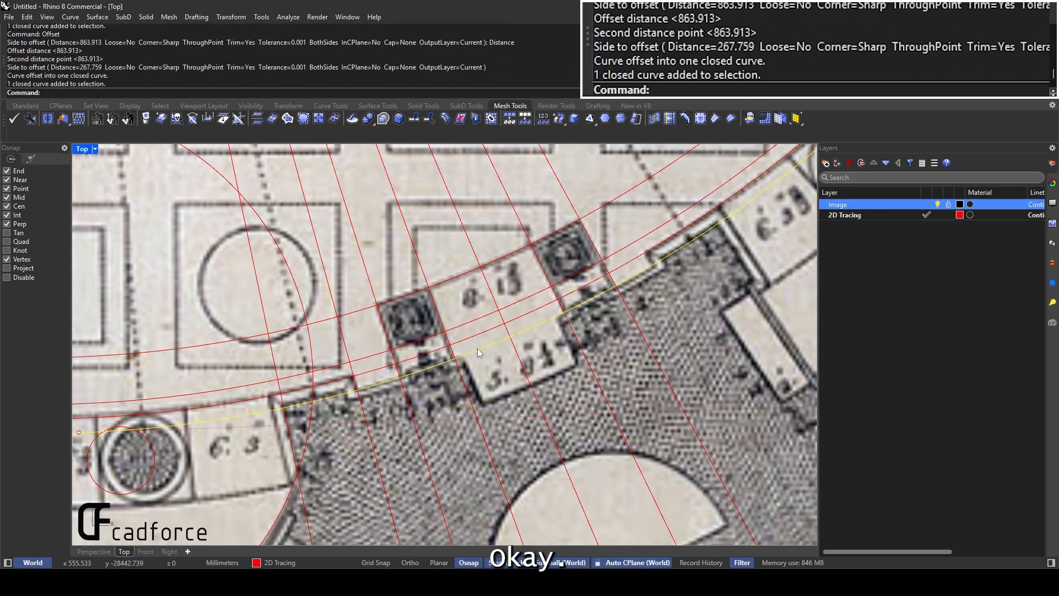
pyautogui.scroll(3, 478, 349)
pyautogui.scroll(-4, 569, 323)
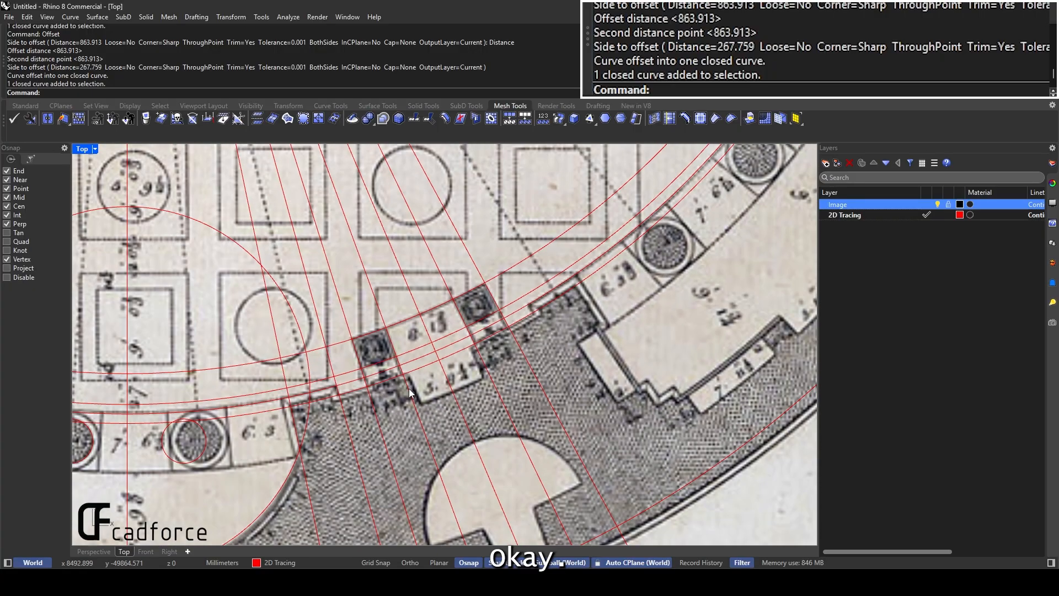
# Mirror the radial line at the wall step left of the alcove across the alcove's midline, keeping the original
pyautogui.click(352, 429)
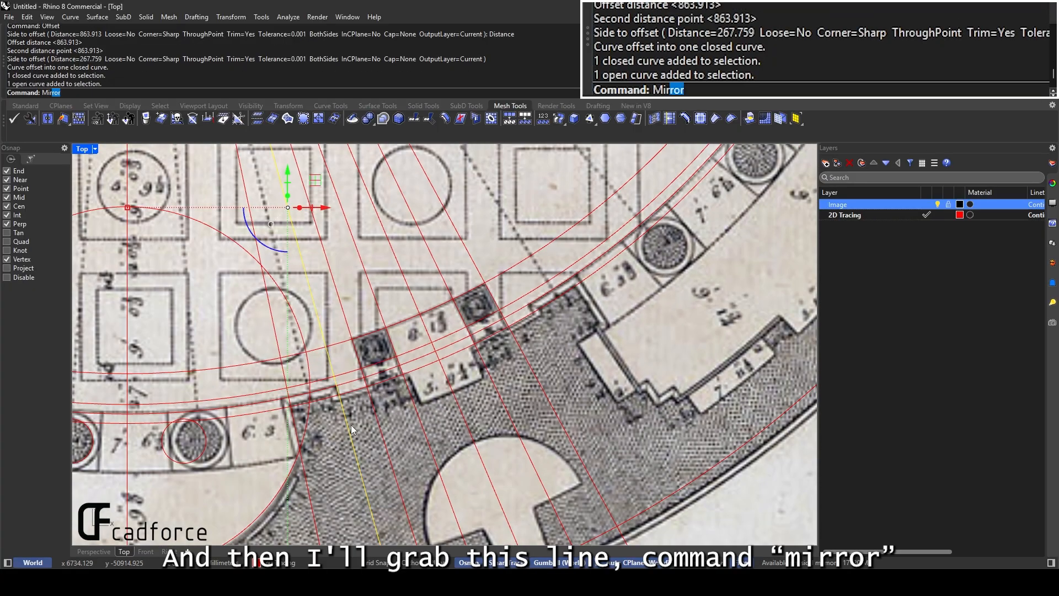
pyautogui.press('Return')
pyautogui.click(458, 410)
pyautogui.click(442, 295)
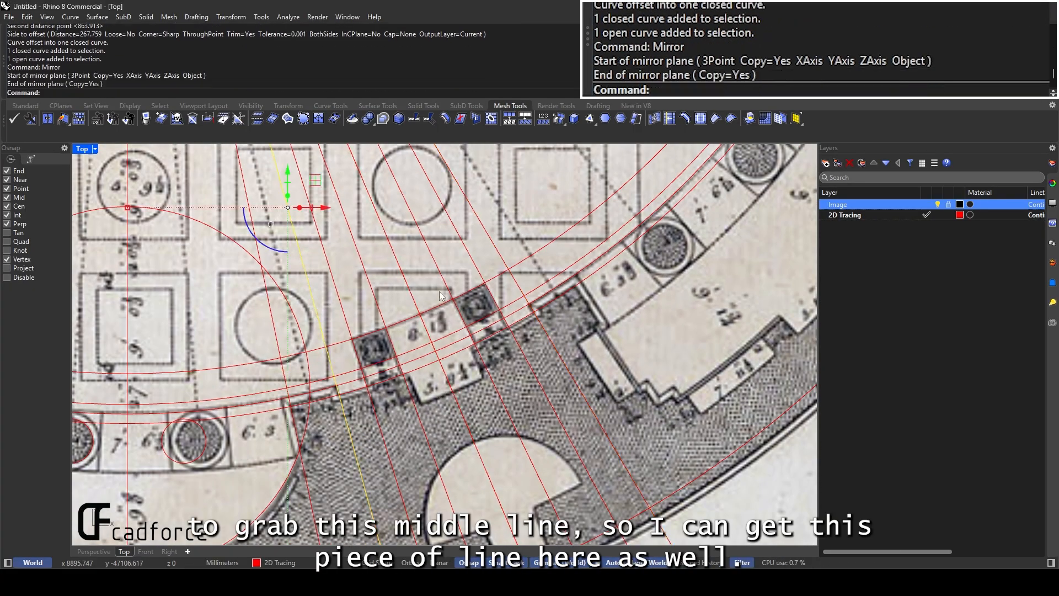
# Check the mirrored radial line and offset circles against the wall step right of the alcove
pyautogui.scroll(2, 441, 295)
pyautogui.scroll(-5, 522, 289)
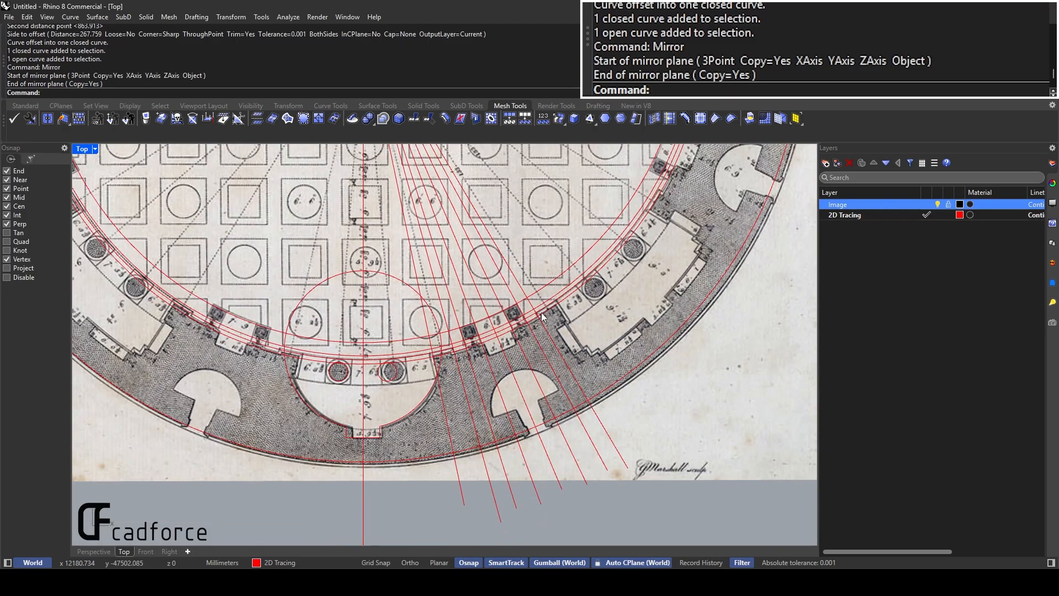
pyautogui.scroll(5, 541, 312)
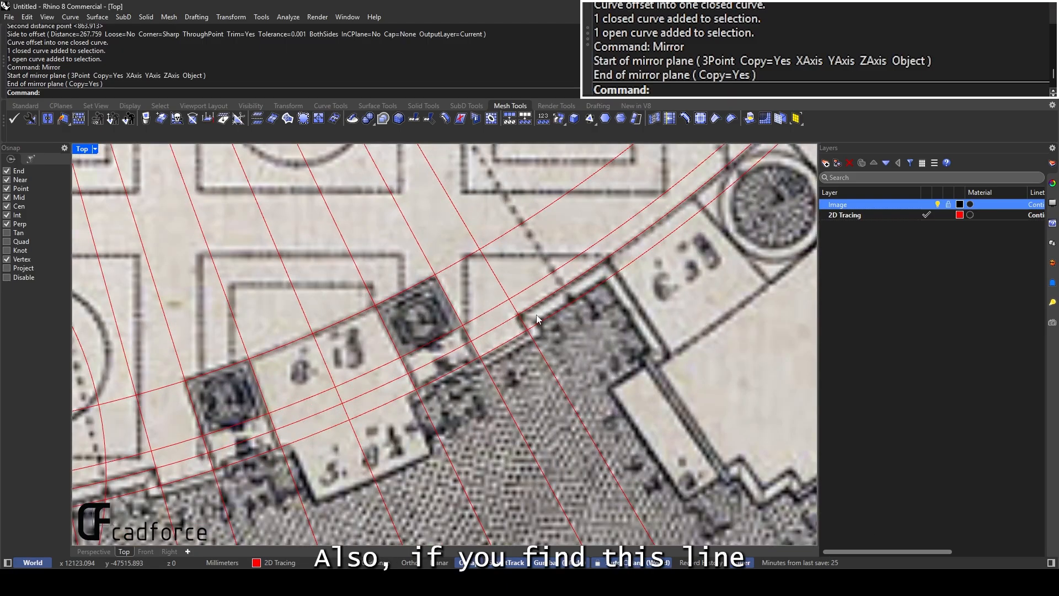
pyautogui.scroll(-5, 536, 315)
pyautogui.scroll(4, 524, 318)
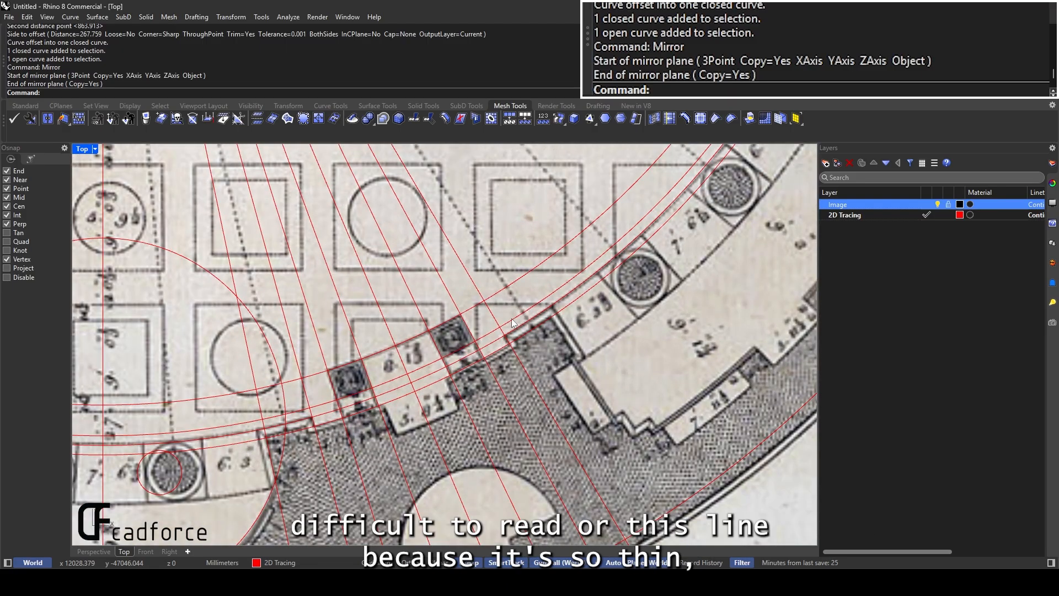
pyautogui.click(530, 356)
pyautogui.click(542, 336)
pyautogui.scroll(3, 507, 345)
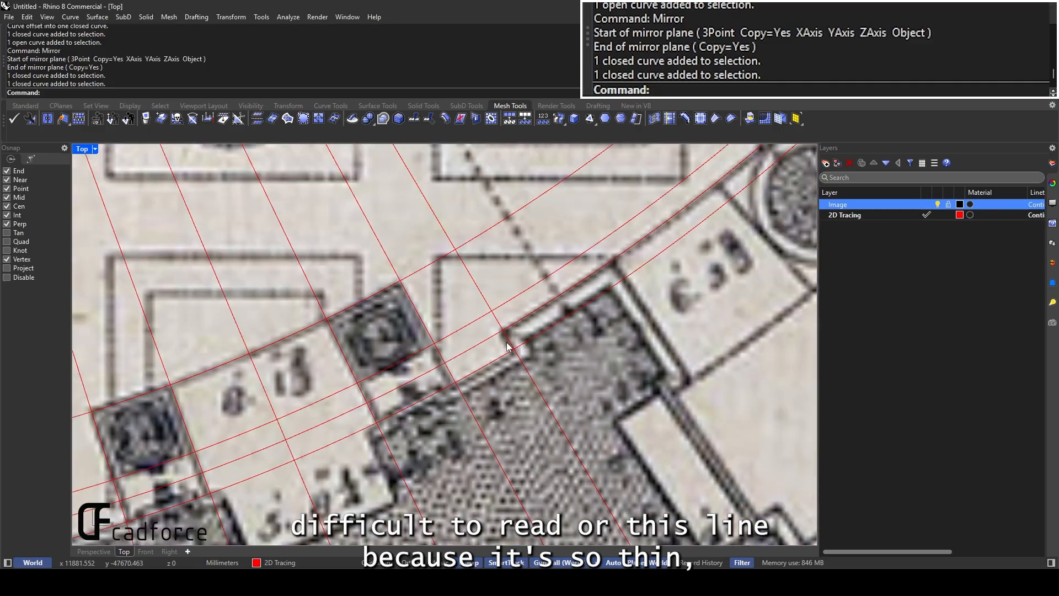
pyautogui.scroll(-1, 507, 345)
# Set the 2D Tracing layer's print width to 0.5 mm, leaving its linetype as is
pyautogui.moveTo(905, 551); pyautogui.dragTo(946, 551)
pyautogui.click(972, 215)
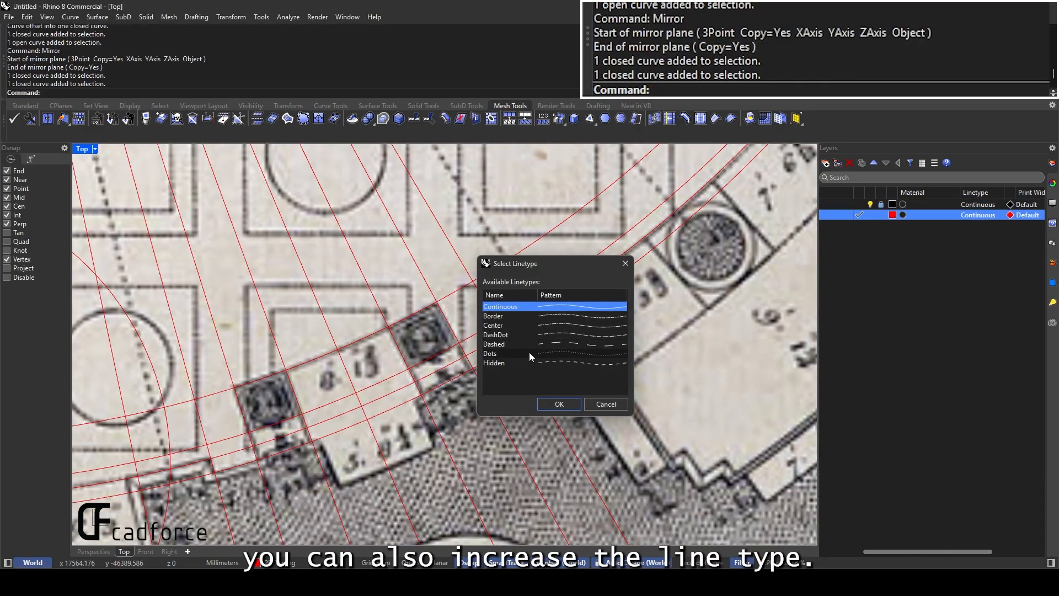
pyautogui.press('Escape')
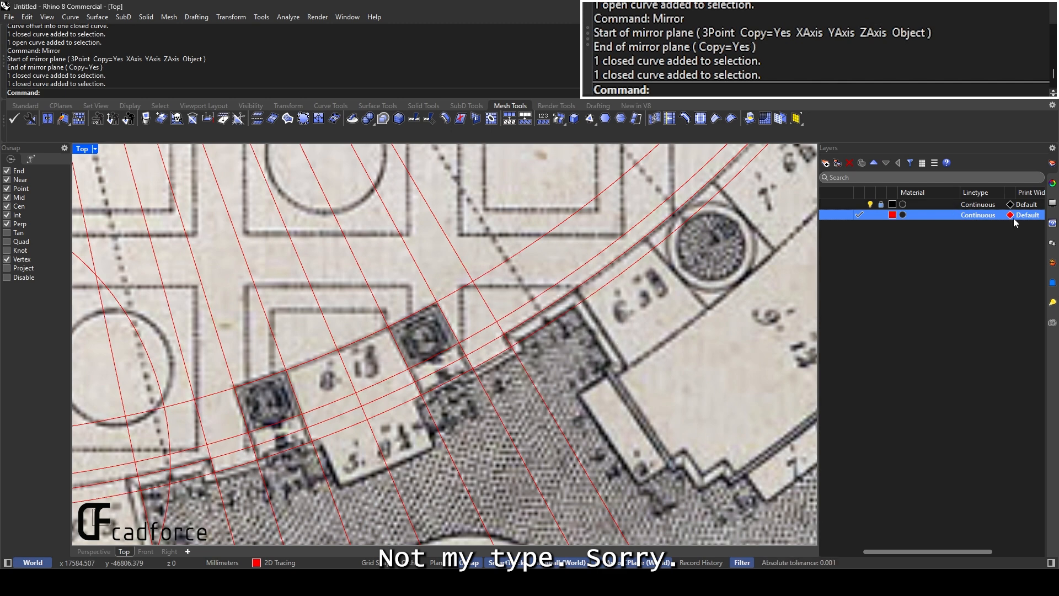
pyautogui.click(1027, 215)
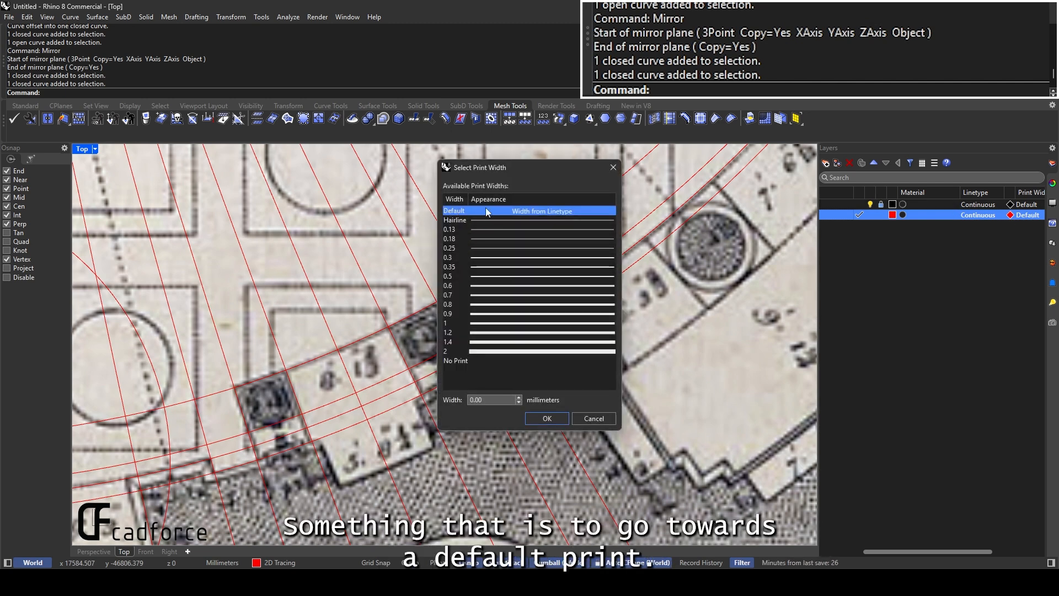
pyautogui.click(470, 276)
pyautogui.click(547, 418)
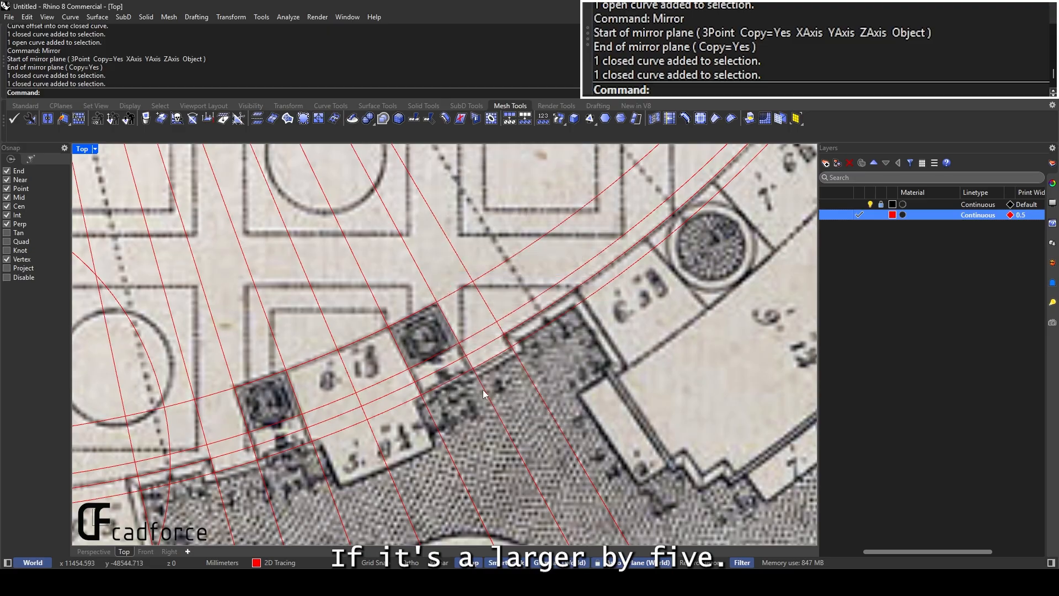
# Turn on PrintDisplay for the model viewports and set its scale to 10
pyautogui.moveTo(337, 371); pyautogui.dragTo(448, 337, button='right')
pyautogui.write('P')
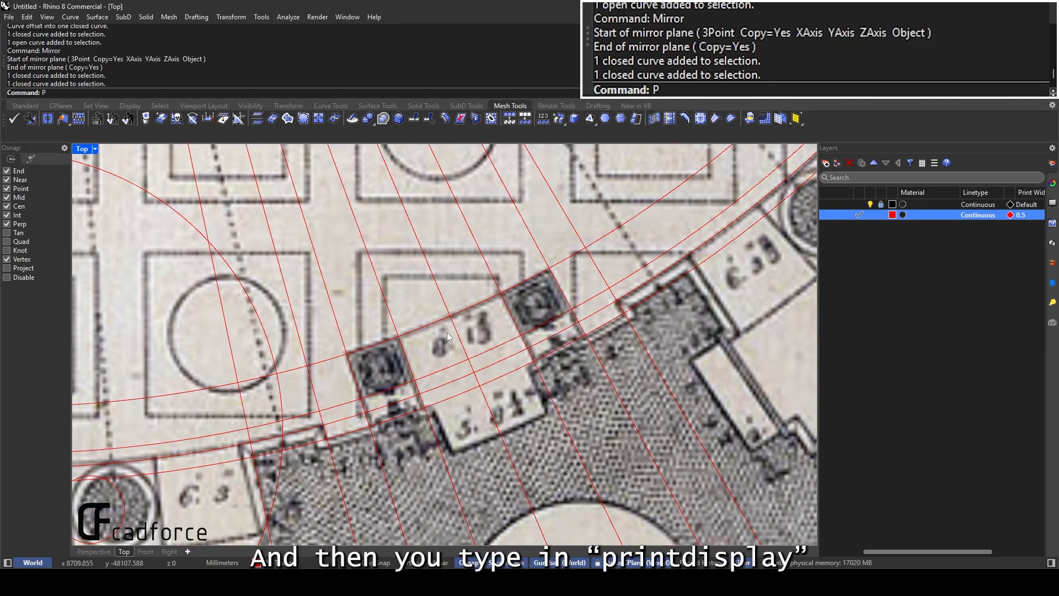
pyautogui.write('rintDisplay')
pyautogui.press('Return')
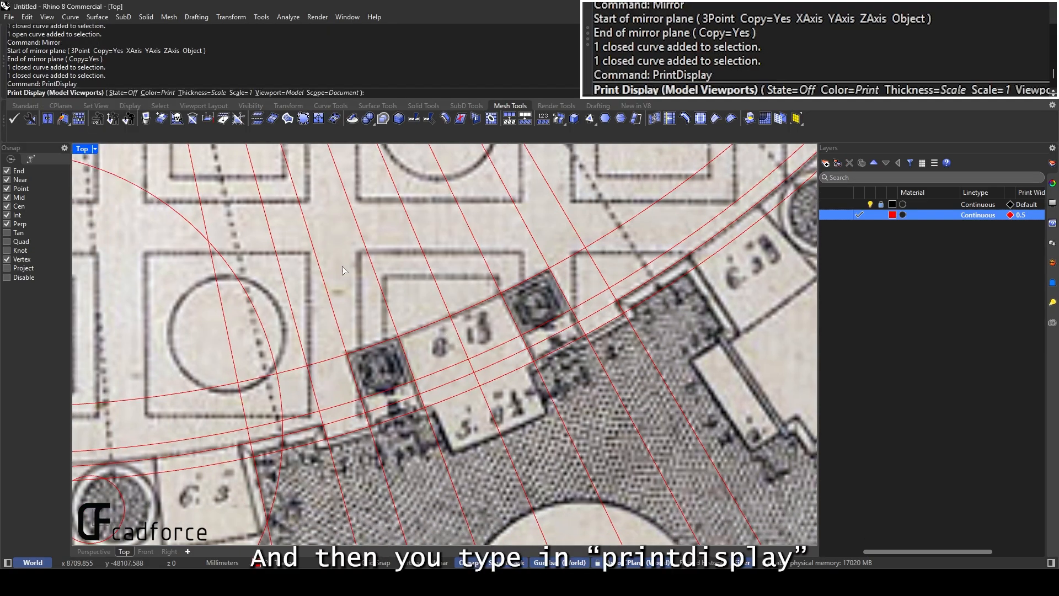
pyautogui.click(118, 92)
pyautogui.click(54, 92)
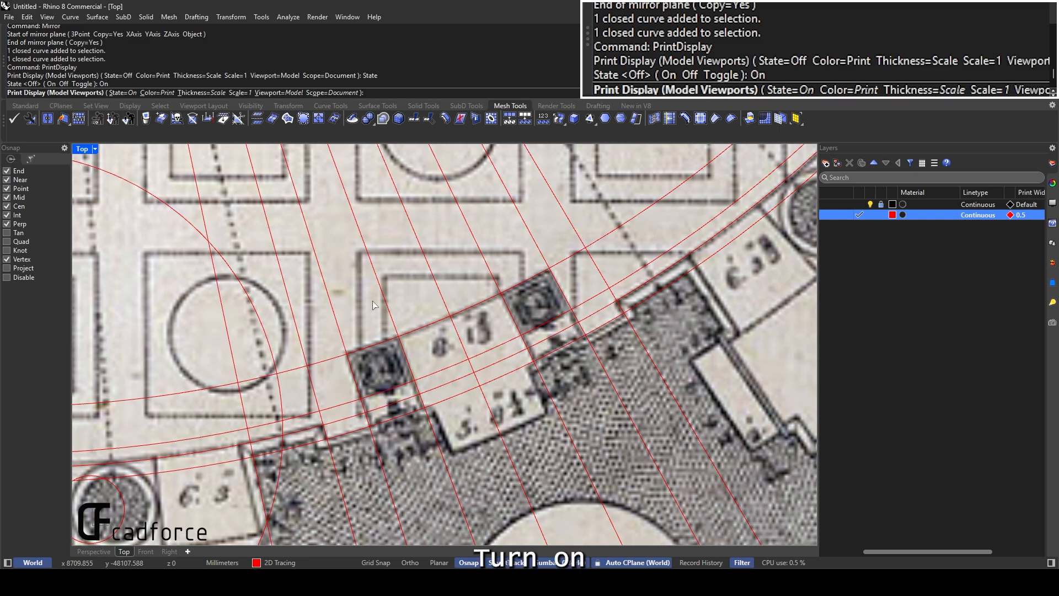
pyautogui.click(238, 92)
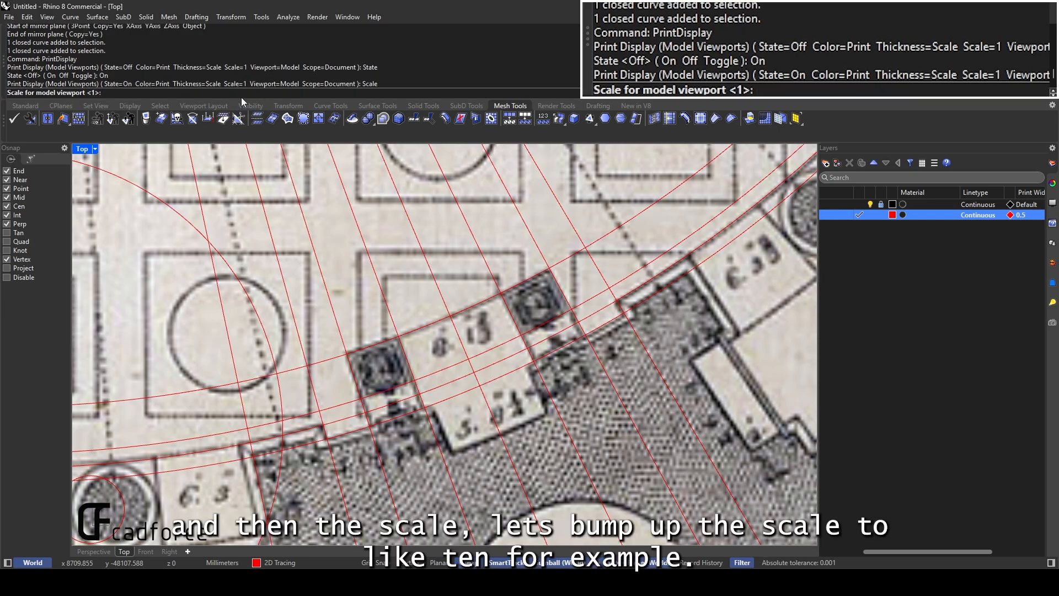
pyautogui.write('10')
pyautogui.press('Return')
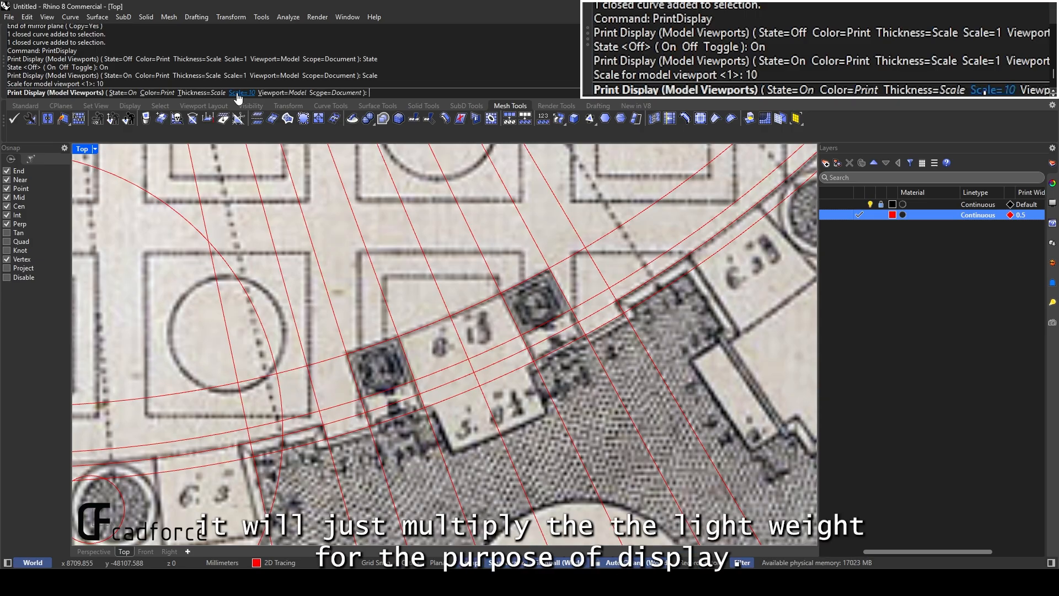
pyautogui.press('Return')
pyautogui.scroll(3, 478, 346)
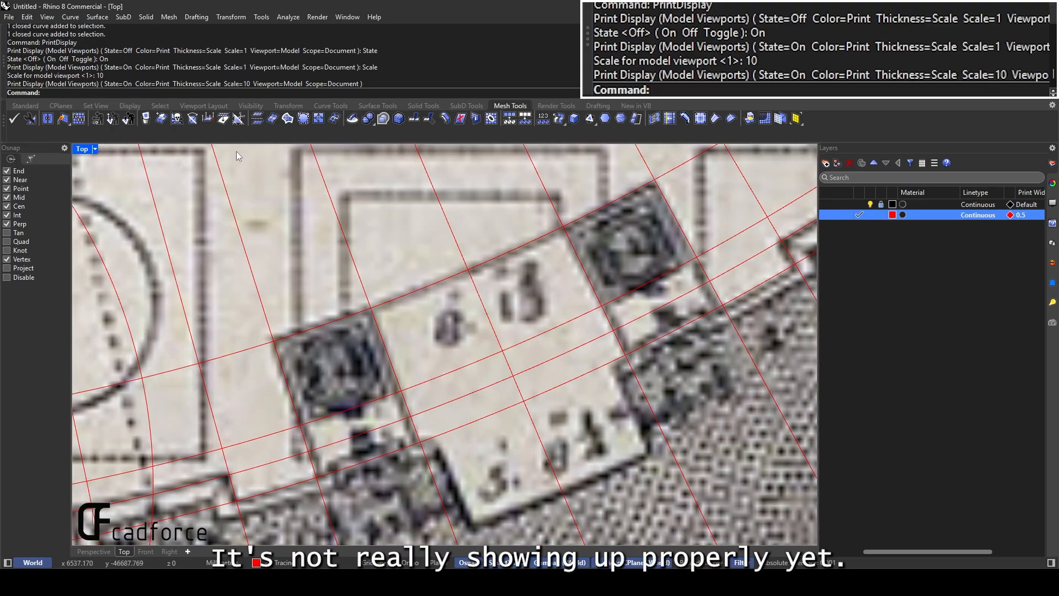
# Run PrintDisplay again and set the 2D Tracing layer's print width to 1 mm, checking the line thickness
pyautogui.write('PrintDs')
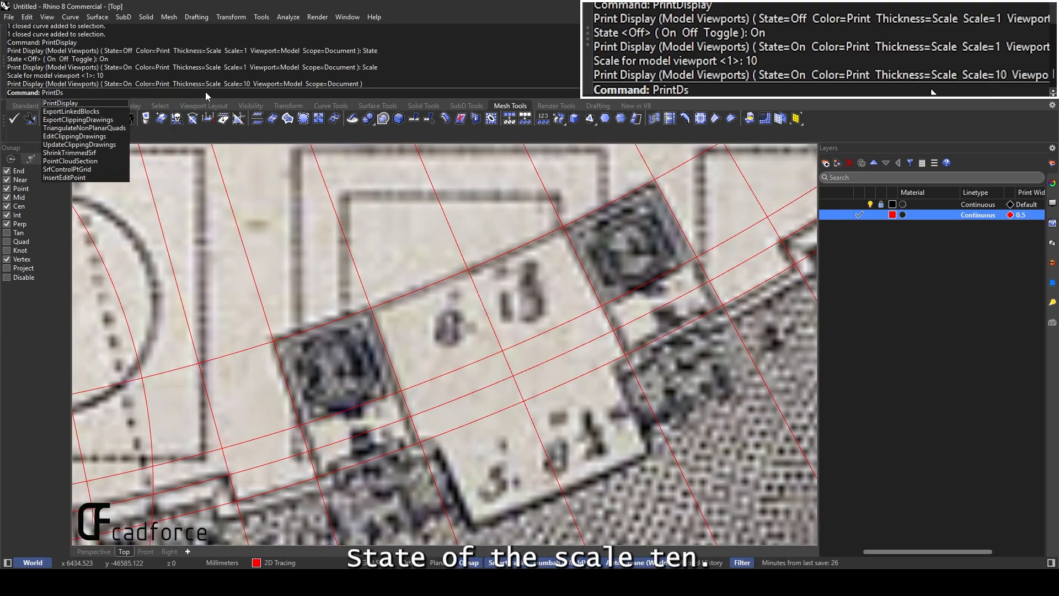
pyautogui.press('BackSpace')
pyautogui.click(126, 103)
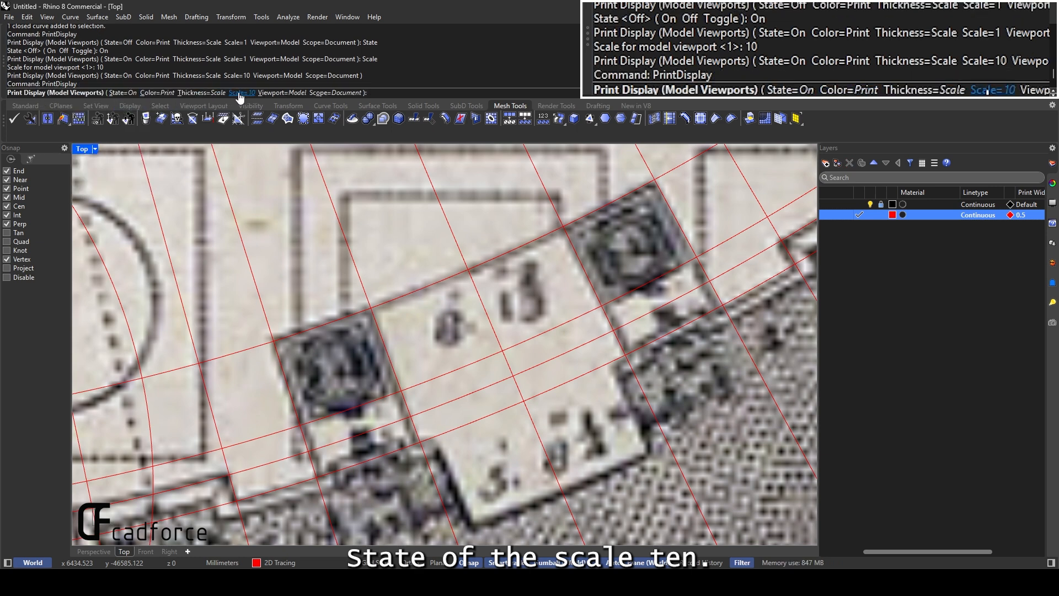
pyautogui.click(1020, 215)
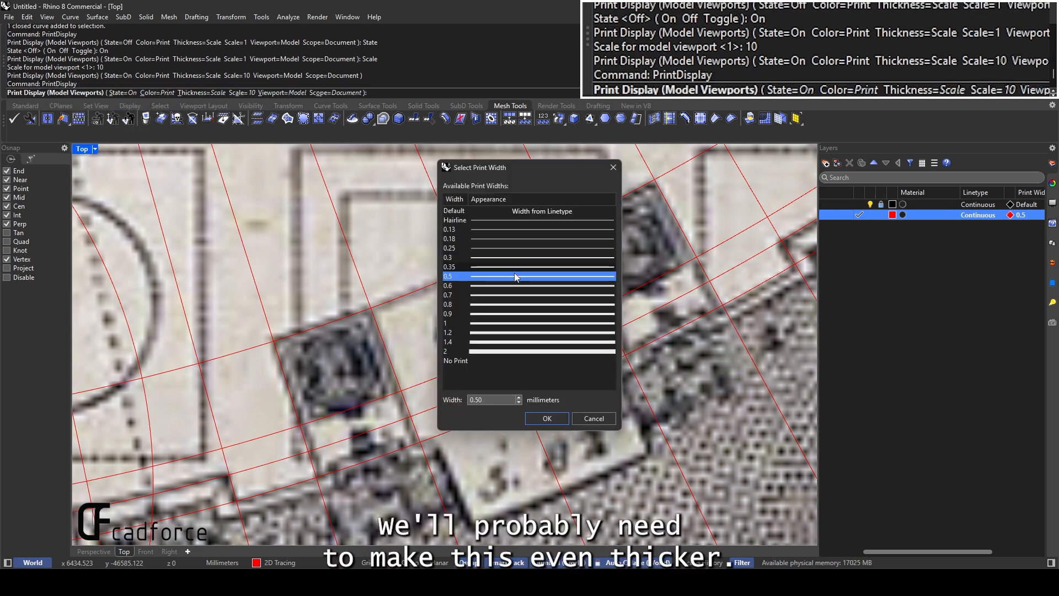
pyautogui.click(480, 322)
pyautogui.click(553, 419)
pyautogui.scroll(-3, 466, 325)
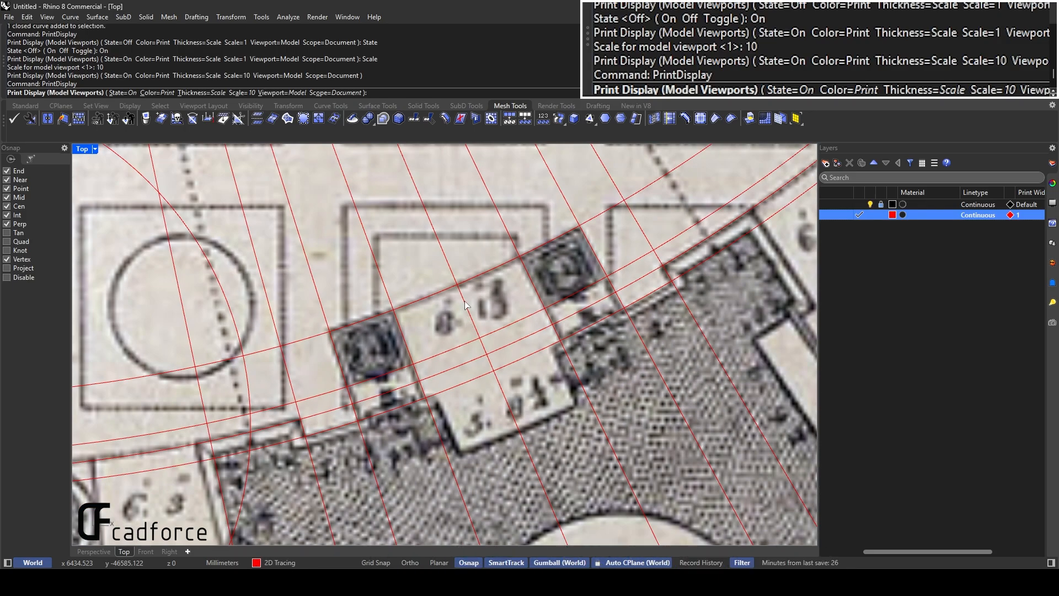
pyautogui.scroll(-4, 465, 305)
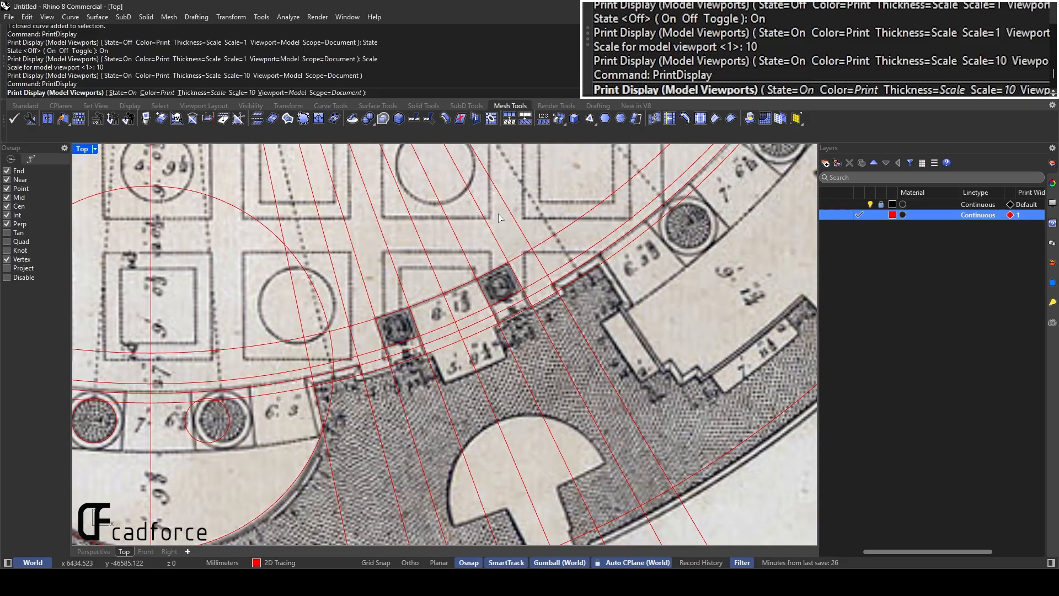
pyautogui.scroll(4, 491, 308)
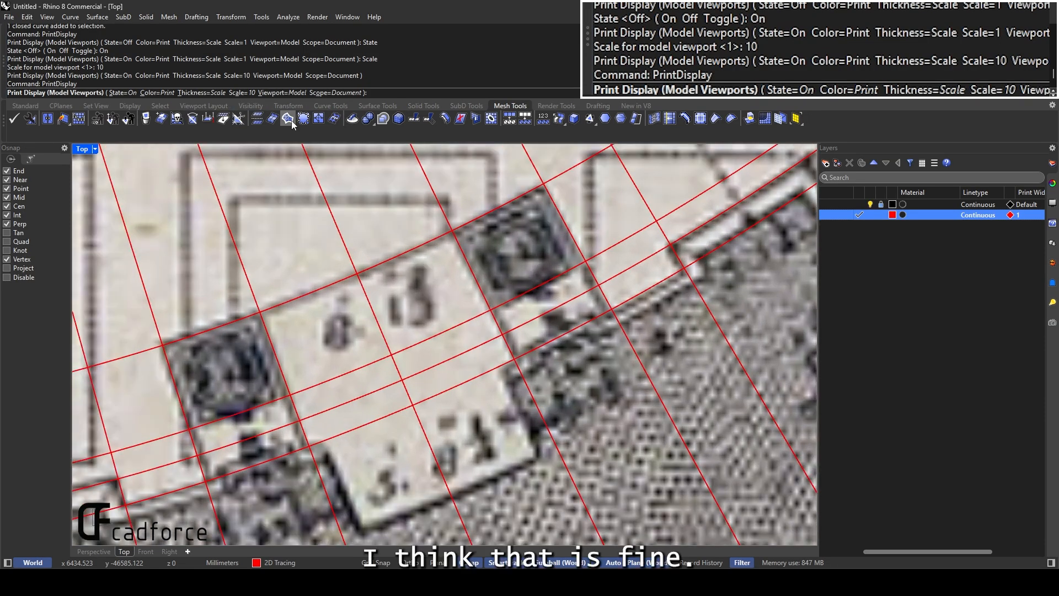
# Set the 2D Tracing layer's print width to 2 mm, check the lines on the plan and finish PrintDisplay
pyautogui.click(1018, 214)
pyautogui.click(458, 351)
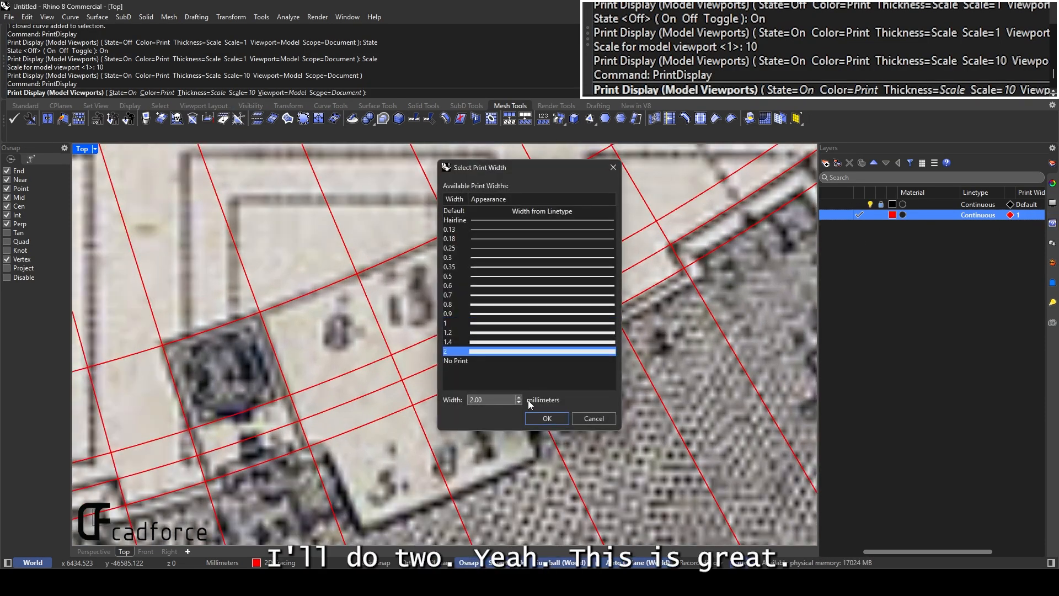
pyautogui.click(545, 419)
pyautogui.scroll(-4, 386, 342)
pyautogui.scroll(2, 378, 347)
pyautogui.scroll(-3, 408, 309)
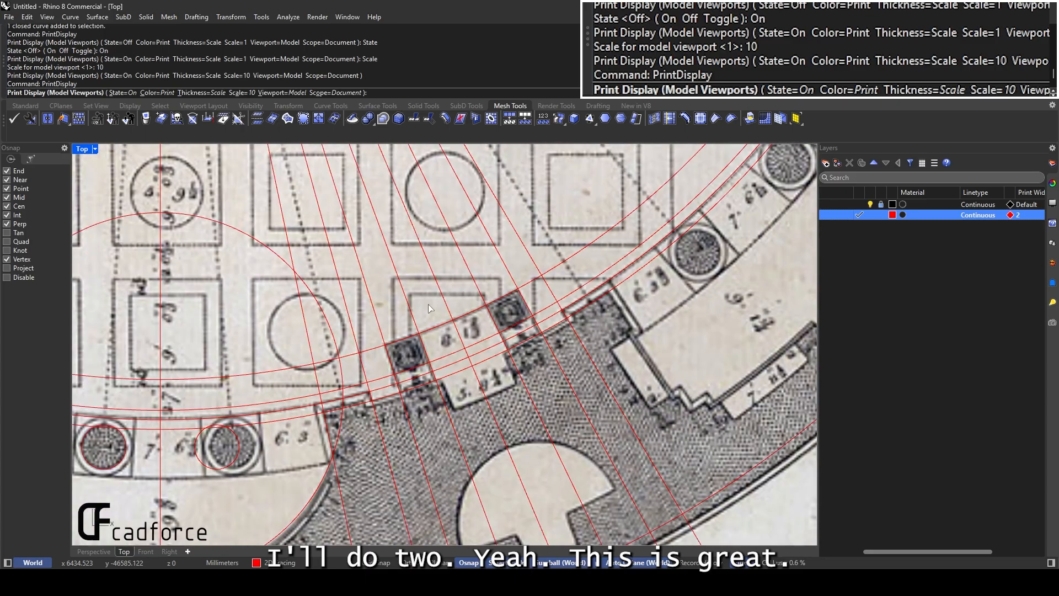
pyautogui.scroll(5, 408, 331)
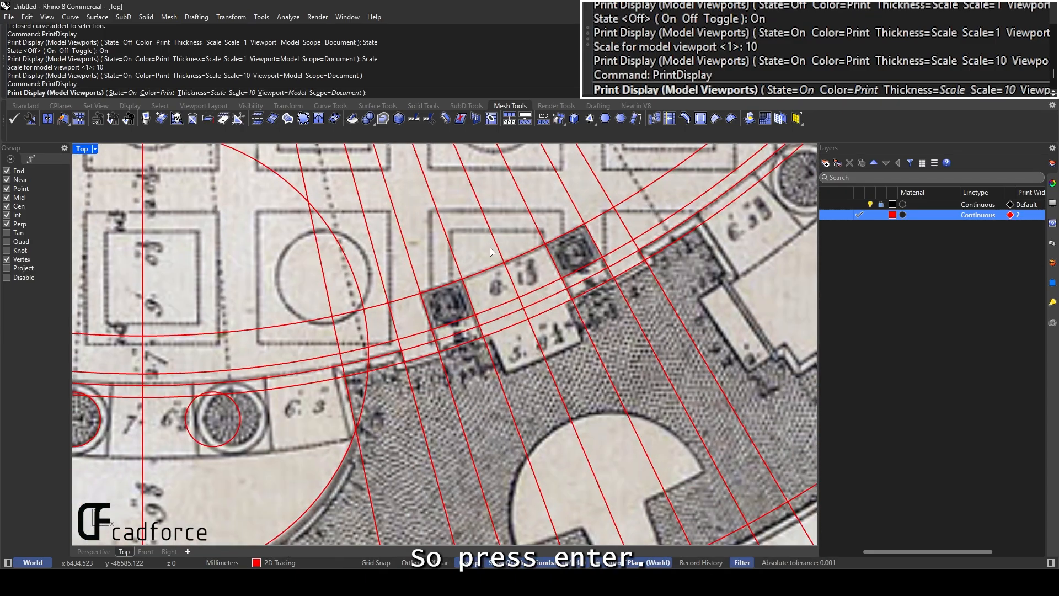
pyautogui.press('Return')
# Mirror the radial line at the large semicircular alcove's edge across the small alcove's midline, keeping the original
pyautogui.moveTo(448, 333); pyautogui.dragTo(504, 306, button='right')
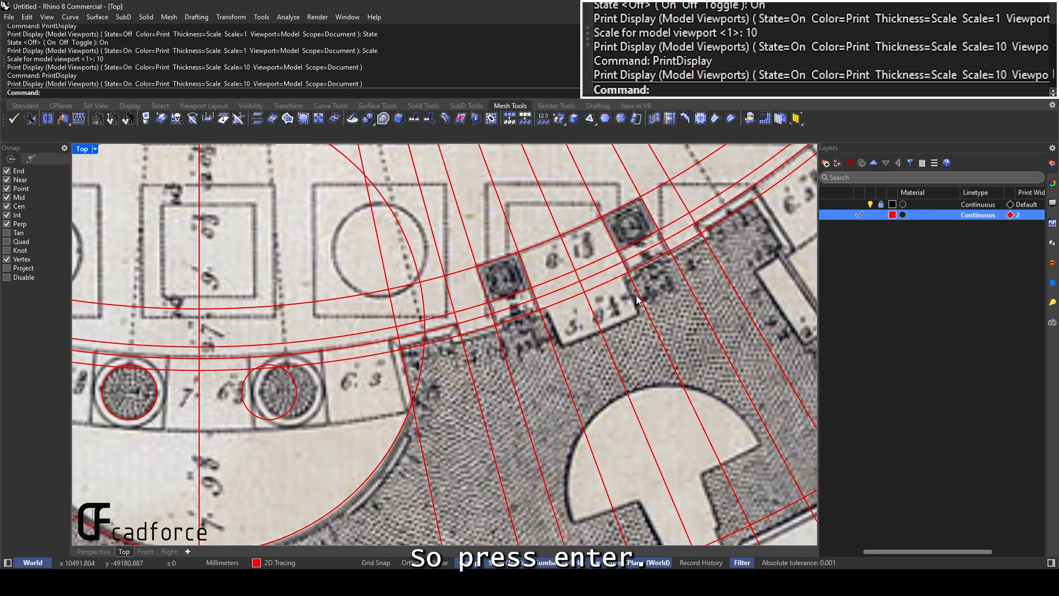
pyautogui.moveTo(636, 300); pyautogui.dragTo(519, 311, button='right')
pyautogui.scroll(-4, 508, 287)
pyautogui.scroll(6, 604, 241)
pyautogui.scroll(-2, 592, 249)
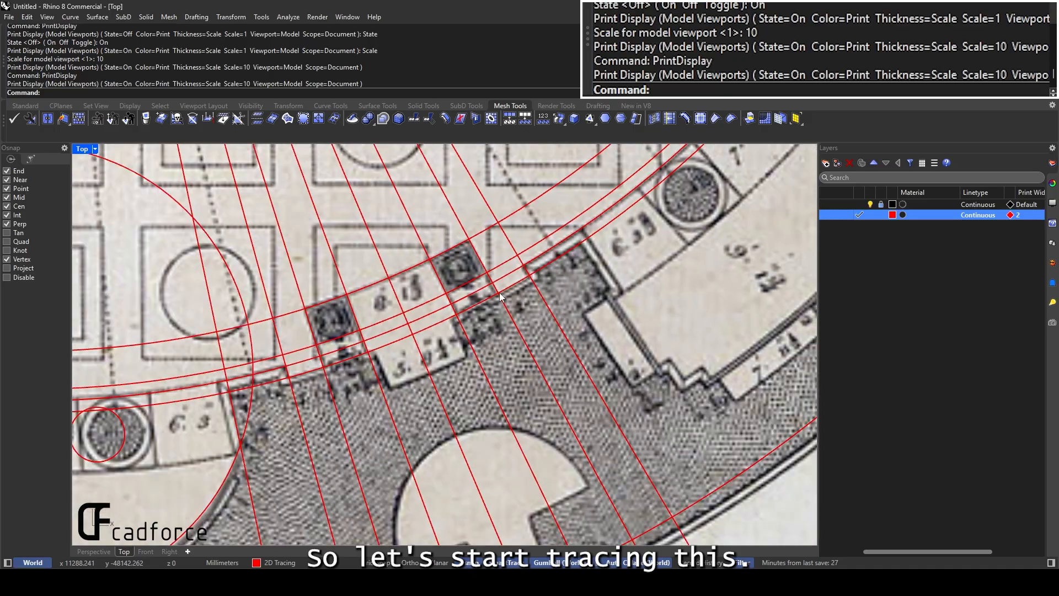
pyautogui.click(228, 408)
pyautogui.write('Mirror')
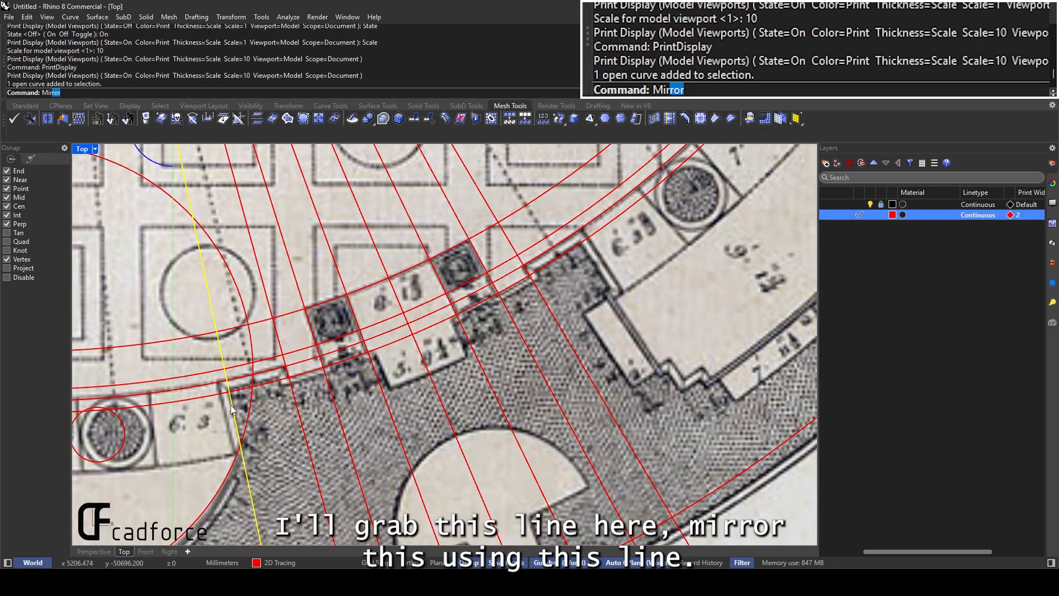
pyautogui.press('Return')
pyautogui.click(249, 423)
pyautogui.click(461, 402)
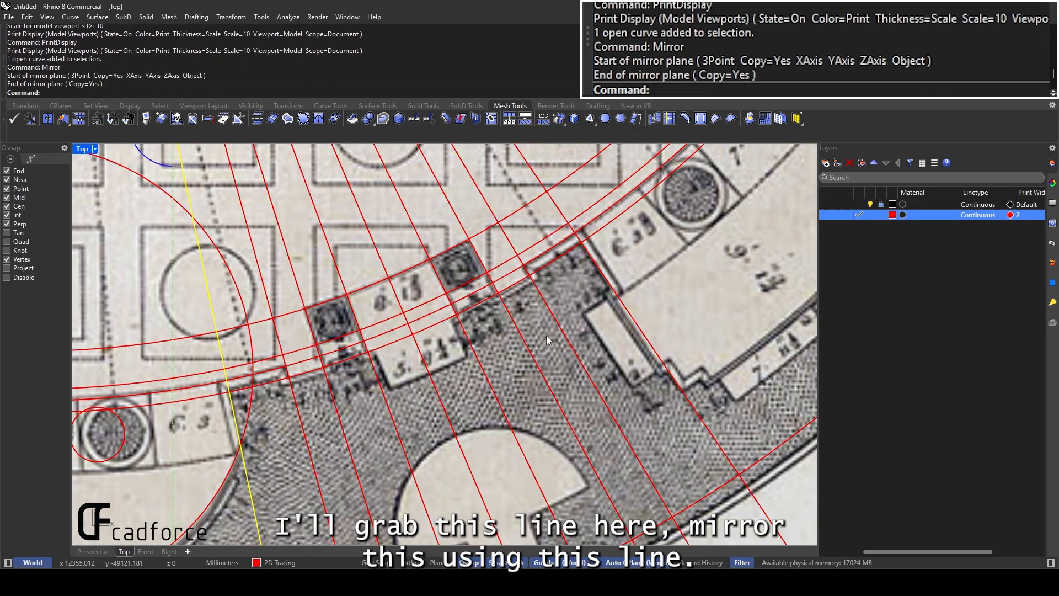
# Select the radial lines and circles around the small alcove, hiding the Default layer temporarily to view them without the plan image
pyautogui.scroll(-3, 521, 357)
pyautogui.scroll(2, 600, 324)
pyautogui.scroll(-4, 601, 323)
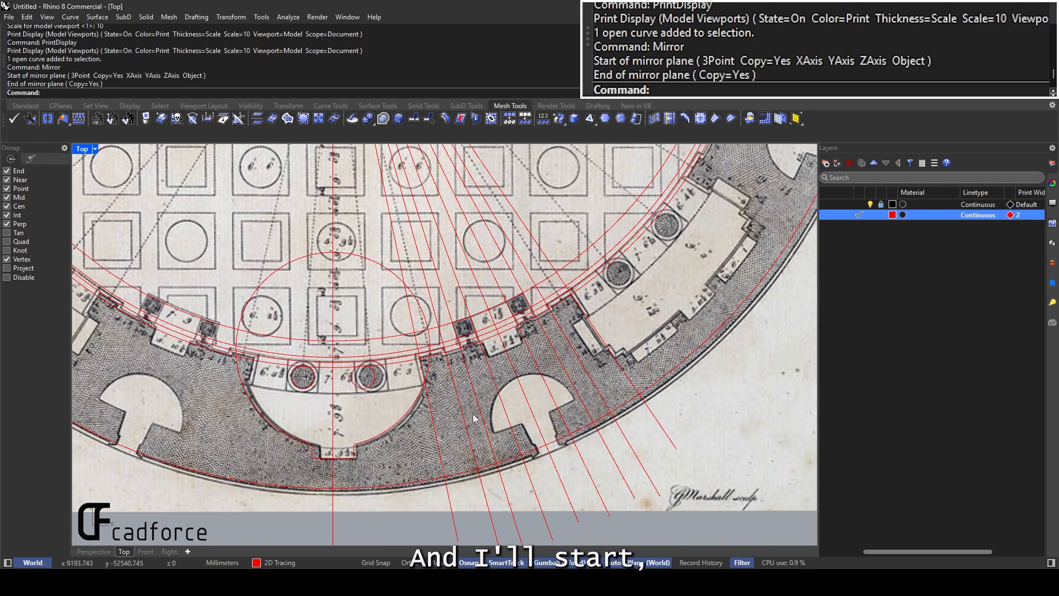
pyautogui.moveTo(563, 408); pyautogui.dragTo(556, 372, button='right')
pyautogui.moveTo(692, 510); pyautogui.dragTo(398, 274)
pyautogui.scroll(3, 492, 294)
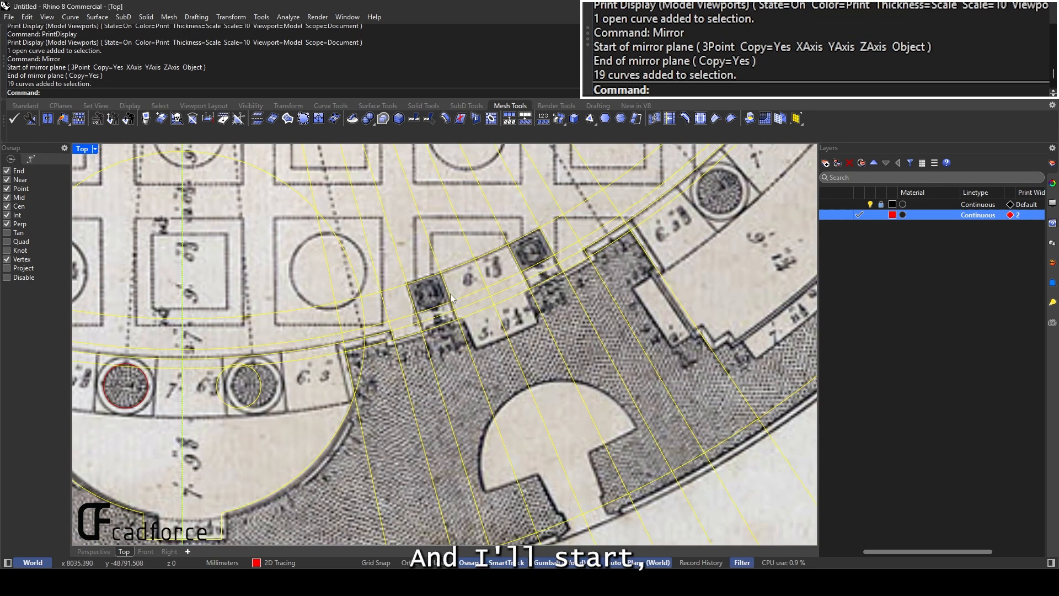
pyautogui.click(871, 205)
pyautogui.click(750, 244)
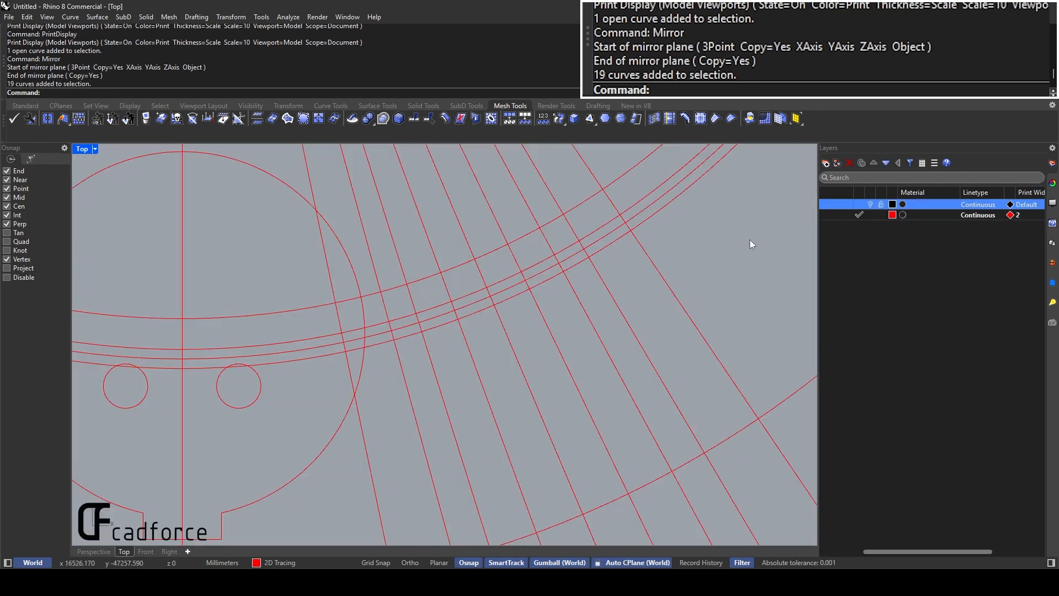
pyautogui.scroll(-6, 505, 254)
pyautogui.moveTo(705, 498); pyautogui.dragTo(324, 260)
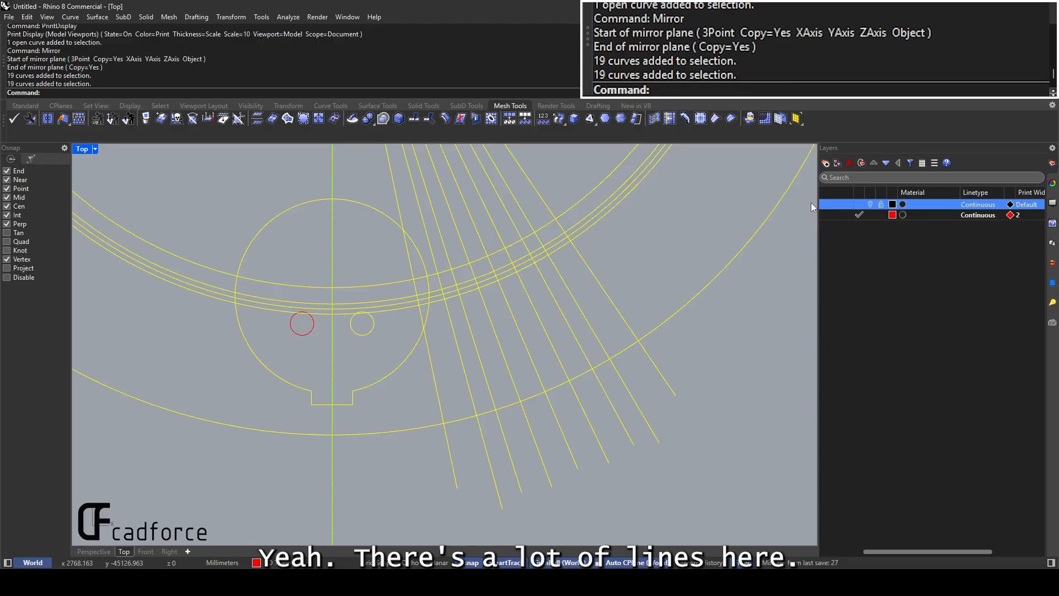
pyautogui.click(870, 204)
pyautogui.scroll(4, 468, 276)
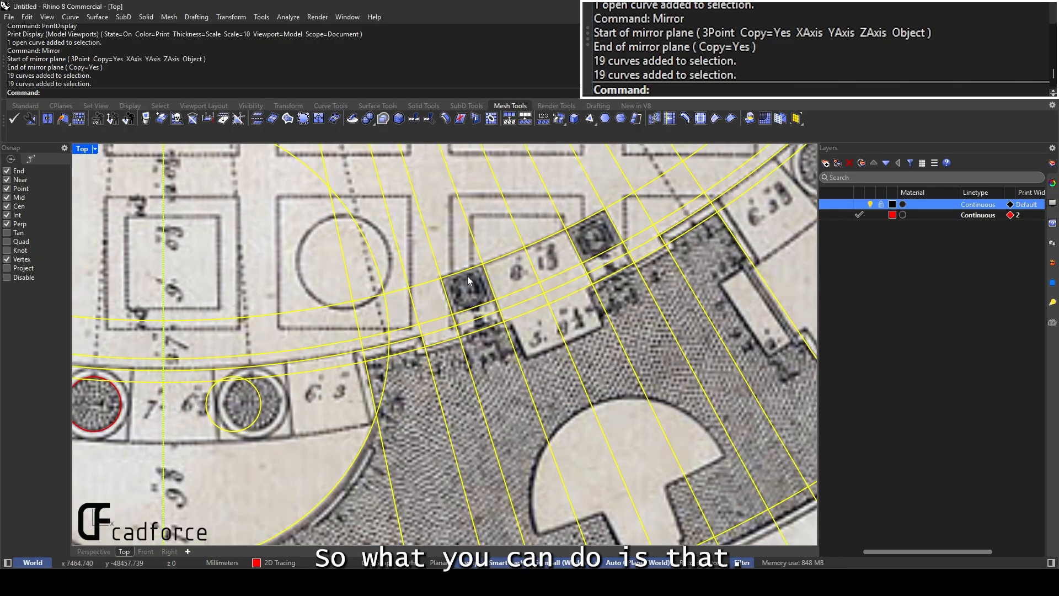
pyautogui.scroll(-5, 468, 276)
pyautogui.scroll(2, 575, 377)
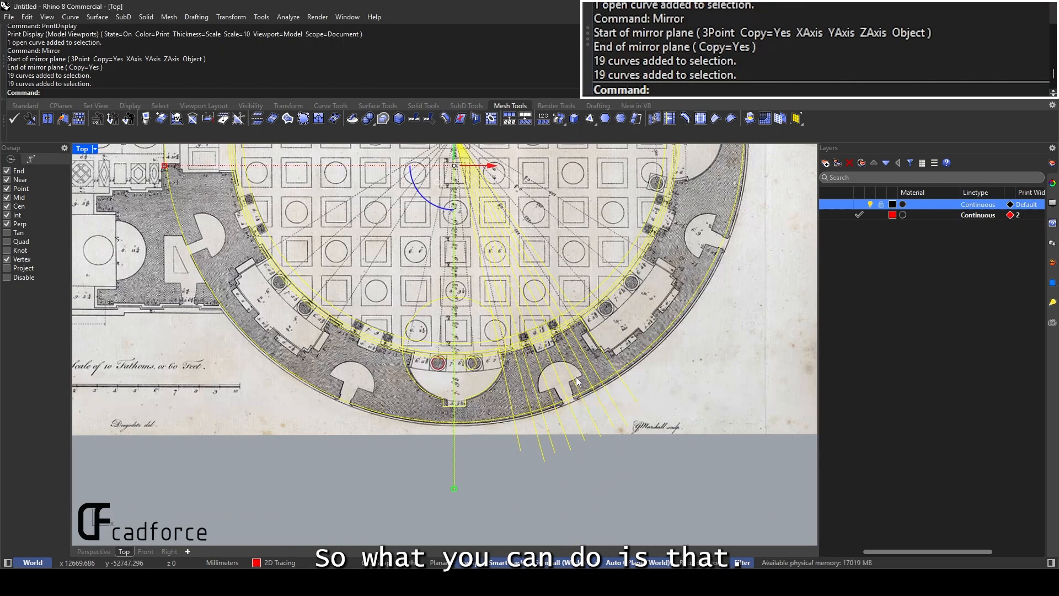
pyautogui.scroll(6, 578, 375)
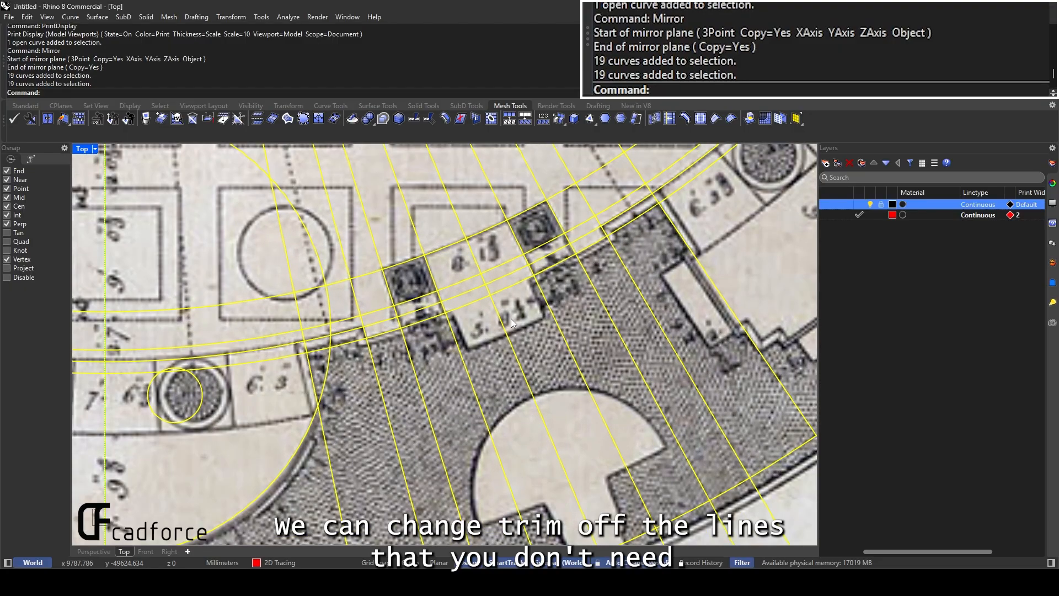
# Trim the large alcove circle, the outer offset circle and the radial lines beyond the wall step beside the small alcove
pyautogui.write('trim')
pyautogui.press('Return')
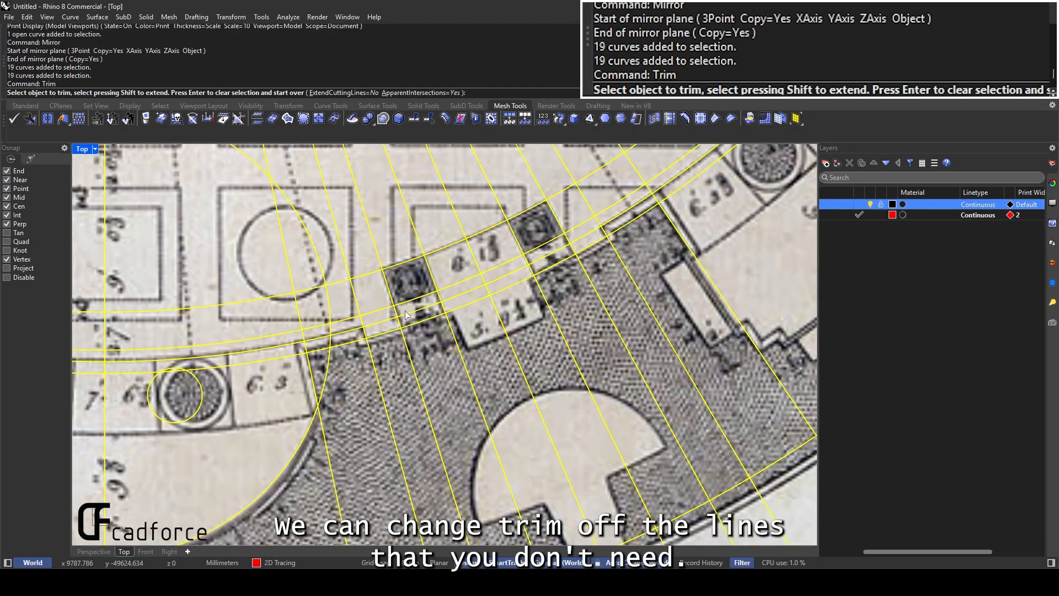
pyautogui.scroll(3, 386, 326)
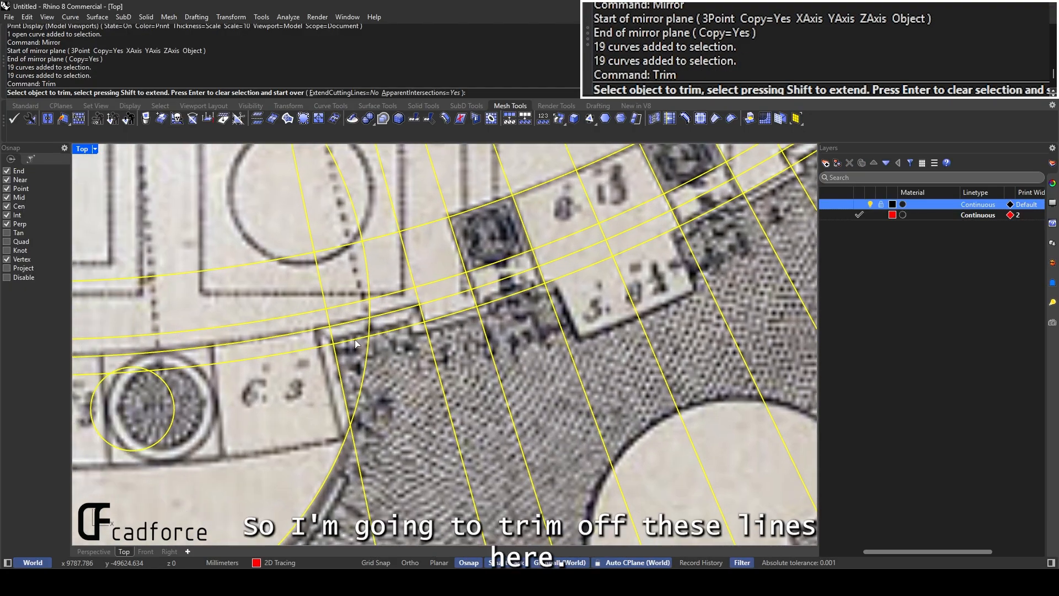
pyautogui.click(367, 355)
pyautogui.click(370, 326)
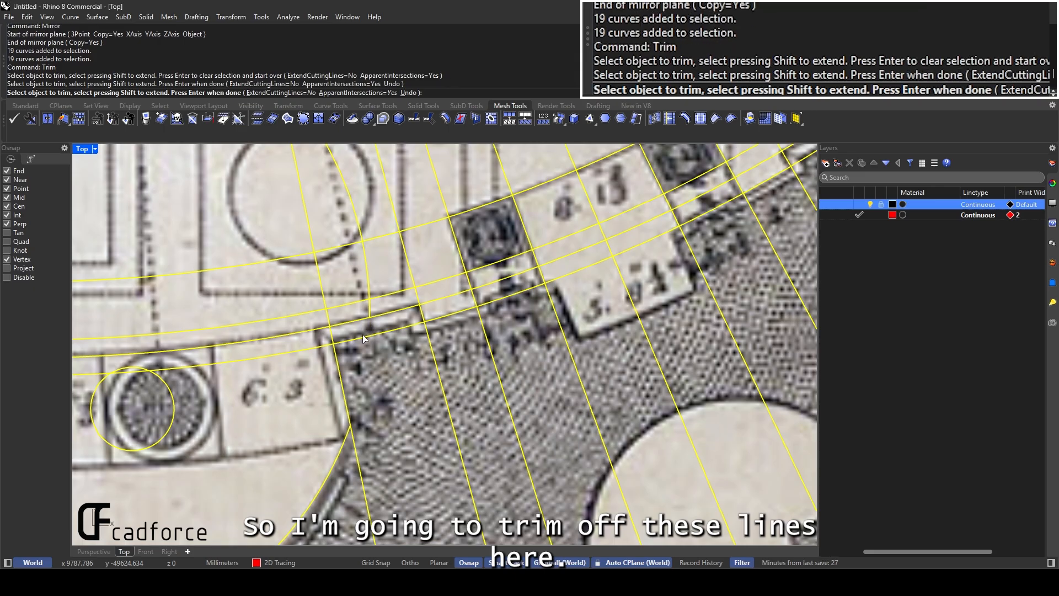
pyautogui.click(358, 337)
pyautogui.click(412, 325)
pyautogui.click(433, 340)
pyautogui.moveTo(504, 306); pyautogui.dragTo(436, 345, button='right')
pyautogui.click(484, 327)
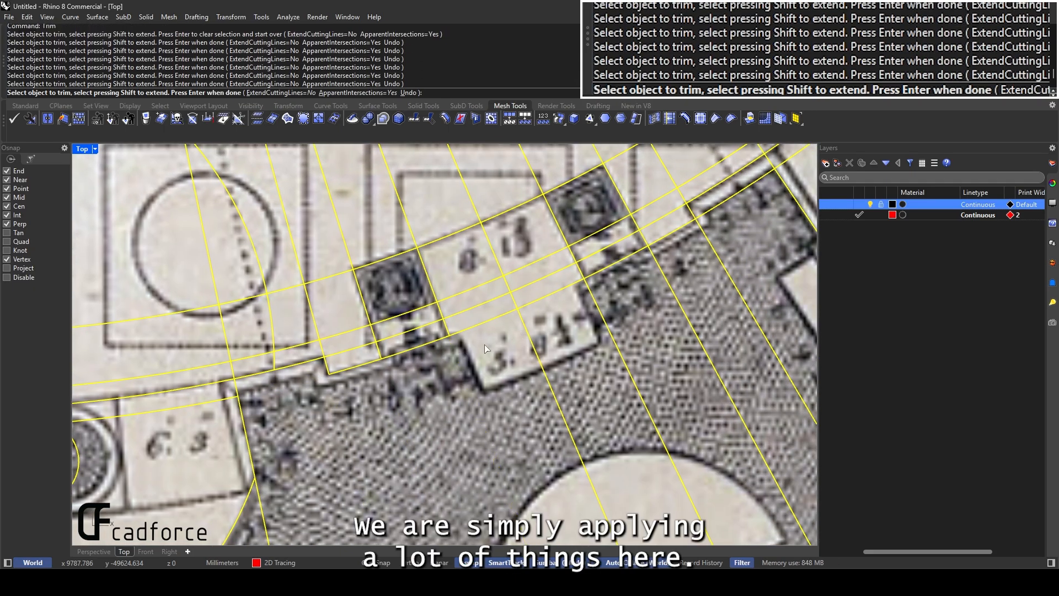
pyautogui.scroll(-4, 485, 349)
# Undo the trims on the circles and radial lines, abandoning the offset attempt in between
pyautogui.hotkey('ctrl', 'z')
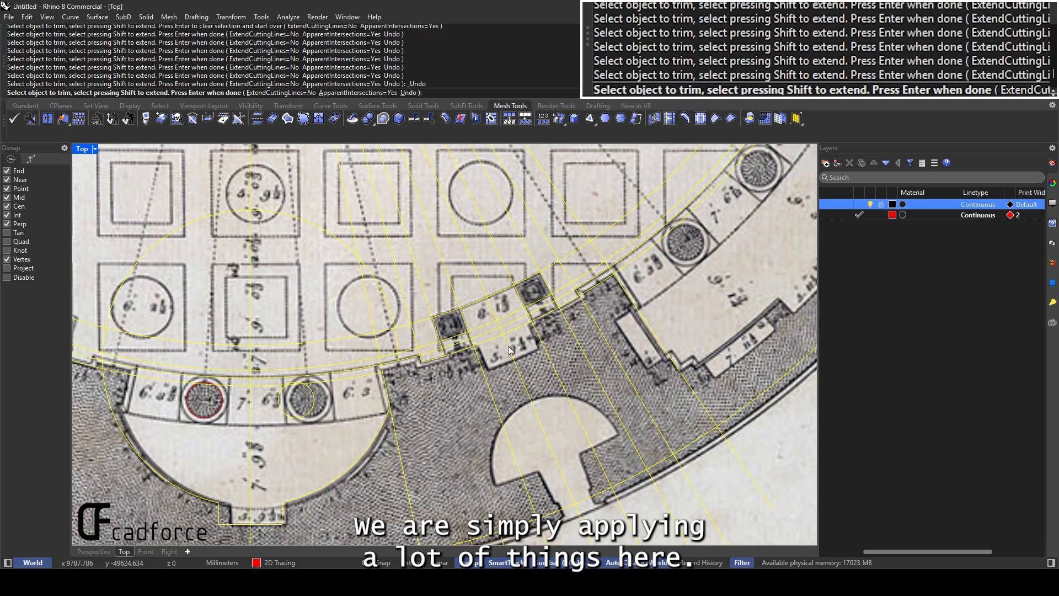
pyautogui.press('Escape')
pyautogui.click(493, 341)
pyautogui.write('Offset')
pyautogui.press('Escape')
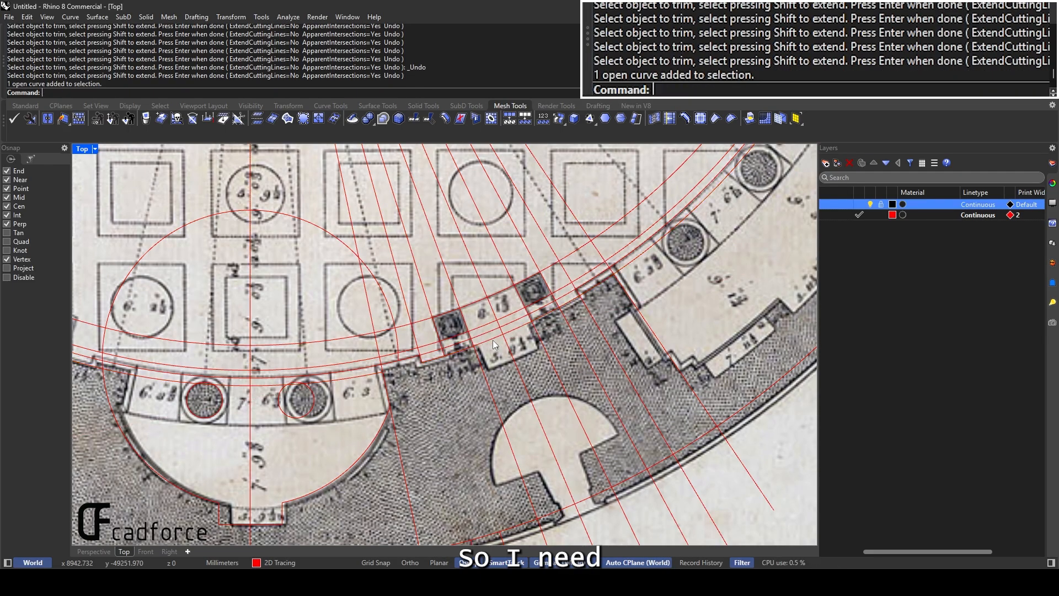
pyautogui.hotkey('ctrl', 'z')
# Offset the circle crossing the small room outward by about 977 mm, picking the distance along the room's side wall to its back wall
pyautogui.click(492, 340)
pyautogui.write('Offset')
pyautogui.press('Return')
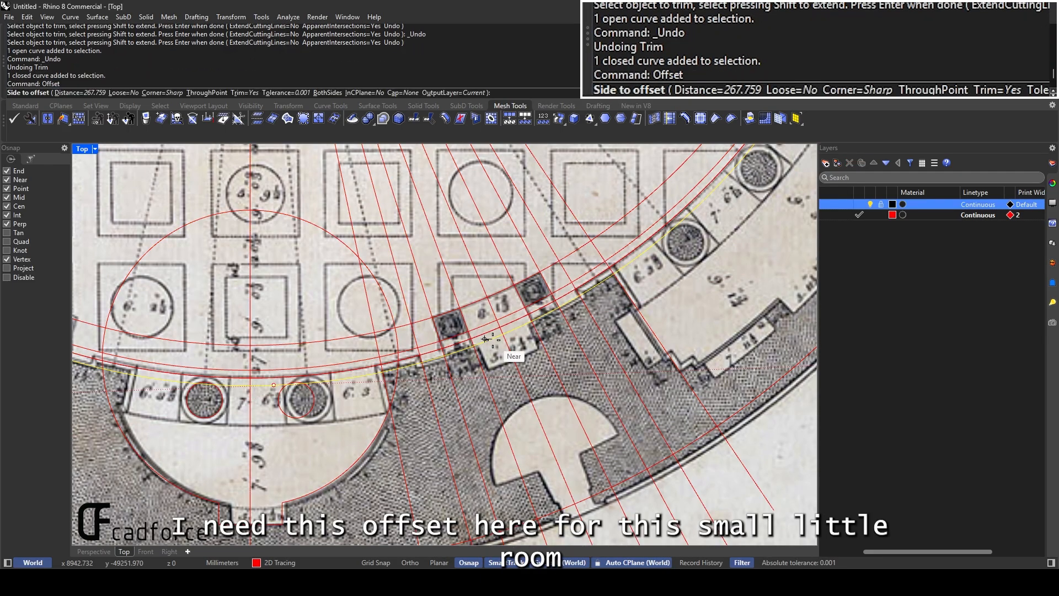
pyautogui.scroll(3, 492, 339)
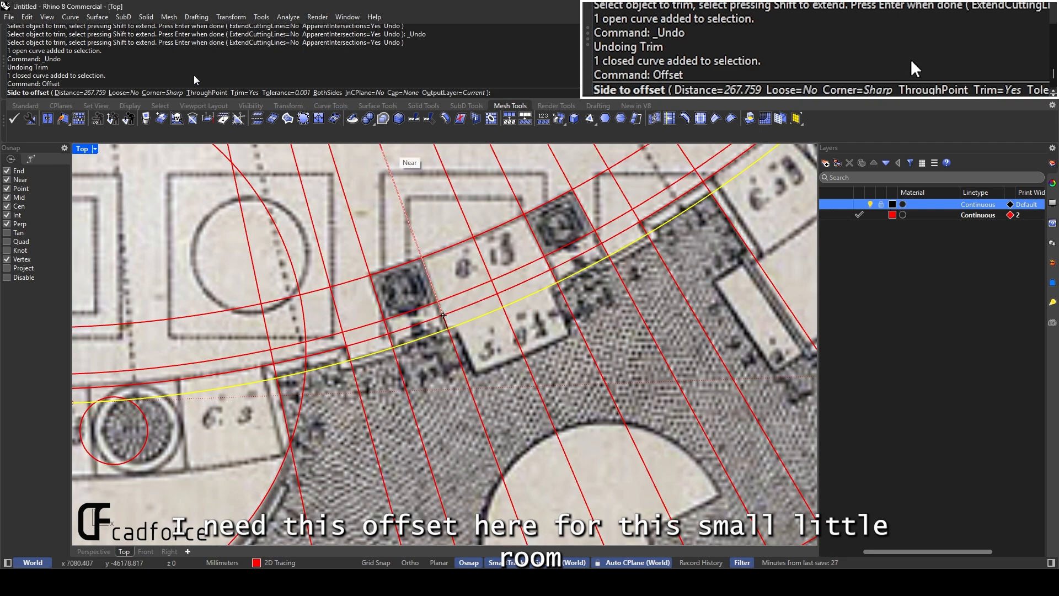
pyautogui.click(91, 93)
pyautogui.click(451, 332)
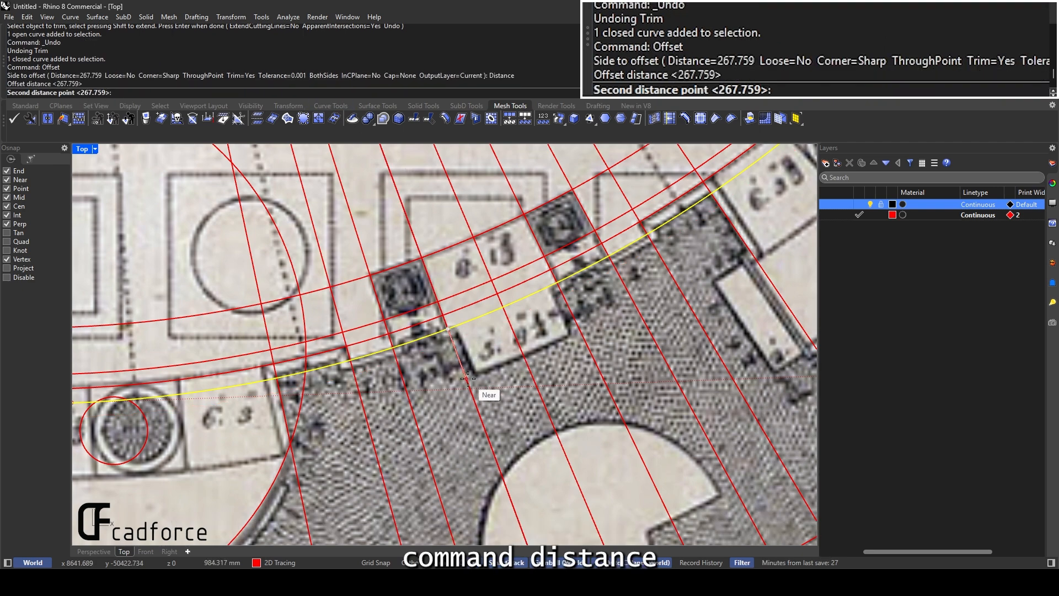
pyautogui.click(486, 393)
pyautogui.click(526, 347)
pyautogui.scroll(-3, 515, 315)
pyautogui.scroll(3, 514, 315)
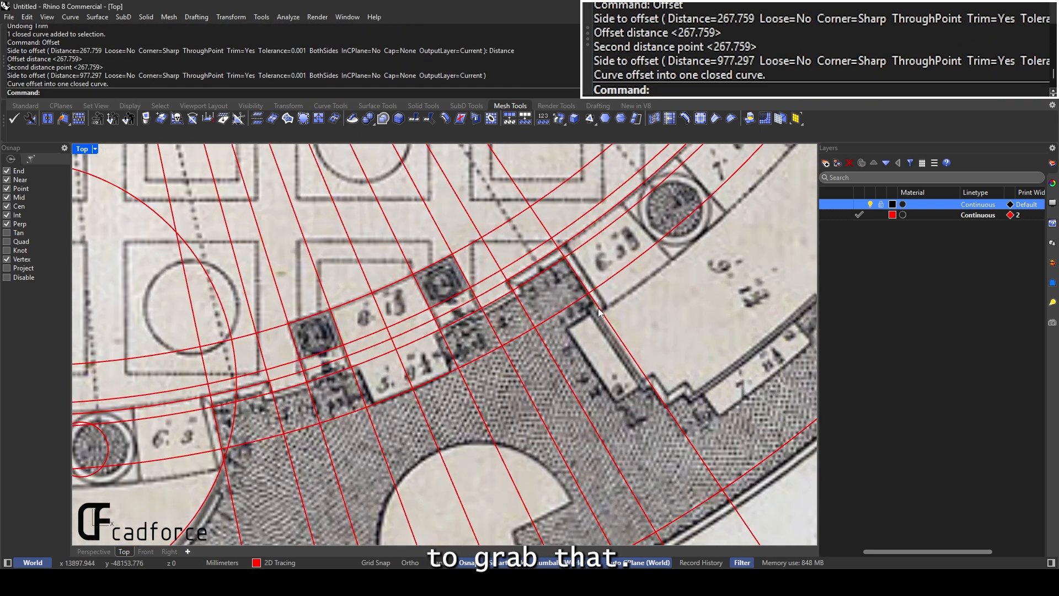
# Offset the circle at the small room's back wall outward by about 378 mm to meet the near corner of the neighbouring cubicle
pyautogui.click(580, 301)
pyautogui.press('Return')
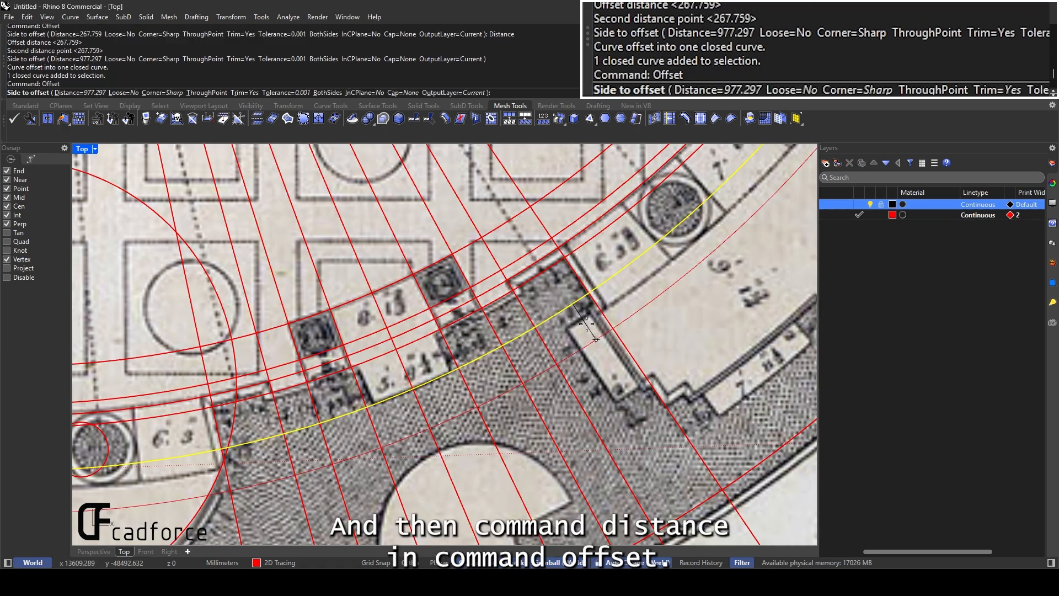
pyautogui.press('Return')
pyautogui.press('Return')
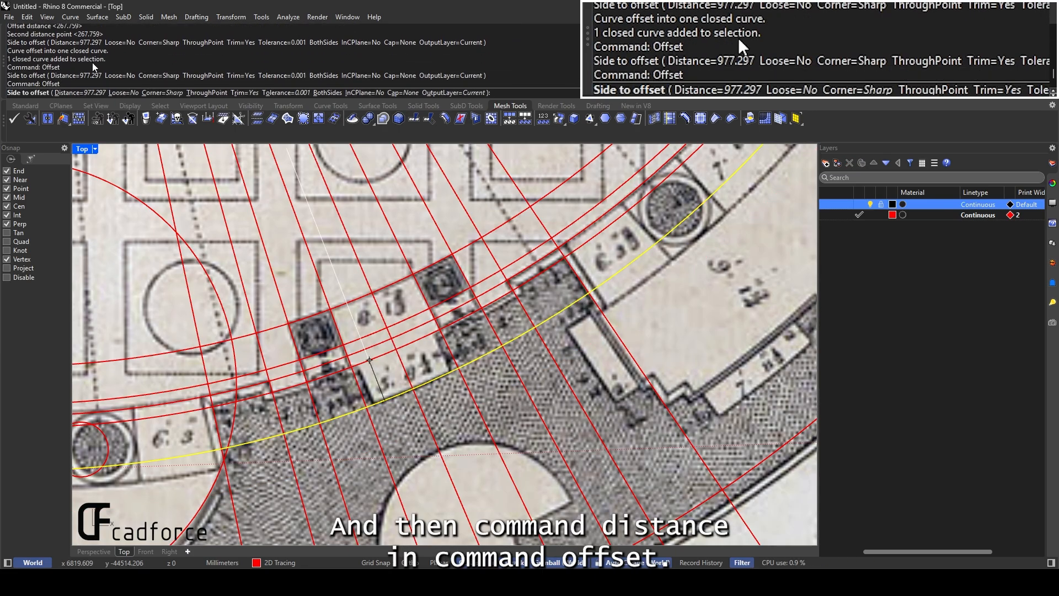
pyautogui.click(79, 93)
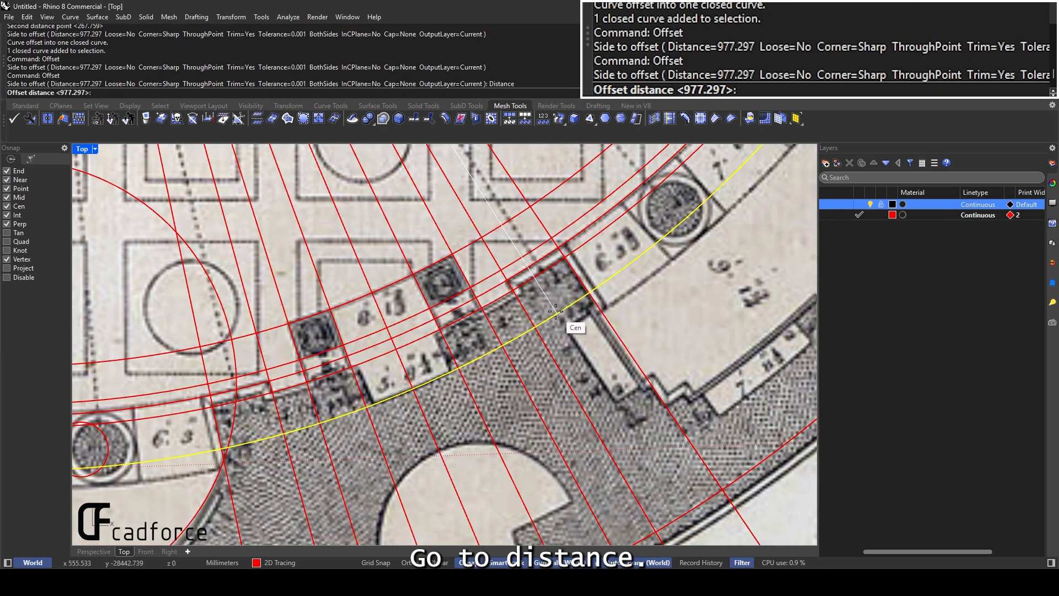
pyautogui.click(545, 325)
pyautogui.click(551, 344)
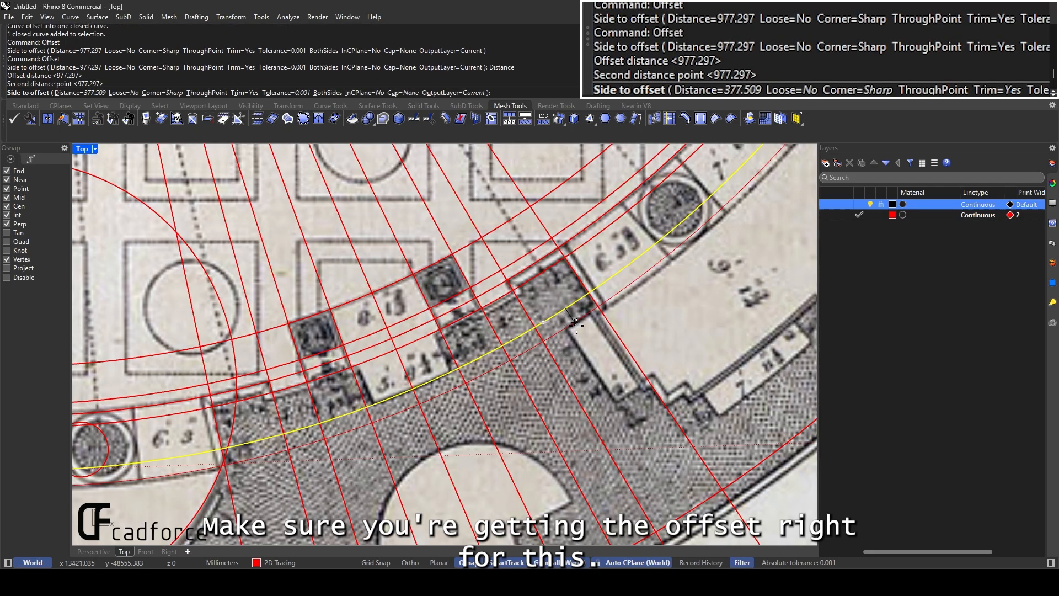
pyautogui.click(549, 347)
pyautogui.press('Escape')
# Draw a radial line from the plan's centre along the cubicle's long back edge, ending beyond the outer wall
pyautogui.moveTo(587, 343); pyautogui.dragTo(537, 315, button='right')
pyautogui.scroll(-5, 538, 318)
pyautogui.scroll(3, 553, 325)
pyautogui.click(569, 326)
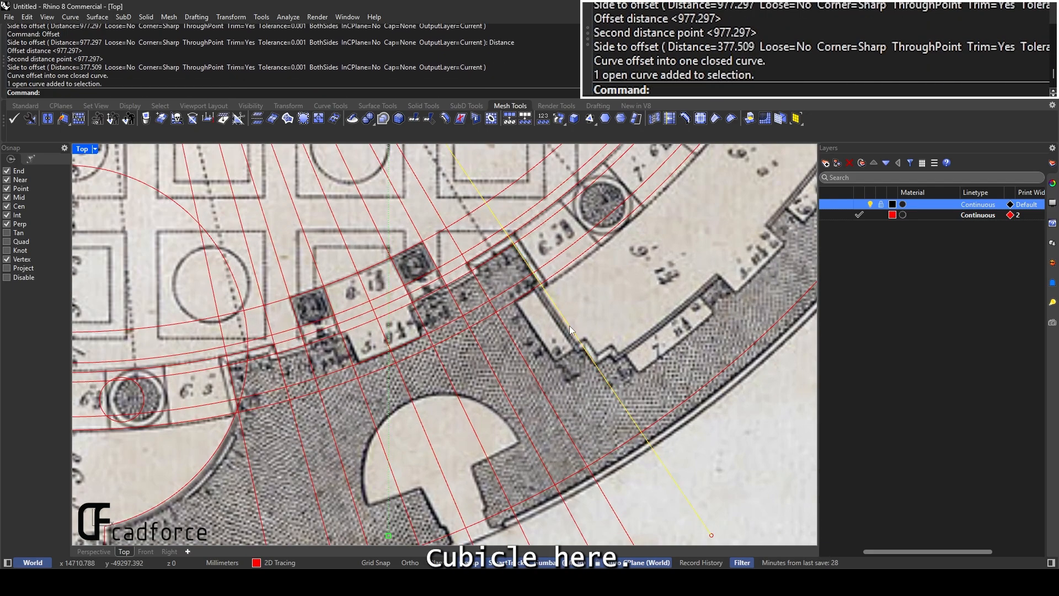
pyautogui.write('line')
pyautogui.press('Return')
pyautogui.scroll(-2, 557, 309)
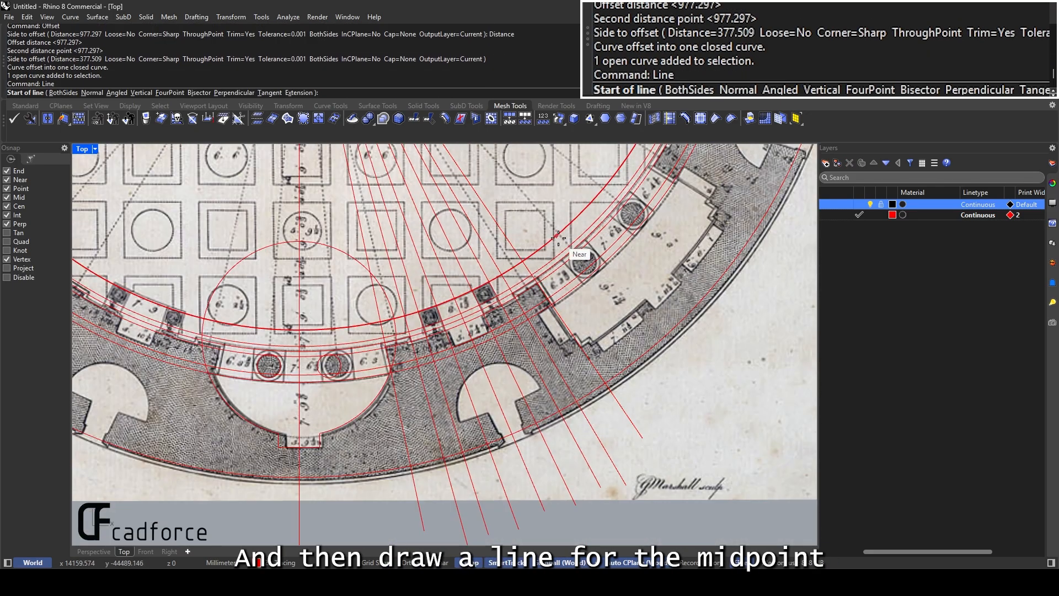
pyautogui.click(544, 244)
pyautogui.scroll(2, 560, 398)
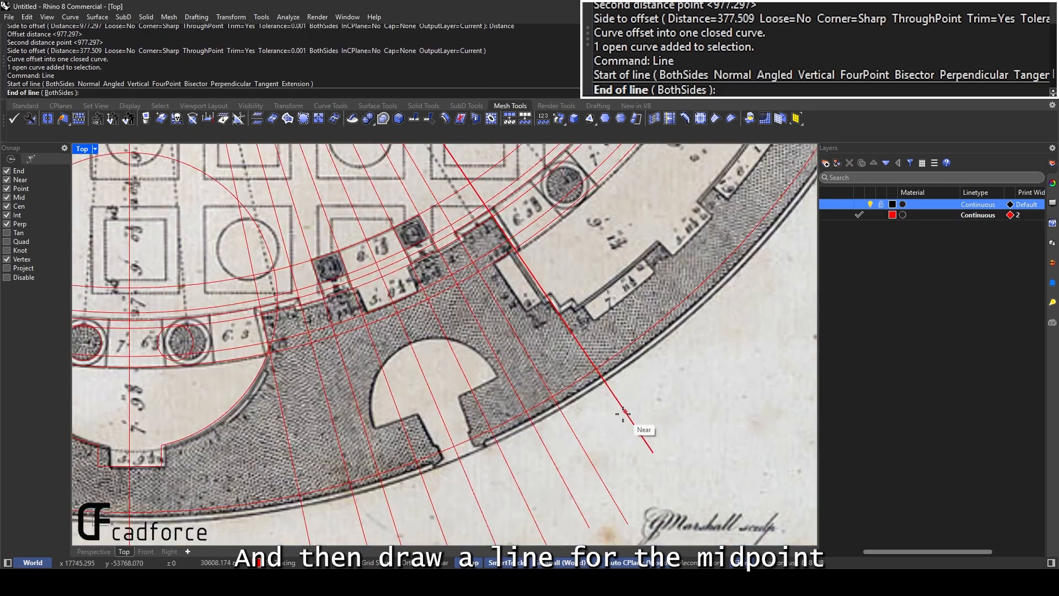
pyautogui.click(631, 475)
# Offset the circle at the cubicle's near corner outward by about 2050 mm, picking the distance along its back edge to the far corner
pyautogui.click(506, 257)
pyautogui.write('offset')
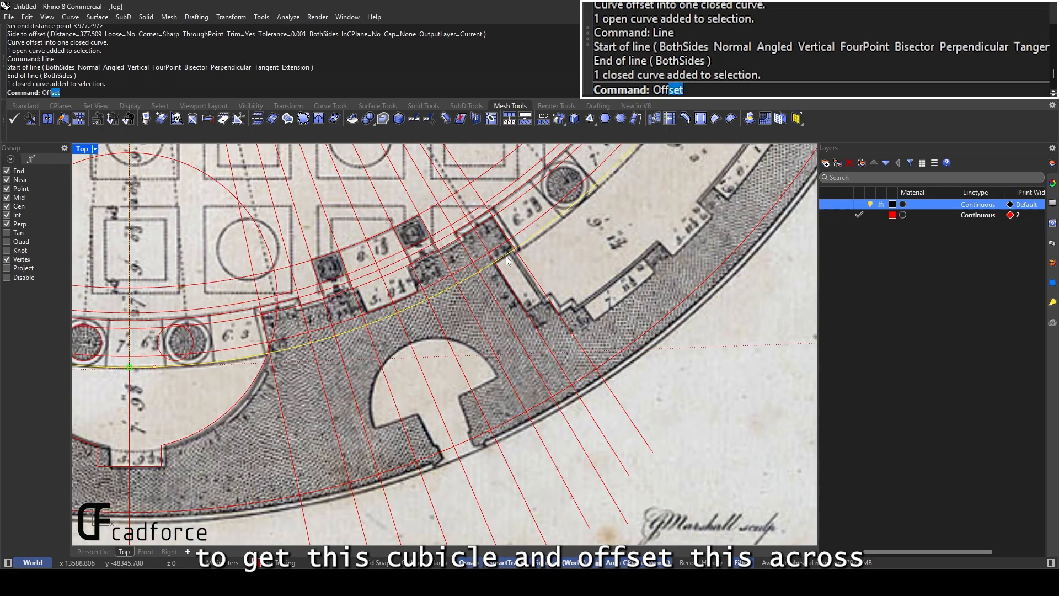
pyautogui.press('Return')
pyautogui.click(72, 93)
pyautogui.scroll(2, 504, 260)
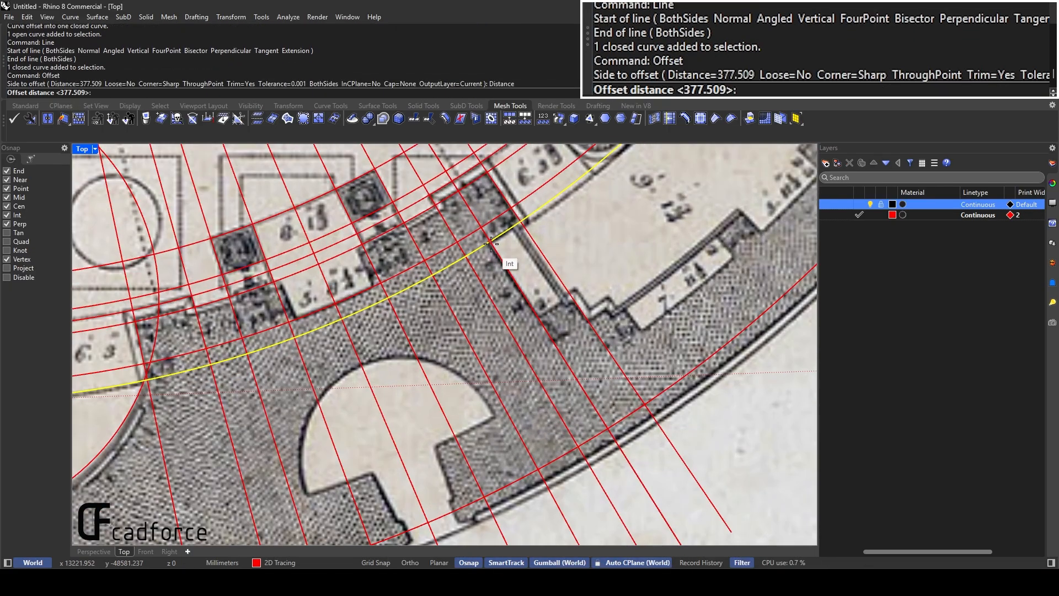
pyautogui.click(490, 241)
pyautogui.click(553, 307)
pyautogui.click(563, 323)
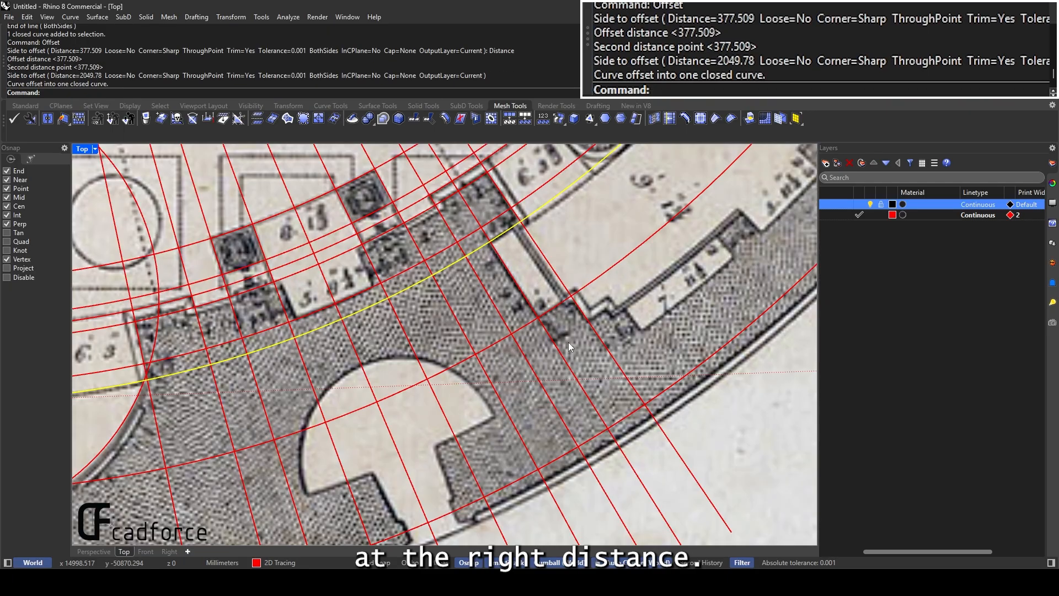
# Select the radial lines and circles crossing the small room, the cubicle and the wall between the alcoves for trimming
pyautogui.scroll(-6, 580, 323)
pyautogui.scroll(4, 555, 372)
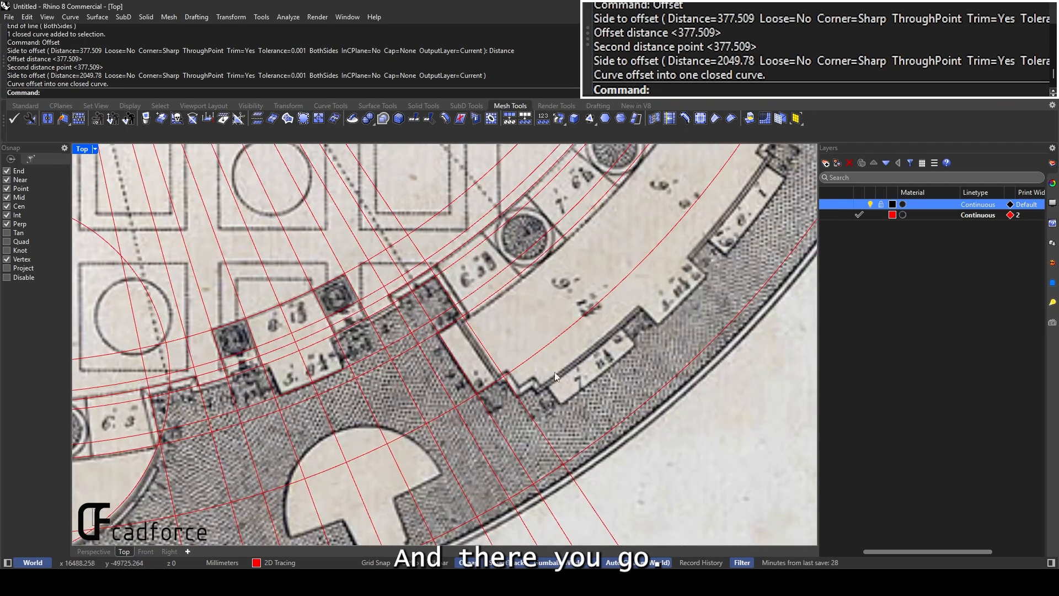
pyautogui.moveTo(544, 375)
pyautogui.mouseDown(button='right')
pyautogui.moveTo(497, 368)
pyautogui.moveTo(480, 338)
pyautogui.mouseUp(button='right')
pyautogui.scroll(2, 495, 368)
pyautogui.scroll(-6, 476, 359)
pyautogui.scroll(-2, 625, 403)
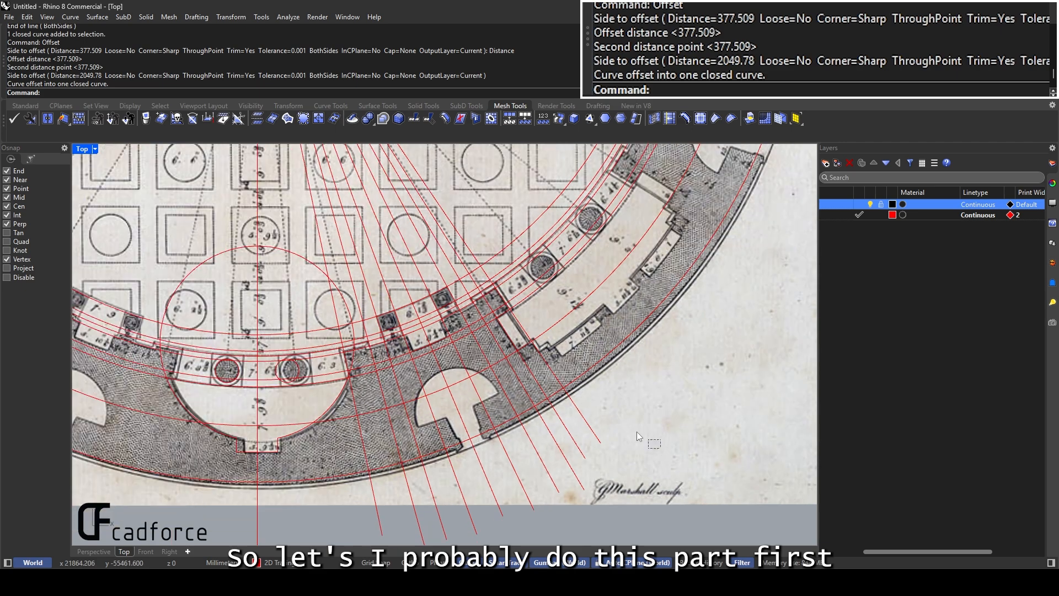
pyautogui.moveTo(660, 446); pyautogui.dragTo(272, 286)
pyautogui.scroll(6, 416, 364)
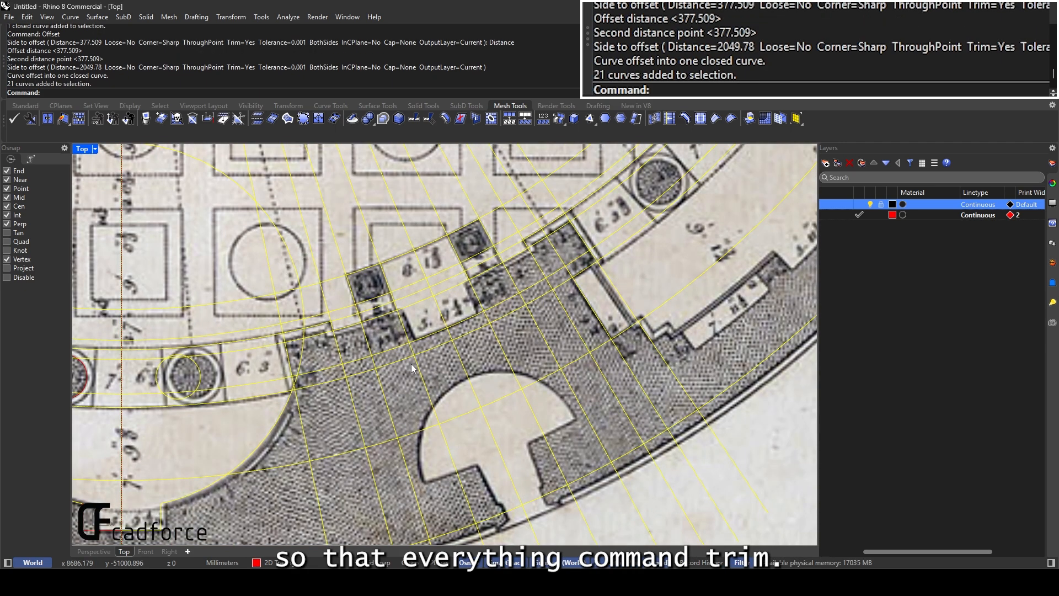
# Using the selected curves as cutting edges, trim the surplus construction lines crossing the hatched wall around the mushroom-shaped niche
pyautogui.write('Trim')
pyautogui.press('Return')
pyautogui.scroll(5, 665, 364)
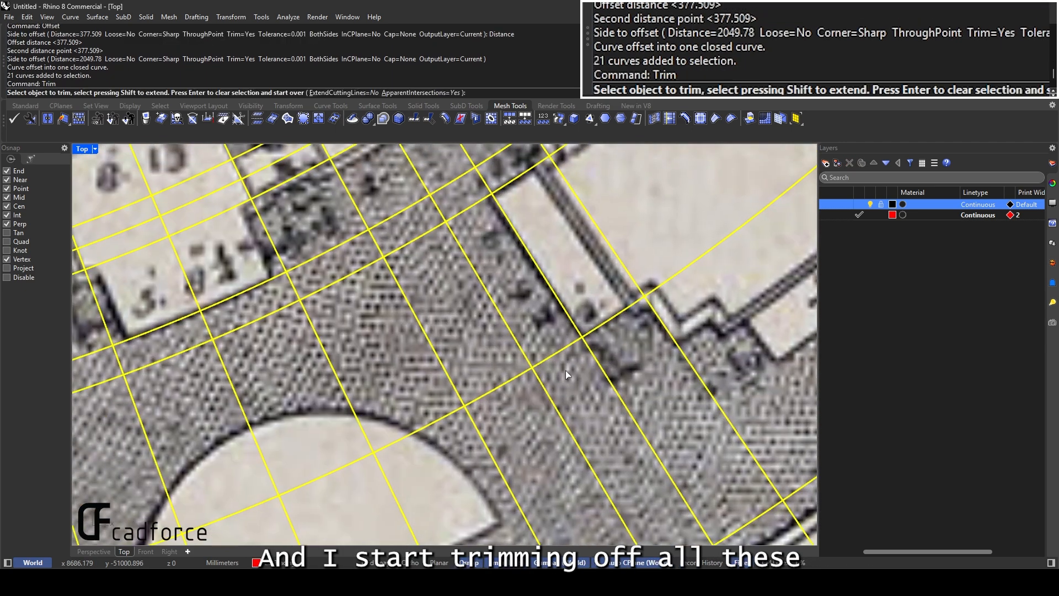
pyautogui.scroll(-2, 493, 380)
pyautogui.moveTo(566, 353); pyautogui.dragTo(437, 405)
pyautogui.moveTo(437, 402); pyautogui.dragTo(629, 325, button='right')
pyautogui.scroll(-2, 542, 374)
pyautogui.moveTo(629, 329); pyautogui.dragTo(459, 411)
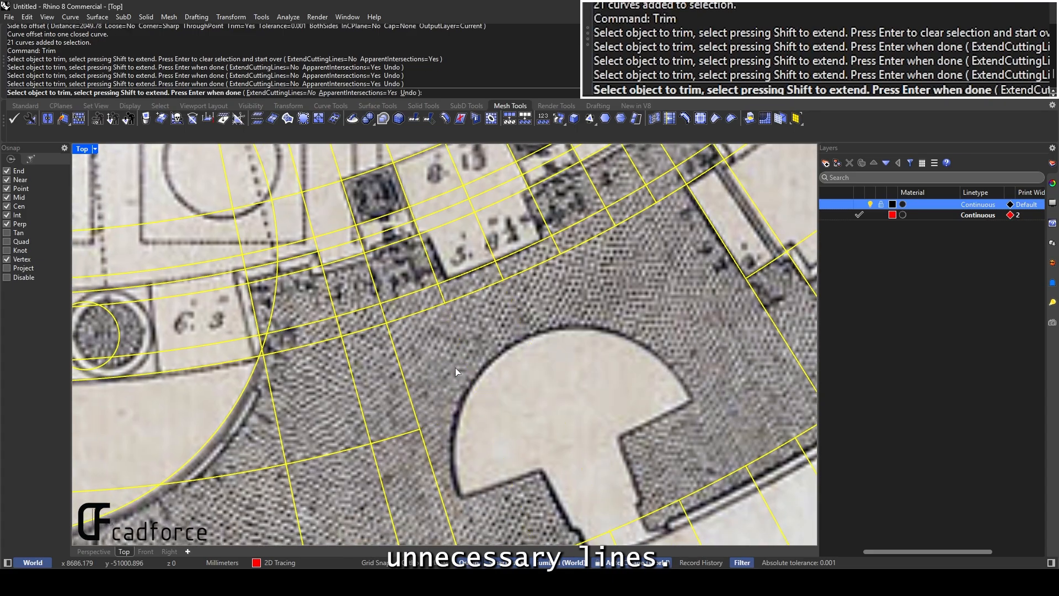
pyautogui.moveTo(455, 368); pyautogui.dragTo(411, 399)
# Trim the radial line ends that extend beyond the rotunda's outer circle
pyautogui.scroll(-6, 412, 398)
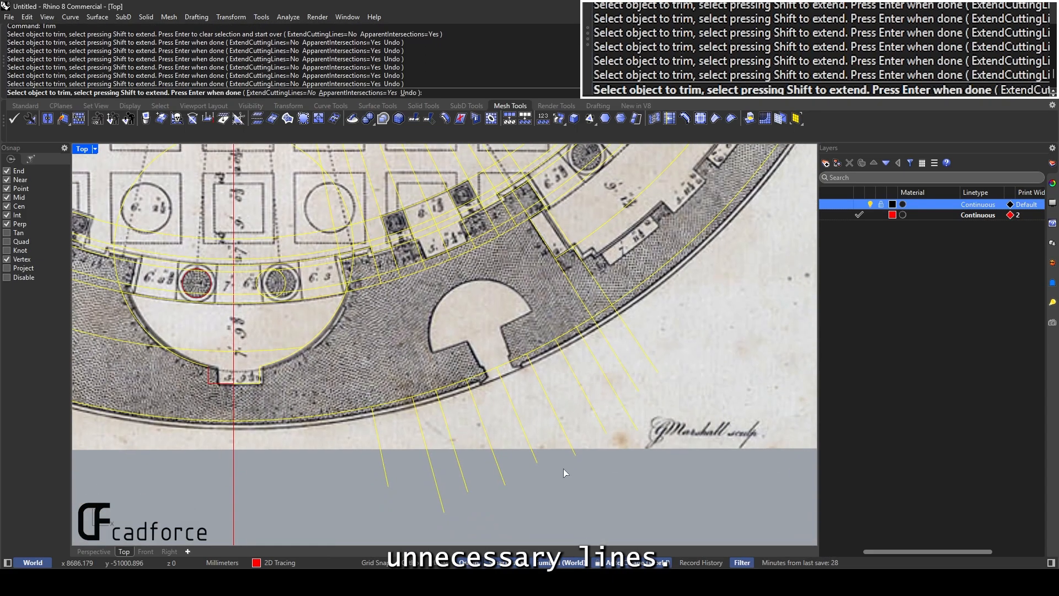
pyautogui.moveTo(569, 471); pyautogui.dragTo(382, 435)
pyautogui.moveTo(729, 454); pyautogui.dragTo(591, 399)
pyautogui.moveTo(681, 384); pyautogui.dragTo(532, 300)
# Trim the surplus radial and arc segments inside the wall between the narrow side recess and the recess behind the square columns
pyautogui.scroll(6, 590, 290)
pyautogui.moveTo(478, 215); pyautogui.dragTo(517, 300, button='right')
pyautogui.moveTo(518, 232); pyautogui.dragTo(559, 313, button='right')
pyautogui.scroll(6, 559, 312)
pyautogui.moveTo(555, 312); pyautogui.dragTo(533, 302)
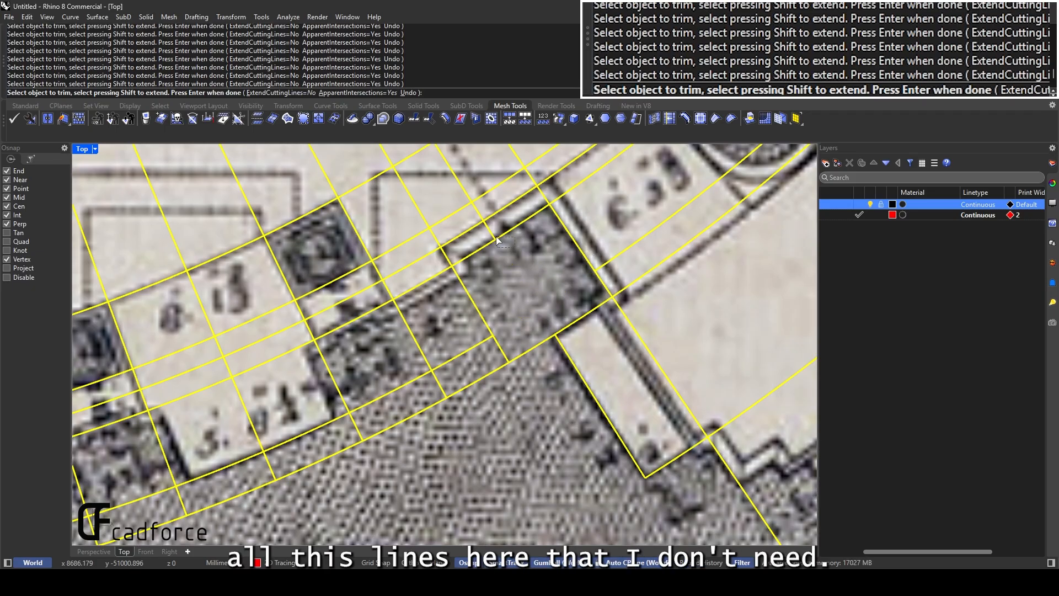
pyautogui.moveTo(497, 237); pyautogui.dragTo(490, 233)
pyautogui.moveTo(518, 337); pyautogui.dragTo(481, 330)
pyautogui.moveTo(471, 409); pyautogui.dragTo(528, 386, button='right')
pyautogui.moveTo(528, 386); pyautogui.dragTo(476, 349)
pyautogui.moveTo(461, 408); pyautogui.dragTo(534, 382, button='right')
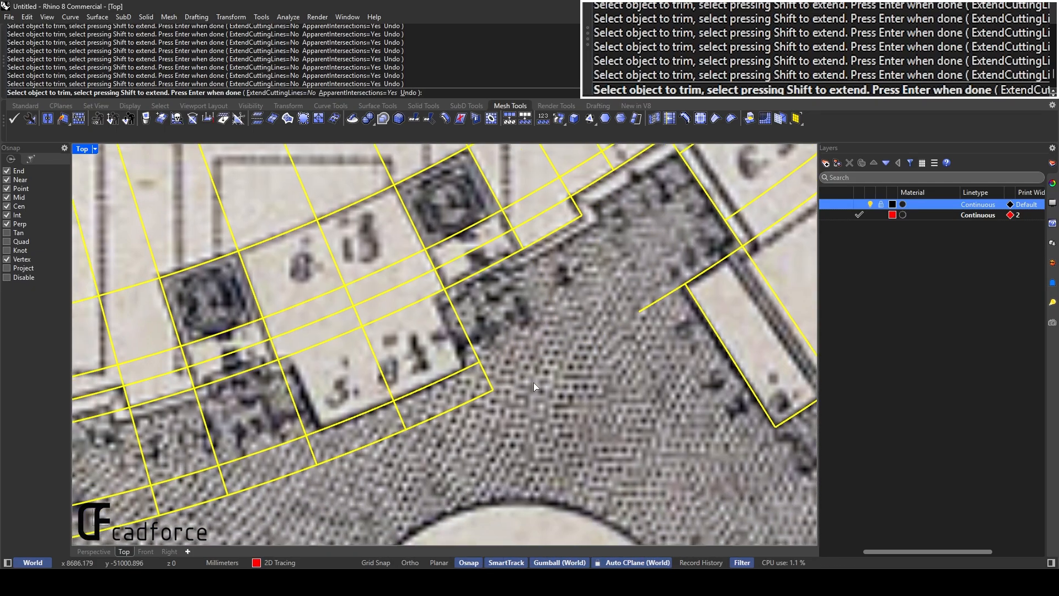
# Trim the overshooting arcs and radial lines below and beside the recess behind the two square columns
pyautogui.click(496, 390)
pyautogui.click(593, 399)
pyautogui.moveTo(473, 399); pyautogui.dragTo(528, 354, button='right')
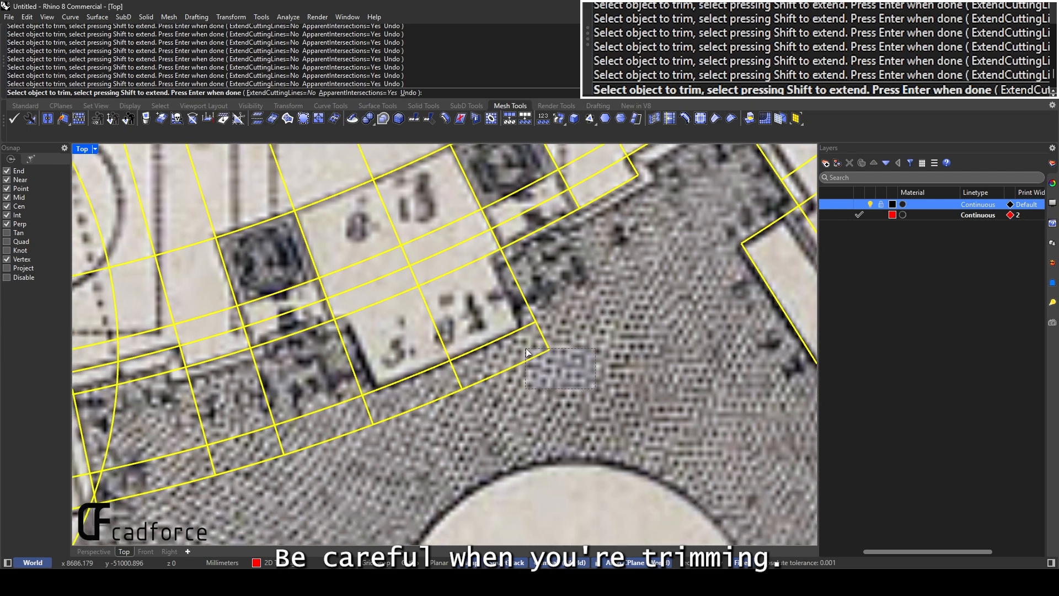
pyautogui.moveTo(557, 362); pyautogui.dragTo(521, 333)
pyautogui.moveTo(464, 398); pyautogui.dragTo(551, 388, button='right')
pyautogui.moveTo(550, 388); pyautogui.dragTo(519, 362)
pyautogui.moveTo(472, 438); pyautogui.dragTo(555, 424, button='right')
pyautogui.moveTo(470, 426); pyautogui.dragTo(435, 382)
pyautogui.moveTo(438, 449); pyautogui.dragTo(496, 388, button='right')
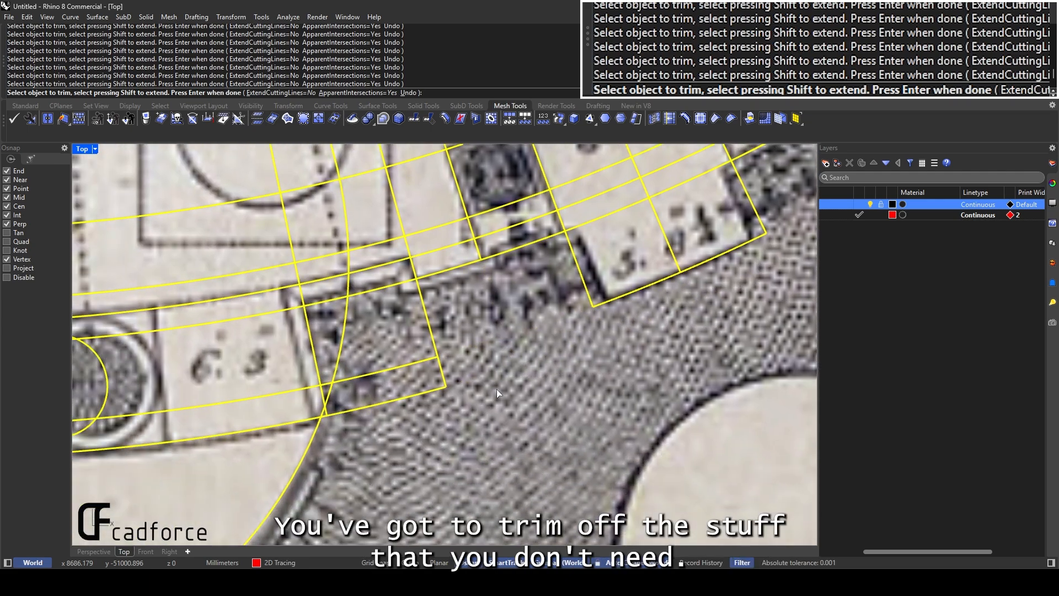
# Trim the surplus segments between the stepped wall edge and the semicircular niche's right corner, and finish trimming
pyautogui.moveTo(496, 389); pyautogui.dragTo(408, 346)
pyautogui.moveTo(399, 355); pyautogui.dragTo(477, 343, button='right')
pyautogui.moveTo(478, 343); pyautogui.dragTo(416, 275)
pyautogui.moveTo(431, 354); pyautogui.dragTo(458, 322, button='right')
pyautogui.moveTo(445, 340); pyautogui.dragTo(427, 325)
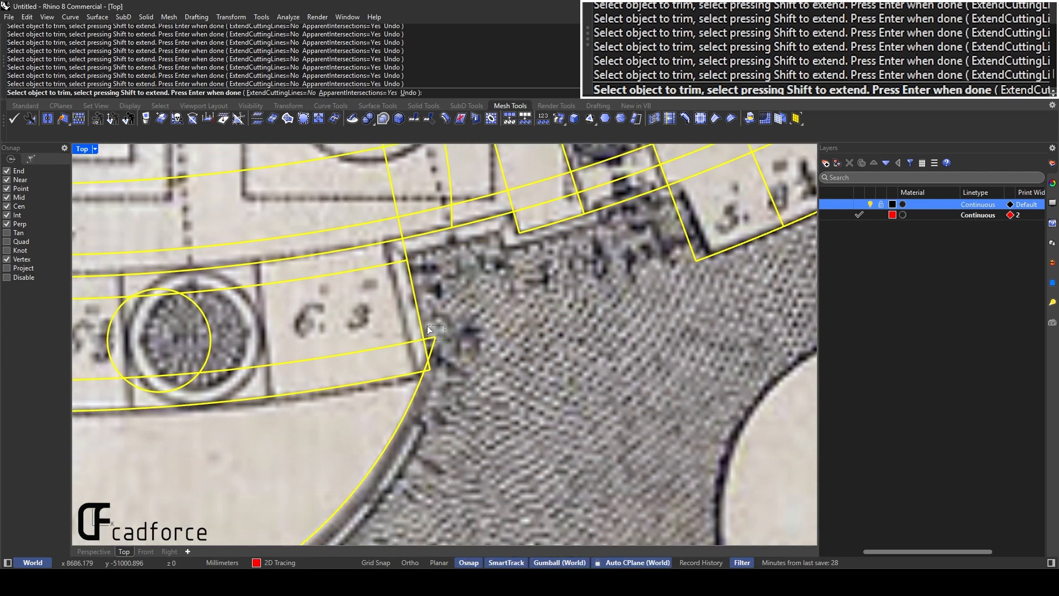
pyautogui.click(433, 368)
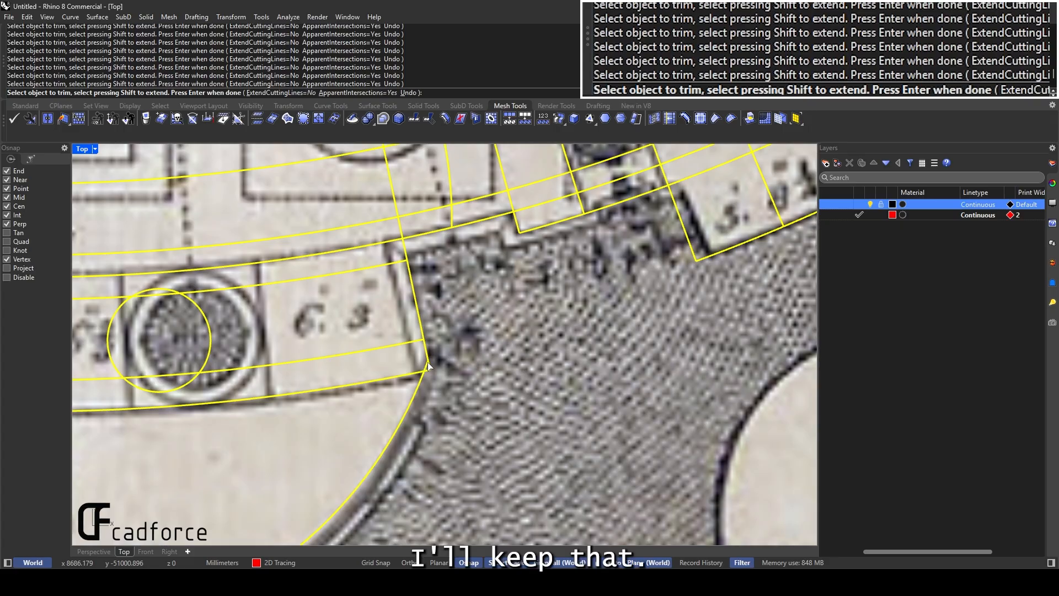
pyautogui.scroll(3, 436, 371)
pyautogui.scroll(-10, 497, 366)
pyautogui.scroll(5, 508, 366)
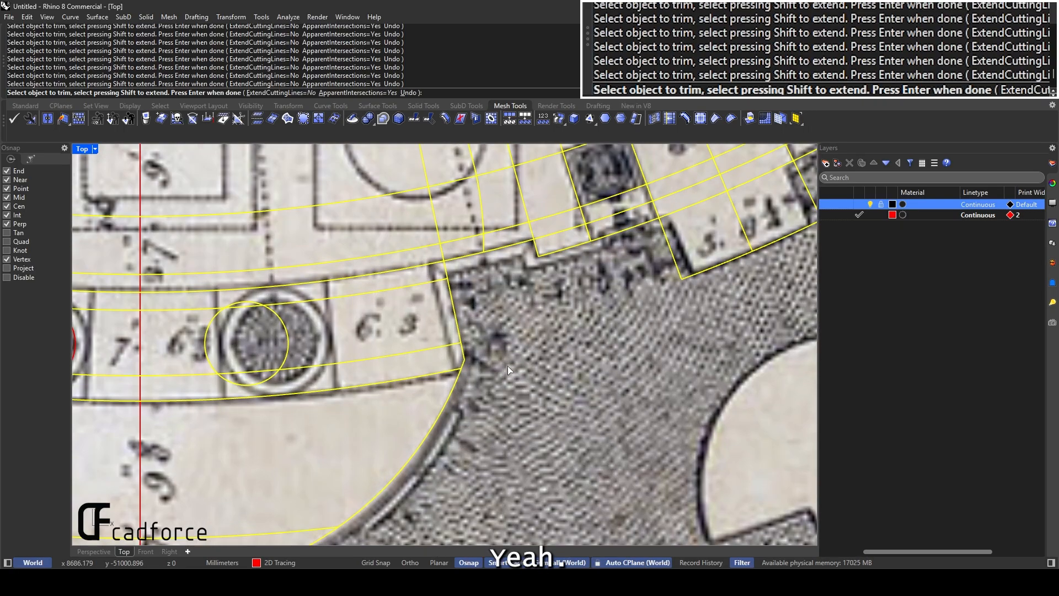
pyautogui.moveTo(476, 367); pyautogui.dragTo(381, 353, button='right')
pyautogui.scroll(-5, 381, 353)
pyautogui.moveTo(479, 294); pyautogui.dragTo(482, 373, button='right')
pyautogui.scroll(-5, 432, 323)
pyautogui.scroll(3, 497, 286)
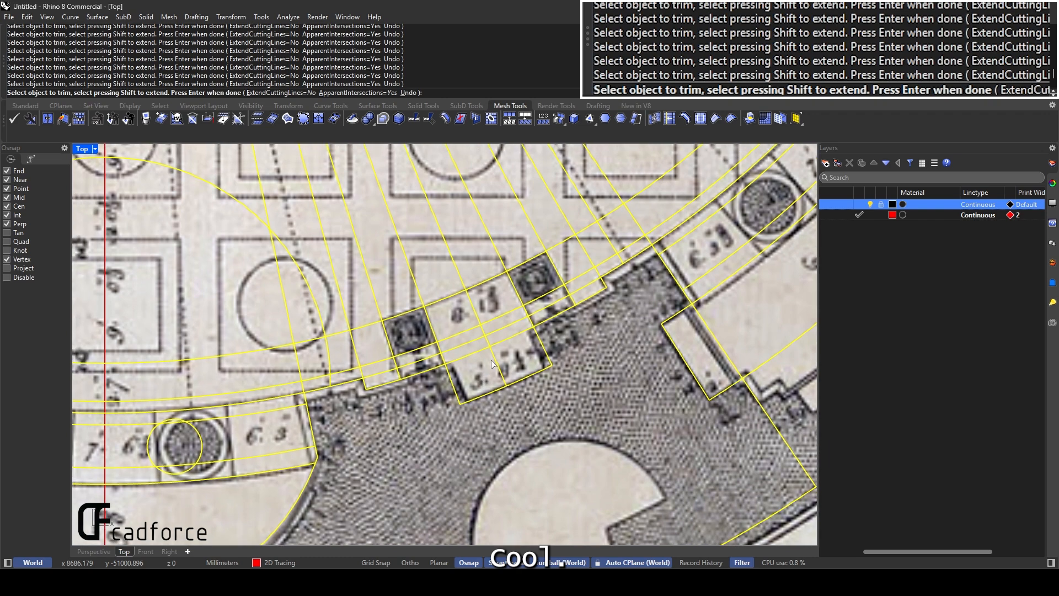
pyautogui.press('Return')
pyautogui.press('Escape')
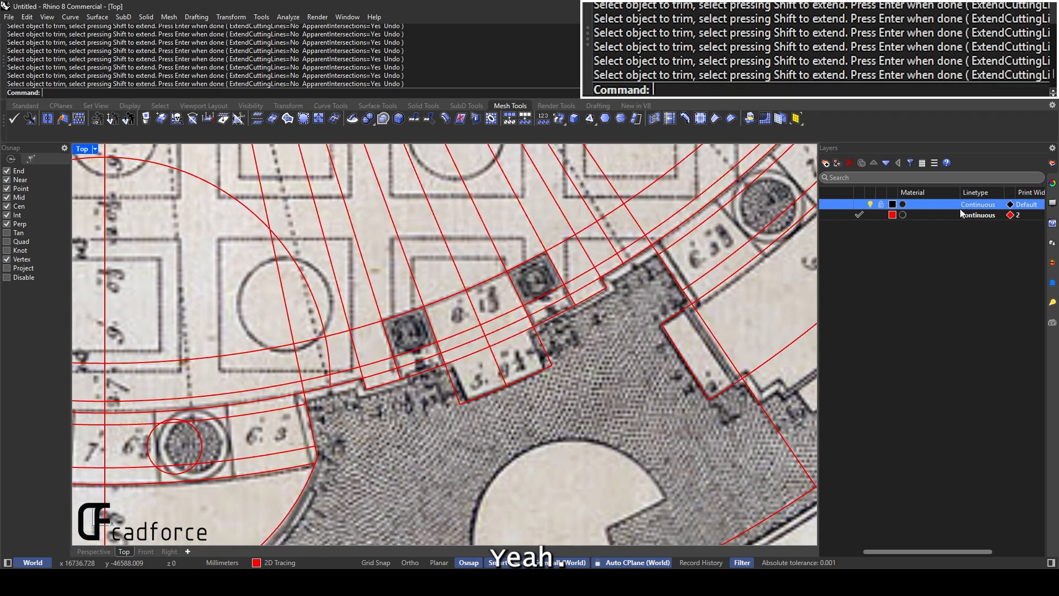
# Hide the plan image to examine the traced wall outline on its own, and show the image again
pyautogui.click(870, 205)
pyautogui.scroll(-4, 547, 317)
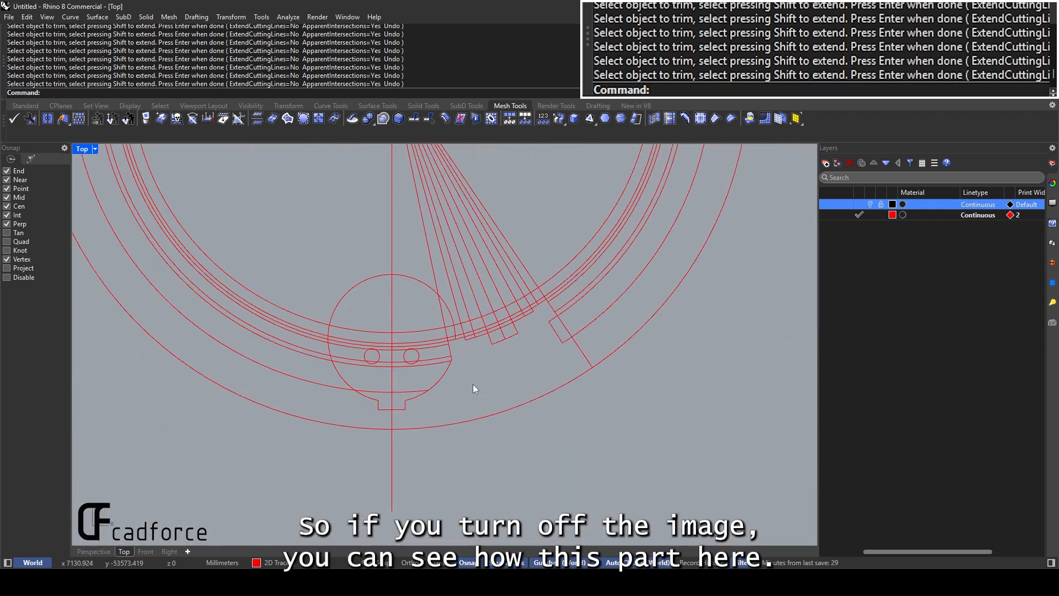
pyautogui.scroll(4, 537, 319)
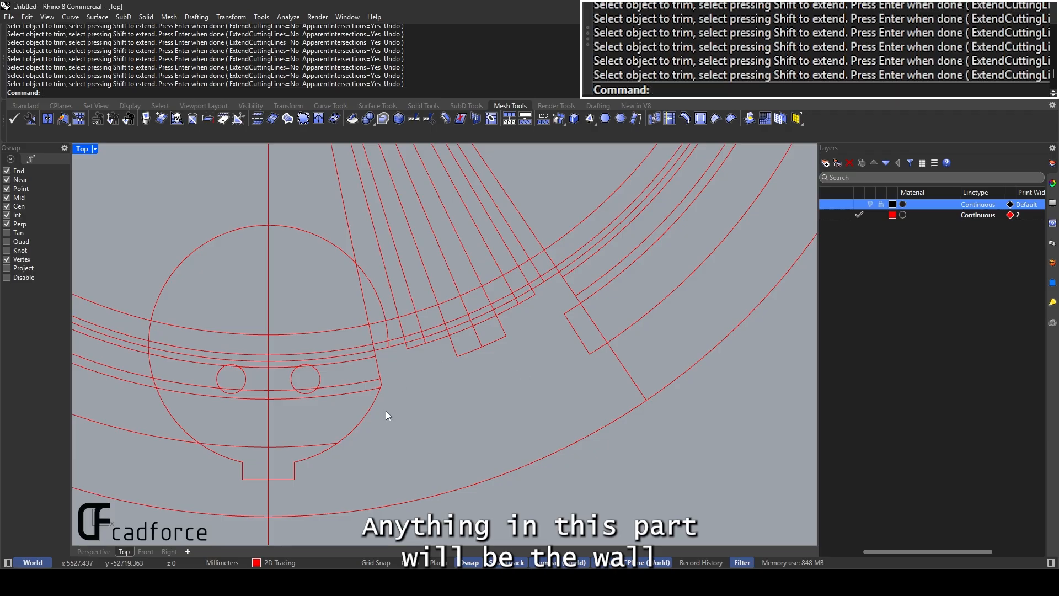
pyautogui.click(869, 203)
pyautogui.scroll(6, 420, 332)
pyautogui.moveTo(421, 332); pyautogui.dragTo(529, 351, button='right')
pyautogui.scroll(-5, 529, 351)
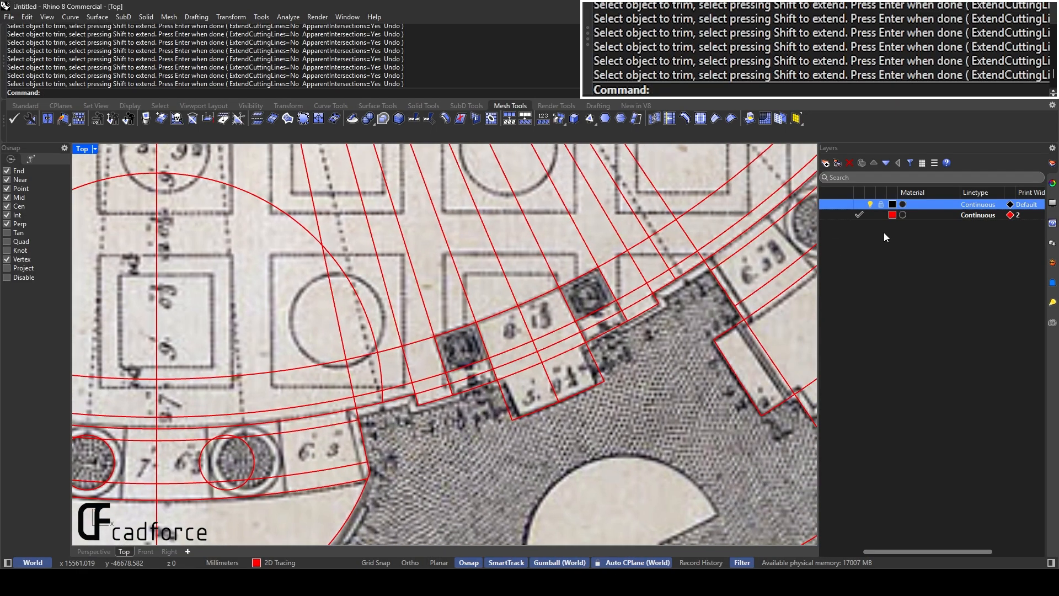
pyautogui.click(870, 204)
pyautogui.scroll(-4, 631, 211)
pyautogui.moveTo(631, 211); pyautogui.dragTo(402, 180)
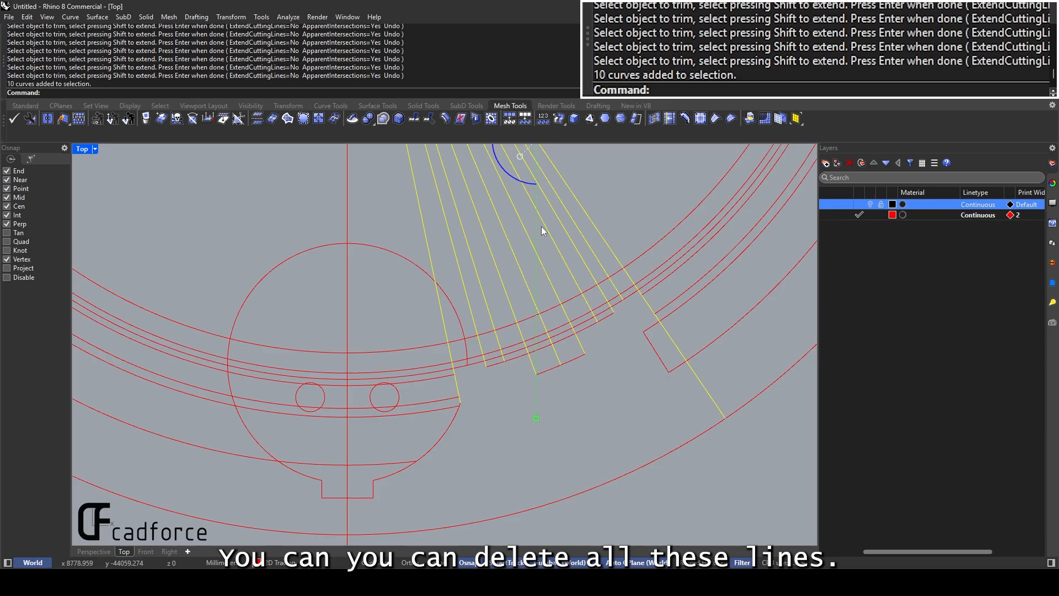
pyautogui.click(579, 377)
pyautogui.scroll(-2, 582, 377)
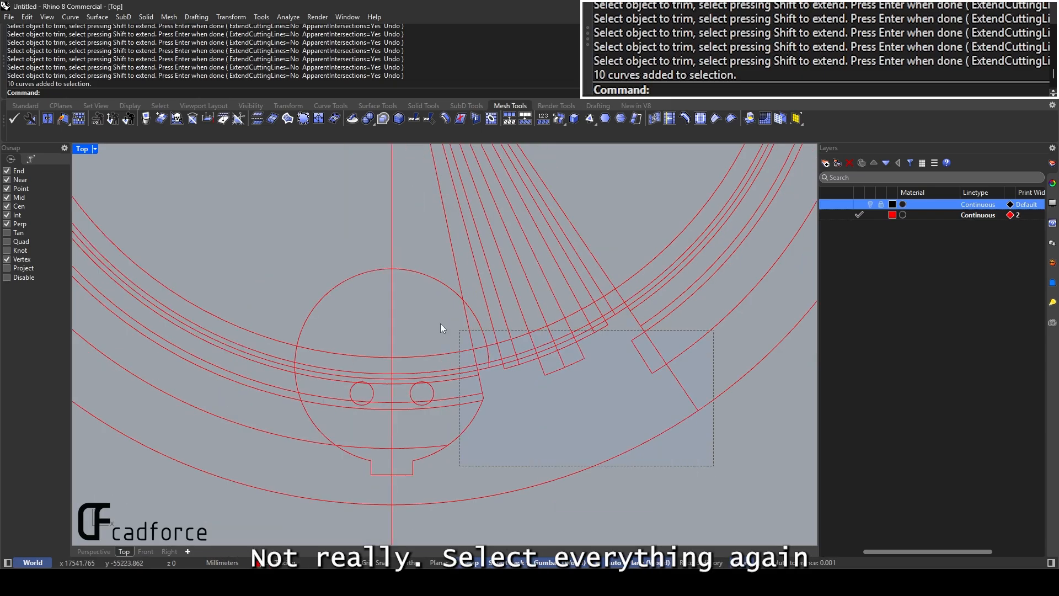
pyautogui.moveTo(440, 323); pyautogui.dragTo(414, 316)
pyautogui.click(414, 316)
pyautogui.scroll(-3, 500, 377)
# With all traced curves as cutting edges and the plan image shown, trim the radial lines inside the rotunda and part of the niche circle
pyautogui.moveTo(673, 508); pyautogui.dragTo(336, 294)
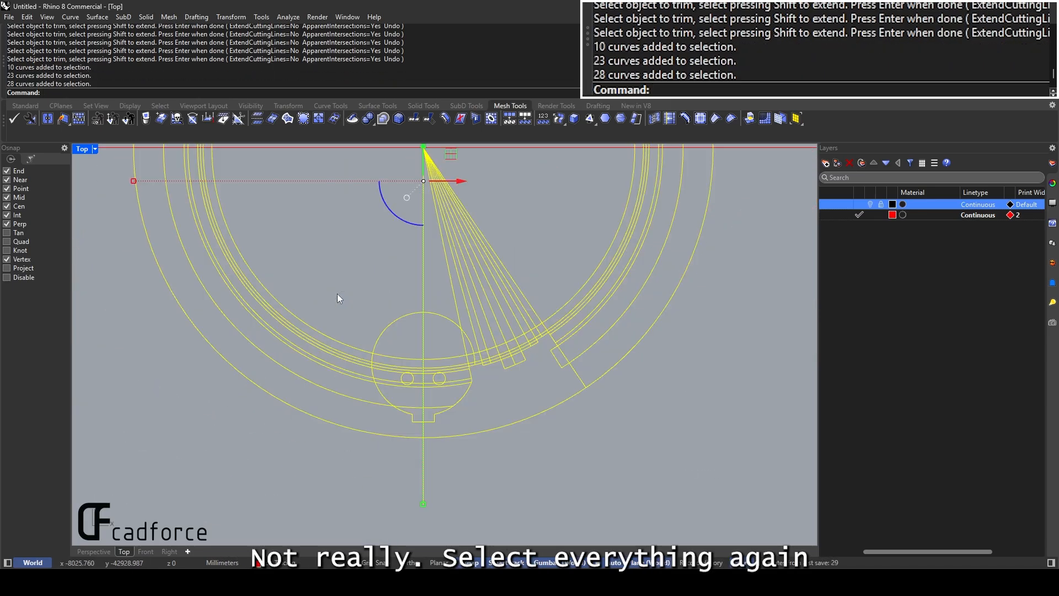
pyautogui.write('trim')
pyautogui.press('Return')
pyautogui.click(870, 204)
pyautogui.scroll(5, 554, 300)
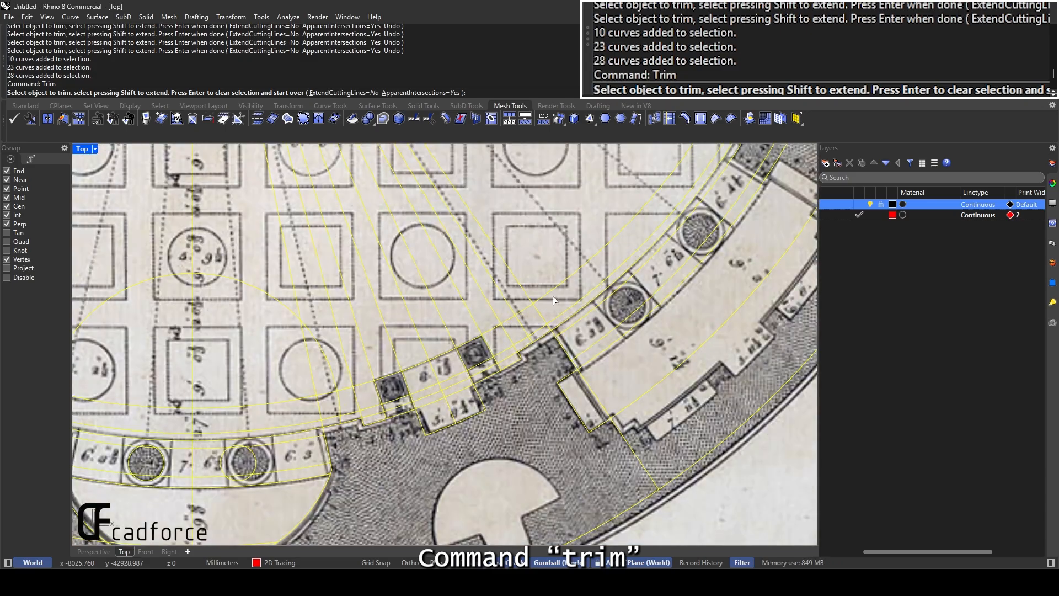
pyautogui.moveTo(554, 300); pyautogui.dragTo(672, 254, button='right')
pyautogui.moveTo(659, 201); pyautogui.dragTo(392, 221)
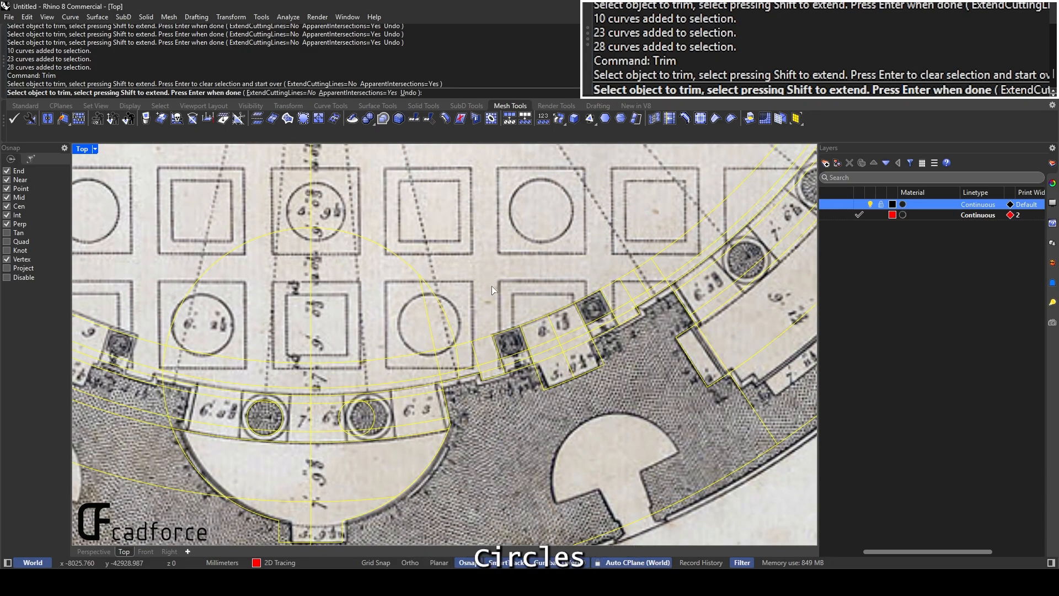
pyautogui.click(393, 280)
pyautogui.scroll(2, 670, 292)
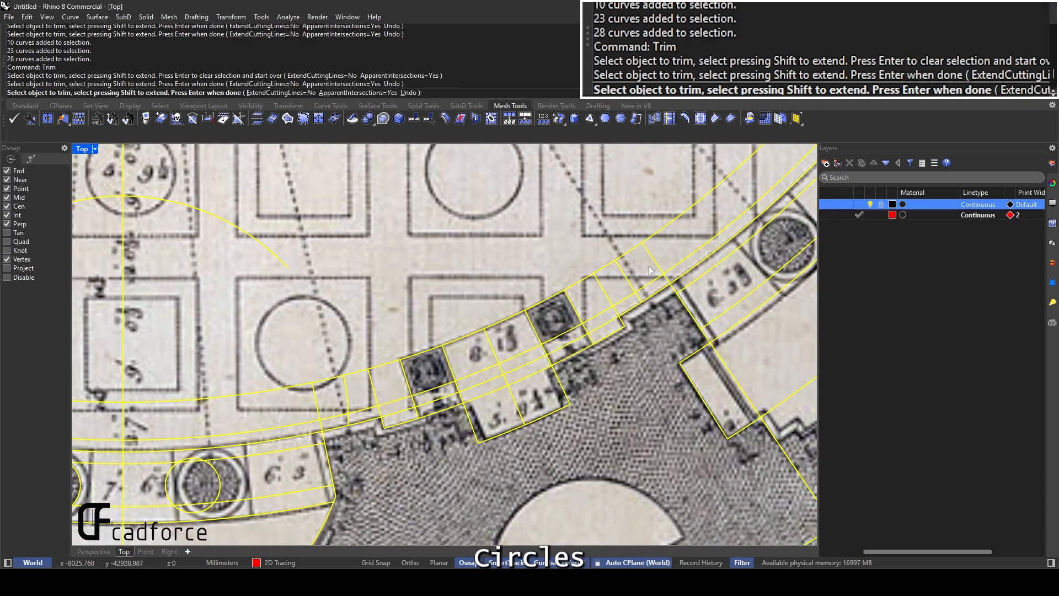
# Trim the radial and arc segments protruding inward beside and between the two square columns
pyautogui.click(650, 270)
pyautogui.click(626, 266)
pyautogui.click(579, 270)
pyautogui.moveTo(478, 318); pyautogui.dragTo(477, 318)
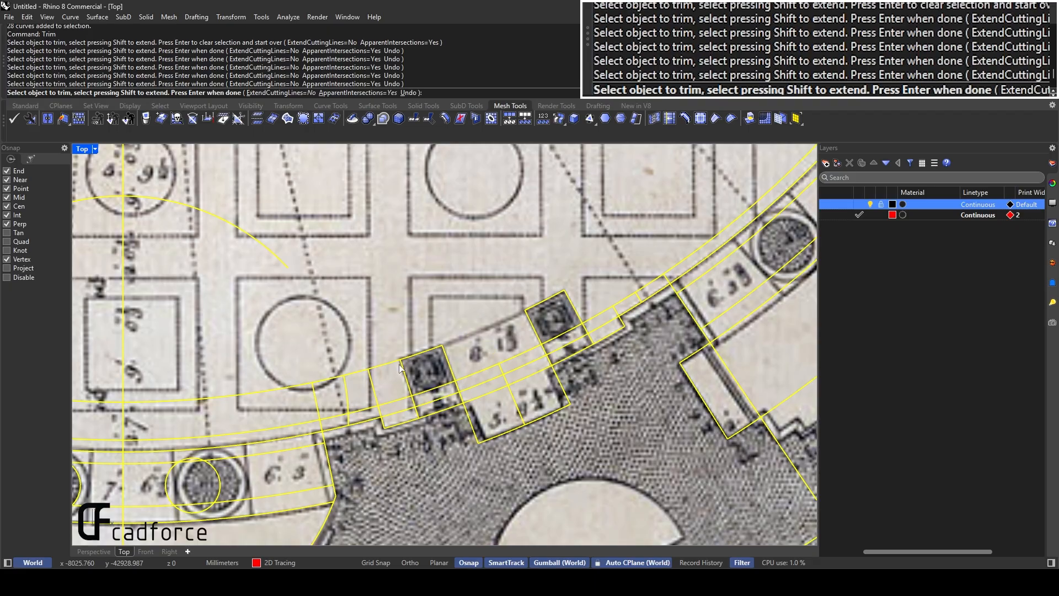
# Trim the line pieces beside and behind the left square column back to the stepped wall edge
pyautogui.click(390, 379)
pyautogui.scroll(1, 389, 380)
pyautogui.click(448, 388)
pyautogui.scroll(1, 447, 388)
pyautogui.moveTo(403, 395); pyautogui.dragTo(361, 387)
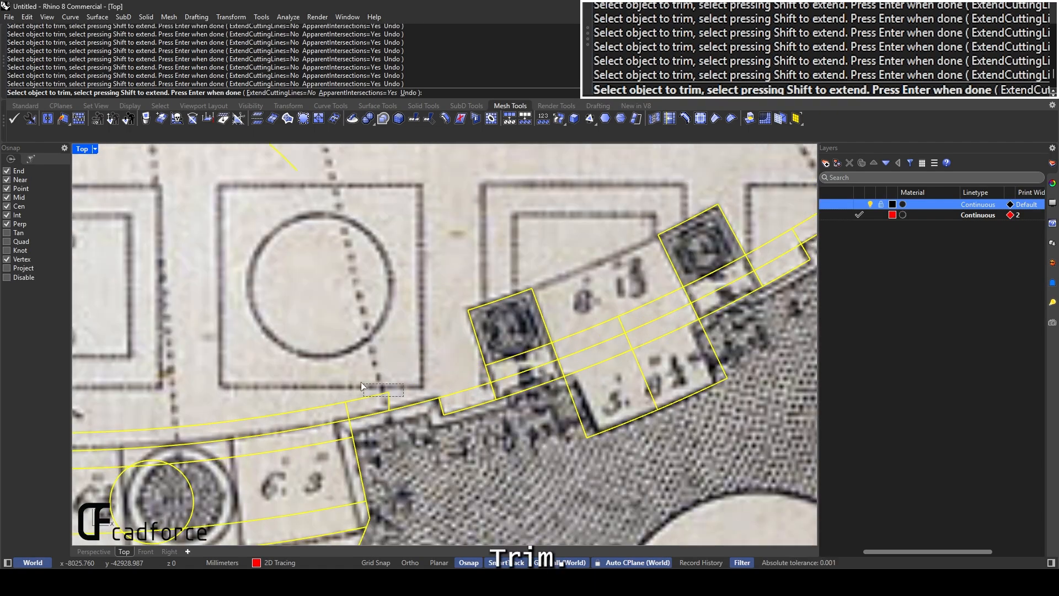
pyautogui.click(524, 375)
pyautogui.click(488, 384)
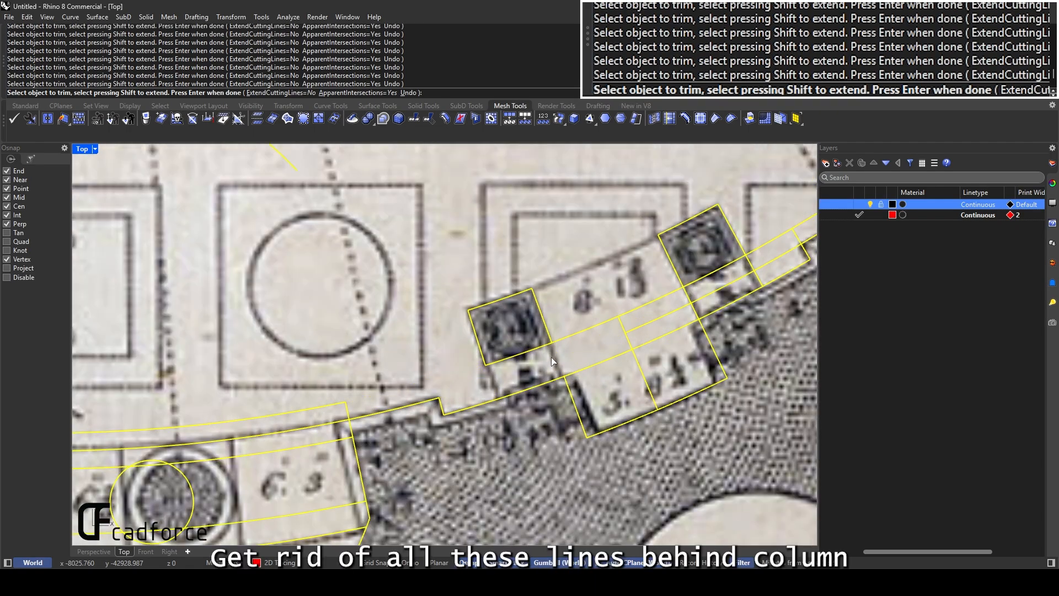
# Trim the remaining line segments behind the square columns and along the stepped wall up to the right corner
pyautogui.scroll(-1, 551, 356)
pyautogui.scroll(1, 565, 327)
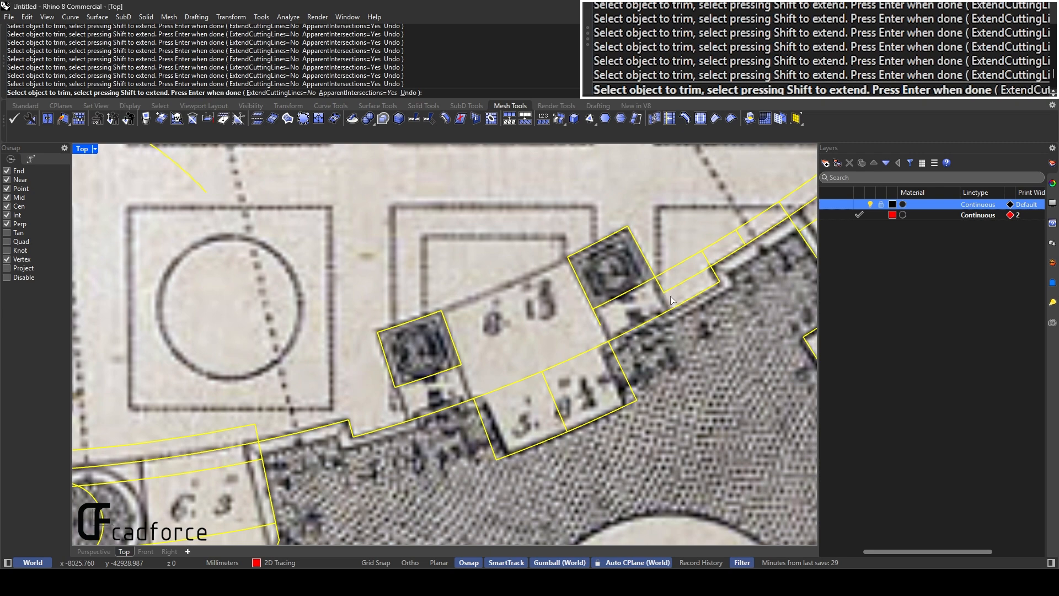
pyautogui.scroll(-1, 665, 295)
pyautogui.scroll(1, 626, 295)
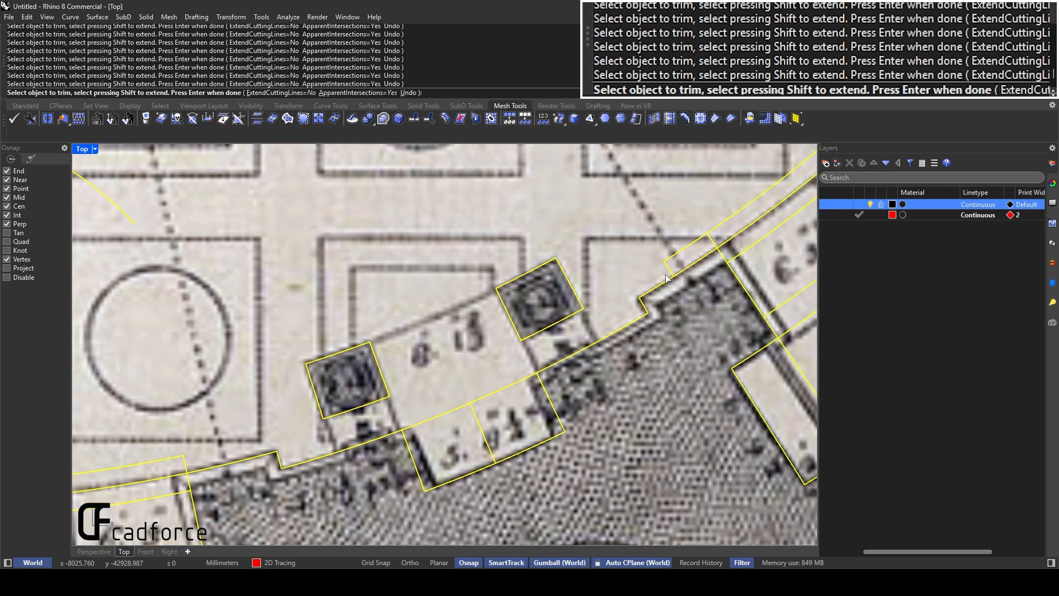
pyautogui.scroll(-3, 682, 254)
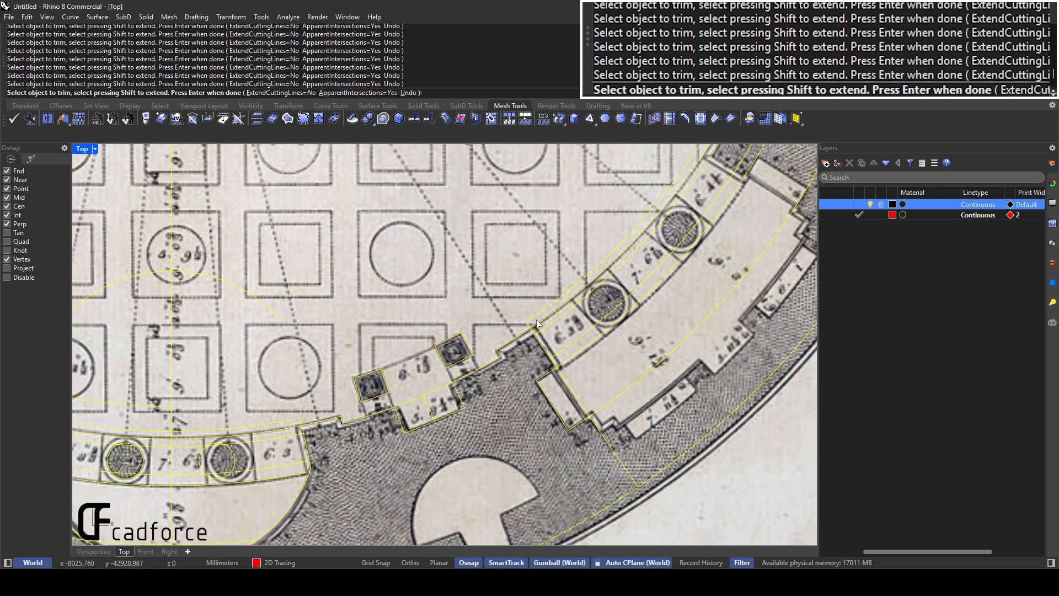
pyautogui.scroll(2, 569, 307)
pyautogui.scroll(-4, 613, 252)
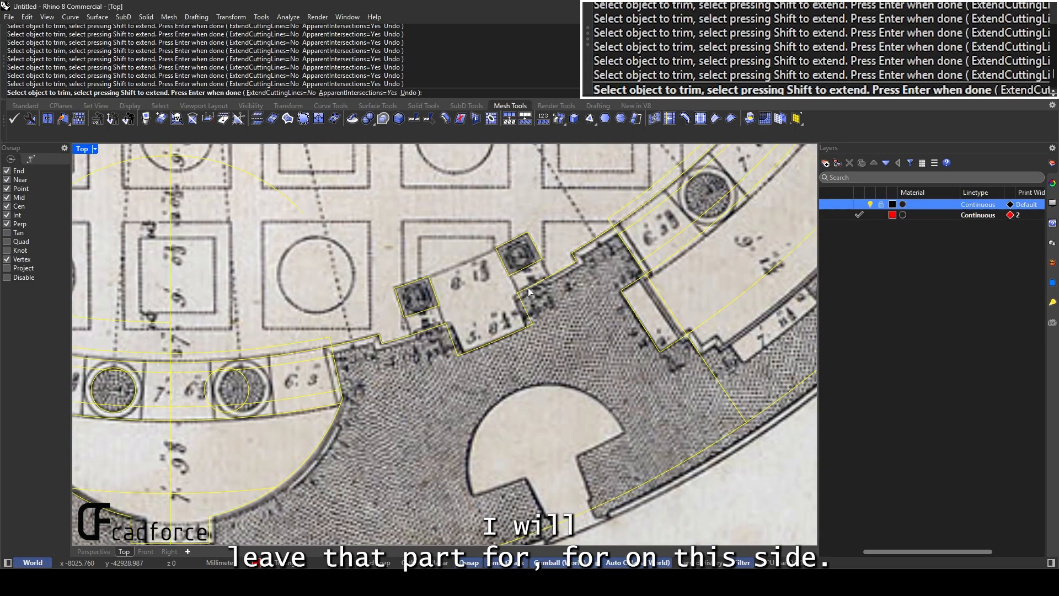
# Trim the arcs crossing the right half of the semicircular niche, keeping the vertical centre line
pyautogui.scroll(5, 529, 403)
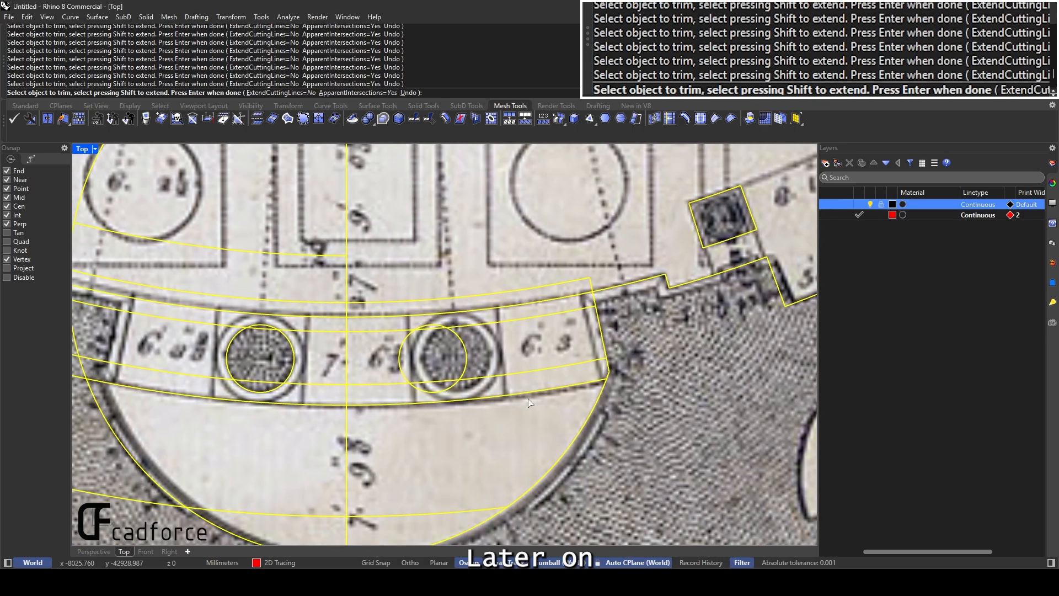
pyautogui.moveTo(369, 376); pyautogui.dragTo(556, 332, button='right')
pyautogui.click(463, 298)
pyautogui.scroll(-5, 546, 293)
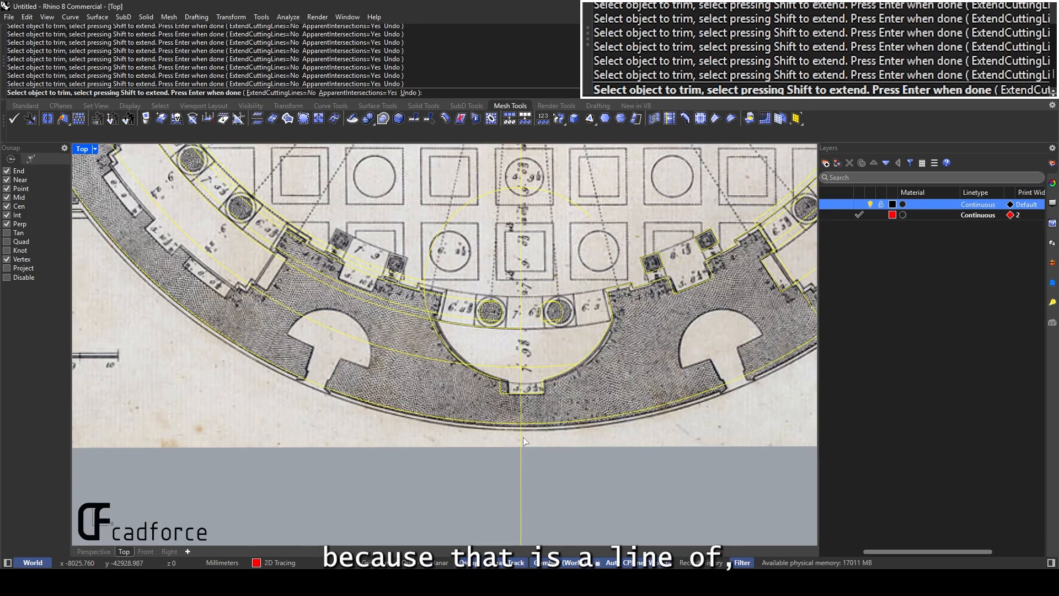
# Trim the arcs crossing the left half of the semicircular niche and the pieces inside the two column circles
pyautogui.scroll(-8, 524, 355)
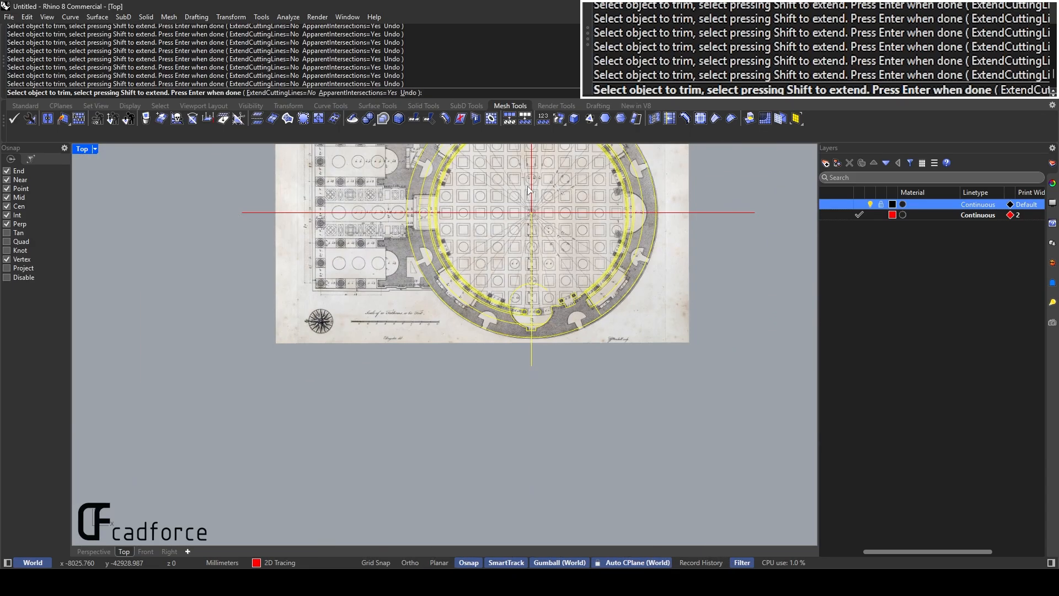
pyautogui.scroll(10, 528, 294)
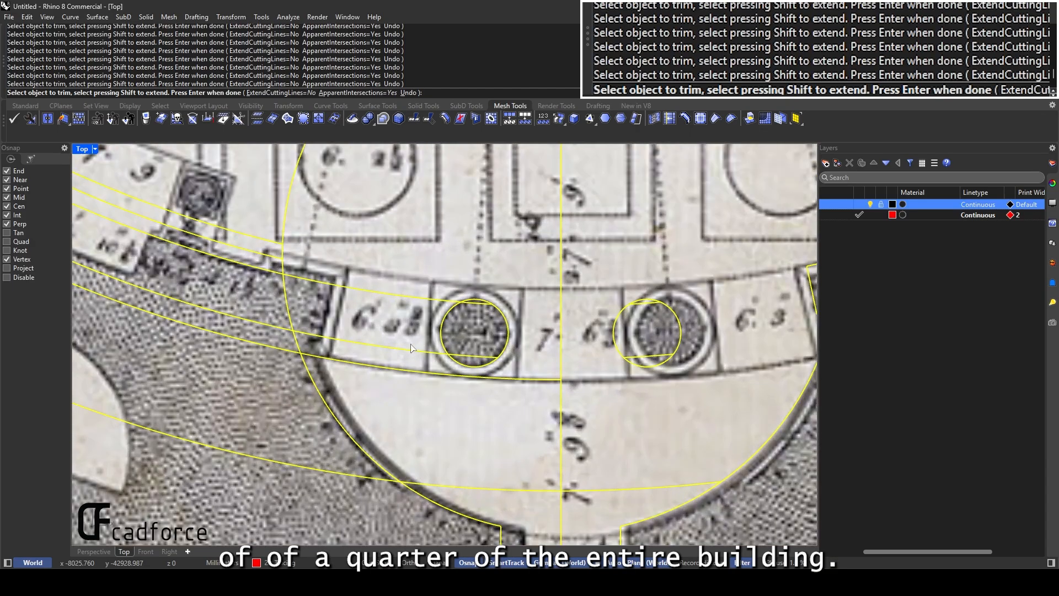
pyautogui.moveTo(403, 378); pyautogui.dragTo(367, 308)
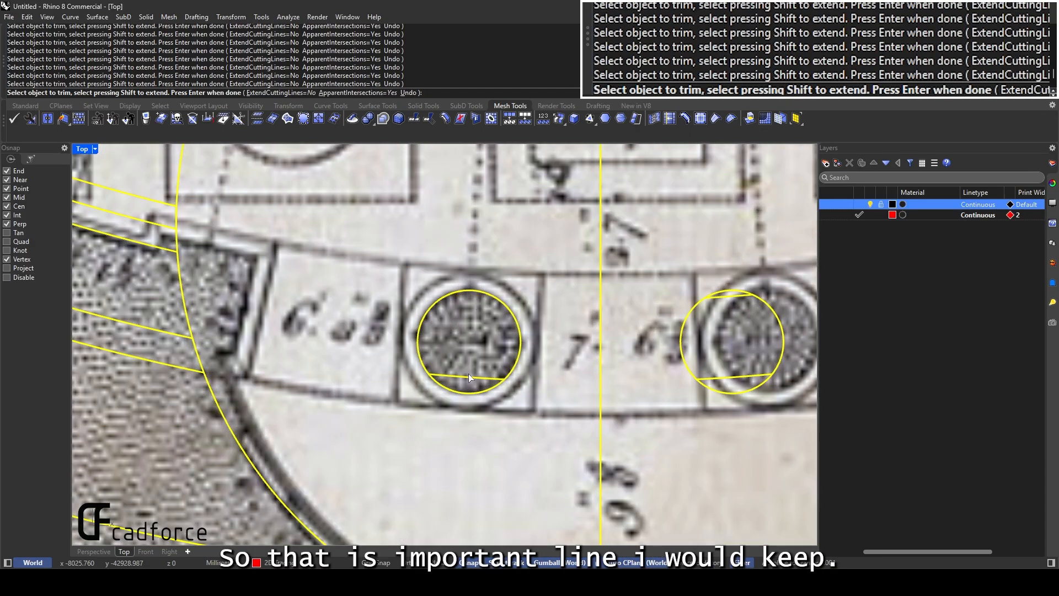
pyautogui.click(468, 378)
pyautogui.moveTo(713, 390); pyautogui.dragTo(619, 383, button='right')
pyautogui.click(636, 292)
pyautogui.scroll(-4, 588, 304)
pyautogui.moveTo(530, 449); pyautogui.dragTo(535, 407, button='right')
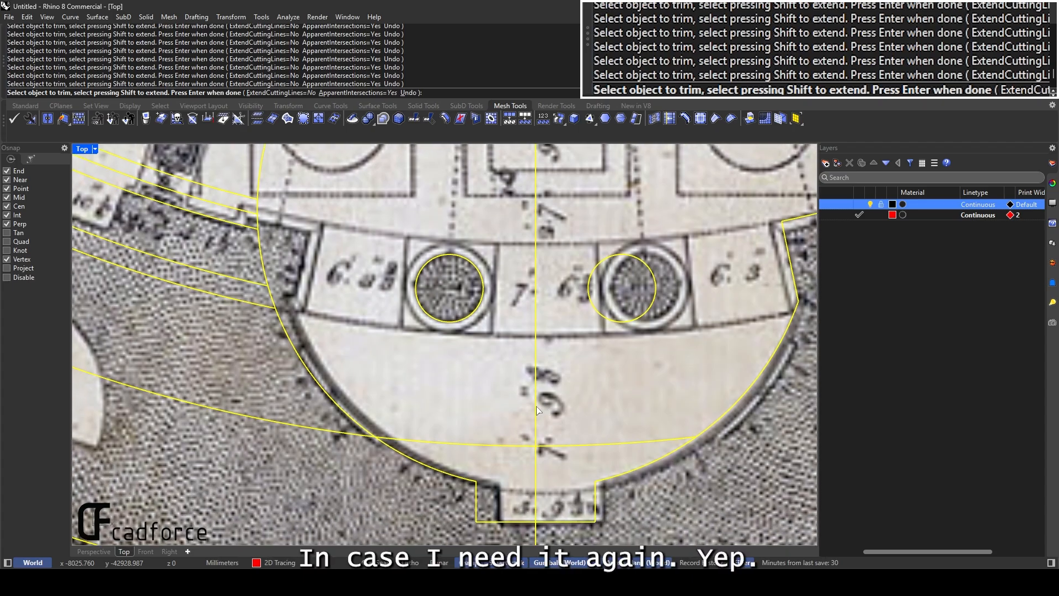
# Finish trimming around the semicircular niche and hide the reference image layer so only the traced curves show
pyautogui.scroll(-6, 531, 408)
pyautogui.scroll(-2, 313, 366)
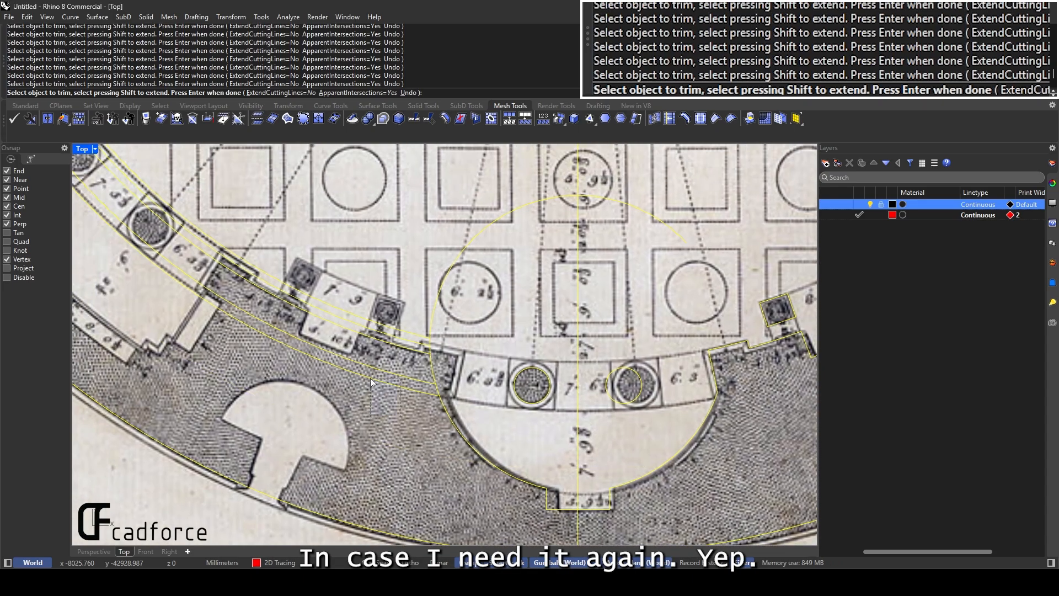
pyautogui.scroll(5, 403, 352)
pyautogui.scroll(-3, 419, 341)
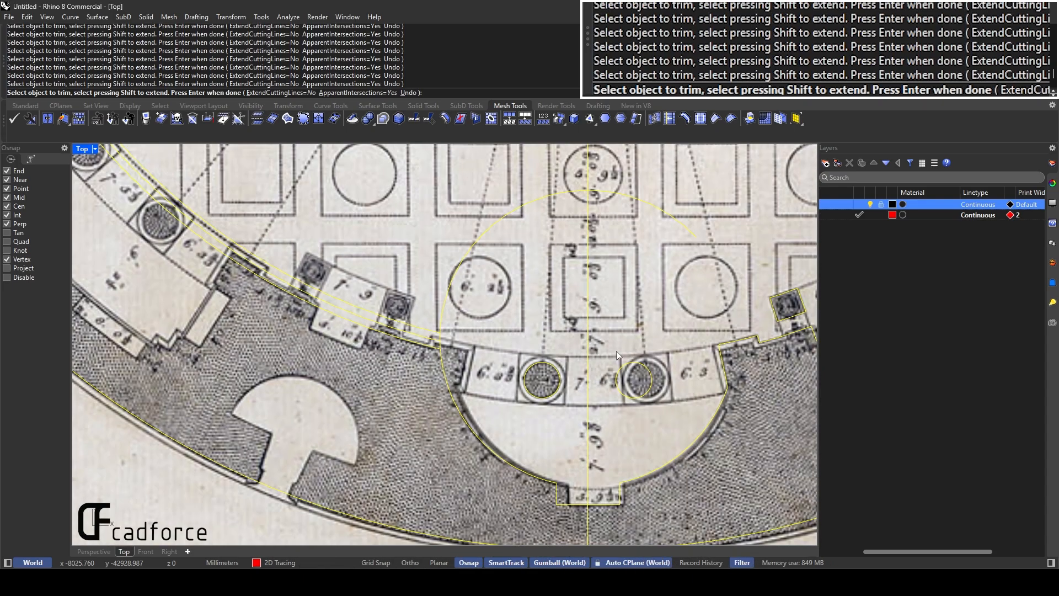
pyautogui.scroll(6, 289, 293)
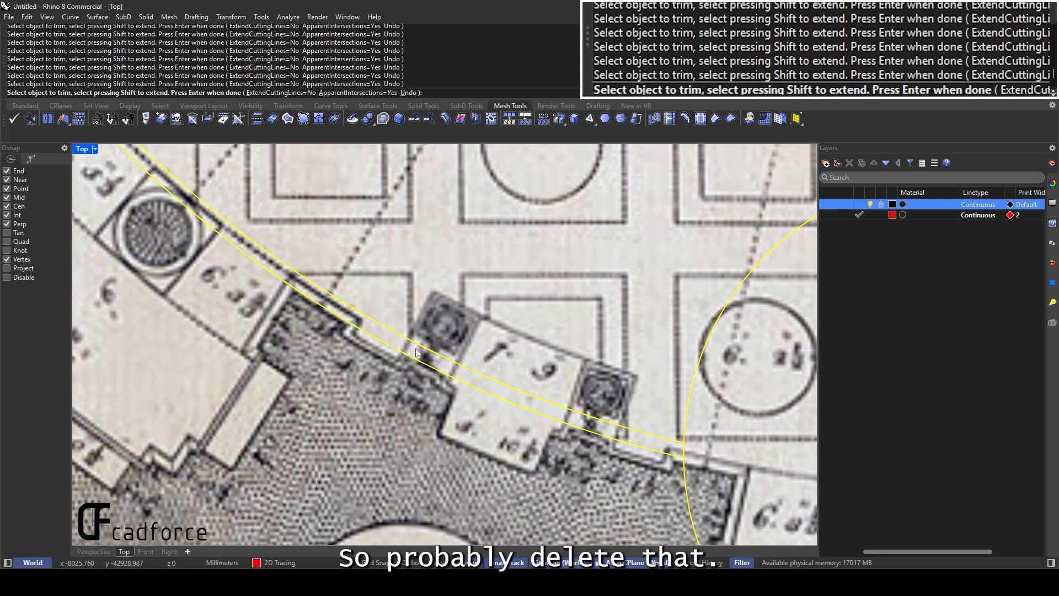
pyautogui.scroll(-4, 417, 351)
pyautogui.scroll(2, 450, 393)
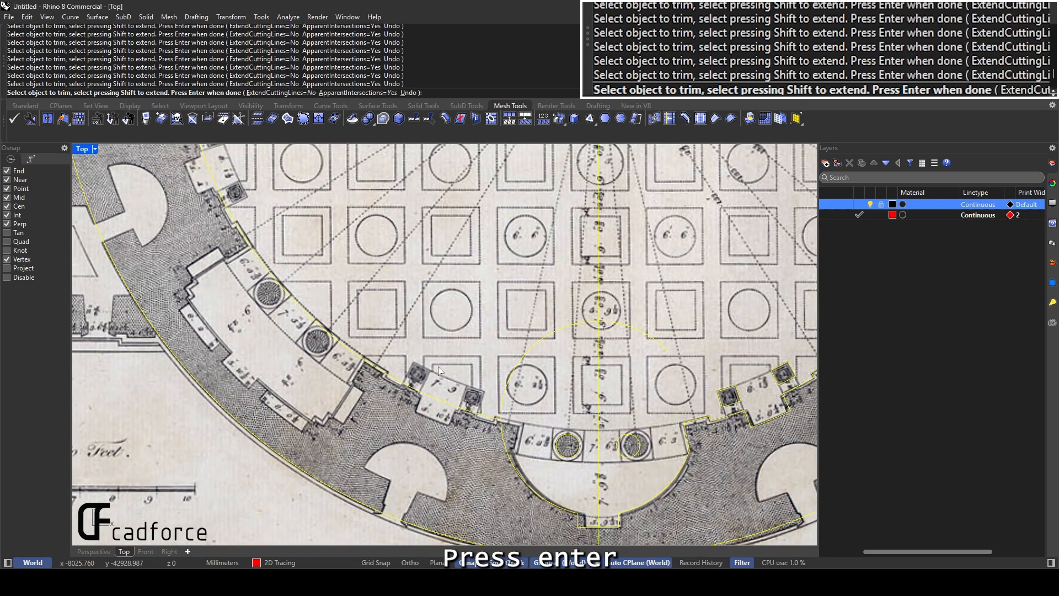
pyautogui.press('Return')
pyautogui.click(870, 204)
pyautogui.moveTo(772, 330); pyautogui.dragTo(539, 274, button='right')
pyautogui.scroll(4, 614, 333)
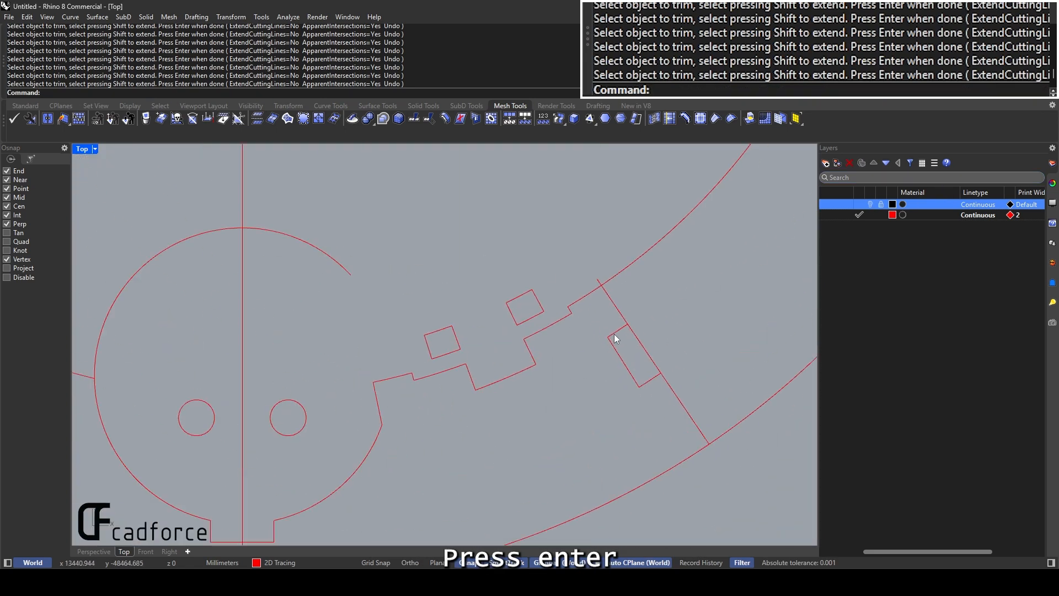
pyautogui.scroll(-6, 596, 297)
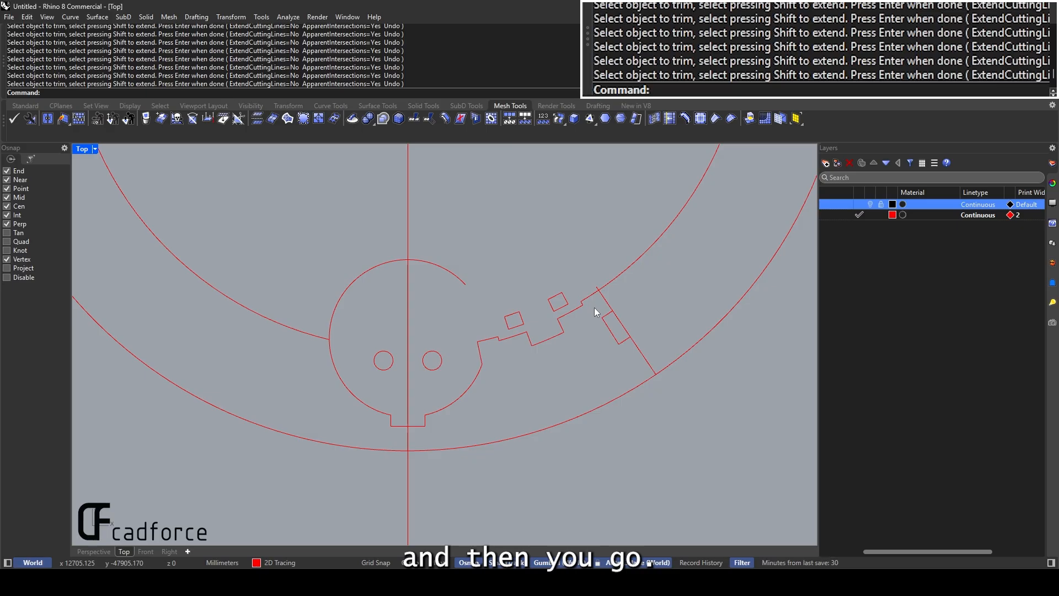
# Trim the two leftover arcs of the niche circle on the rotunda side, using the surrounding curves as cutting objects
pyautogui.press('Return')
pyautogui.moveTo(686, 451); pyautogui.dragTo(342, 303)
pyautogui.press('Return')
pyautogui.click(338, 303)
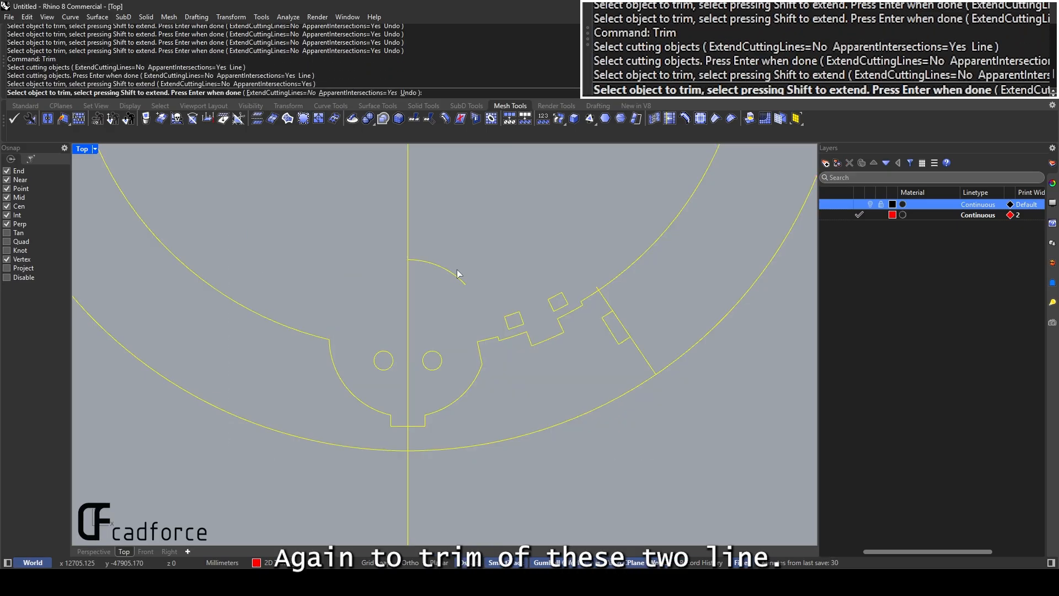
pyautogui.click(457, 271)
pyautogui.scroll(2, 607, 292)
pyautogui.scroll(-4, 542, 256)
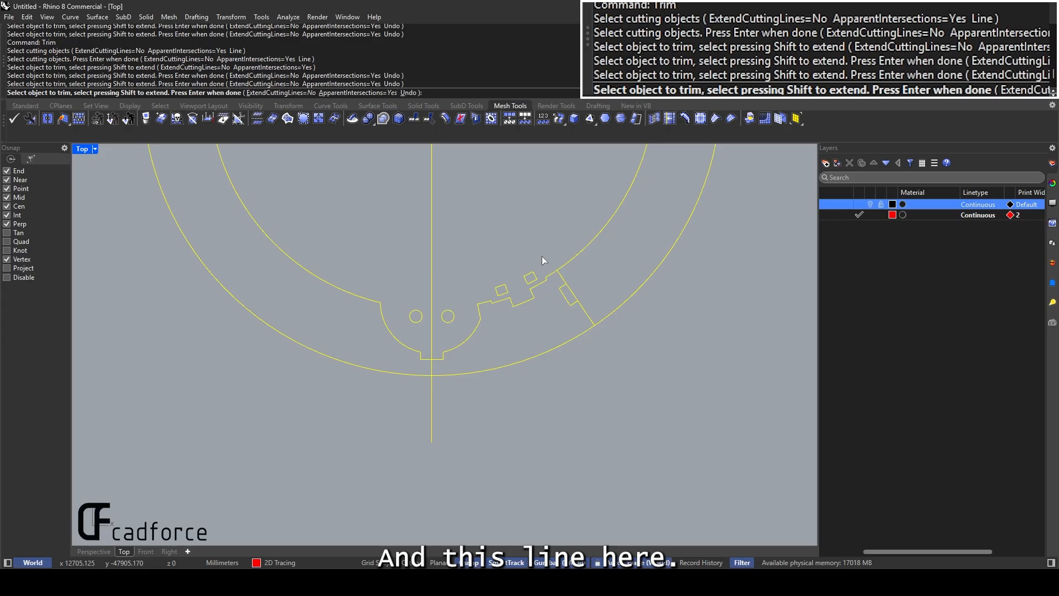
# End the trim and show the reference image layer again behind the traced curves
pyautogui.scroll(-7, 542, 256)
pyautogui.moveTo(485, 247); pyautogui.dragTo(520, 313, button='right')
pyautogui.scroll(12, 488, 291)
pyautogui.click(868, 203)
pyautogui.scroll(-6, 513, 309)
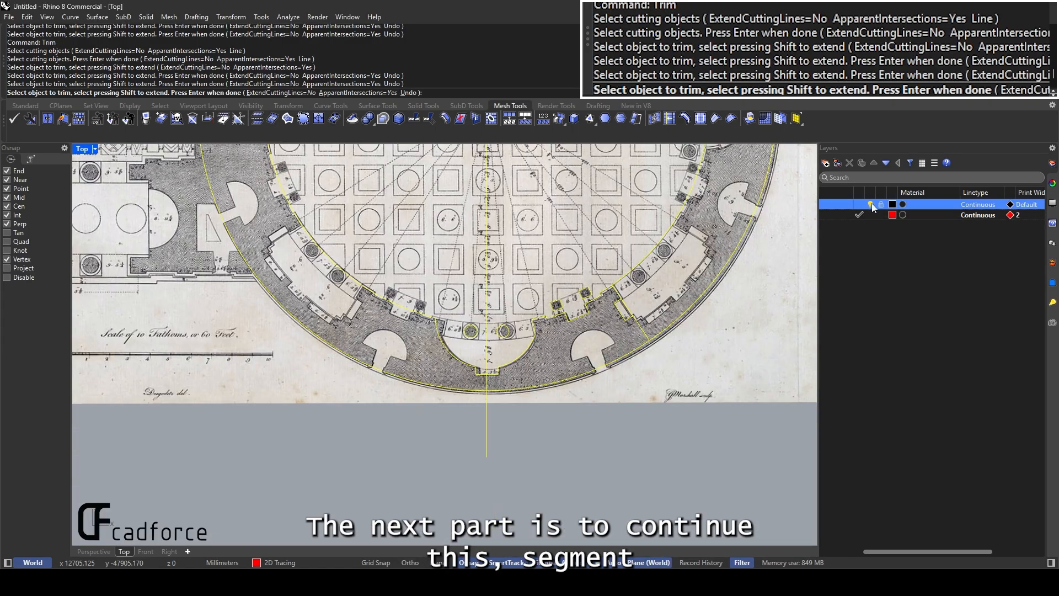
pyautogui.click(871, 205)
pyautogui.scroll(4, 467, 318)
pyautogui.press('Return')
pyautogui.scroll(-6, 467, 318)
pyautogui.scroll(6, 525, 279)
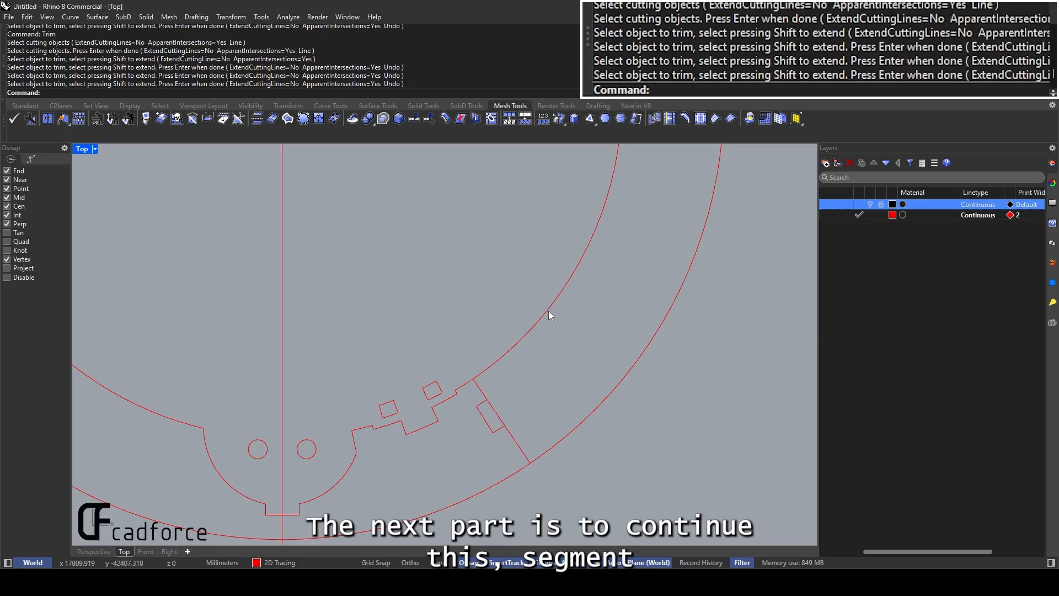
pyautogui.click(870, 204)
pyautogui.scroll(4, 556, 334)
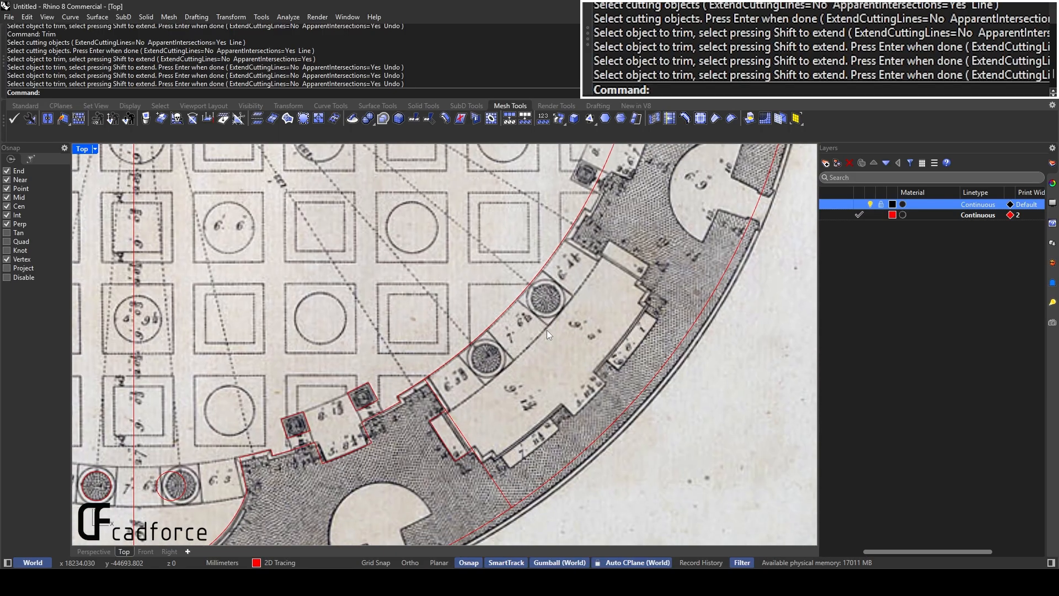
pyautogui.write('Line')
pyautogui.press('Return')
pyautogui.scroll(-4, 547, 330)
pyautogui.click(366, 168)
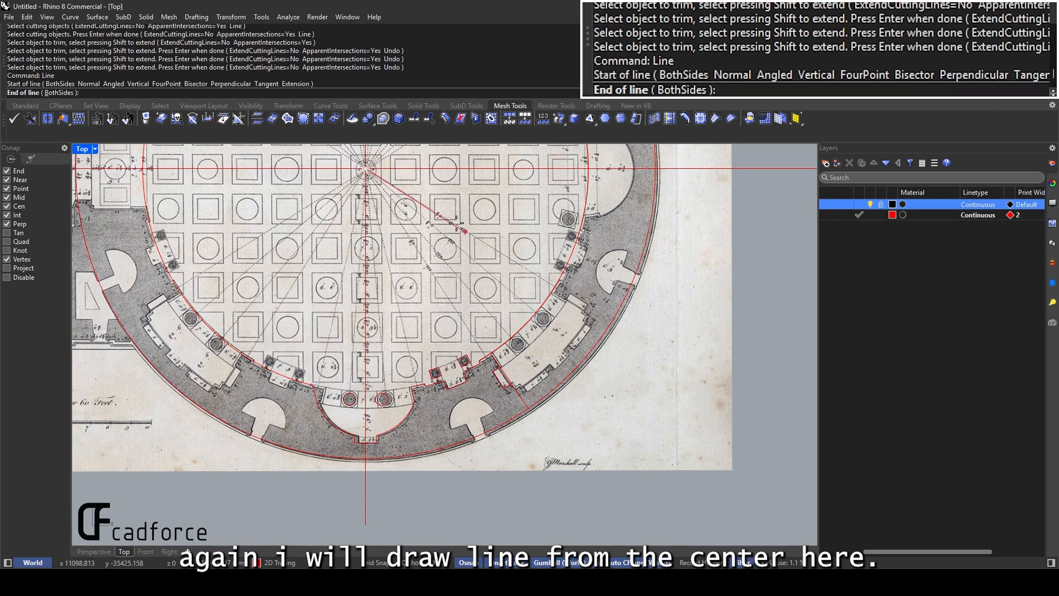
pyautogui.click(517, 336)
# Draw a line about 33,757 mm long from the rotunda's centre along the rectangular niche's upper side edge, past the outer wall
pyautogui.press('Return')
pyautogui.scroll(4, 528, 331)
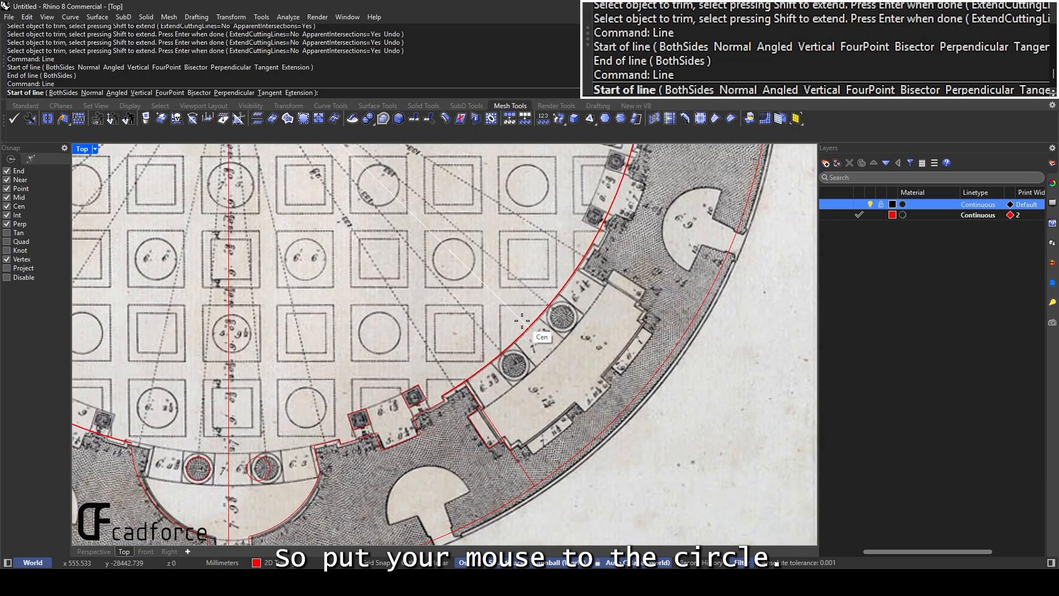
pyautogui.scroll(-4, 529, 329)
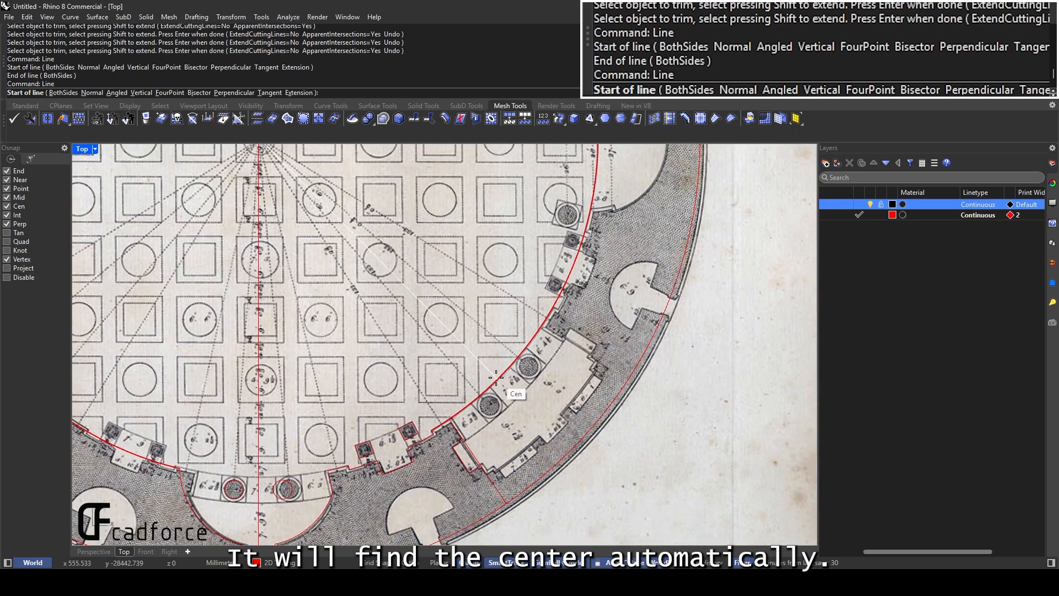
pyautogui.click(499, 375)
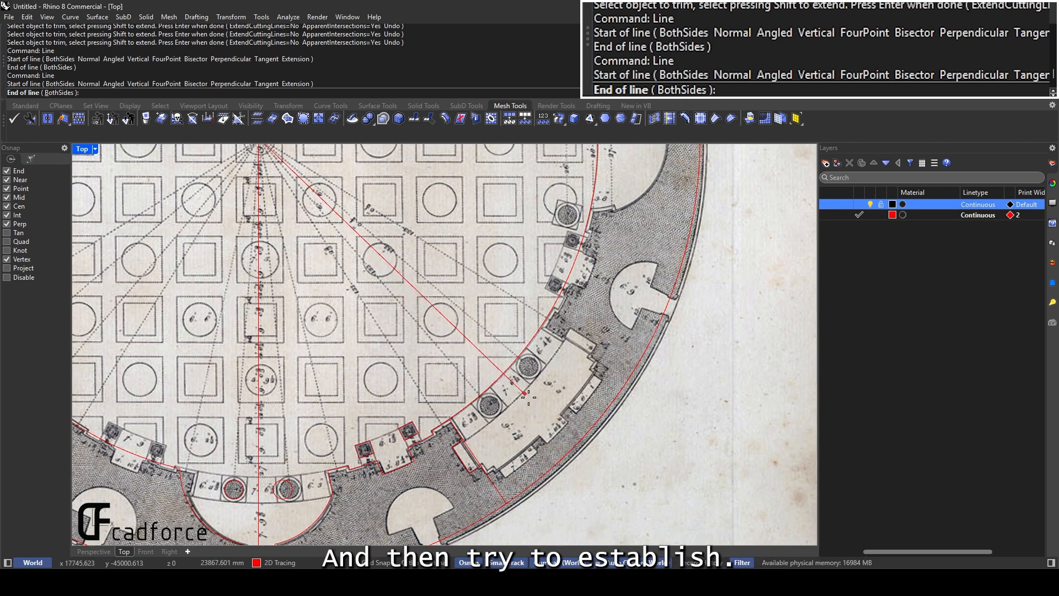
pyautogui.scroll(1, 536, 499)
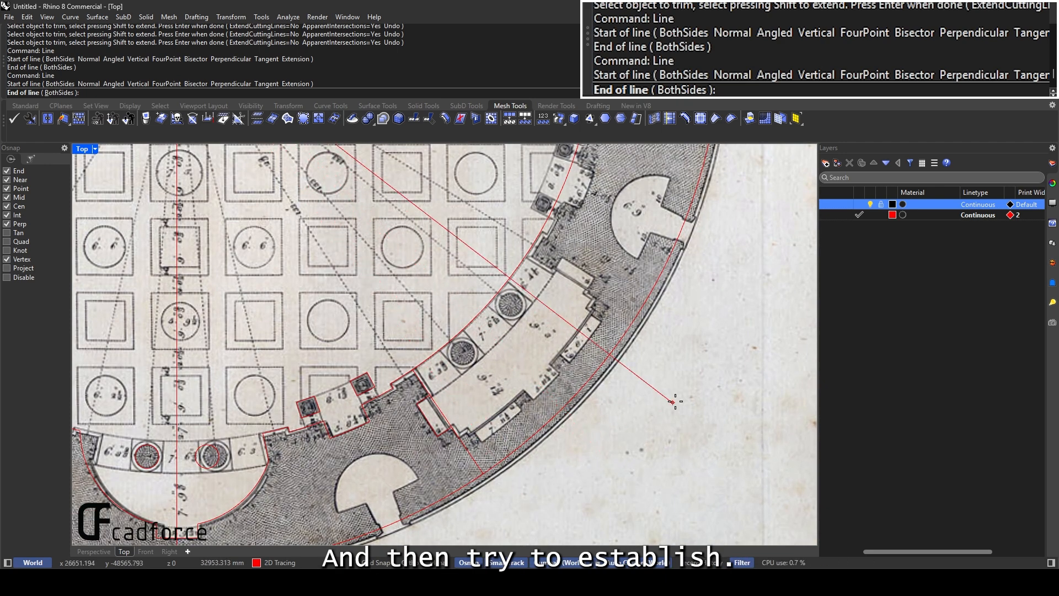
pyautogui.scroll(1, 709, 373)
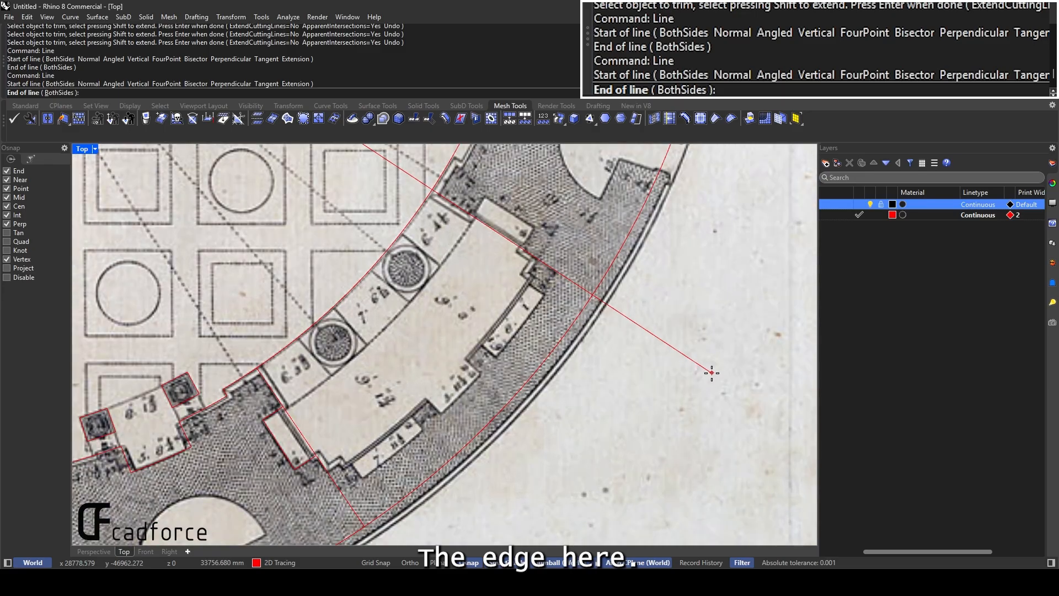
pyautogui.click(712, 373)
pyautogui.scroll(-3, 594, 352)
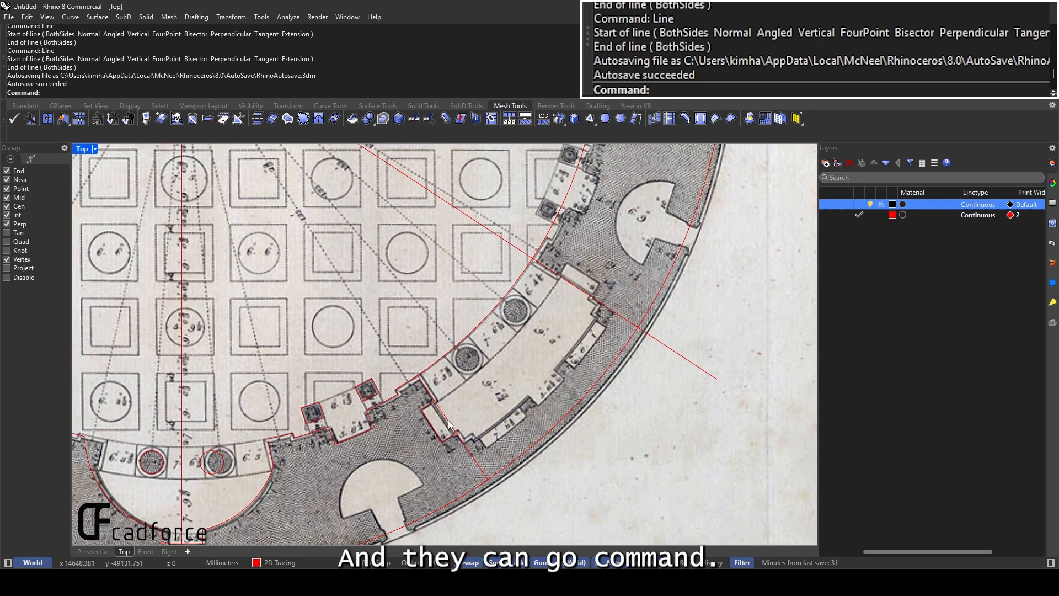
# Draw a line along the rectangular niche's lower side edge, from the outer wall curve to the corner on the inner circle
pyautogui.click(449, 424)
pyautogui.click(451, 425)
pyautogui.press('Delete')
pyautogui.press('Return')
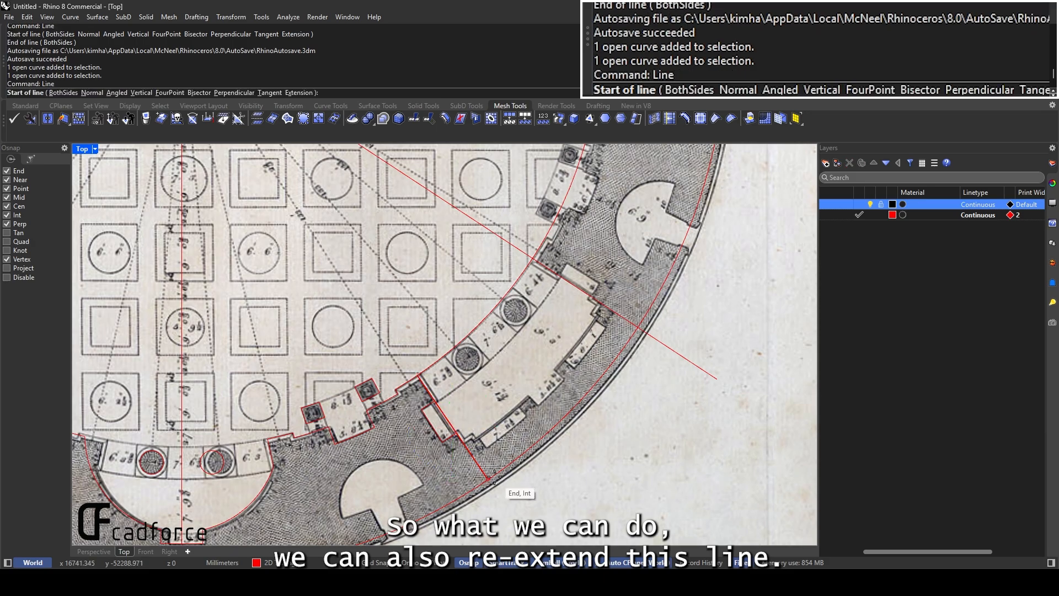
pyautogui.click(488, 479)
pyautogui.click(418, 375)
pyautogui.click(442, 409)
pyautogui.press('Escape')
pyautogui.scroll(-3, 444, 403)
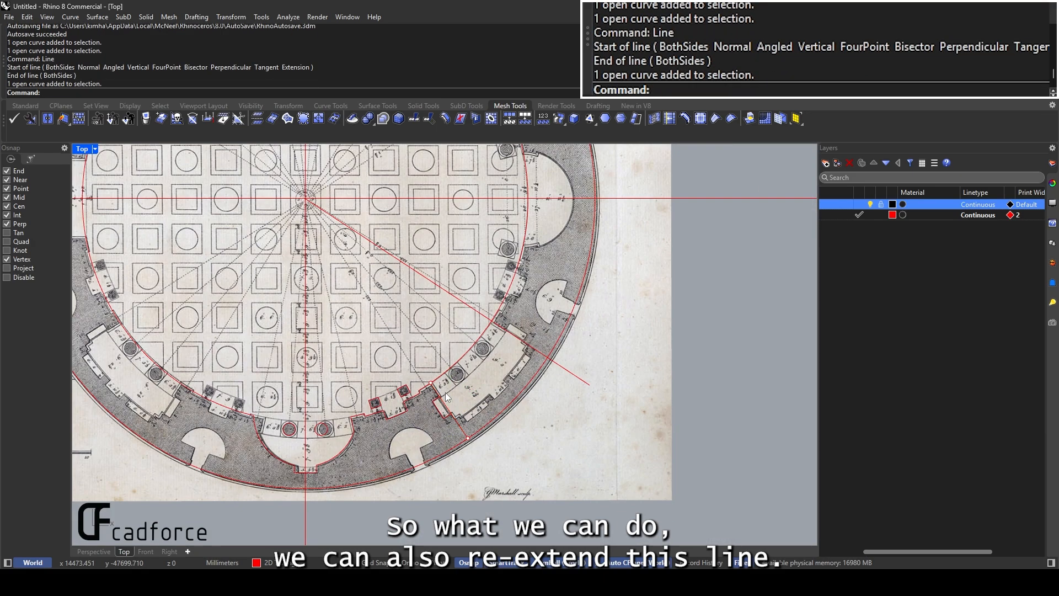
# Try to extend the niche's lower side line using the new radial line as the boundary, and undo the extension
pyautogui.write('Extend')
pyautogui.press('Return')
pyautogui.moveTo(287, 201); pyautogui.dragTo(286, 200)
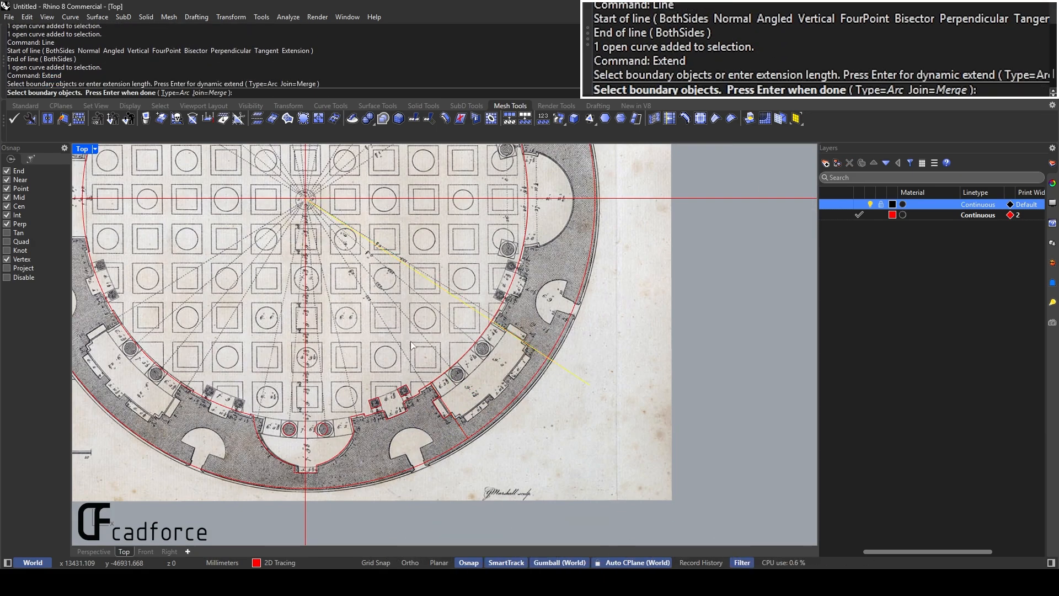
pyautogui.press('Return')
pyautogui.click(443, 408)
pyautogui.press('Return')
pyautogui.scroll(3, 425, 316)
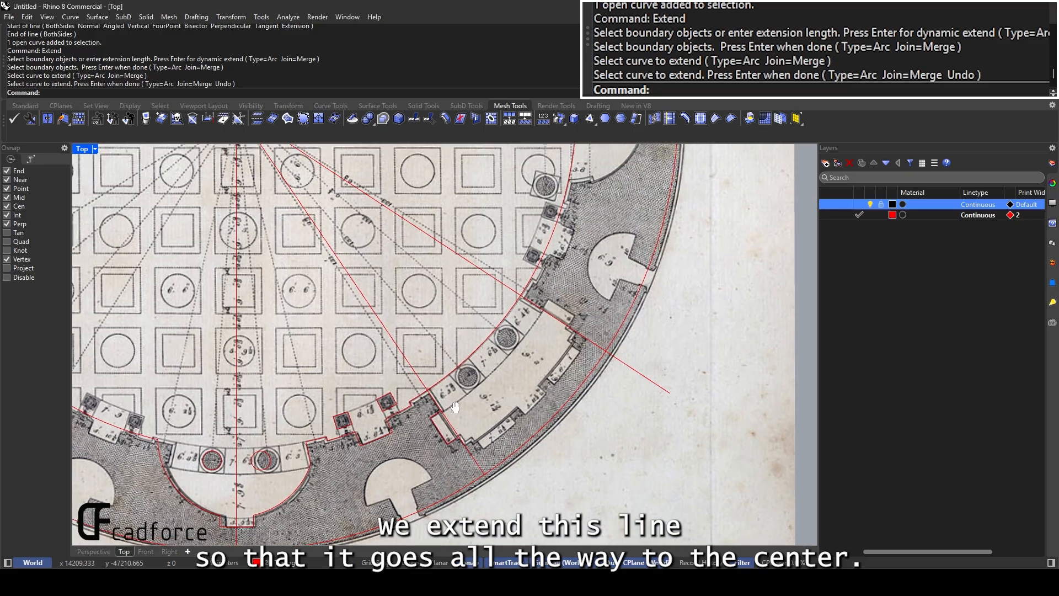
pyautogui.scroll(-3, 398, 338)
pyautogui.hotkey('ctrl', 'z')
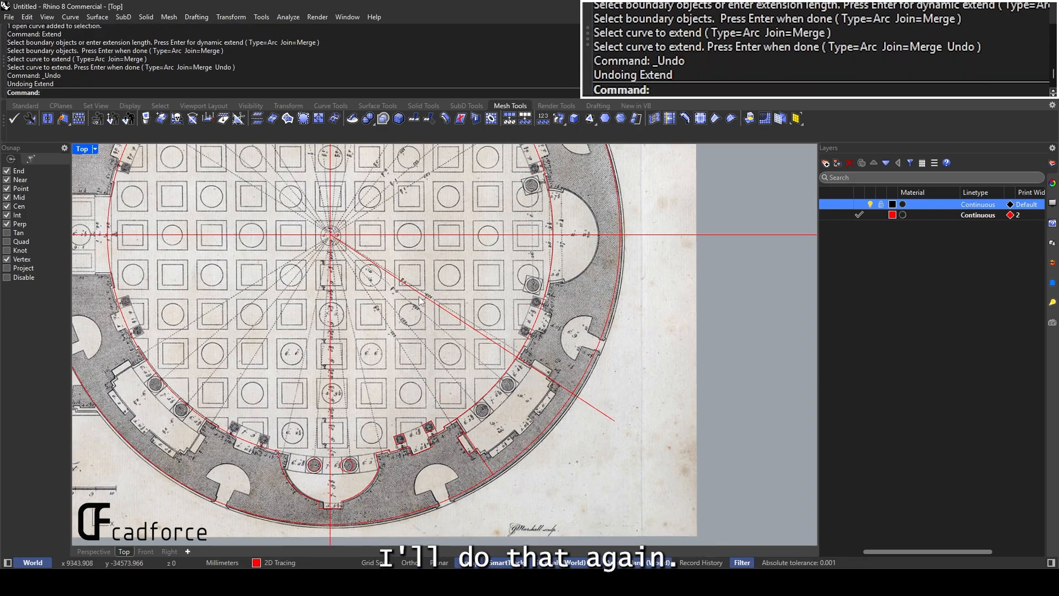
# Extend the niche's lower side line to the rotunda's centre, using the radial line and both centre lines as boundaries
pyautogui.write('extend')
pyautogui.press('Return')
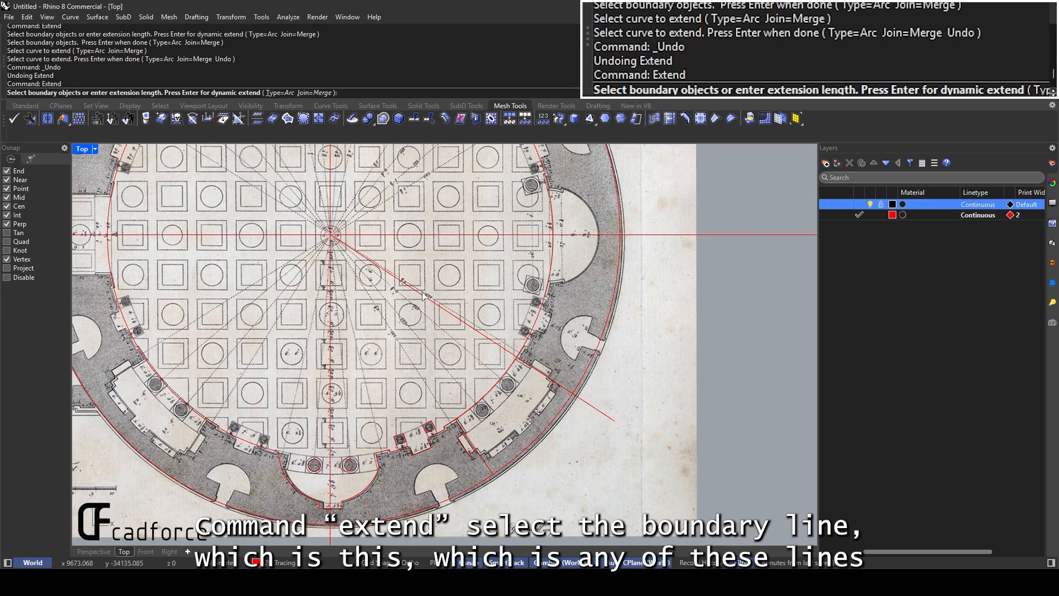
pyautogui.click(355, 251)
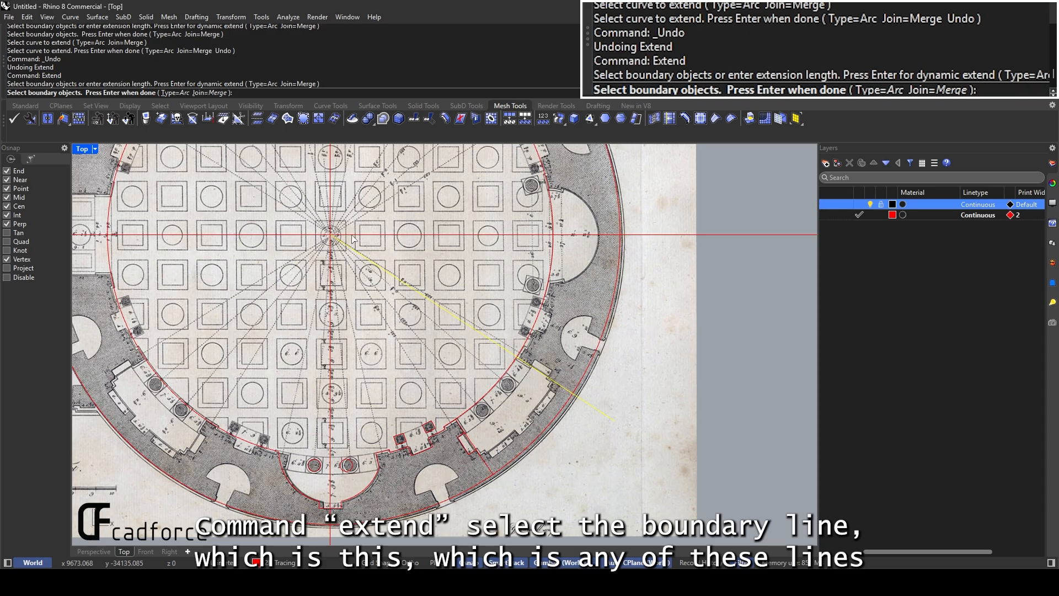
pyautogui.moveTo(353, 273); pyautogui.dragTo(310, 215)
pyautogui.press('Return')
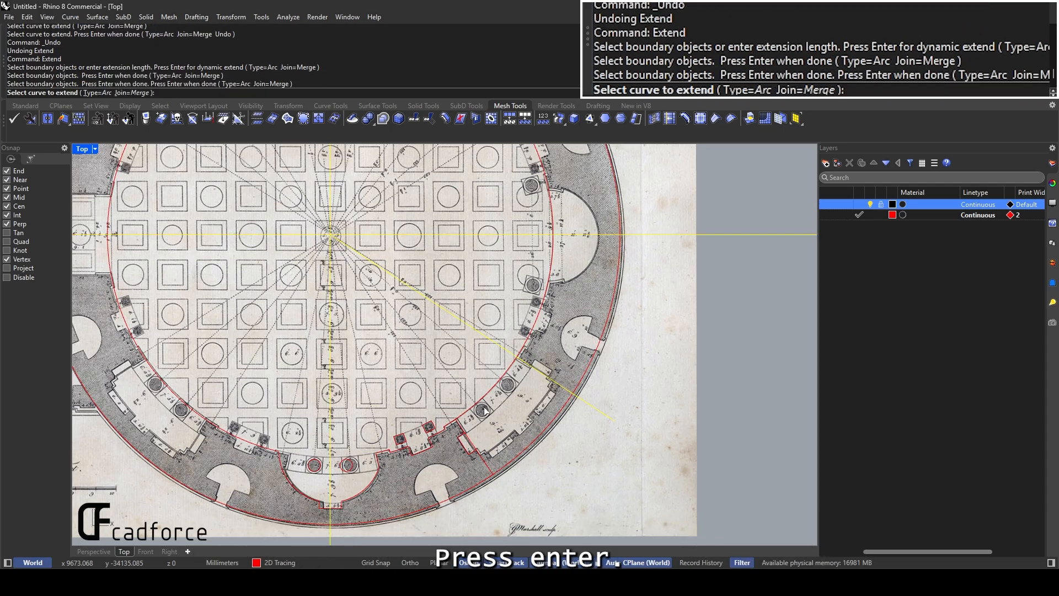
pyautogui.scroll(5, 484, 411)
pyautogui.click(441, 480)
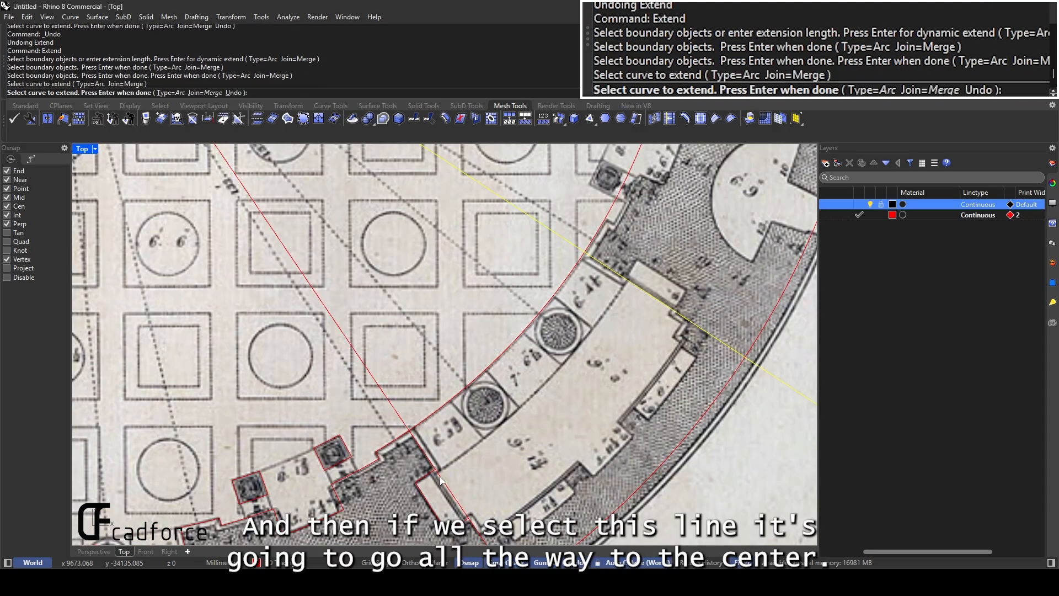
pyautogui.scroll(-5, 364, 367)
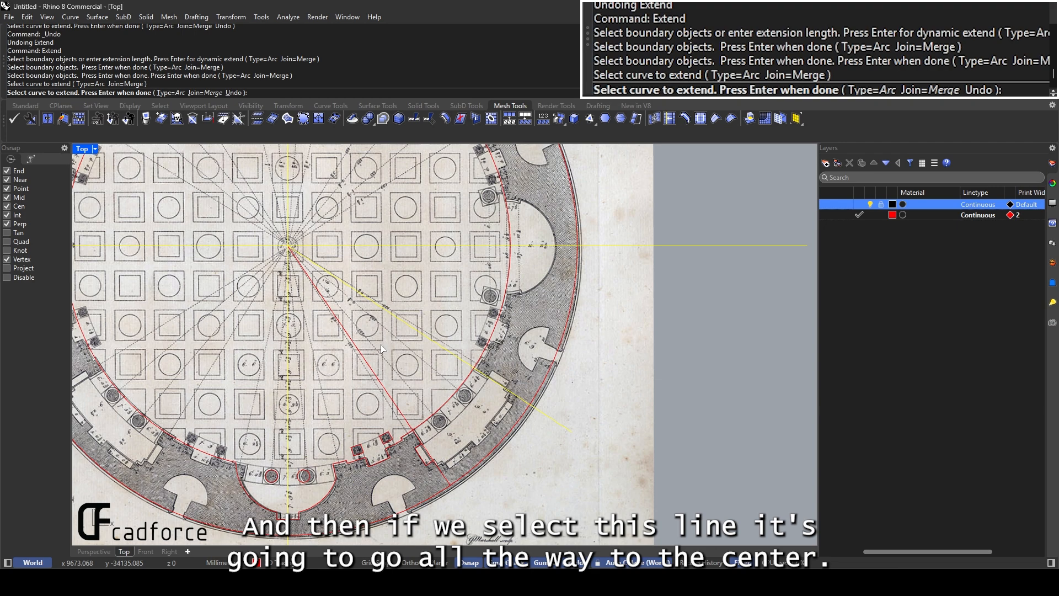
pyautogui.press('Return')
# Delete the extended side line and undo the deletion
pyautogui.click(400, 408)
pyautogui.scroll(1, 436, 413)
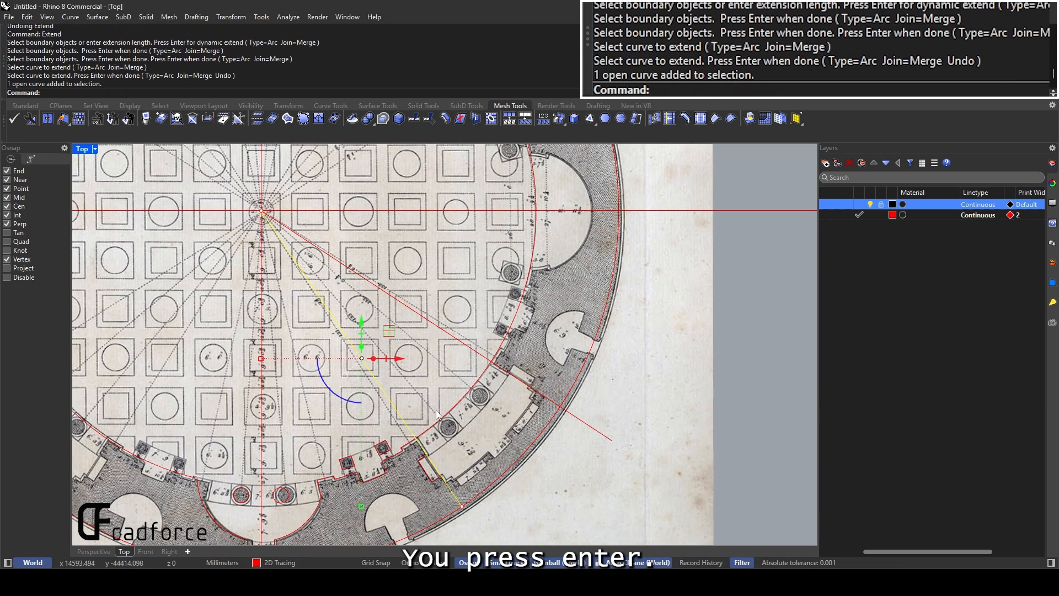
pyautogui.scroll(1, 436, 456)
pyautogui.scroll(-3, 433, 451)
pyautogui.scroll(6, 458, 494)
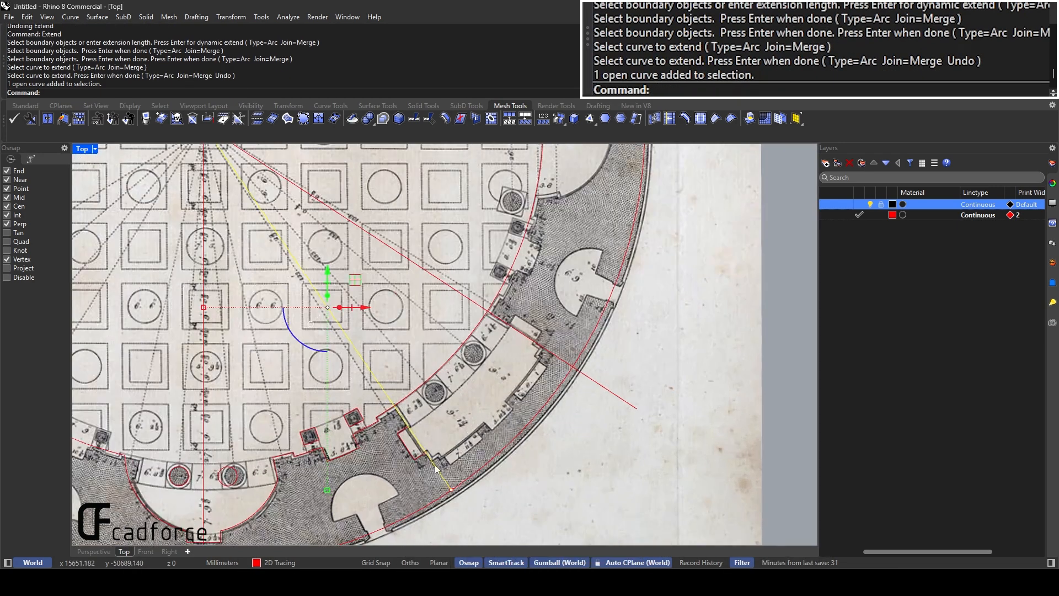
pyautogui.press('Delete')
pyautogui.scroll(-3, 409, 442)
pyautogui.hotkey('ctrl', 'z')
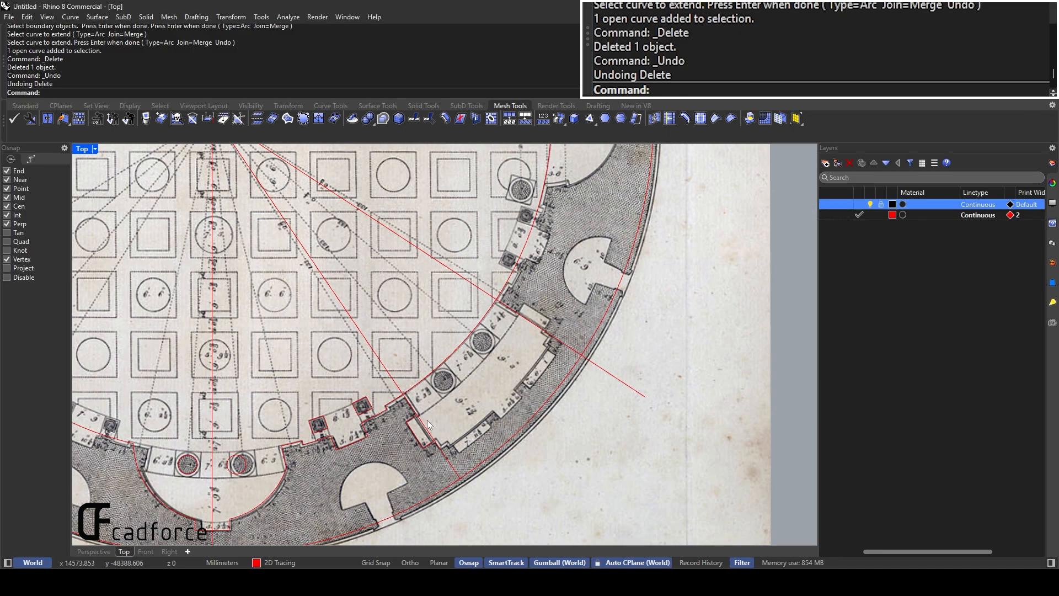
# Examine how the extended line follows the rectangular niche's lower side edge on the reference plan
pyautogui.scroll(4, 427, 420)
pyautogui.moveTo(427, 421); pyautogui.dragTo(429, 386, button='right')
pyautogui.click(421, 387)
pyautogui.scroll(-6, 422, 386)
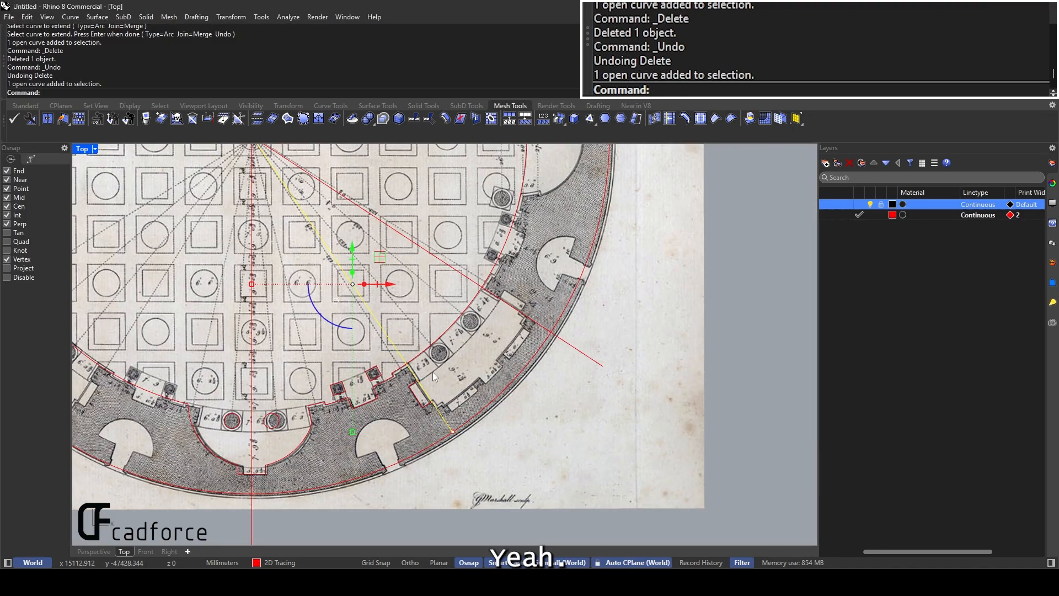
pyautogui.scroll(4, 425, 381)
pyautogui.scroll(-5, 450, 413)
pyautogui.scroll(4, 449, 405)
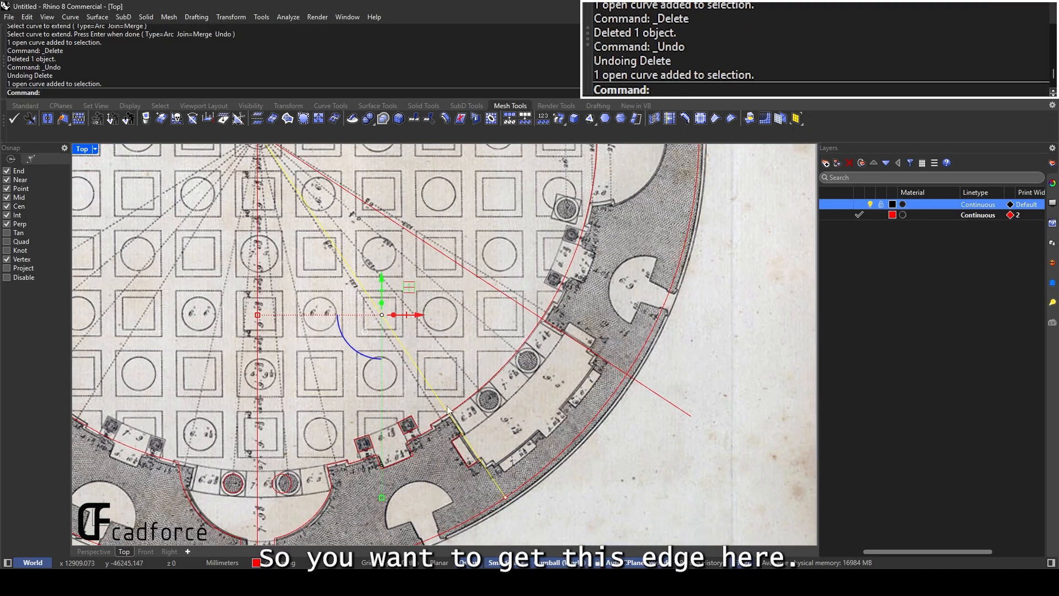
pyautogui.click(412, 345)
pyautogui.moveTo(466, 430); pyautogui.dragTo(448, 390, button='right')
pyautogui.scroll(2, 448, 390)
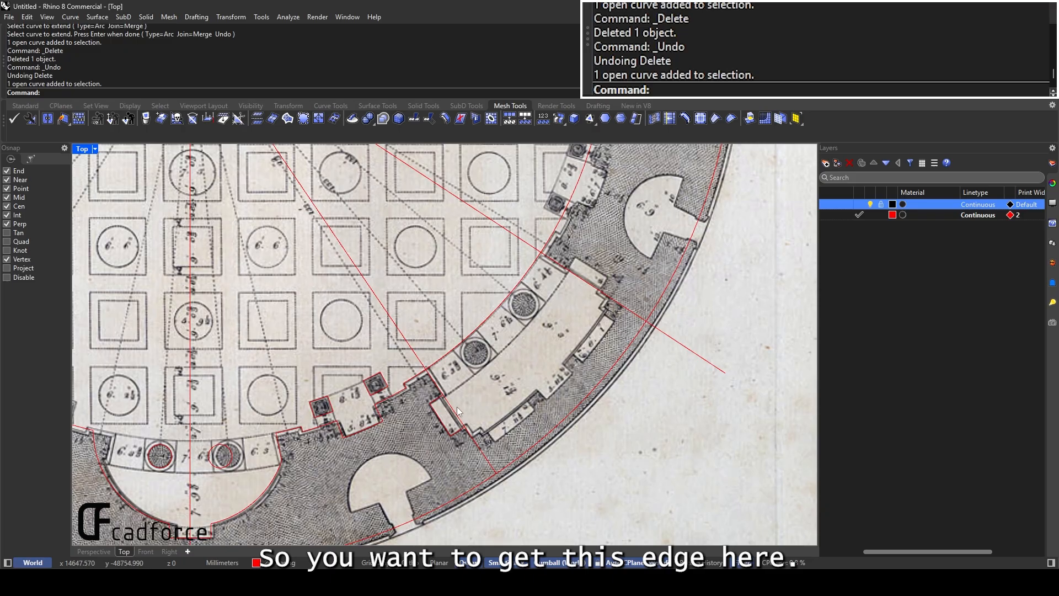
pyautogui.scroll(4, 454, 412)
pyautogui.scroll(-4, 454, 411)
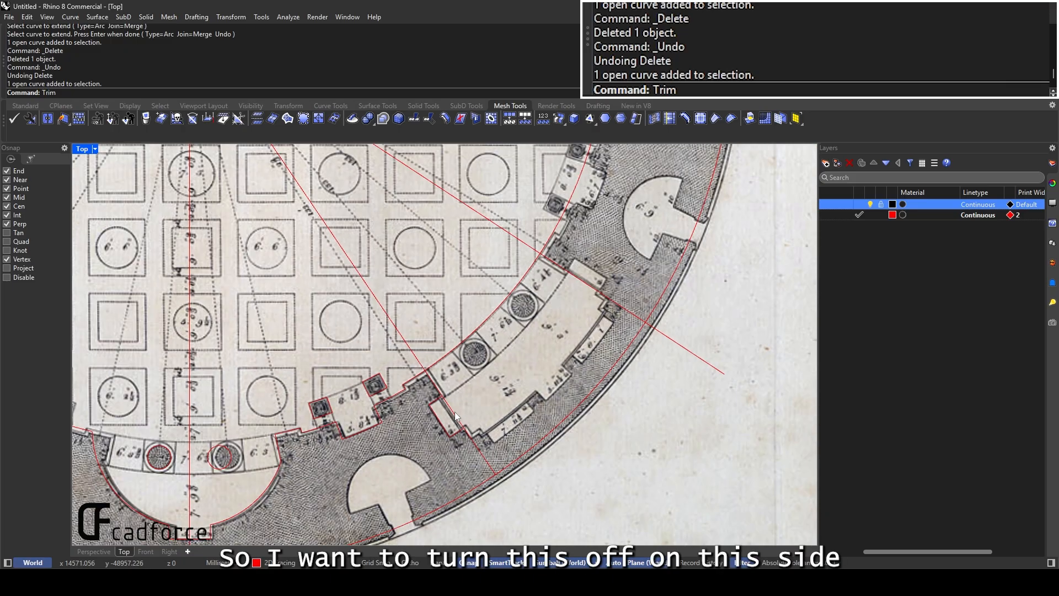
# Trim away the part of the niche's lower side line that crosses the indentation in the side wall
pyautogui.press('Return')
pyautogui.press('Return')
pyautogui.scroll(3, 450, 408)
pyautogui.click(430, 387)
pyautogui.press('Return')
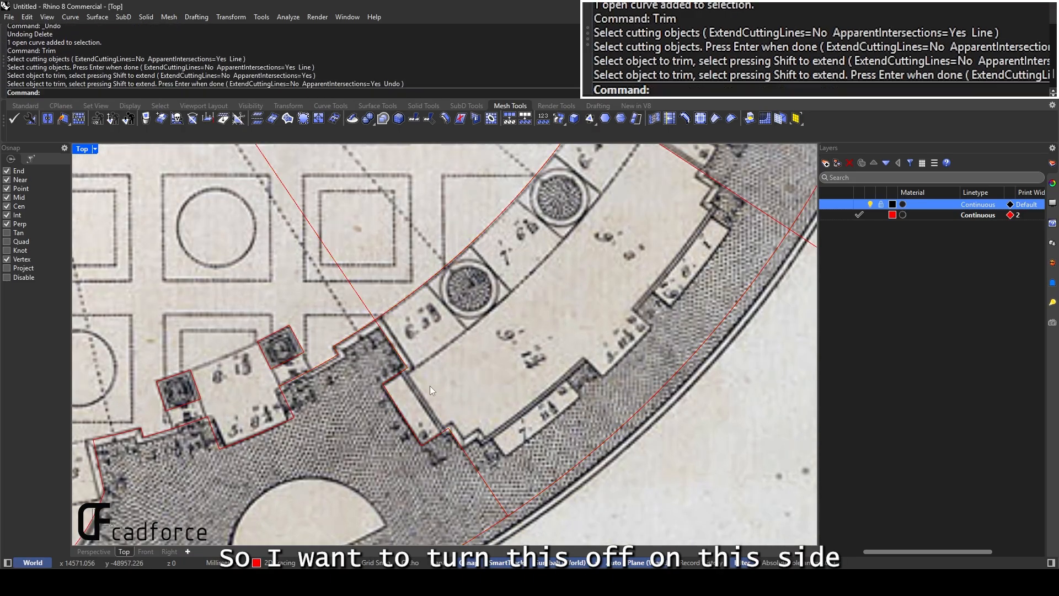
# Trim the same side line at the rotunda's inner wall arc, removing its portion toward the centre
pyautogui.scroll(2, 446, 412)
pyautogui.scroll(-7, 428, 389)
pyautogui.click(408, 356)
pyautogui.scroll(-5, 410, 335)
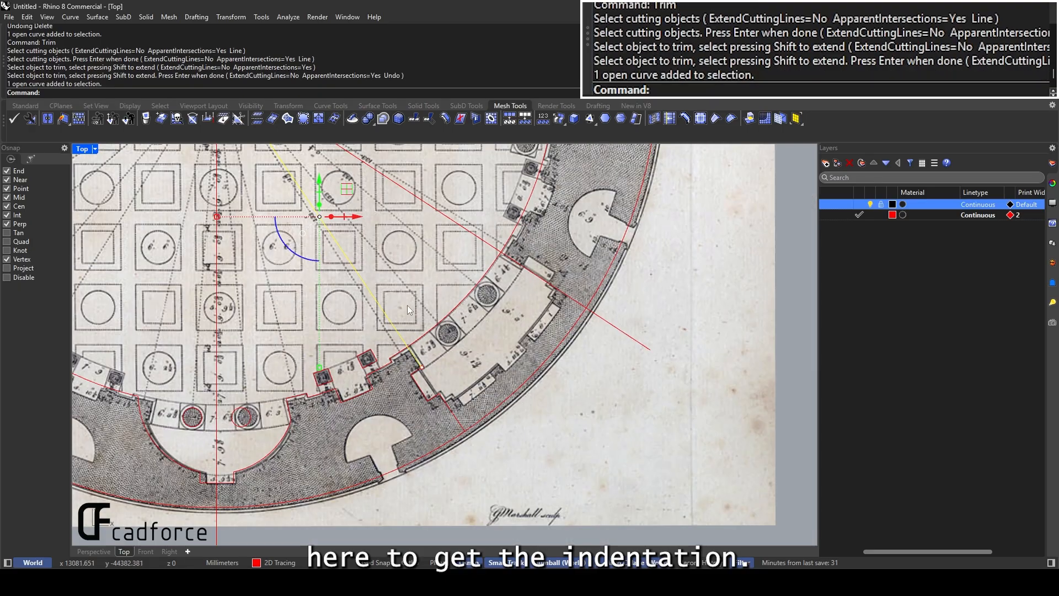
pyautogui.moveTo(406, 308); pyautogui.dragTo(424, 366, button='right')
pyautogui.scroll(2, 442, 412)
pyautogui.press('Escape')
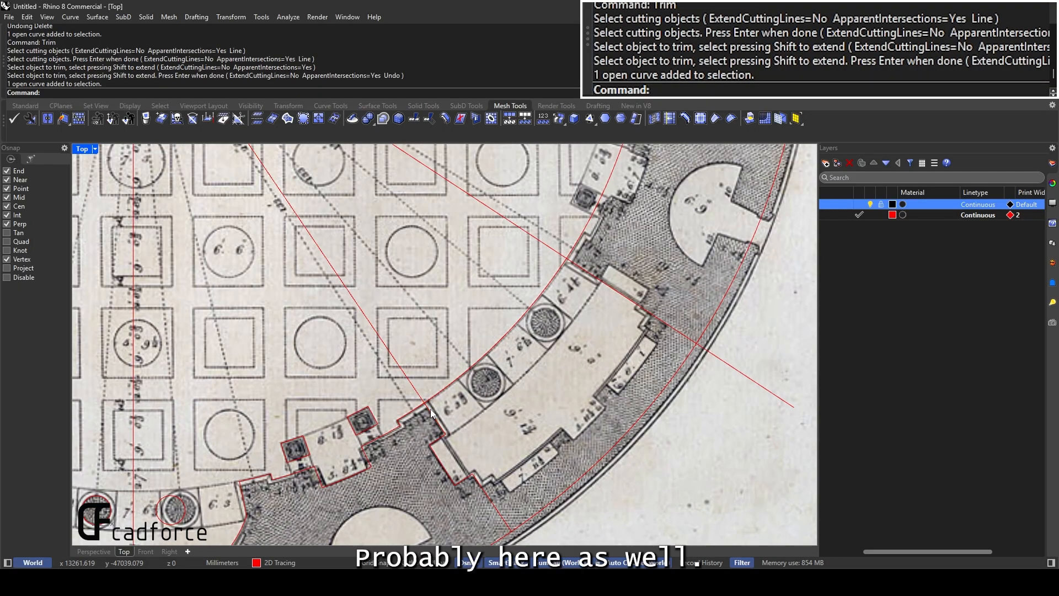
pyautogui.press('Return')
pyautogui.moveTo(371, 378); pyautogui.dragTo(369, 375)
pyautogui.press('Return')
pyautogui.click(401, 367)
pyautogui.press('Return')
pyautogui.click(434, 414)
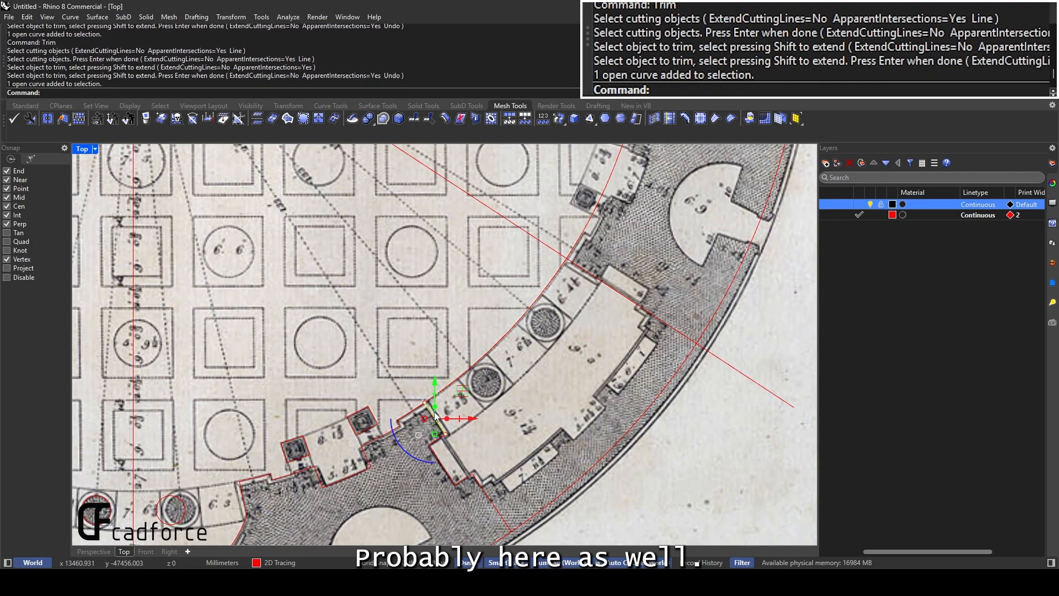
pyautogui.click(589, 273)
pyautogui.scroll(-3, 589, 273)
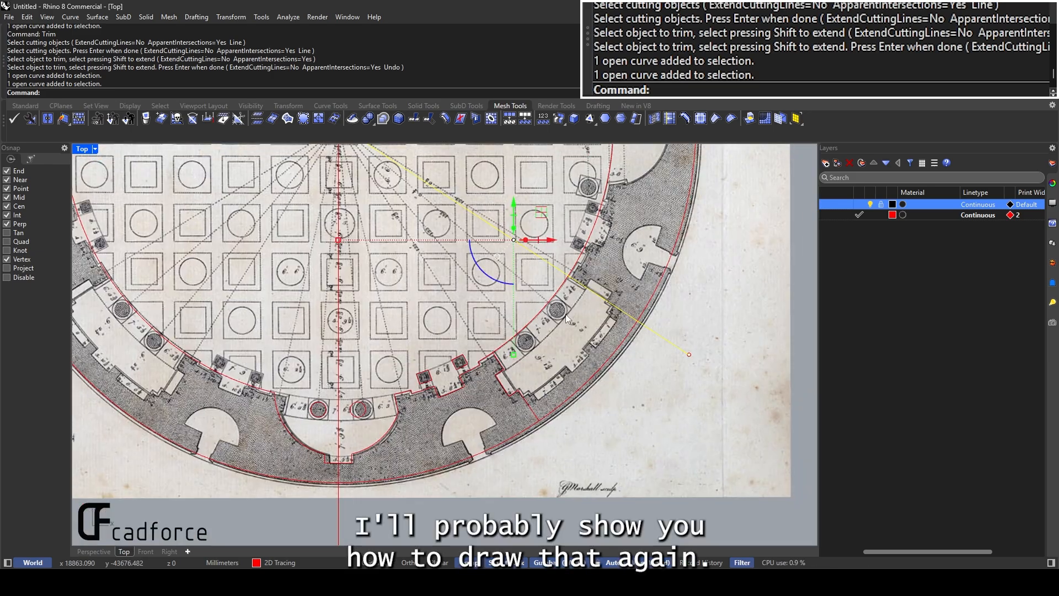
pyautogui.press('Escape')
pyautogui.press('Return')
pyautogui.scroll(5, 552, 400)
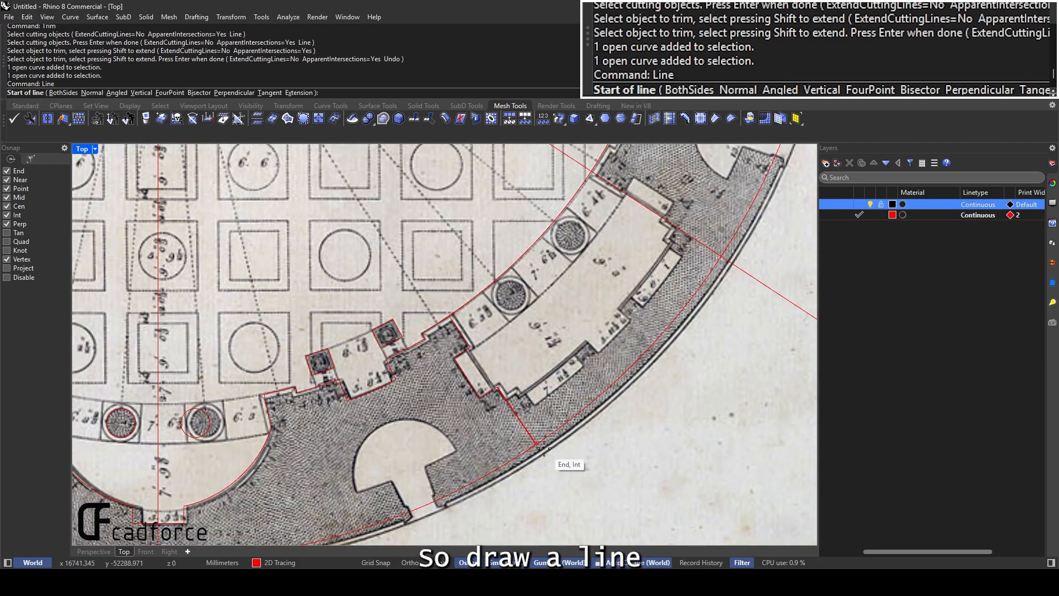
pyautogui.scroll(-5, 519, 428)
pyautogui.moveTo(561, 464); pyautogui.dragTo(546, 407, button='right')
pyautogui.press('Escape')
pyautogui.press('Return')
pyautogui.press('Escape')
# Draw a line from outside the outer wall, aligned with the niche's remaining lower side line, to the rotunda's centre
pyautogui.press('Return')
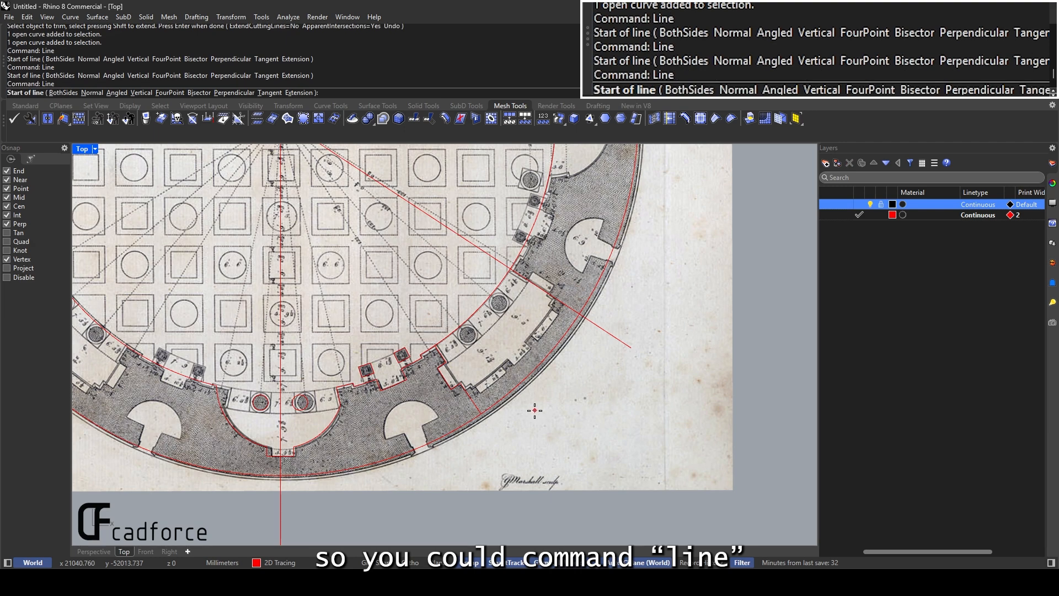
pyautogui.scroll(3, 535, 410)
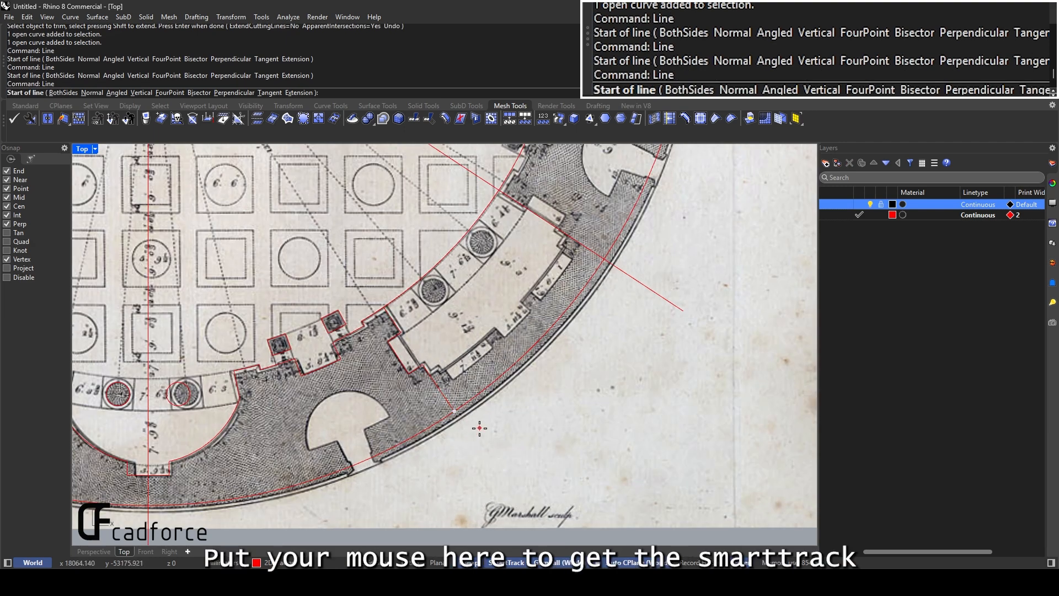
pyautogui.scroll(-2, 505, 464)
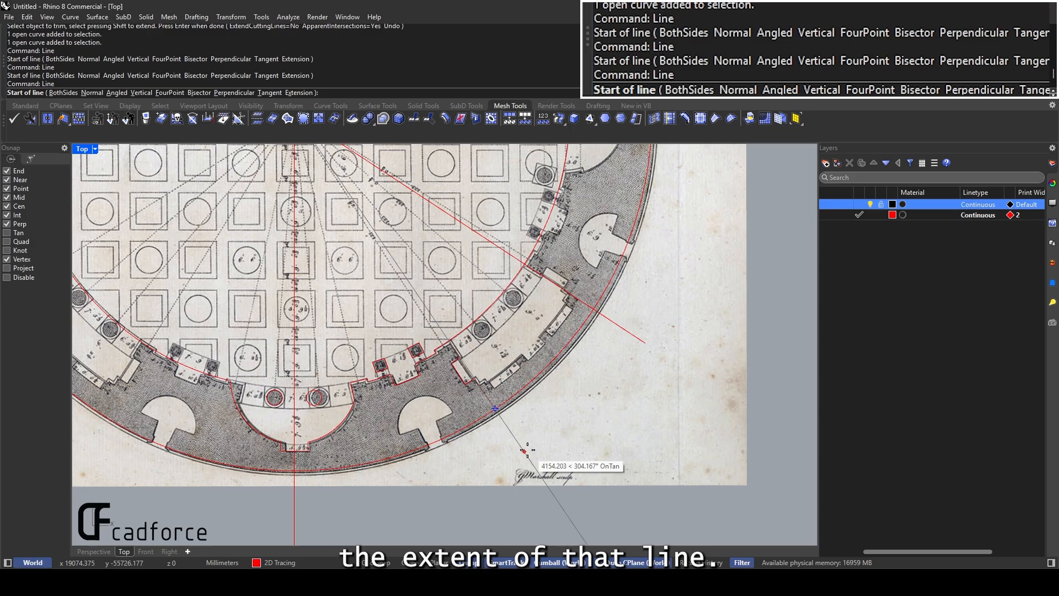
pyautogui.click(523, 449)
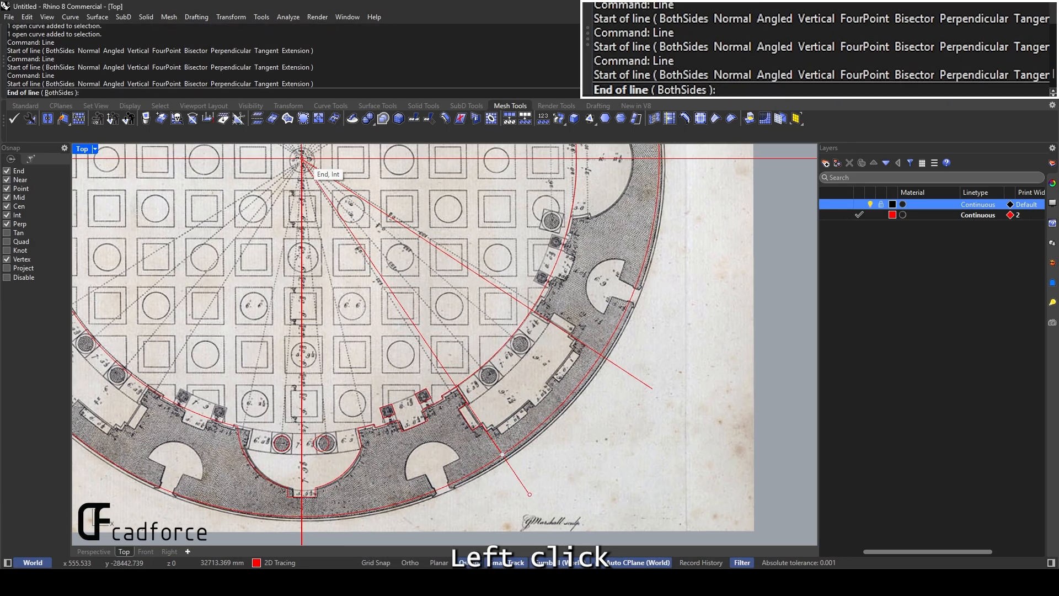
pyautogui.click(301, 159)
pyautogui.scroll(2, 501, 403)
pyautogui.moveTo(449, 371); pyautogui.dragTo(426, 383, button='right')
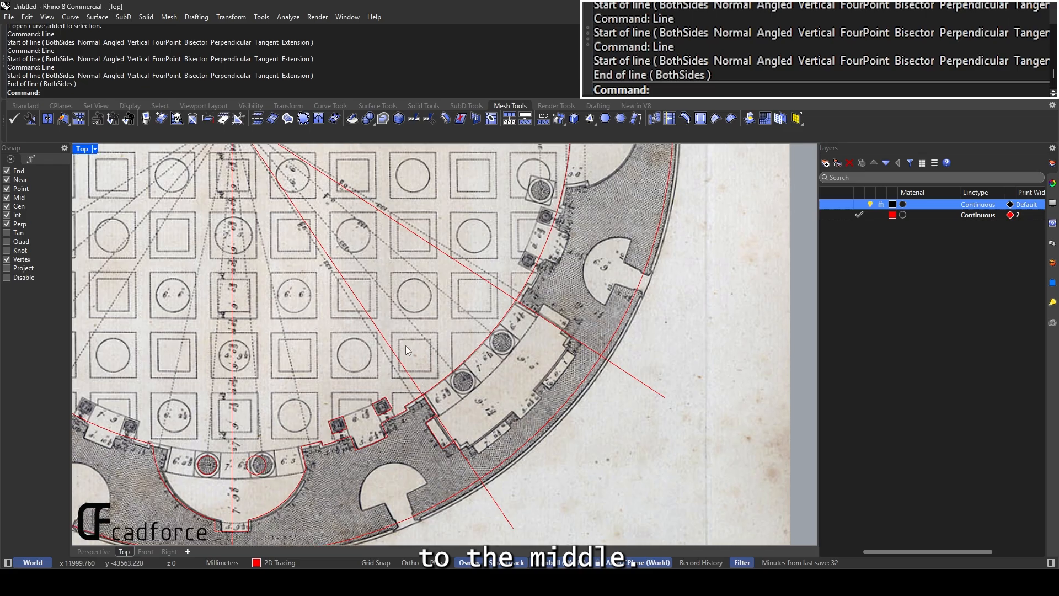
# Create one tween curve between the two radial lines of the niche's sides as the niche's middle line
pyautogui.write('tweencurves')
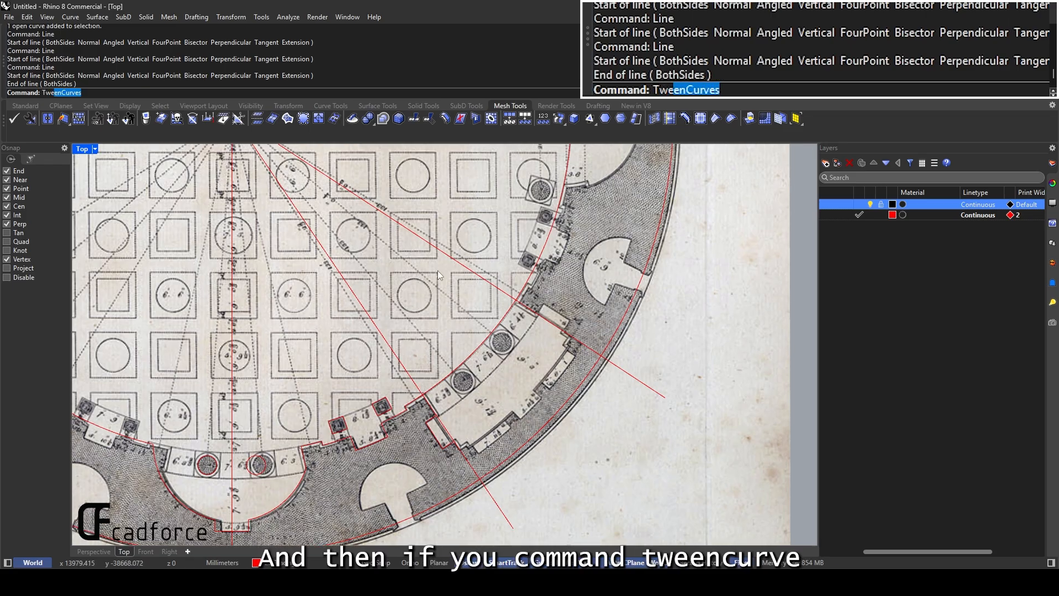
pyautogui.press('Return')
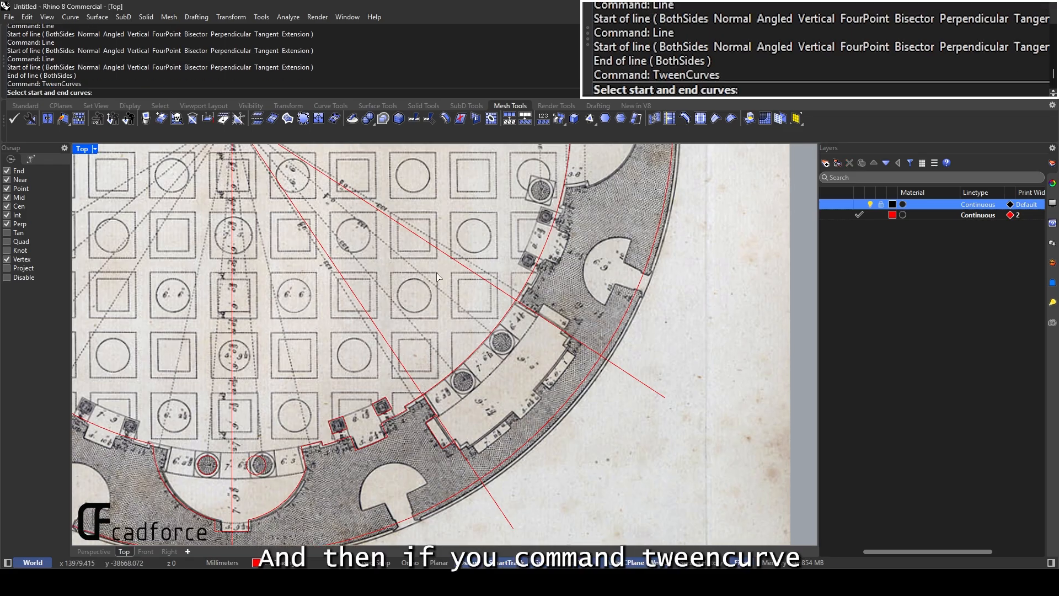
pyautogui.click(338, 274)
pyautogui.click(413, 237)
pyautogui.scroll(3, 477, 355)
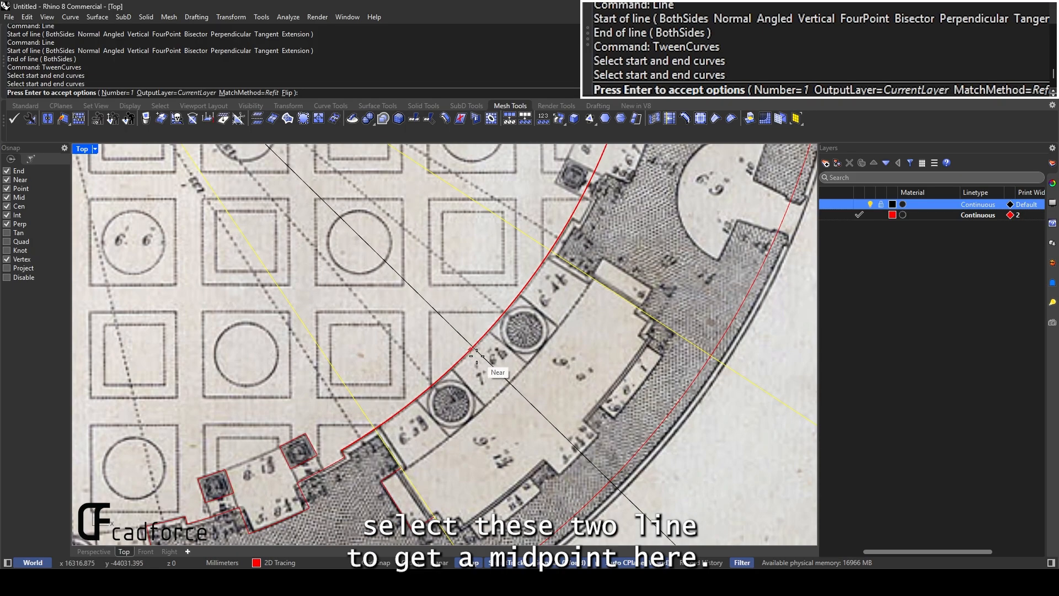
pyautogui.scroll(-3, 477, 356)
pyautogui.press('Return')
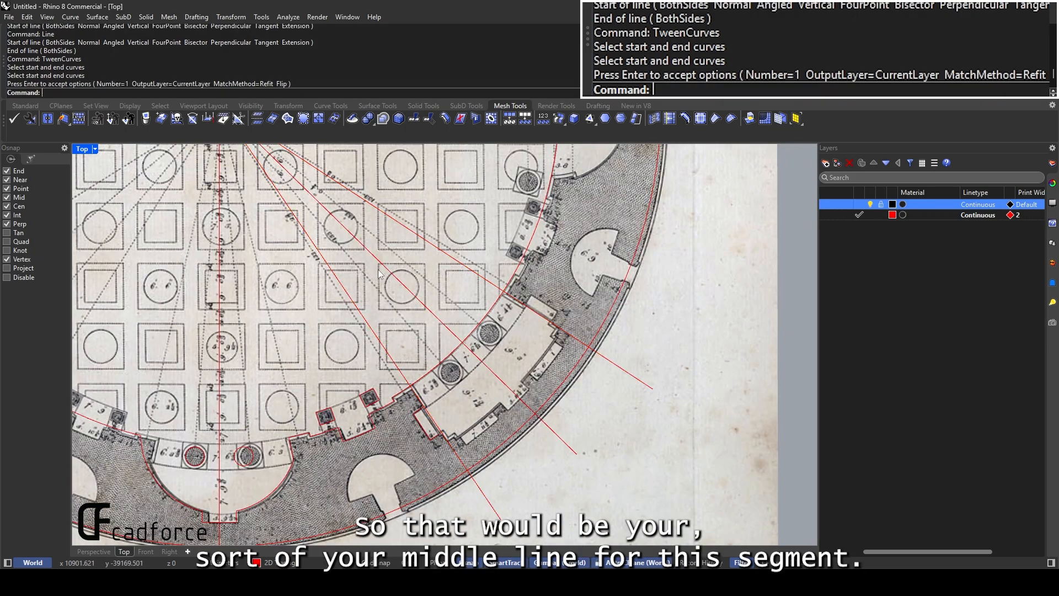
pyautogui.scroll(-3, 386, 278)
pyautogui.scroll(5, 399, 282)
pyautogui.scroll(2, 466, 345)
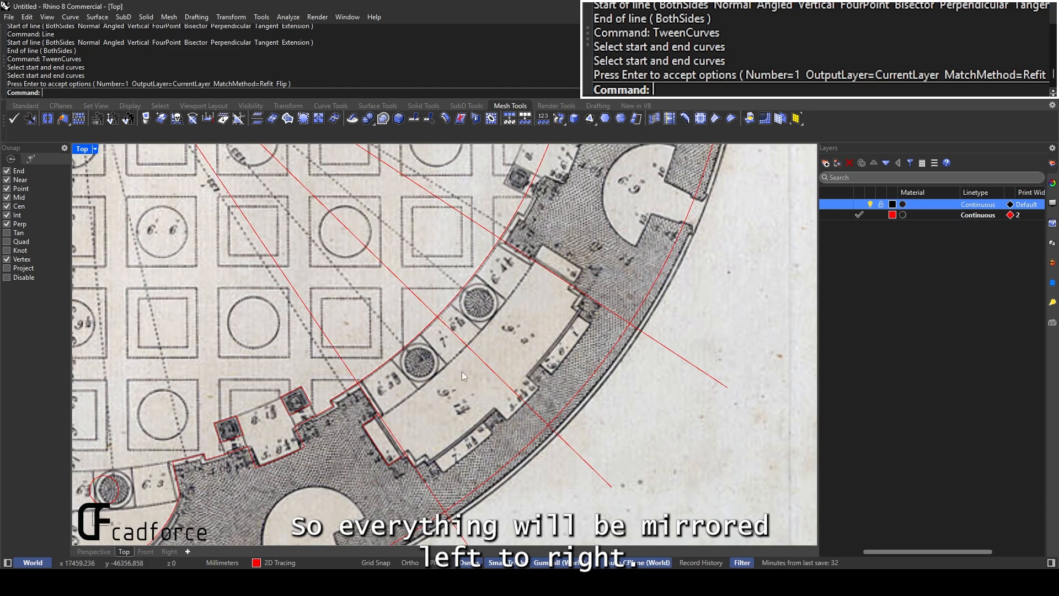
pyautogui.click(488, 363)
pyautogui.moveTo(458, 331); pyautogui.dragTo(435, 307, button='right')
pyautogui.click(468, 315)
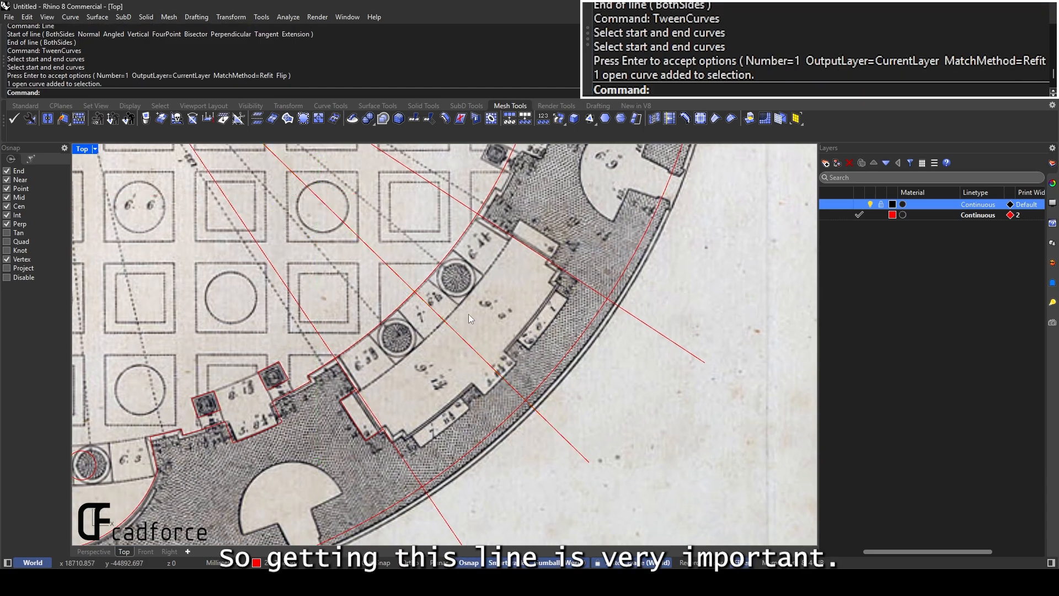
# Offset the inner wall arc outward by about 1769 mm, picked from the plan, to the back edge of the niche's columns
pyautogui.click(446, 257)
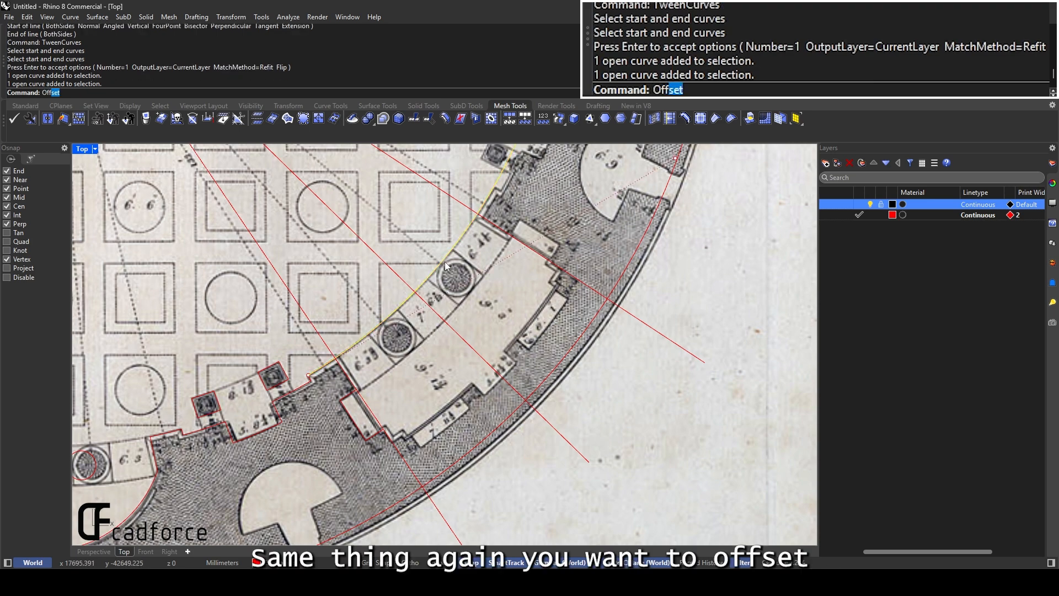
pyautogui.press('Return')
pyautogui.click(91, 94)
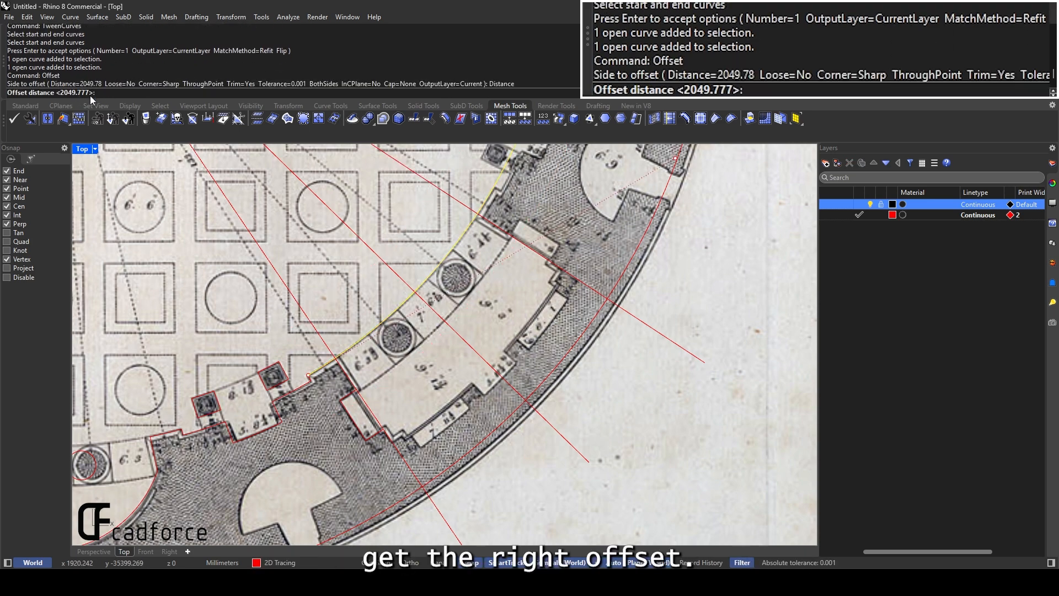
pyautogui.scroll(3, 429, 270)
pyautogui.click(465, 237)
pyautogui.click(511, 273)
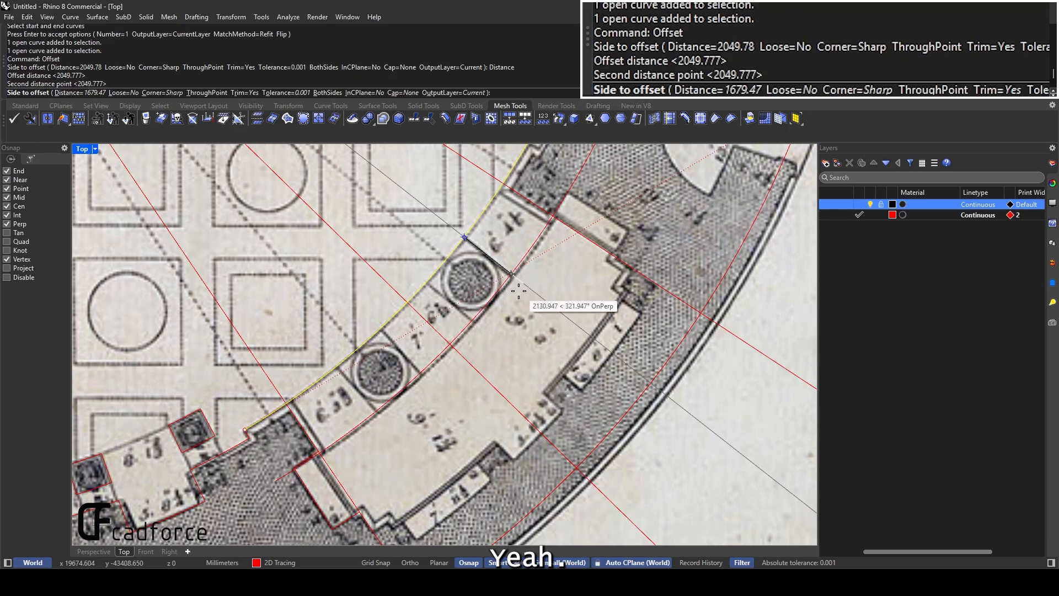
pyautogui.click(72, 93)
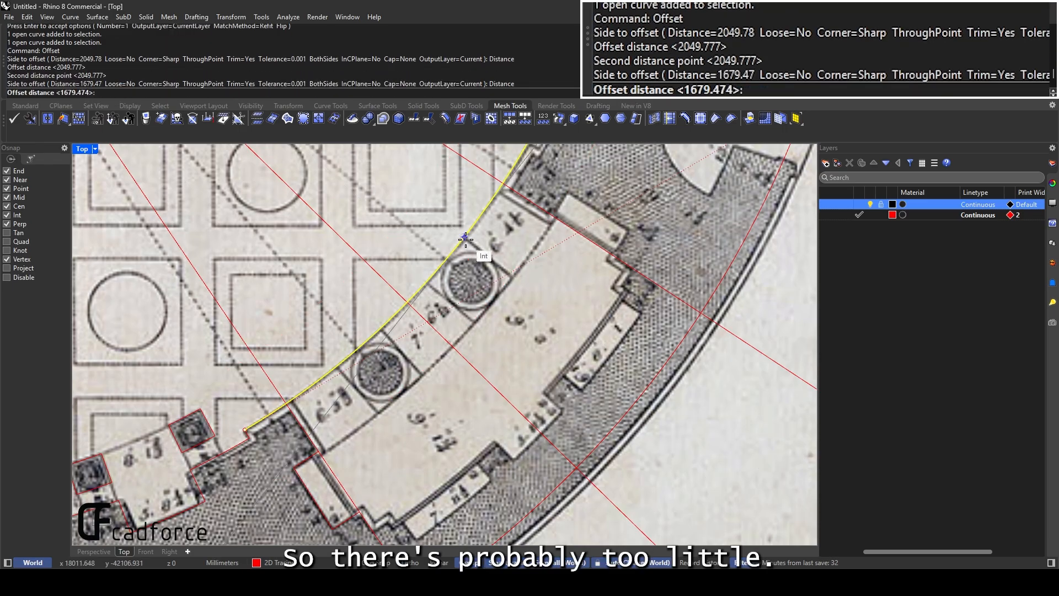
pyautogui.click(465, 238)
pyautogui.scroll(2, 465, 238)
pyautogui.click(504, 288)
pyautogui.click(502, 291)
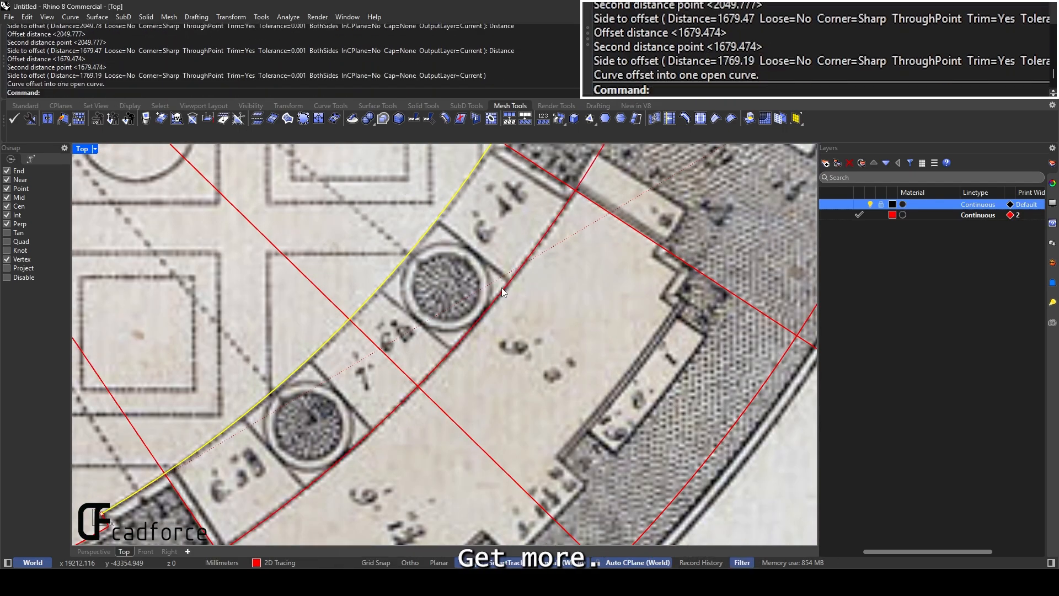
# Offset the arc behind the columns outward by about 2779 mm, measured along the middle line, to the niche's back wall
pyautogui.scroll(-2, 494, 298)
pyautogui.moveTo(425, 372); pyautogui.dragTo(416, 322, button='right')
pyautogui.click(393, 289)
pyautogui.rightClick(393, 289)
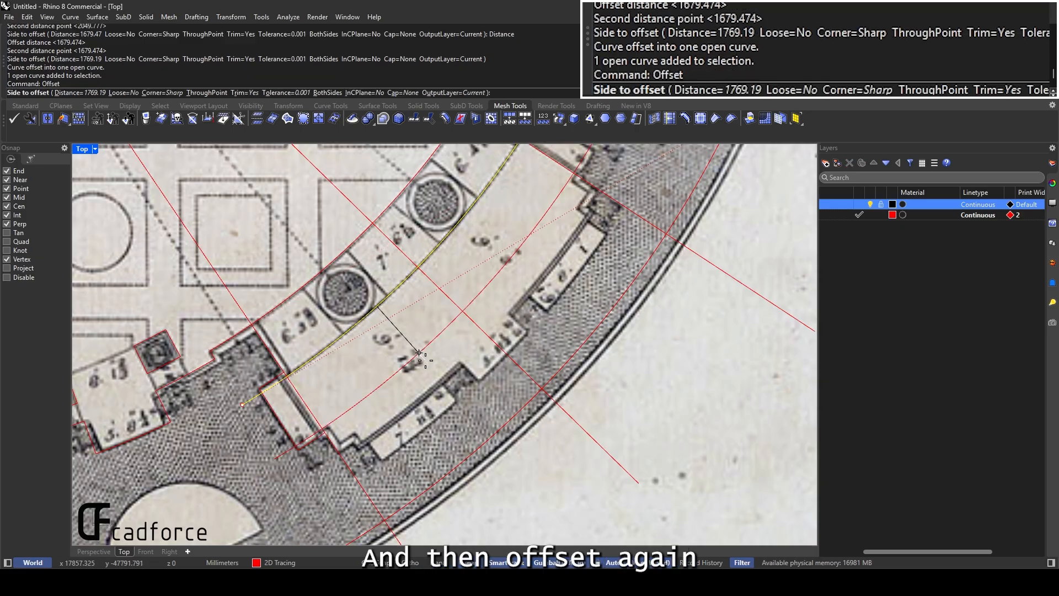
pyautogui.click(85, 97)
pyautogui.click(418, 267)
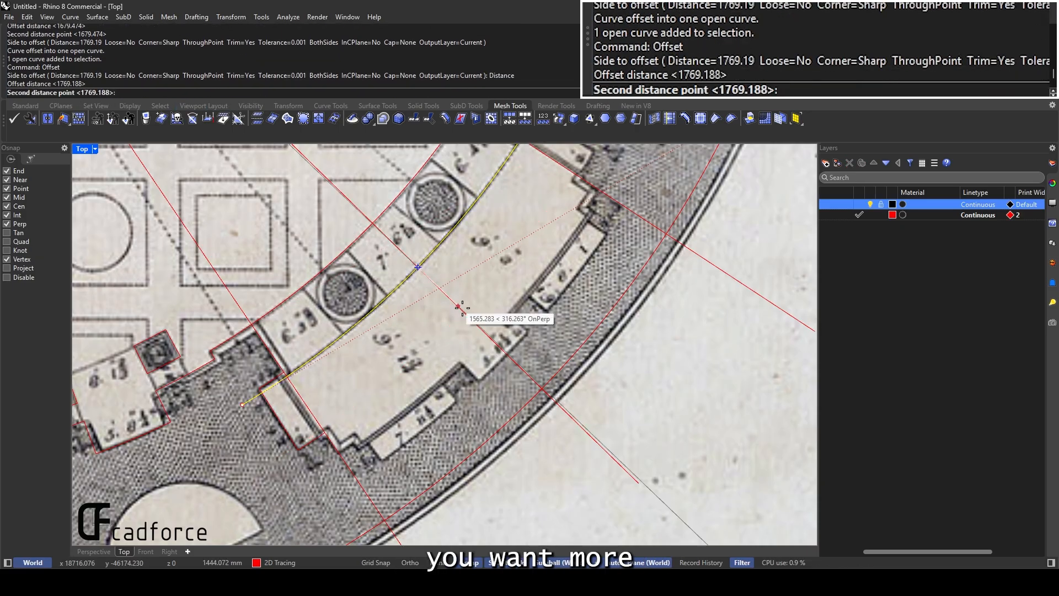
pyautogui.click(489, 340)
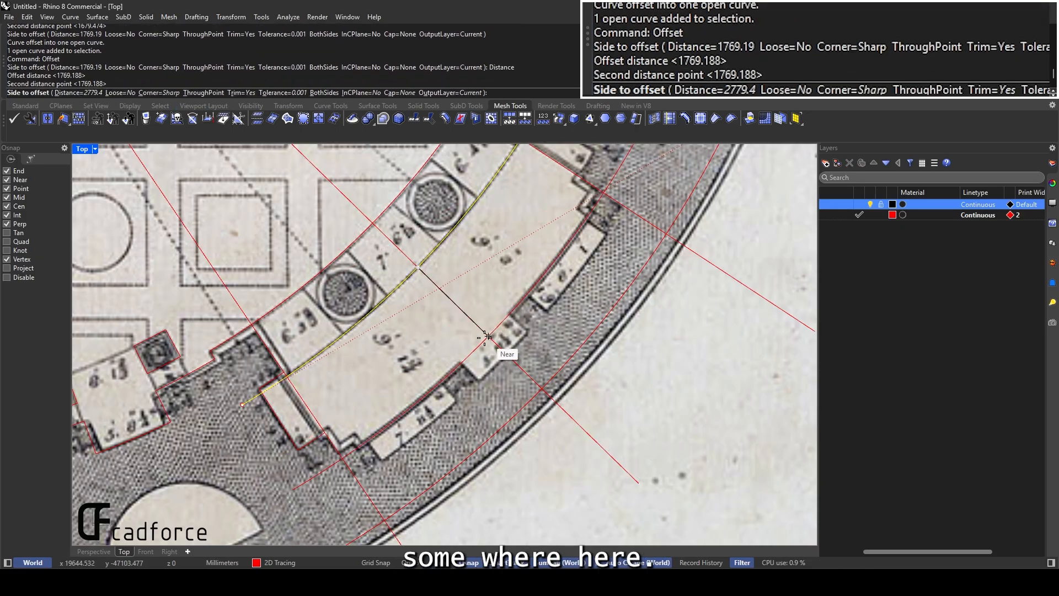
pyautogui.click(466, 354)
# Offset the back wall arc outward by about 712 mm to the rear edge of the shallow recesses
pyautogui.click(545, 274)
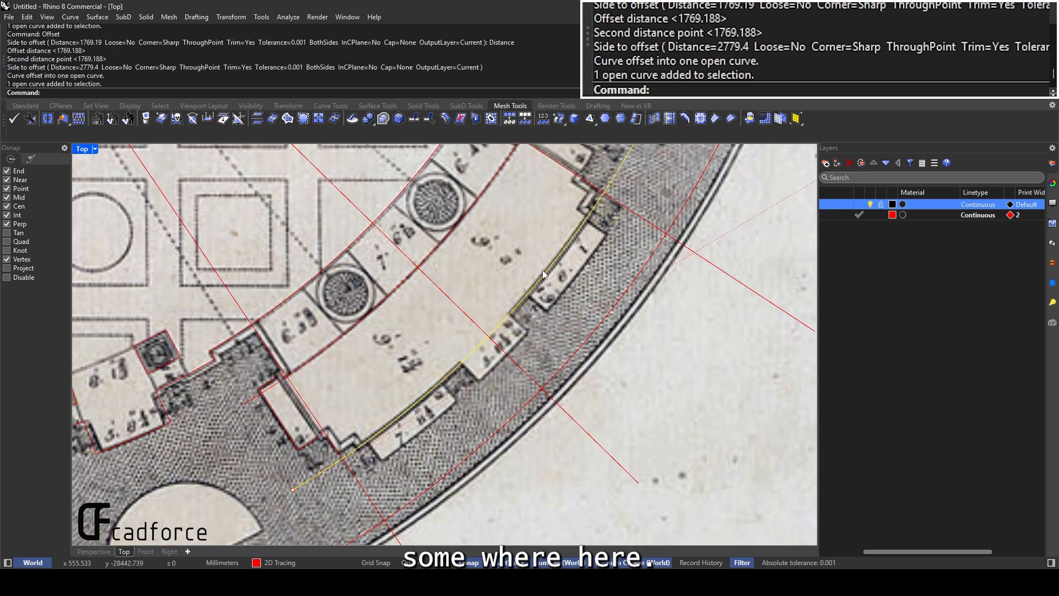
pyautogui.rightClick(545, 274)
pyautogui.click(91, 96)
pyautogui.scroll(2, 539, 300)
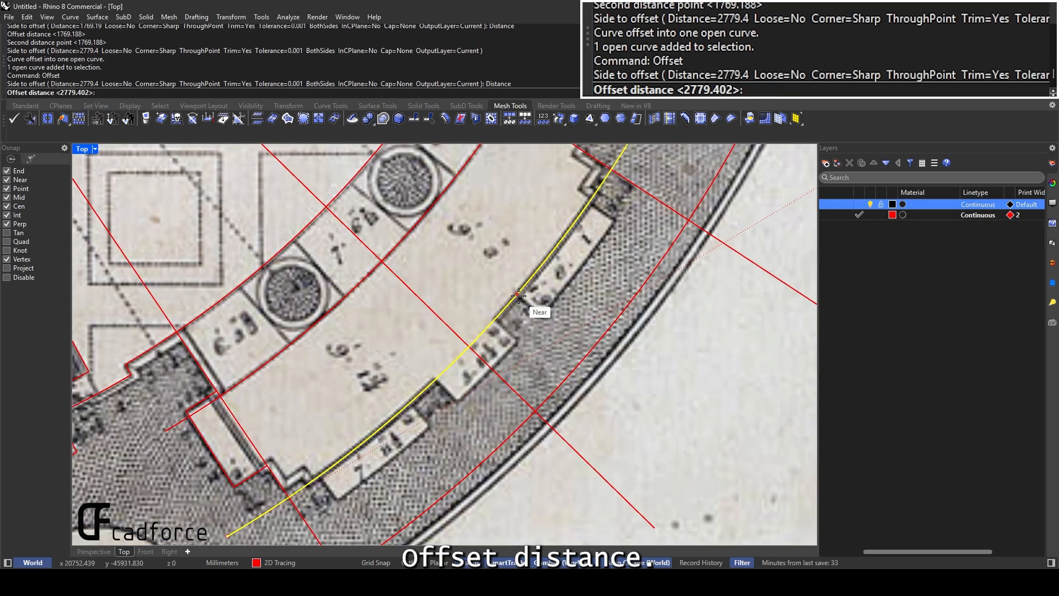
pyautogui.click(518, 296)
pyautogui.click(542, 316)
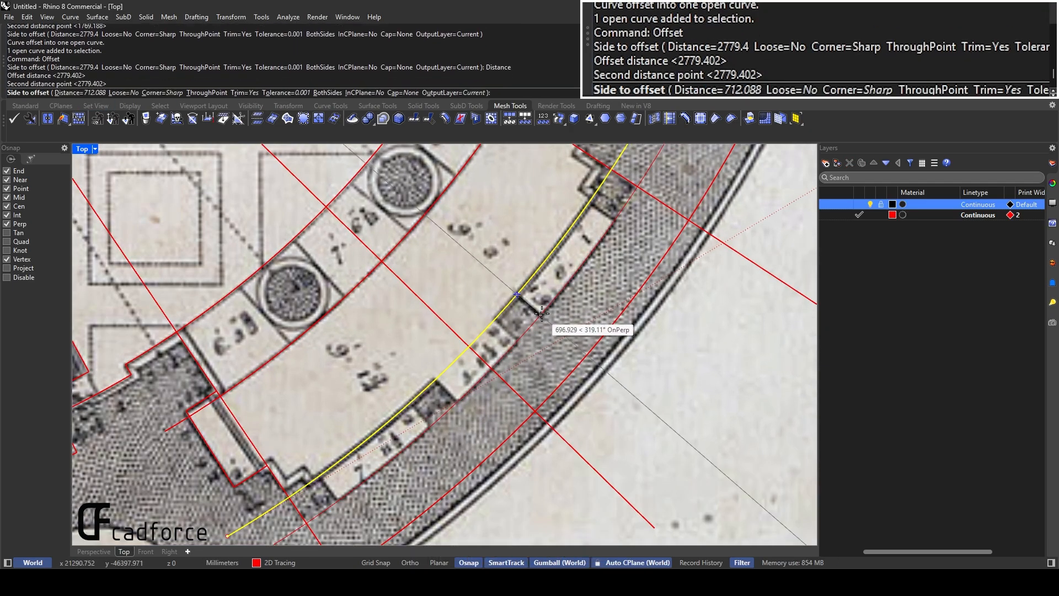
pyautogui.click(576, 305)
pyautogui.scroll(-1, 576, 306)
pyautogui.moveTo(439, 402); pyautogui.dragTo(451, 357, button='right')
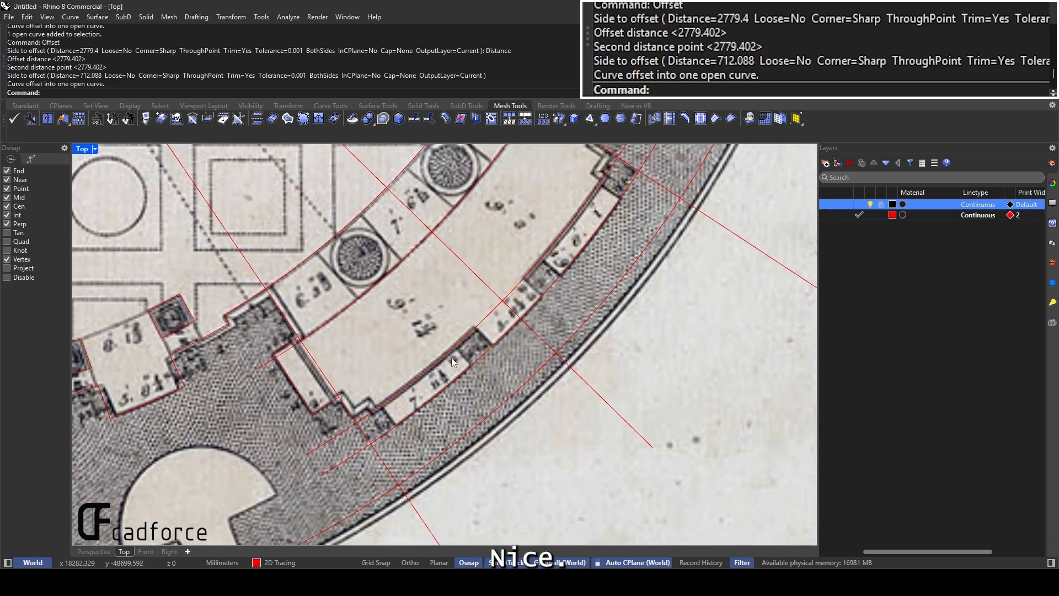
pyautogui.moveTo(377, 394); pyautogui.dragTo(415, 378, button='right')
pyautogui.scroll(-2, 438, 380)
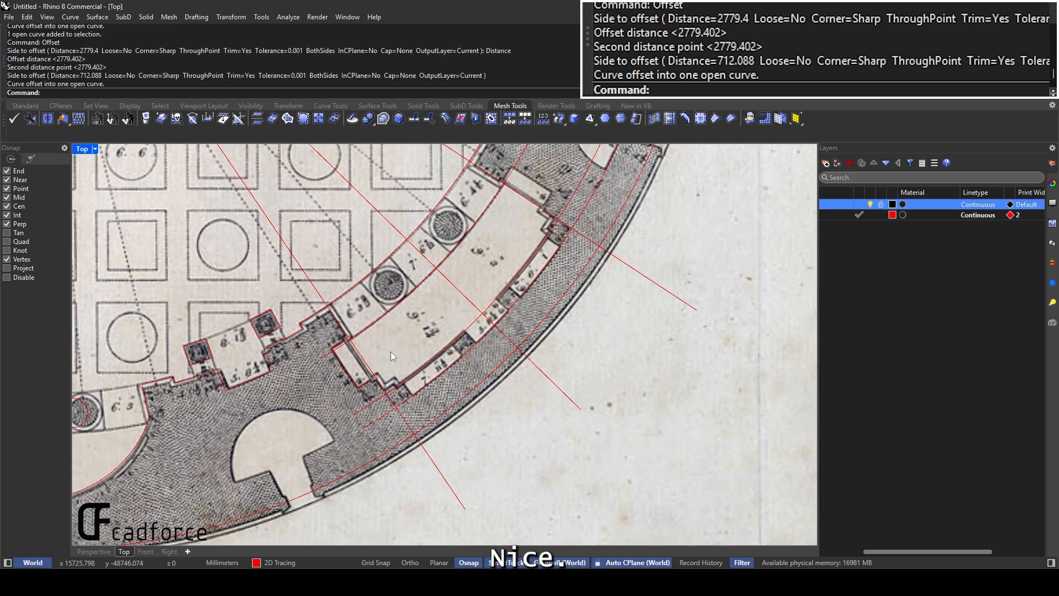
# Draw a radial line from the rotunda's centre through the lower recess's outer corner to beyond the outer wall
pyautogui.press('Return')
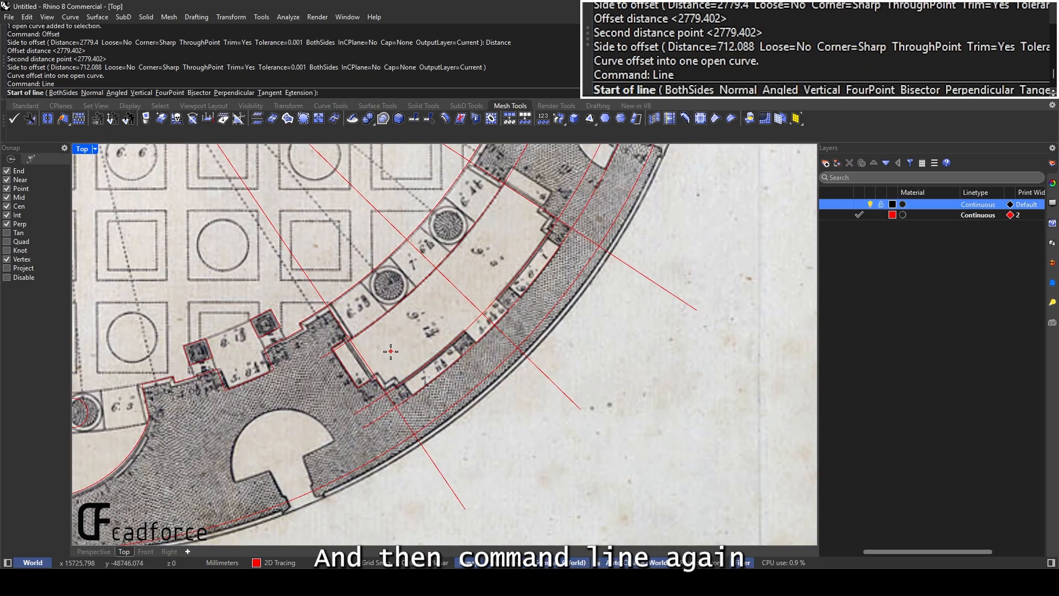
pyautogui.click(341, 286)
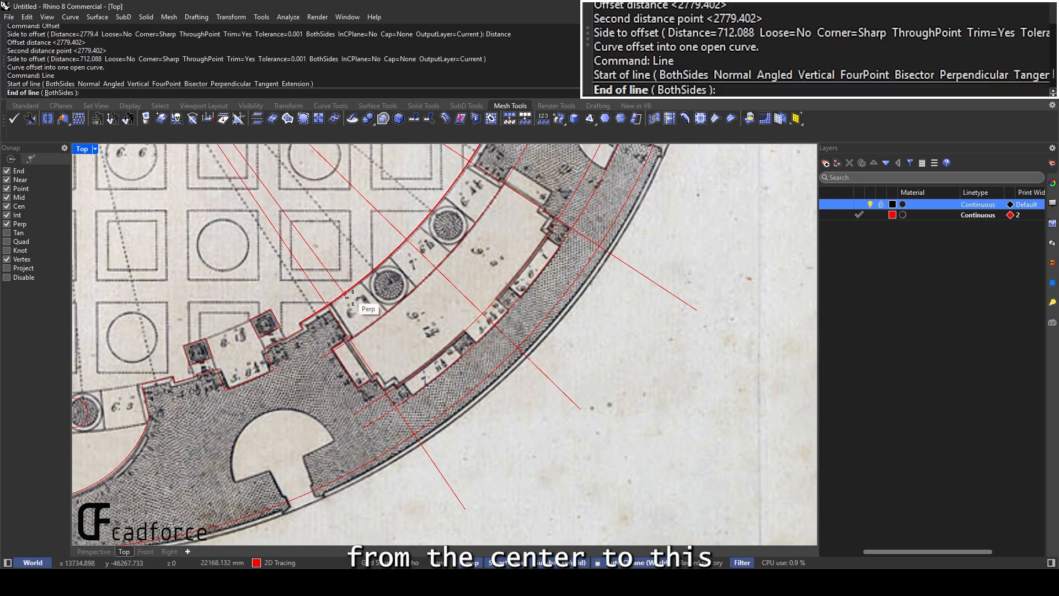
pyautogui.click(478, 485)
# Mirror a copy of the new radial line across the niche's middle line
pyautogui.scroll(2, 423, 401)
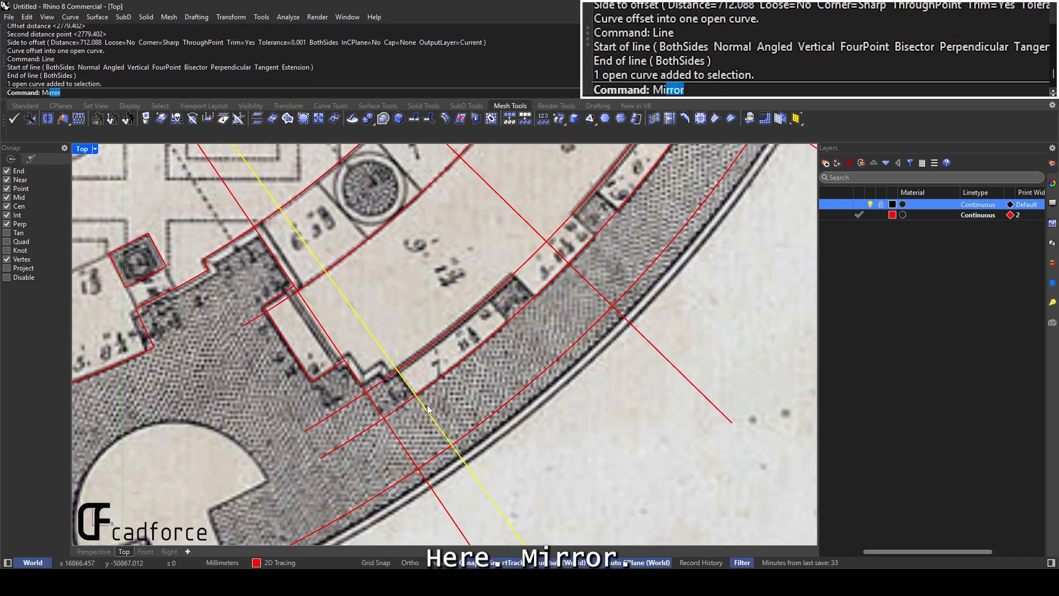
pyautogui.write('Mir')
pyautogui.press('Return')
pyautogui.scroll(-3, 427, 409)
pyautogui.click(499, 267)
pyautogui.click(598, 372)
pyautogui.scroll(2, 583, 337)
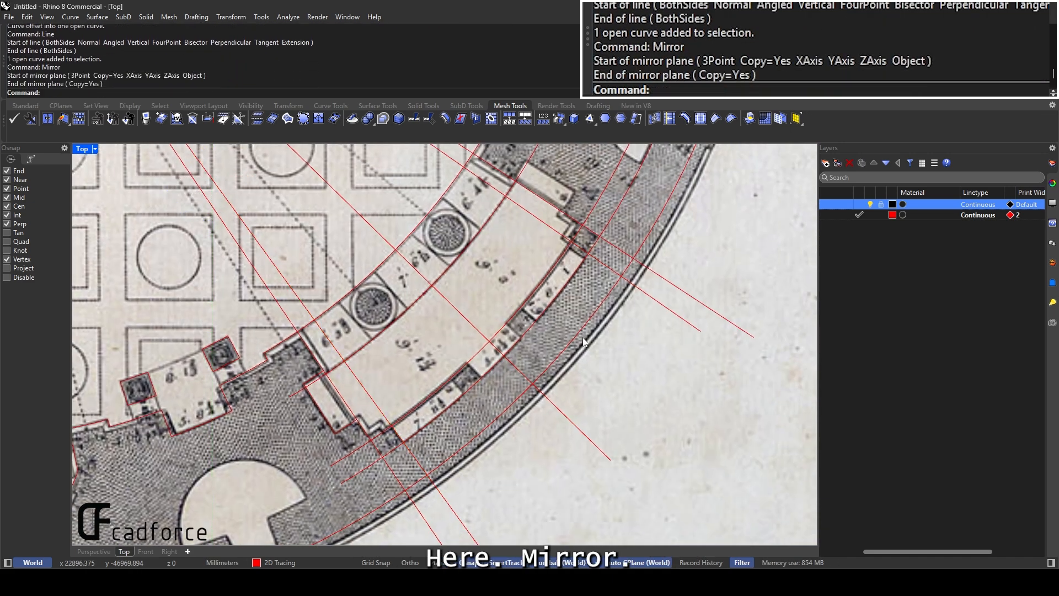
pyautogui.scroll(-2, 583, 337)
pyautogui.write('Trim')
pyautogui.press('Return')
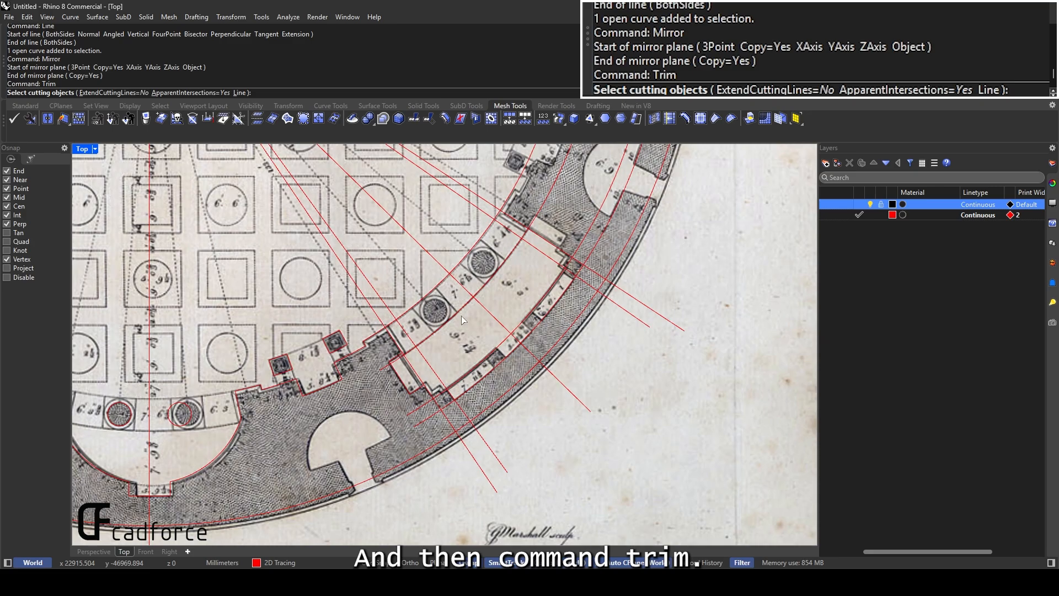
pyautogui.press('Escape')
# Draw a circle over the shaft of the niche's lower column, starting from the column's centre
pyautogui.scroll(1, 452, 312)
pyautogui.write('Circle')
pyautogui.press('Return')
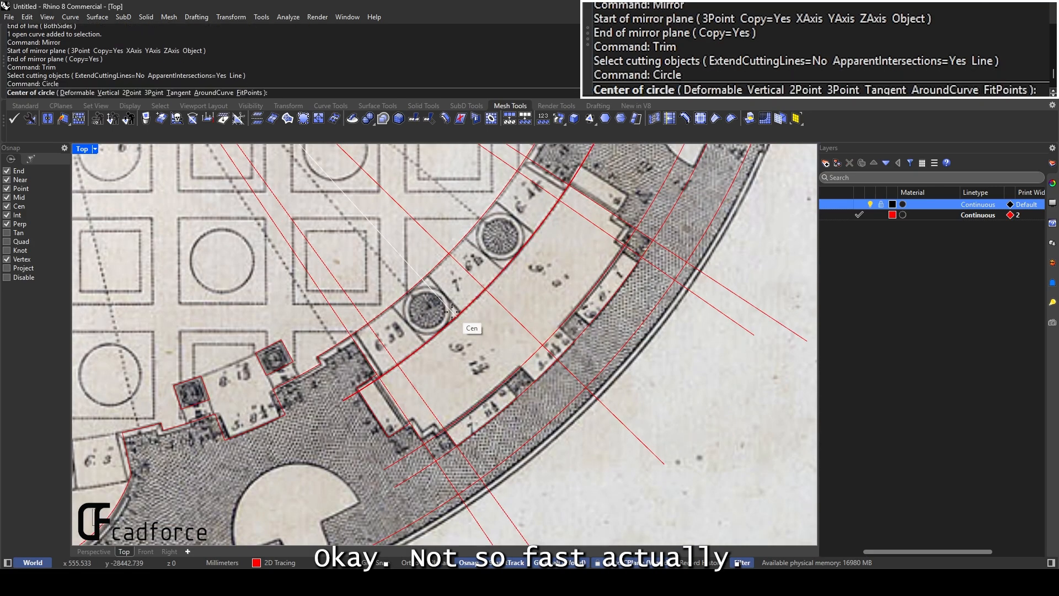
pyautogui.scroll(2, 452, 313)
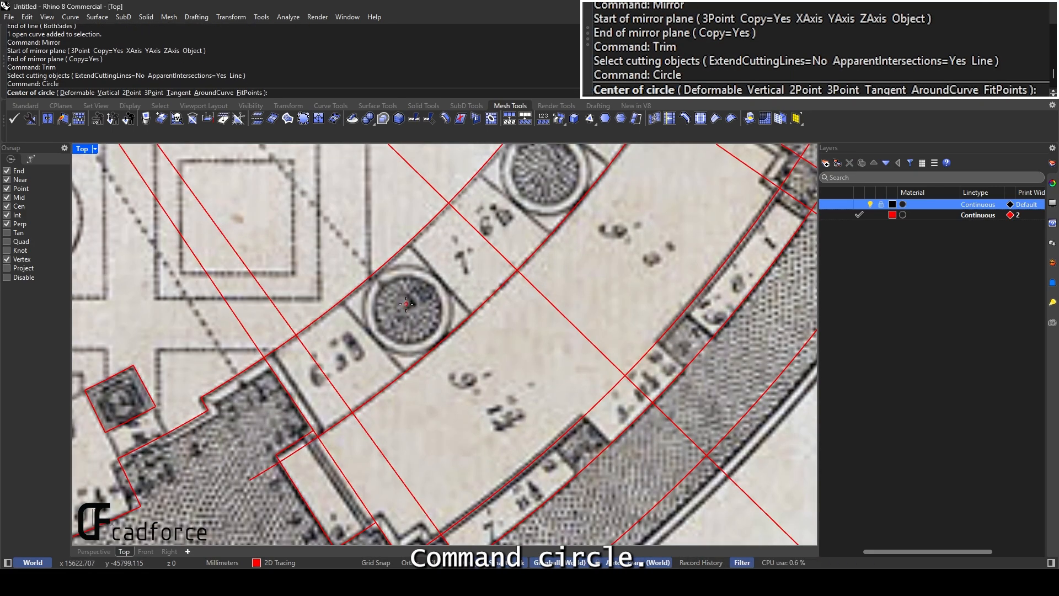
pyautogui.click(407, 307)
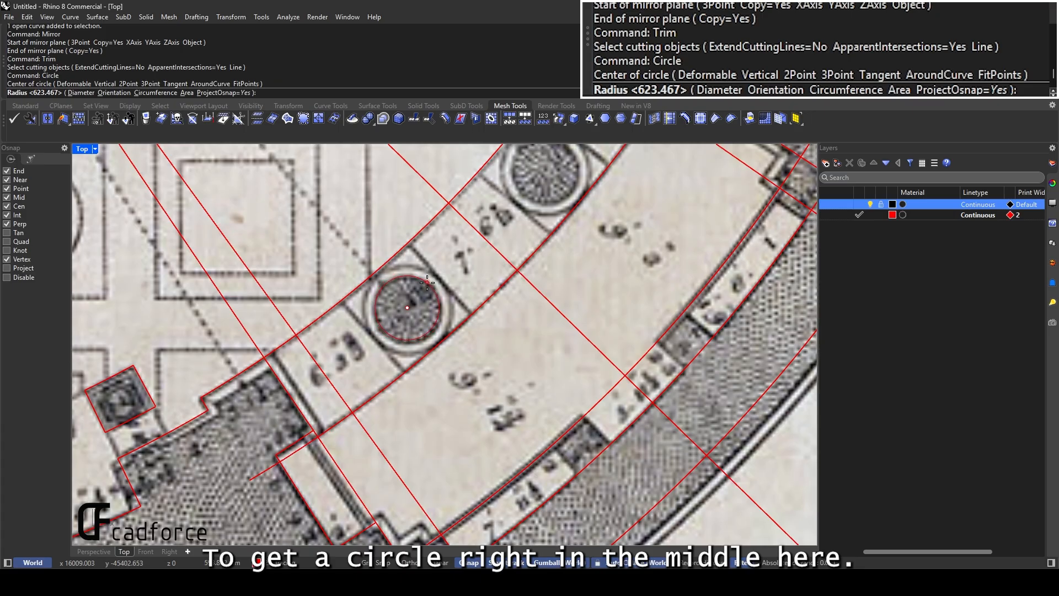
pyautogui.click(427, 282)
# Mirror a copy of the column circle across the niche's middle line to the upper column
pyautogui.moveTo(427, 282); pyautogui.dragTo(387, 350, button='right')
pyautogui.click(387, 350)
pyautogui.write('Mirror')
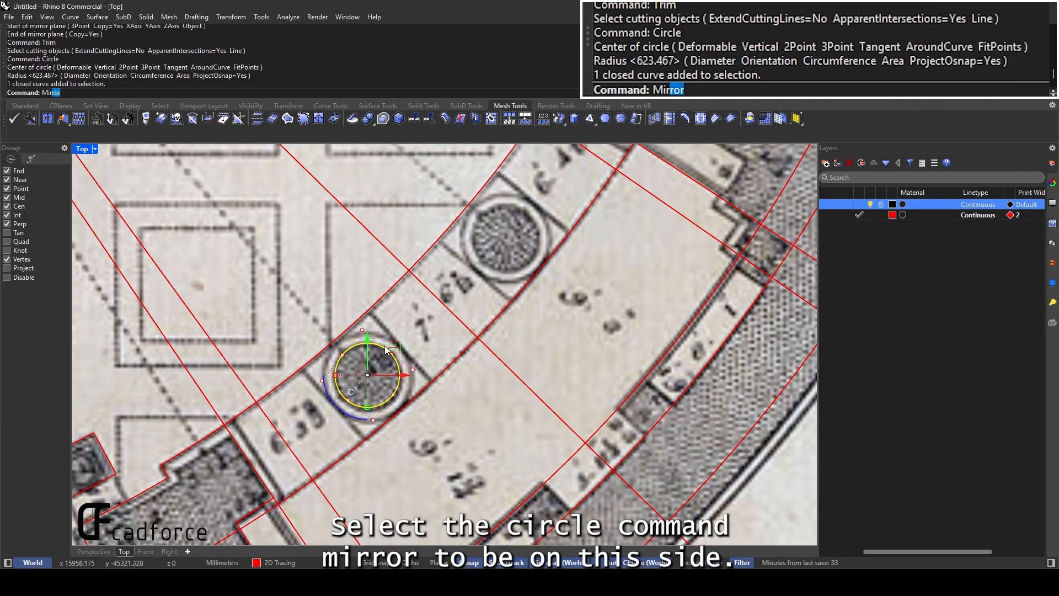
pyautogui.press('Return')
pyautogui.click(445, 305)
pyautogui.click(532, 387)
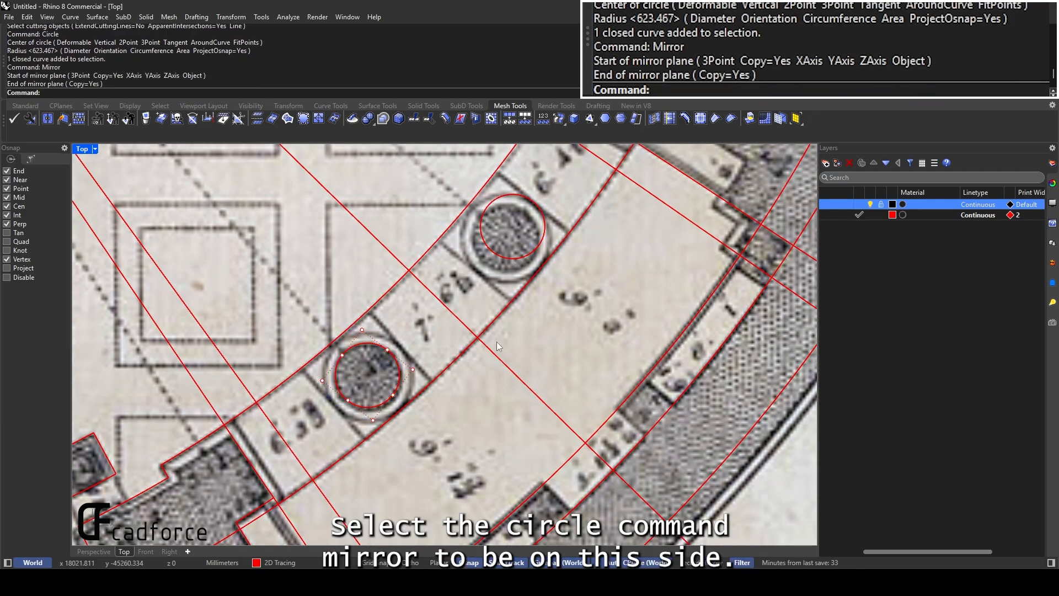
# Turn off the centre snap and offset the lower column's circle outward by about 203 mm to the edge of its round base
pyautogui.scroll(-3, 457, 349)
pyautogui.scroll(3, 455, 349)
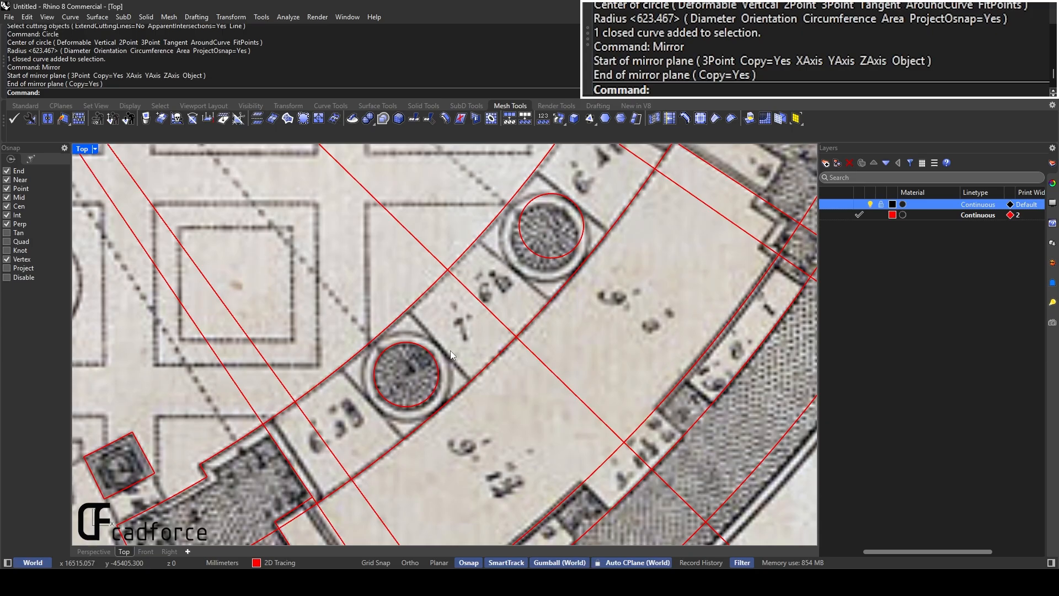
pyautogui.click(422, 347)
pyautogui.moveTo(413, 364); pyautogui.dragTo(435, 281, button='right')
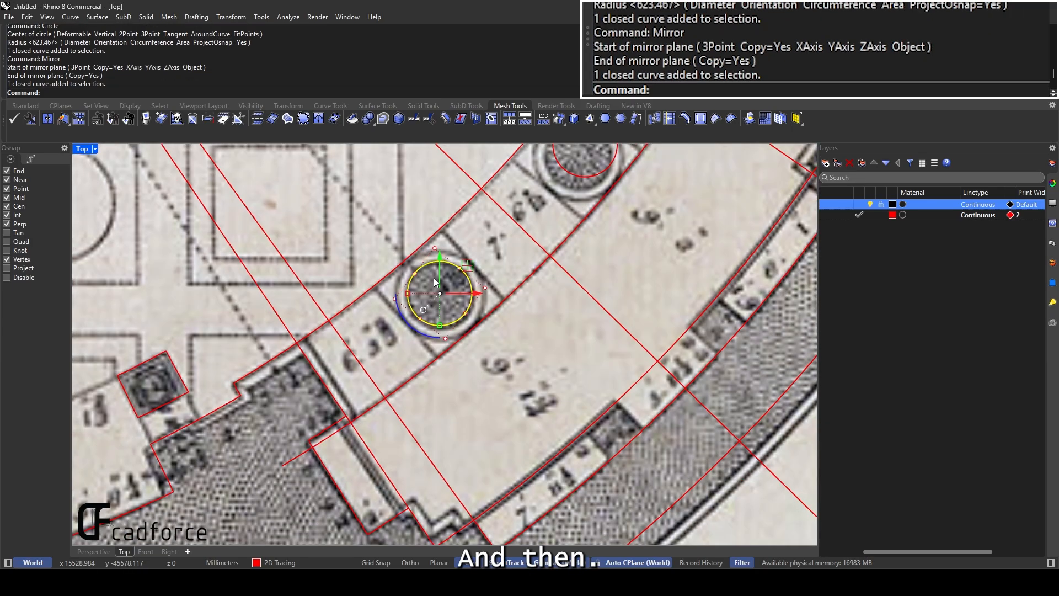
pyautogui.write('Offset')
pyautogui.press('Return')
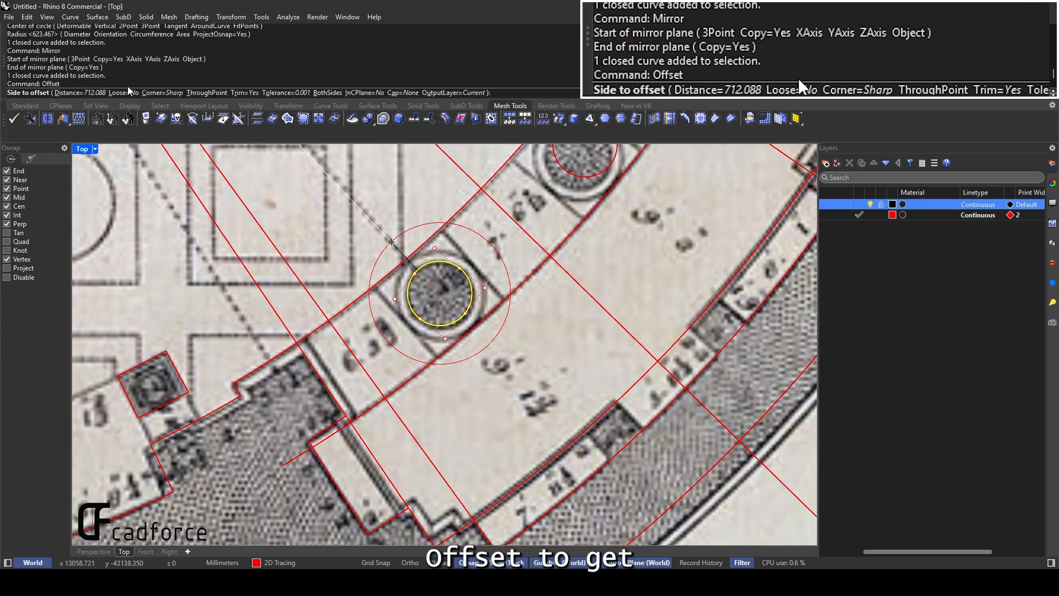
pyautogui.click(82, 92)
pyautogui.scroll(2, 451, 246)
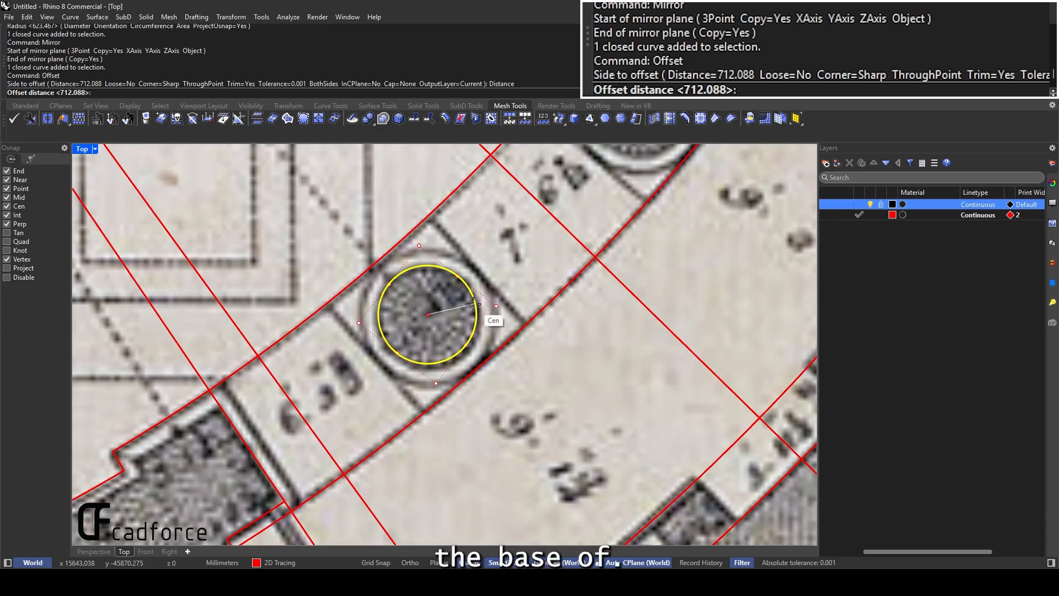
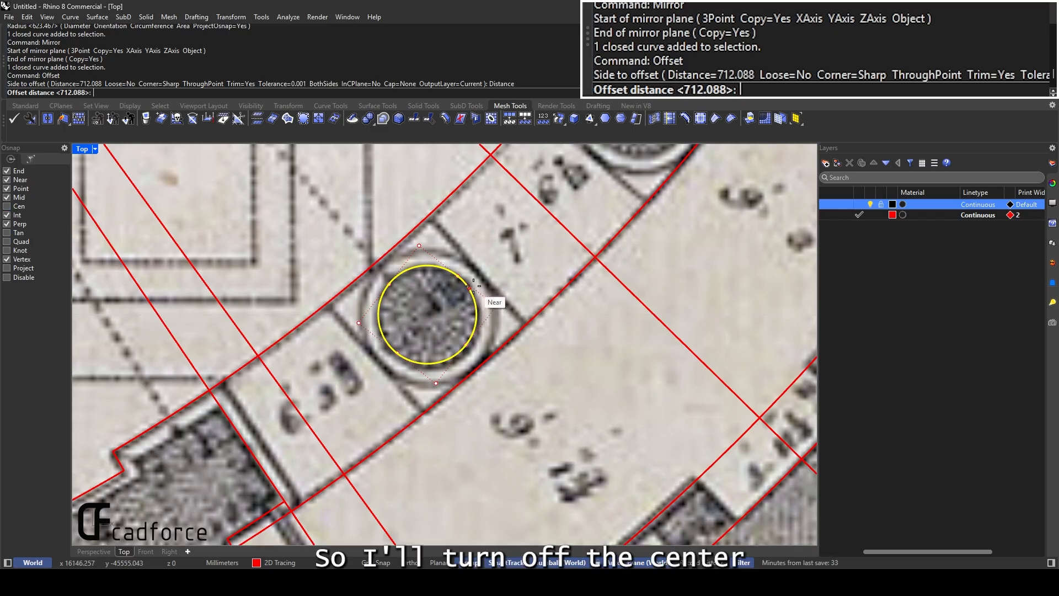
pyautogui.click(472, 284)
pyautogui.click(486, 285)
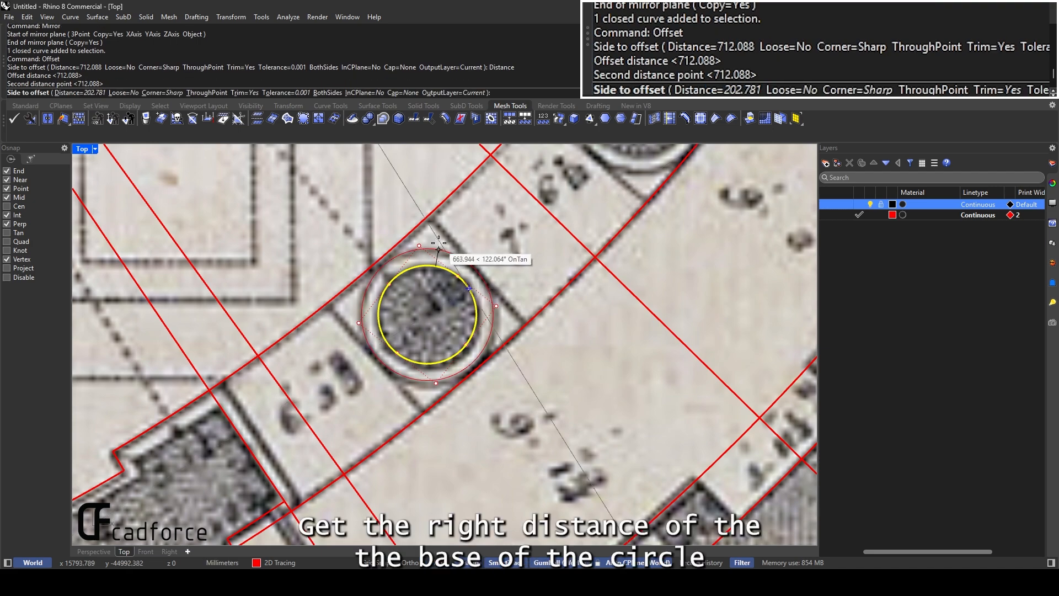
pyautogui.click(497, 244)
# Offset the upper column's circle outward by the same 202.781 mm for its round base
pyautogui.moveTo(497, 244); pyautogui.dragTo(517, 249, button='right')
pyautogui.click(518, 215)
pyautogui.press('Return')
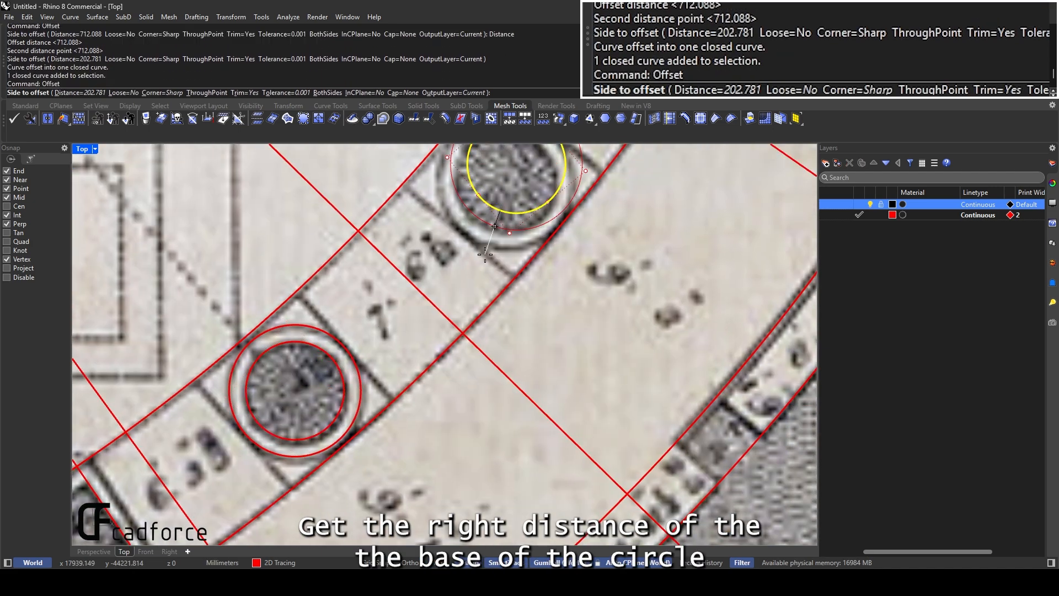
pyautogui.click(518, 218)
pyautogui.scroll(-5, 492, 236)
pyautogui.scroll(2, 423, 320)
pyautogui.scroll(4, 442, 309)
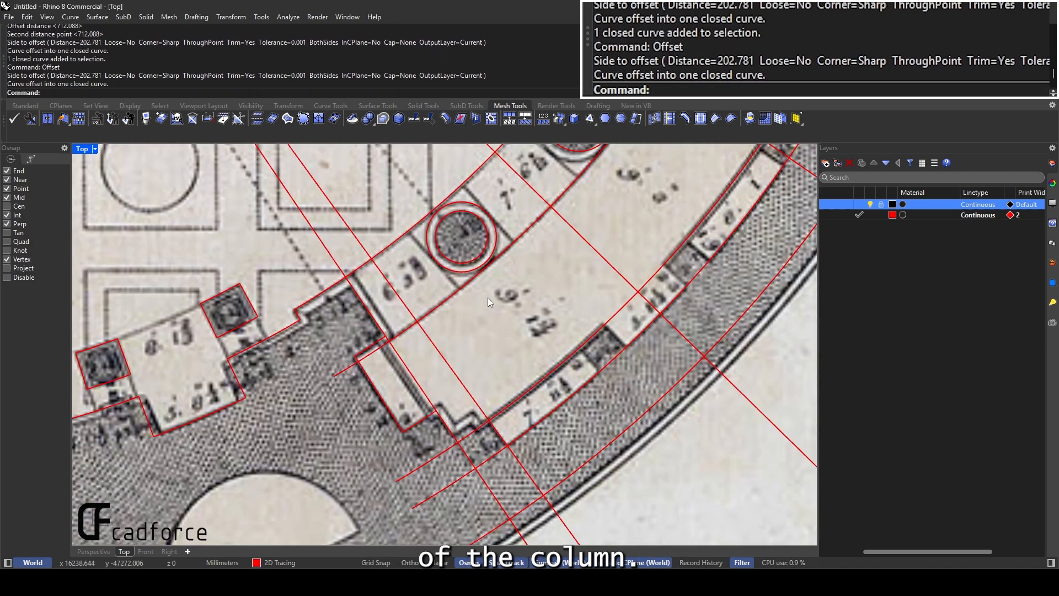
# Delete the arc that runs behind the two columns across the niche
pyautogui.moveTo(488, 297); pyautogui.dragTo(430, 279, button='right')
pyautogui.scroll(-2, 389, 374)
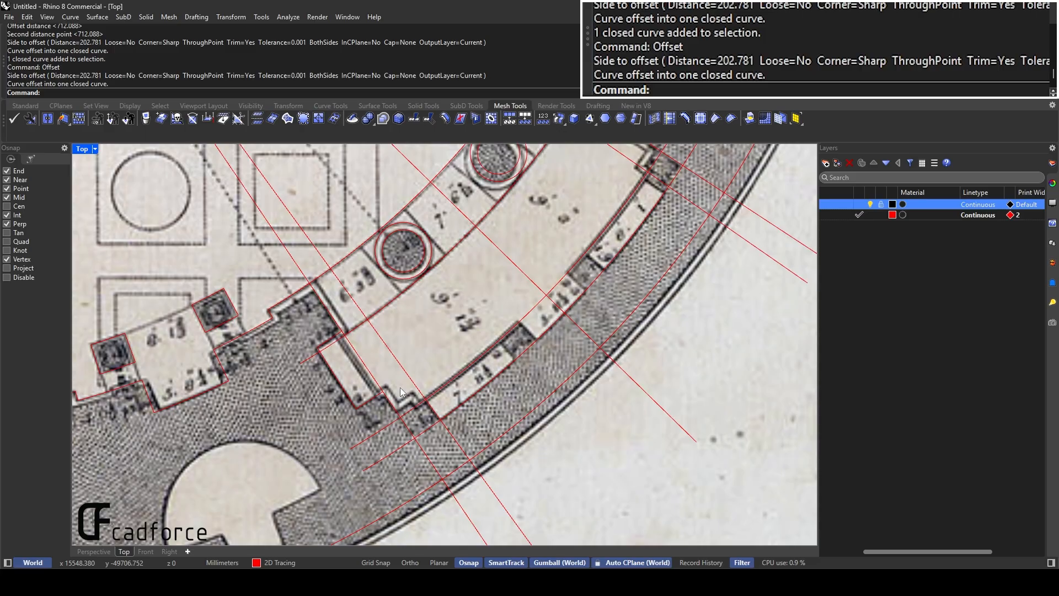
pyautogui.click(363, 353)
pyautogui.click(362, 354)
pyautogui.click(362, 353)
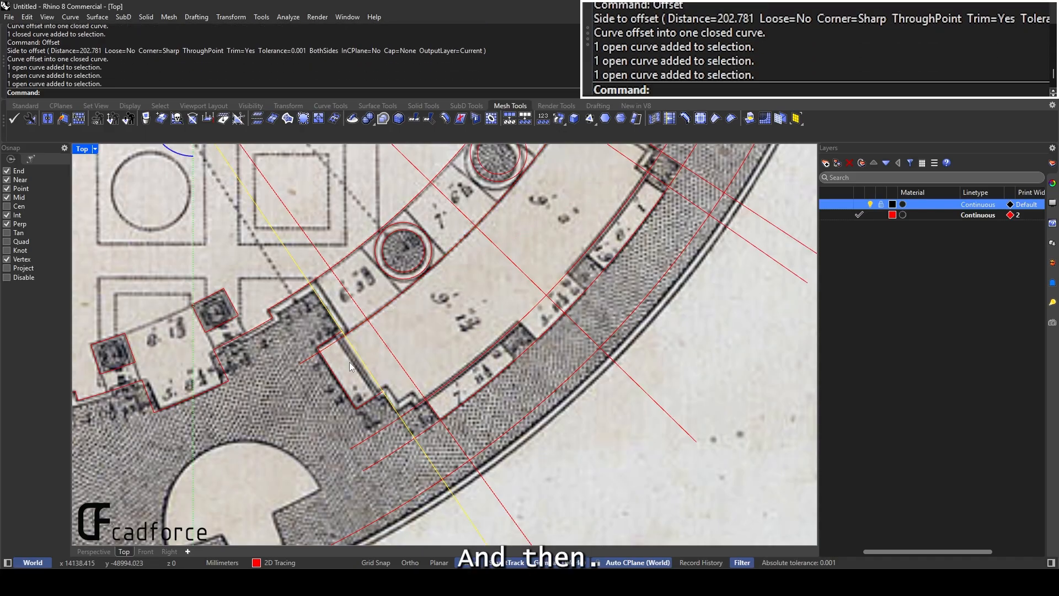
pyautogui.press('Escape')
pyautogui.scroll(6, 341, 342)
pyautogui.moveTo(341, 342); pyautogui.dragTo(390, 373, button='right')
pyautogui.scroll(-6, 361, 376)
pyautogui.scroll(6, 379, 364)
pyautogui.scroll(-4, 390, 373)
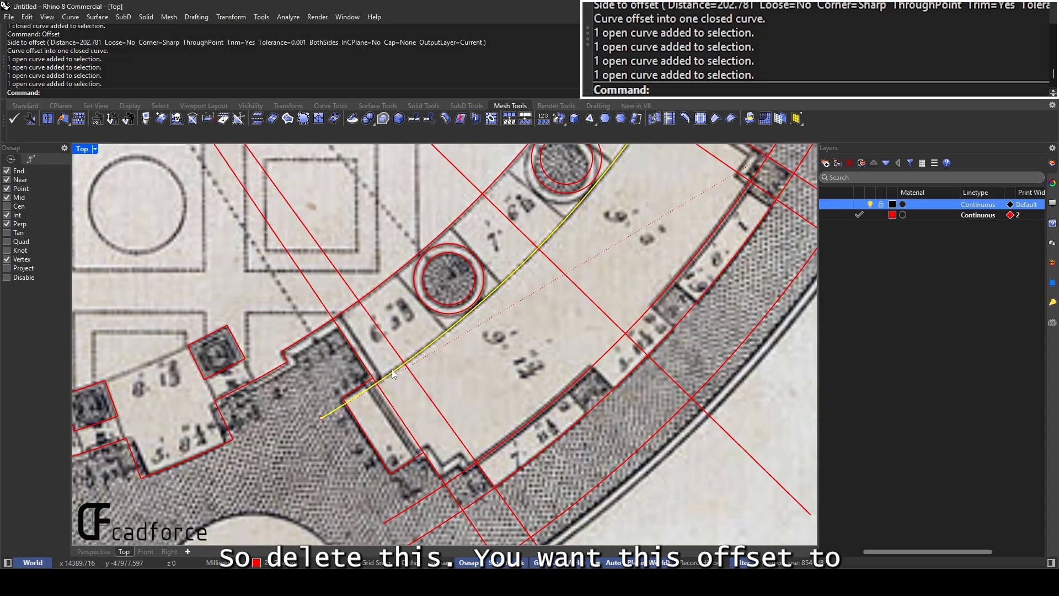
pyautogui.scroll(2, 392, 373)
pyautogui.press('Delete')
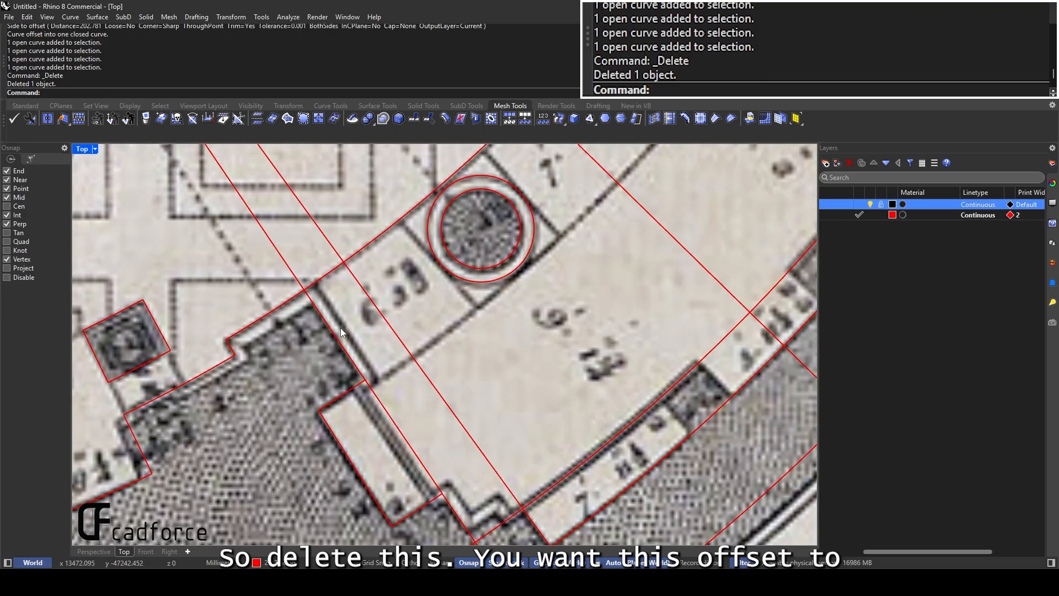
# Mirror a copy of the short line at the lower side recess's inner corner across the niche's middle line
pyautogui.click(369, 392)
pyautogui.scroll(-4, 375, 390)
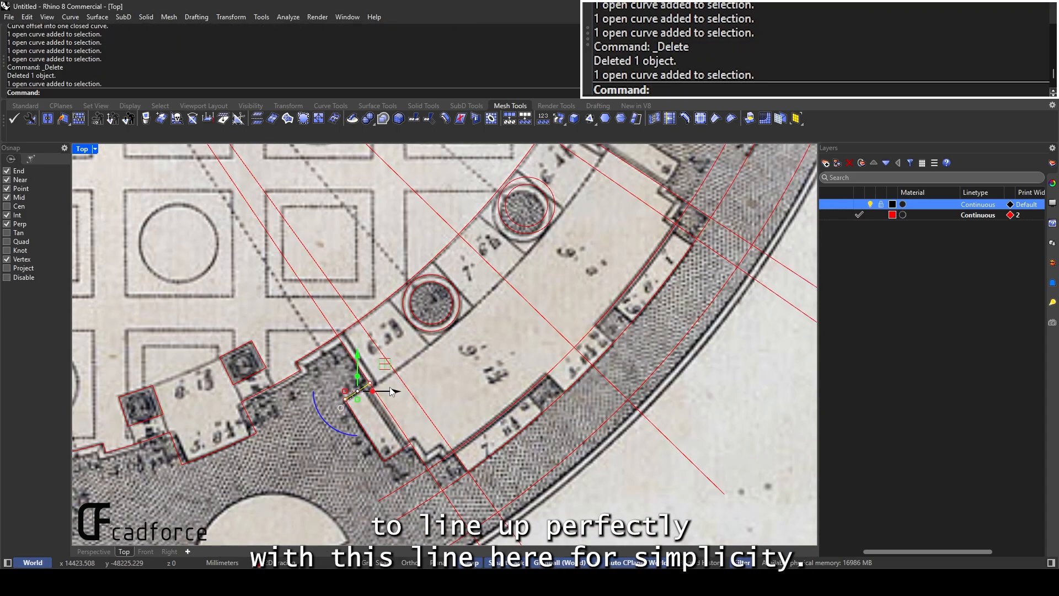
pyautogui.scroll(3, 523, 244)
pyautogui.scroll(-4, 523, 244)
pyautogui.scroll(3, 365, 392)
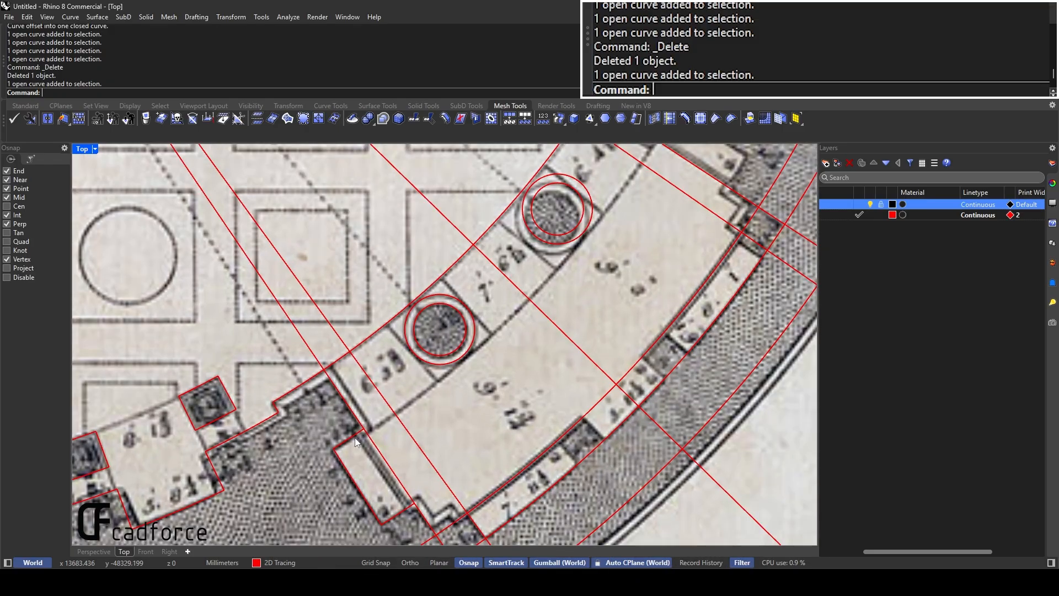
pyautogui.scroll(-5, 365, 392)
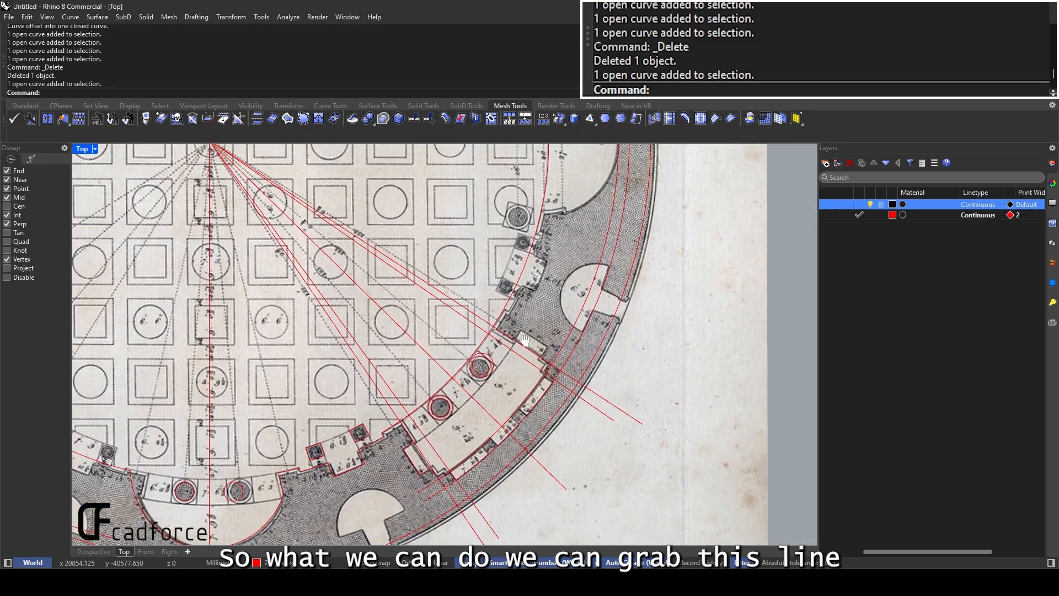
pyautogui.scroll(3, 416, 453)
pyautogui.scroll(2, 392, 467)
pyautogui.click(396, 468)
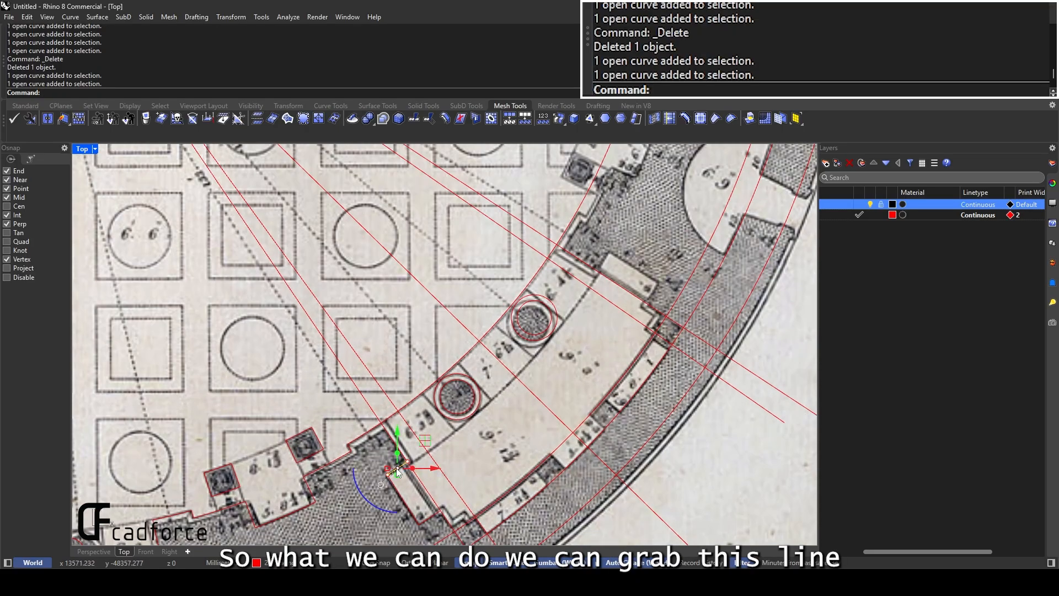
pyautogui.write('Mirror')
pyautogui.press('Return')
pyautogui.click(542, 374)
pyautogui.click(571, 420)
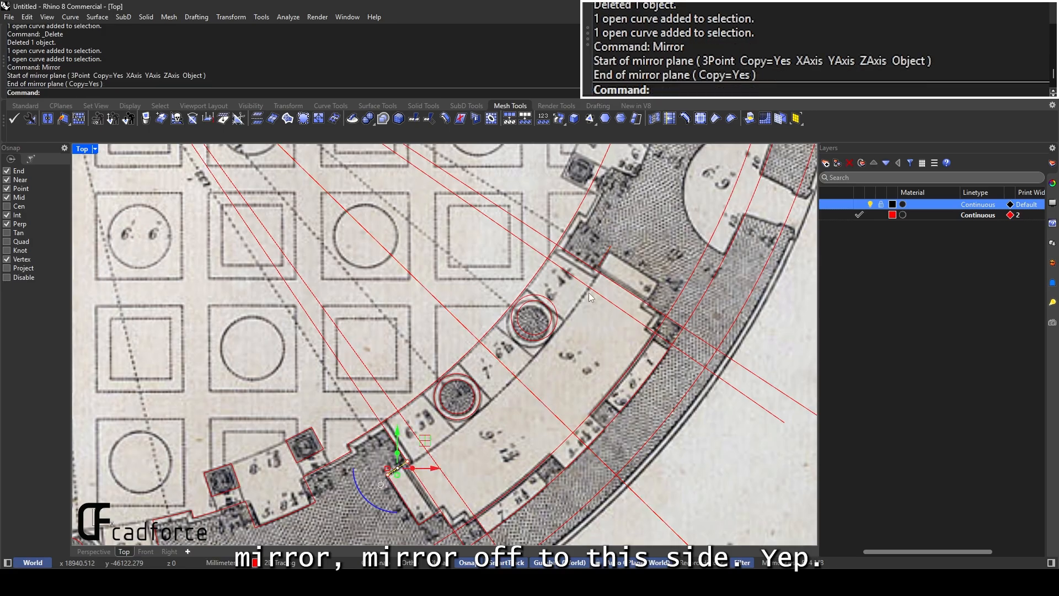
# Examine how the short recess lines and the radial lines align at both ends of the niche
pyautogui.scroll(3, 584, 325)
pyautogui.scroll(-4, 577, 295)
pyautogui.scroll(6, 558, 268)
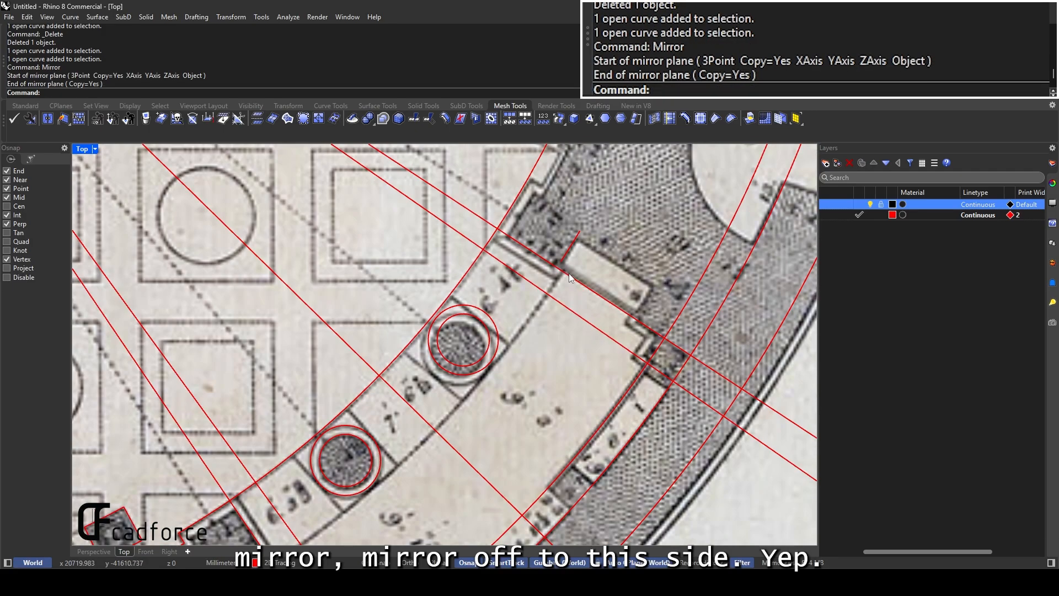
pyautogui.click(558, 283)
pyautogui.scroll(-4, 560, 284)
pyautogui.click(350, 420)
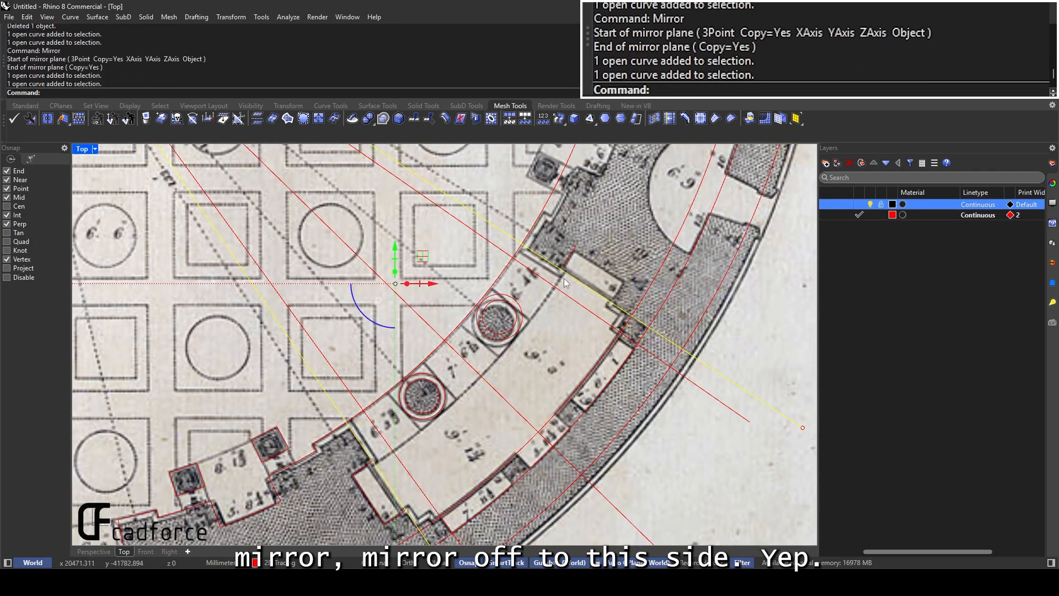
pyautogui.press('Escape')
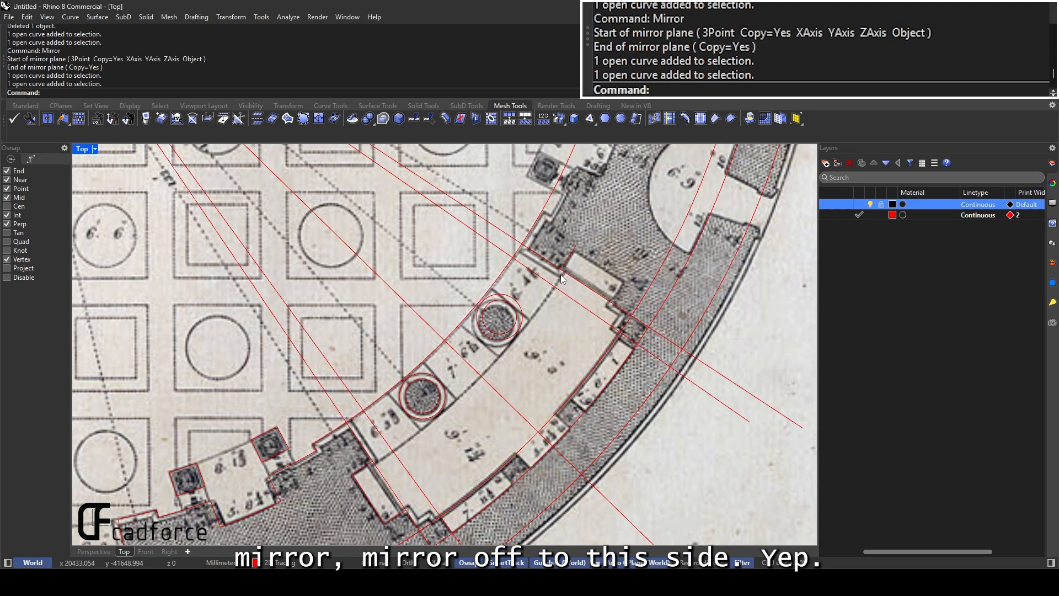
pyautogui.scroll(6, 561, 275)
pyautogui.click(560, 271)
pyautogui.scroll(-8, 559, 277)
pyautogui.scroll(9, 401, 431)
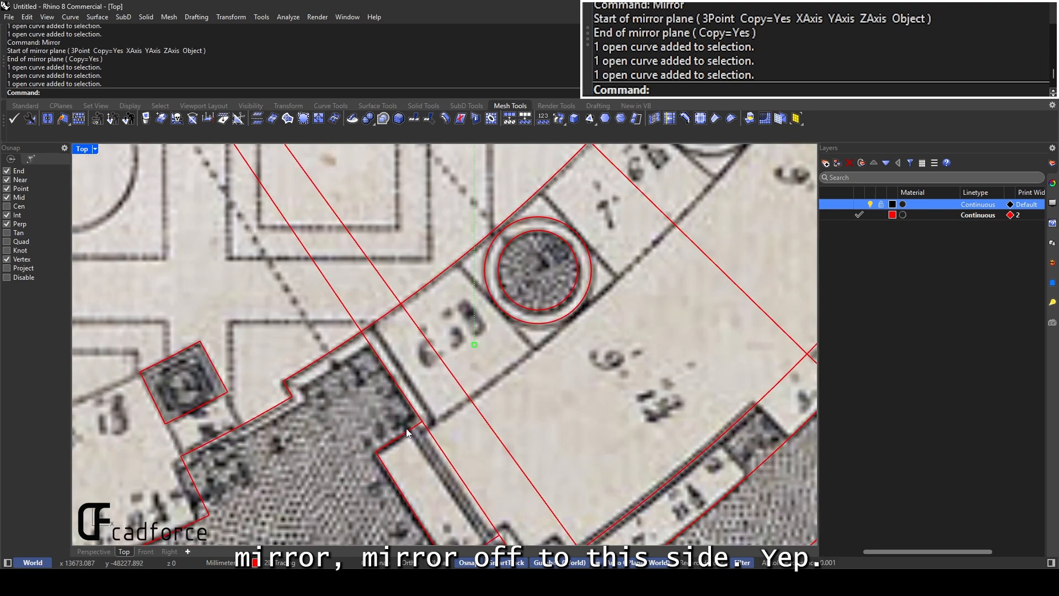
pyautogui.scroll(-5, 406, 431)
pyautogui.scroll(-4, 376, 337)
pyautogui.click(343, 358)
pyautogui.press('Escape')
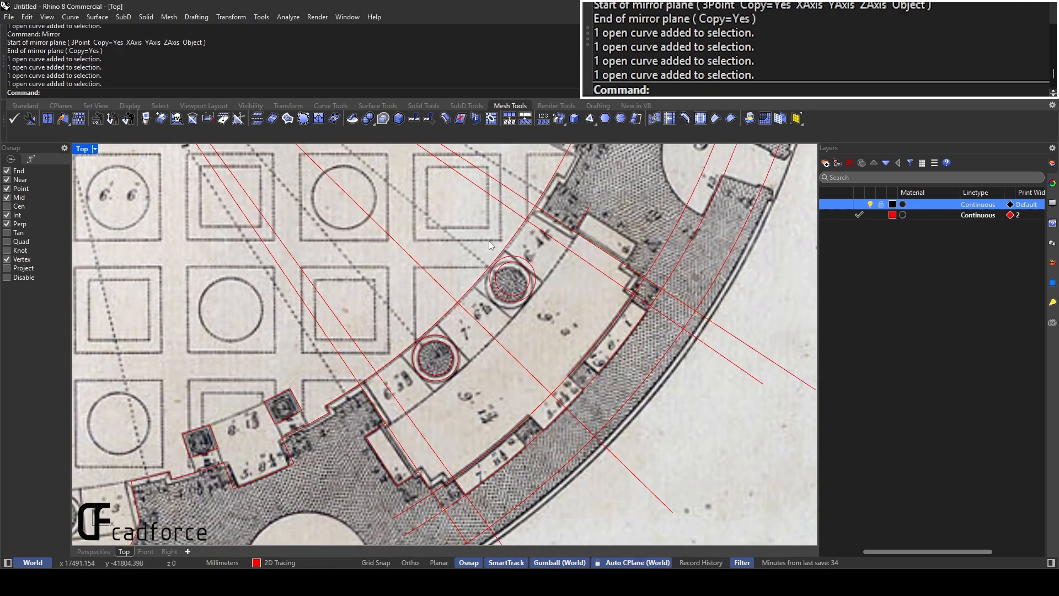
# Create one tween curve between the radial lines on opposite sides of the niche
pyautogui.write('tweencurve')
pyautogui.press('Return')
pyautogui.press('Escape')
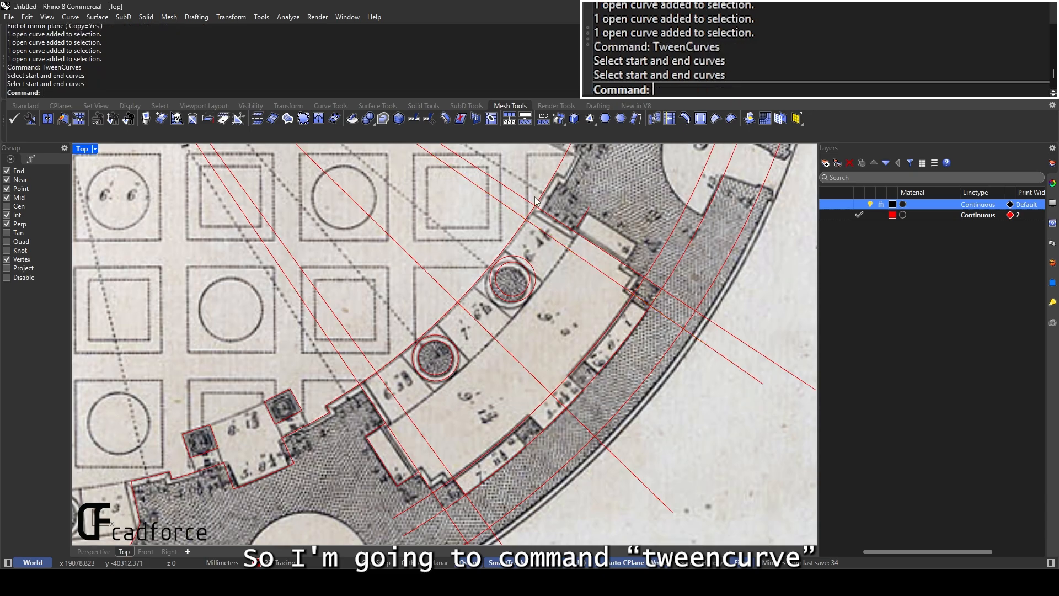
pyautogui.press('Return')
pyautogui.click(543, 208)
pyautogui.click(327, 340)
pyautogui.press('Return')
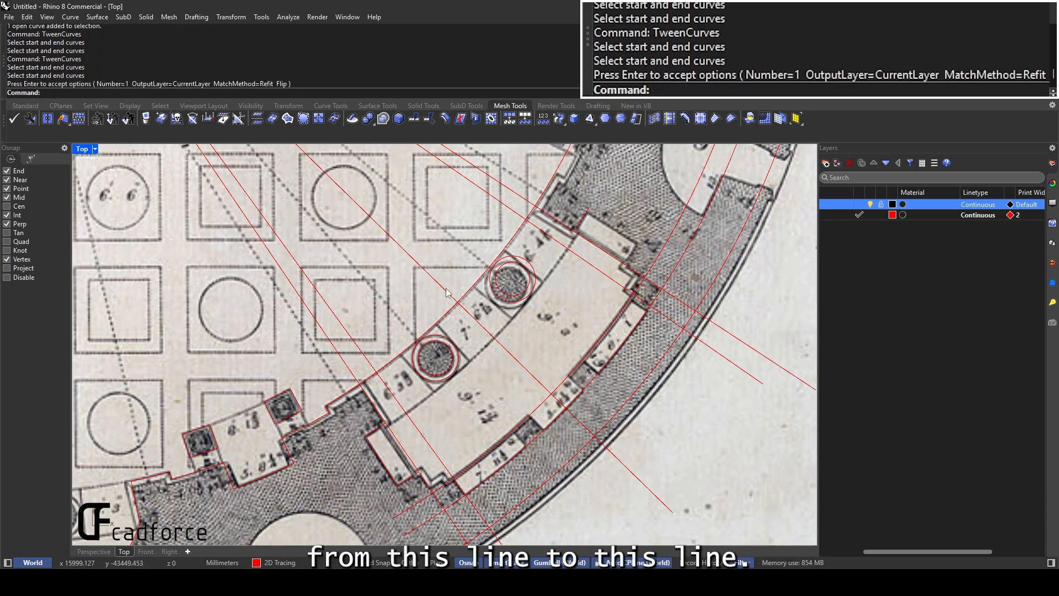
pyautogui.hotkey('ctrl', 'a')
pyautogui.press('Escape')
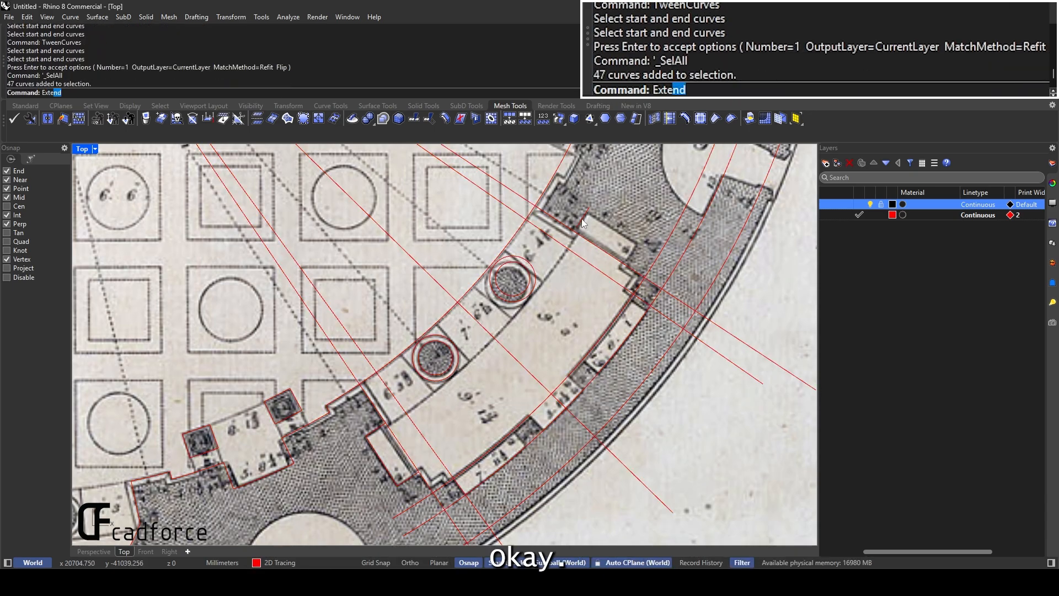
# Extend the line at the upper side recess's inner corner to the adjoining boundary line
pyautogui.write('Exte')
pyautogui.press('Return')
pyautogui.scroll(3, 583, 223)
pyautogui.click(576, 238)
pyautogui.press('Return')
pyautogui.scroll(-3, 576, 241)
pyautogui.click(575, 244)
pyautogui.press('Return')
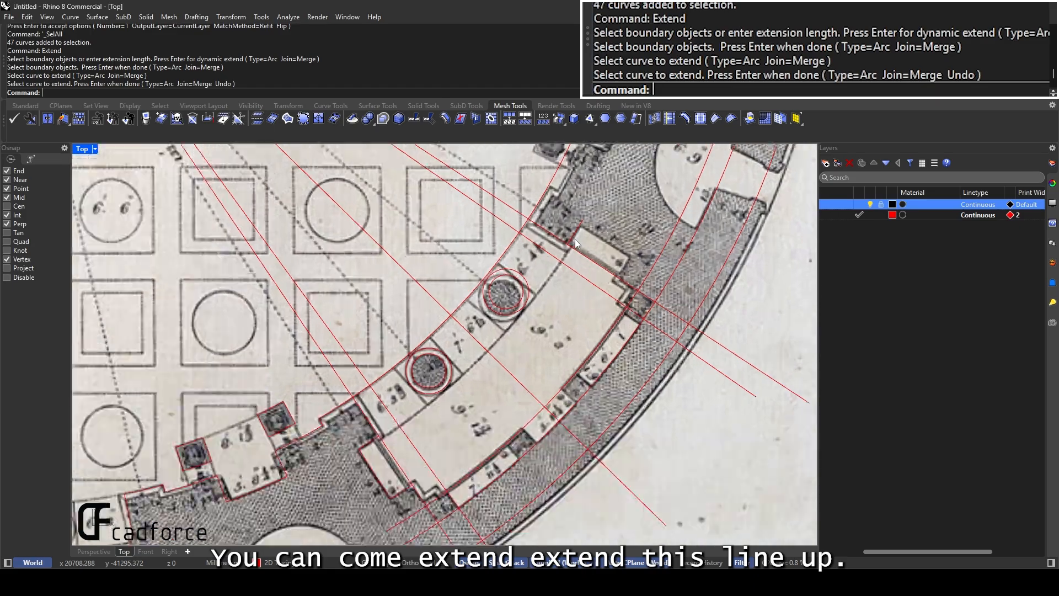
pyautogui.scroll(2, 574, 239)
pyautogui.moveTo(574, 239)
pyautogui.mouseDown(button='right')
pyautogui.moveTo(569, 206)
pyautogui.moveTo(578, 230)
pyautogui.mouseUp(button='right')
pyautogui.scroll(-4, 578, 230)
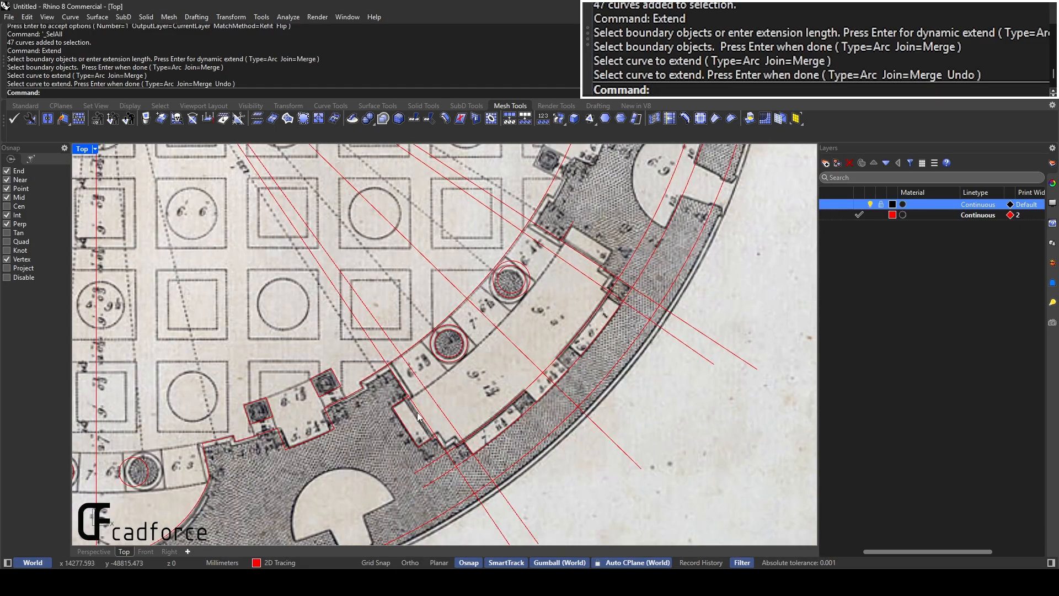
# Mirror a copy of the lower side recess's long back line across the niche's middle line
pyautogui.click(416, 415)
pyautogui.scroll(4, 417, 418)
pyautogui.click(398, 443)
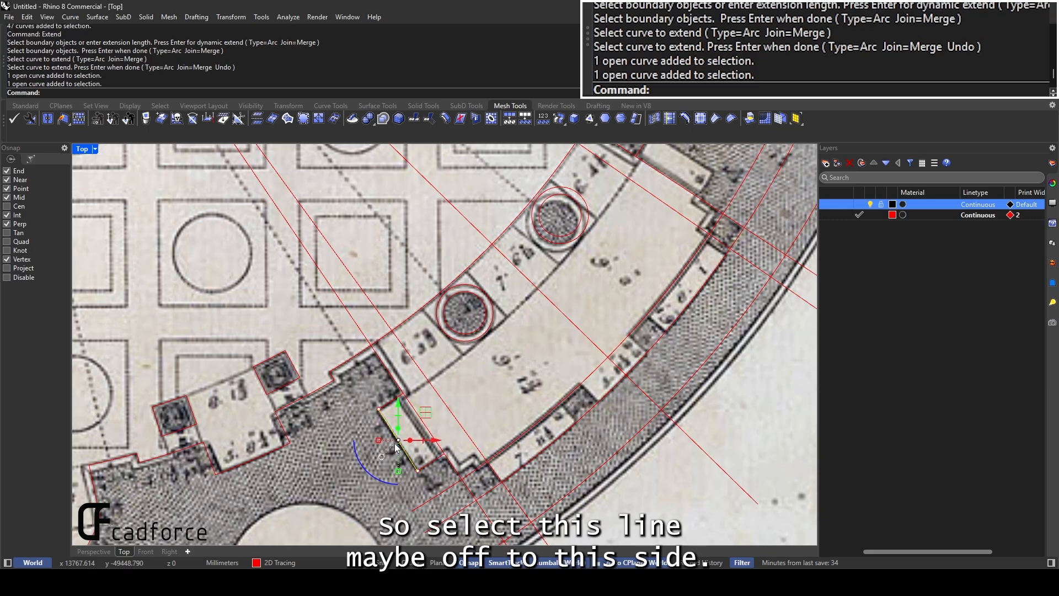
pyautogui.write('Mirror')
pyautogui.press('Return')
pyautogui.moveTo(524, 286); pyautogui.dragTo(450, 322, button='right')
pyautogui.click(462, 321)
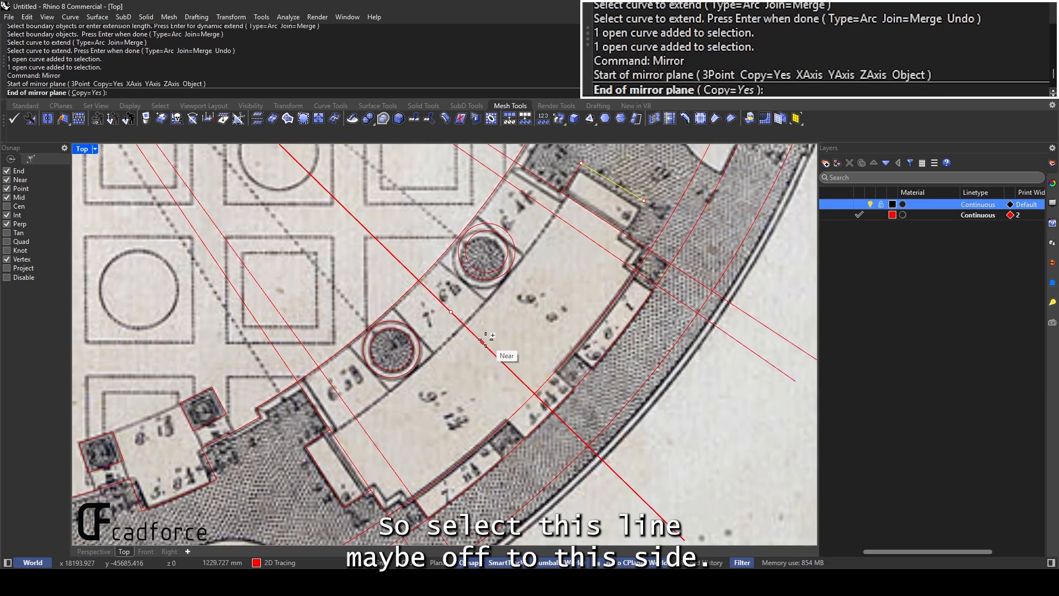
pyautogui.click(486, 346)
pyautogui.press('Escape')
pyautogui.moveTo(564, 295); pyautogui.dragTo(544, 277, button='right')
# Mirror a copy of the lower side recess's outer end line across the niche's middle line
pyautogui.click(341, 480)
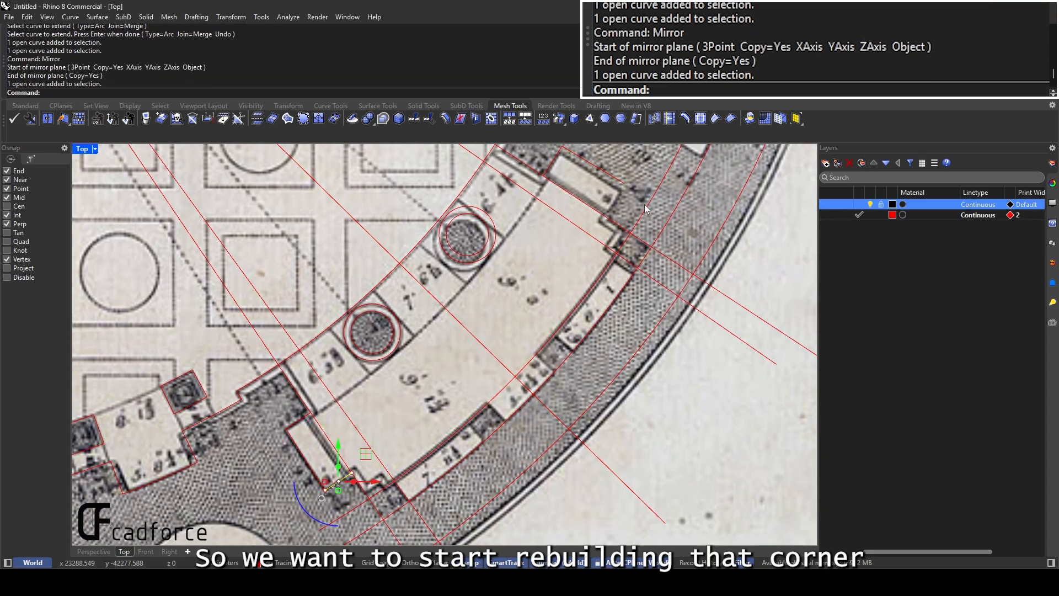
pyautogui.press('Return')
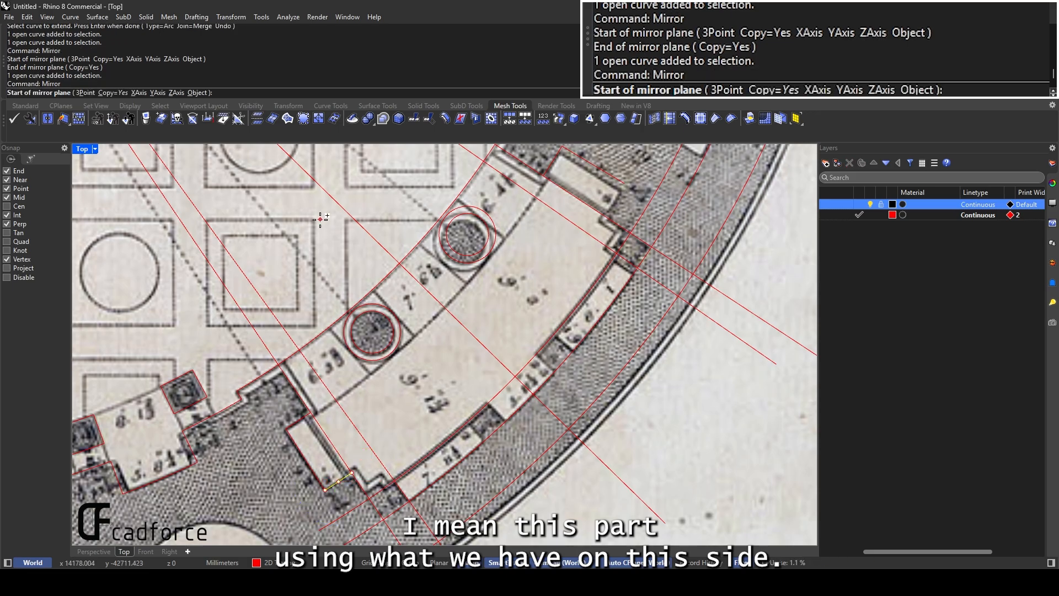
pyautogui.click(379, 330)
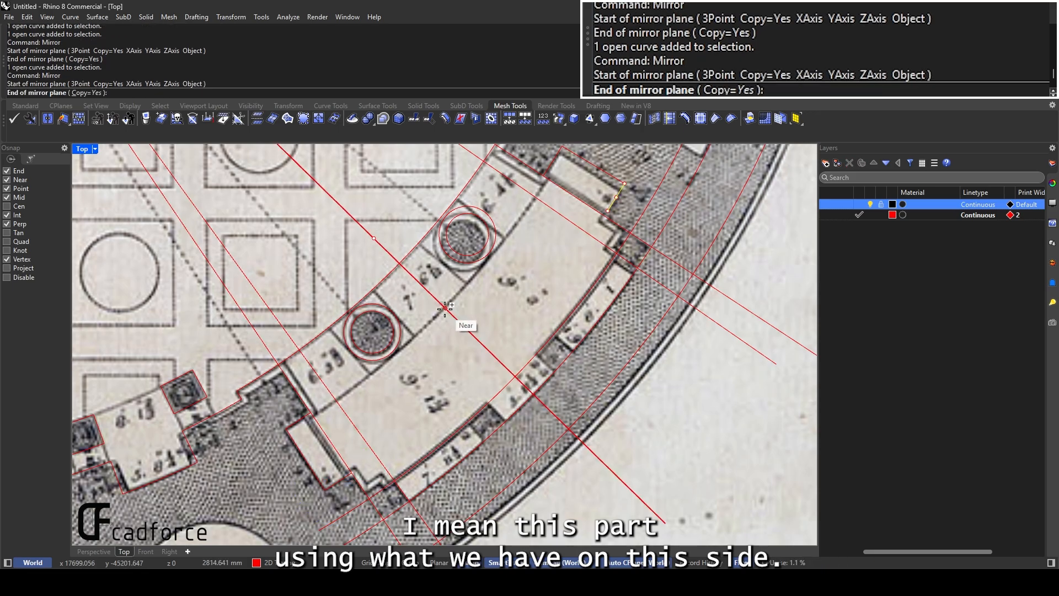
pyautogui.click(467, 236)
pyautogui.moveTo(606, 223); pyautogui.dragTo(594, 259, button='right')
# Extend the mirrored end line of the upper side recess to the radial line along the niche's side
pyautogui.write('ex')
pyautogui.press('Return')
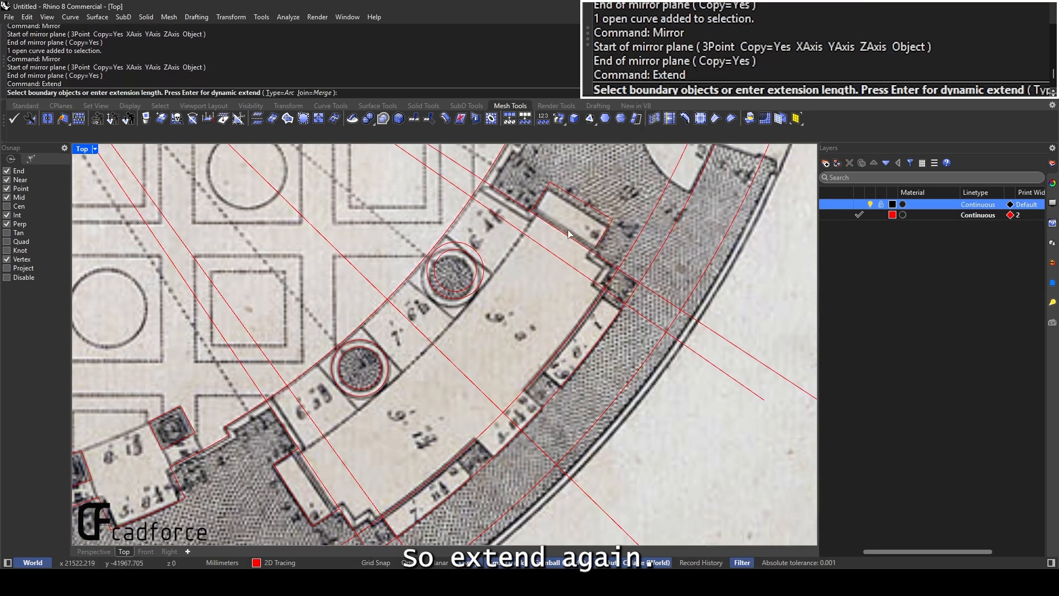
pyautogui.click(574, 237)
pyautogui.press('Return')
pyautogui.click(606, 235)
pyautogui.press('Return')
pyautogui.scroll(-5, 602, 241)
pyautogui.scroll(5, 597, 251)
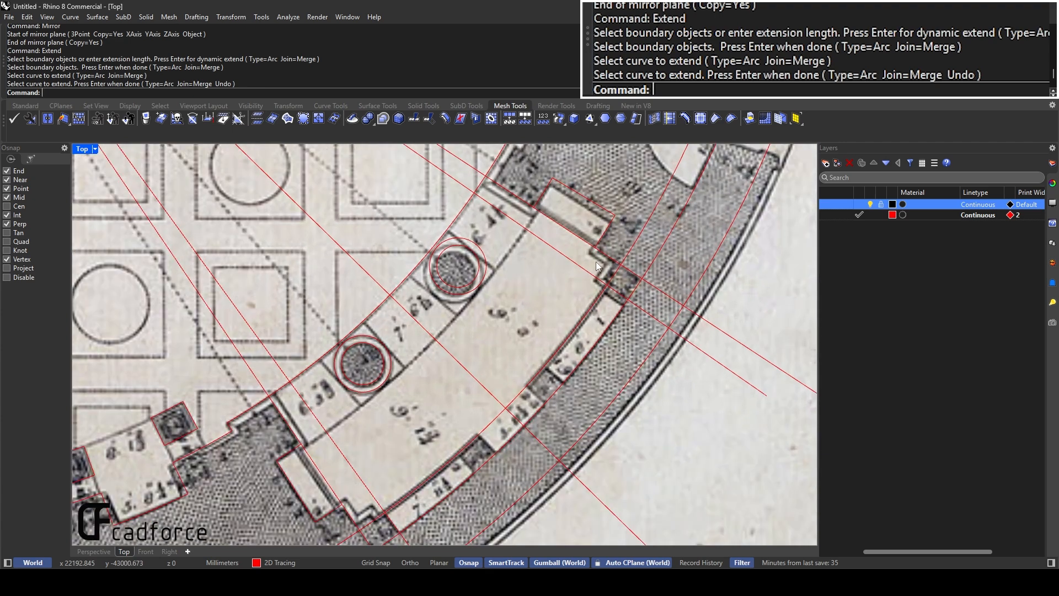
# With the Center snap on, draw two lines from the rotunda's centre outward past the small piers in the niche's back wall
pyautogui.moveTo(527, 409); pyautogui.dragTo(544, 358, button='right')
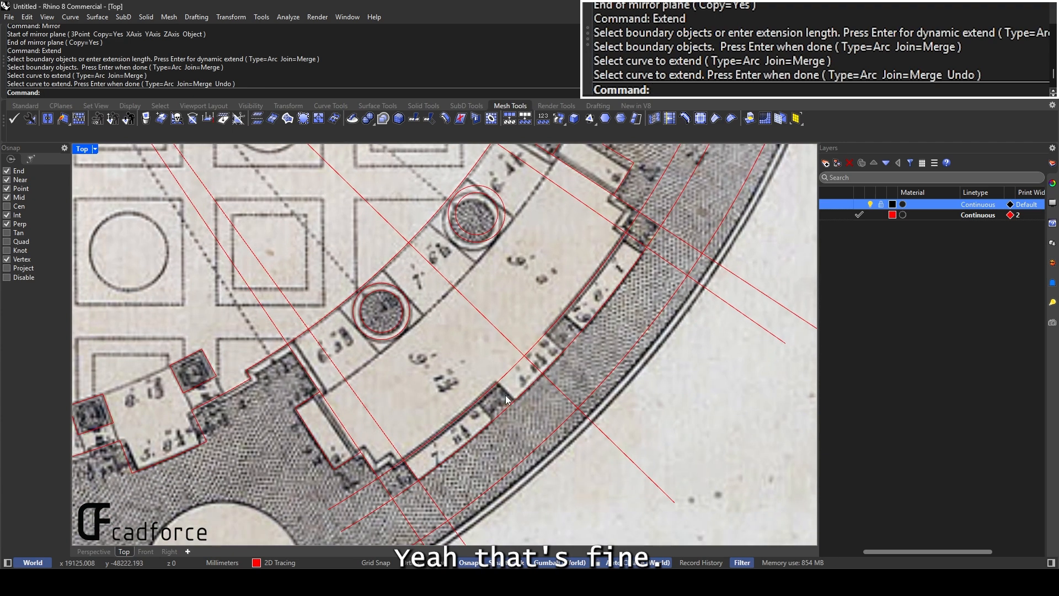
pyautogui.press('Return')
pyautogui.press('Return')
pyautogui.press('Escape')
pyautogui.press('Return')
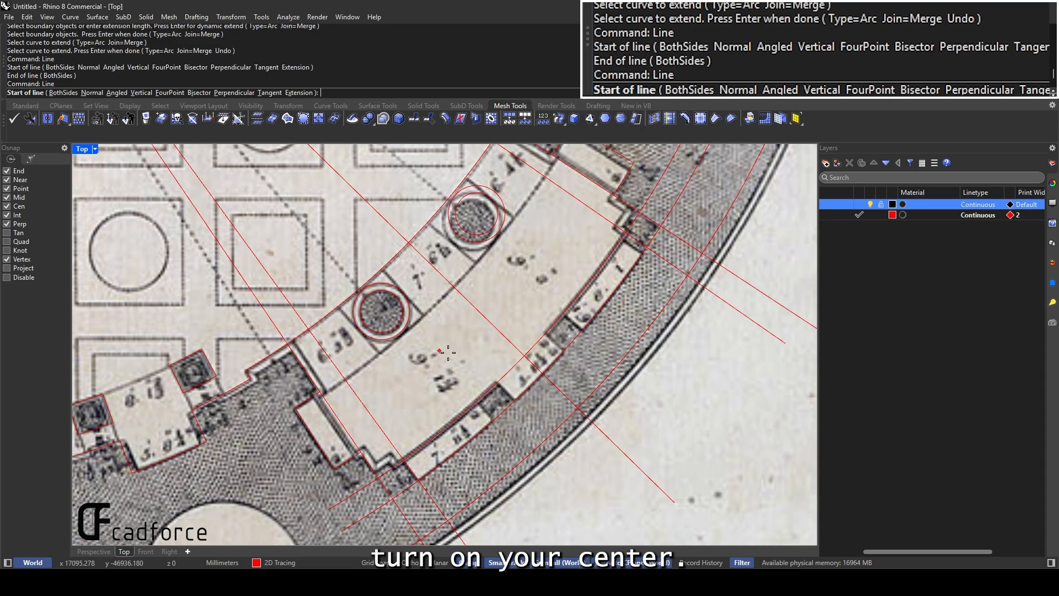
pyautogui.click(515, 366)
pyautogui.click(593, 482)
pyautogui.press('Return')
pyautogui.click(503, 356)
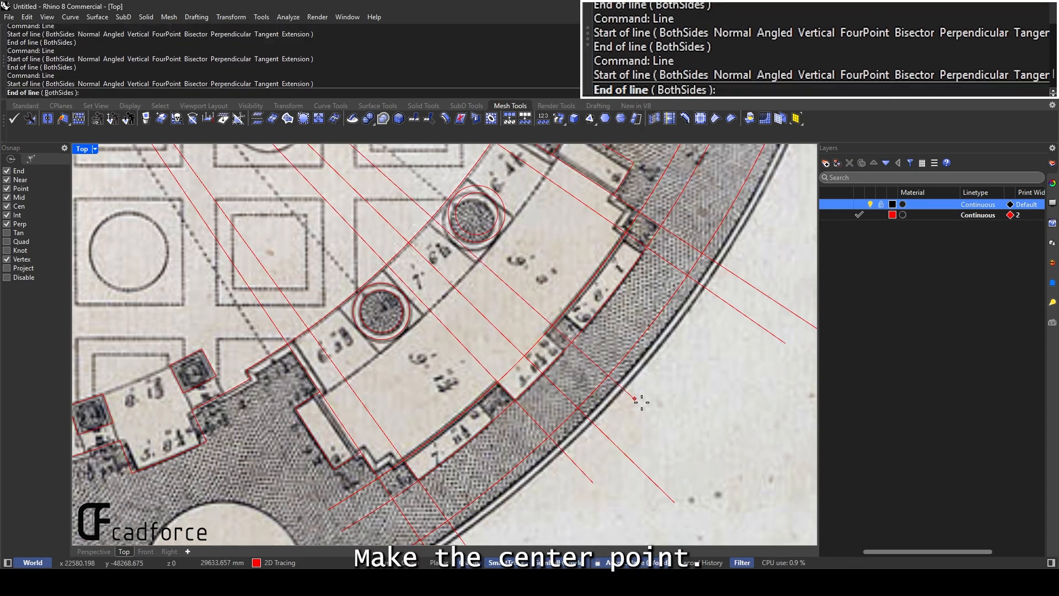
pyautogui.click(674, 450)
# Draw a radial line from the rotunda's centre along the lower pier's other side and delete the surplus radial line at the upper pier
pyautogui.moveTo(482, 409); pyautogui.dragTo(499, 356, button='right')
pyautogui.press('Return')
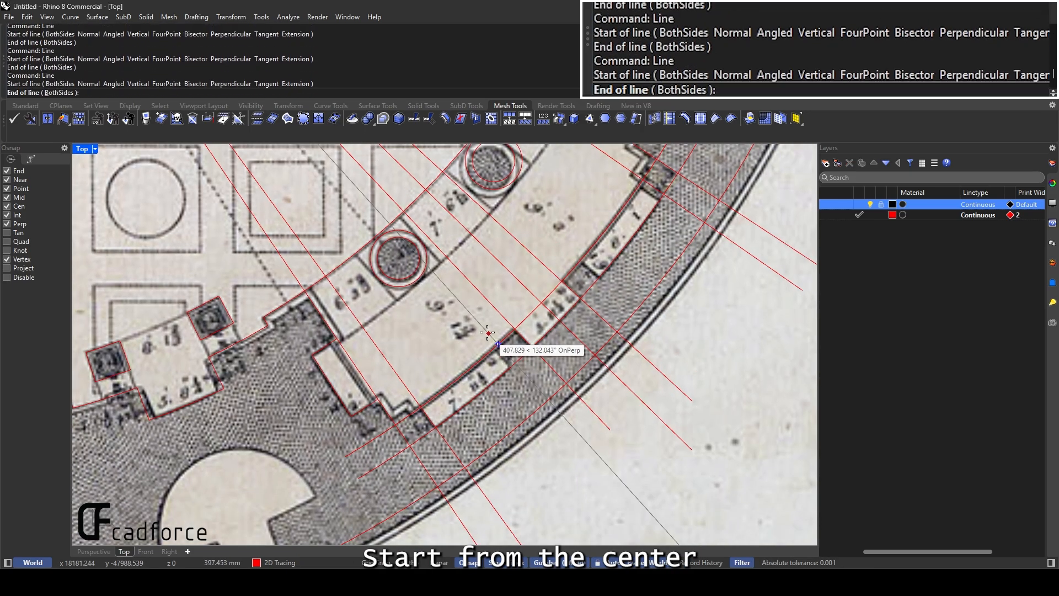
pyautogui.click(499, 356)
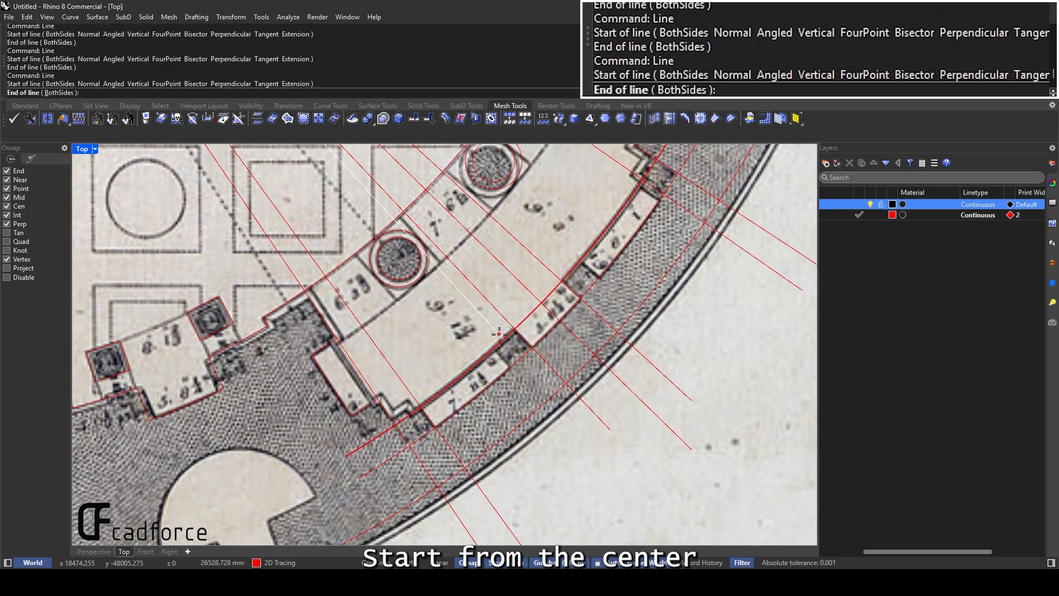
pyautogui.click(611, 480)
pyautogui.moveTo(605, 383); pyautogui.dragTo(587, 397, button='right')
pyautogui.click(580, 327)
pyautogui.press('Delete')
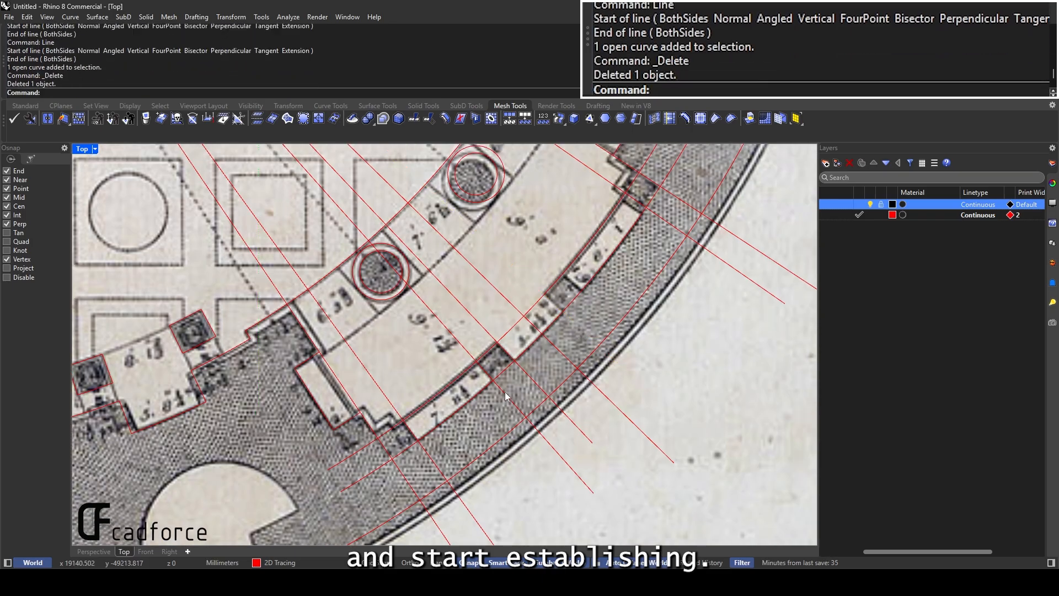
# Mirror copies of the lower pier's two radial lines across the niche's middle line
pyautogui.click(513, 399)
pyautogui.keyDown('shift'); pyautogui.click(526, 380); pyautogui.keyUp('shift')
pyautogui.press('Return')
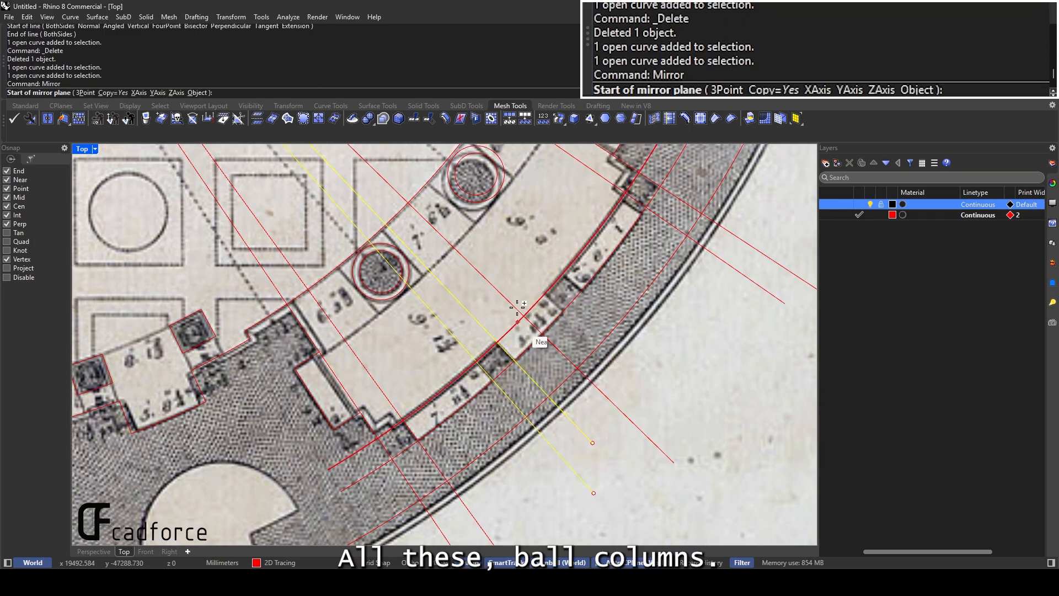
pyautogui.click(478, 272)
pyautogui.click(562, 347)
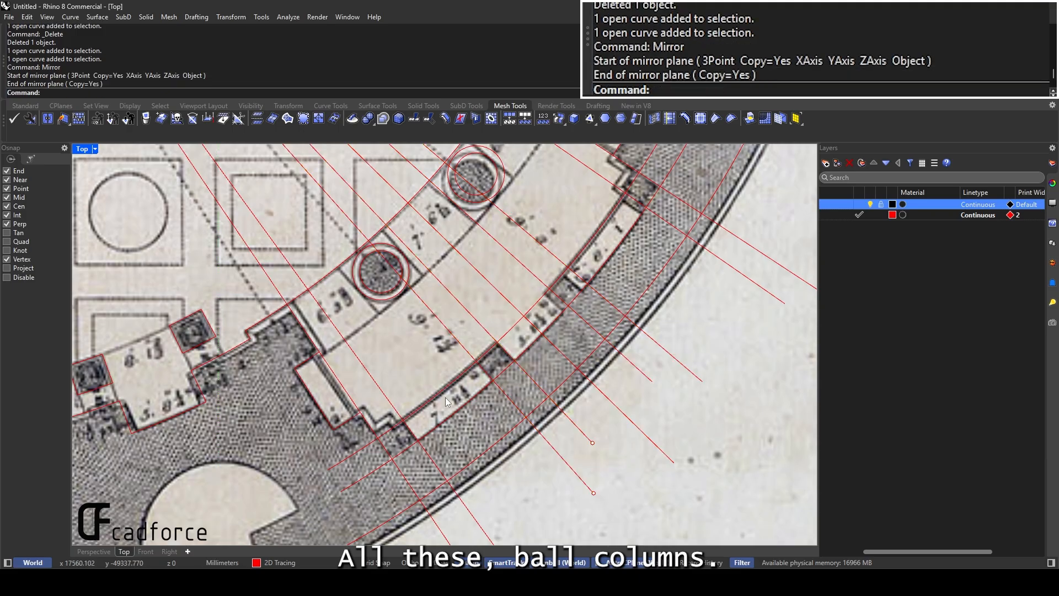
pyautogui.moveTo(594, 239); pyautogui.dragTo(550, 338, button='right')
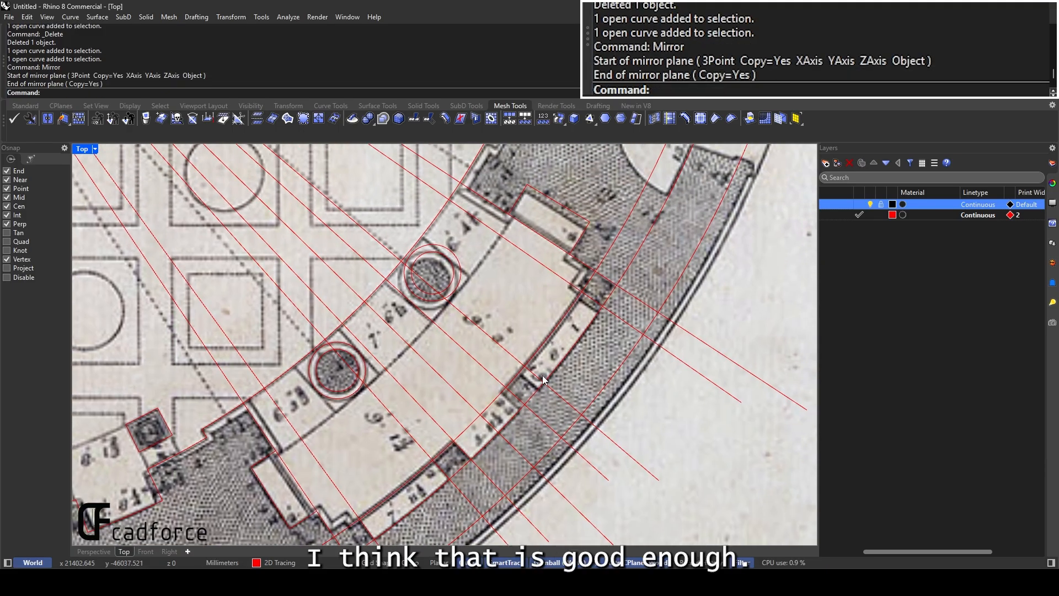
# Use all the niche's curves as cutting objects and trim the line ends overhanging the lower side recess's corner
pyautogui.scroll(-5, 595, 284)
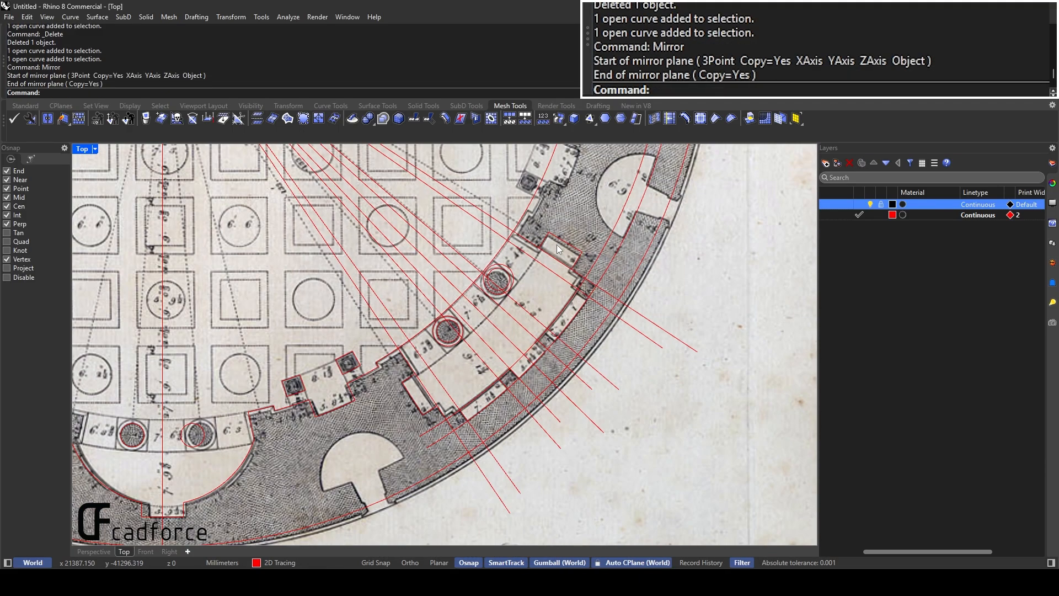
pyautogui.scroll(-4, 560, 250)
pyautogui.moveTo(698, 427); pyautogui.dragTo(386, 207)
pyautogui.scroll(10, 542, 307)
pyautogui.press('Return')
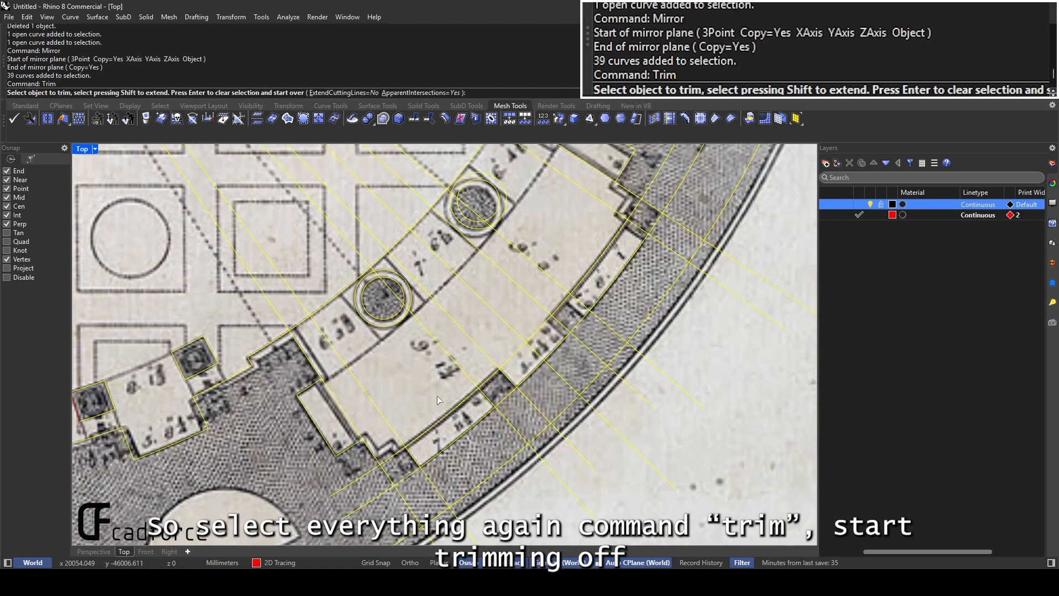
pyautogui.scroll(4, 437, 395)
pyautogui.moveTo(437, 395); pyautogui.dragTo(513, 287, button='right')
pyautogui.moveTo(423, 459); pyautogui.dragTo(382, 413)
pyautogui.click(435, 413)
pyautogui.moveTo(497, 435); pyautogui.dragTo(478, 415)
pyautogui.moveTo(504, 428); pyautogui.dragTo(446, 403, button='right')
pyautogui.moveTo(562, 499); pyautogui.dragTo(433, 475)
# Trim off the radial line ends that extend beyond the rotunda's outer wall curve
pyautogui.scroll(-6, 521, 420)
pyautogui.moveTo(660, 446); pyautogui.dragTo(559, 397)
pyautogui.moveTo(664, 417); pyautogui.dragTo(623, 450, button='right')
pyautogui.moveTo(675, 461); pyautogui.dragTo(549, 396)
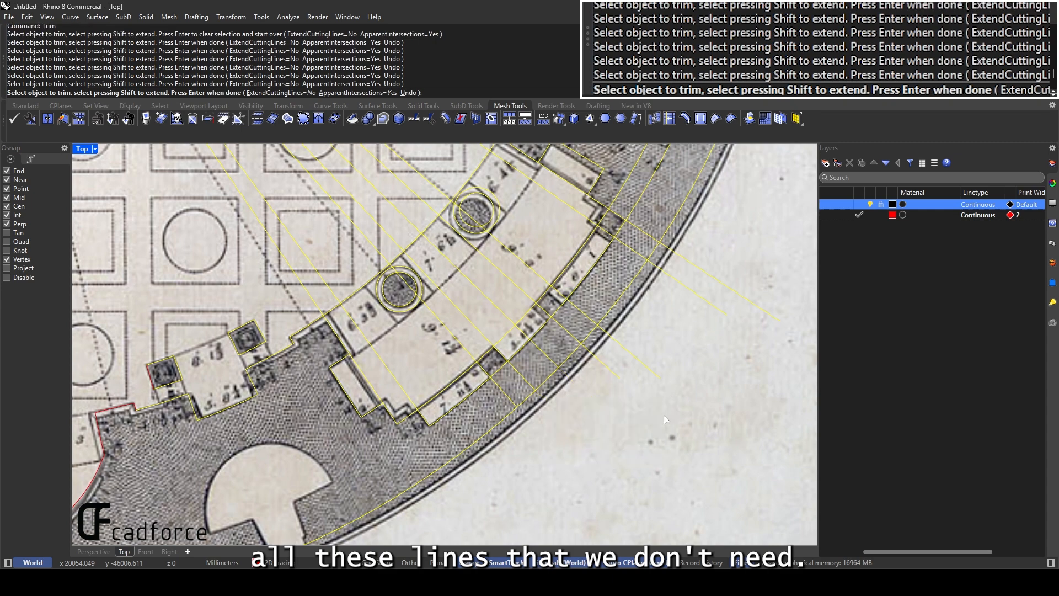
pyautogui.moveTo(666, 421); pyautogui.dragTo(599, 353)
pyautogui.moveTo(736, 355); pyautogui.dragTo(681, 273)
# Trim the radial line segments inside the hatched wall behind the niche's back wall
pyautogui.scroll(4, 561, 366)
pyautogui.click(473, 406)
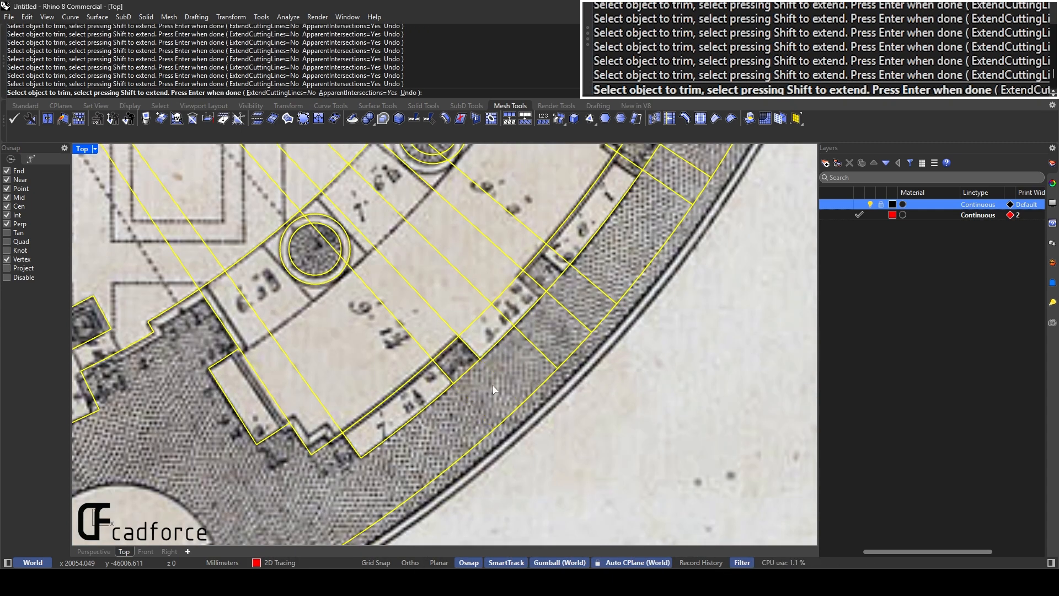
pyautogui.click(500, 380)
pyautogui.click(543, 354)
pyautogui.click(571, 377)
pyautogui.click(569, 312)
pyautogui.click(596, 285)
pyautogui.moveTo(608, 277); pyautogui.dragTo(560, 354, button='right')
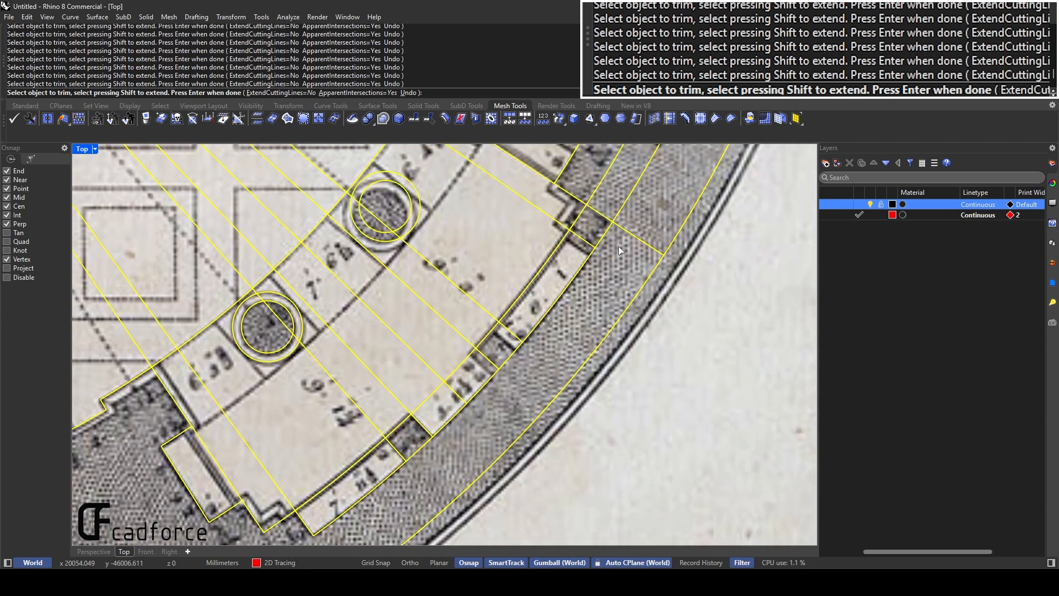
pyautogui.scroll(2, 532, 359)
pyautogui.moveTo(442, 454); pyautogui.dragTo(564, 367, button='right')
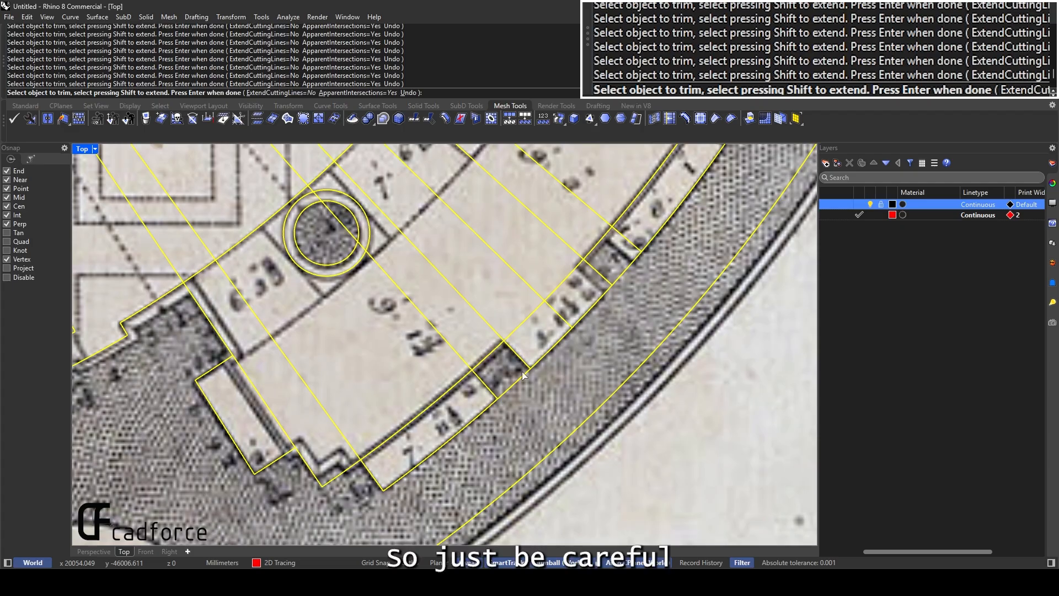
# Trim the unneeded radial line segments crossing the white floor area at the niche's lower end
pyautogui.moveTo(441, 432); pyautogui.dragTo(486, 398, button='right')
pyautogui.click(449, 391)
pyautogui.click(400, 369)
pyautogui.click(342, 369)
pyautogui.moveTo(482, 303); pyautogui.dragTo(436, 394, button='right')
pyautogui.moveTo(327, 332); pyautogui.dragTo(291, 297)
pyautogui.moveTo(290, 296); pyautogui.dragTo(377, 379, button='right')
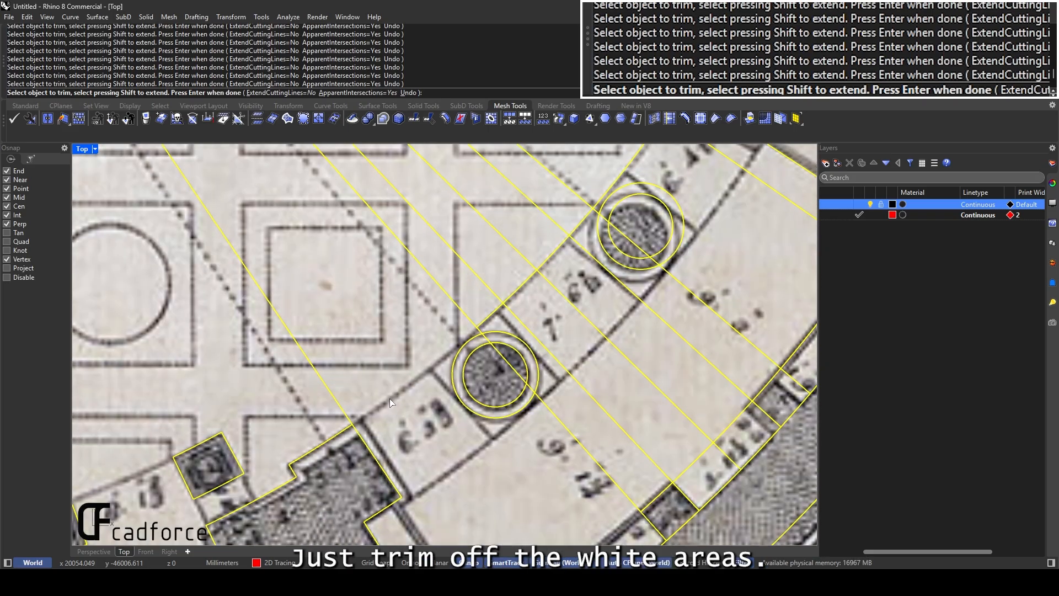
# Trim the radial lines across the coffered floor and around the lower column
pyautogui.click(328, 394)
pyautogui.moveTo(476, 254); pyautogui.dragTo(426, 300, button='right')
pyautogui.moveTo(426, 299); pyautogui.dragTo(381, 331)
pyautogui.moveTo(426, 299); pyautogui.dragTo(392, 348, button='right')
pyautogui.moveTo(435, 264); pyautogui.dragTo(359, 298)
pyautogui.moveTo(417, 227); pyautogui.dragTo(381, 262)
pyautogui.moveTo(555, 485); pyautogui.dragTo(471, 372, button='right')
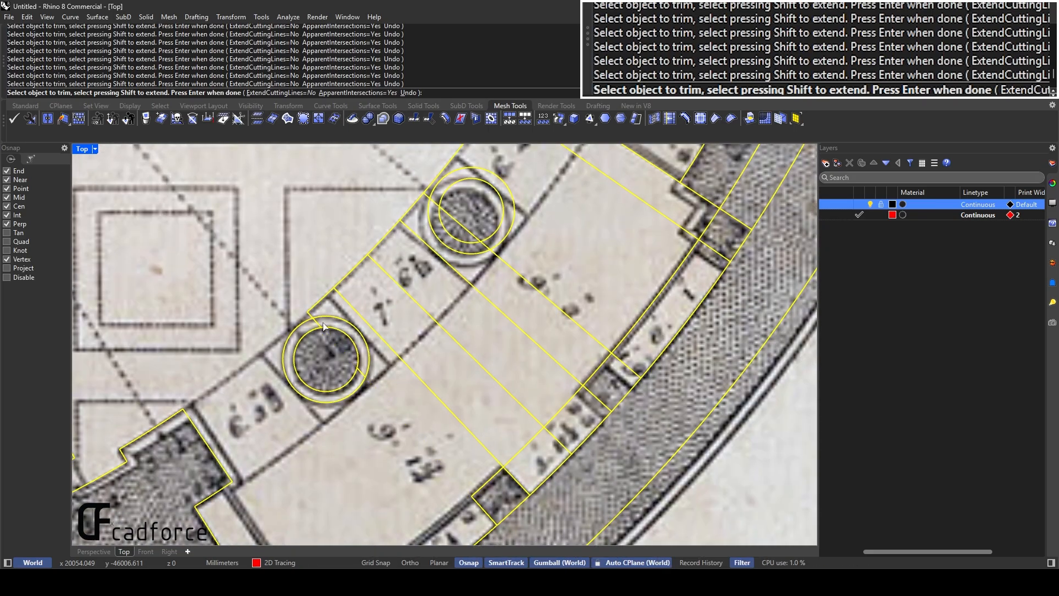
pyautogui.scroll(3, 323, 326)
pyautogui.moveTo(415, 290); pyautogui.dragTo(362, 284)
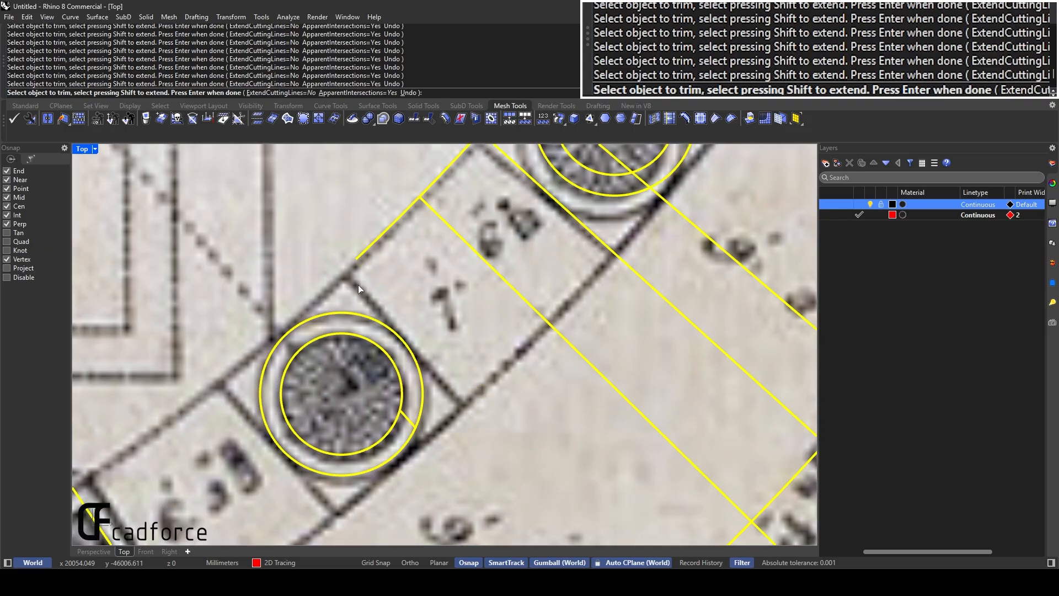
pyautogui.scroll(-3, 367, 288)
pyautogui.moveTo(434, 317); pyautogui.dragTo(441, 352, button='right')
pyautogui.scroll(-2, 449, 352)
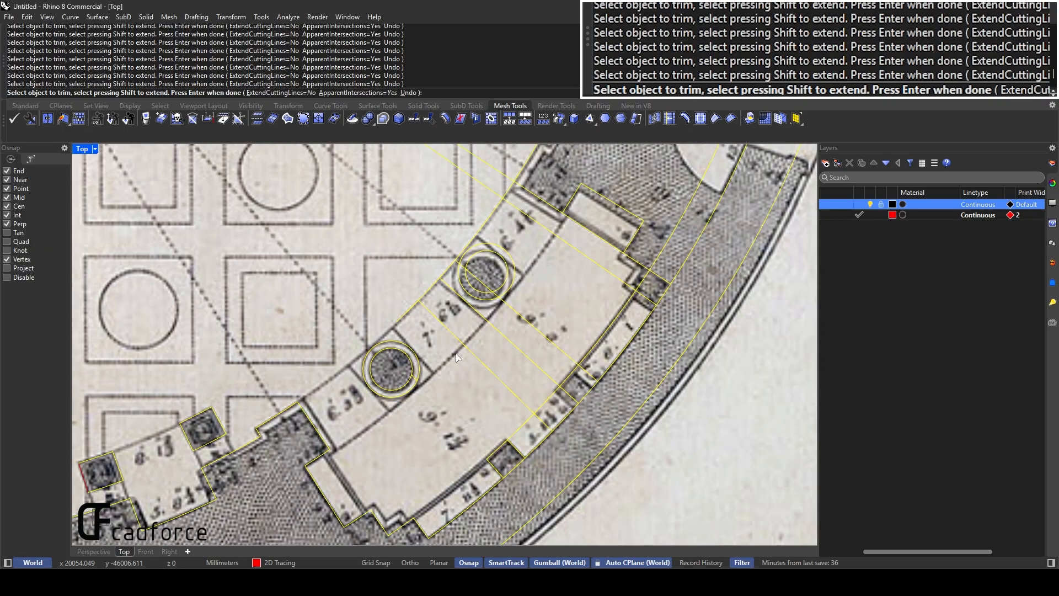
# Undo the latest trims of the radial lines and try to redo them
pyautogui.hotkey('ctrl', 'z')
pyautogui.hotkey('ctrl', 'z')
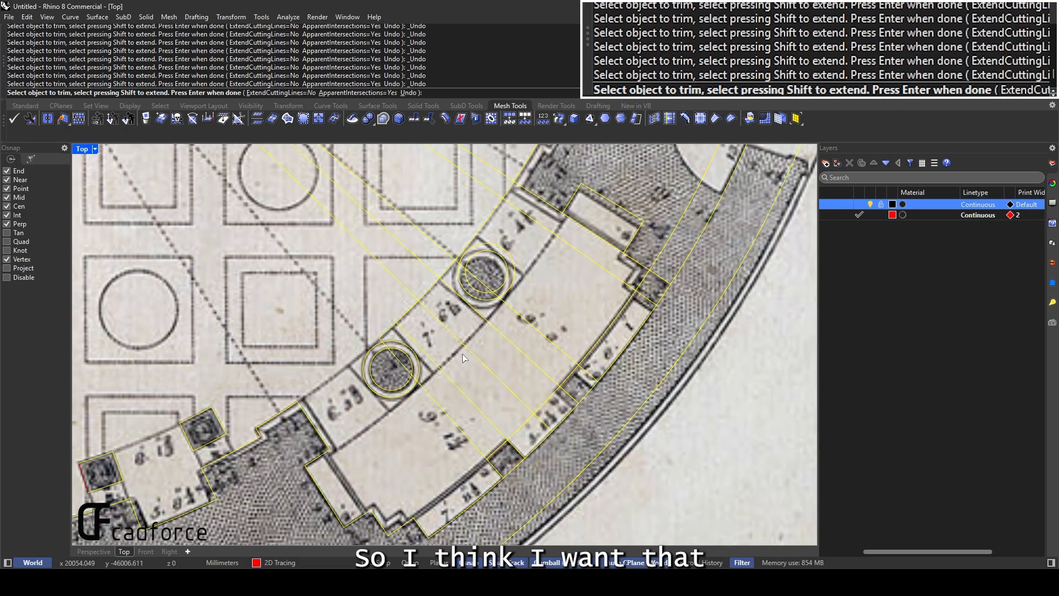
pyautogui.hotkey('ctrl', 'y')
pyautogui.hotkey('ctrl', 'y')
pyautogui.hotkey('ctrl', 'y')
pyautogui.hotkey('ctrl', 'y')
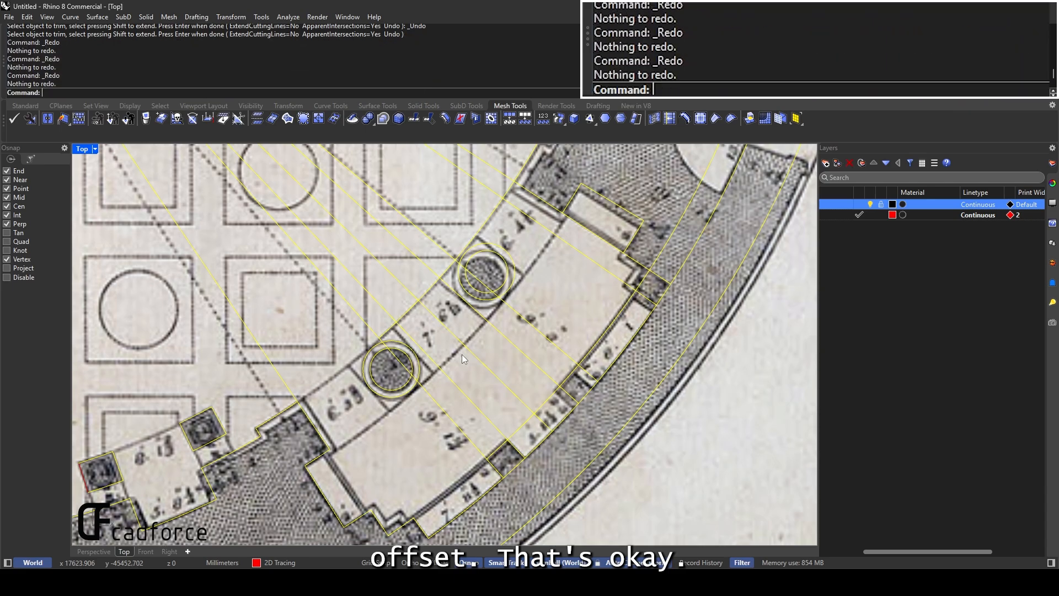
# Select the niche's curves as cutting objects again and trim the radial lines off the coffered floor area
pyautogui.scroll(4, 479, 376)
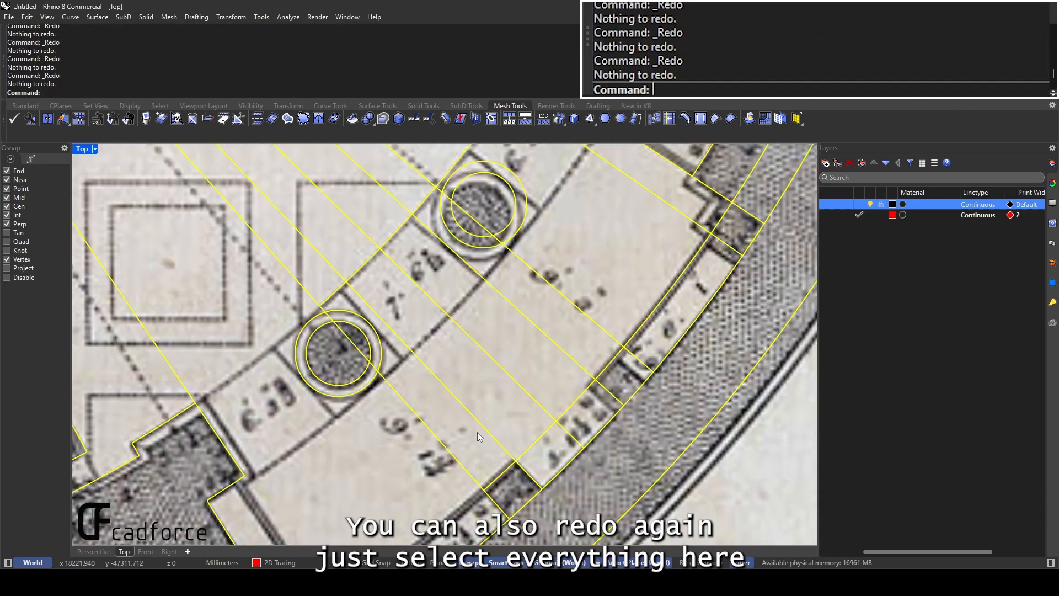
pyautogui.click(446, 419)
pyautogui.scroll(-12, 456, 379)
pyautogui.moveTo(624, 473); pyautogui.dragTo(270, 246)
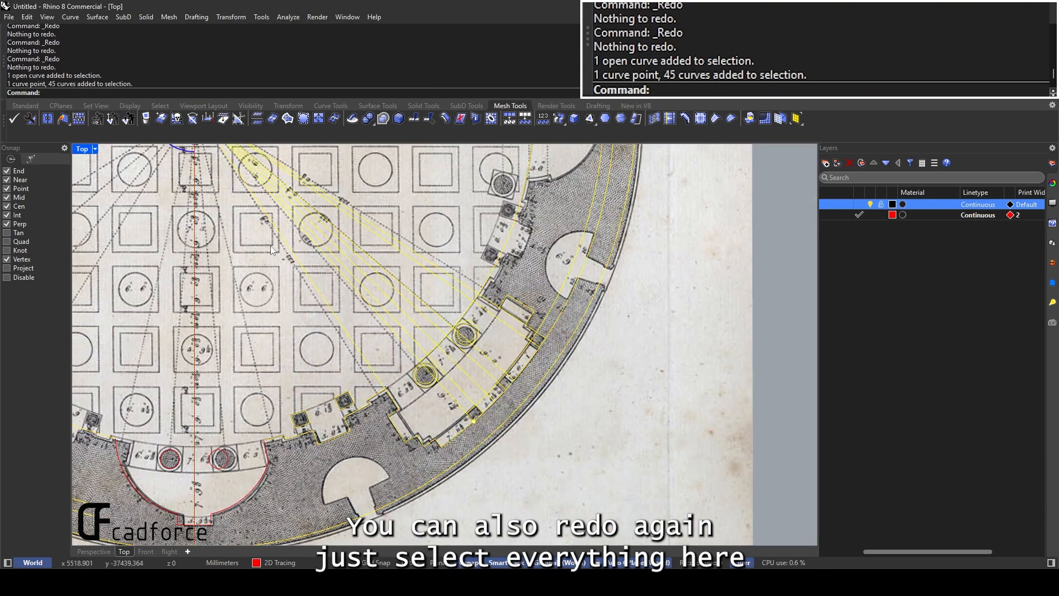
pyautogui.write('trim')
pyautogui.press('Return')
pyautogui.scroll(4, 502, 358)
pyautogui.moveTo(509, 333); pyautogui.dragTo(428, 318)
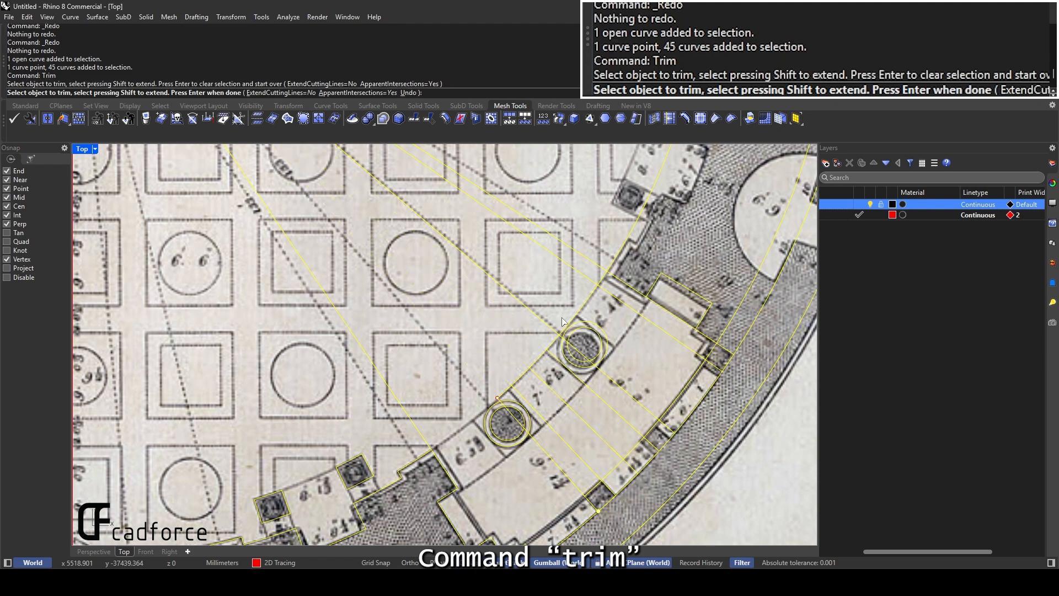
pyautogui.moveTo(561, 296); pyautogui.dragTo(468, 267)
pyautogui.moveTo(573, 279); pyautogui.dragTo(535, 221)
# Trim the radial line segments crossing the niche's white floor between the columns and the back wall
pyautogui.scroll(6, 629, 370)
pyautogui.moveTo(647, 402); pyautogui.dragTo(629, 373, button='right')
pyautogui.moveTo(635, 378); pyautogui.dragTo(554, 359)
pyautogui.moveTo(556, 366); pyautogui.dragTo(529, 320, button='right')
pyautogui.moveTo(557, 360); pyautogui.dragTo(486, 343)
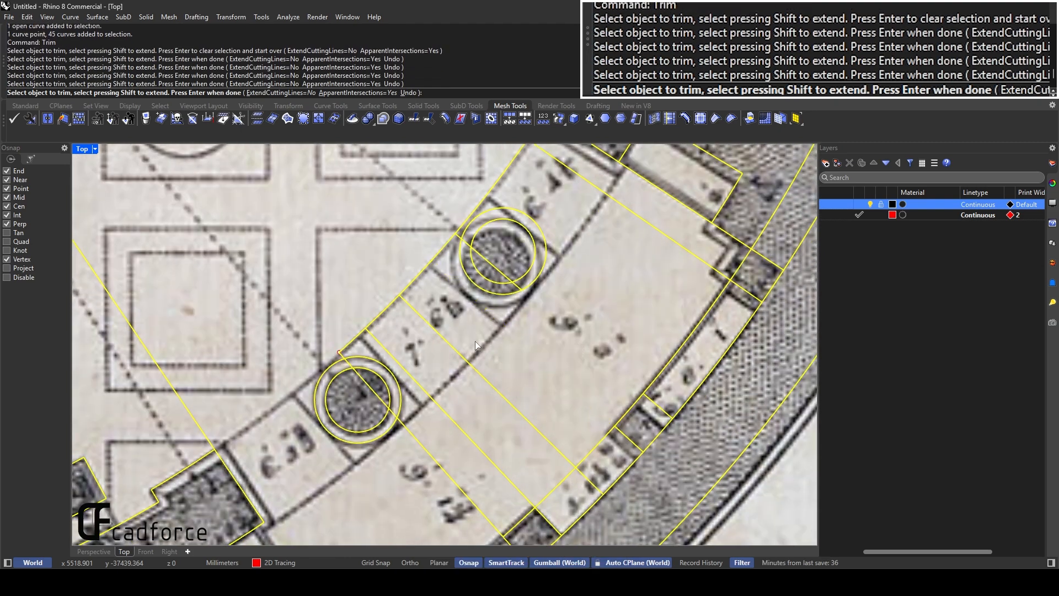
pyautogui.moveTo(540, 394); pyautogui.dragTo(464, 378)
pyautogui.moveTo(481, 421); pyautogui.dragTo(419, 405)
pyautogui.moveTo(458, 456); pyautogui.dragTo(407, 441)
# Trim the radial line pieces crossing the two columns and the surplus inner edge line between them
pyautogui.moveTo(354, 330); pyautogui.dragTo(354, 331)
pyautogui.scroll(4, 348, 359)
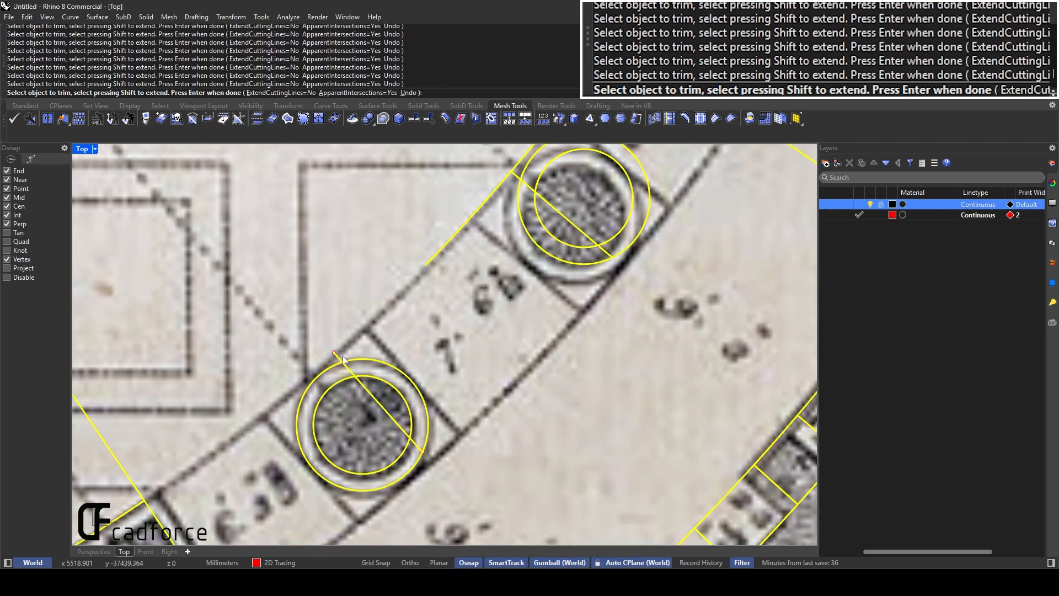
pyautogui.moveTo(573, 205); pyautogui.dragTo(533, 327, button='right')
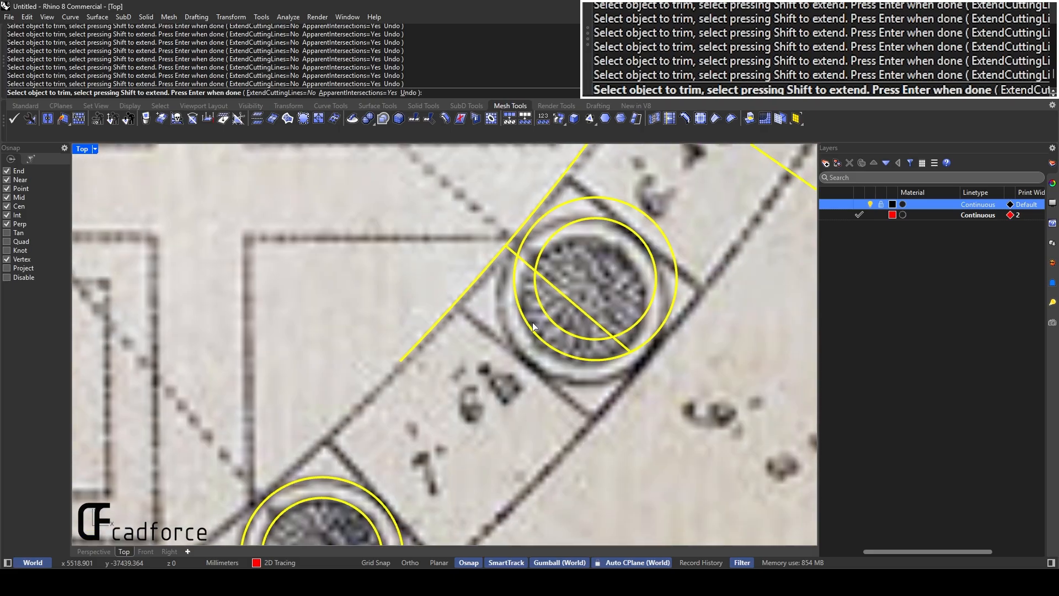
pyautogui.click(615, 342)
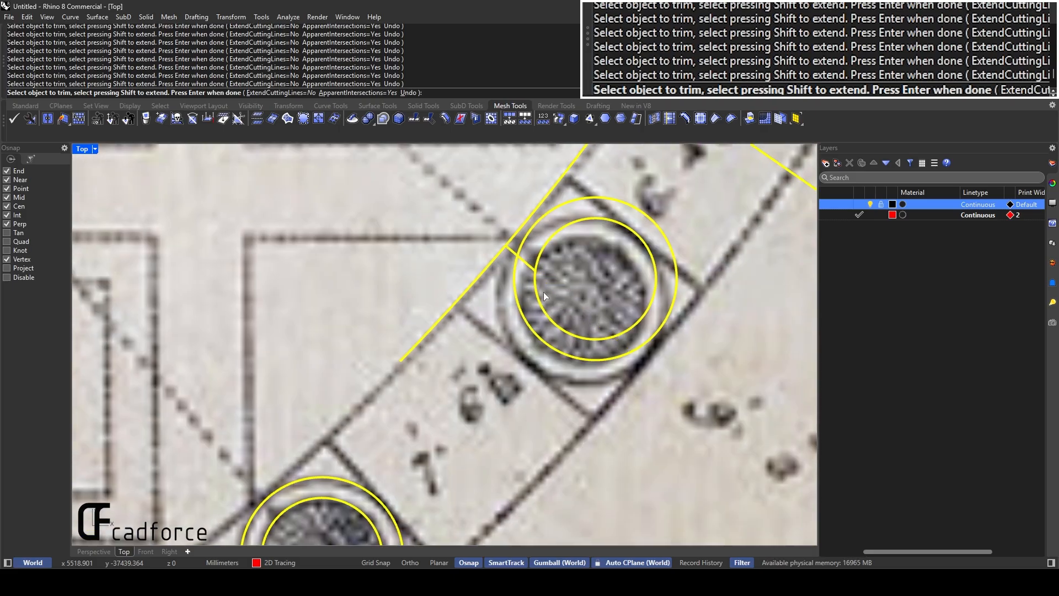
pyautogui.click(496, 257)
pyautogui.scroll(-4, 503, 259)
pyautogui.moveTo(657, 175); pyautogui.dragTo(517, 288, button='right')
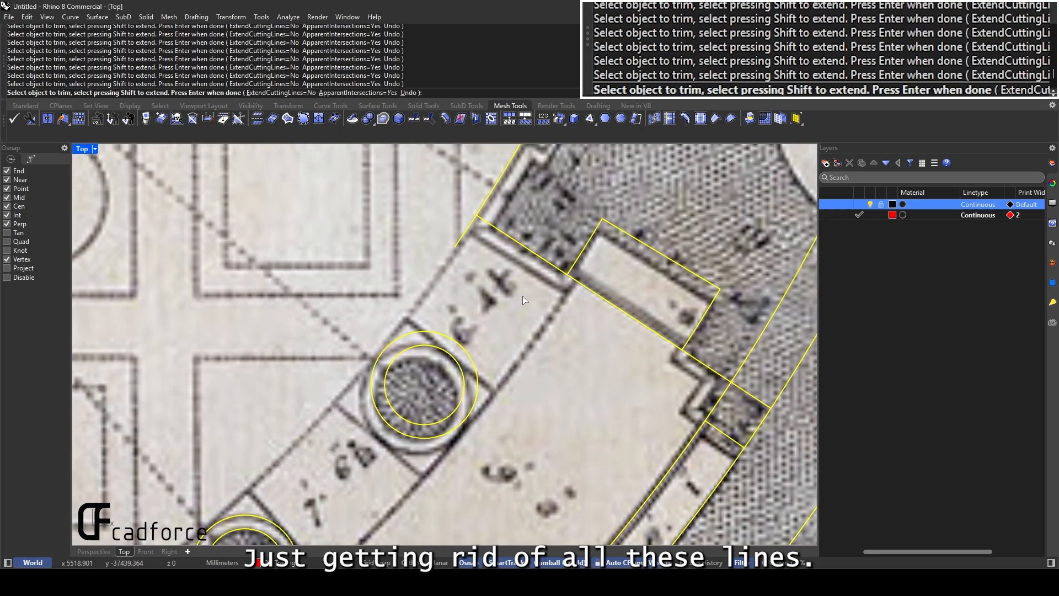
# Trim the surplus lines off the niche's upper wall corner, the side recess opening and the adjoining corner pier
pyautogui.click(468, 231)
pyautogui.moveTo(595, 331); pyautogui.dragTo(486, 284, button='right')
pyautogui.moveTo(523, 306); pyautogui.dragTo(503, 252)
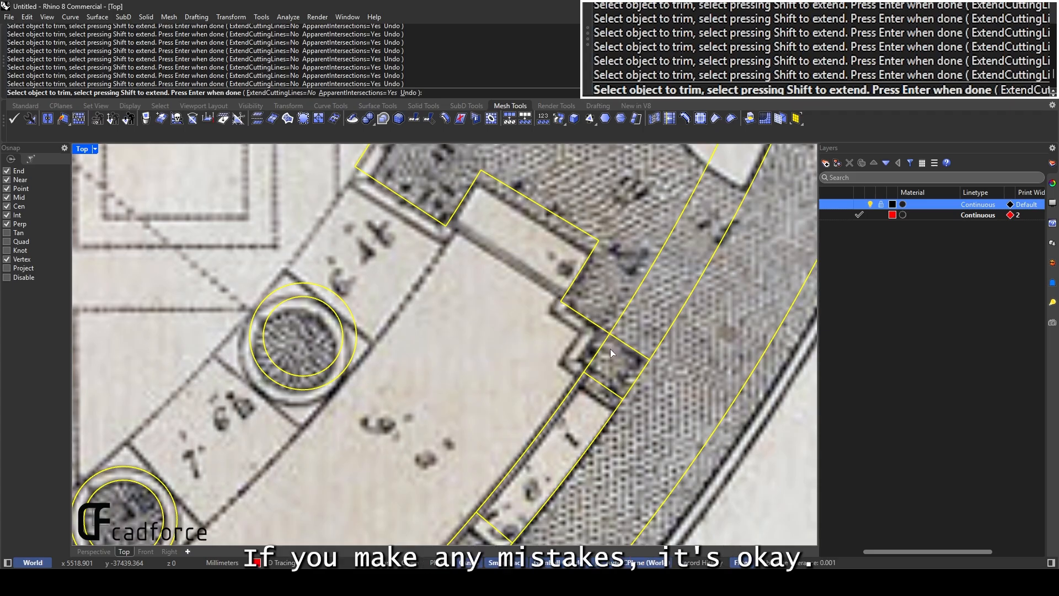
pyautogui.scroll(4, 606, 339)
pyautogui.scroll(-3, 658, 350)
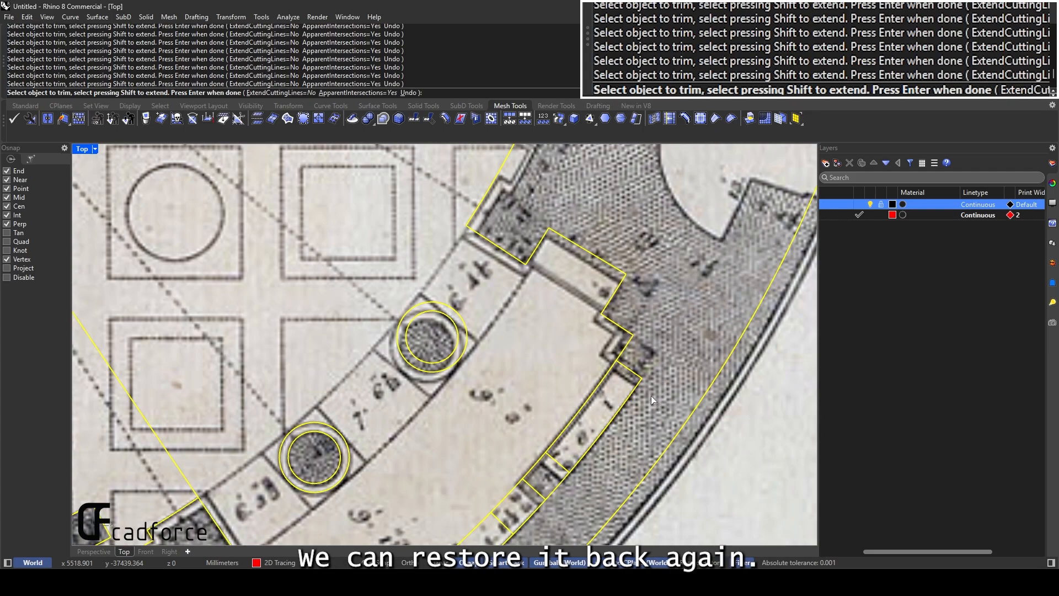
# Trim the surplus lines around the niche's back-wall piers so they join the wall outline, and finish trimming
pyautogui.moveTo(651, 396); pyautogui.dragTo(634, 317, button='right')
pyautogui.moveTo(510, 440); pyautogui.dragTo(549, 358, button='right')
pyautogui.scroll(4, 546, 356)
pyautogui.moveTo(528, 347); pyautogui.dragTo(482, 330)
pyautogui.moveTo(590, 275); pyautogui.dragTo(540, 313, button='right')
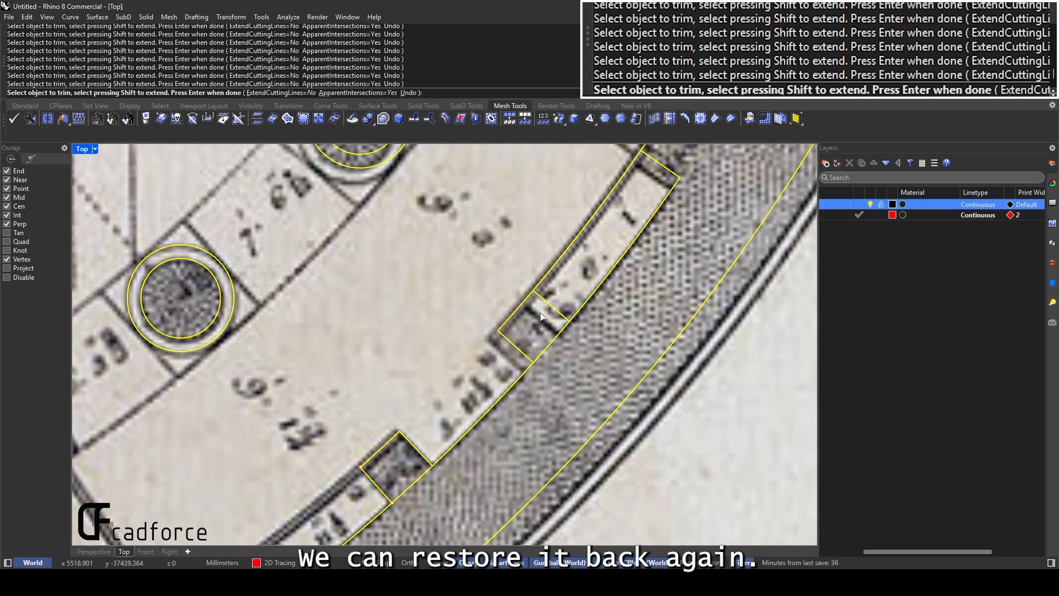
pyautogui.click(546, 340)
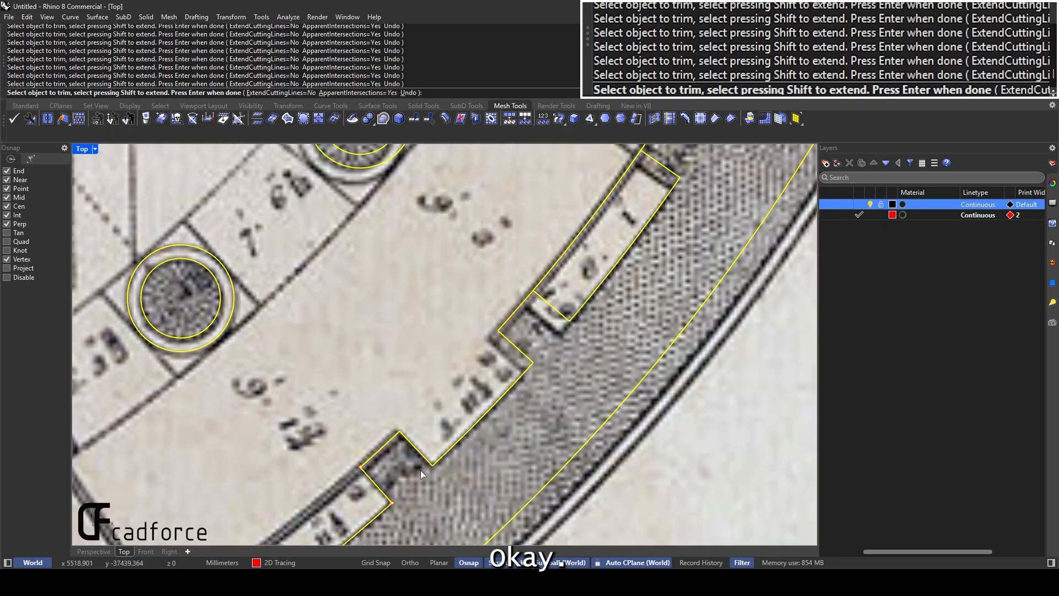
pyautogui.scroll(-8, 422, 475)
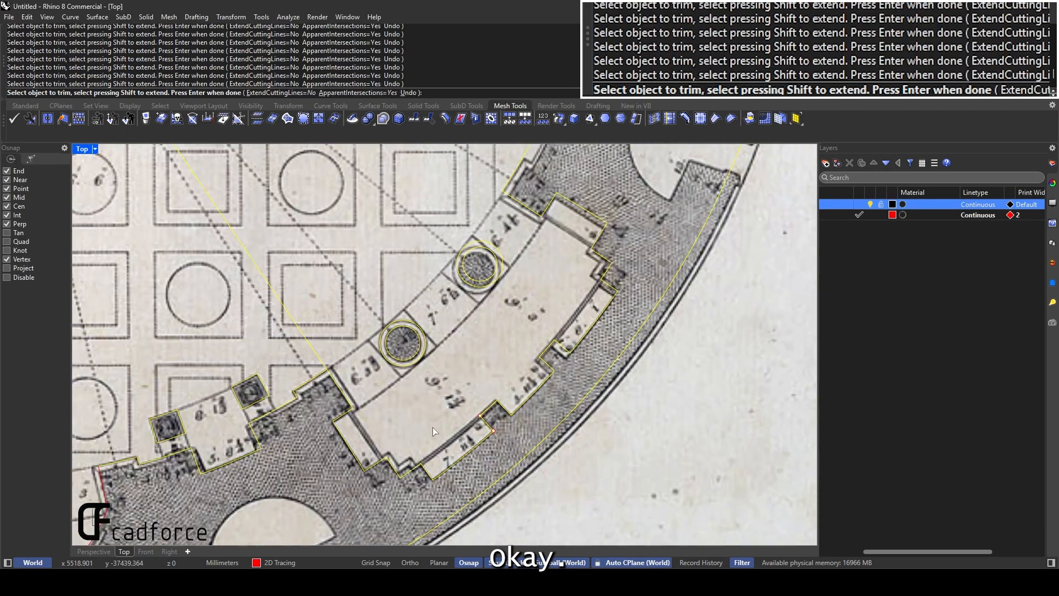
pyautogui.scroll(2, 433, 431)
pyautogui.scroll(-3, 342, 430)
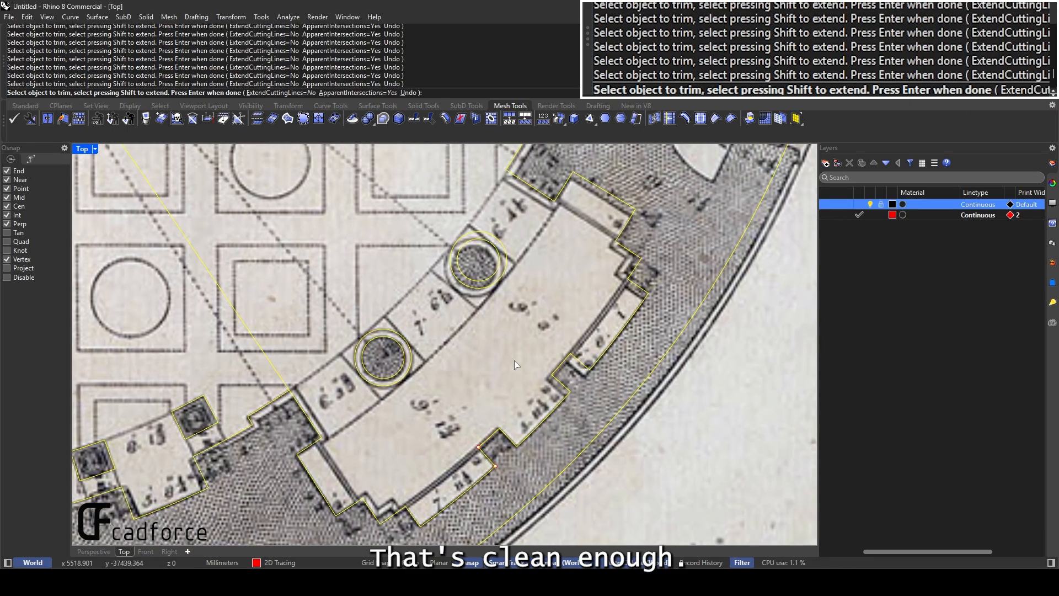
pyautogui.scroll(-3, 519, 359)
pyautogui.press('Return')
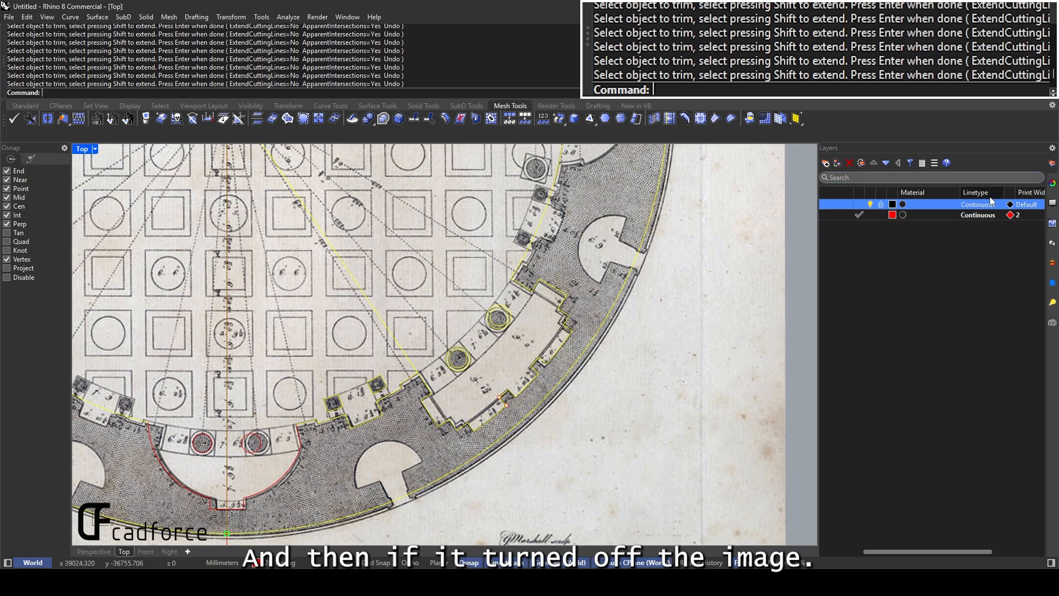
# Turn off the Image layer and view the traced plan on its own
pyautogui.click(870, 204)
pyautogui.scroll(-6, 467, 353)
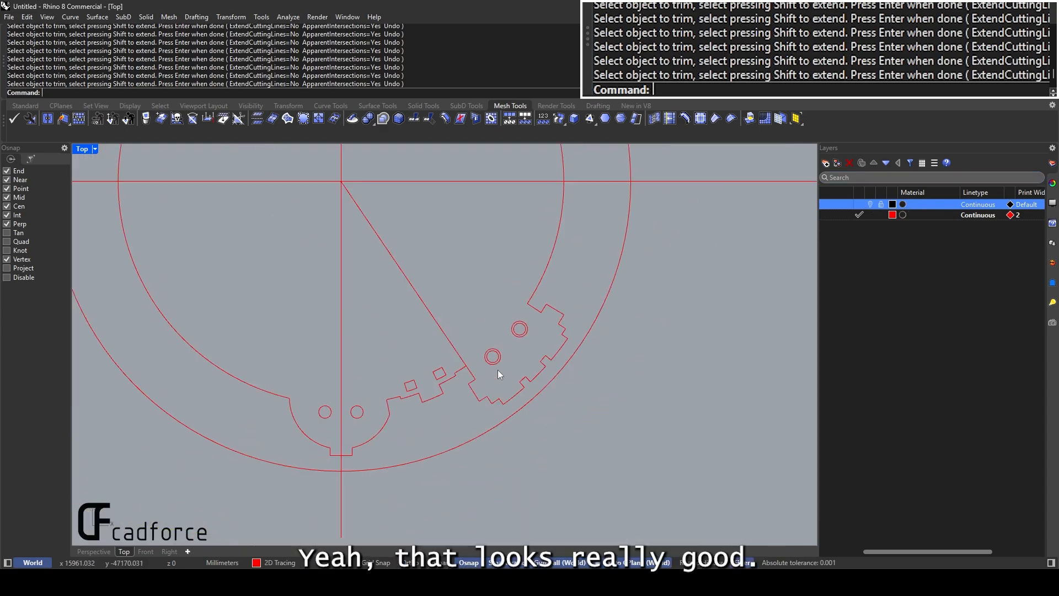
pyautogui.moveTo(900, 551); pyautogui.dragTo(825, 546)
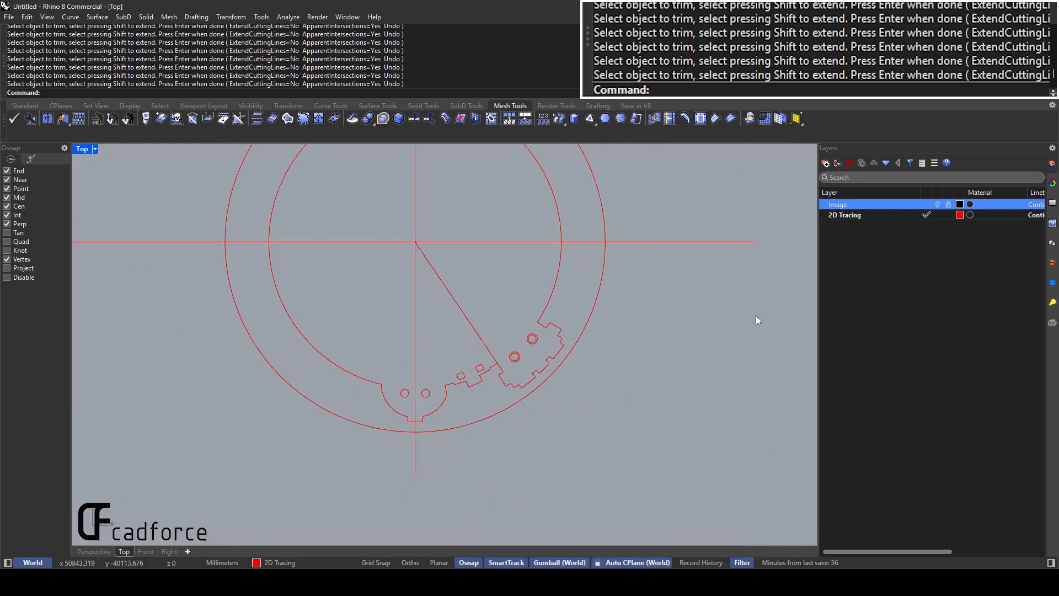
pyautogui.scroll(2, 525, 309)
# Trim off the diagonal radial line running from the rotunda's centre to the niche, using the surrounding curves as cutting objects
pyautogui.click(470, 341)
pyautogui.scroll(6, 494, 368)
pyautogui.press('Escape')
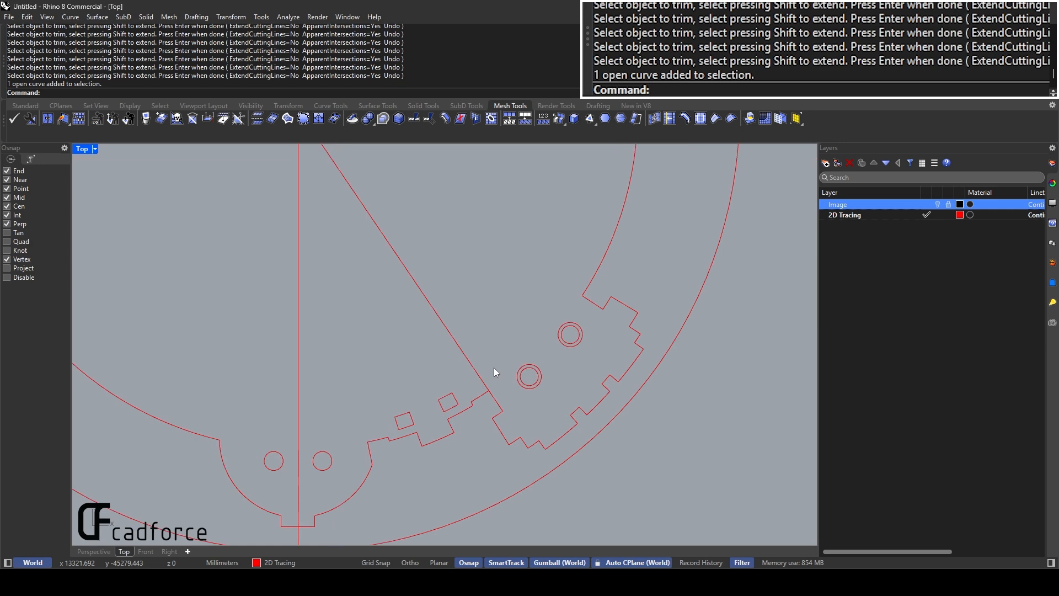
pyautogui.press('Return')
pyautogui.scroll(-2, 495, 367)
pyautogui.moveTo(622, 442); pyautogui.dragTo(244, 221)
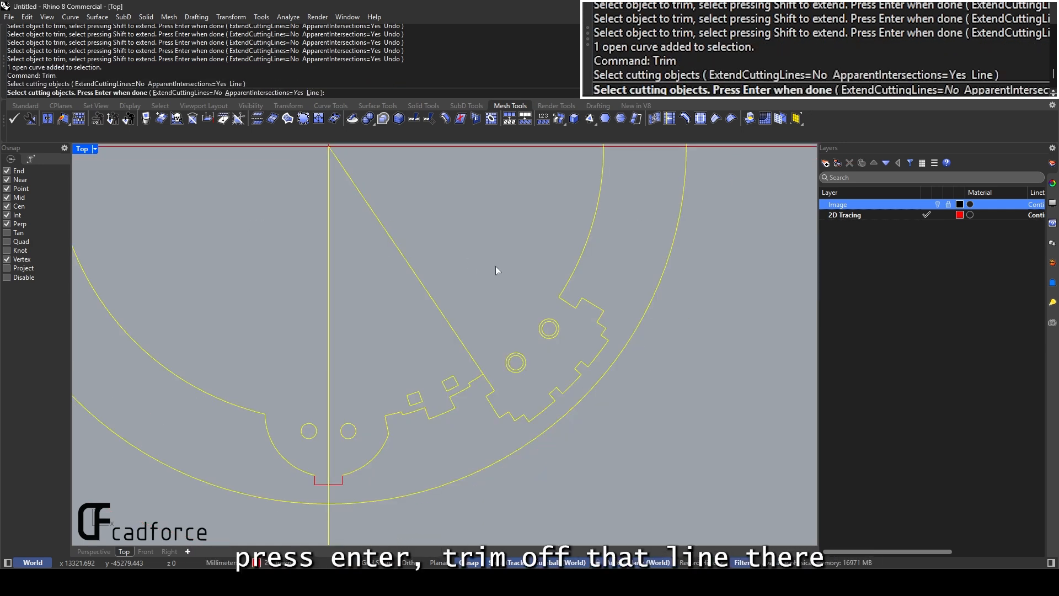
pyautogui.press('Return')
pyautogui.click(444, 307)
pyautogui.press('Return')
pyautogui.scroll(-4, 441, 307)
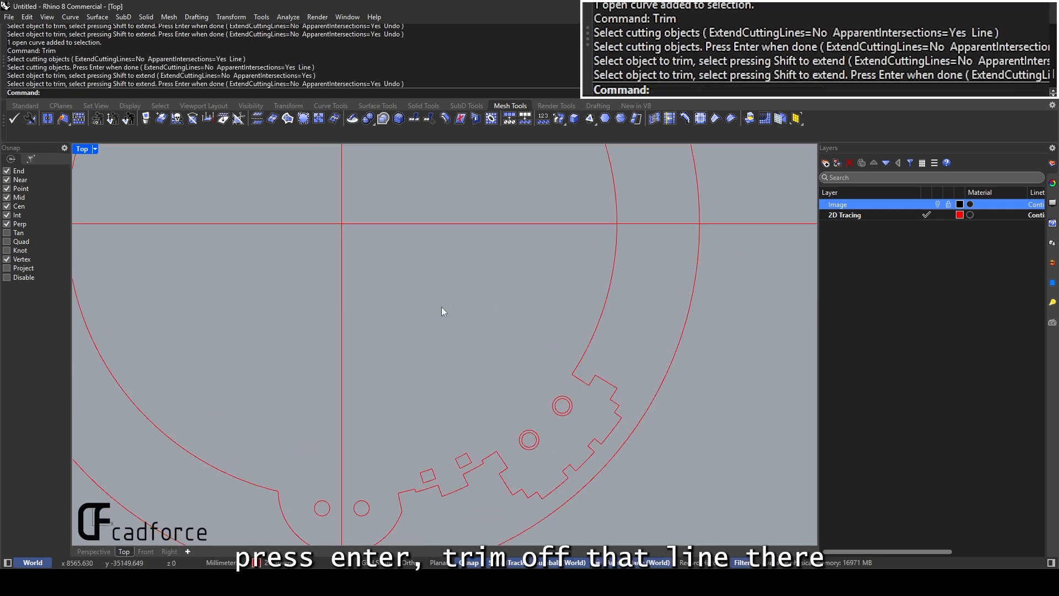
# Run Show and toggle the Image layer on and off to compare the niche tracing with the reference plan
pyautogui.scroll(5, 506, 381)
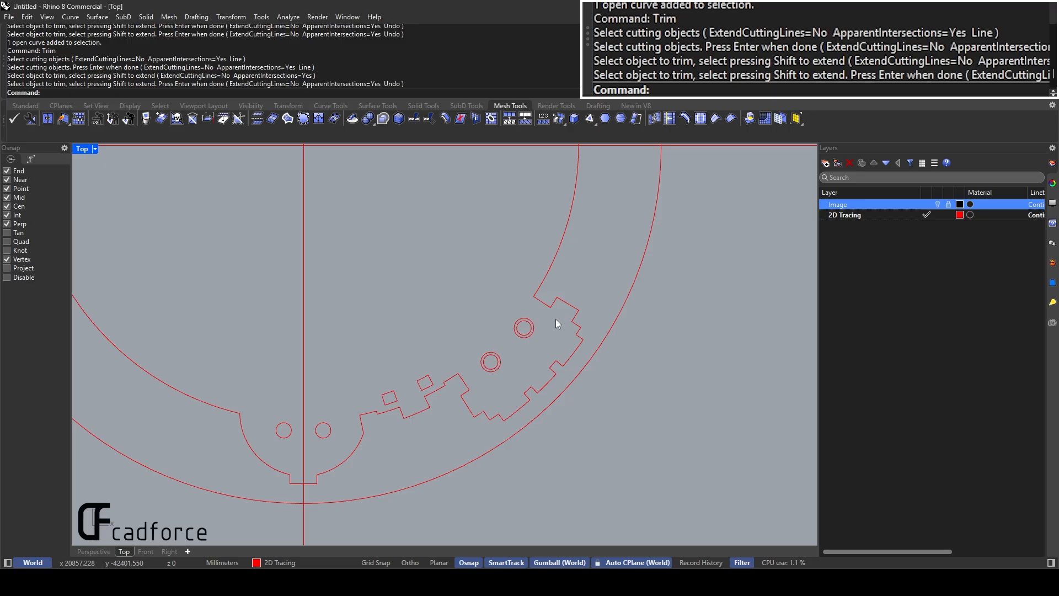
pyautogui.scroll(2, 555, 319)
pyautogui.write('show')
pyautogui.press('Return')
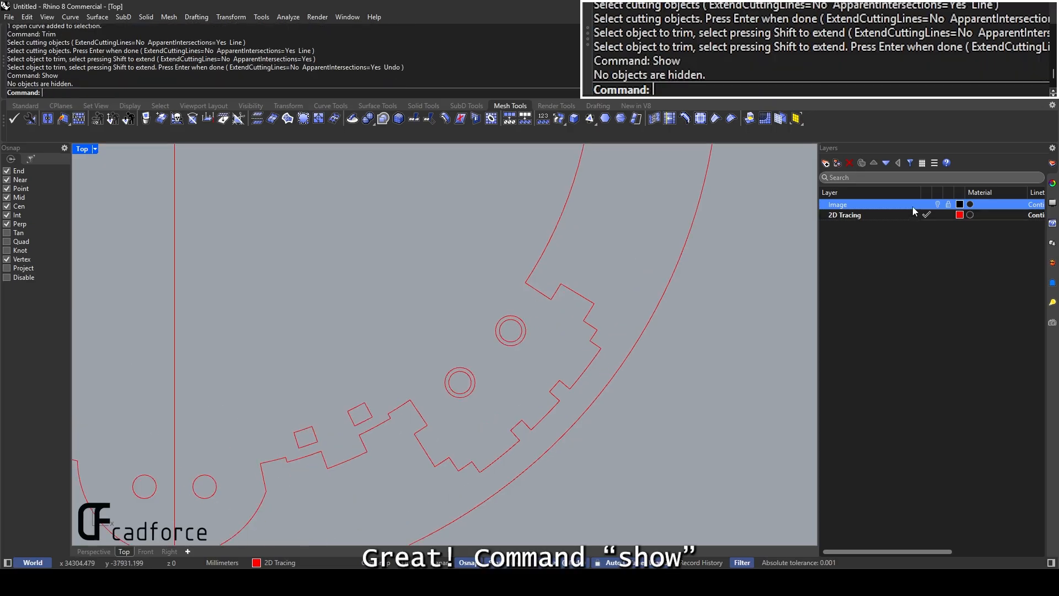
pyautogui.click(938, 204)
pyautogui.scroll(3, 445, 399)
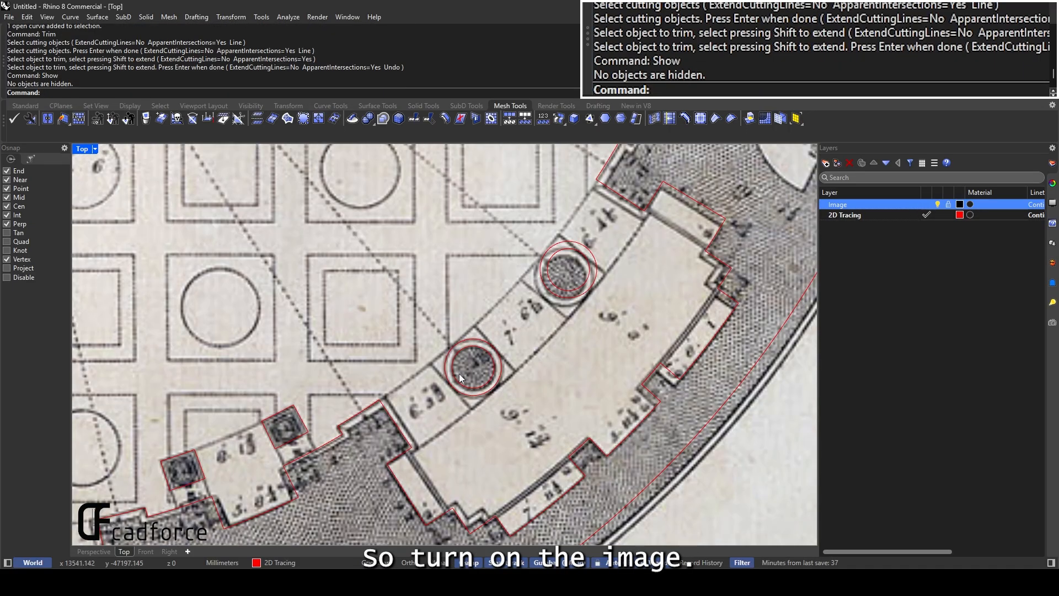
pyautogui.click(938, 204)
pyautogui.scroll(-2, 496, 269)
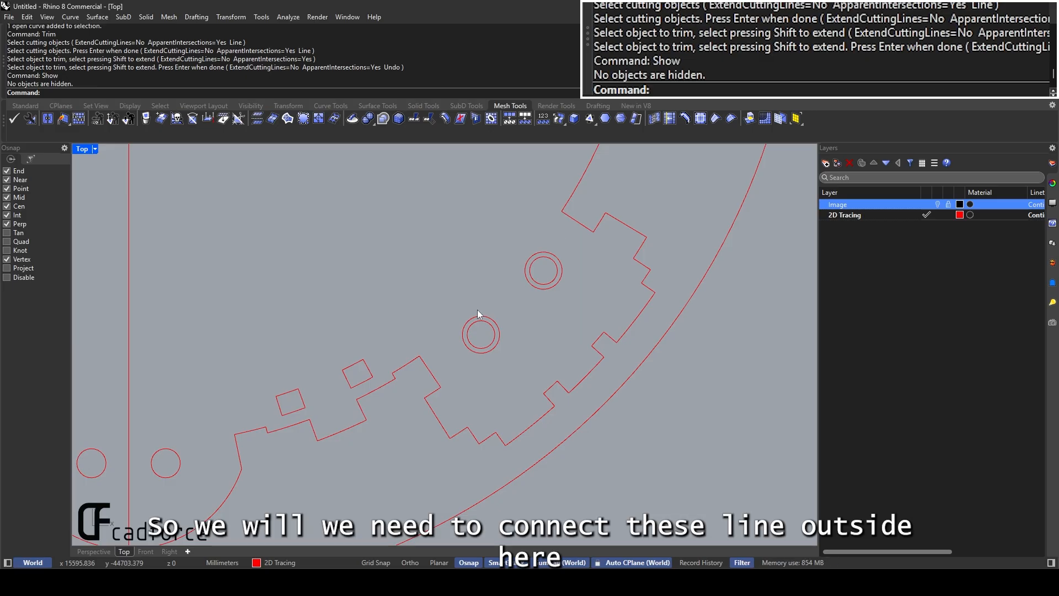
pyautogui.click(939, 204)
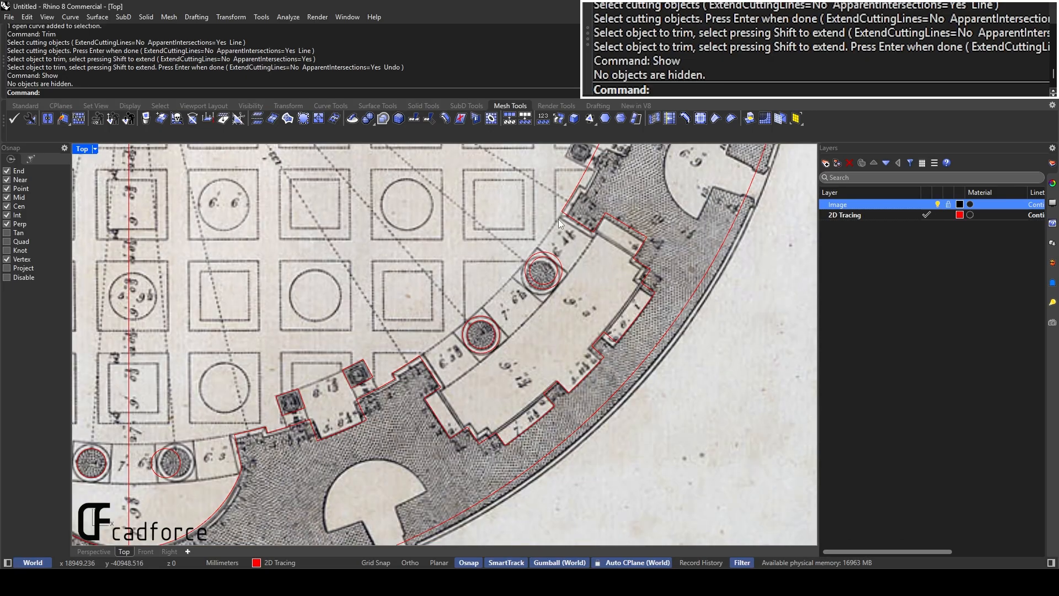
pyautogui.click(937, 204)
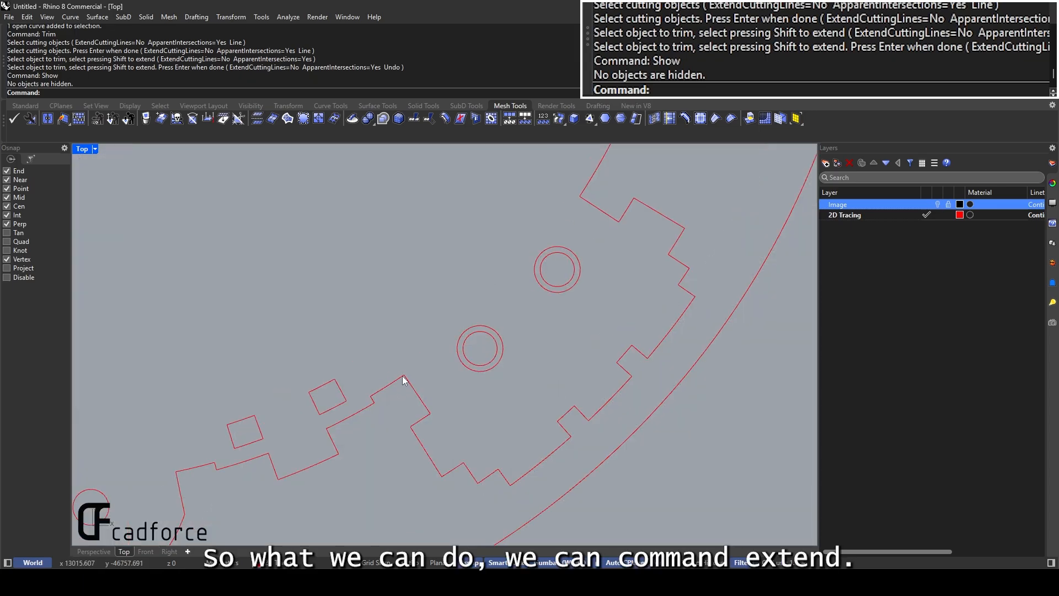
# Extend the inner wall arc from the niche's lower corner across the opening to the upper side wall line
pyautogui.click(406, 379)
pyautogui.write('Ex')
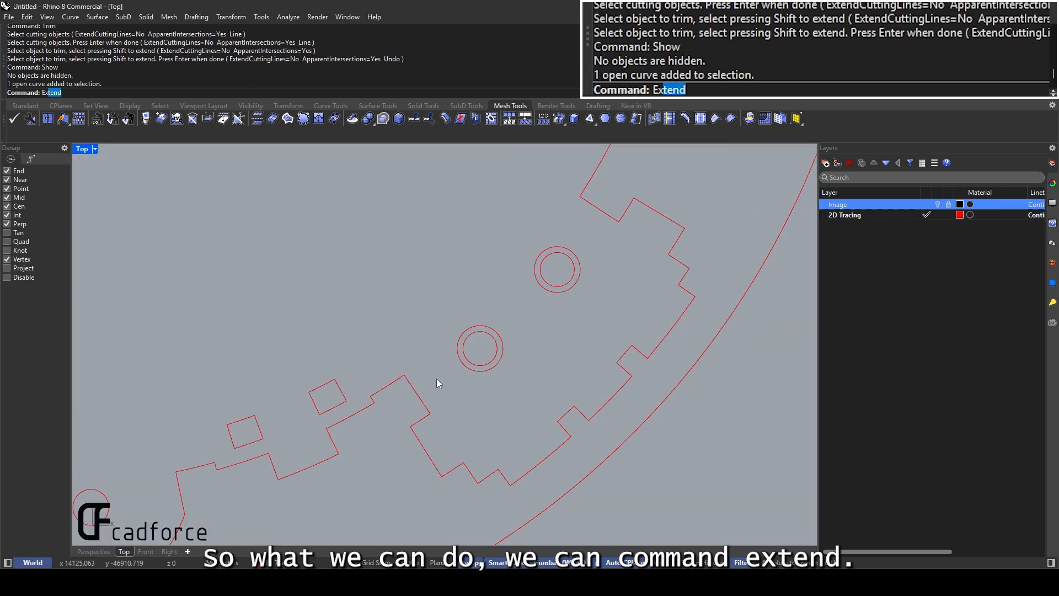
pyautogui.write('te')
pyautogui.press('Return')
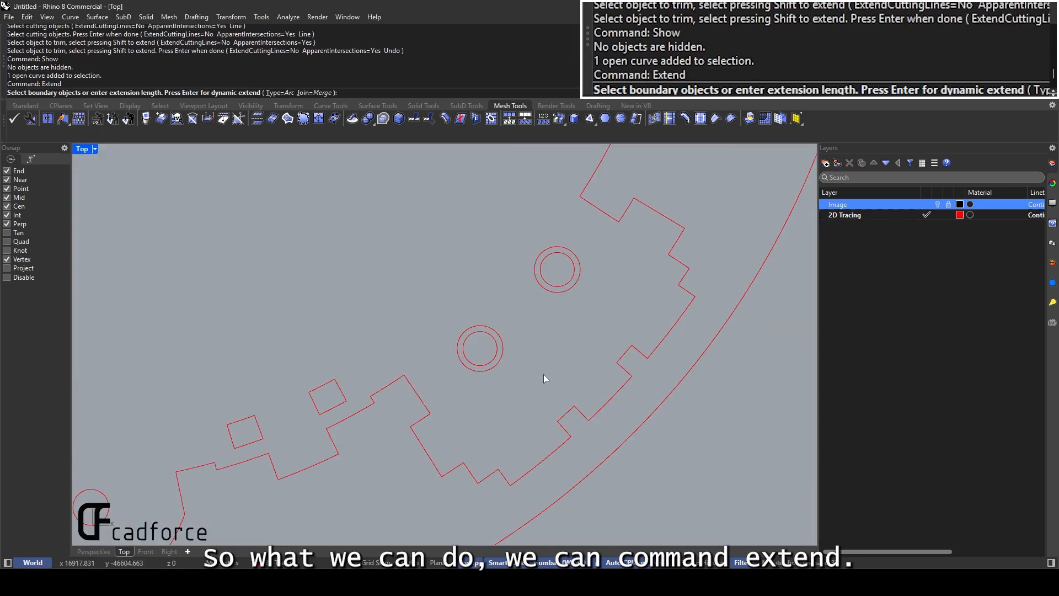
pyautogui.click(586, 204)
pyautogui.press('Return')
pyautogui.click(391, 386)
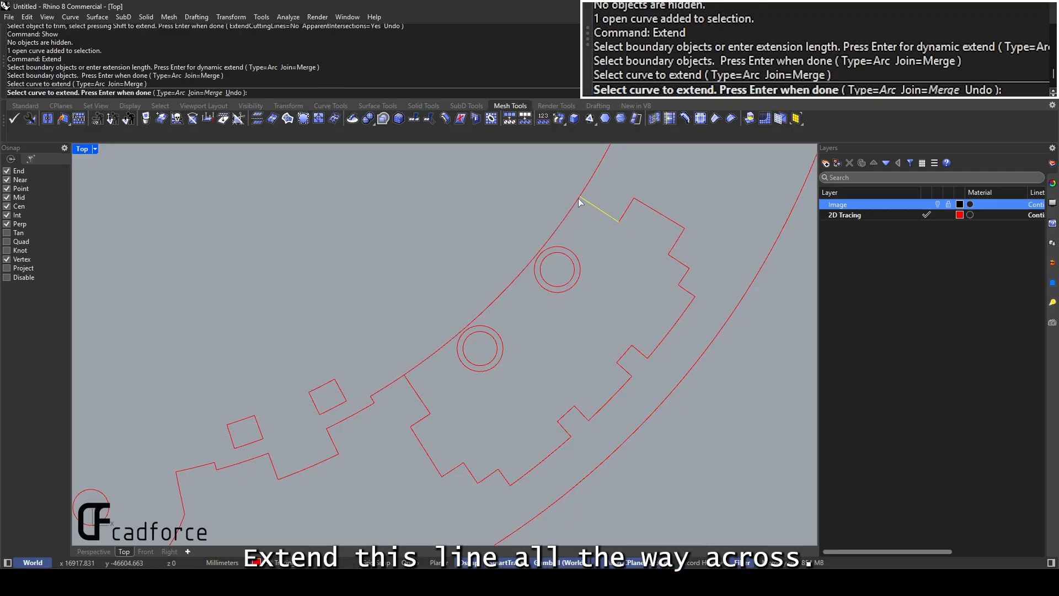
pyautogui.scroll(2, 579, 203)
pyautogui.scroll(-1, 449, 355)
pyautogui.scroll(-2, 607, 336)
pyautogui.press('Return')
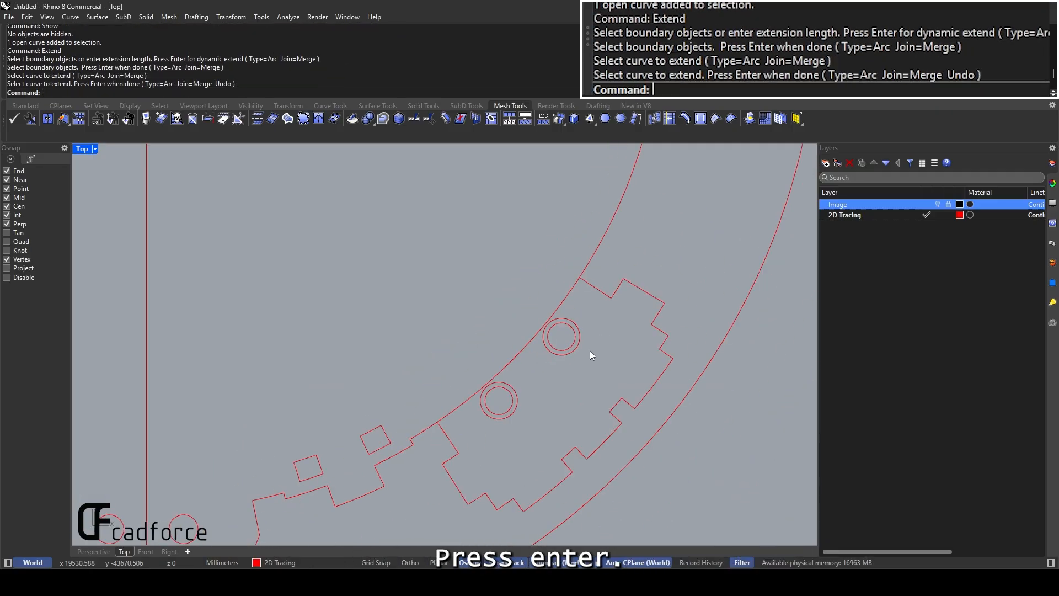
# Extend the short arc beside the upper side wall across the niche to the lower side wall line, behind the columns
pyautogui.press('Return')
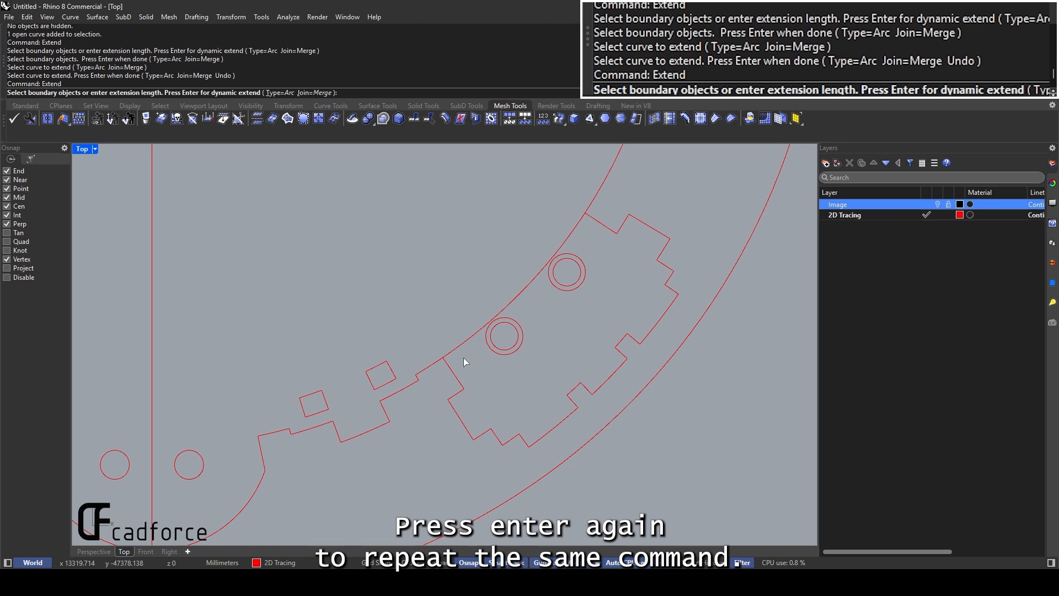
pyautogui.click(451, 371)
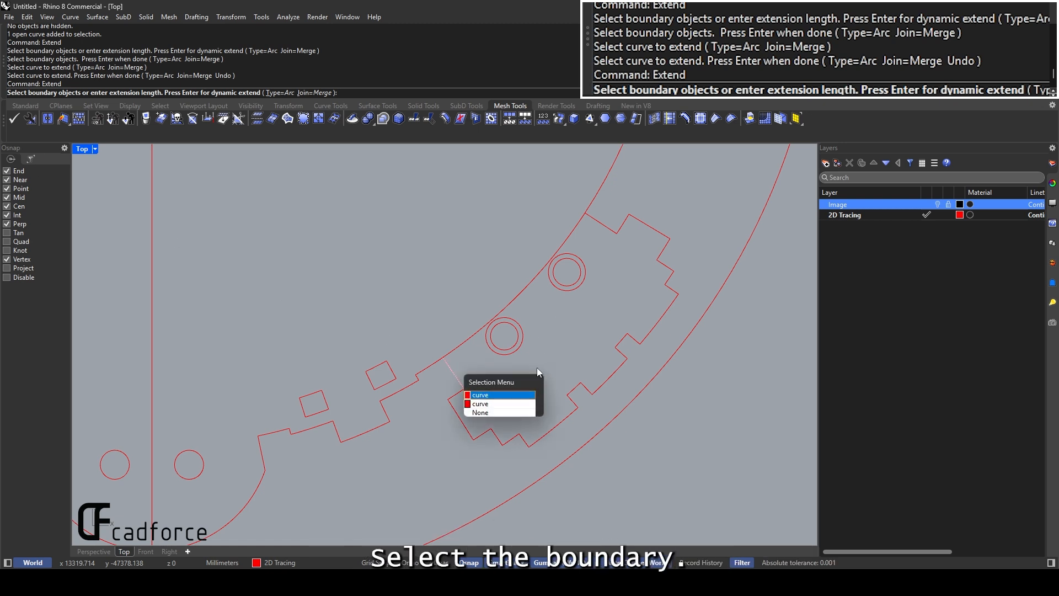
pyautogui.click(495, 402)
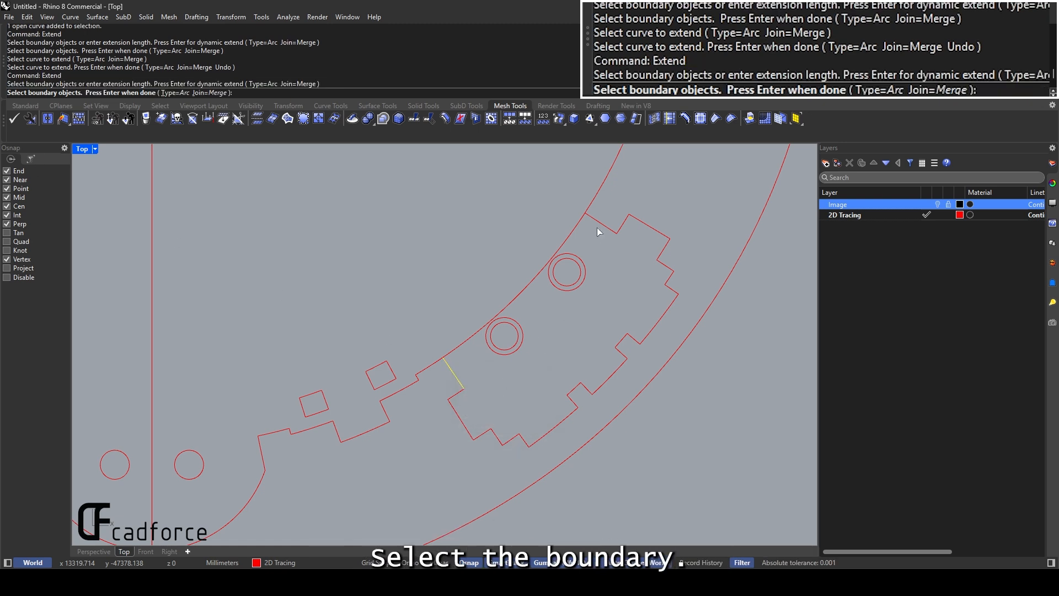
pyautogui.press('Return')
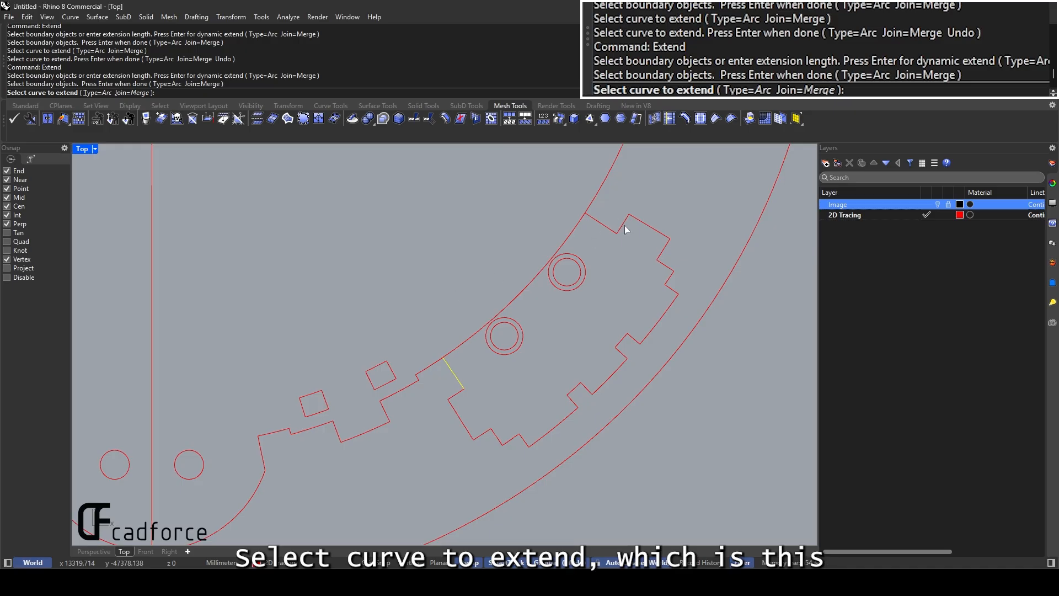
pyautogui.click(623, 228)
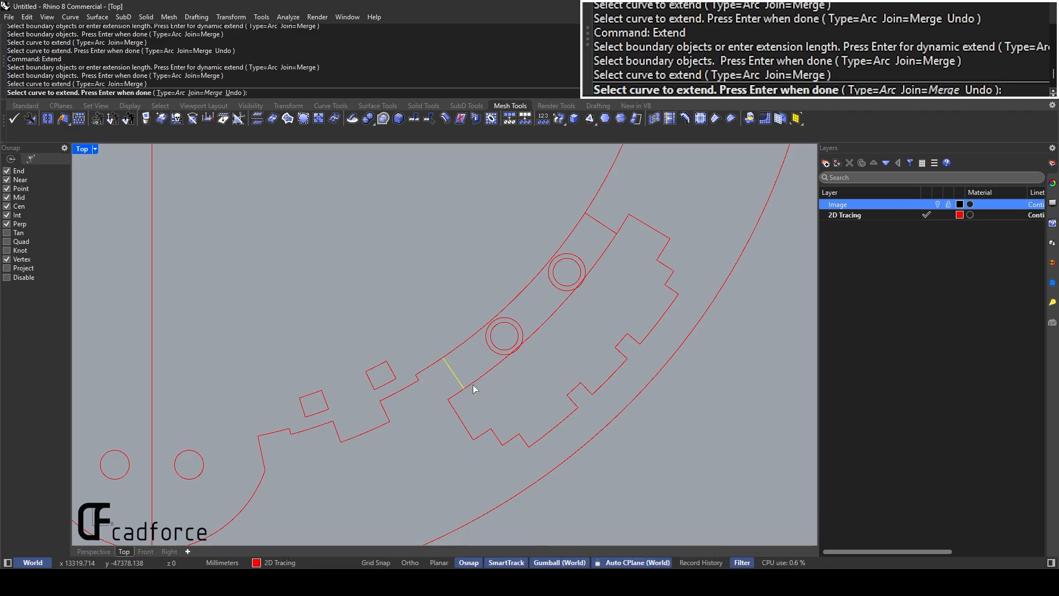
pyautogui.press('Return')
pyautogui.scroll(5, 472, 385)
pyautogui.scroll(-5, 431, 377)
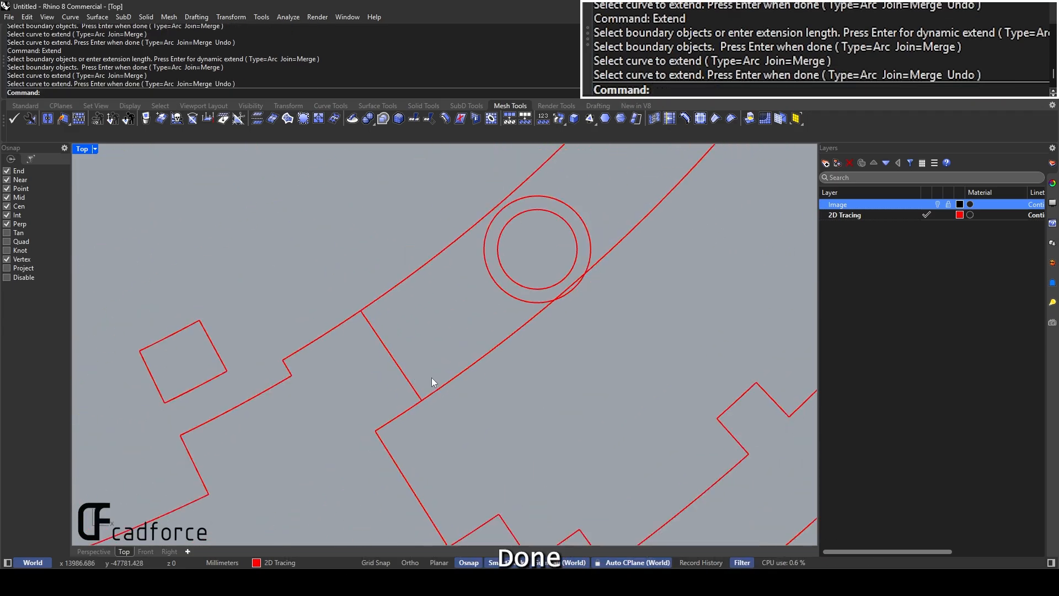
# Examine how the rectangular niche's two columns sit between the inner wall arc and the arc behind them
pyautogui.click(448, 382)
pyautogui.scroll(-3, 475, 399)
pyautogui.scroll(2, 481, 362)
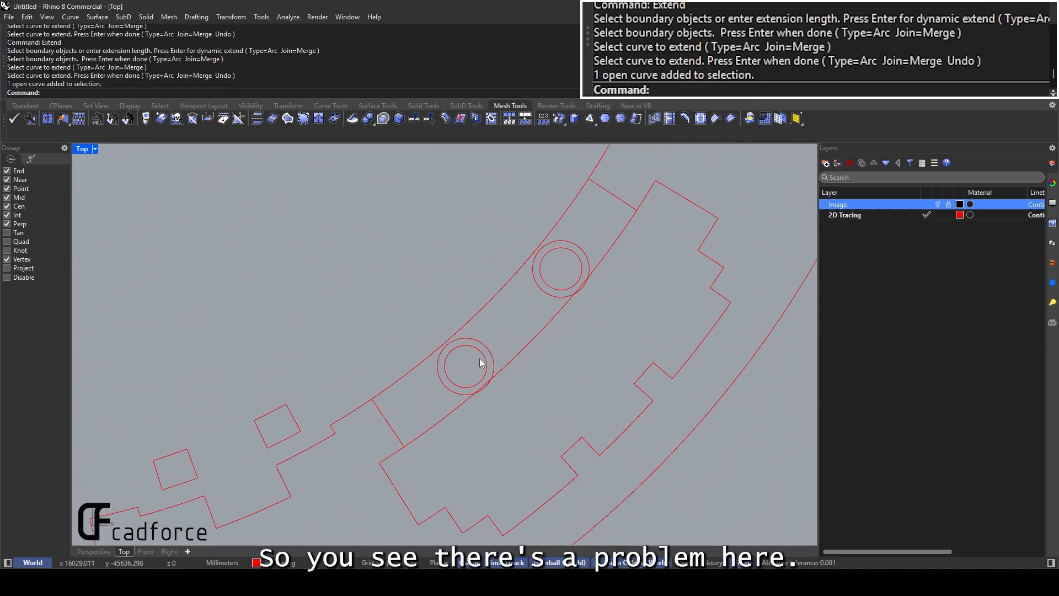
pyautogui.scroll(3, 479, 352)
pyautogui.moveTo(483, 418); pyautogui.dragTo(473, 320, button='right')
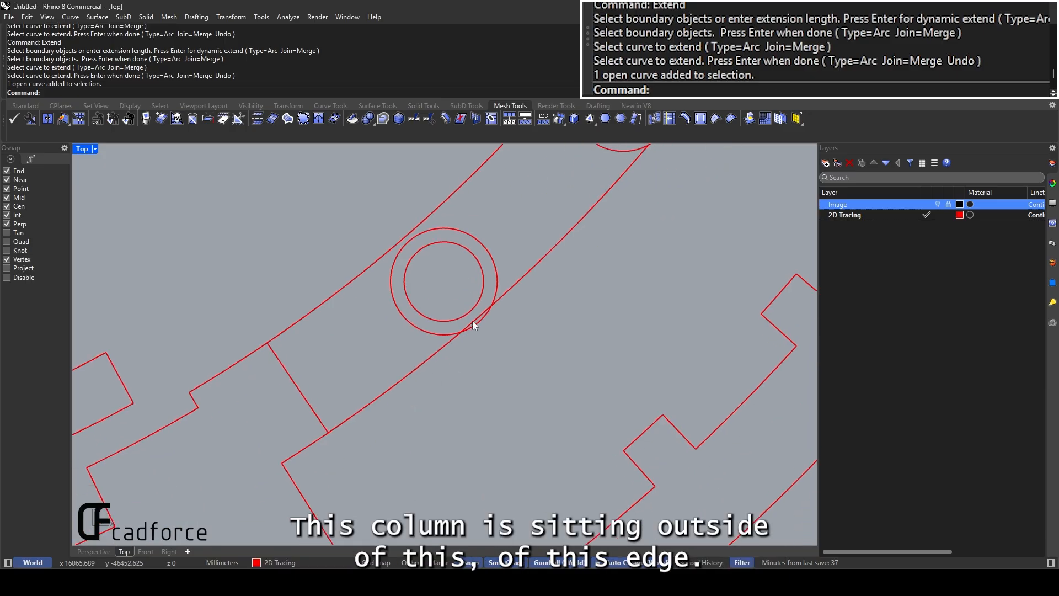
pyautogui.scroll(4, 472, 323)
pyautogui.scroll(-6, 512, 309)
pyautogui.moveTo(419, 410); pyautogui.dragTo(392, 473, button='right')
# Show the Image layer, then nudge and slightly shrink the lower niche column's two circles to fit between the two arcs
pyautogui.moveTo(393, 472); pyautogui.dragTo(501, 303)
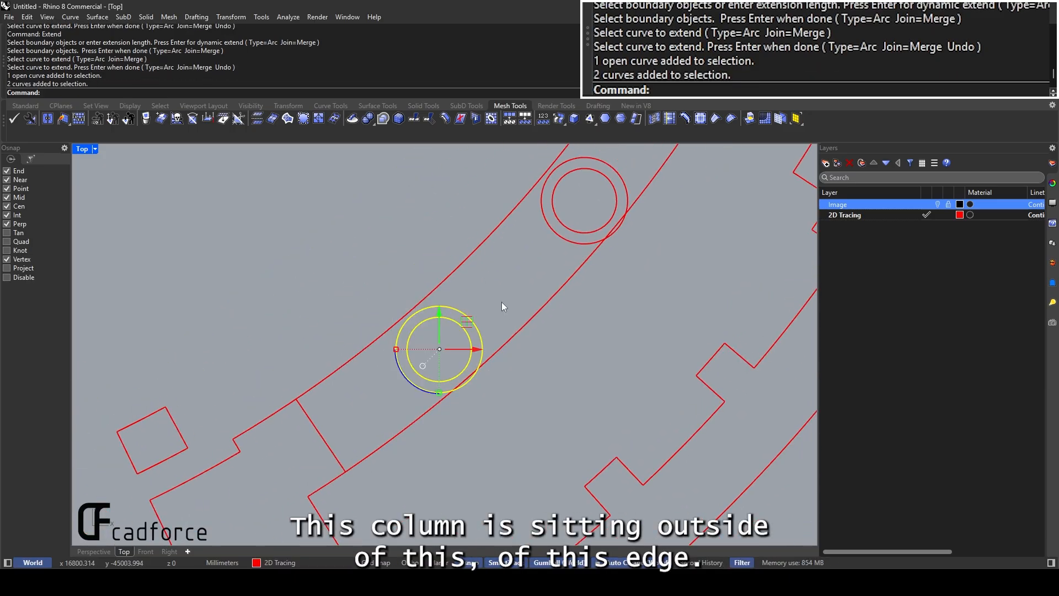
pyautogui.scroll(1, 466, 275)
pyautogui.scroll(-2, 467, 404)
pyautogui.scroll(2, 459, 406)
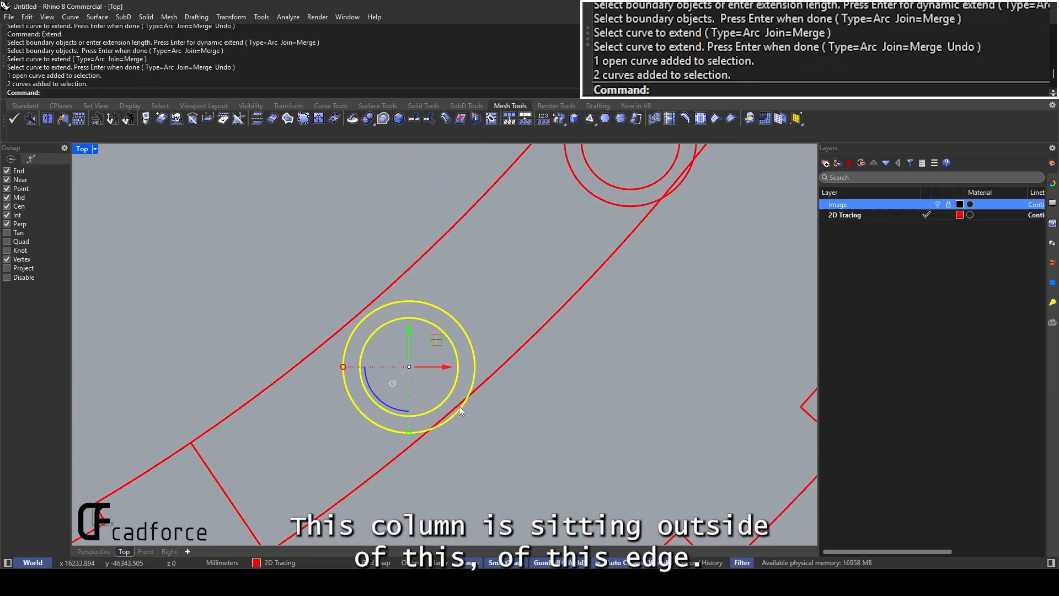
pyautogui.scroll(-1, 454, 393)
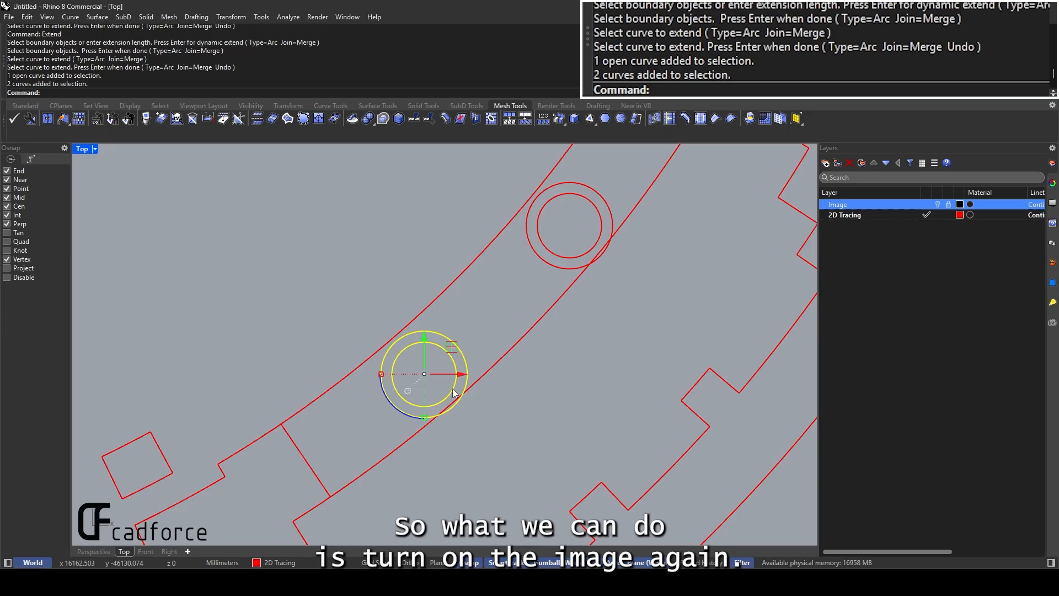
pyautogui.click(939, 205)
pyautogui.scroll(5, 415, 342)
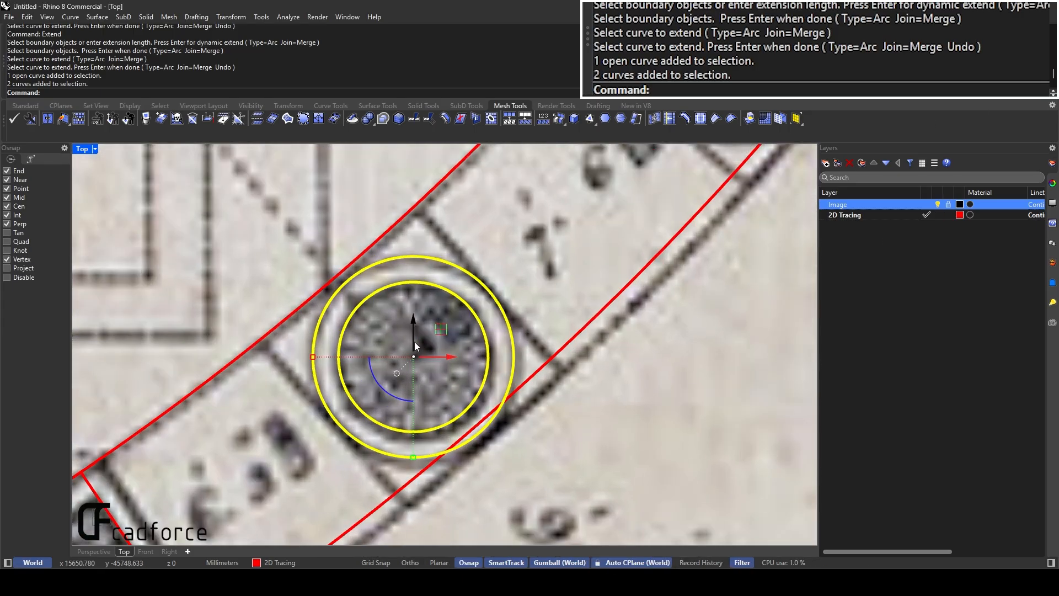
pyautogui.moveTo(450, 351); pyautogui.dragTo(444, 353)
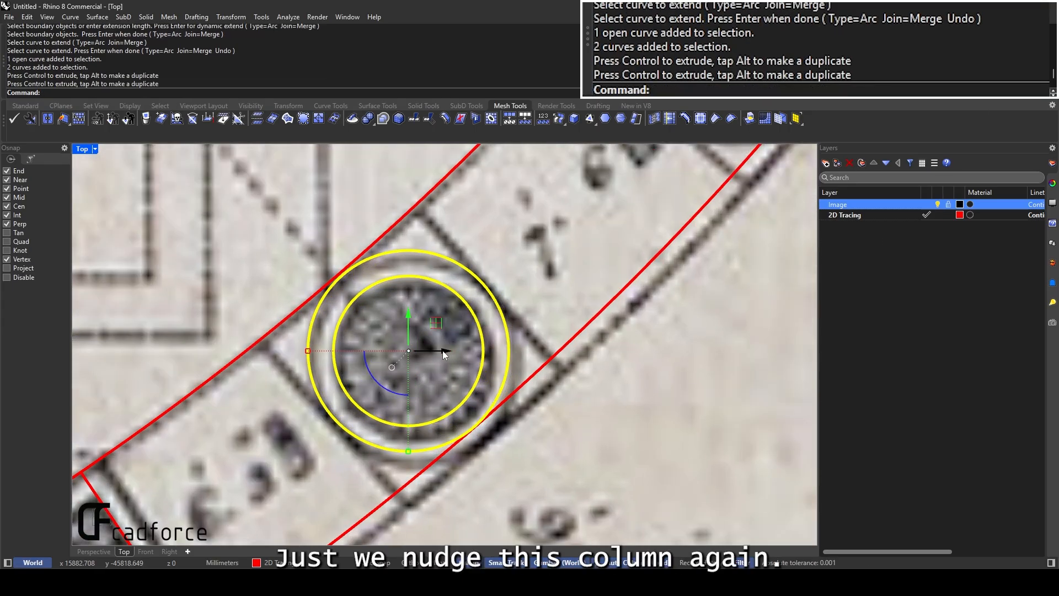
pyautogui.moveTo(312, 355); pyautogui.dragTo(316, 354)
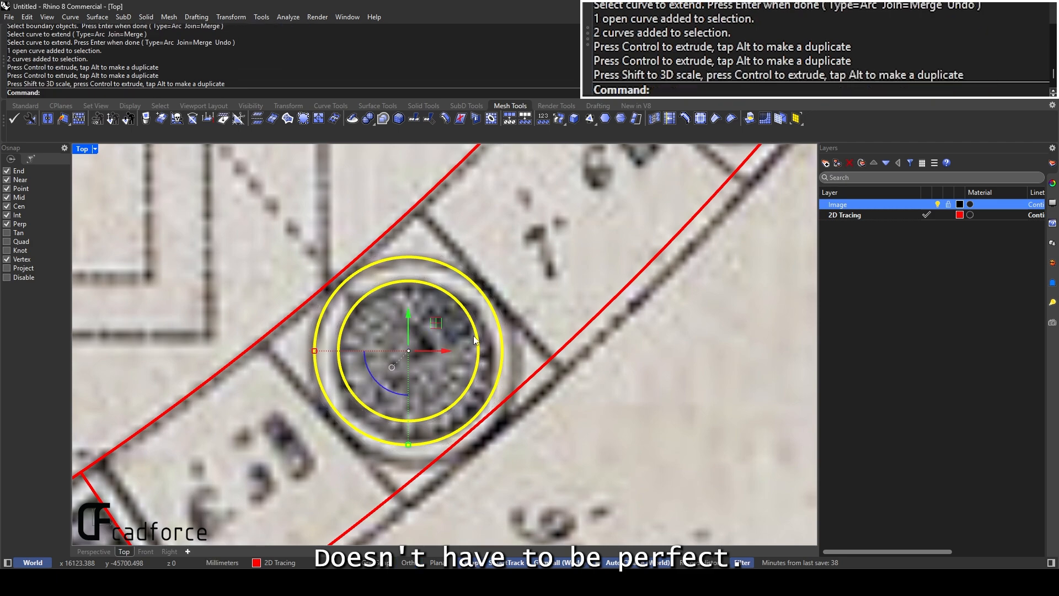
# Delete the two concentric circles of the niche's upper column
pyautogui.scroll(-3, 430, 313)
pyautogui.scroll(-6, 363, 343)
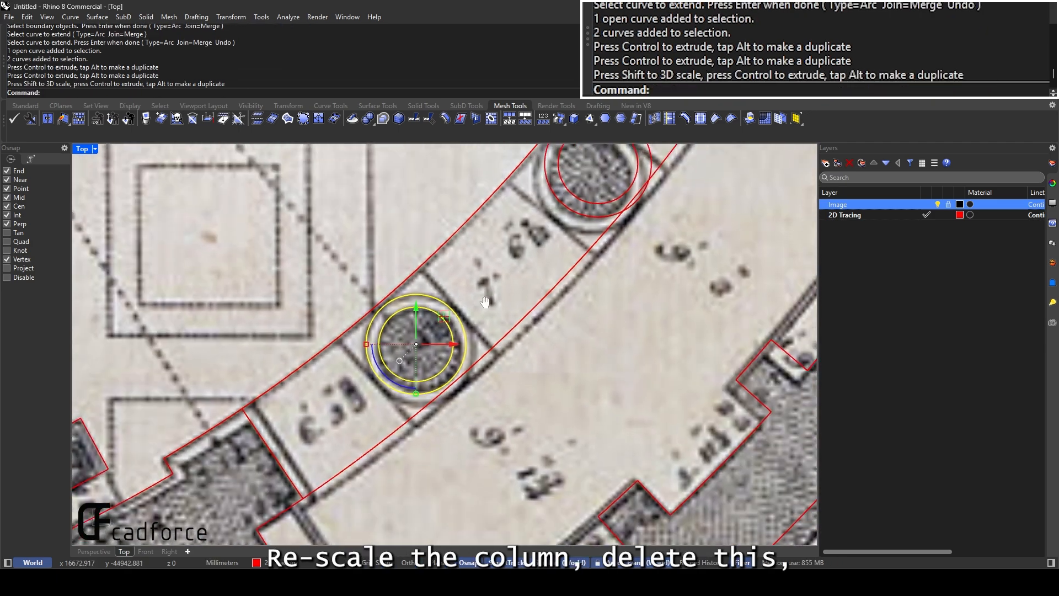
pyautogui.moveTo(469, 382); pyautogui.dragTo(562, 220)
pyautogui.press('Delete')
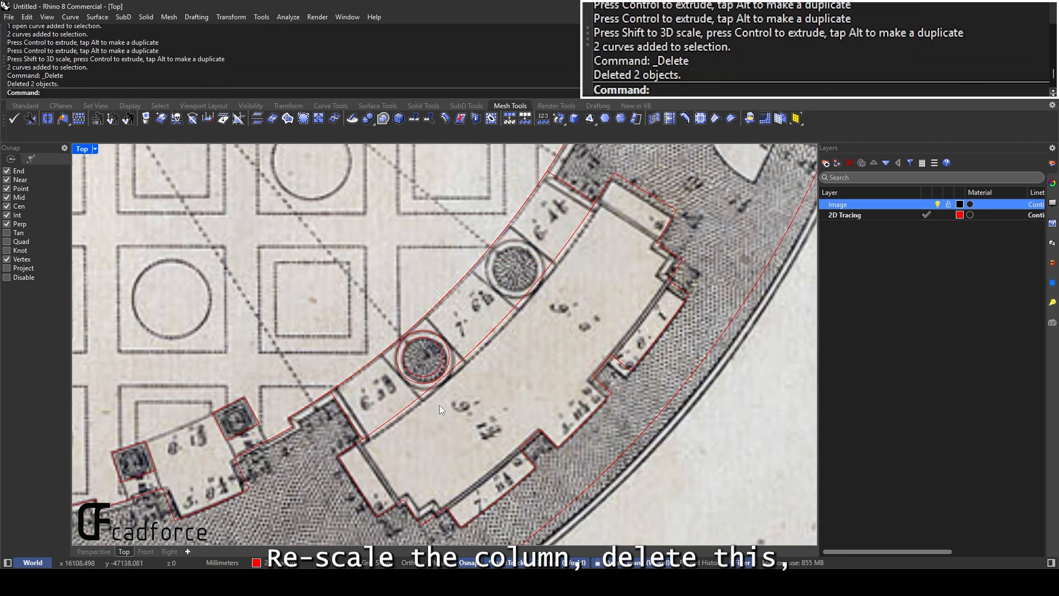
# Mirror a copy of the lower column's circles about a line from the rotunda's centre through the middle of the niche
pyautogui.moveTo(390, 424); pyautogui.dragTo(473, 302)
pyautogui.scroll(2, 413, 382)
pyautogui.scroll(2, 414, 381)
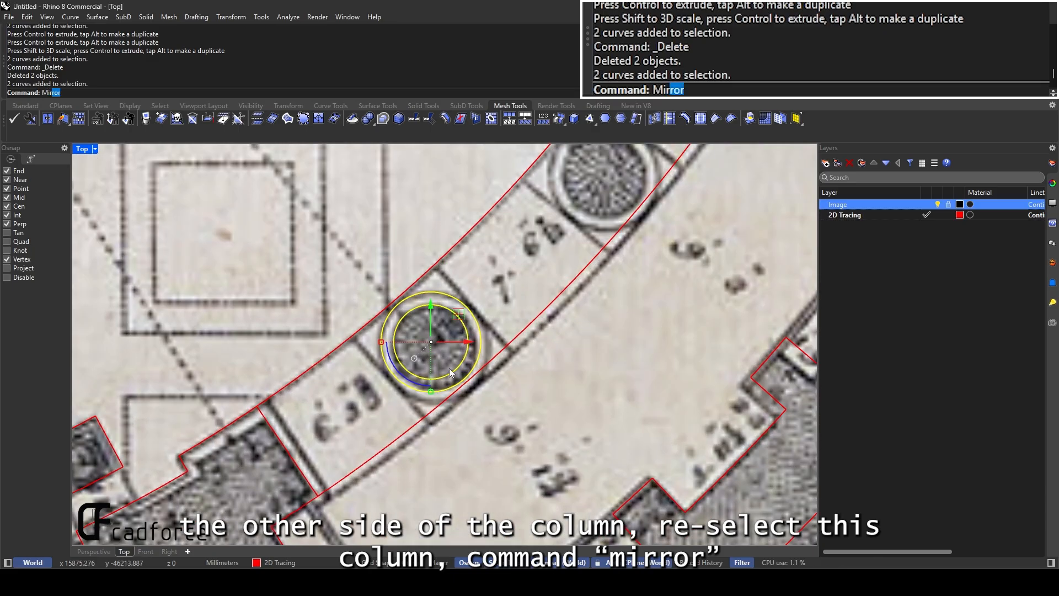
pyautogui.press('Return')
pyautogui.scroll(-4, 485, 320)
pyautogui.scroll(1, 485, 315)
pyautogui.click(478, 305)
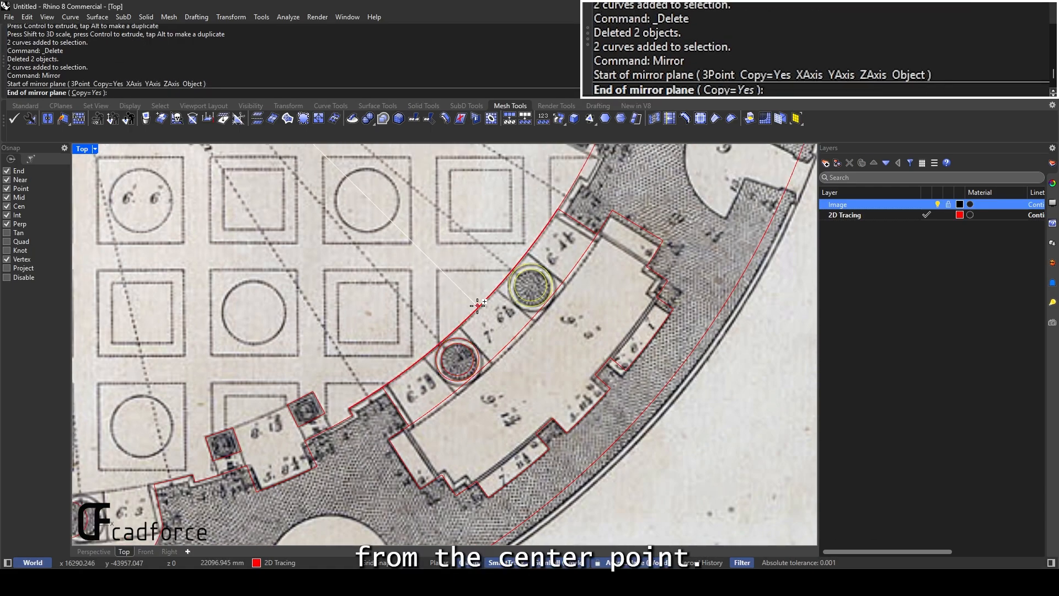
pyautogui.scroll(-4, 478, 305)
pyautogui.scroll(6, 496, 358)
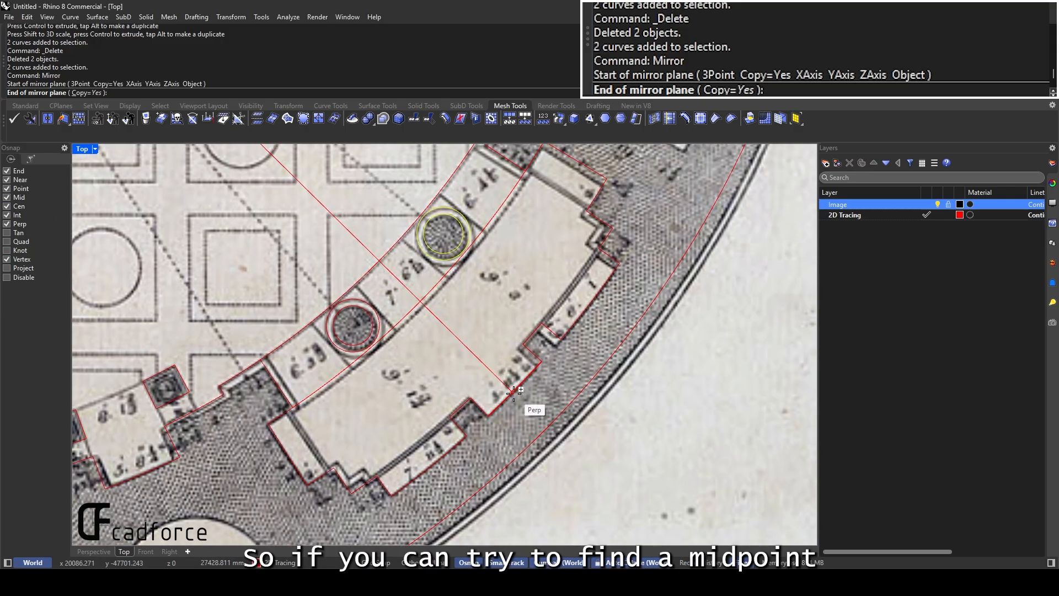
pyautogui.scroll(2, 515, 385)
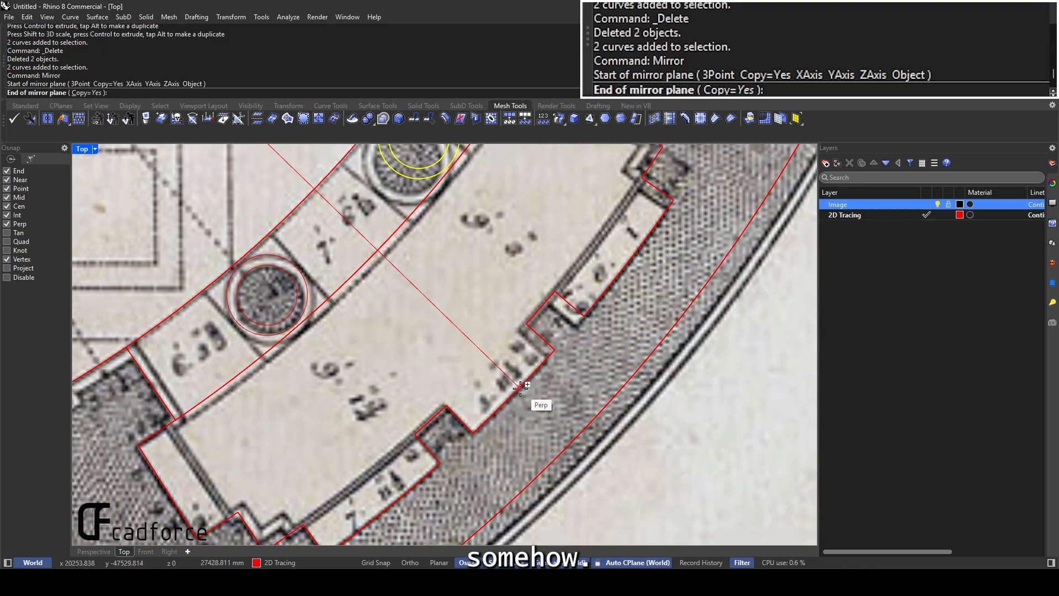
pyautogui.scroll(-5, 520, 386)
pyautogui.scroll(2, 524, 393)
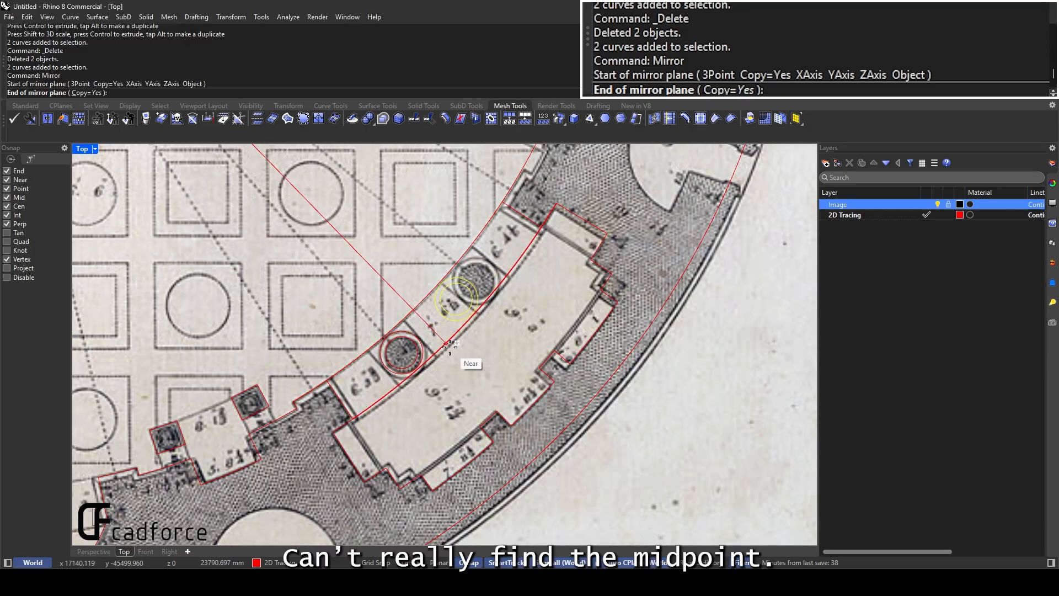
pyautogui.scroll(4, 460, 334)
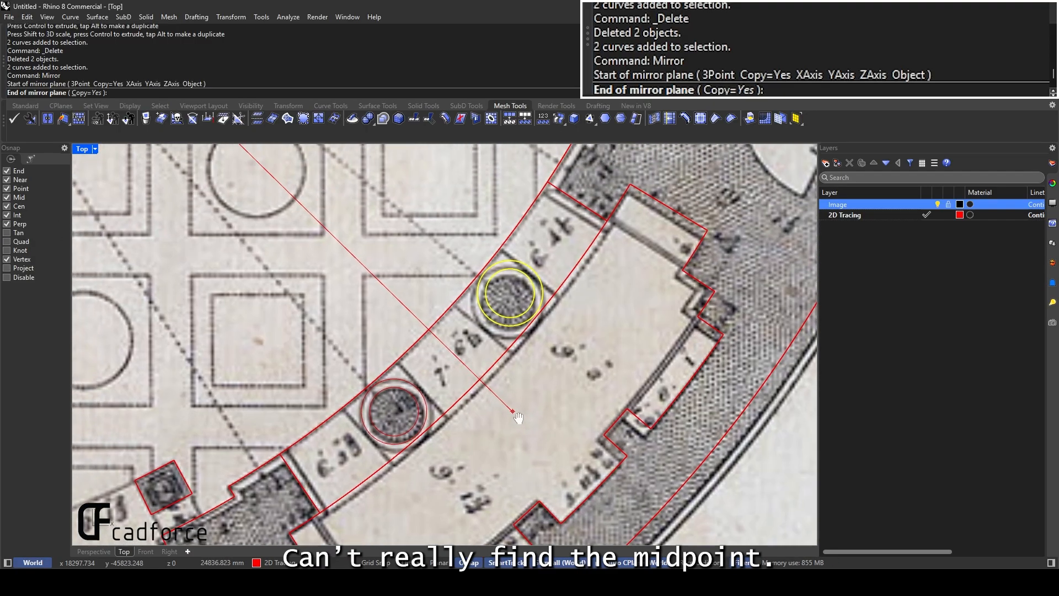
pyautogui.click(555, 459)
pyautogui.scroll(2, 495, 277)
pyautogui.scroll(-5, 525, 293)
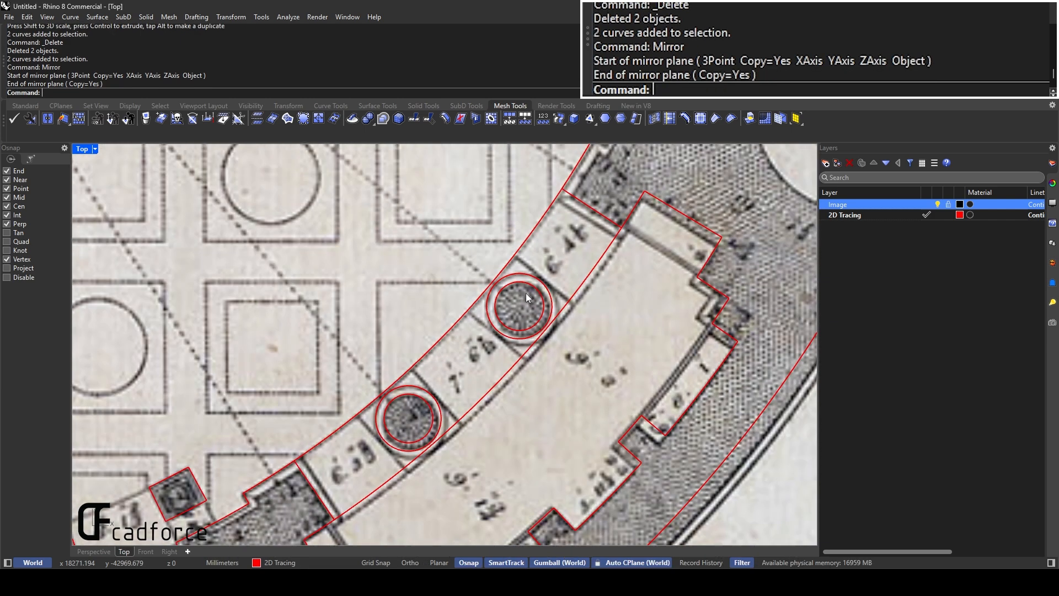
# Toggle the Image layer off and on to check the traced niche and its mirrored column, leaving the image hidden
pyautogui.click(938, 204)
pyautogui.scroll(-5, 506, 297)
pyautogui.scroll(2, 554, 362)
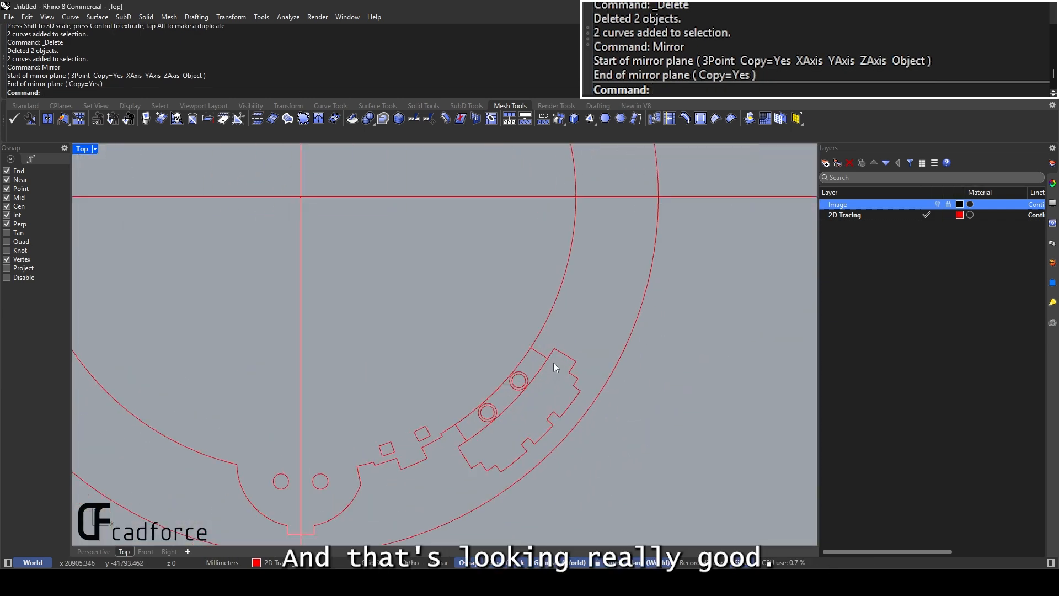
pyautogui.scroll(-3, 547, 375)
pyautogui.scroll(4, 517, 406)
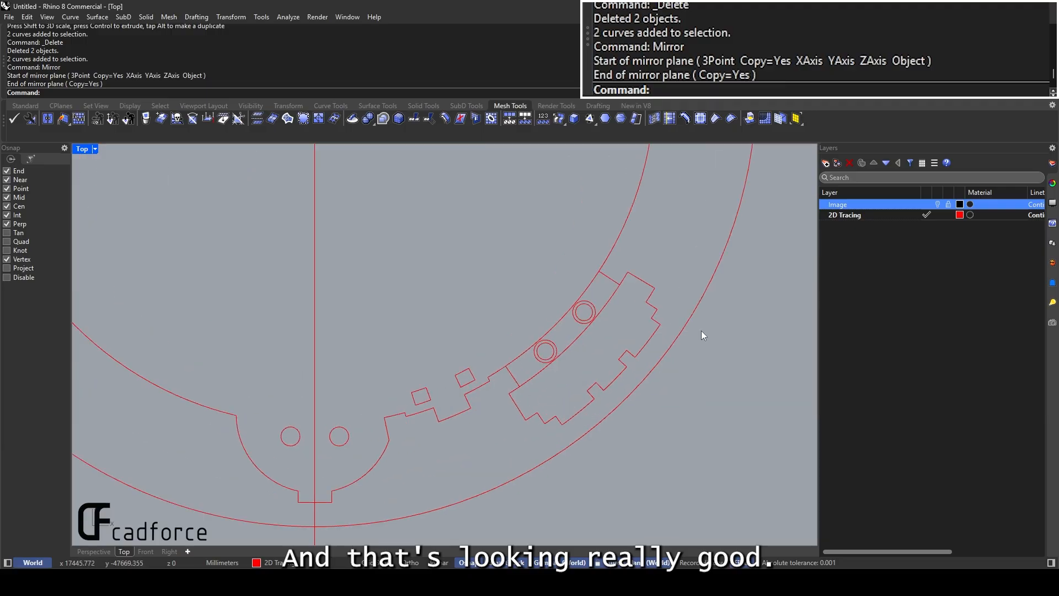
pyautogui.click(938, 204)
pyautogui.click(937, 205)
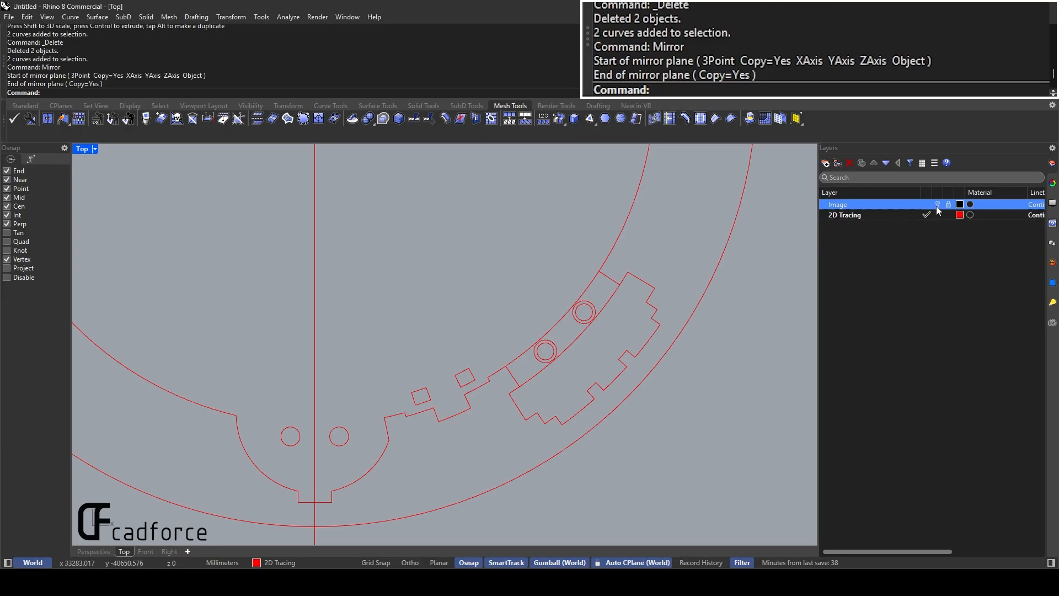
pyautogui.click(937, 205)
pyautogui.click(938, 206)
pyautogui.moveTo(694, 316); pyautogui.dragTo(631, 362, button='right')
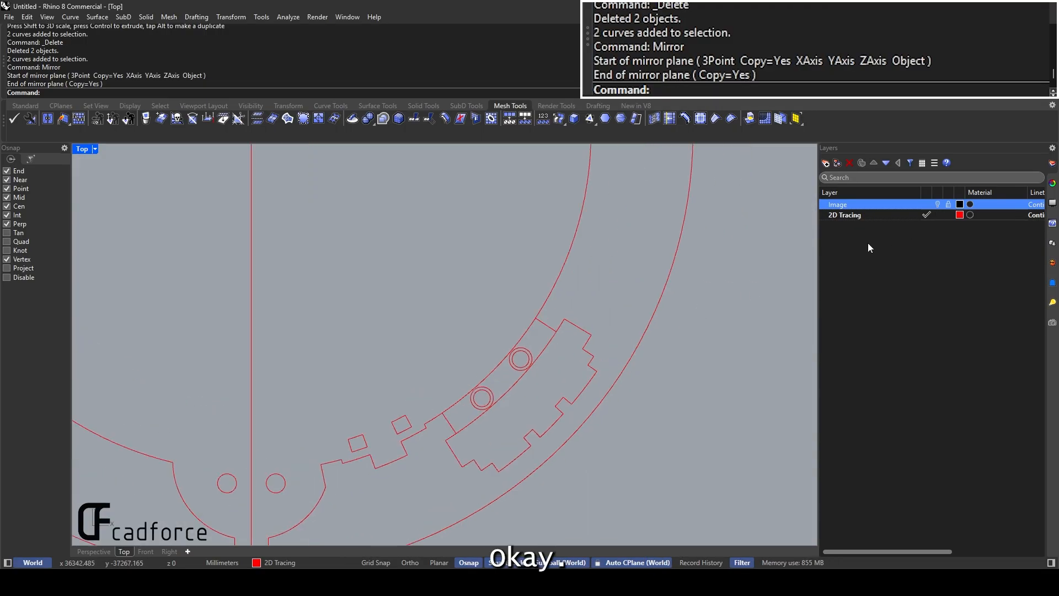
# Show the Image layer and examine which parts of the quarter plan remain to trace beyond the rectangular niche
pyautogui.click(937, 205)
pyautogui.scroll(-3, 396, 413)
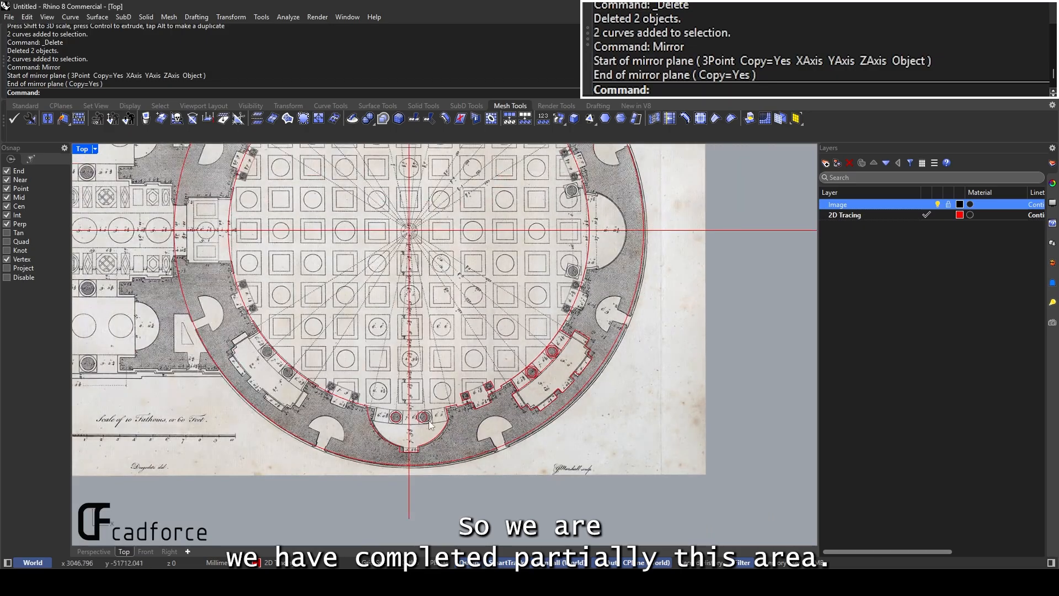
pyautogui.moveTo(396, 413); pyautogui.dragTo(384, 440, button='right')
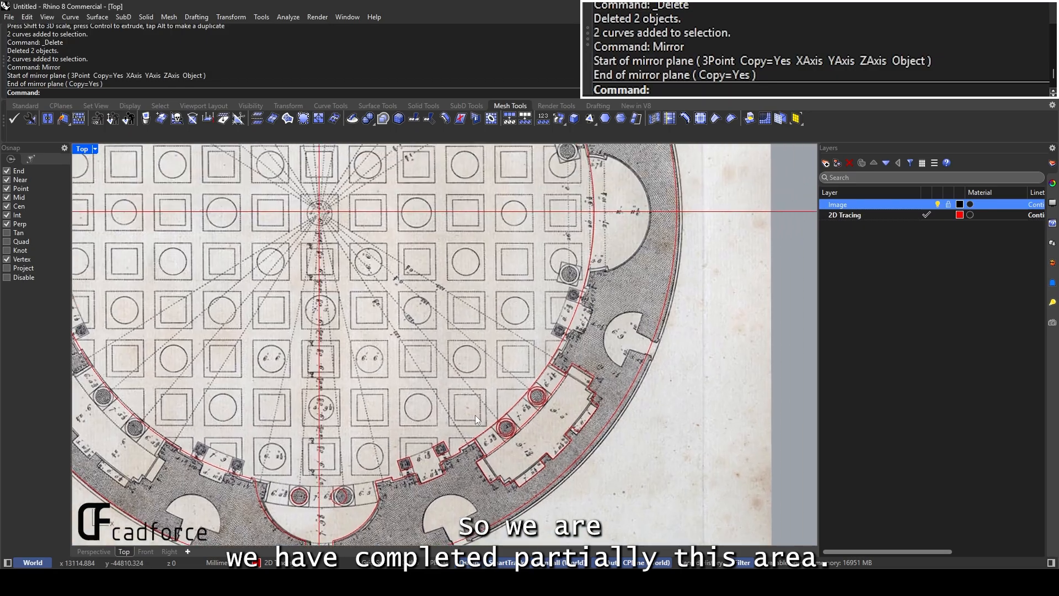
pyautogui.scroll(-3, 475, 415)
pyautogui.scroll(3, 541, 350)
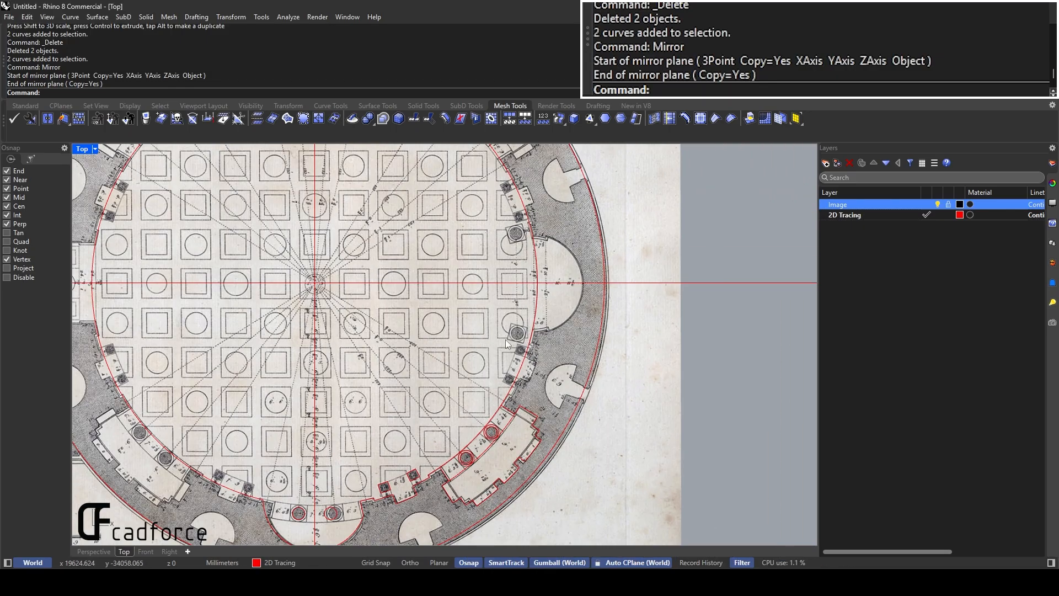
pyautogui.scroll(3, 531, 355)
pyautogui.scroll(3, 387, 449)
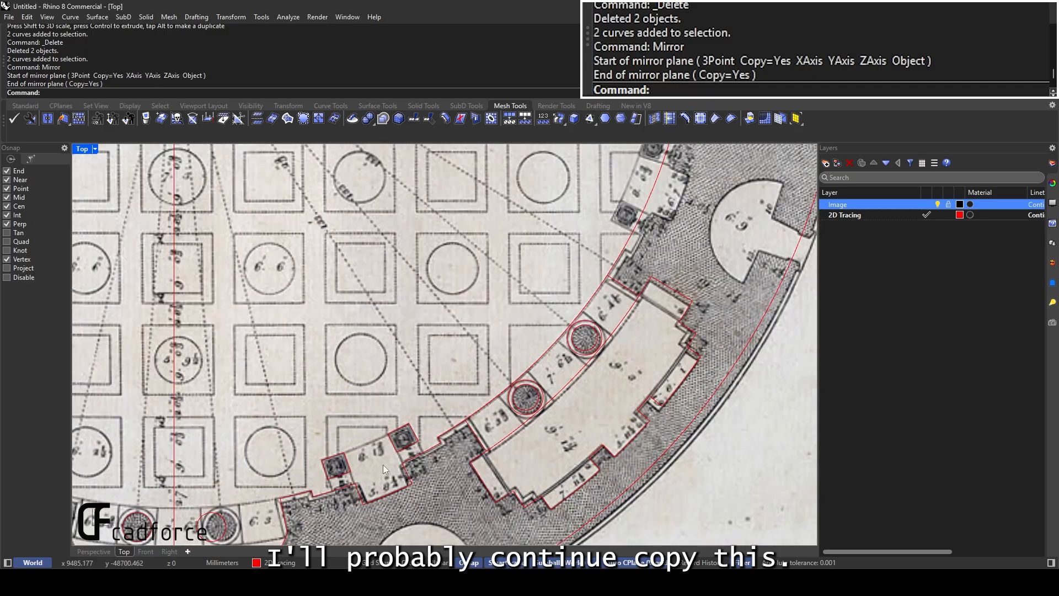
pyautogui.moveTo(657, 220); pyautogui.dragTo(598, 346, button='right')
pyautogui.scroll(-6, 640, 254)
pyautogui.scroll(6, 530, 454)
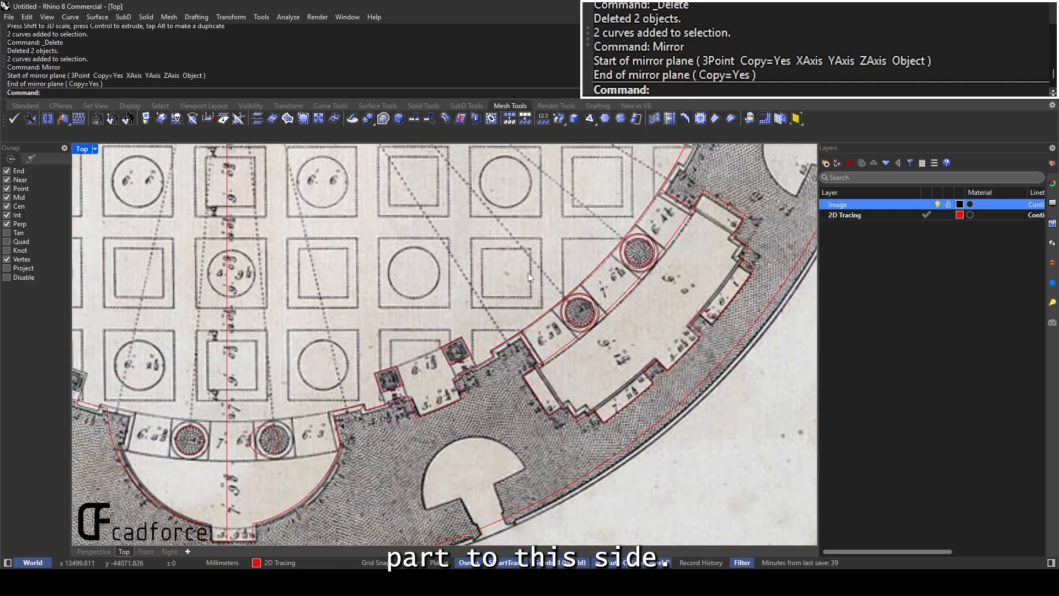
pyautogui.scroll(4, 354, 378)
pyautogui.moveTo(283, 463); pyautogui.dragTo(589, 280)
pyautogui.scroll(-4, 508, 308)
pyautogui.press('Escape')
pyautogui.scroll(2, 533, 346)
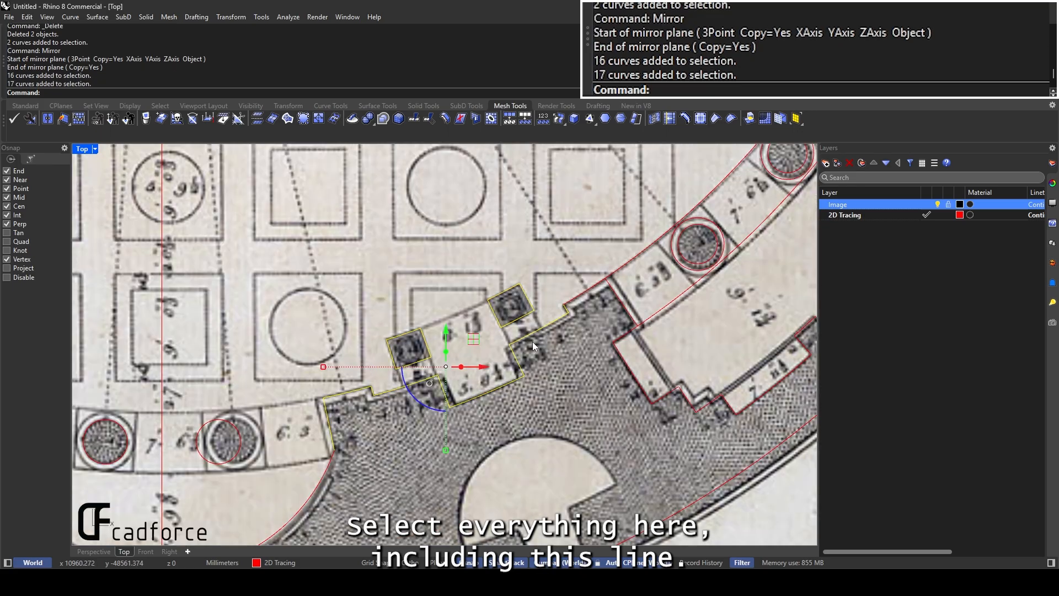
pyautogui.keyDown('shift'); pyautogui.click(577, 297); pyautogui.keyUp('shift')
pyautogui.scroll(6, 564, 302)
pyautogui.scroll(-8, 564, 301)
pyautogui.press('Escape')
pyautogui.moveTo(623, 274); pyautogui.dragTo(527, 342, button='right')
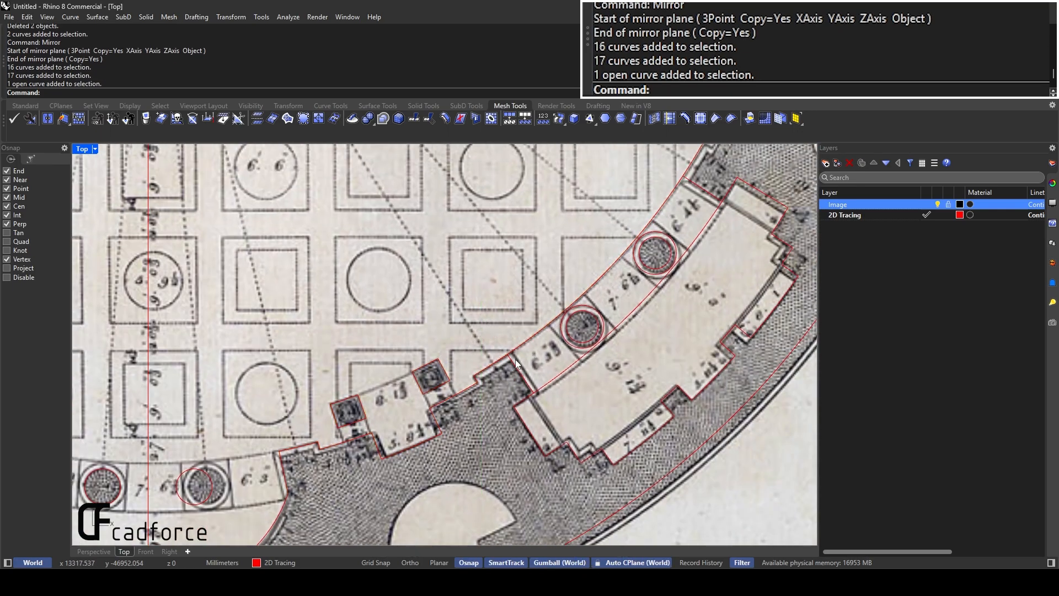
# Delete the duplicate line lying on the rectangular niche's lower side wall, keeping one copy
pyautogui.scroll(6, 530, 339)
pyautogui.click(534, 330)
pyautogui.press('Escape')
pyautogui.click(528, 332)
pyautogui.press('Escape')
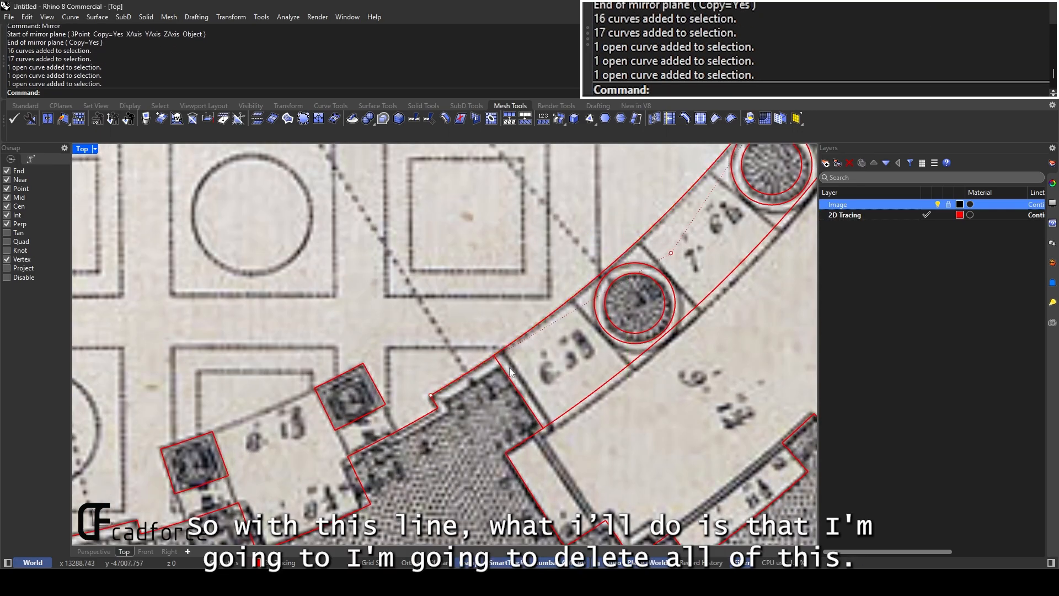
pyautogui.click(508, 370)
pyautogui.press('Escape')
pyautogui.click(512, 376)
pyautogui.click(538, 415)
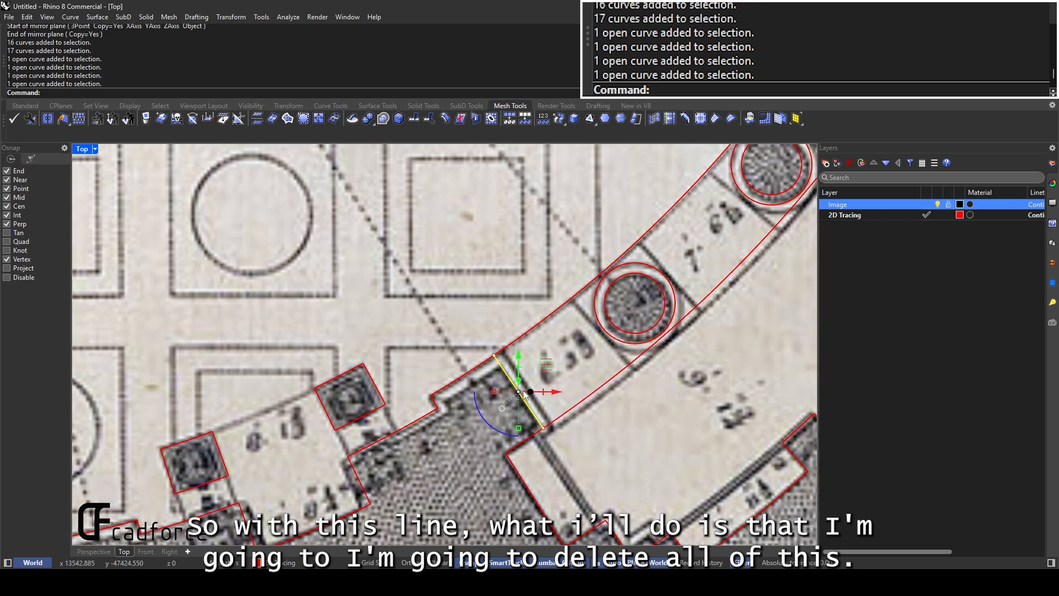
pyautogui.press('Delete')
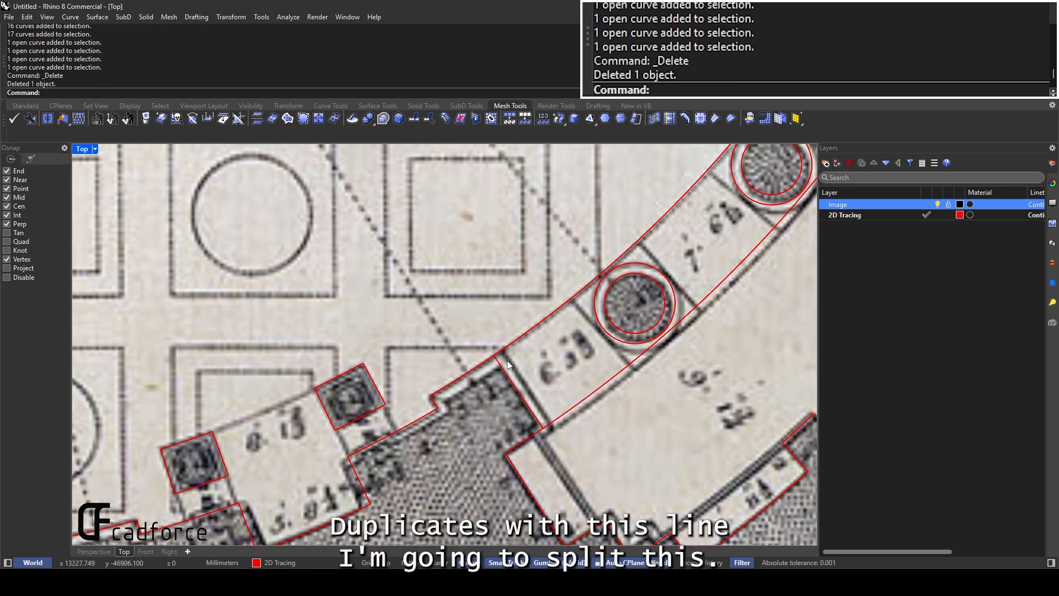
# Split the inner wall arc where it meets the rectangular niche's lower side wall, using that wall line as the cutting object
pyautogui.click(512, 347)
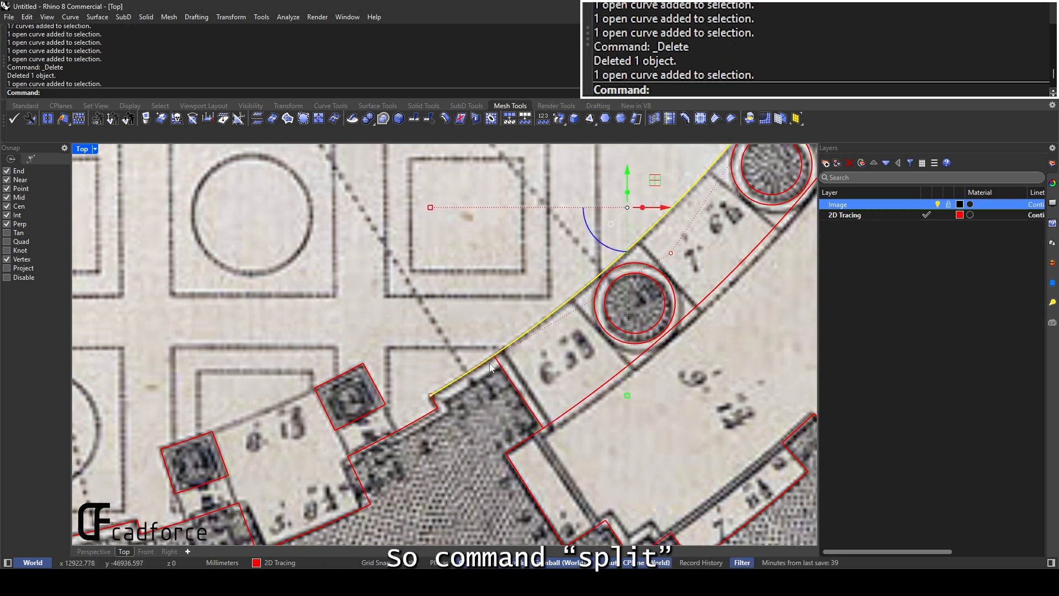
pyautogui.press('Return')
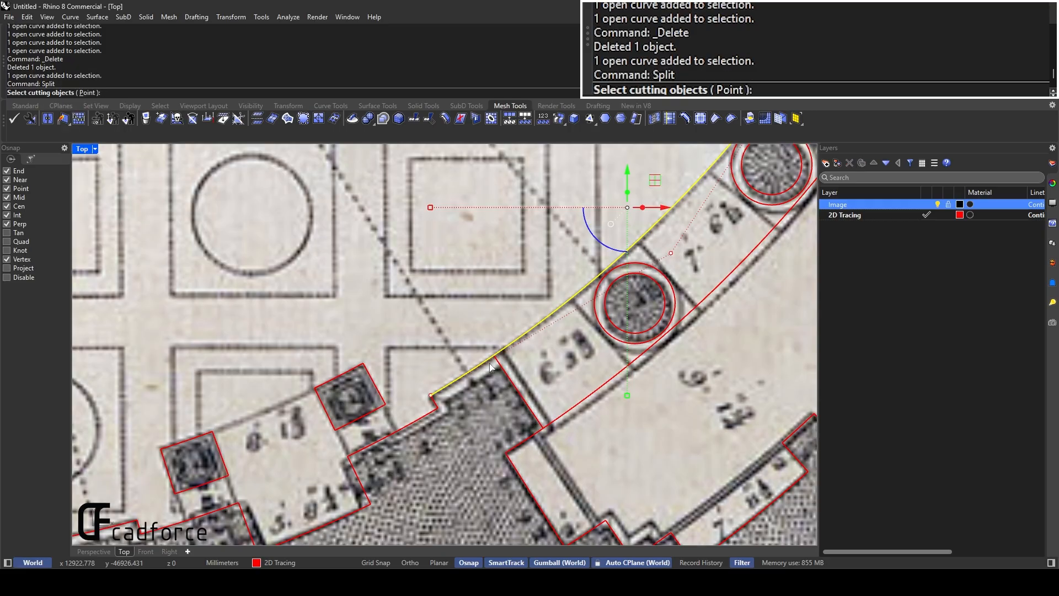
pyautogui.click(508, 373)
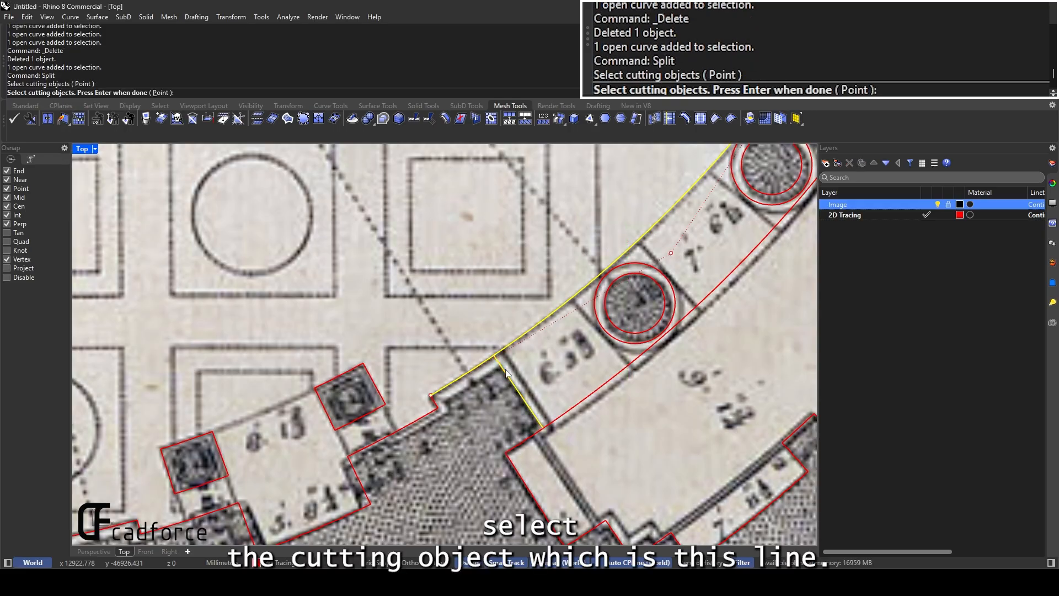
pyautogui.press('Return')
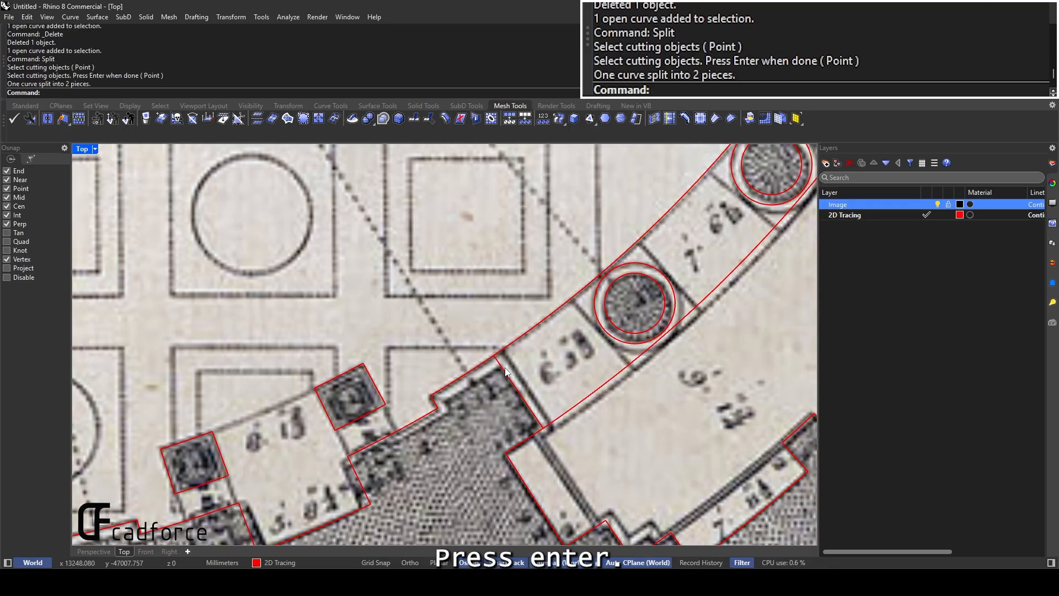
# Check the split inner wall arc by selecting its separate pieces beside the rectangular niche's lower side wall
pyautogui.click(512, 369)
pyautogui.scroll(3, 524, 379)
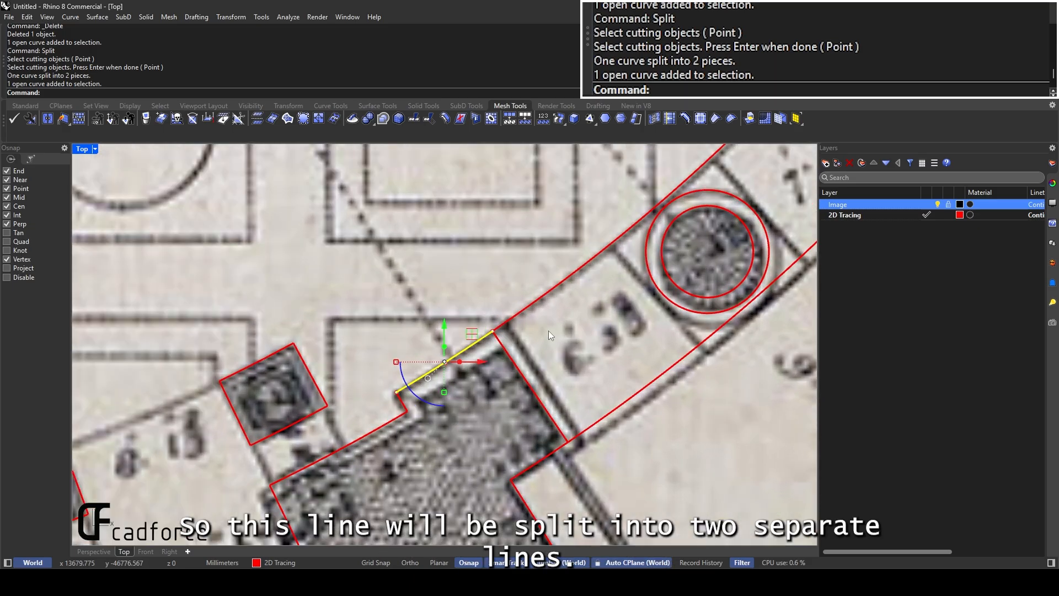
pyautogui.click(537, 307)
pyautogui.click(521, 315)
pyautogui.keyDown('shift'); pyautogui.click(481, 337); pyautogui.keyUp('shift')
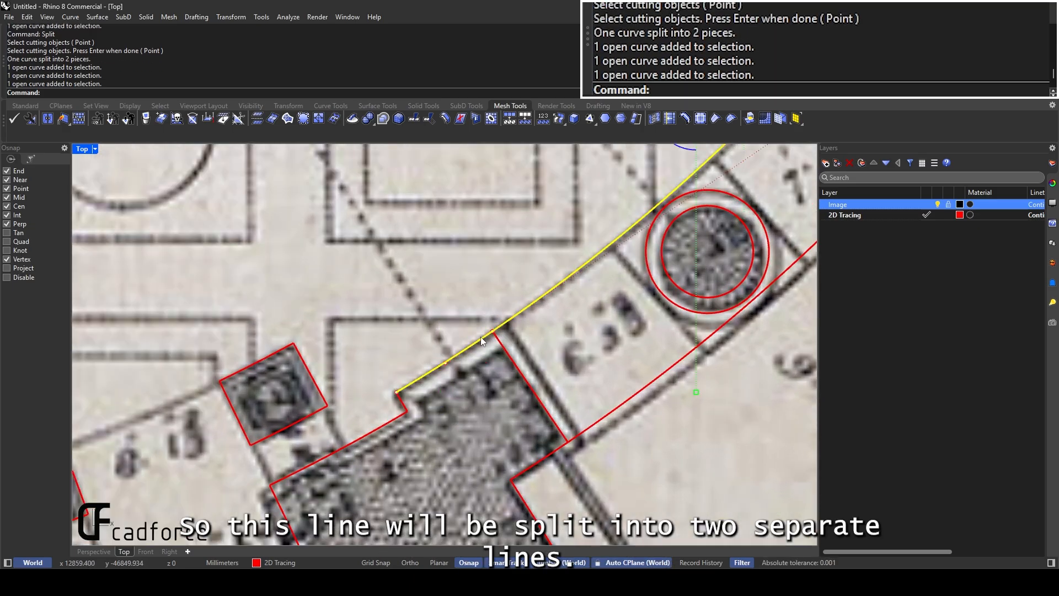
pyautogui.click(507, 348)
pyautogui.click(487, 336)
pyautogui.scroll(-6, 563, 333)
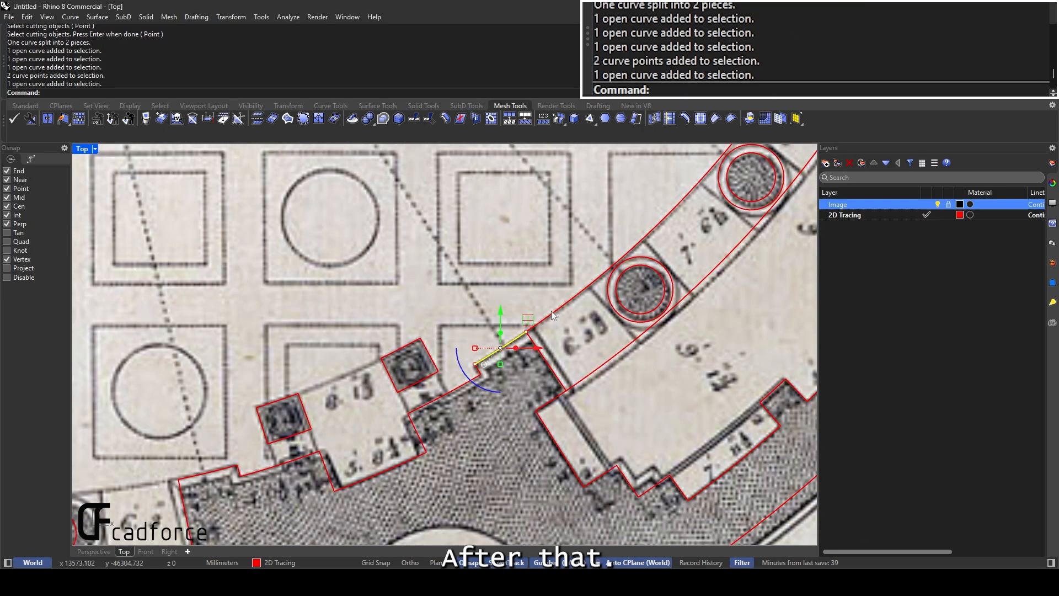
pyautogui.click(552, 312)
pyautogui.click(560, 337)
# Select the small niche's connected wall outline, from the rectangular niche's lower side wall to the corner beside the lower semicircular niche
pyautogui.moveTo(508, 357); pyautogui.dragTo(532, 307, button='right')
pyautogui.click(530, 295)
pyautogui.keyDown('shift'); pyautogui.click(563, 302); pyautogui.keyUp('shift')
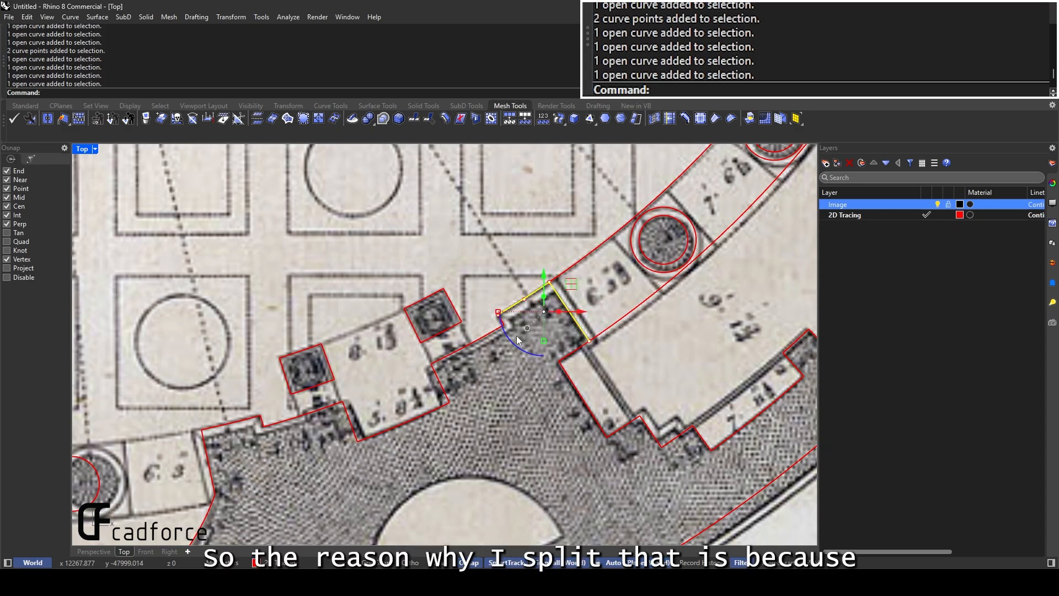
pyautogui.scroll(4, 503, 324)
pyautogui.scroll(3, 503, 328)
pyautogui.keyDown('shift'); pyautogui.click(500, 320); pyautogui.keyUp('shift')
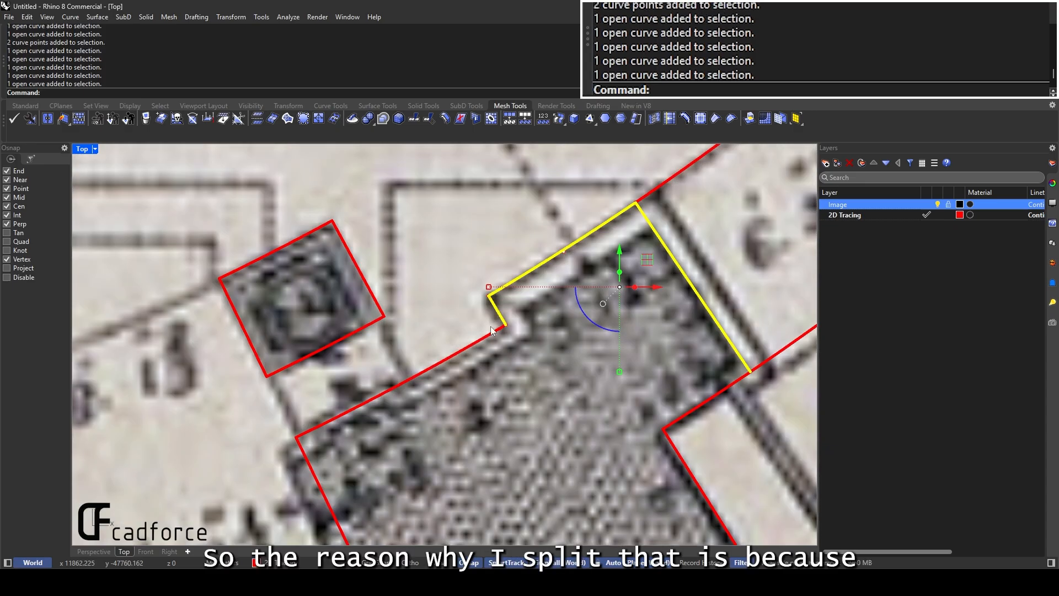
pyautogui.keyDown('shift'); pyautogui.click(494, 331); pyautogui.keyUp('shift')
pyautogui.scroll(-4, 494, 331)
pyautogui.keyDown('shift'); pyautogui.click(478, 346); pyautogui.keyUp('shift')
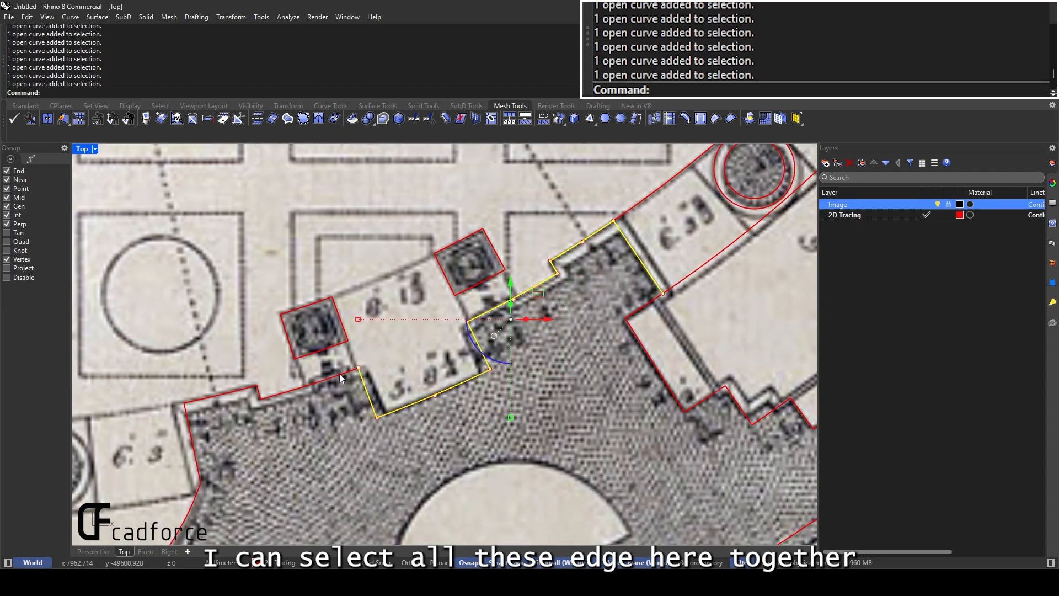
pyautogui.keyDown('shift'); pyautogui.click(258, 388); pyautogui.keyUp('shift')
pyautogui.scroll(-4, 261, 390)
pyautogui.scroll(4, 279, 396)
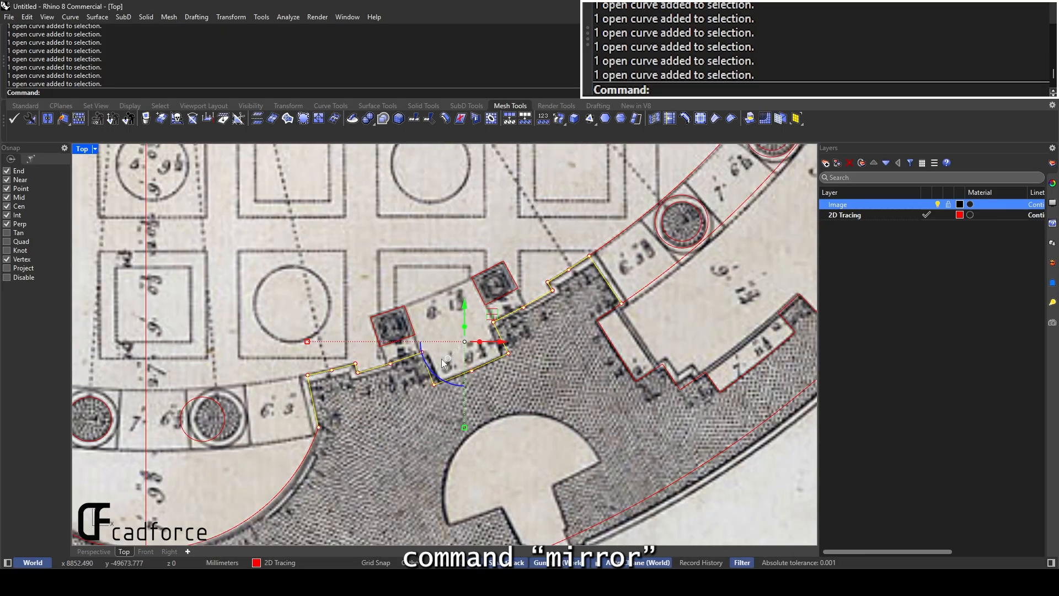
pyautogui.write('Mirror')
pyautogui.press('Return')
pyautogui.scroll(-4, 441, 358)
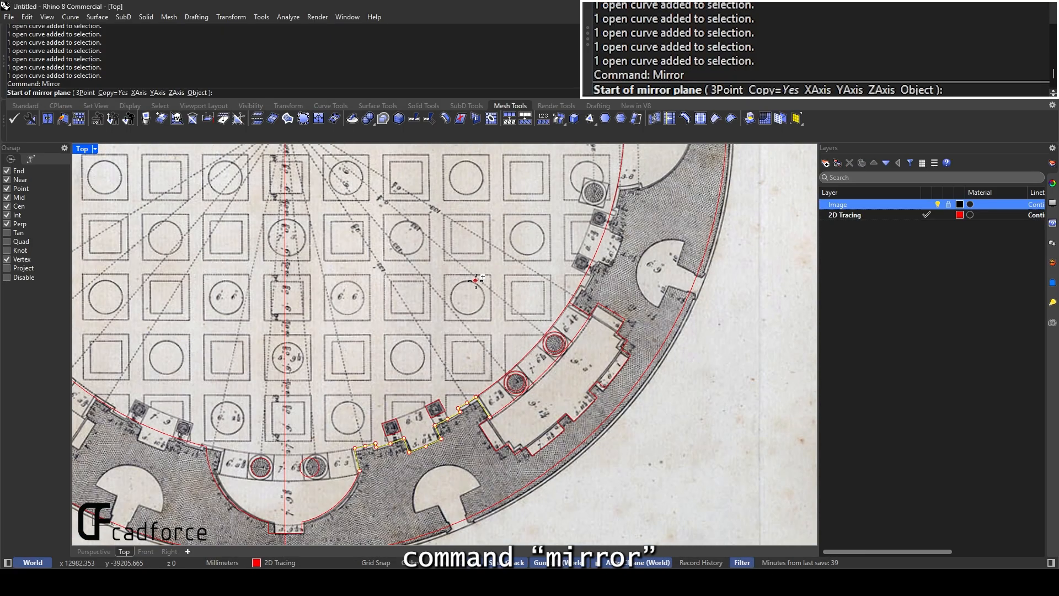
pyautogui.moveTo(478, 284); pyautogui.dragTo(494, 323, button='right')
pyautogui.press('Escape')
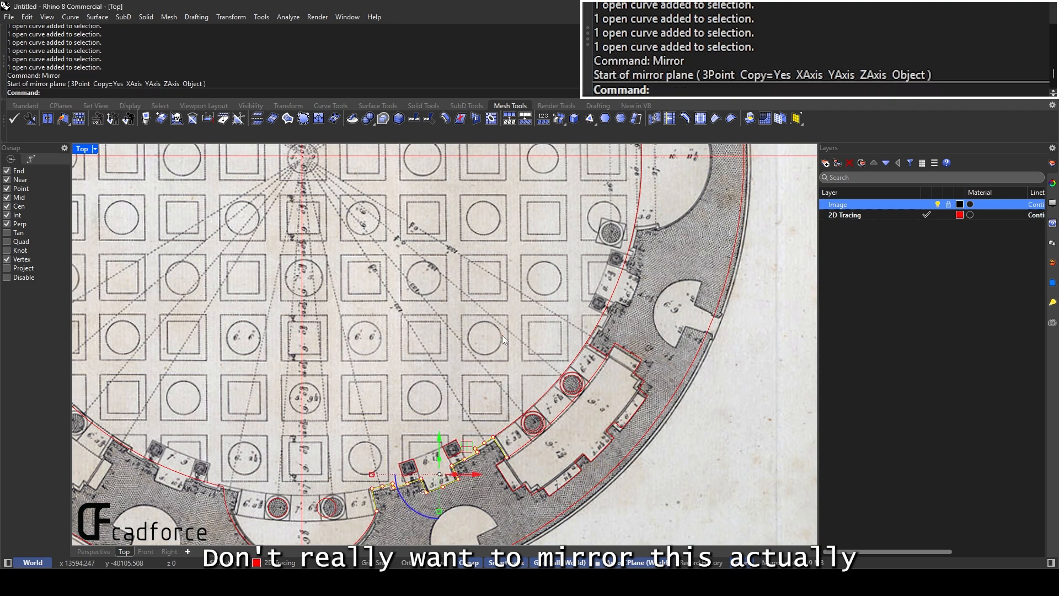
# Rotate a copy of the niche outline about the rotunda's centre, from its semicircular-niche corner to the rectangular niche's upper wall corner, with Copy=Yes
pyautogui.write('Rotate')
pyautogui.press('Return')
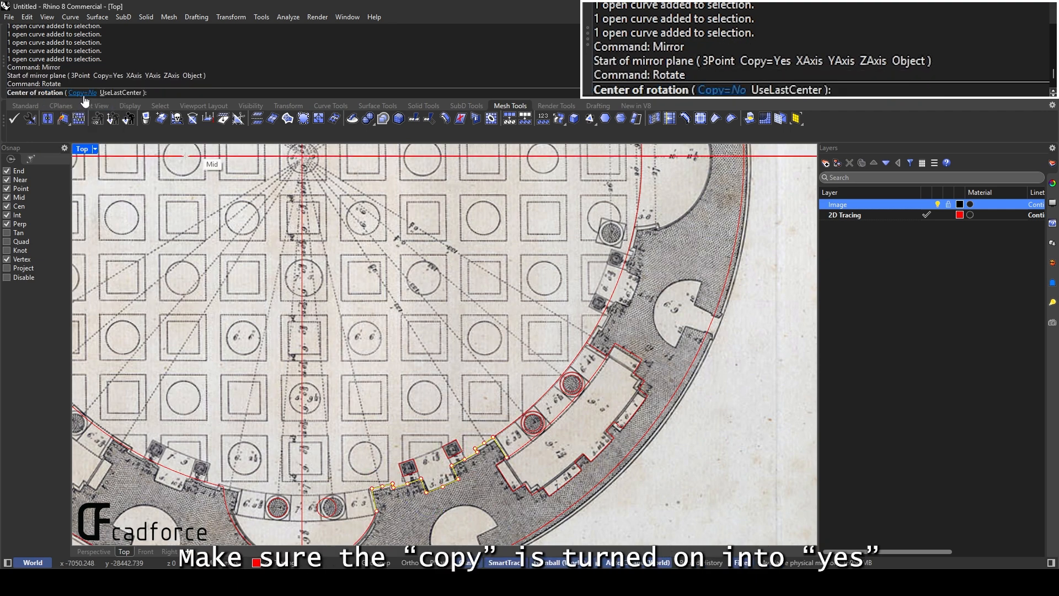
pyautogui.click(83, 93)
pyautogui.click(301, 149)
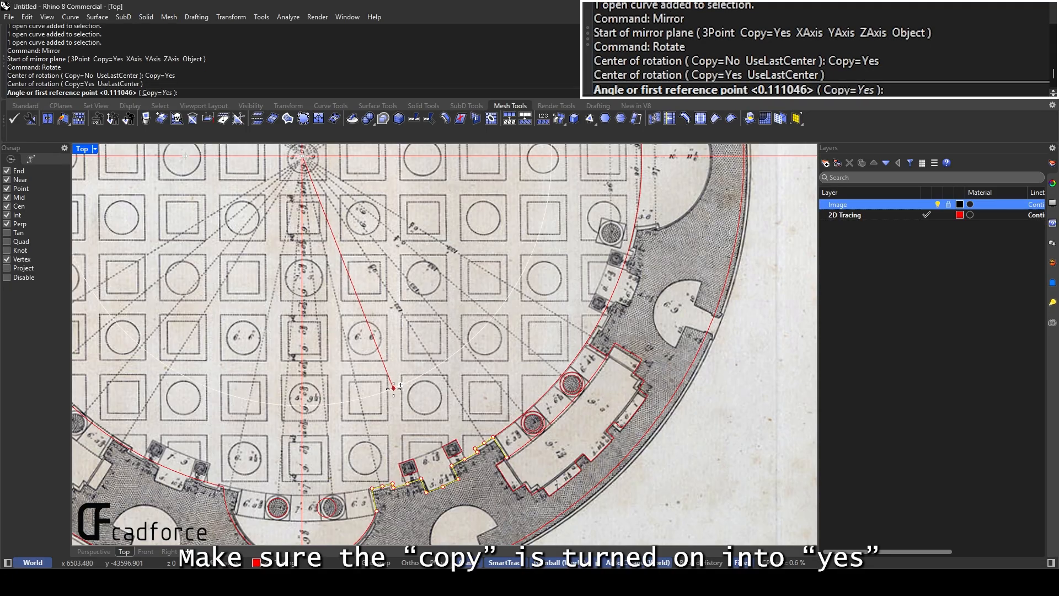
pyautogui.scroll(5, 380, 491)
pyautogui.click(348, 475)
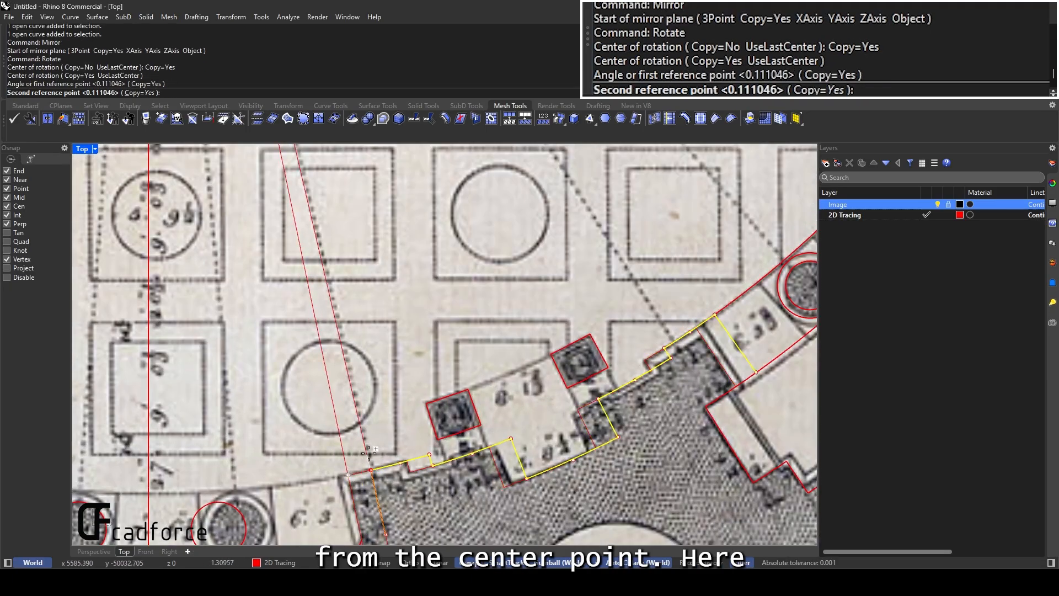
pyautogui.scroll(-8, 398, 395)
pyautogui.moveTo(516, 335); pyautogui.dragTo(483, 381, button='right')
pyautogui.scroll(6, 629, 295)
pyautogui.scroll(-4, 651, 302)
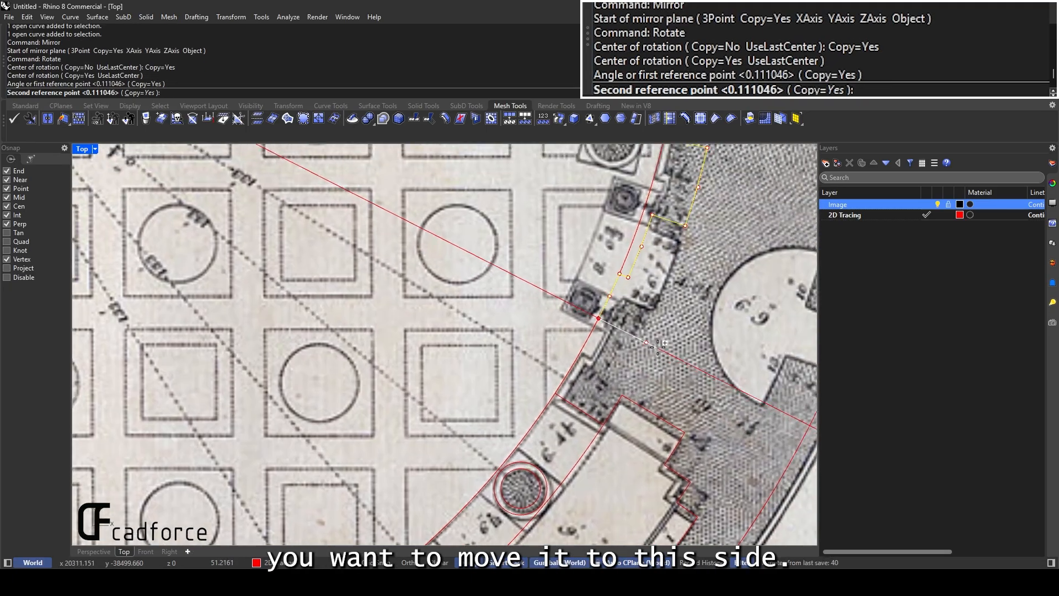
pyautogui.scroll(2, 660, 444)
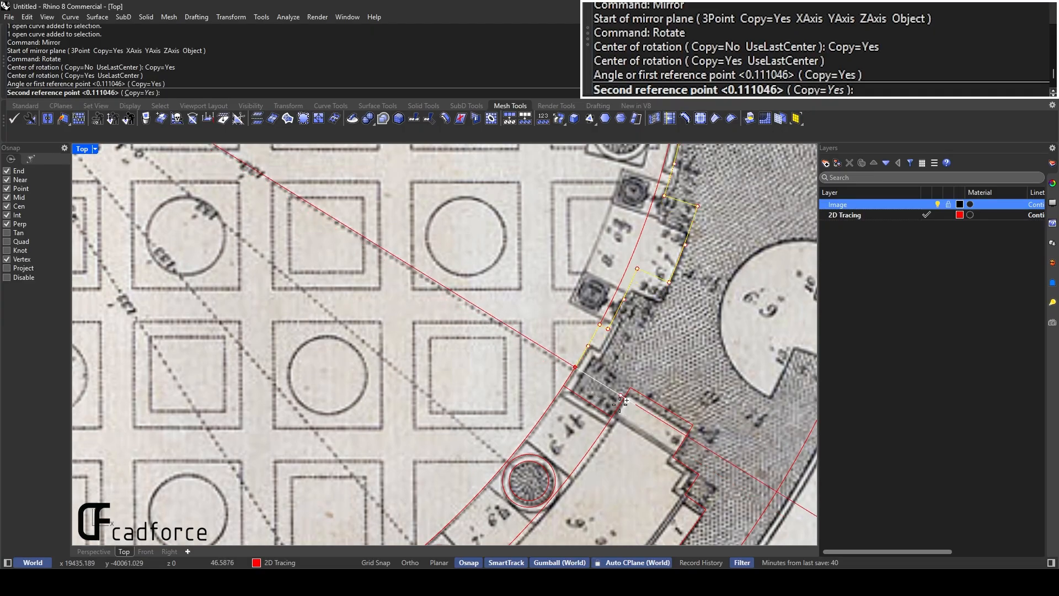
pyautogui.click(588, 401)
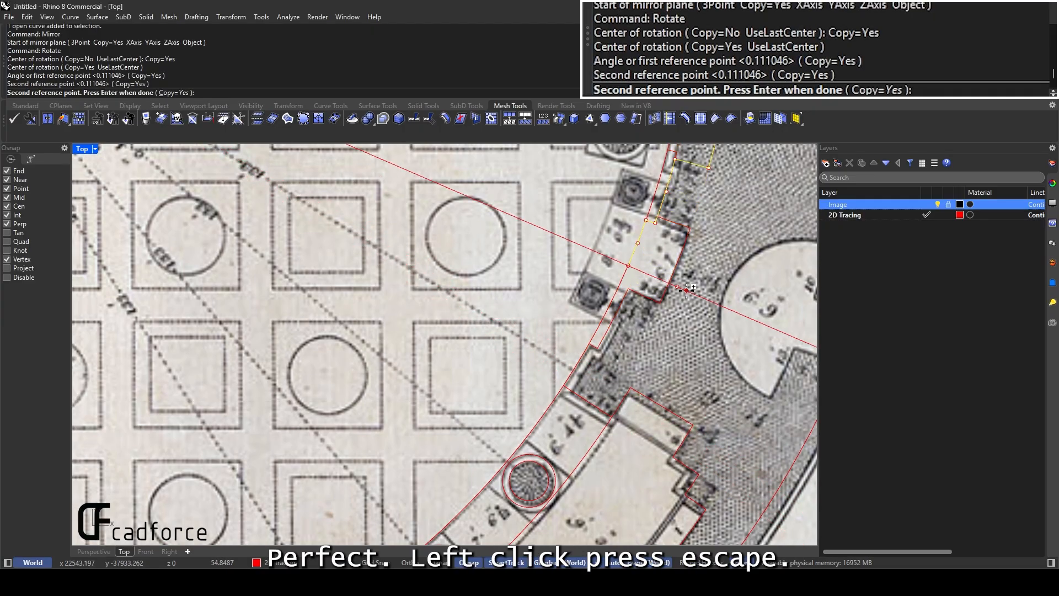
pyautogui.press('Escape')
# Hide the Image layer, trim away the inner wall arc crossing the copied niche outline, and show the image again
pyautogui.moveTo(684, 273); pyautogui.dragTo(644, 328, button='right')
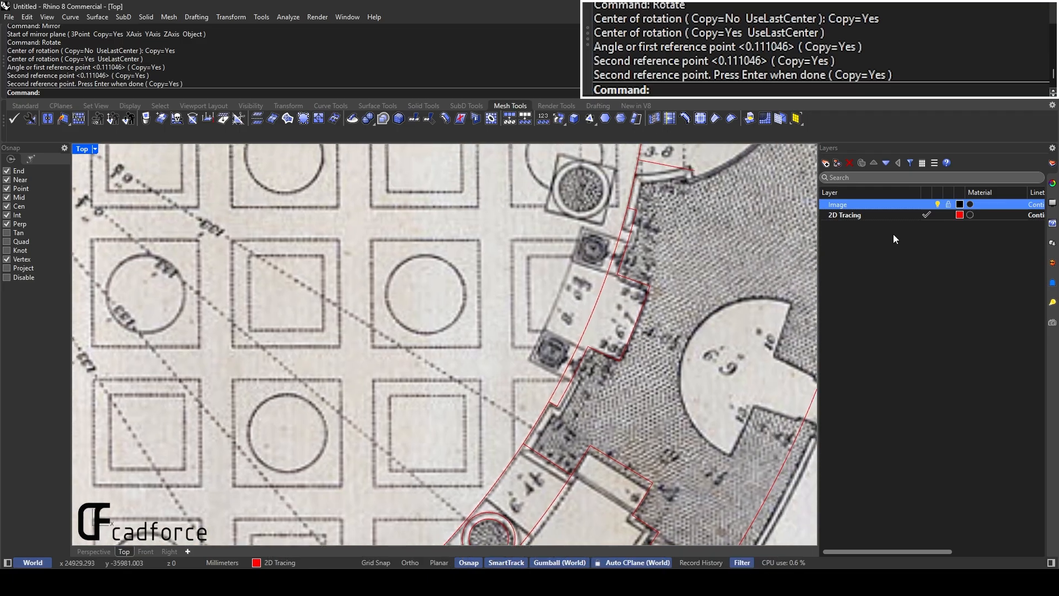
pyautogui.click(938, 204)
pyautogui.scroll(-3, 621, 277)
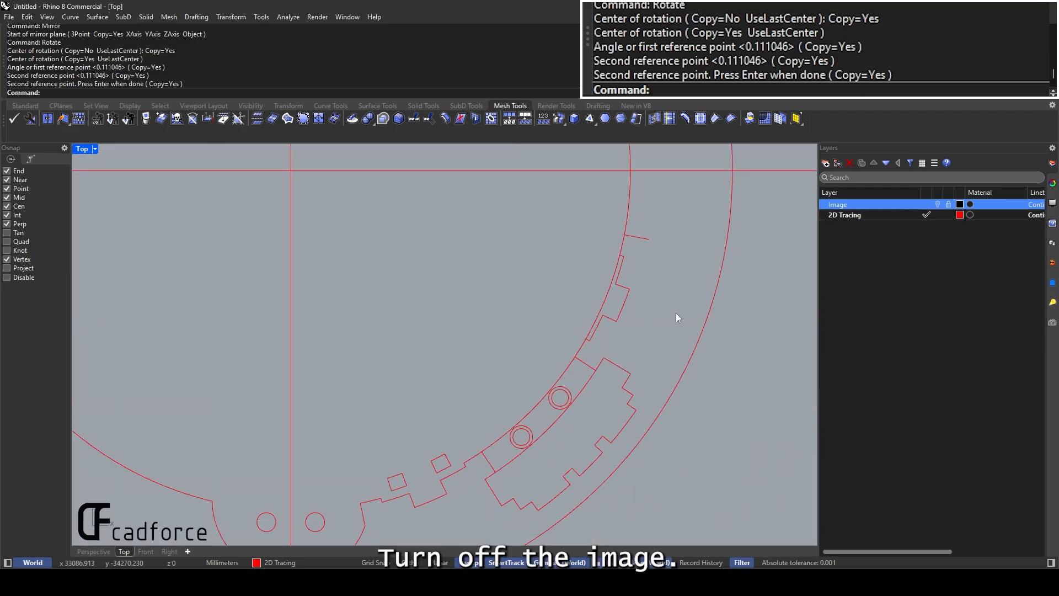
pyautogui.scroll(3, 614, 298)
pyautogui.scroll(-4, 610, 344)
pyautogui.moveTo(716, 430); pyautogui.dragTo(578, 342)
pyautogui.write('trim')
pyautogui.press('Return')
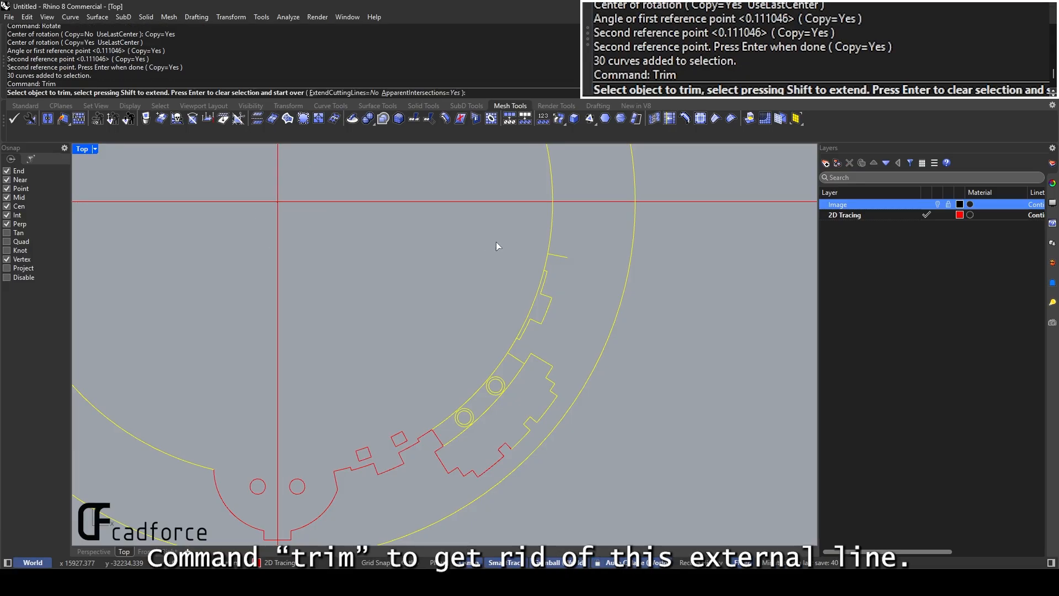
pyautogui.scroll(5, 567, 353)
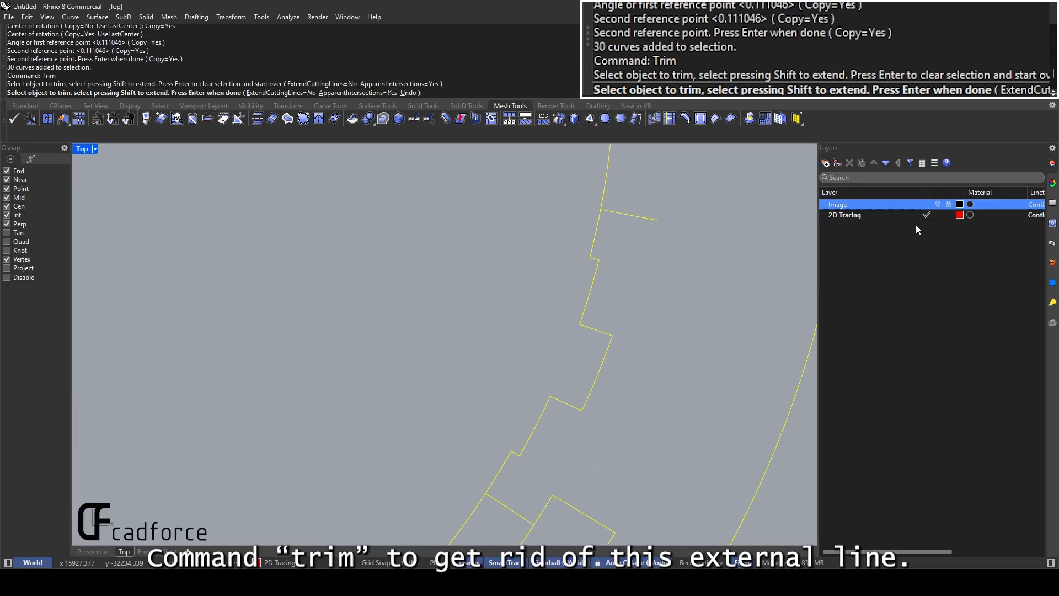
pyautogui.click(938, 205)
pyautogui.press('Escape')
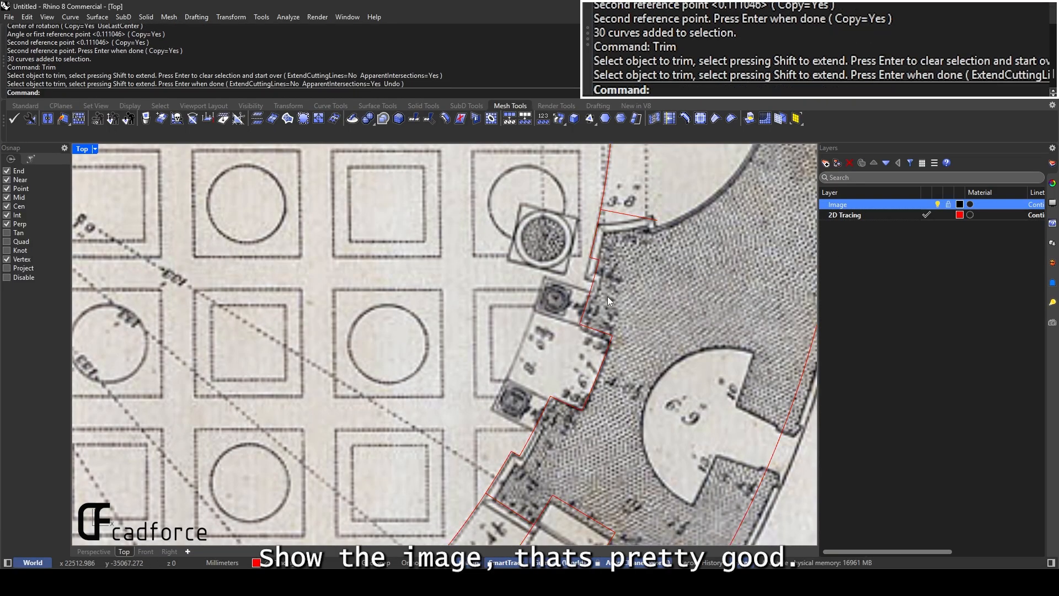
# Rotate a copy of both square columns about the rotunda's centre, from the original niche's stepped wall corner to the matching corner of the copied niche
pyautogui.scroll(-8, 601, 307)
pyautogui.scroll(6, 478, 373)
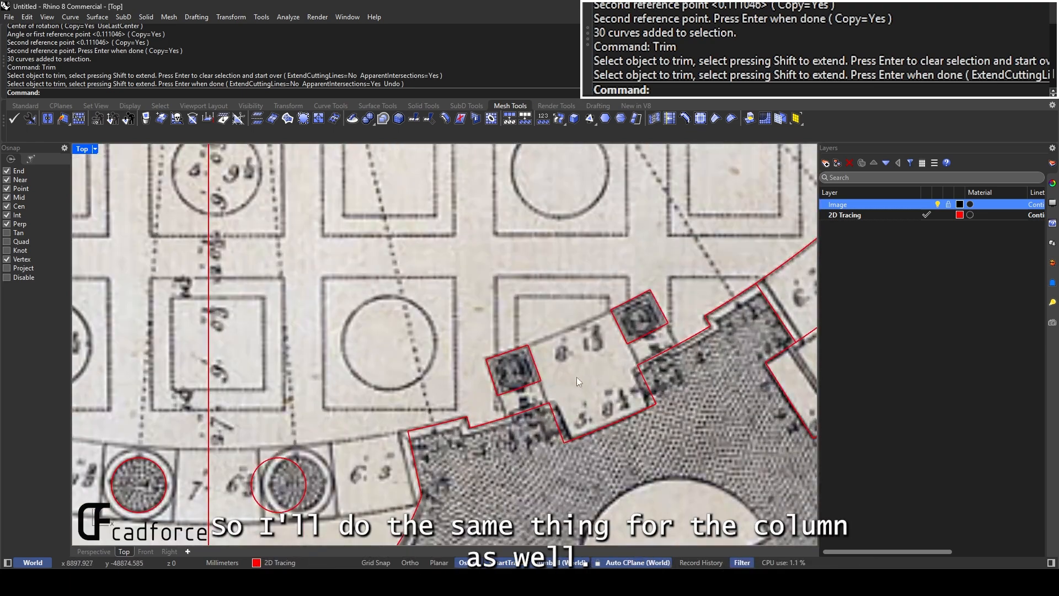
pyautogui.moveTo(578, 380); pyautogui.dragTo(529, 335)
pyautogui.keyDown('shift'); pyautogui.moveTo(670, 337); pyautogui.dragTo(617, 270); pyautogui.keyUp('shift')
pyautogui.moveTo(618, 264); pyautogui.dragTo(548, 335, button='right')
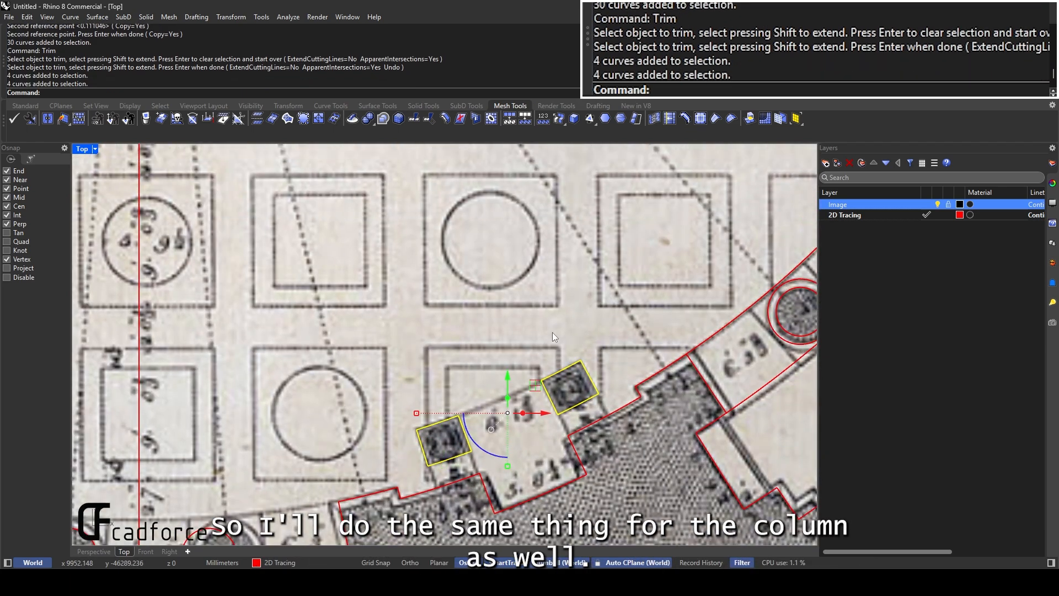
pyautogui.write('Mirror')
pyautogui.press('Return')
pyautogui.write('Rotate')
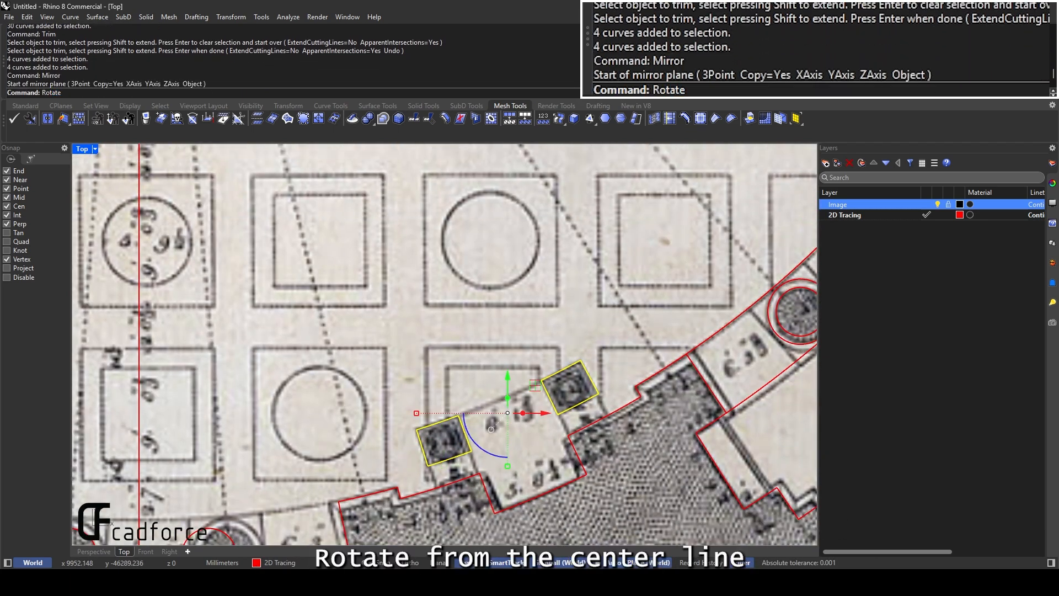
pyautogui.press('Return')
pyautogui.scroll(-5, 417, 431)
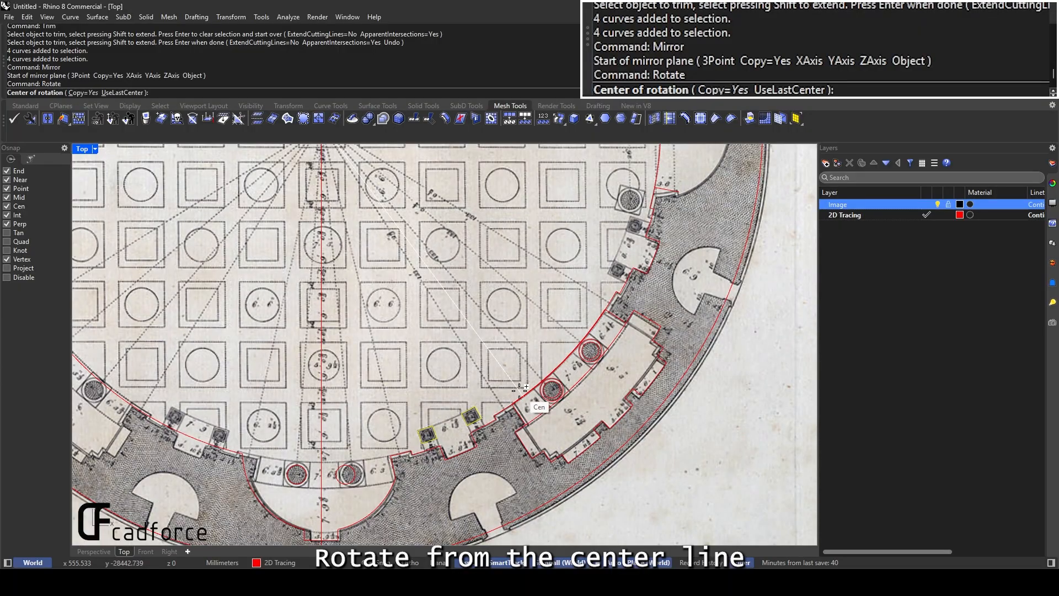
pyautogui.click(519, 389)
pyautogui.scroll(4, 418, 474)
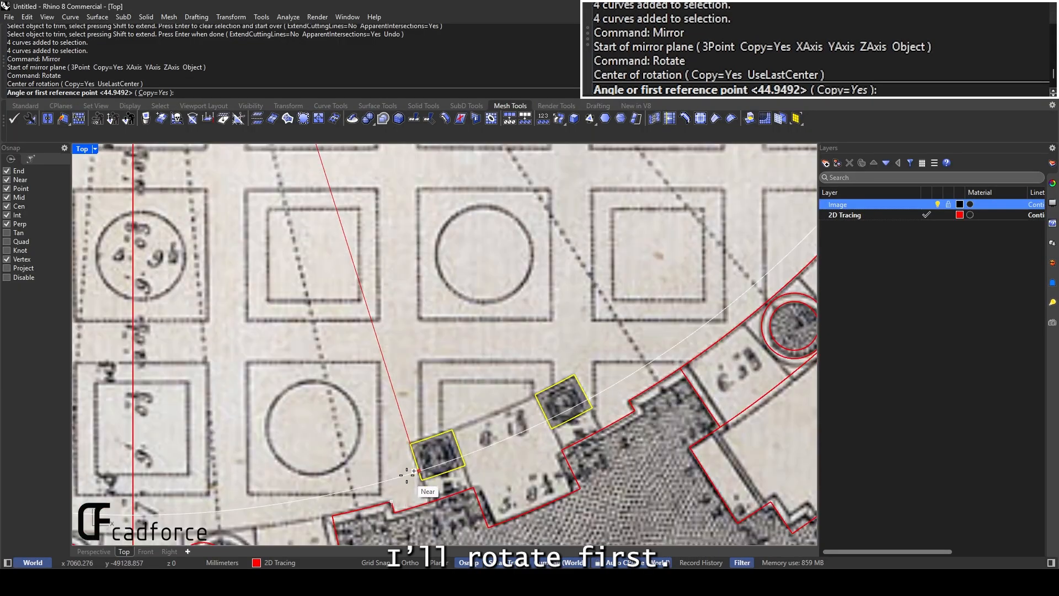
pyautogui.scroll(-2, 414, 471)
pyautogui.scroll(4, 392, 425)
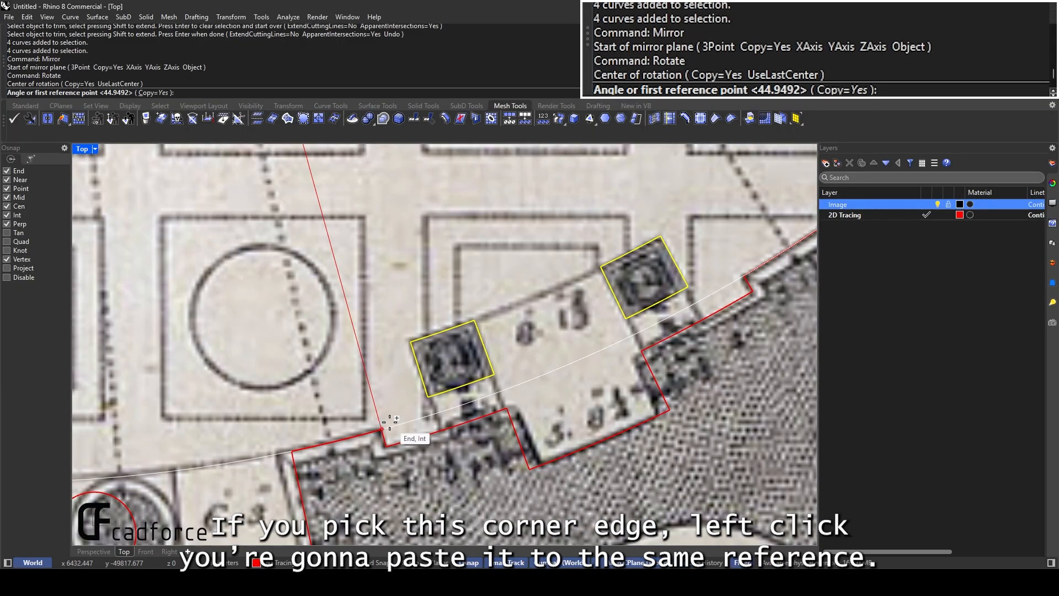
pyautogui.click(385, 425)
pyautogui.scroll(-4, 385, 425)
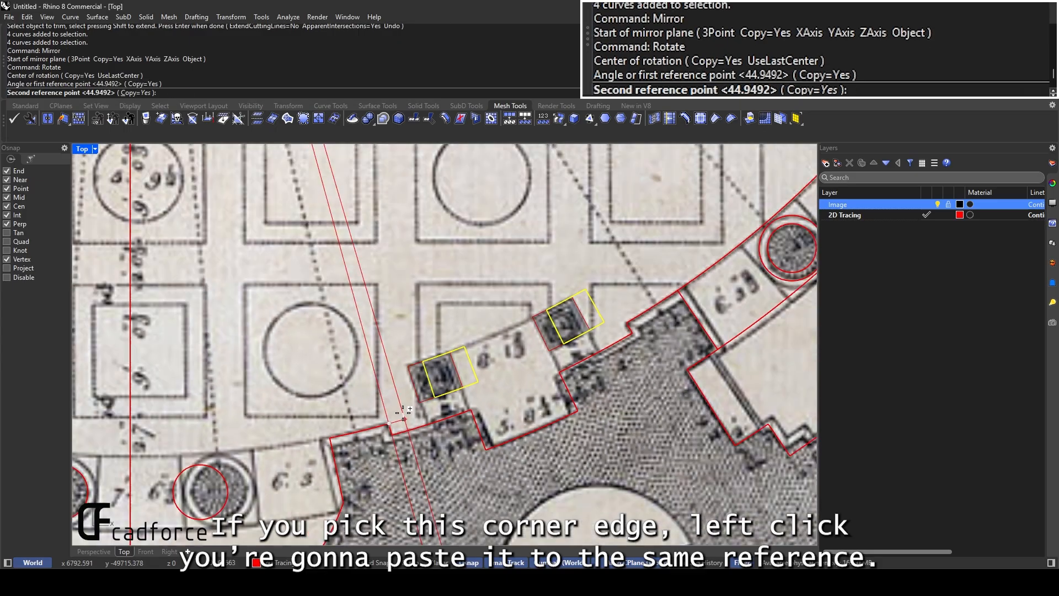
pyautogui.scroll(5, 513, 362)
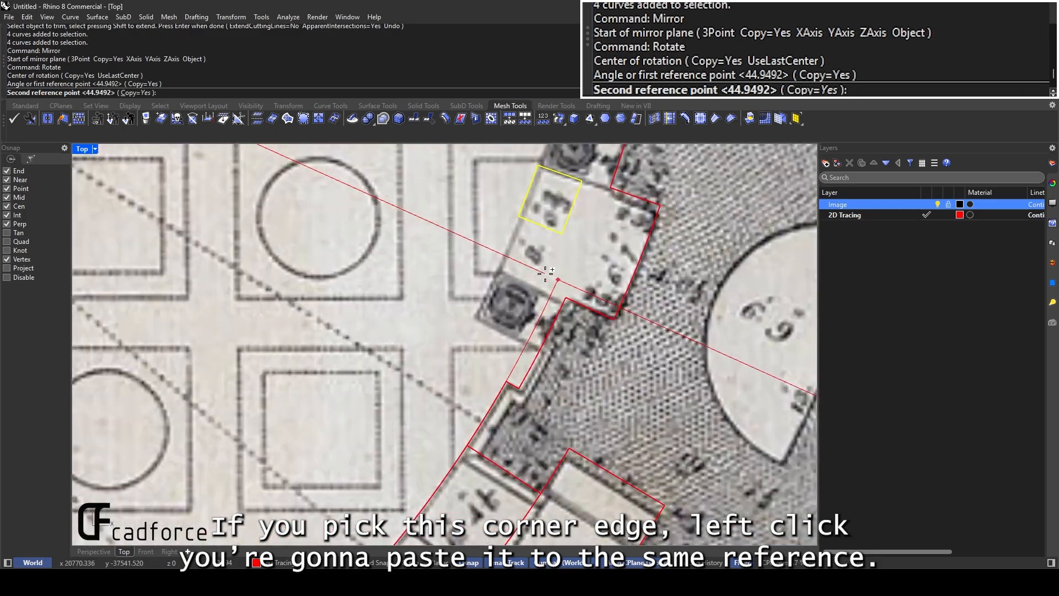
pyautogui.click(508, 379)
pyautogui.scroll(-3, 512, 380)
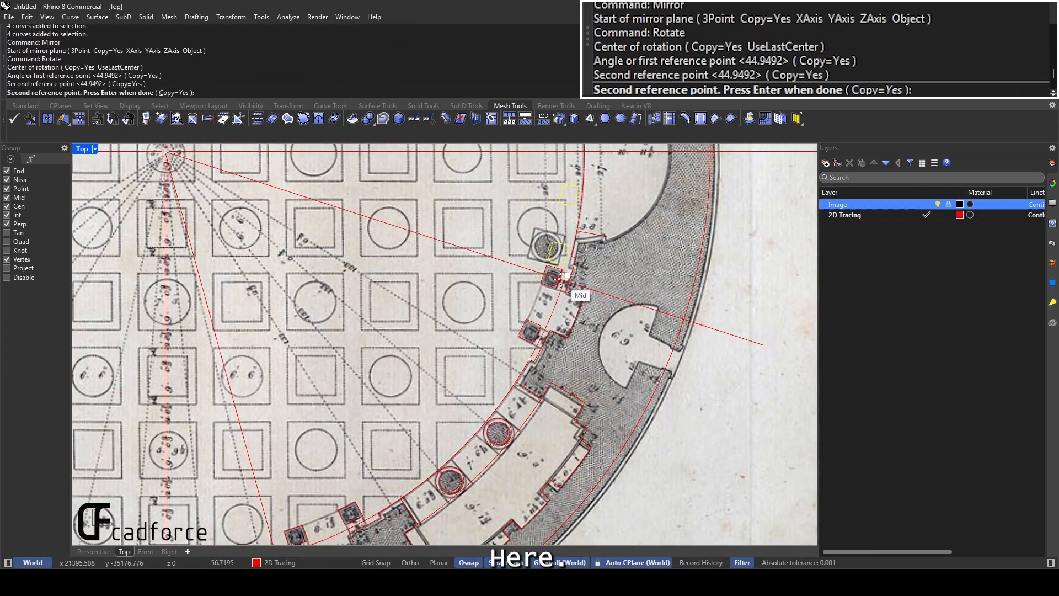
pyautogui.press('Return')
# Delete the short line at the lower end of the right-hand semicircular niche, beside the copied niche outline
pyautogui.scroll(-3, 498, 269)
pyautogui.scroll(5, 442, 395)
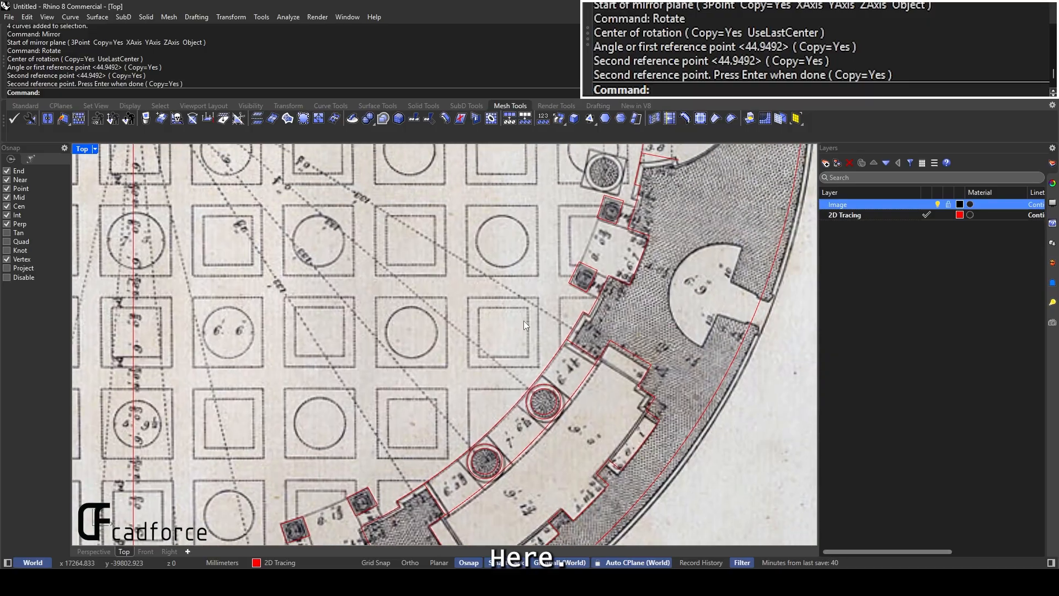
pyautogui.moveTo(634, 205); pyautogui.dragTo(607, 345, button='right')
pyautogui.scroll(4, 602, 354)
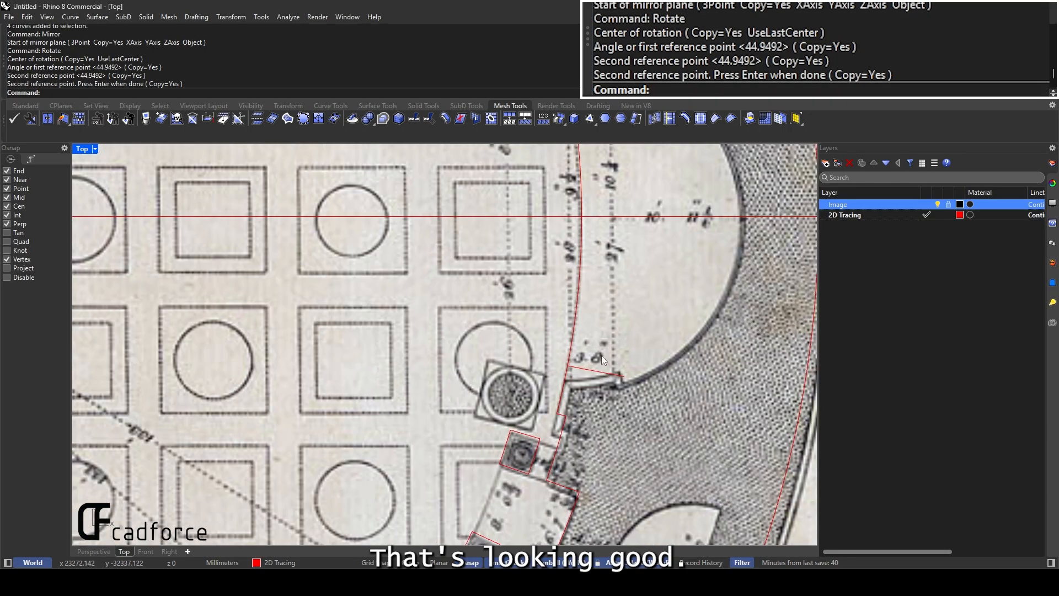
pyautogui.moveTo(598, 381); pyautogui.dragTo(575, 399, button='right')
pyautogui.click(572, 389)
pyautogui.click(568, 387)
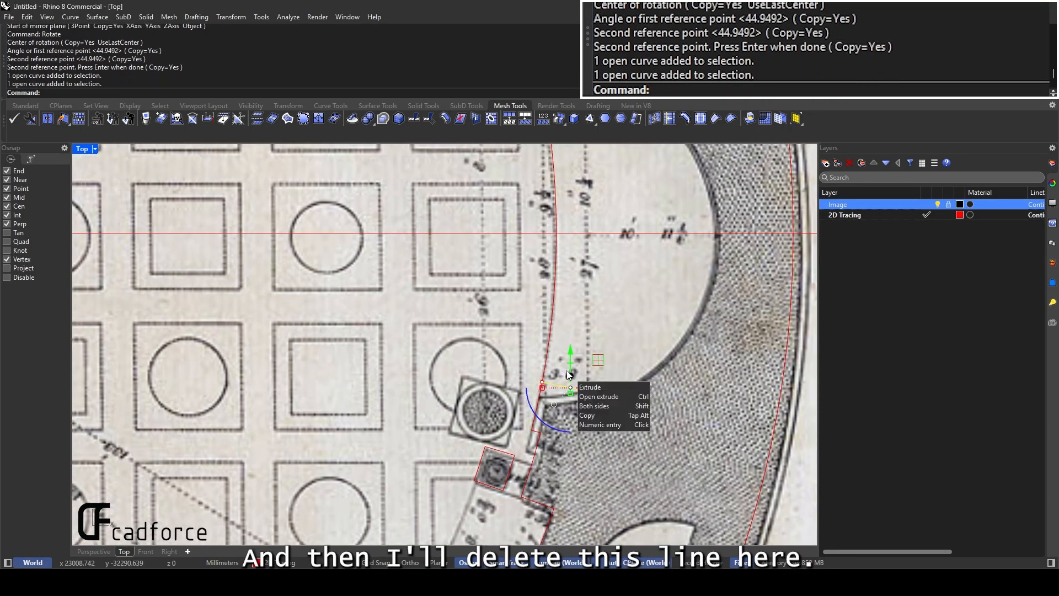
pyautogui.press('Delete')
# Draw a circle centred where the inner wall arc meets the horizontal centre line, with its radius reaching the semicircular niche's back wall
pyautogui.scroll(-3, 584, 276)
pyautogui.scroll(2, 594, 257)
pyautogui.moveTo(594, 258); pyautogui.dragTo(585, 343, button='right')
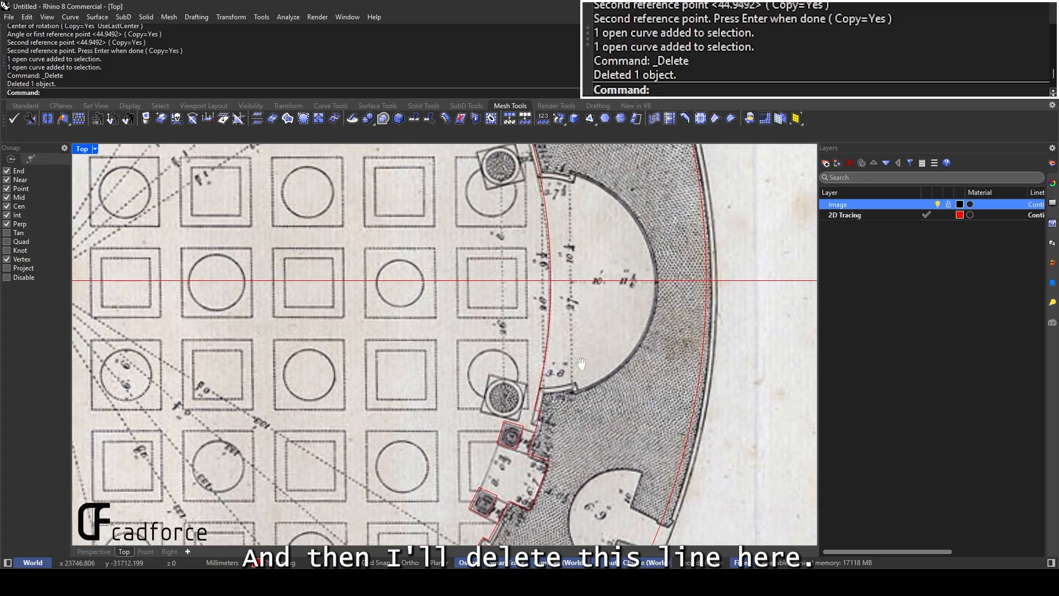
pyautogui.press('Return')
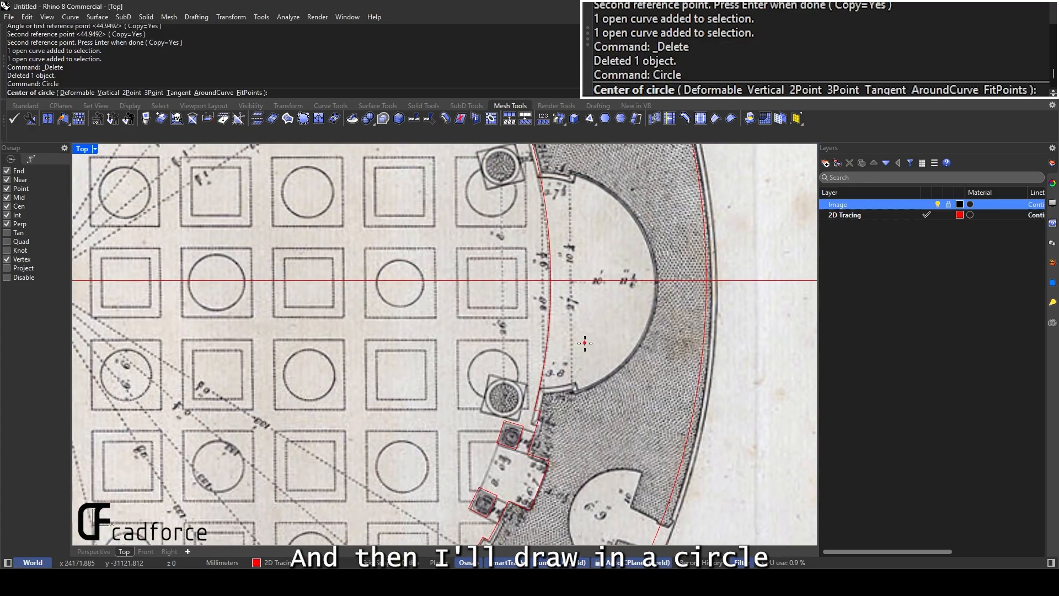
pyautogui.click(550, 281)
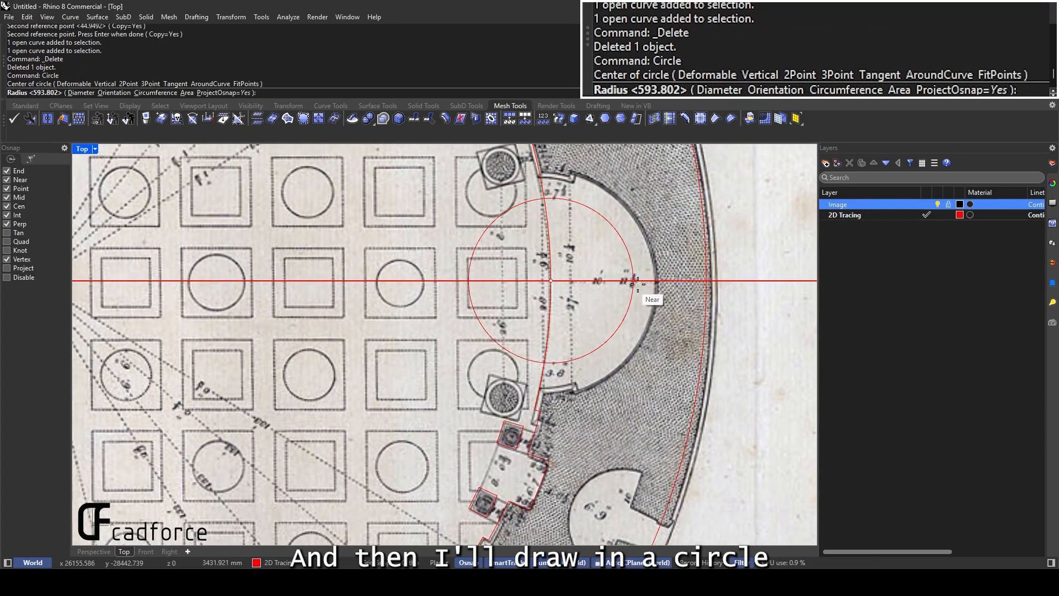
pyautogui.click(661, 286)
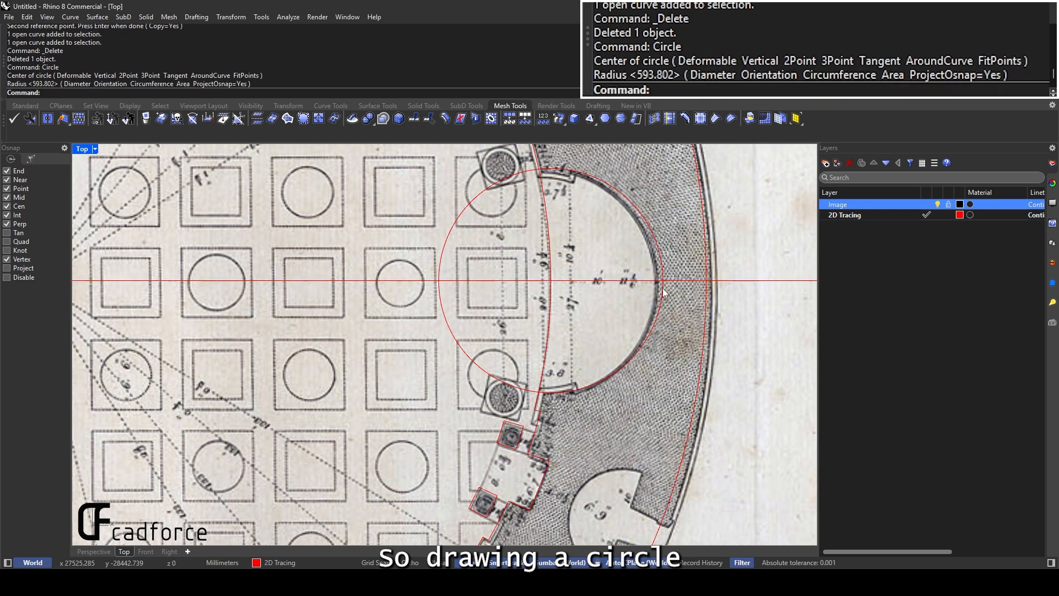
# Move the circle slightly along the horizontal centre line towards the rotunda's centre to match the niche wall in the image
pyautogui.click(662, 282)
pyautogui.scroll(2, 639, 286)
pyautogui.moveTo(546, 279); pyautogui.dragTo(537, 279)
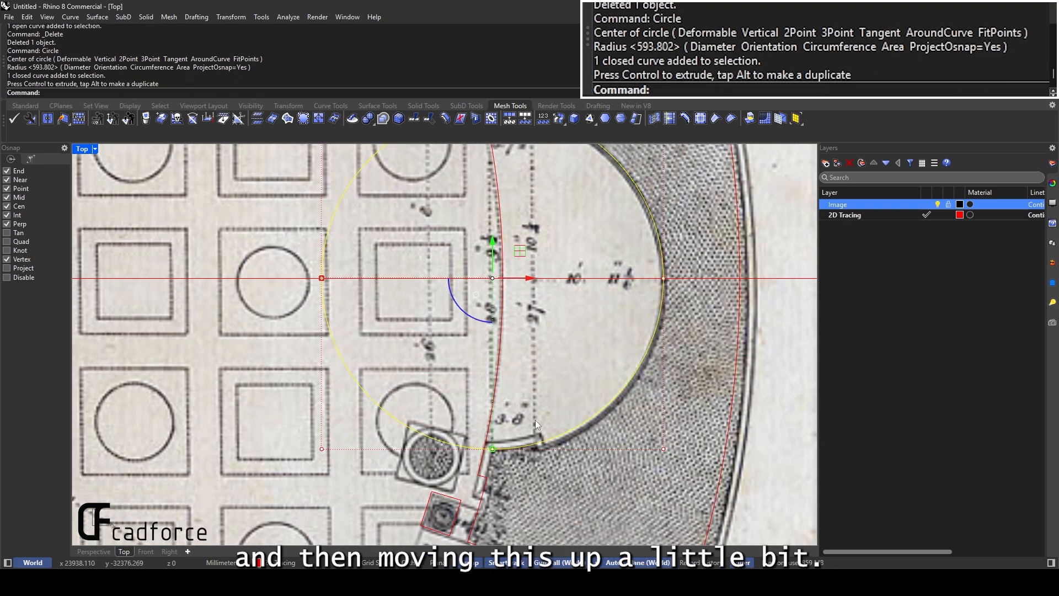
pyautogui.click(545, 342)
pyautogui.scroll(-3, 545, 342)
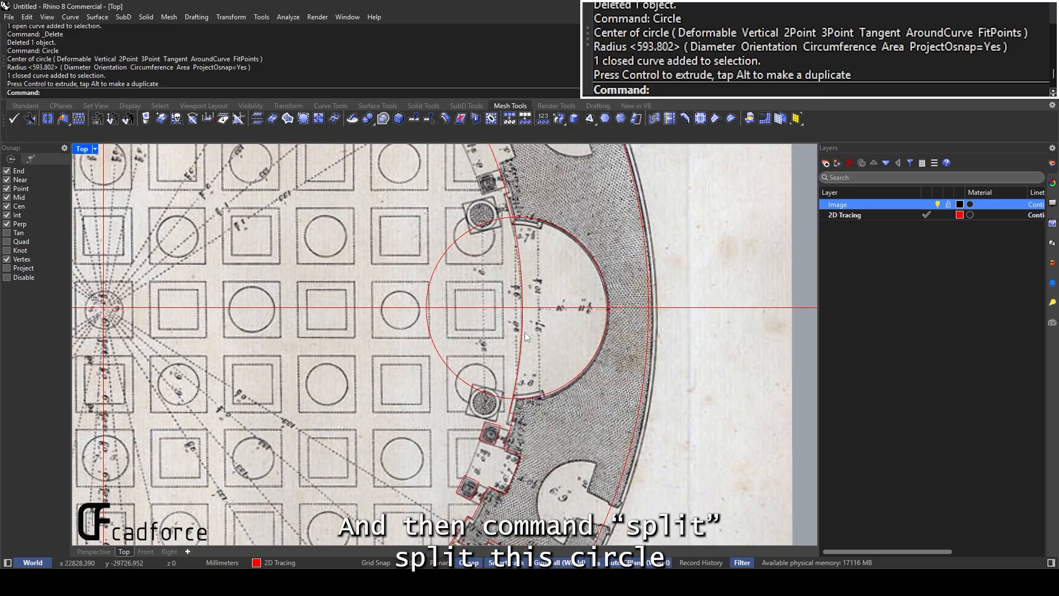
# Split the niche circle with the horizontal centre line and delete its upper half
pyautogui.write('Split')
pyautogui.press('Return')
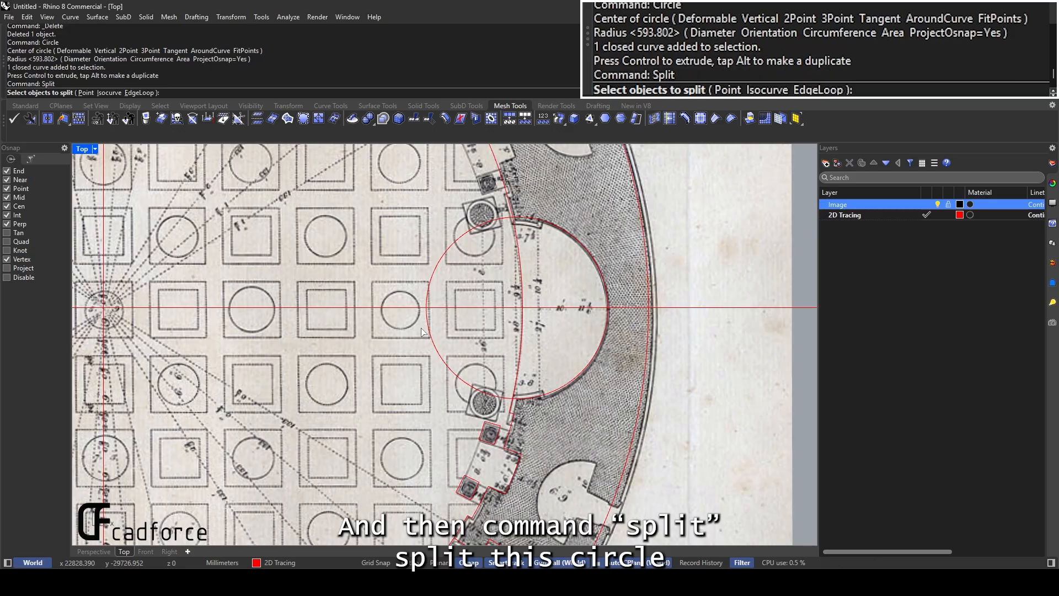
pyautogui.click(428, 332)
pyautogui.press('Return')
pyautogui.click(464, 308)
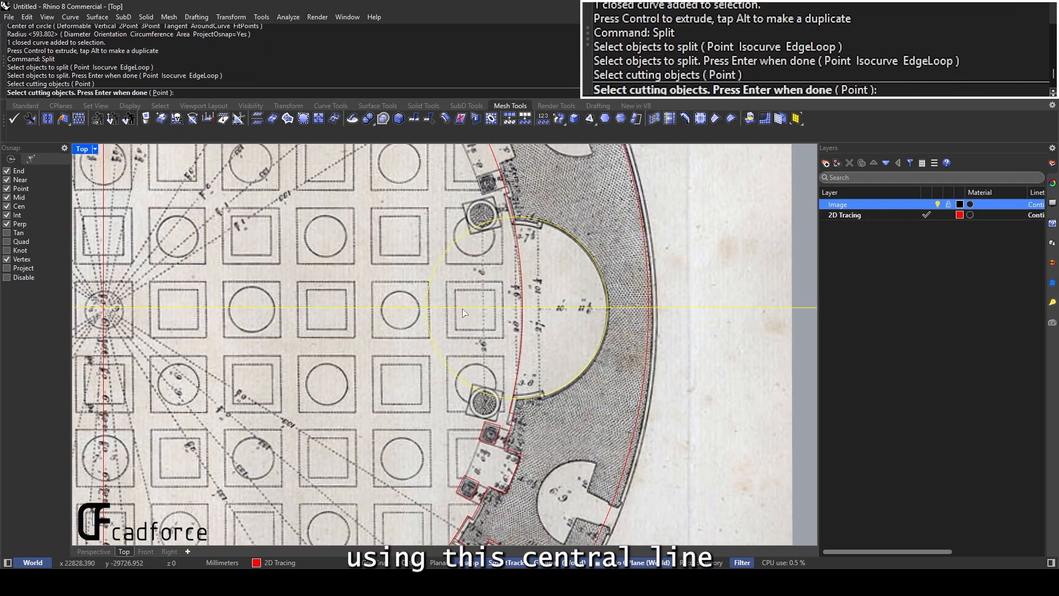
pyautogui.press('Return')
pyautogui.click(435, 276)
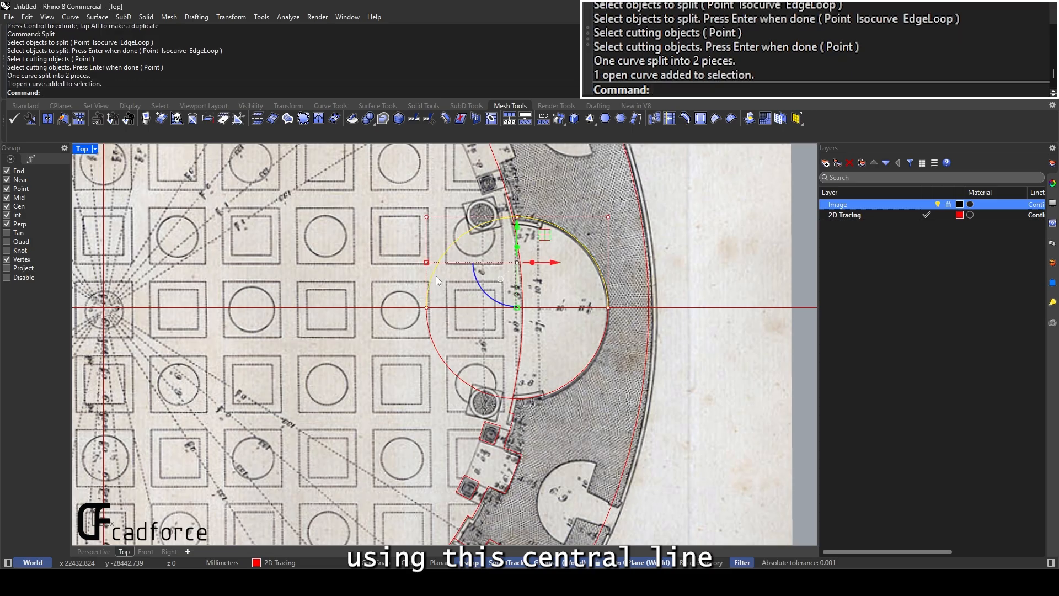
pyautogui.press('Delete')
# Hide the Image layer, then trim the half circle's part inside the rotunda and the inner wall arc crossing the niche opening
pyautogui.scroll(-6, 441, 324)
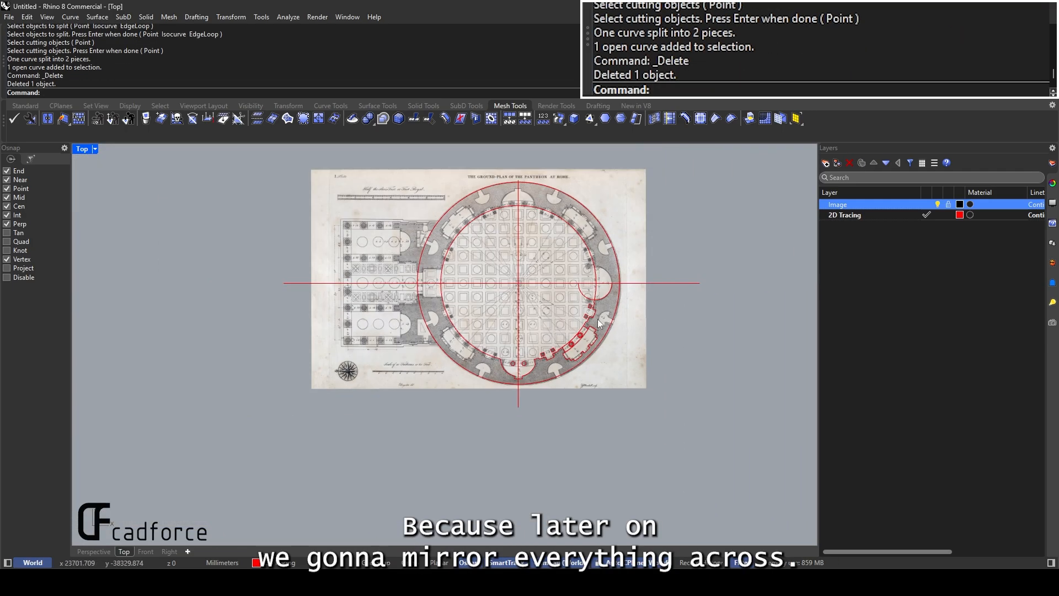
pyautogui.scroll(3, 598, 319)
pyautogui.click(938, 204)
pyautogui.scroll(3, 557, 277)
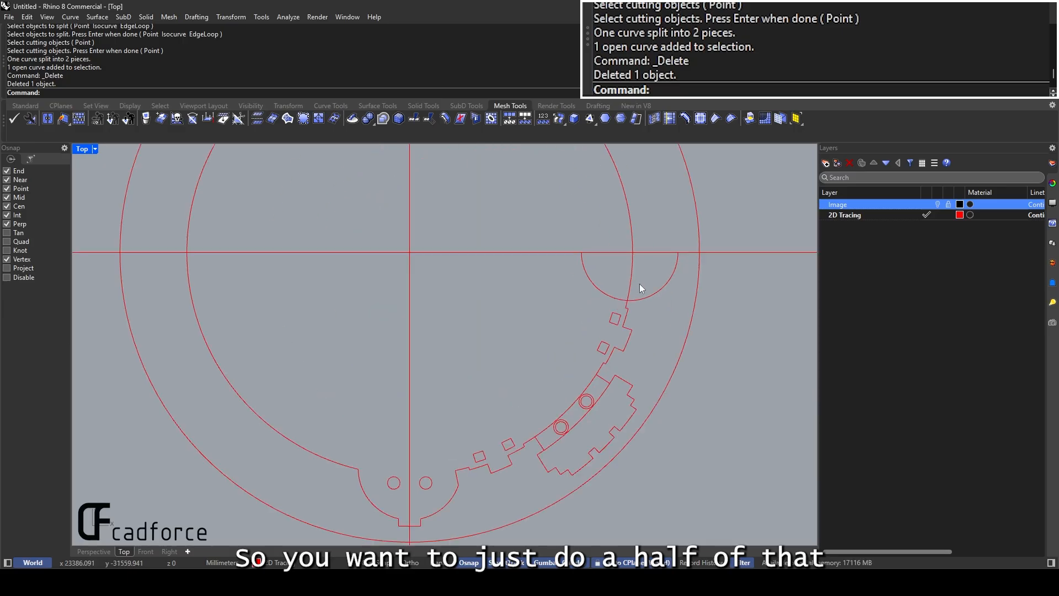
pyautogui.write('trim')
pyautogui.press('Return')
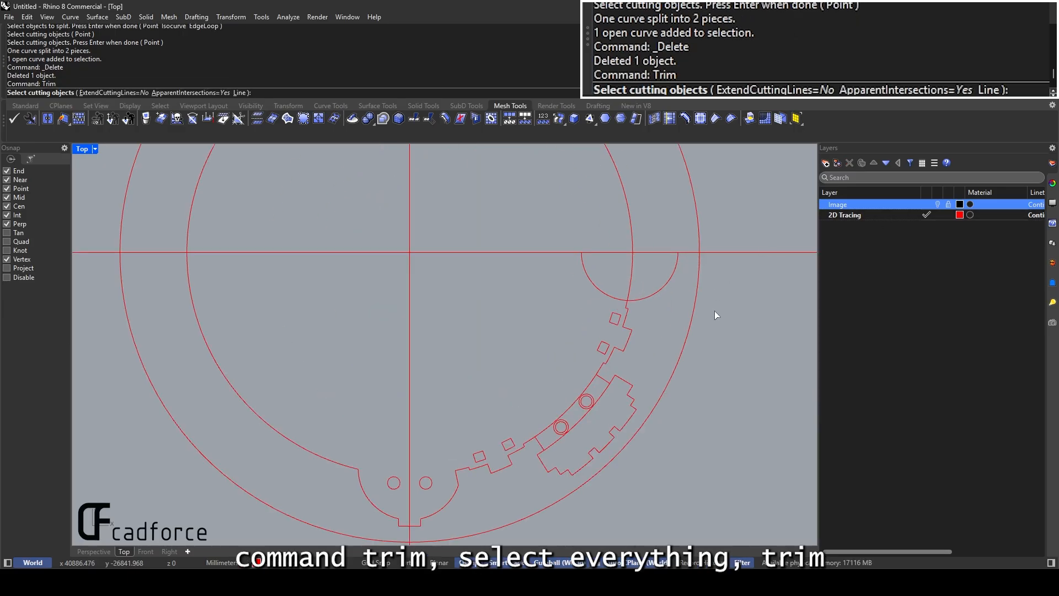
pyautogui.moveTo(720, 343); pyautogui.dragTo(574, 226)
pyautogui.press('Return')
pyautogui.click(599, 288)
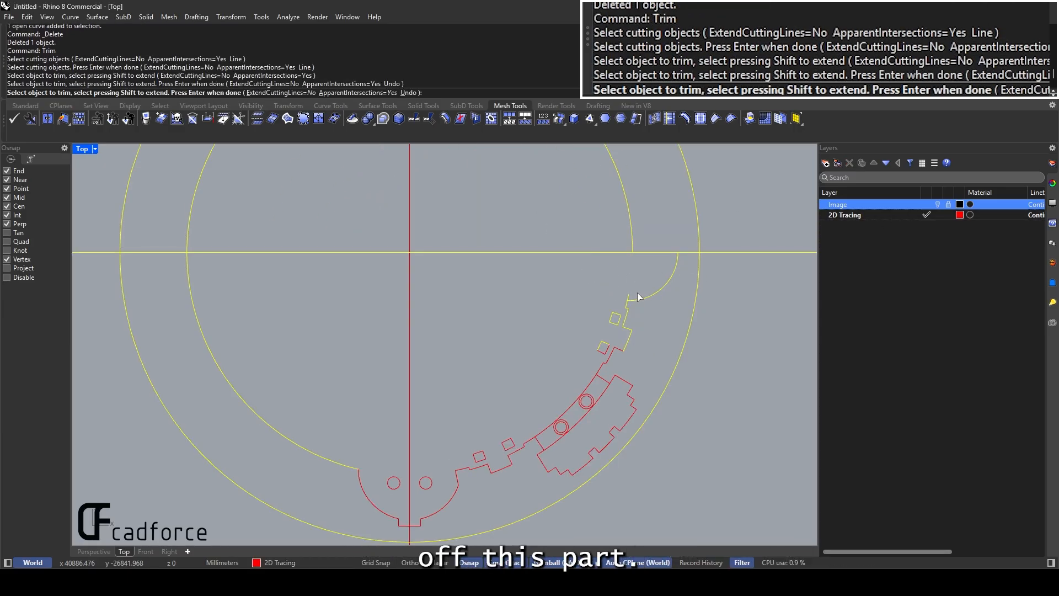
pyautogui.scroll(3, 633, 292)
pyautogui.click(634, 296)
pyautogui.press('Return')
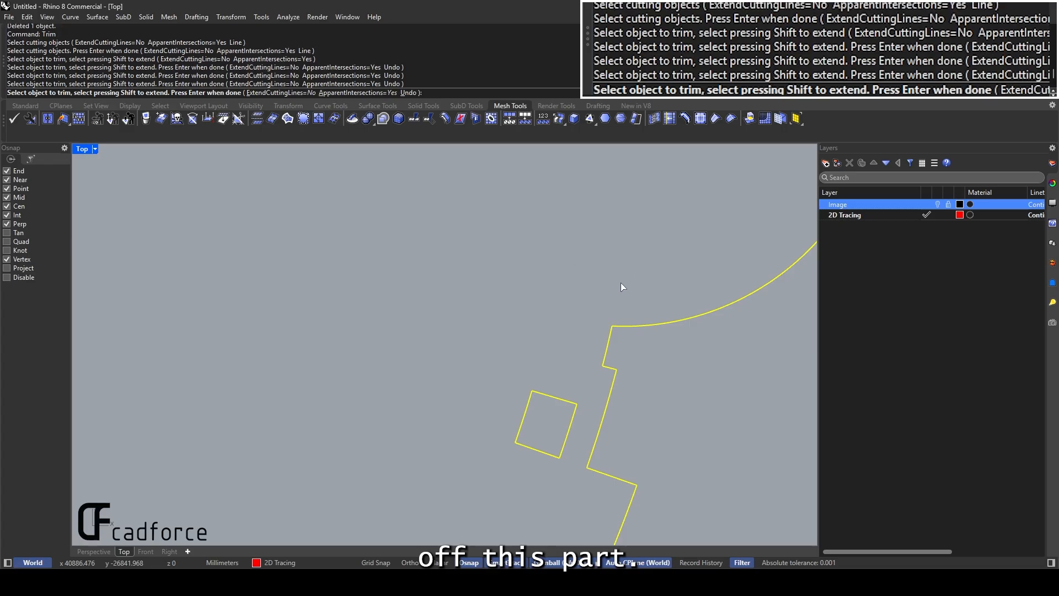
pyautogui.press('Return')
# Compare the tracing with the Image layer, hide the layer, and delete the rotunda-side arc running across the rectangular niche's two columns
pyautogui.scroll(-5, 616, 286)
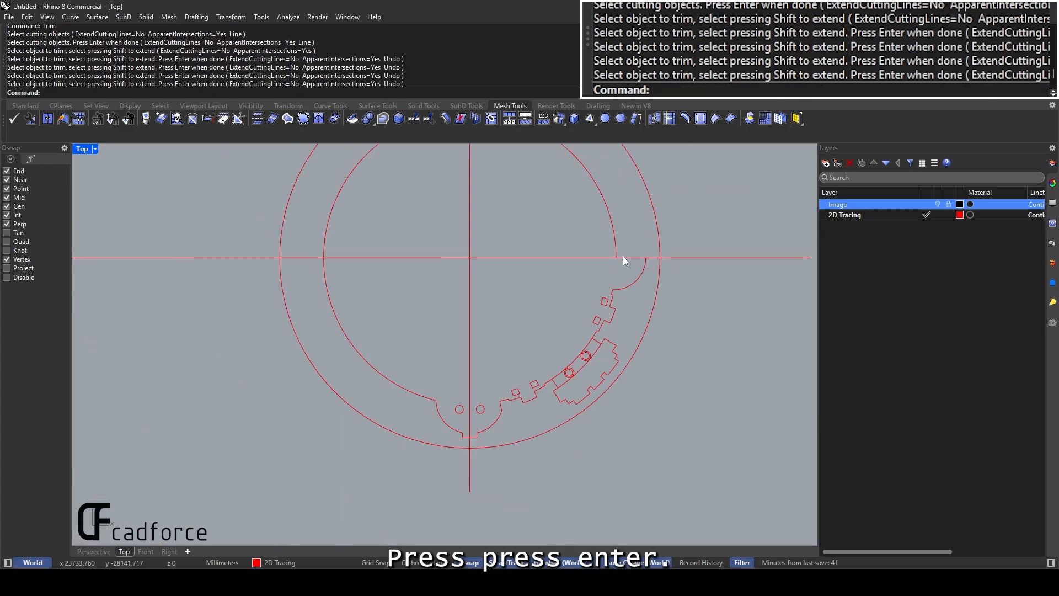
pyautogui.scroll(5, 606, 339)
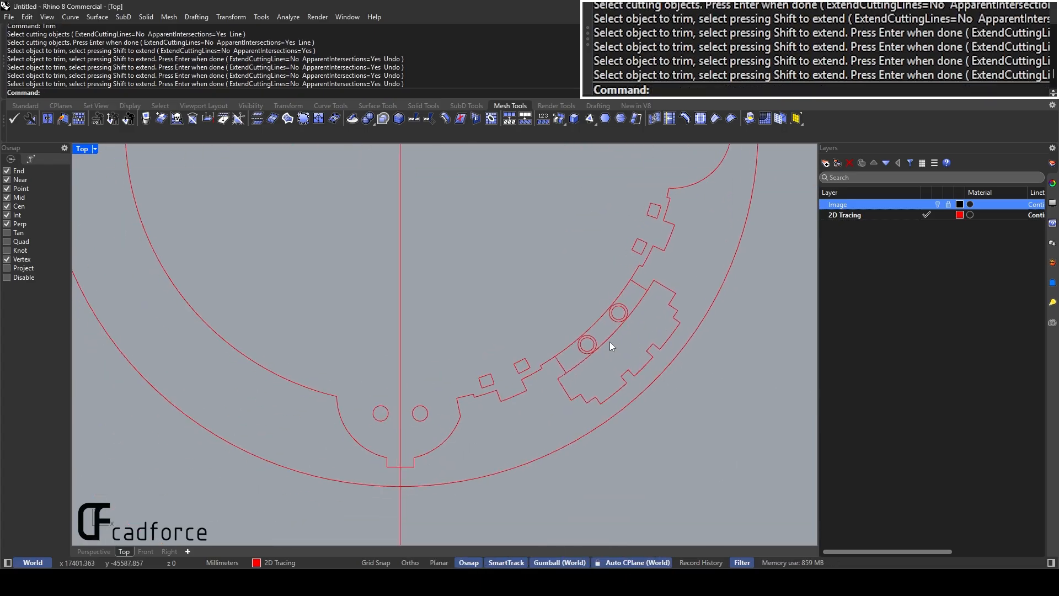
pyautogui.click(936, 206)
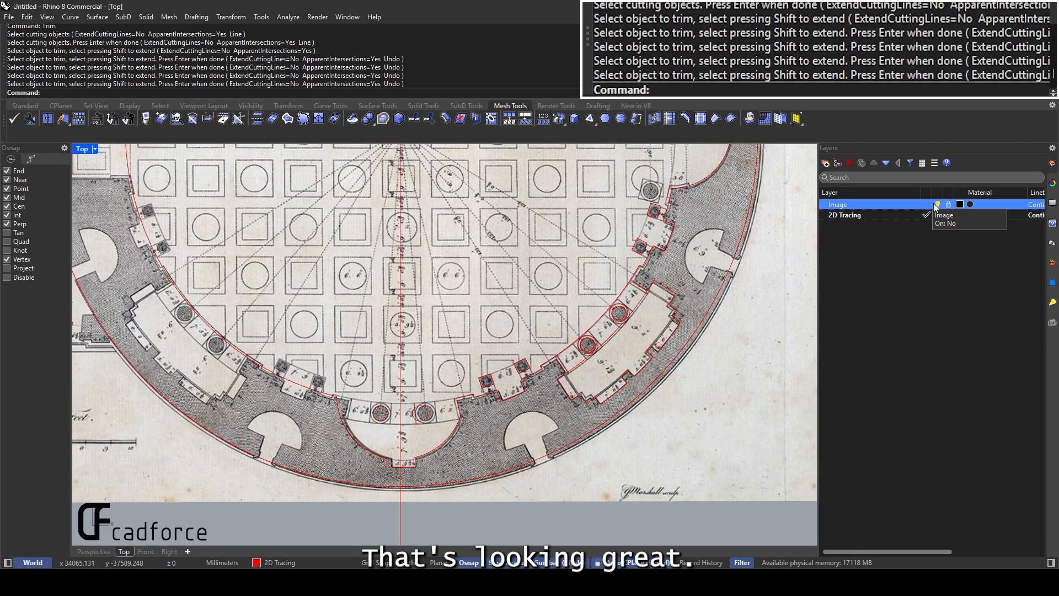
pyautogui.click(937, 204)
pyautogui.scroll(5, 597, 320)
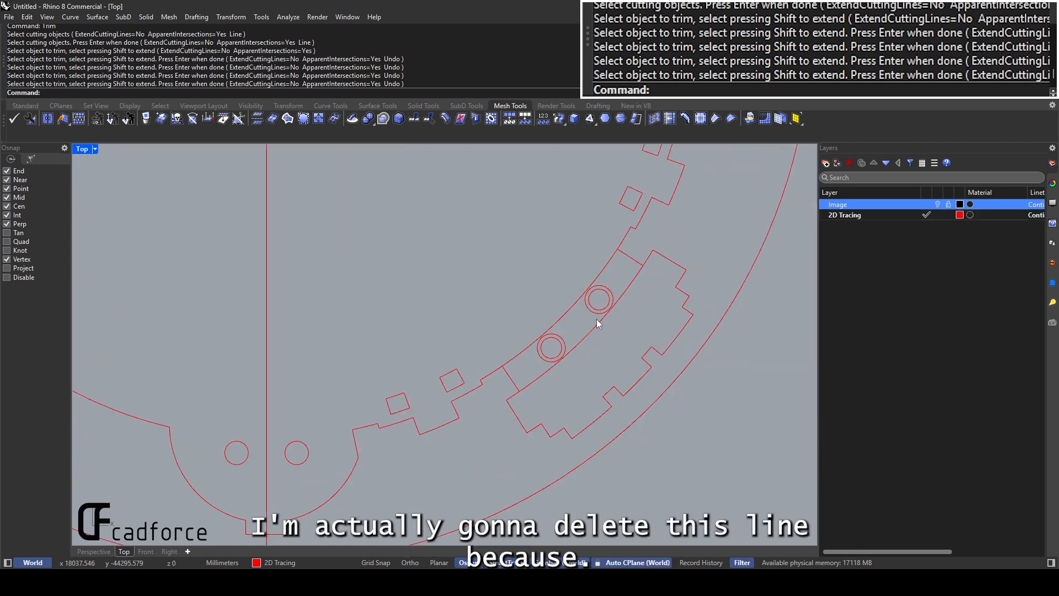
pyautogui.click(597, 319)
pyautogui.click(600, 279)
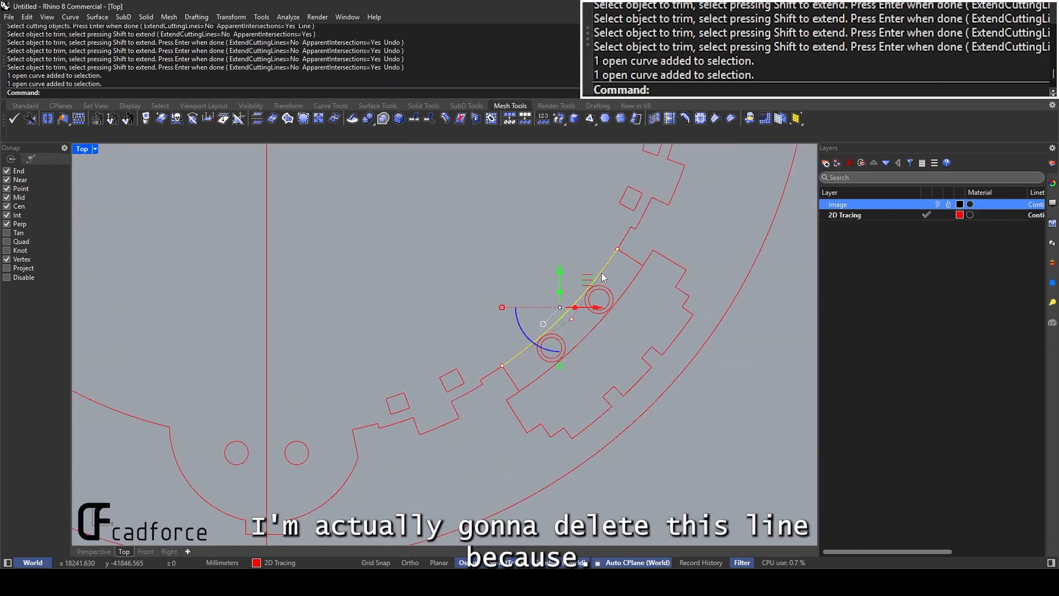
pyautogui.press('Delete')
pyautogui.click(634, 280)
pyautogui.write('Split')
pyautogui.press('Return')
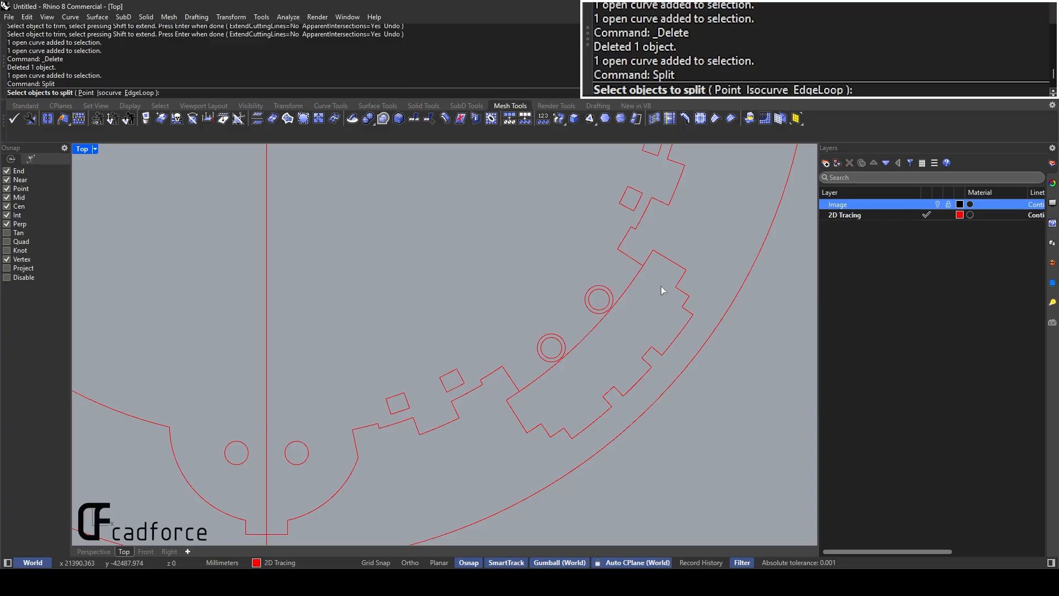
pyautogui.scroll(3, 660, 286)
pyautogui.click(619, 263)
pyautogui.press('Return')
pyautogui.click(622, 246)
pyautogui.press('Escape')
# Split the rectangular niche's remaining front arc at the upper side line and delete the piece across the opening plus the overlapping curve
pyautogui.scroll(6, 623, 254)
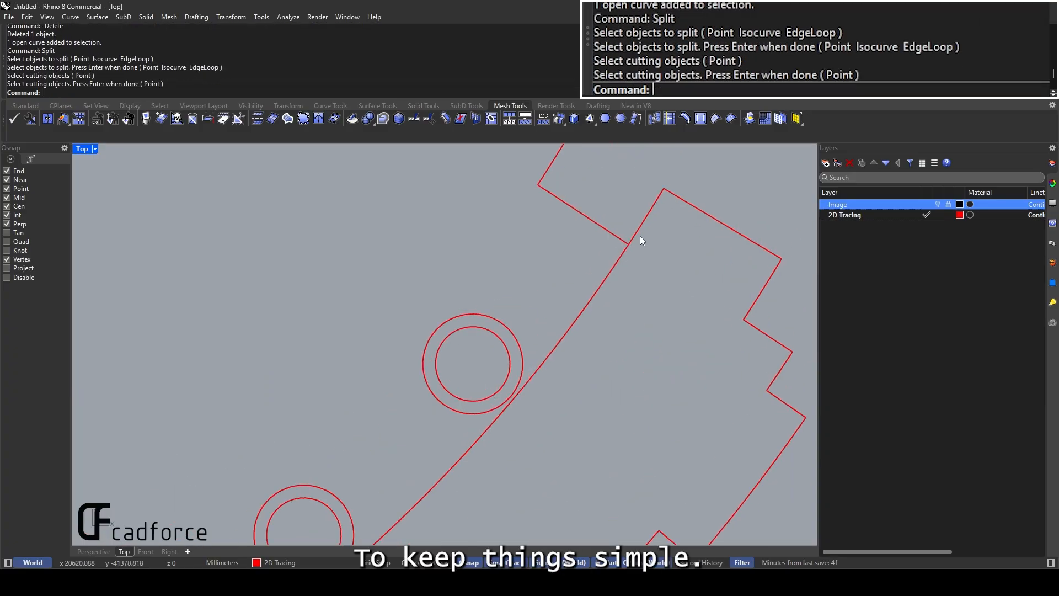
pyautogui.click(636, 233)
pyautogui.press('Return')
pyautogui.click(623, 242)
pyautogui.press('Return')
pyautogui.doubleClick(623, 254)
pyautogui.press('Delete')
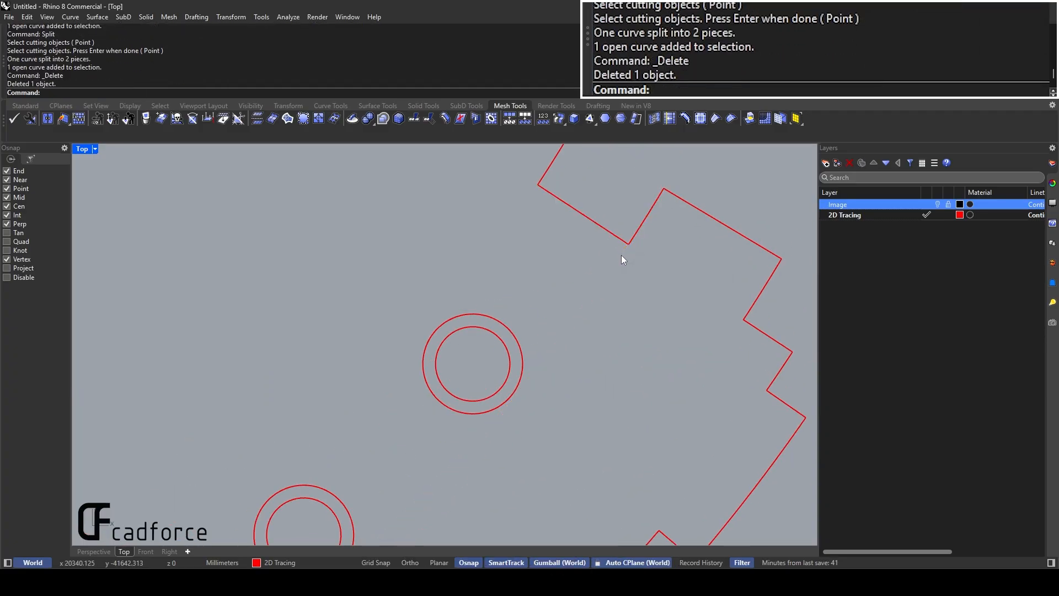
pyautogui.click(625, 239)
pyautogui.click(648, 274)
pyautogui.press('Delete')
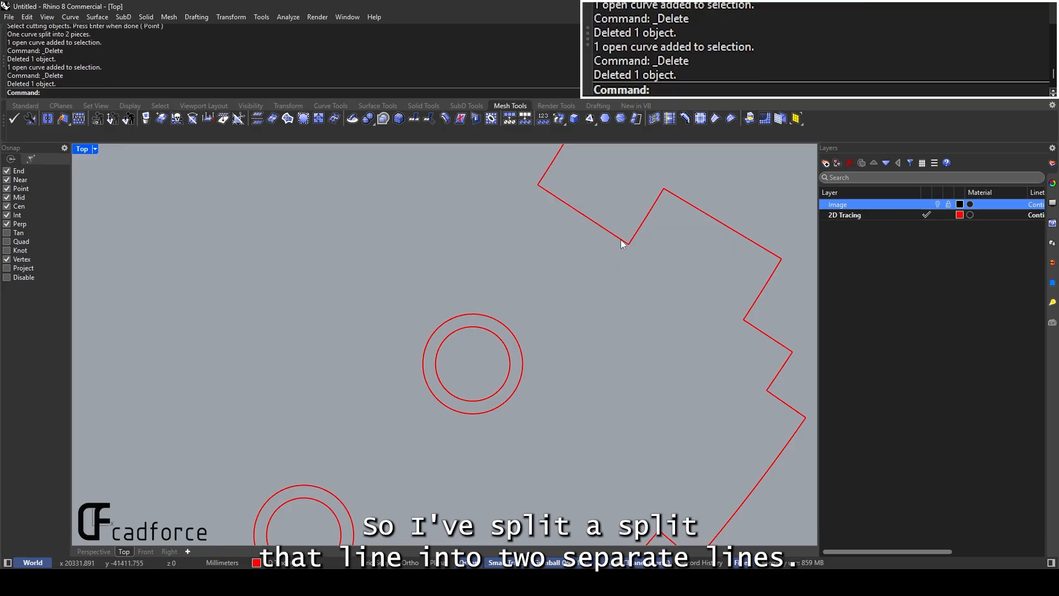
pyautogui.click(621, 239)
# Show the Image layer beneath the traced curves again and bring the lower semicircular niche and its neighbouring square-column niche into view
pyautogui.scroll(-6, 641, 267)
pyautogui.scroll(-3, 635, 309)
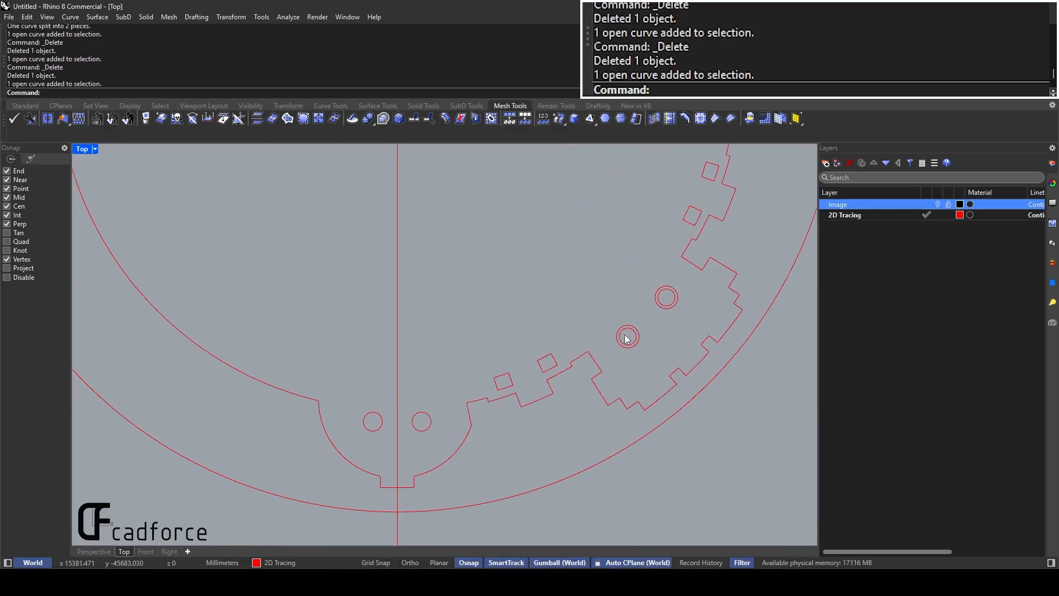
pyautogui.scroll(-2, 614, 310)
pyautogui.moveTo(512, 361); pyautogui.dragTo(512, 396, button='right')
pyautogui.moveTo(660, 288); pyautogui.dragTo(610, 336, button='right')
pyautogui.moveTo(570, 440); pyautogui.dragTo(683, 368, button='right')
pyautogui.scroll(2, 554, 407)
pyautogui.scroll(-4, 554, 406)
pyautogui.click(937, 204)
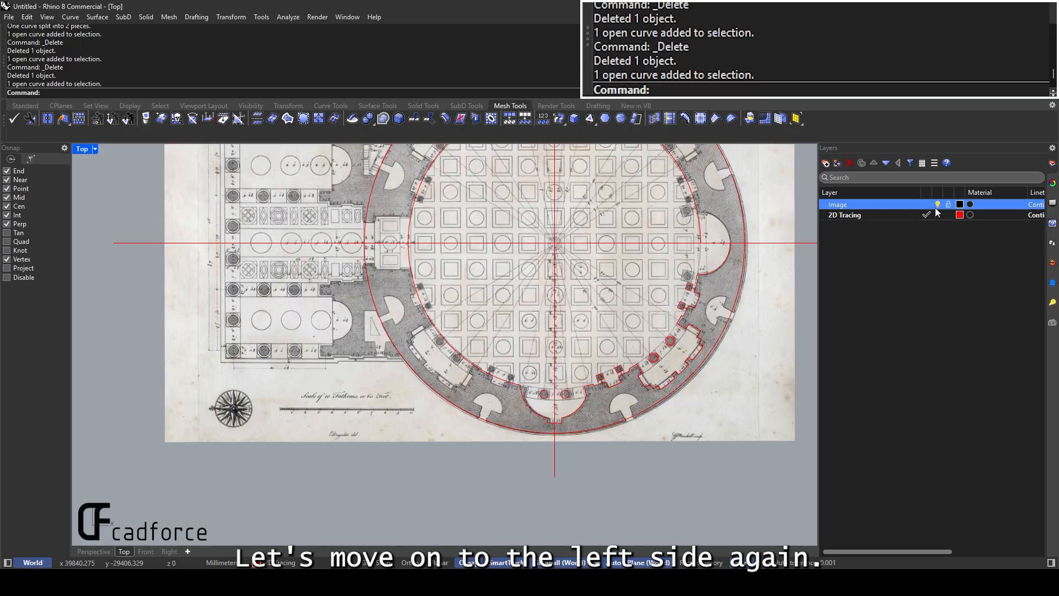
pyautogui.scroll(4, 456, 392)
pyautogui.scroll(3, 598, 407)
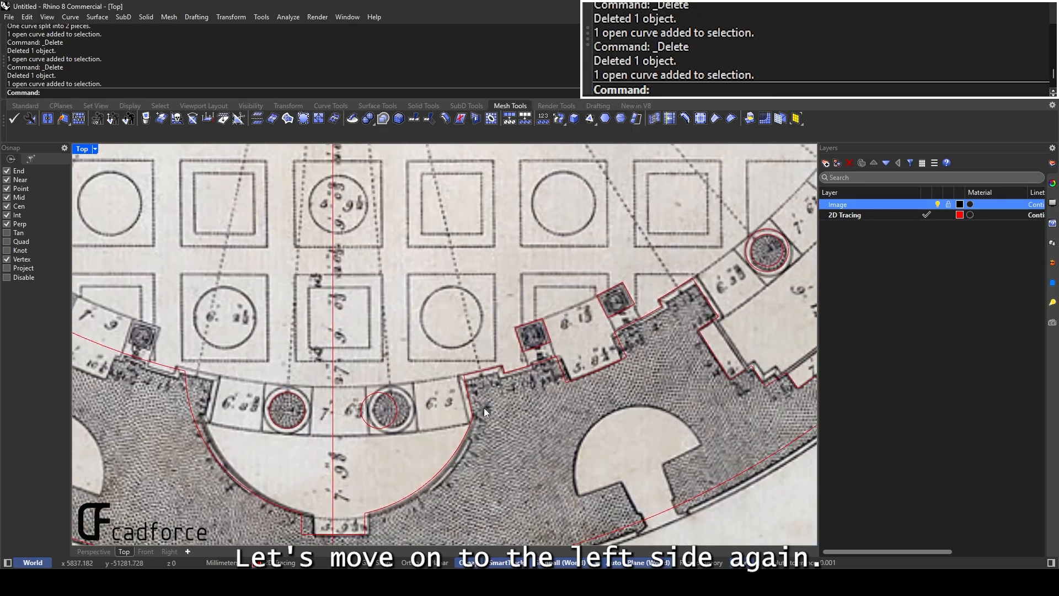
# Mirror the square-column niche outline, its two square columns and the adjoining rectangular-niche side line across the vertical centre line, with Copy=Yes
pyautogui.moveTo(436, 423); pyautogui.dragTo(629, 297)
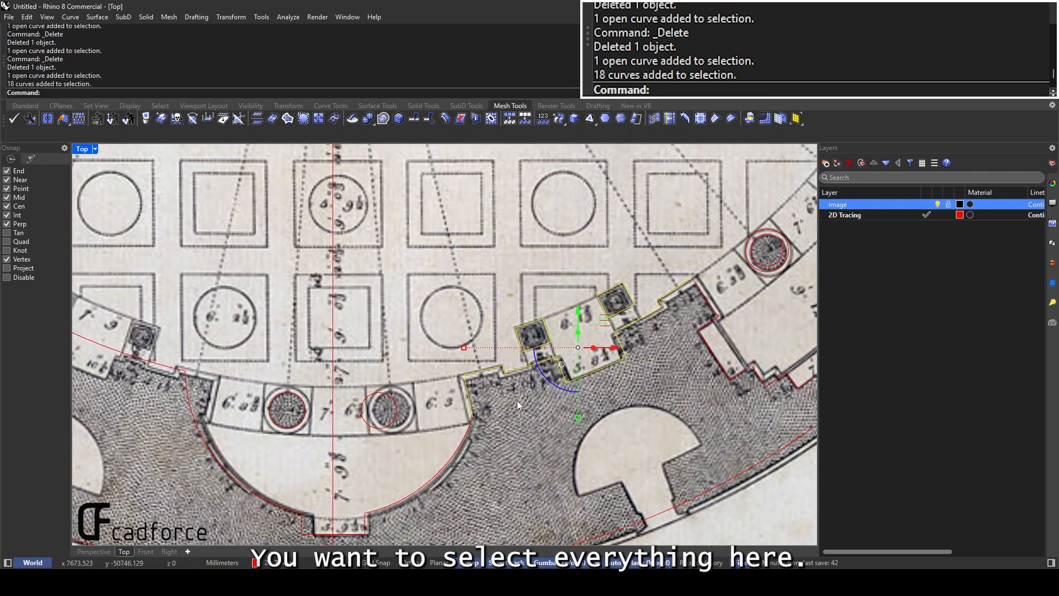
pyautogui.moveTo(435, 439); pyautogui.dragTo(701, 242)
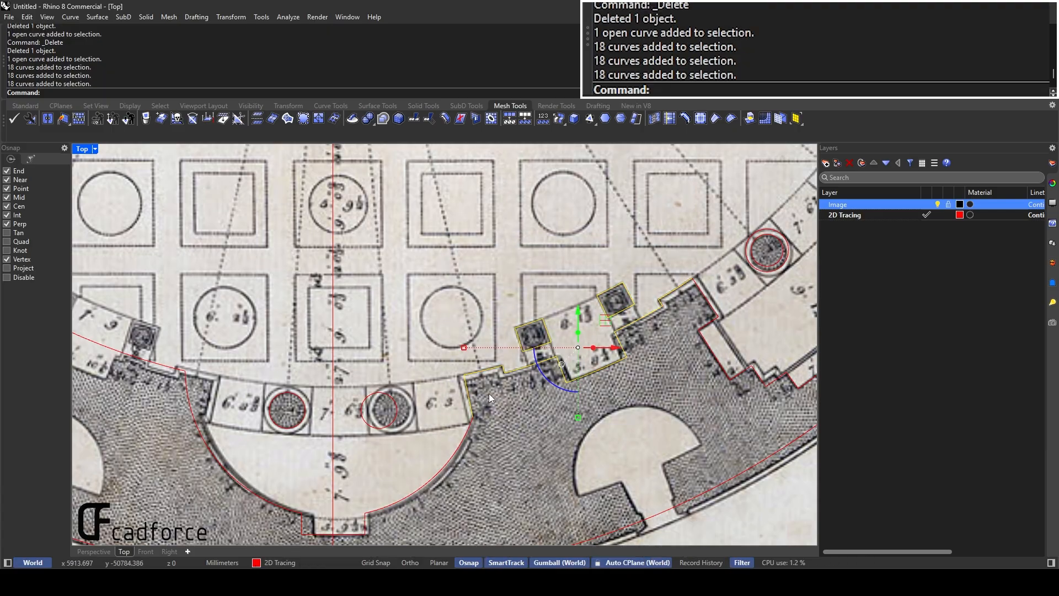
pyautogui.click(706, 300)
pyautogui.scroll(2, 721, 288)
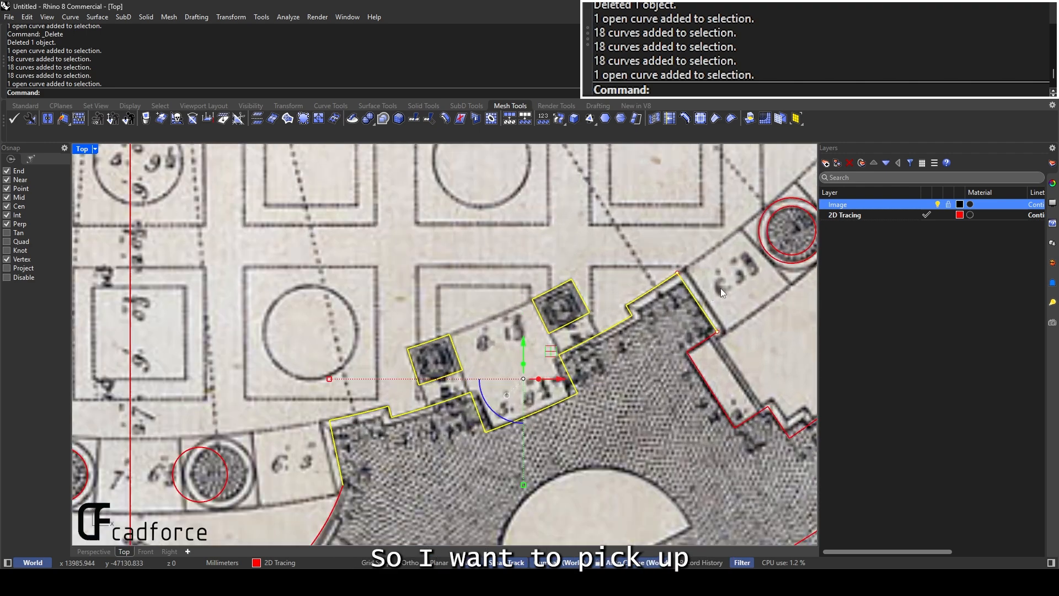
pyautogui.scroll(-3, 694, 298)
pyautogui.write('Rotate')
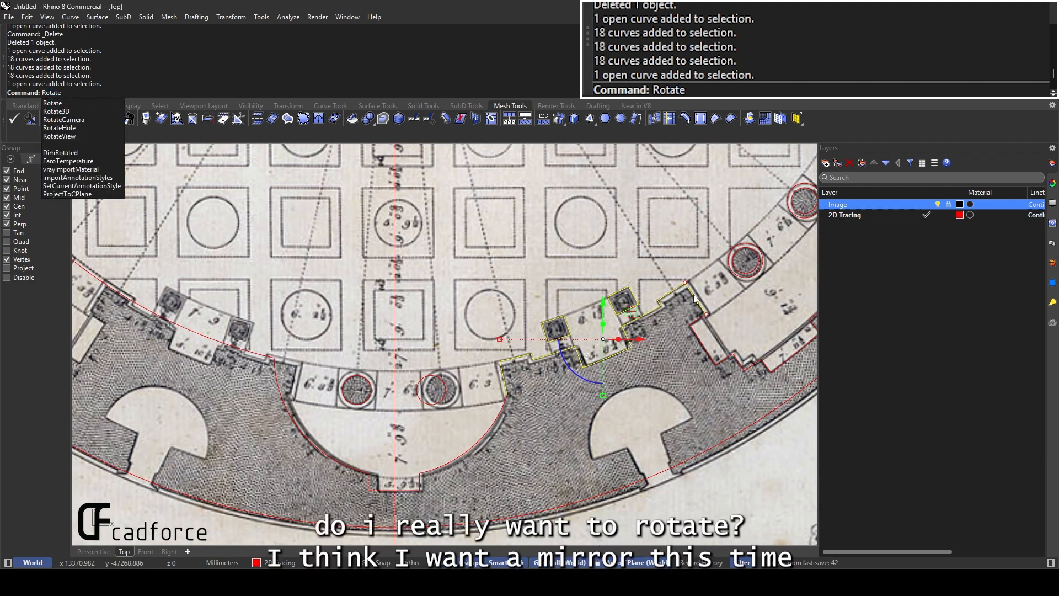
pyautogui.press('Escape')
pyautogui.write('Mirror')
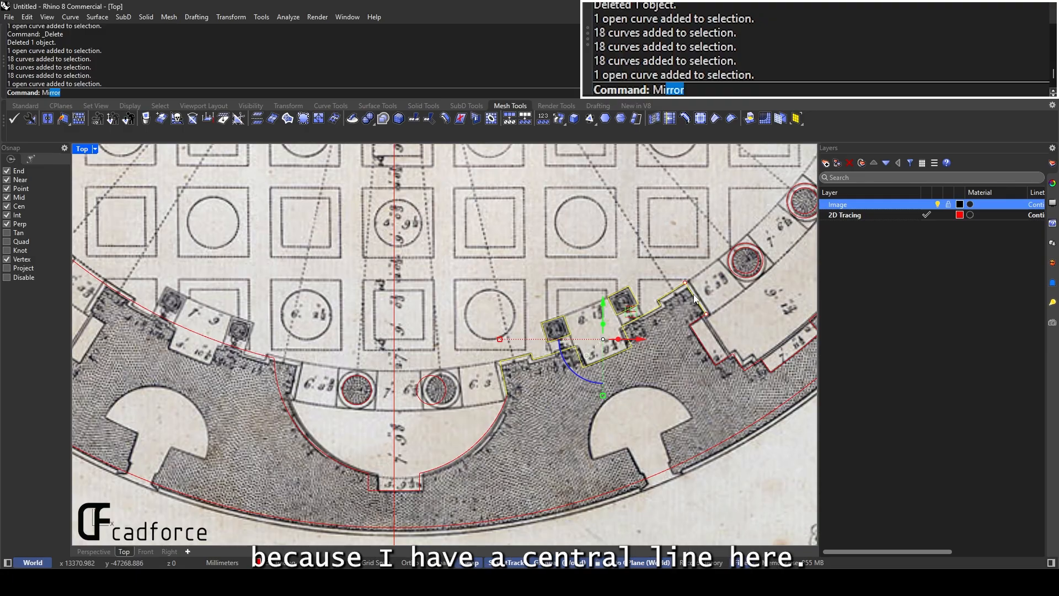
pyautogui.press('Return')
pyautogui.click(396, 256)
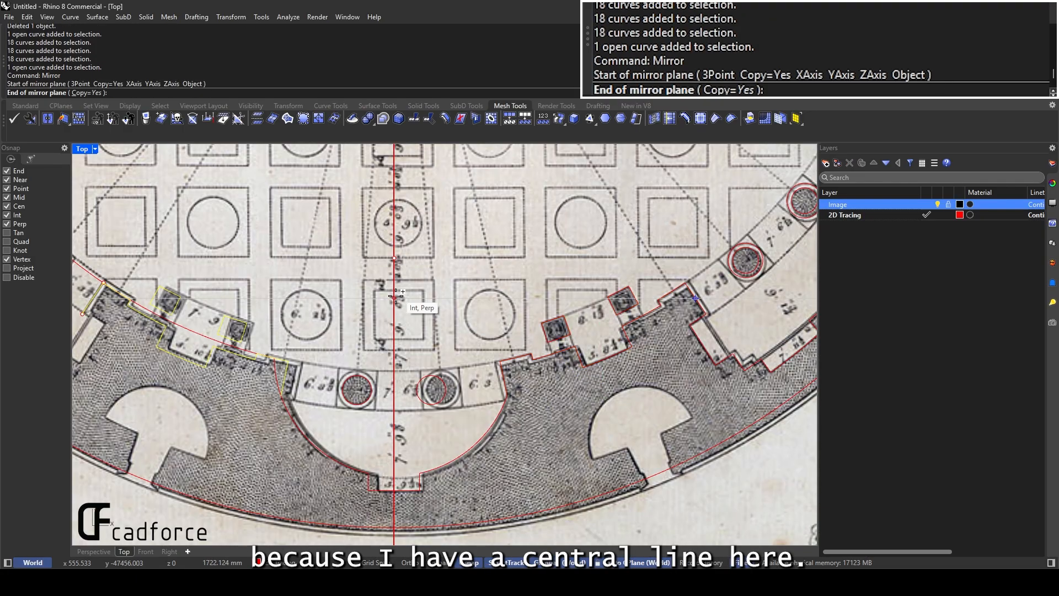
pyautogui.click(395, 345)
pyautogui.moveTo(210, 315); pyautogui.dragTo(346, 323, button='right')
pyautogui.scroll(5, 337, 322)
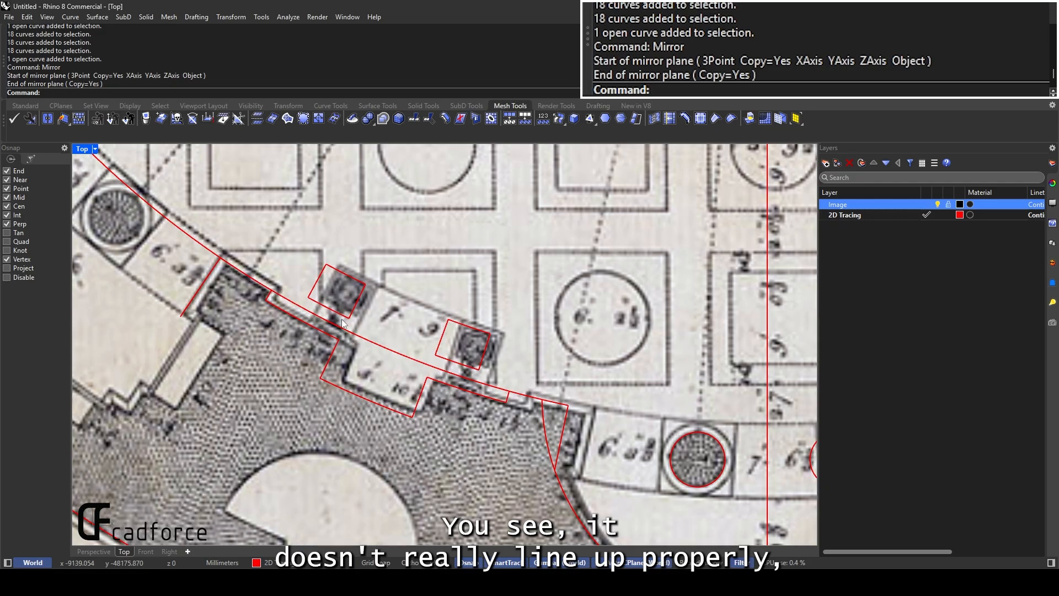
pyautogui.scroll(-6, 346, 309)
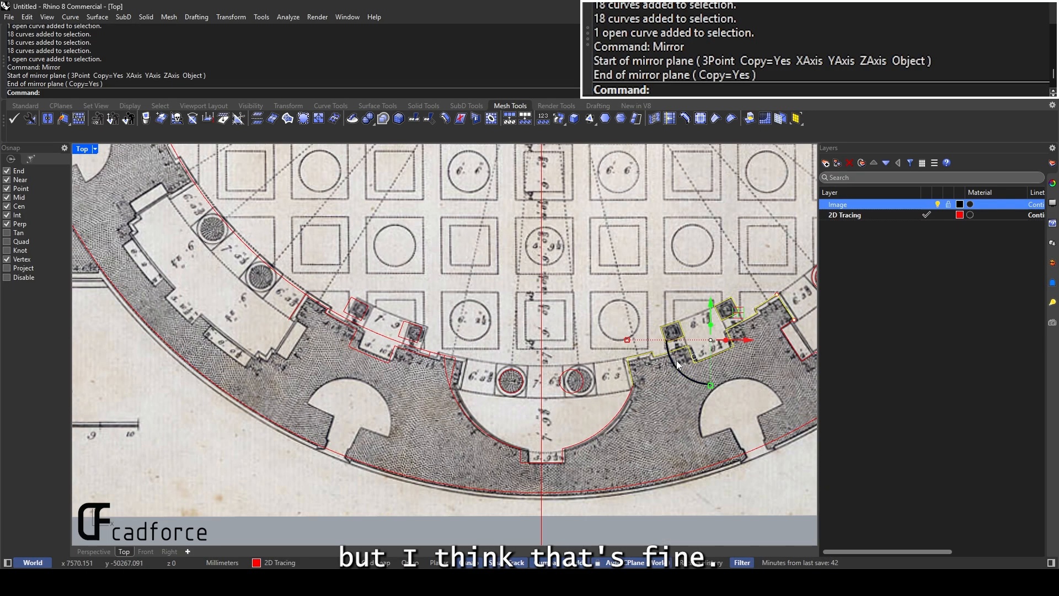
pyautogui.click(743, 378)
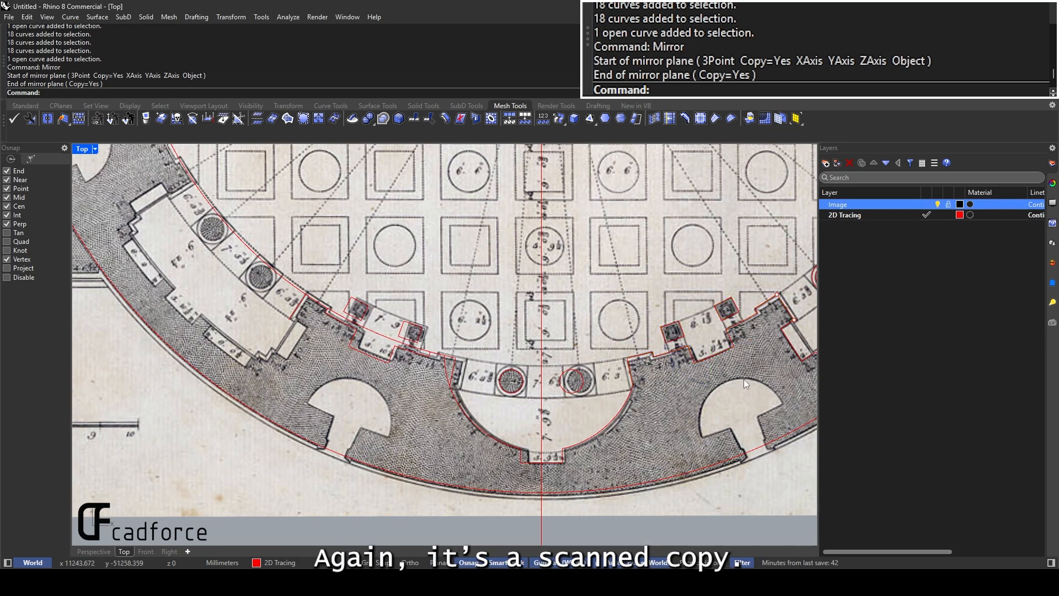
pyautogui.scroll(6, 375, 340)
pyautogui.moveTo(463, 353); pyautogui.dragTo(471, 387, button='right')
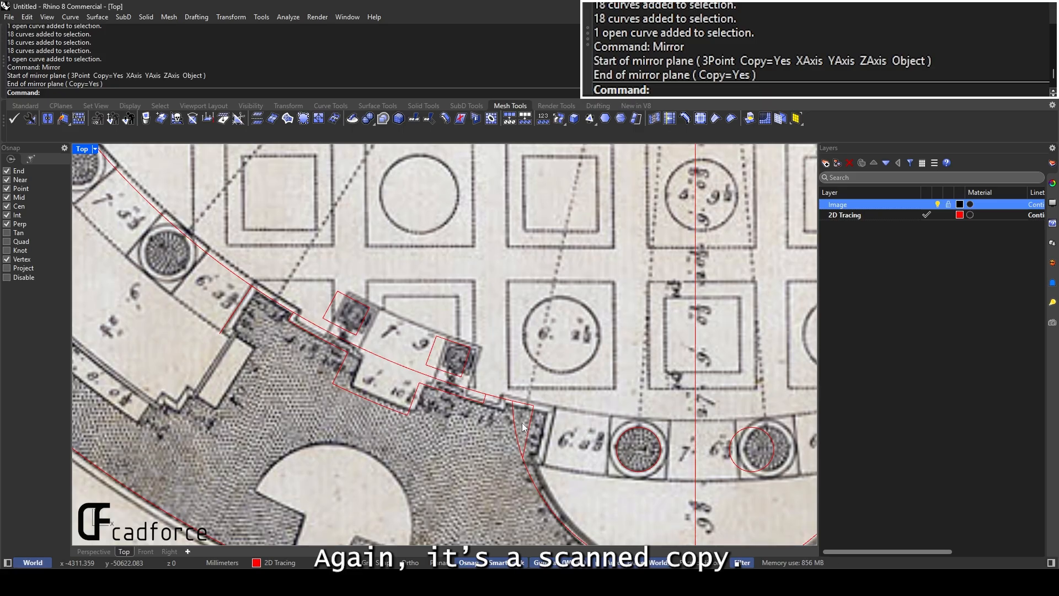
pyautogui.write('Trim')
pyautogui.press('Return')
pyautogui.moveTo(523, 428); pyautogui.dragTo(494, 348, button='right')
pyautogui.click(488, 340)
pyautogui.press('Return')
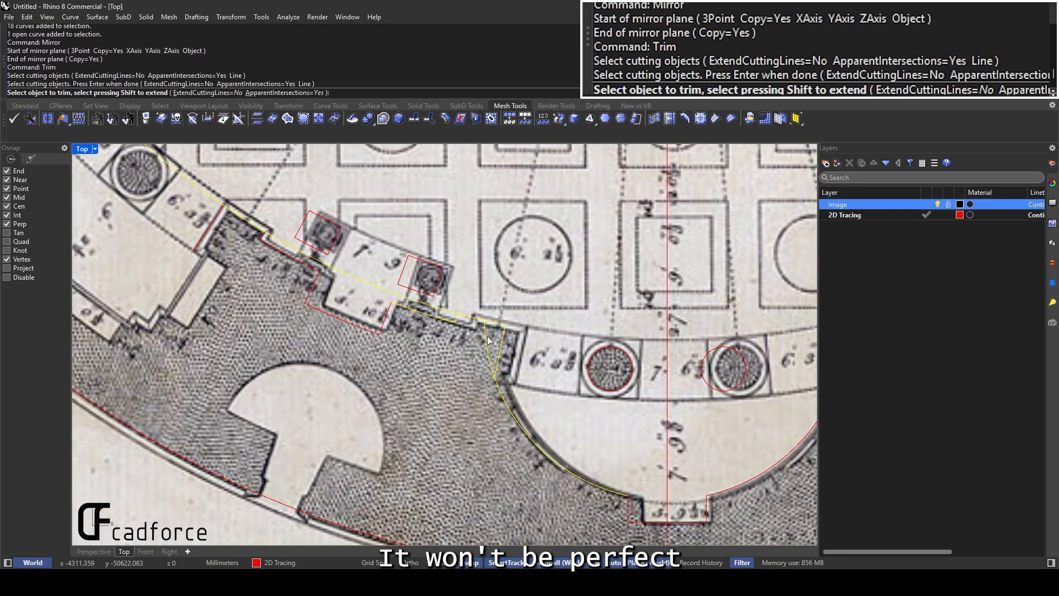
pyautogui.press('Return')
# Trim the stub of the lower semicircular niche's arc that runs past its left side line, using the surrounding curves as cutters
pyautogui.scroll(4, 507, 359)
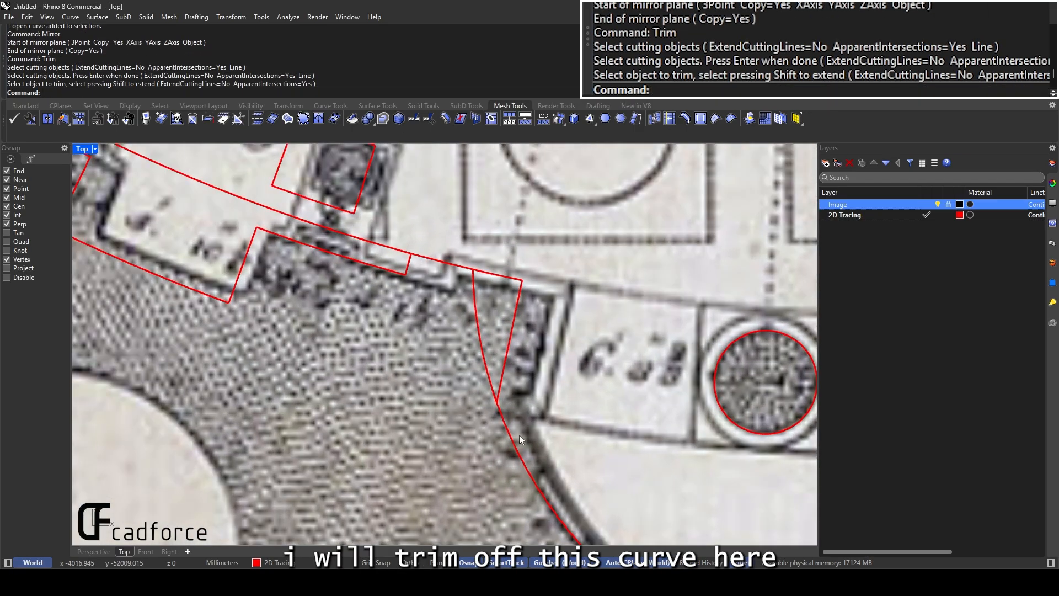
pyautogui.write('Trim')
pyautogui.press('Return')
pyautogui.click(291, 236)
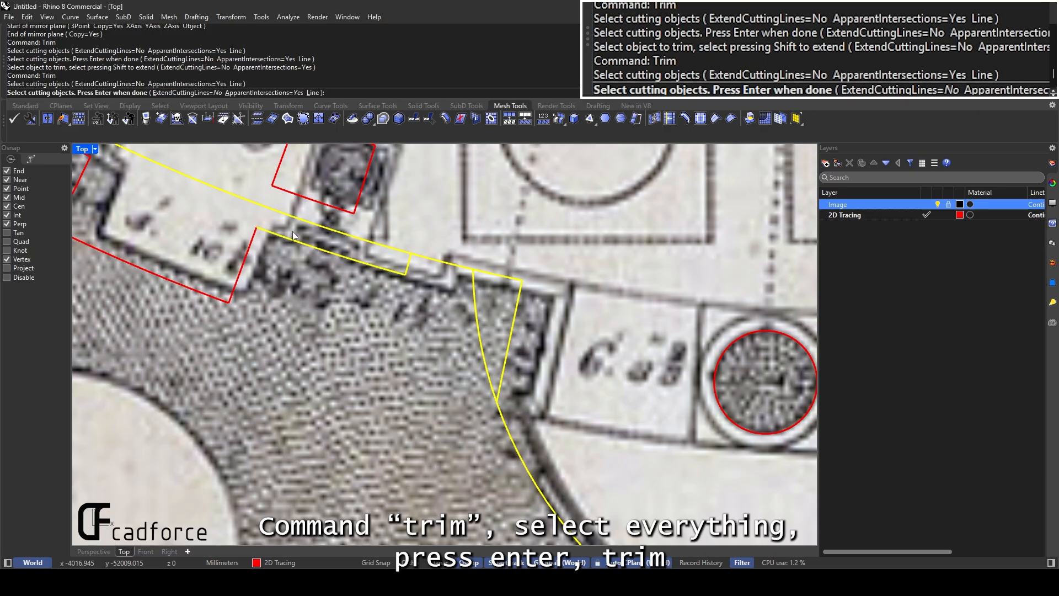
pyautogui.press('Return')
pyautogui.click(478, 312)
pyautogui.scroll(-9, 478, 312)
pyautogui.moveTo(424, 320); pyautogui.dragTo(469, 350, button='right')
pyautogui.scroll(5, 430, 305)
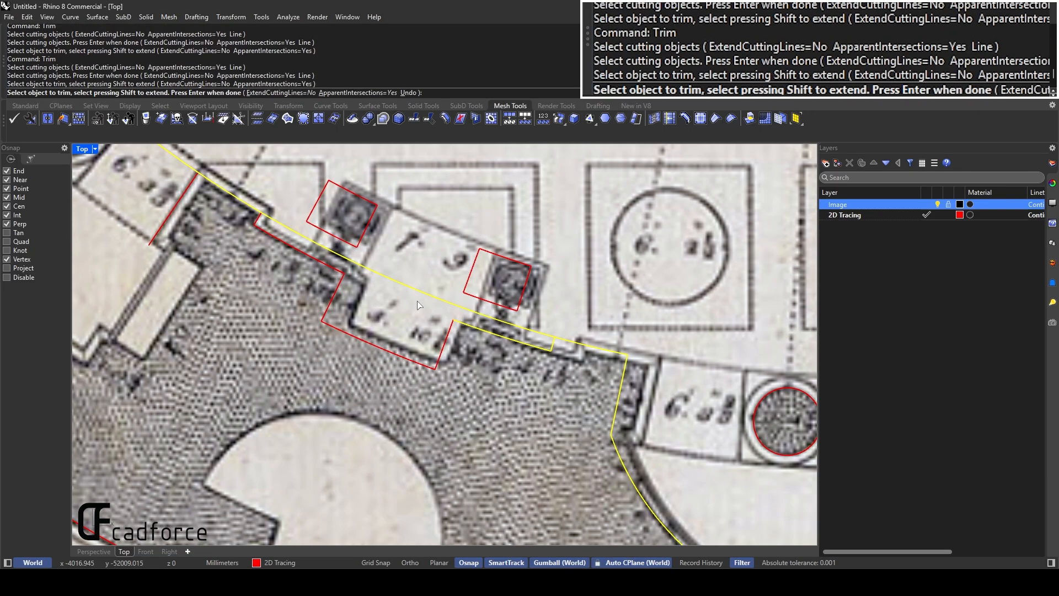
pyautogui.press('Return')
pyautogui.scroll(-6, 418, 302)
pyautogui.moveTo(600, 354); pyautogui.dragTo(231, 199)
pyautogui.hotkey('ctrl', 'z')
pyautogui.press('Escape')
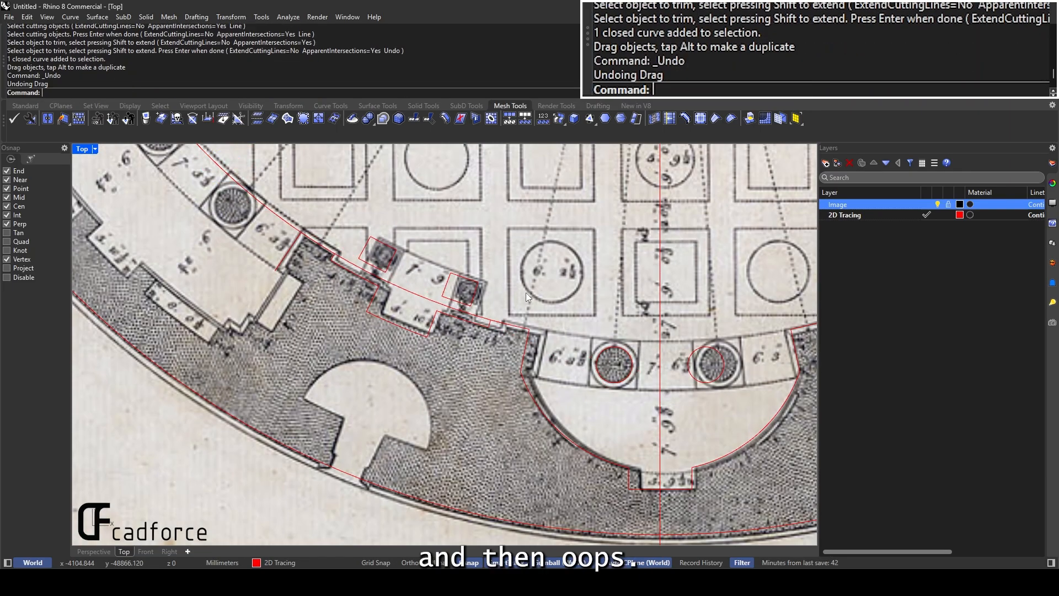
# Trim the rotunda circle where it crosses the mirrored lower-left square-column niche, using the surrounding curves as cutting objects
pyautogui.write('Trim')
pyautogui.press('Return')
pyautogui.scroll(-2, 525, 292)
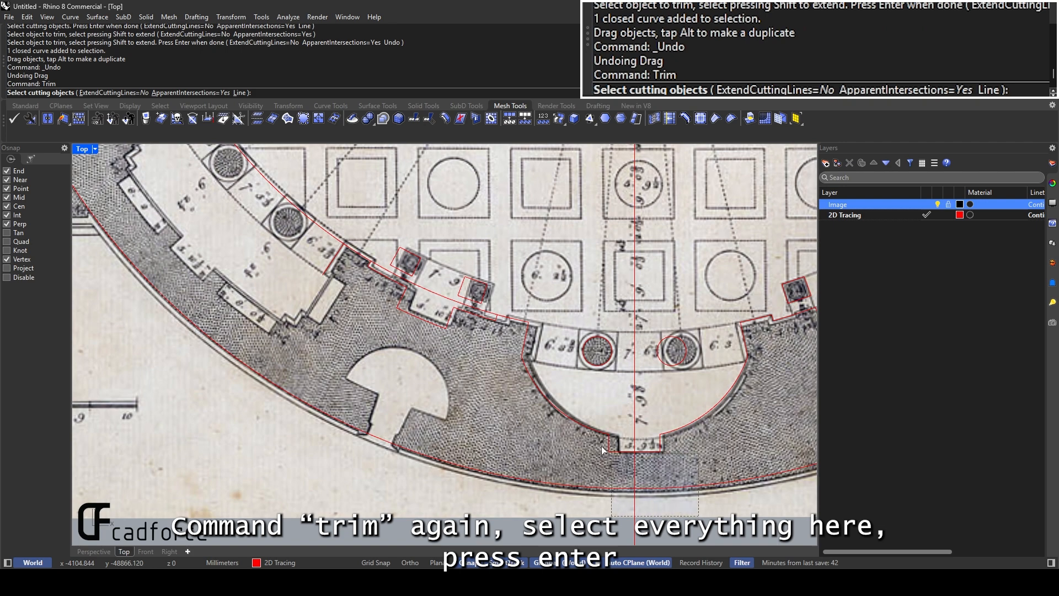
pyautogui.moveTo(602, 449); pyautogui.dragTo(364, 266)
pyautogui.scroll(4, 364, 266)
pyautogui.press('Return')
pyautogui.scroll(-3, 500, 331)
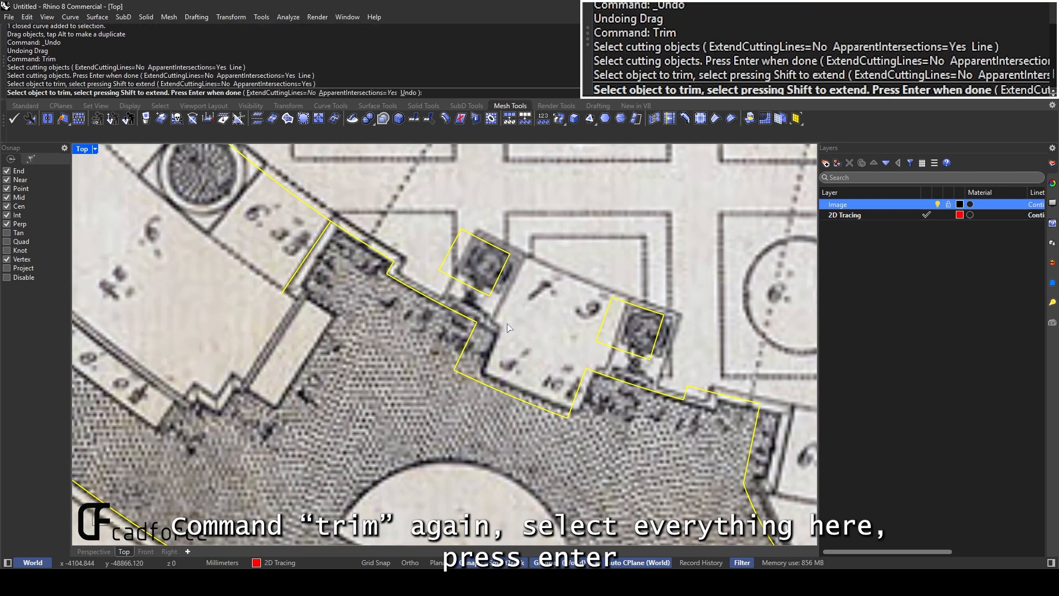
pyautogui.scroll(4, 498, 385)
pyautogui.scroll(-4, 498, 385)
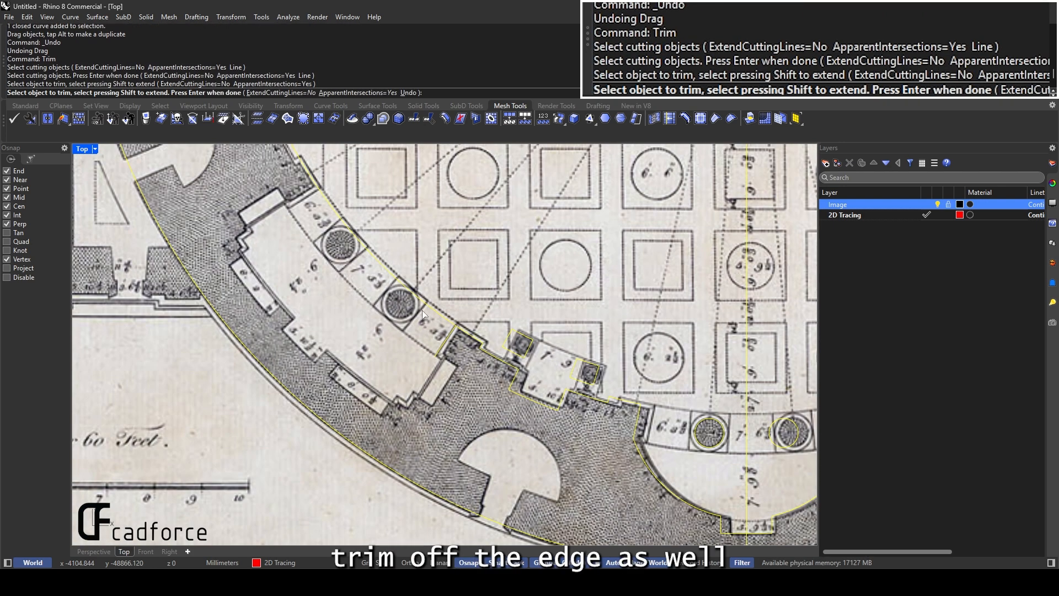
pyautogui.scroll(2, 498, 385)
pyautogui.press('Return')
# Mirror the lower-right rectangular niche's outline and its two round columns across the vertical centre line, with Copy=Yes
pyautogui.scroll(-4, 531, 284)
pyautogui.scroll(5, 530, 284)
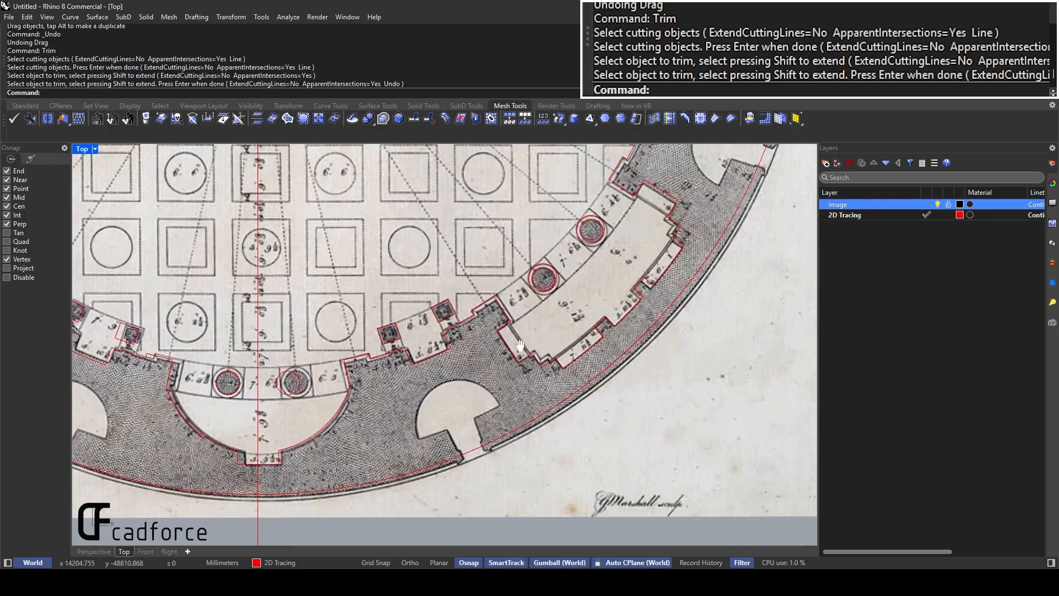
pyautogui.moveTo(466, 415); pyautogui.dragTo(690, 165)
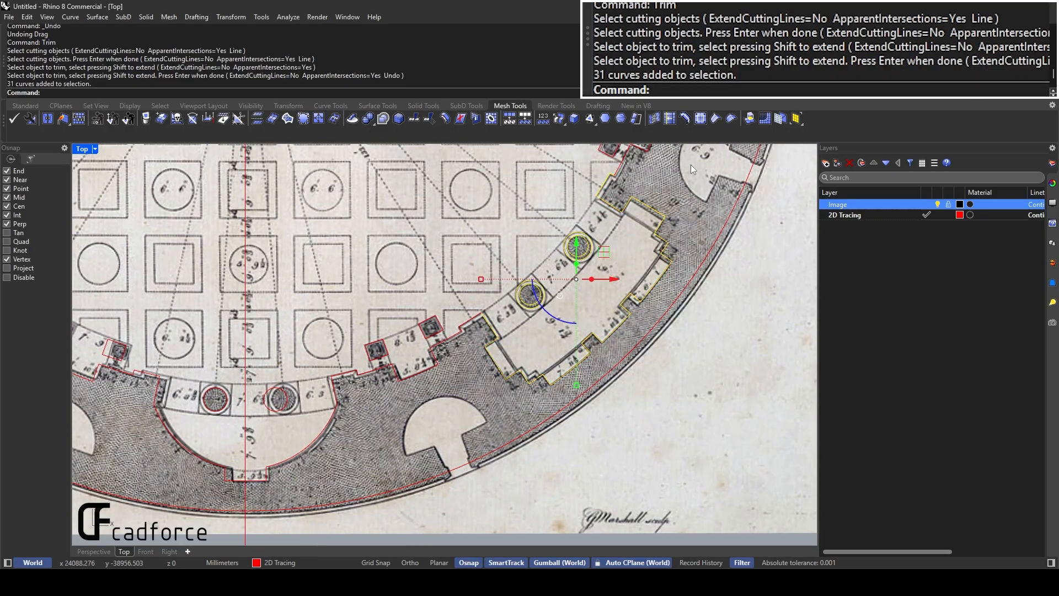
pyautogui.scroll(-2, 456, 385)
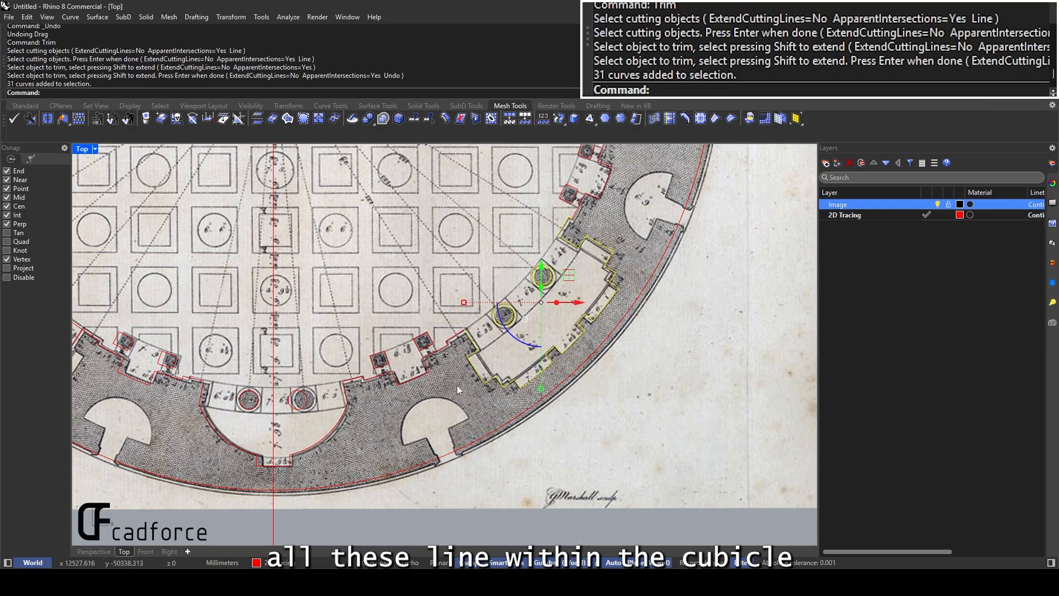
pyautogui.moveTo(455, 420); pyautogui.dragTo(643, 211)
pyautogui.scroll(4, 533, 286)
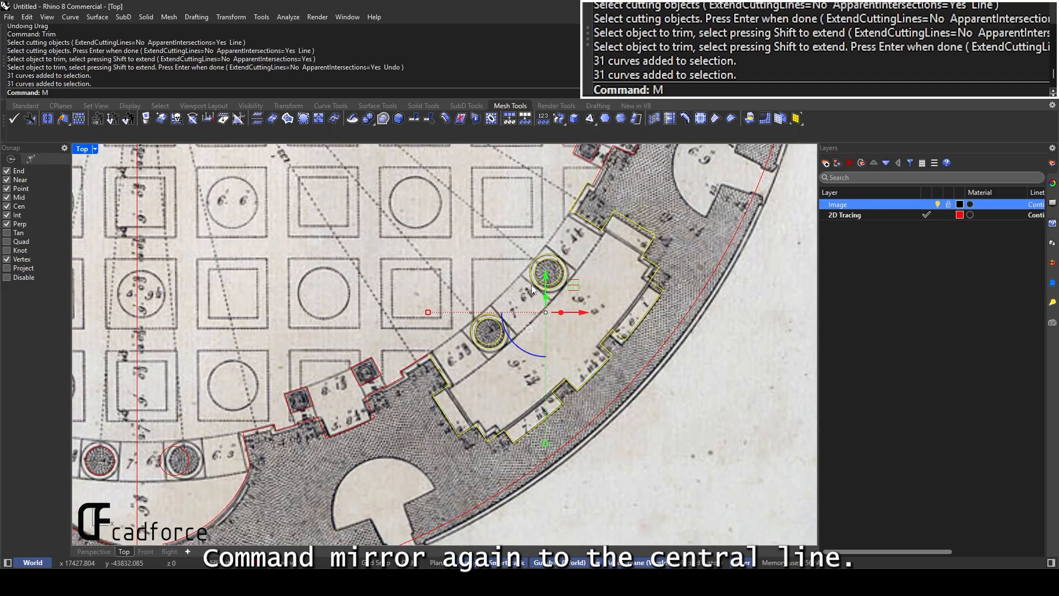
pyautogui.write('irror')
pyautogui.press('Return')
pyautogui.scroll(-6, 533, 289)
pyautogui.click(496, 280)
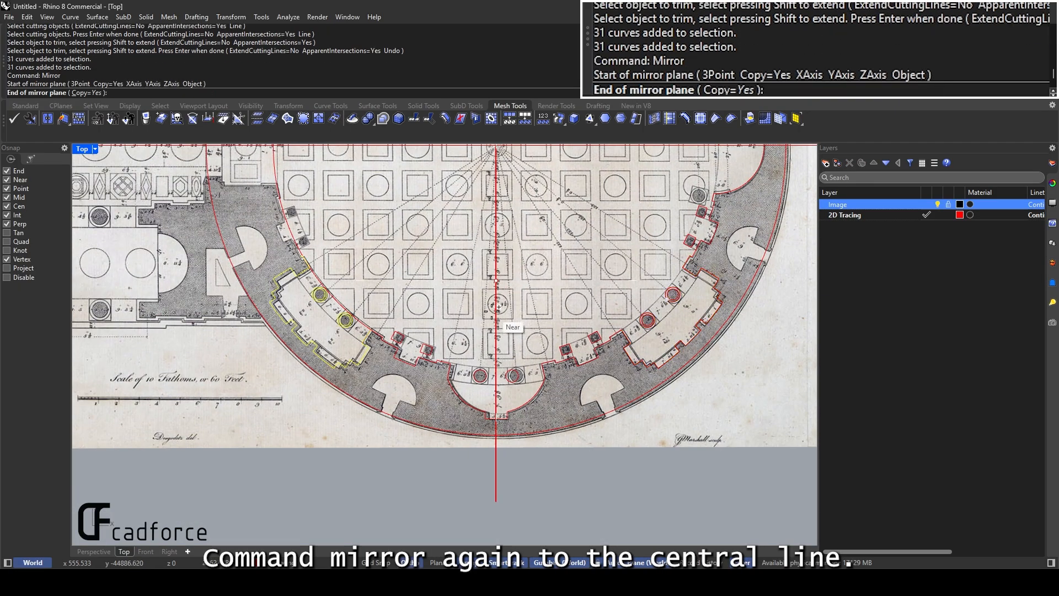
pyautogui.click(496, 325)
# Examine how the mirrored rectangular niche lines up with the reference image and the rotunda circle on the left side
pyautogui.scroll(5, 387, 329)
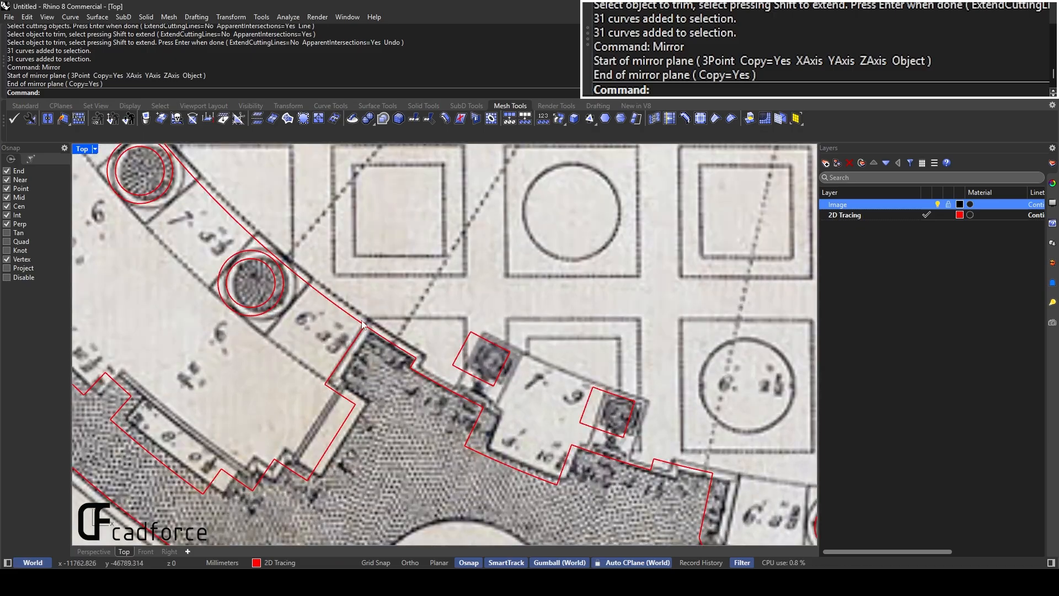
pyautogui.scroll(-2, 387, 330)
pyautogui.scroll(3, 387, 330)
pyautogui.click(370, 327)
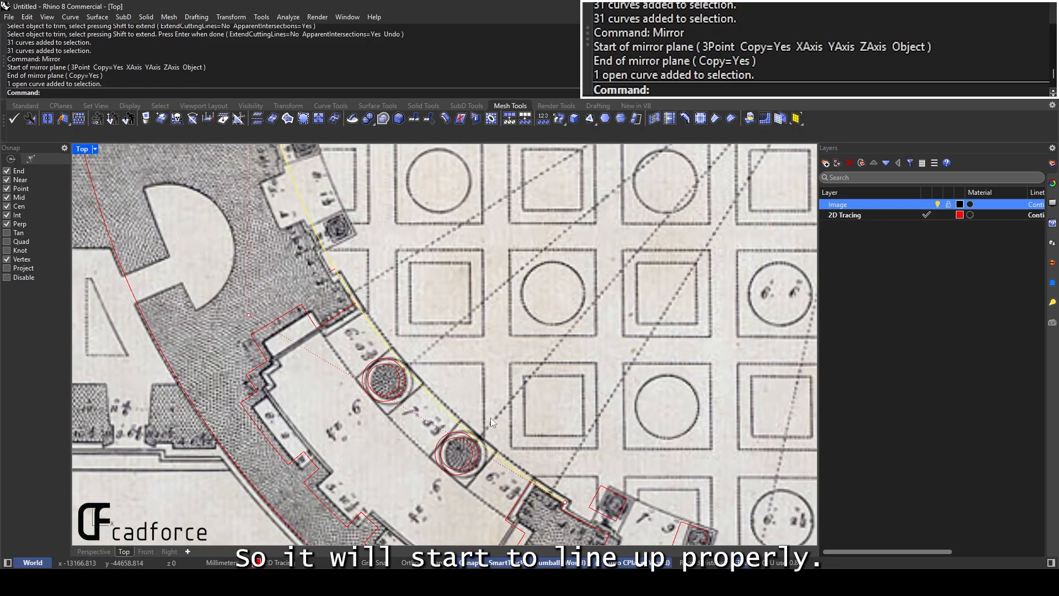
pyautogui.press('Escape')
pyautogui.moveTo(352, 302); pyautogui.dragTo(409, 381, button='right')
pyautogui.scroll(-10, 332, 269)
pyautogui.moveTo(395, 274); pyautogui.dragTo(299, 289, button='right')
pyautogui.scroll(2, 299, 289)
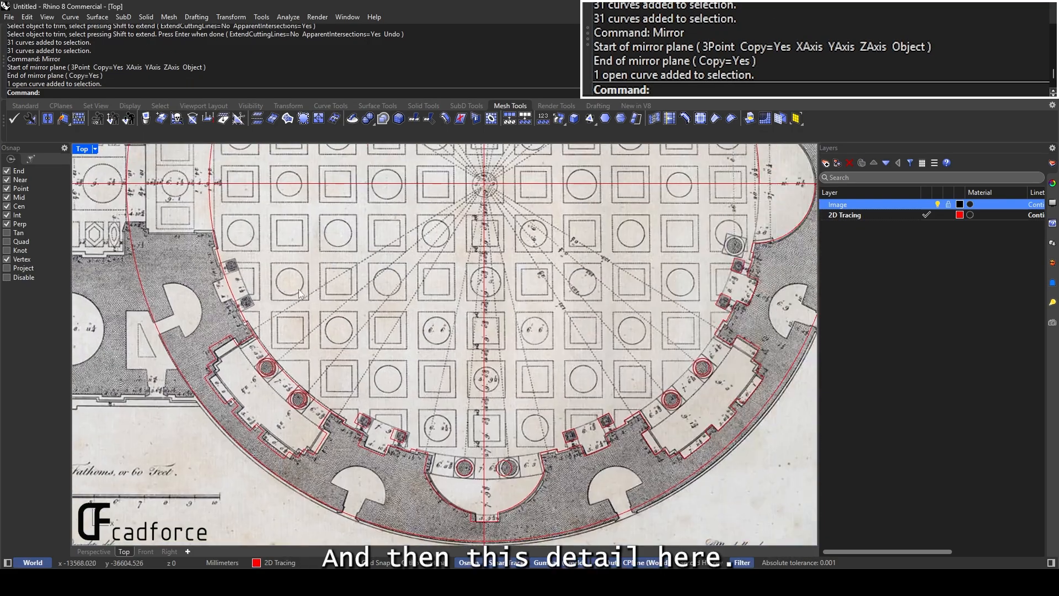
pyautogui.scroll(4, 227, 280)
pyautogui.scroll(-5, 288, 363)
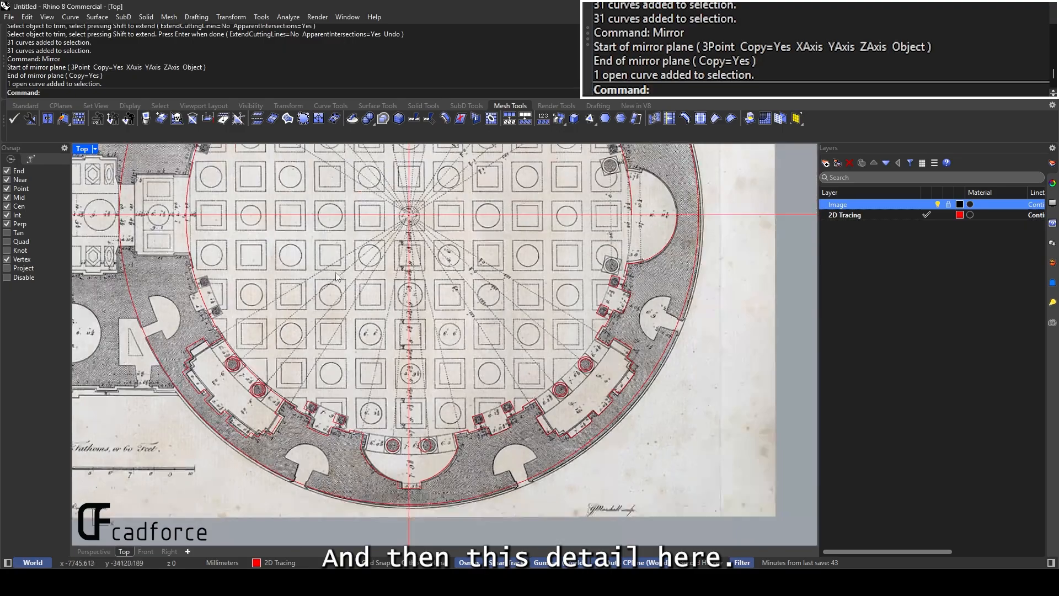
# Mirror the right-hand upper square-column niche, its two square columns and adjoining wall lines across the vertical centre line, with Copy=Yes
pyautogui.scroll(5, 469, 353)
pyautogui.moveTo(431, 387); pyautogui.dragTo(607, 230)
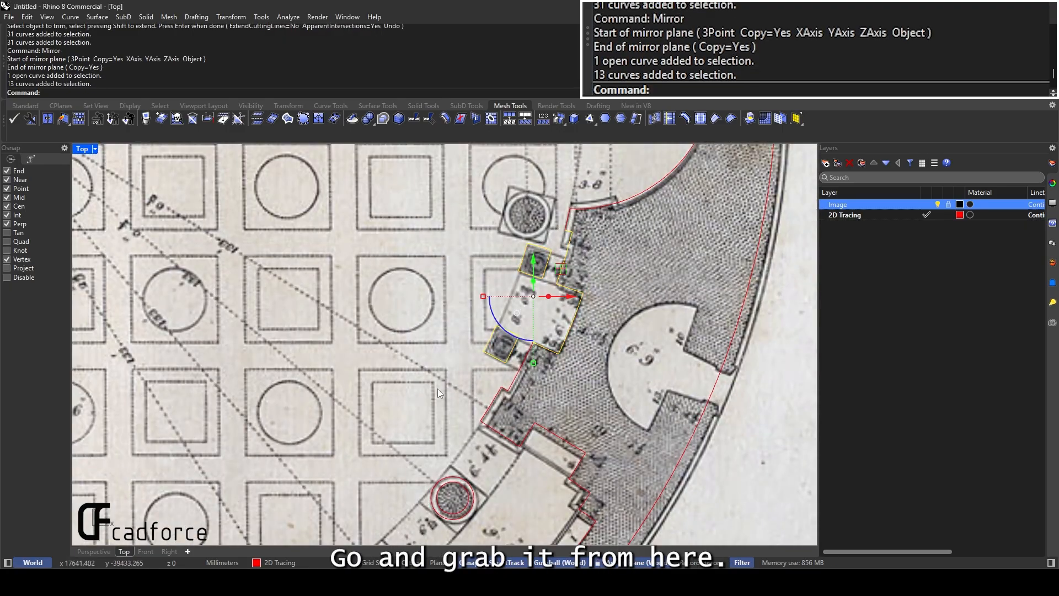
pyautogui.moveTo(422, 415); pyautogui.dragTo(610, 201)
pyautogui.click(422, 431)
pyautogui.moveTo(423, 432); pyautogui.dragTo(598, 193)
pyautogui.click(418, 437)
pyautogui.moveTo(417, 439); pyautogui.dragTo(597, 190)
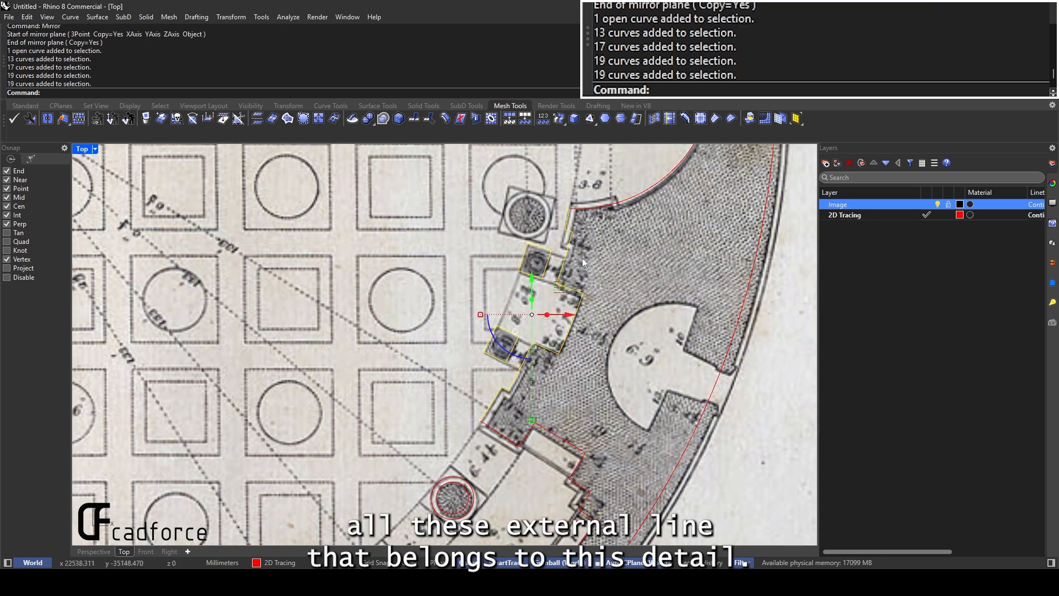
pyautogui.scroll(2, 551, 373)
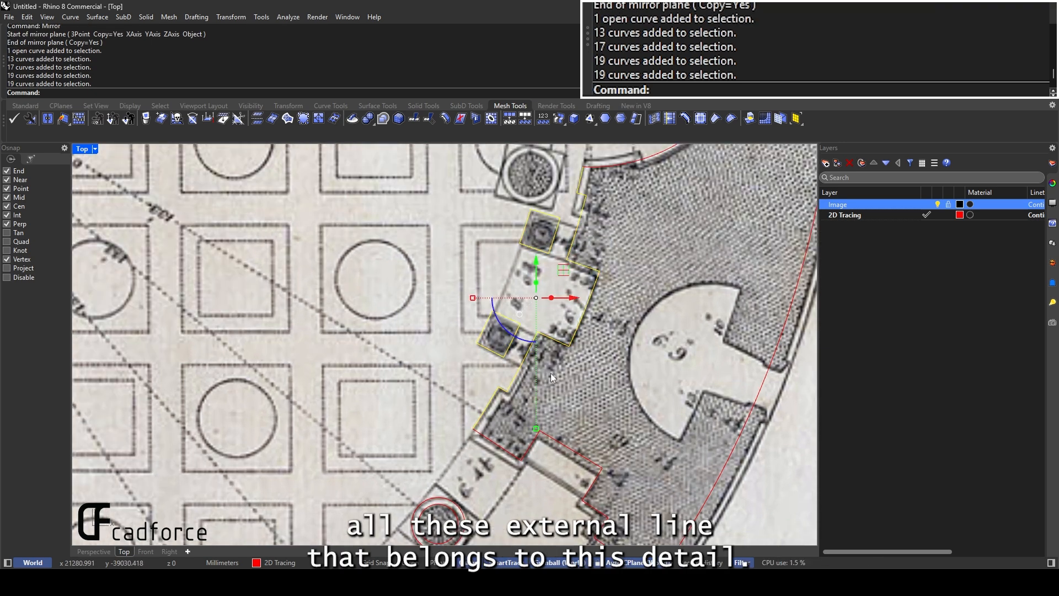
pyautogui.write('Mirror')
pyautogui.press('Return')
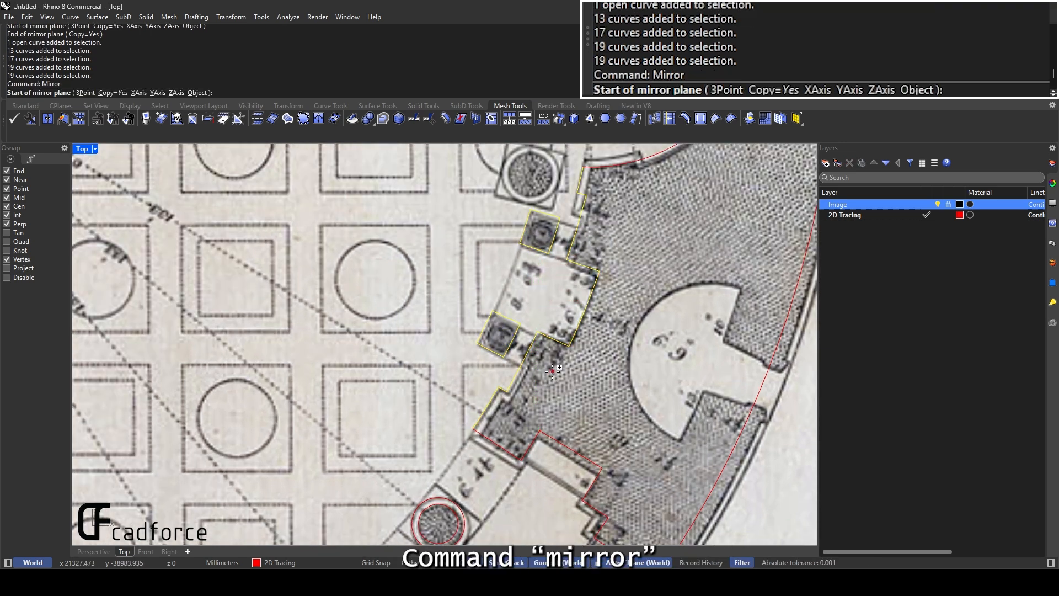
pyautogui.scroll(-10, 552, 353)
pyautogui.moveTo(414, 331); pyautogui.dragTo(553, 292, button='right')
pyautogui.click(482, 295)
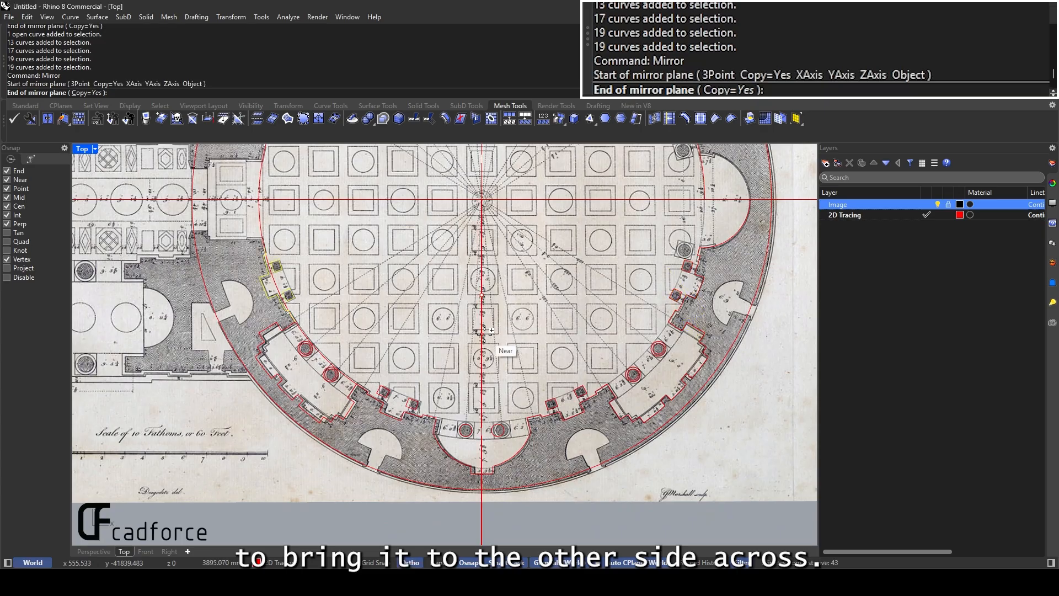
pyautogui.click(483, 353)
# Trim the rotunda circle across the newly mirrored left square-column niche, using all curves as cutting objects
pyautogui.scroll(6, 265, 259)
pyautogui.scroll(-8, 334, 283)
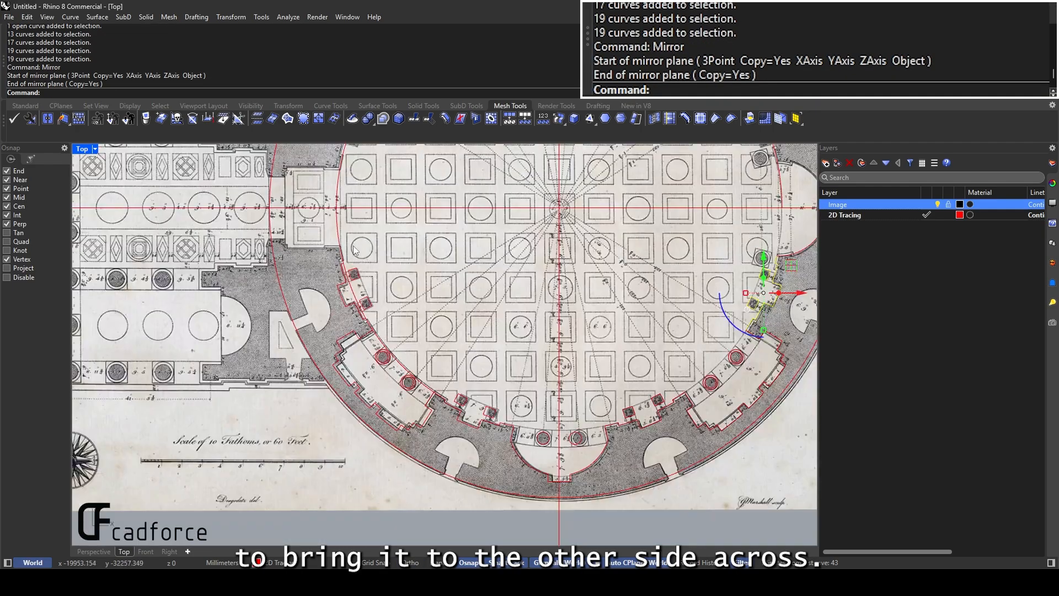
pyautogui.hotkey('ctrl', 'a')
pyautogui.scroll(5, 361, 292)
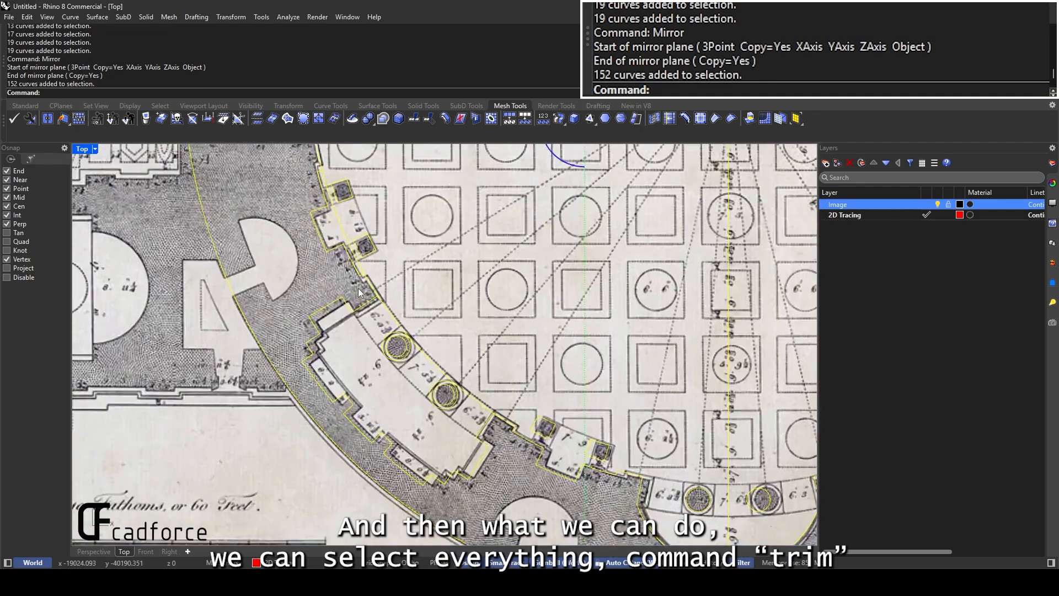
pyautogui.press('Return')
pyautogui.scroll(8, 332, 243)
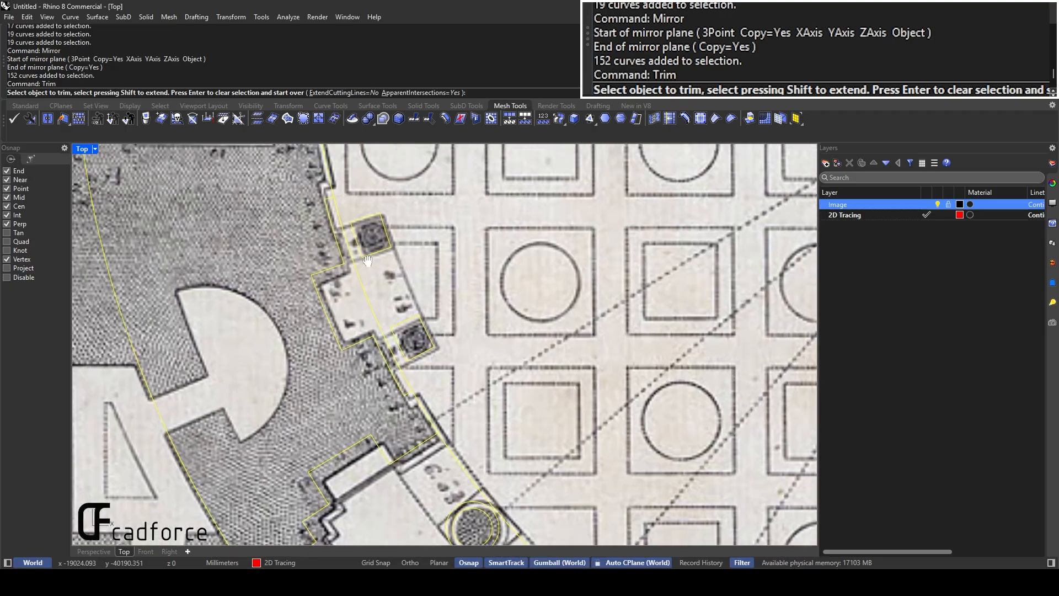
pyautogui.moveTo(332, 242); pyautogui.dragTo(357, 316, button='right')
pyautogui.click(357, 279)
pyautogui.scroll(-1, 357, 280)
# Trim the rotunda circle's arc across the opening of the mirrored lower-left rectangular niche, in front of its round columns
pyautogui.moveTo(408, 418); pyautogui.dragTo(380, 344, button='right')
pyautogui.scroll(-5, 351, 297)
pyautogui.moveTo(440, 412); pyautogui.dragTo(331, 278, button='right')
pyautogui.scroll(6, 301, 277)
pyautogui.click(278, 247)
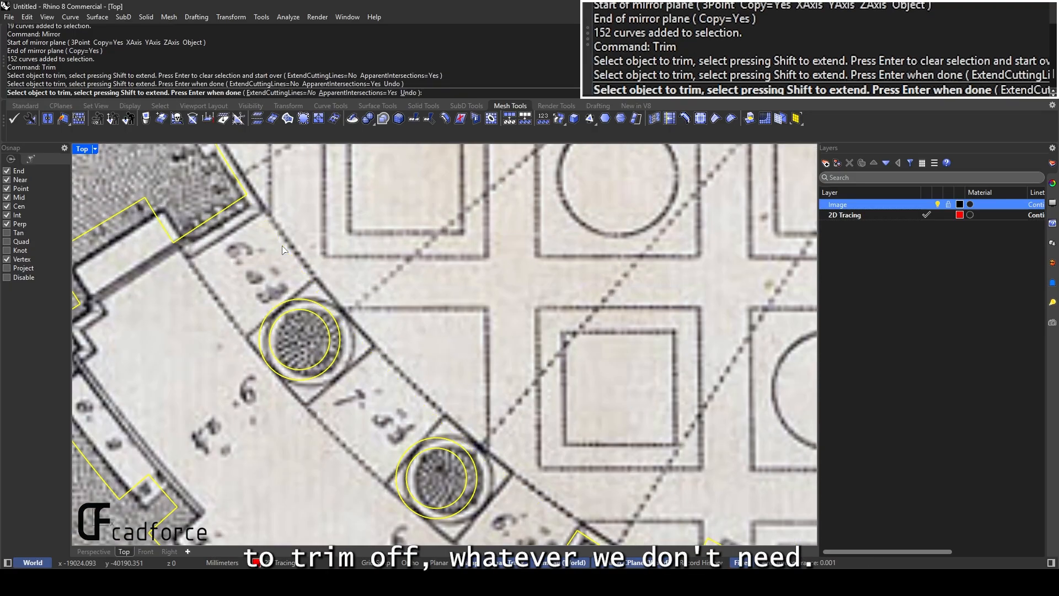
# Check the mirrored tracing along the lower half by switching the Image layer off and on, and end the Trim command
pyautogui.scroll(-8, 293, 257)
pyautogui.moveTo(430, 337); pyautogui.dragTo(408, 317, button='right')
pyautogui.scroll(6, 406, 363)
pyautogui.scroll(-6, 487, 407)
pyautogui.moveTo(631, 453); pyautogui.dragTo(540, 391, button='right')
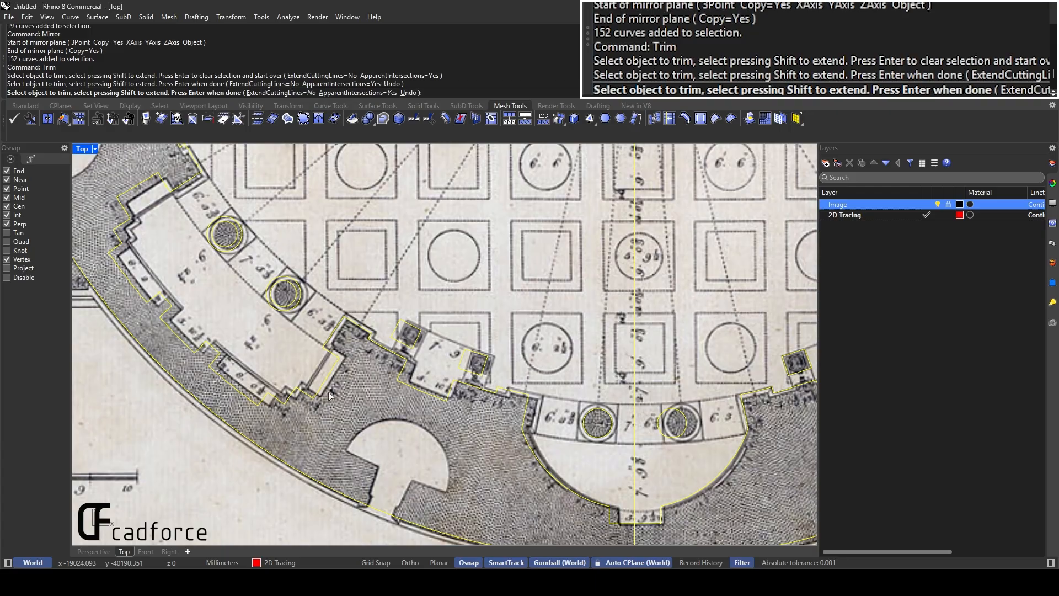
pyautogui.moveTo(541, 438); pyautogui.dragTo(397, 389, button='right')
pyautogui.click(938, 204)
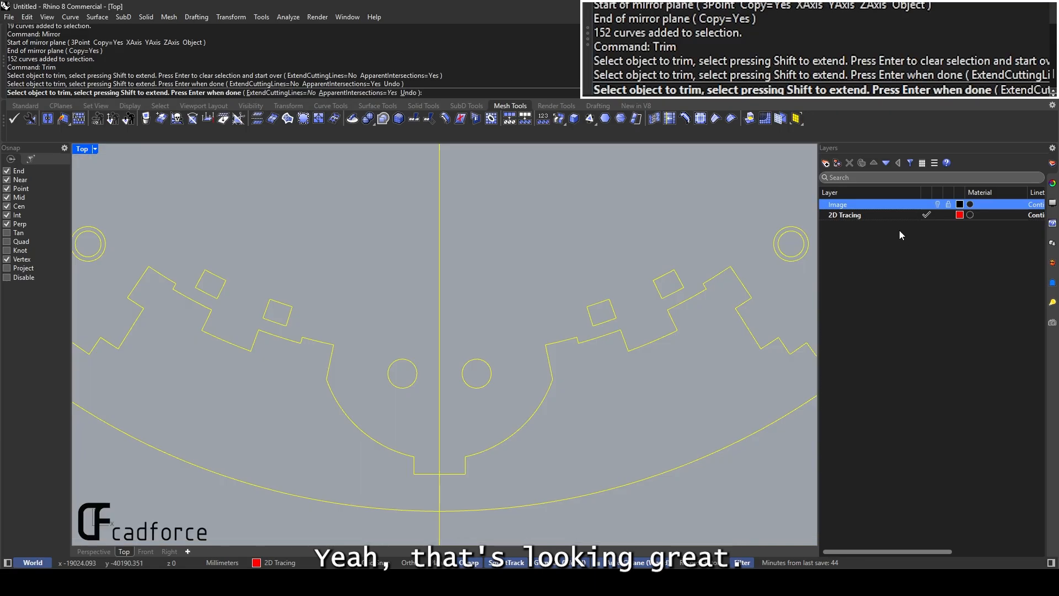
pyautogui.scroll(-3, 338, 343)
pyautogui.moveTo(504, 292); pyautogui.dragTo(512, 350, button='right')
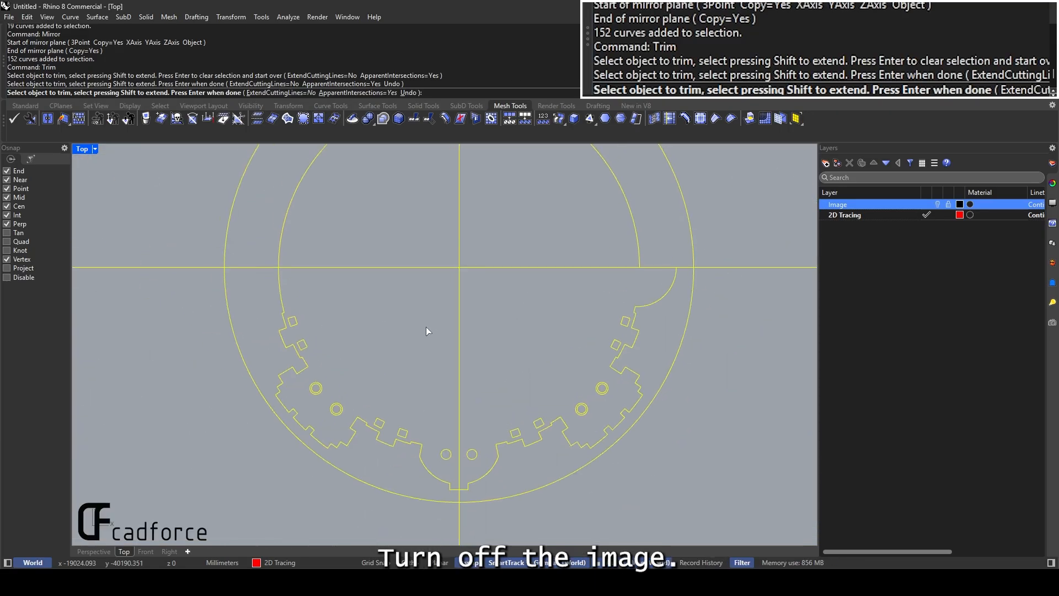
pyautogui.click(937, 204)
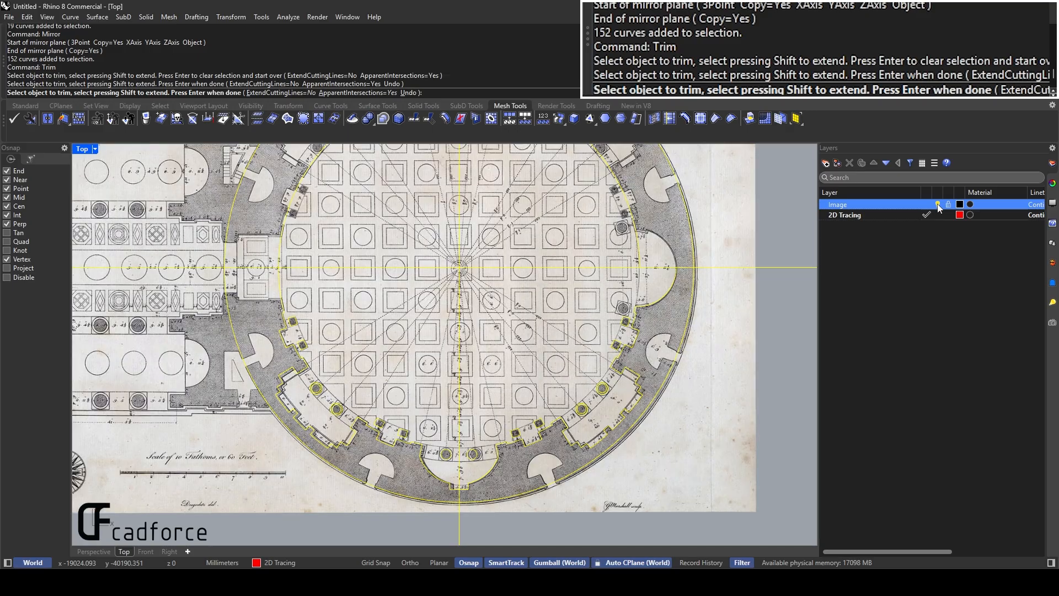
pyautogui.click(938, 204)
pyautogui.click(938, 205)
pyautogui.click(938, 204)
pyautogui.click(938, 204)
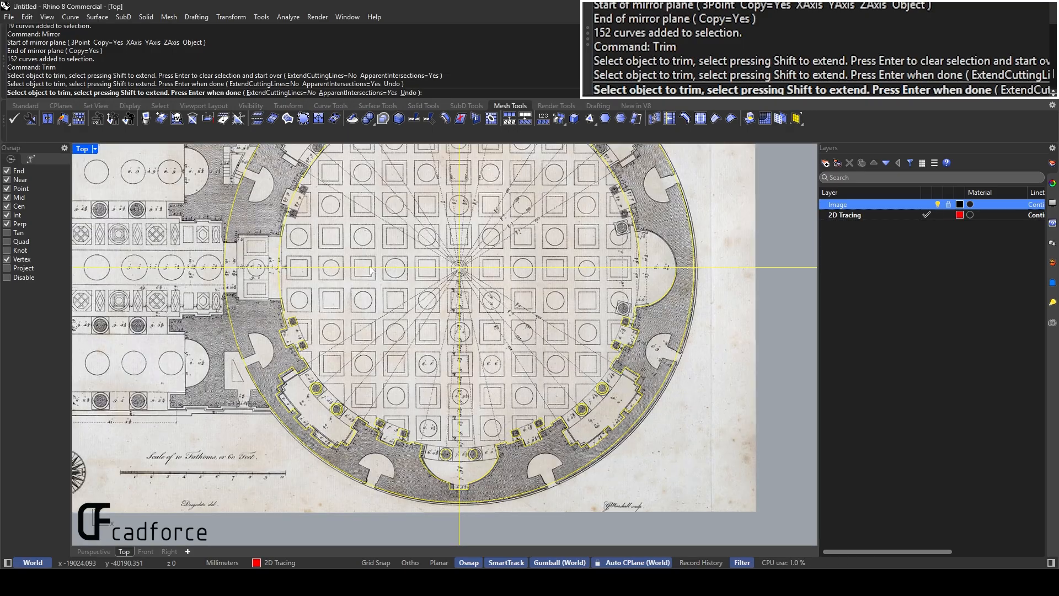
pyautogui.scroll(4, 302, 274)
pyautogui.press('Return')
# Start a polyline on the rotunda's inner circle at the left entrance's lower wall corner and trace the first ledge with its short downward return
pyautogui.scroll(-5, 441, 288)
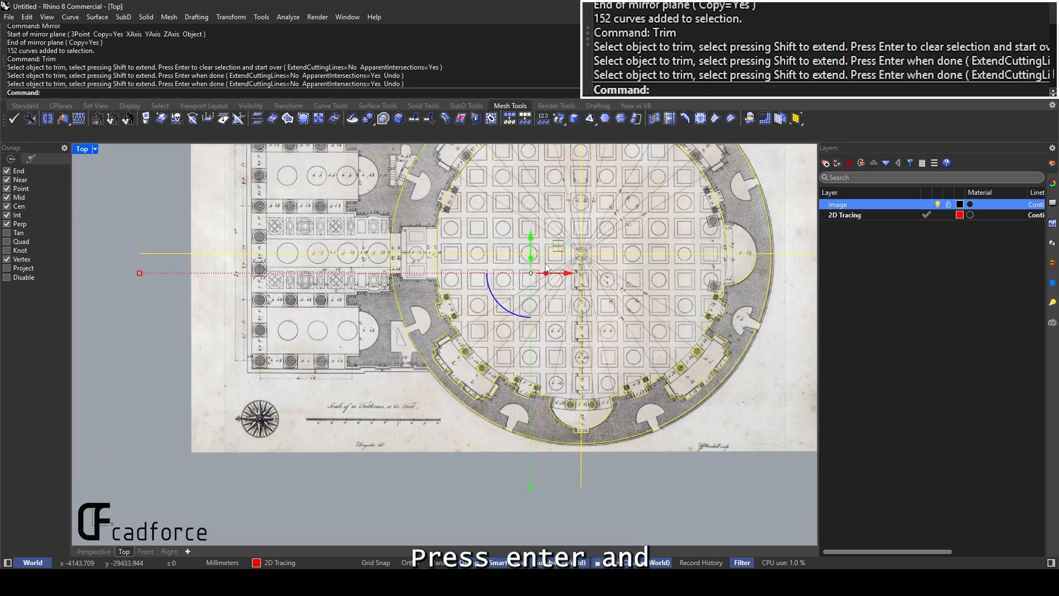
pyautogui.scroll(8, 398, 277)
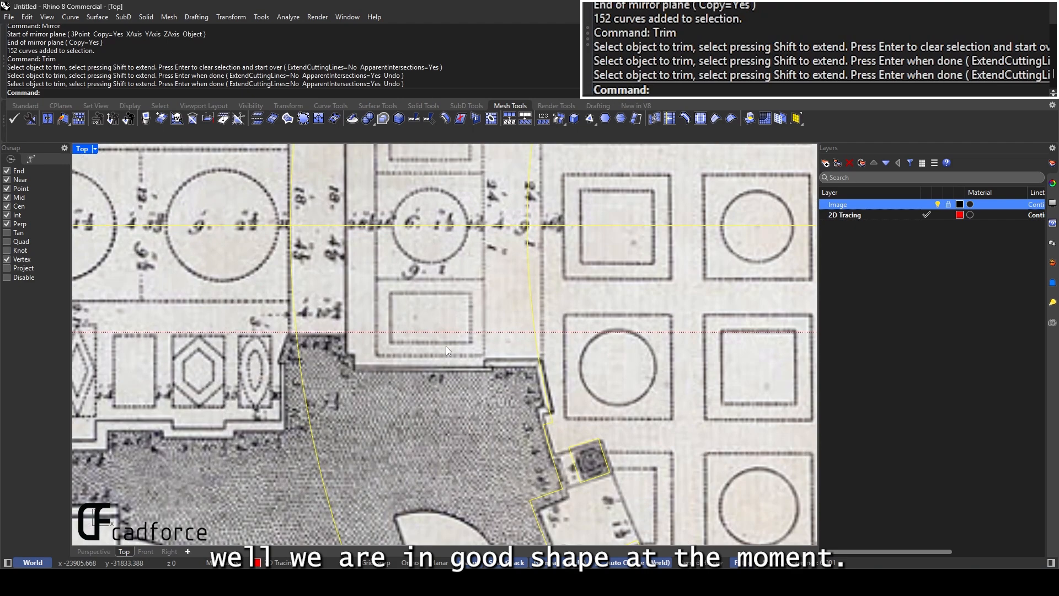
pyautogui.write('poly')
pyautogui.press('Return')
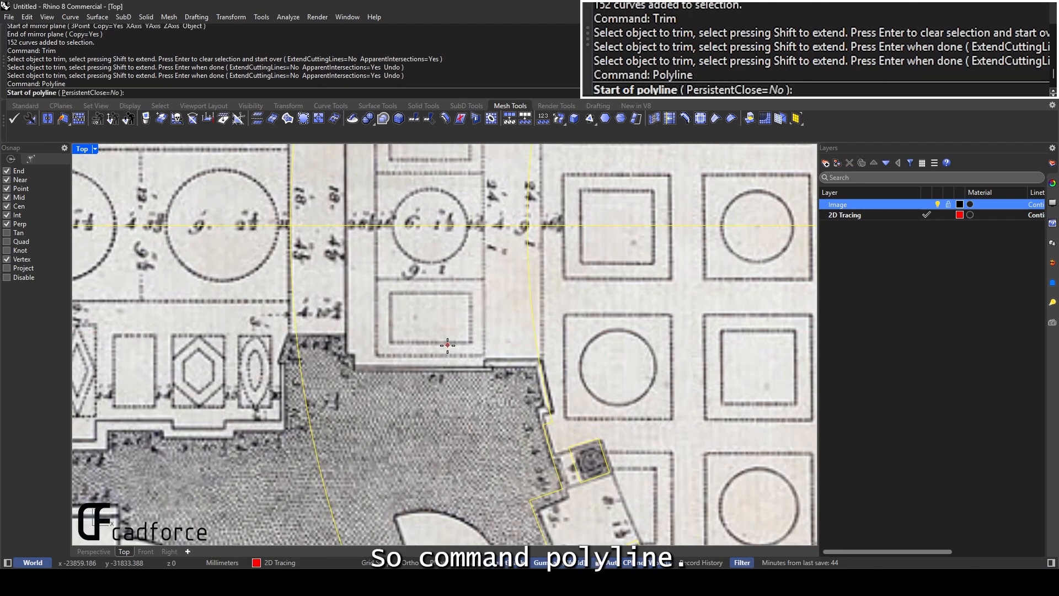
pyautogui.scroll(2, 496, 366)
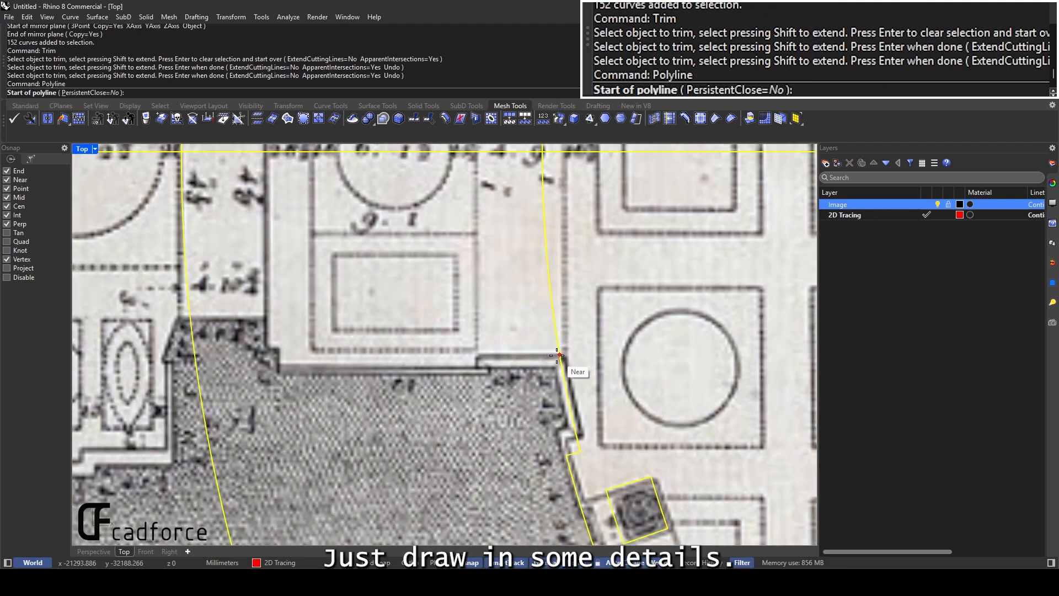
pyautogui.click(558, 356)
pyautogui.scroll(-5, 481, 355)
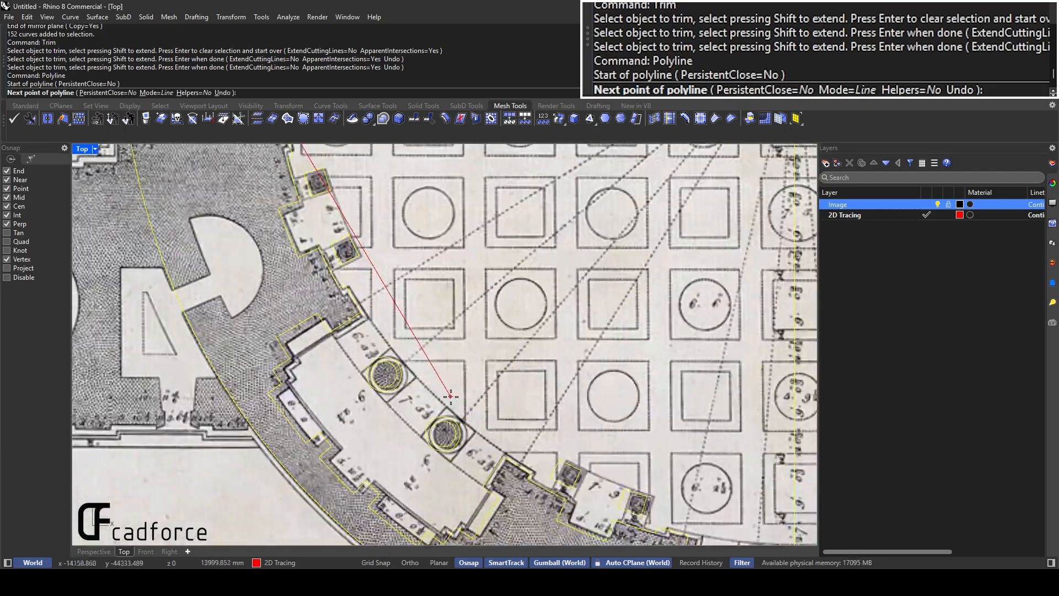
pyautogui.scroll(5, 355, 301)
pyautogui.scroll(-9, 353, 288)
pyautogui.scroll(10, 365, 237)
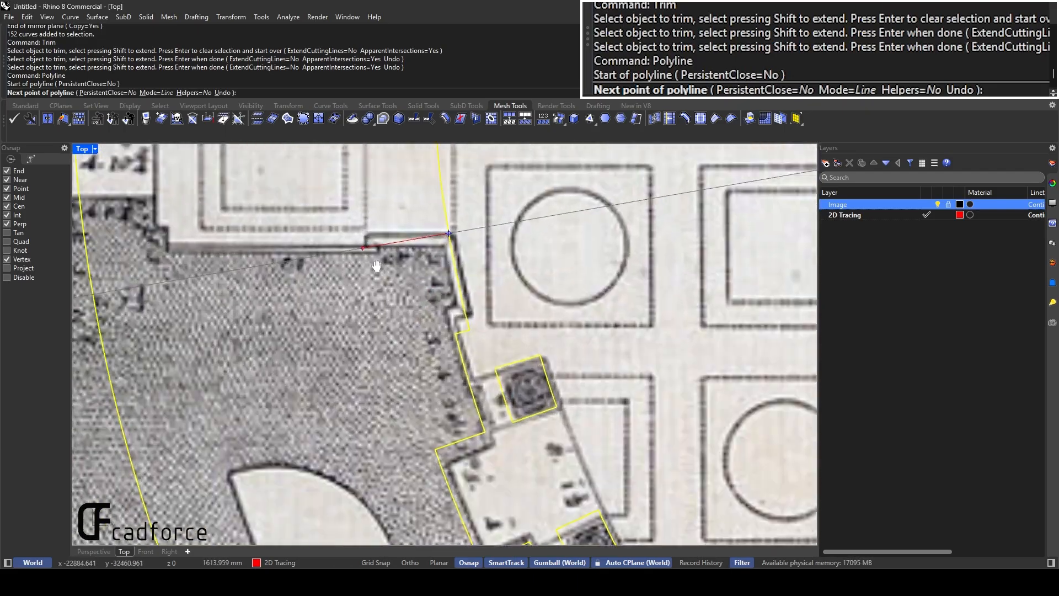
pyautogui.click(411, 260)
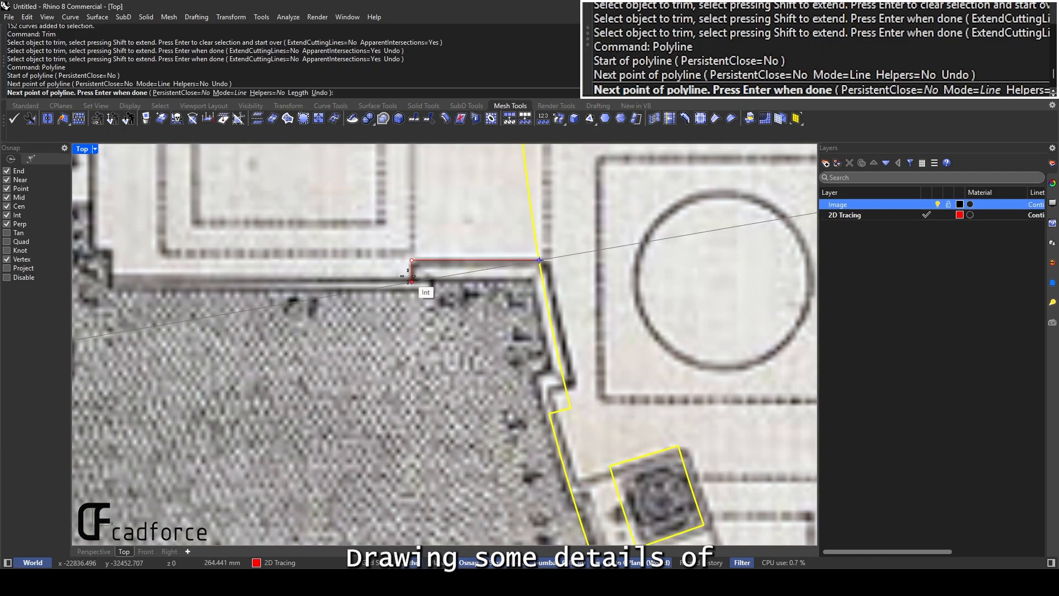
pyautogui.scroll(4, 409, 276)
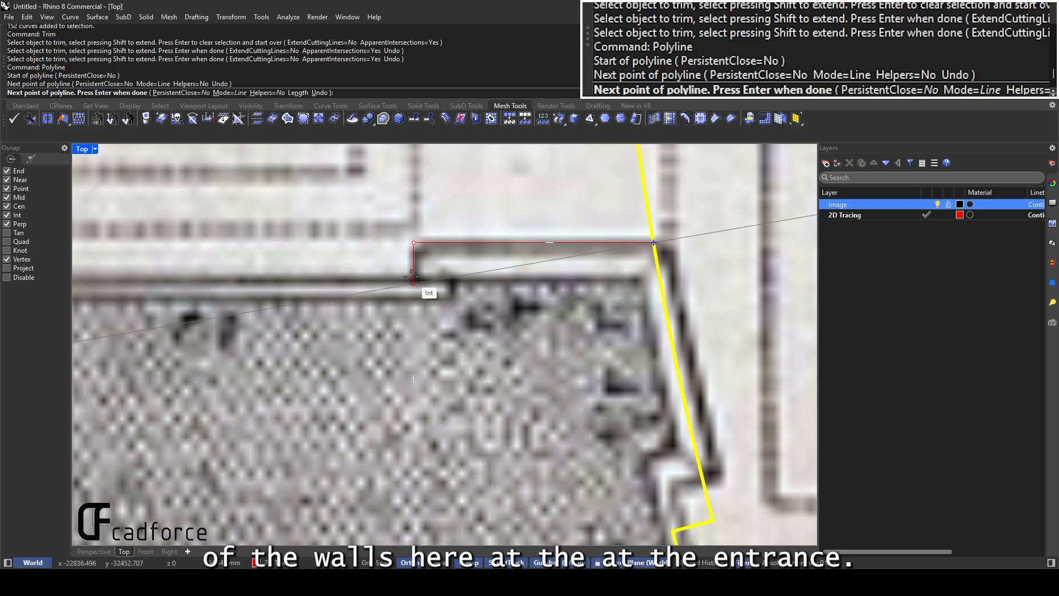
pyautogui.scroll(2, 413, 277)
pyautogui.click(413, 278)
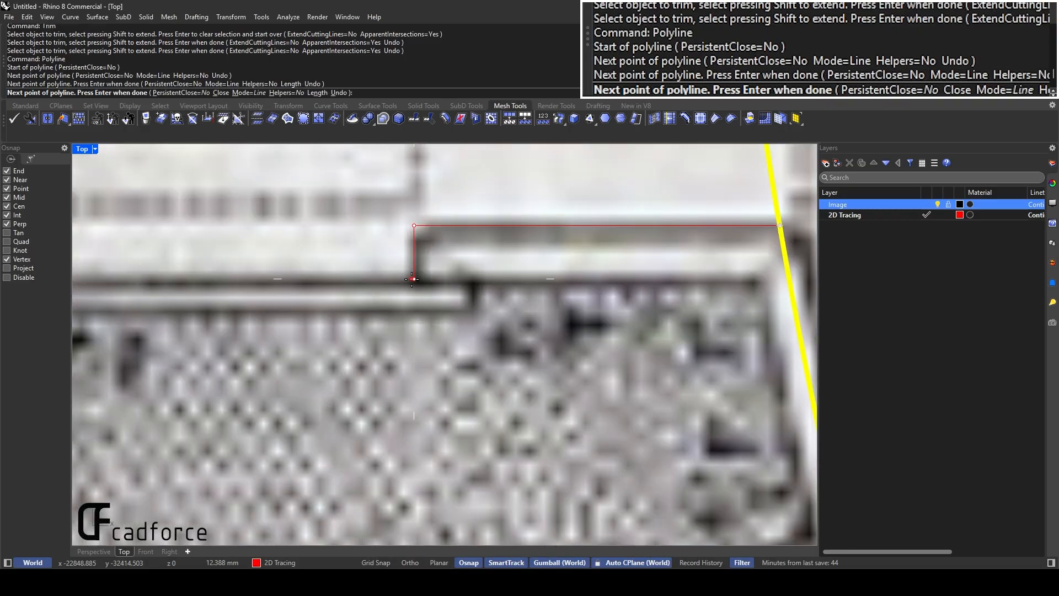
# Continue the polyline with orthogonal segments along the entrance recess's long lower edge and up its stepped far corner
pyautogui.scroll(-6, 411, 279)
pyautogui.moveTo(412, 279); pyautogui.dragTo(748, 318, button='right')
pyautogui.keyDown('shift'); pyautogui.click(296, 317); pyautogui.keyUp('shift')
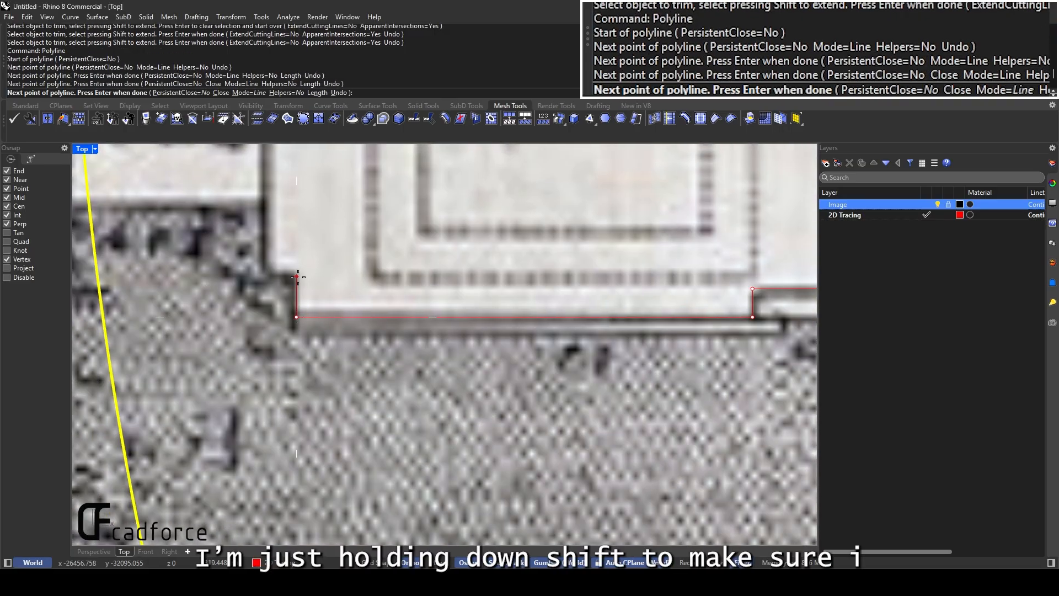
pyautogui.keyDown('shift'); pyautogui.click(296, 274); pyautogui.keyUp('shift')
pyautogui.keyDown('shift'); pyautogui.click(258, 274); pyautogui.keyUp('shift')
pyautogui.moveTo(259, 200); pyautogui.dragTo(395, 290, button='right')
pyautogui.keyDown('shift'); pyautogui.click(391, 289); pyautogui.keyUp('shift')
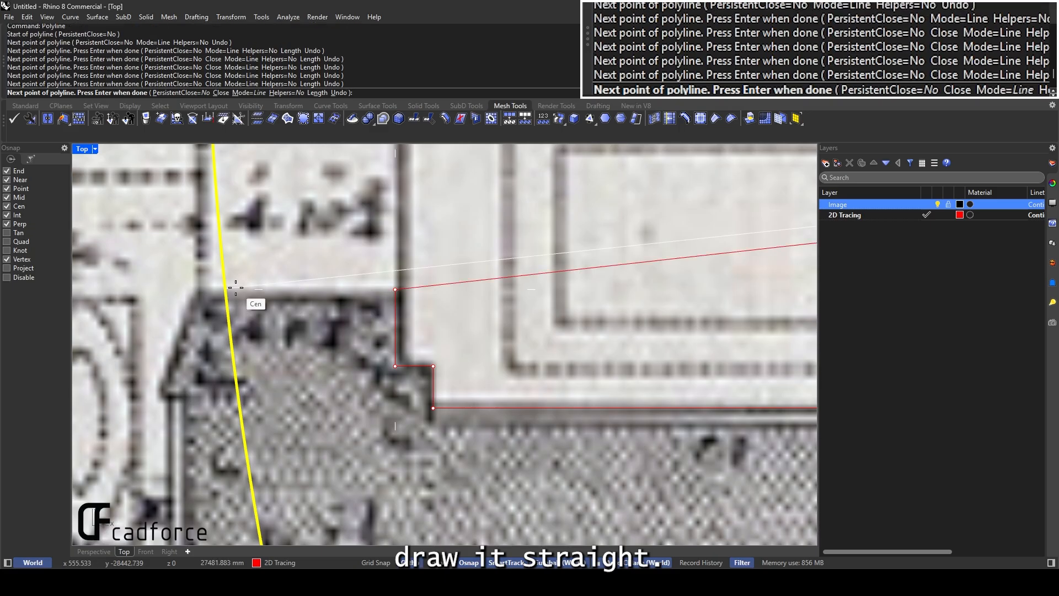
# Extend the polyline about 1525 mm across the doorway wall end, down its splayed corner and about 1920 mm down the adjoining wall
pyautogui.scroll(-8, 190, 289)
pyautogui.moveTo(160, 290); pyautogui.dragTo(405, 298, button='right')
pyautogui.scroll(4, 407, 299)
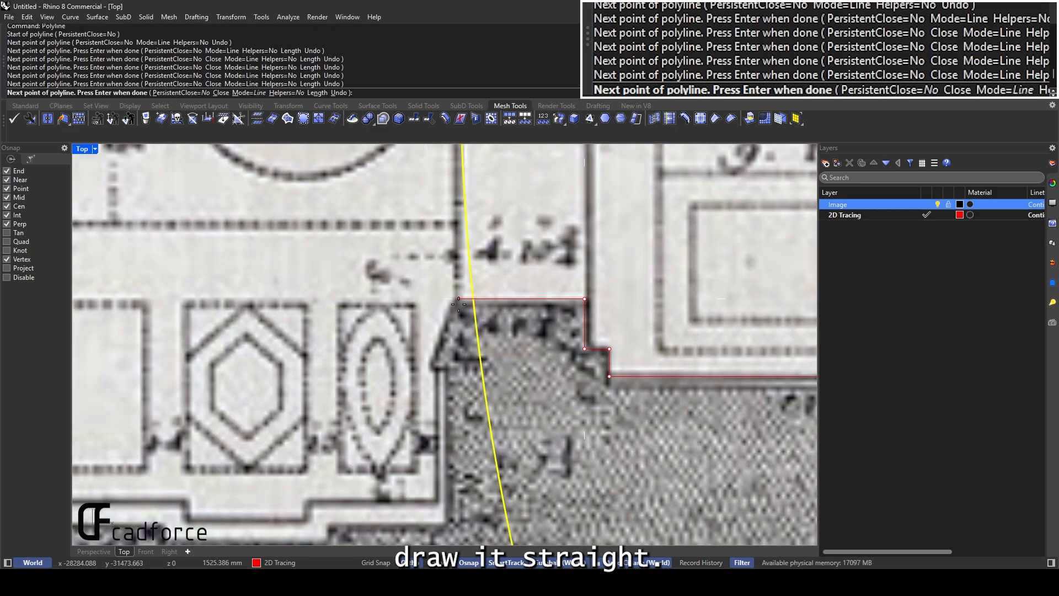
pyautogui.keyDown('shift'); pyautogui.click(455, 303); pyautogui.keyUp('shift')
pyautogui.scroll(-6, 452, 309)
pyautogui.scroll(3, 447, 324)
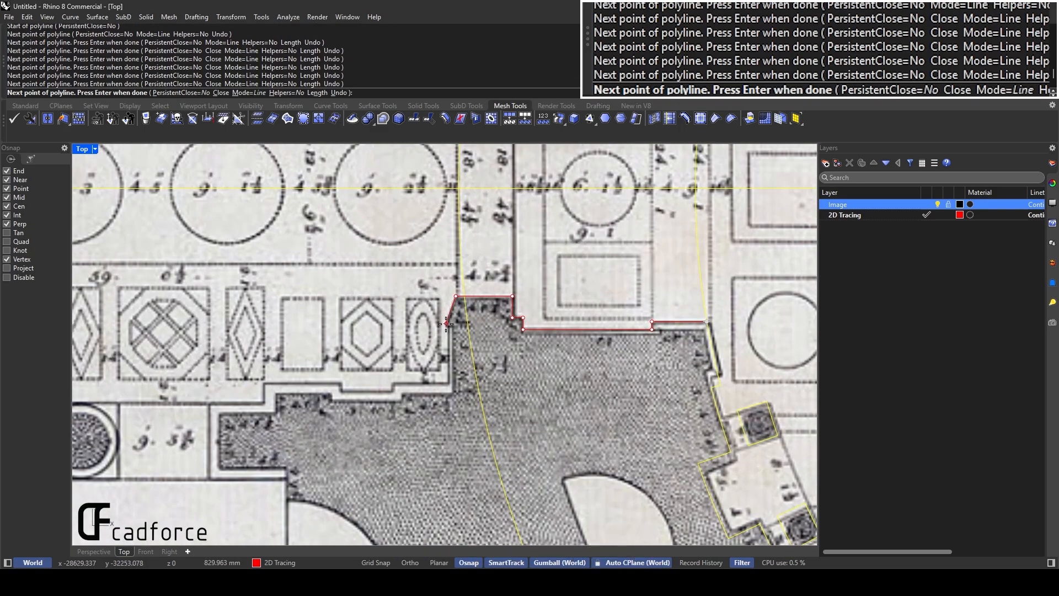
pyautogui.scroll(5, 447, 324)
pyautogui.click(451, 326)
pyautogui.click(451, 454)
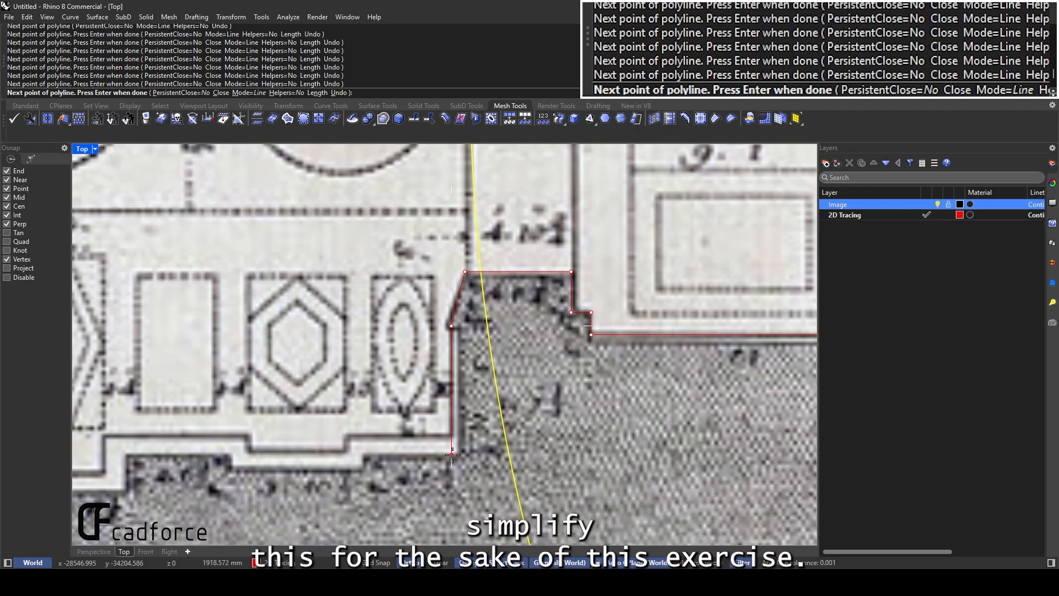
# Trace the passage wall's shallow recess, aligning its roughly 198 mm far return with the near edge by SmartTrack, and continue about 1550 mm left
pyautogui.click(359, 454)
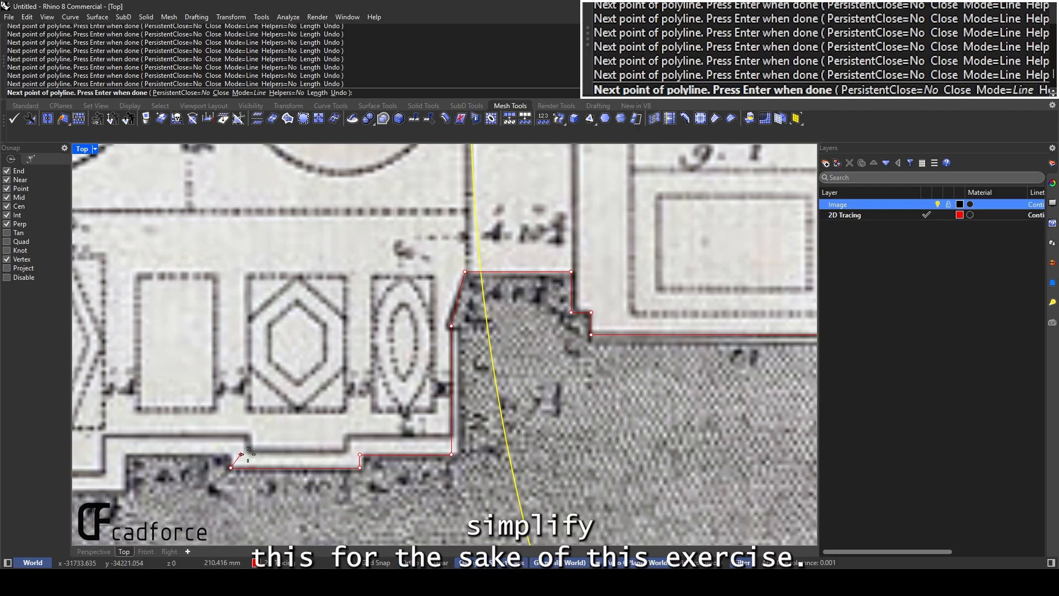
pyautogui.scroll(3, 241, 454)
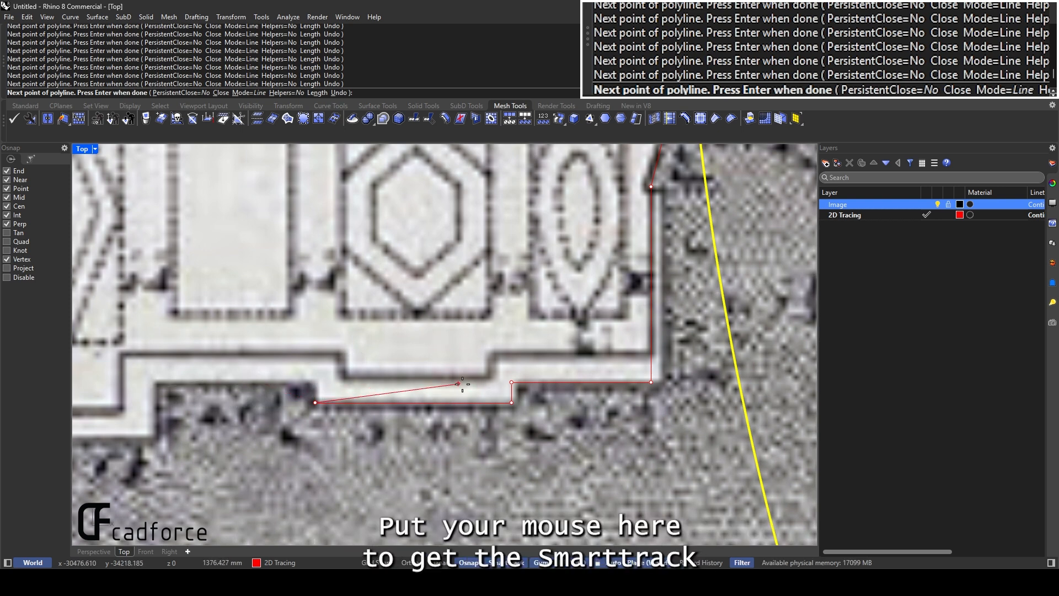
pyautogui.moveTo(506, 380)
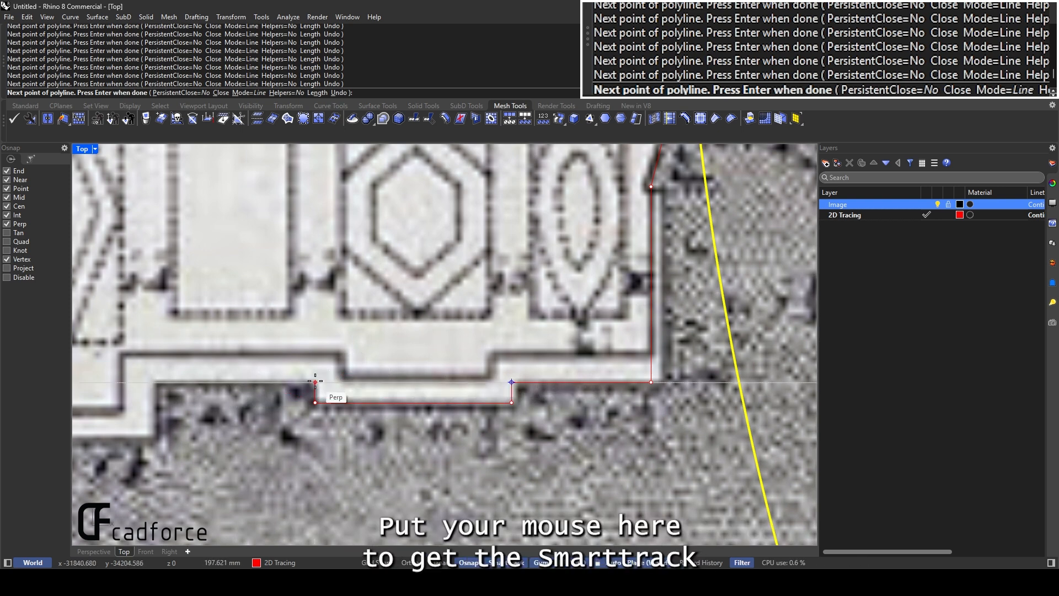
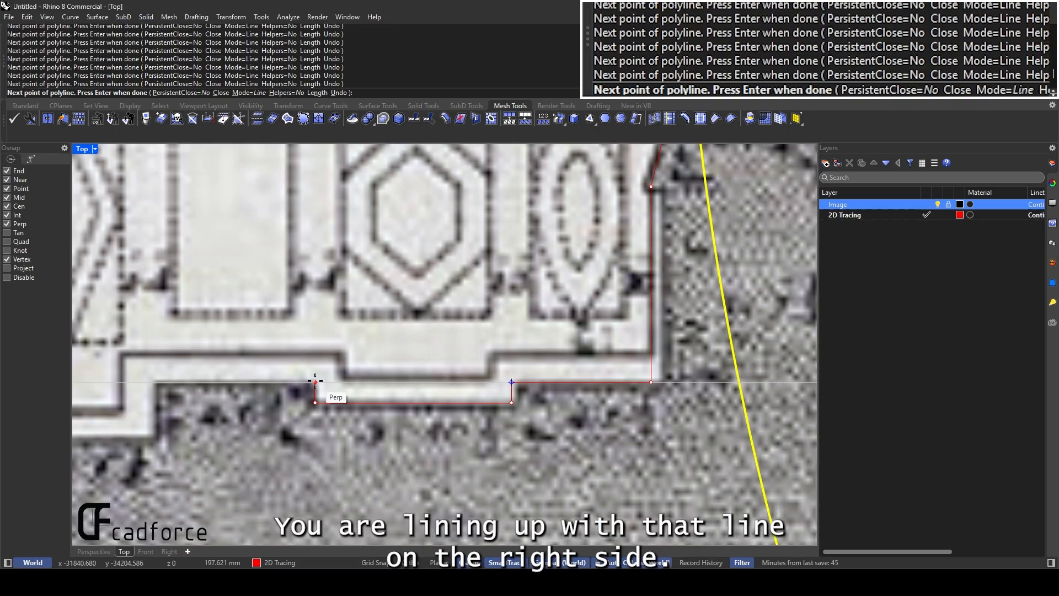
pyautogui.click(315, 381)
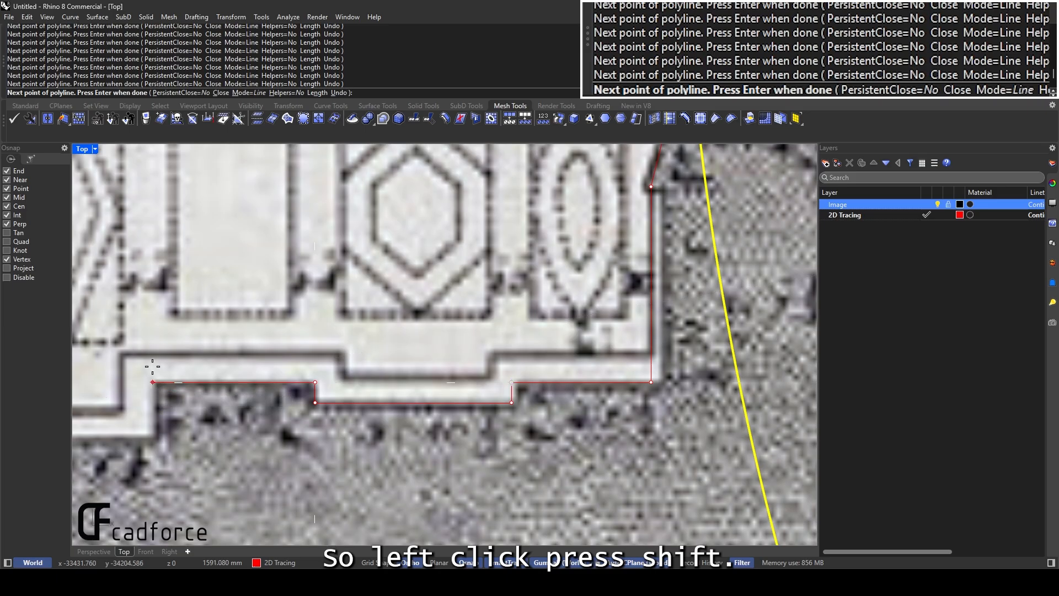
pyautogui.keyDown('shift'); pyautogui.moveTo(152, 369); pyautogui.dragTo(322, 320, button='right'); pyautogui.keyUp('shift')
pyautogui.click(328, 333)
pyautogui.scroll(2, 328, 347)
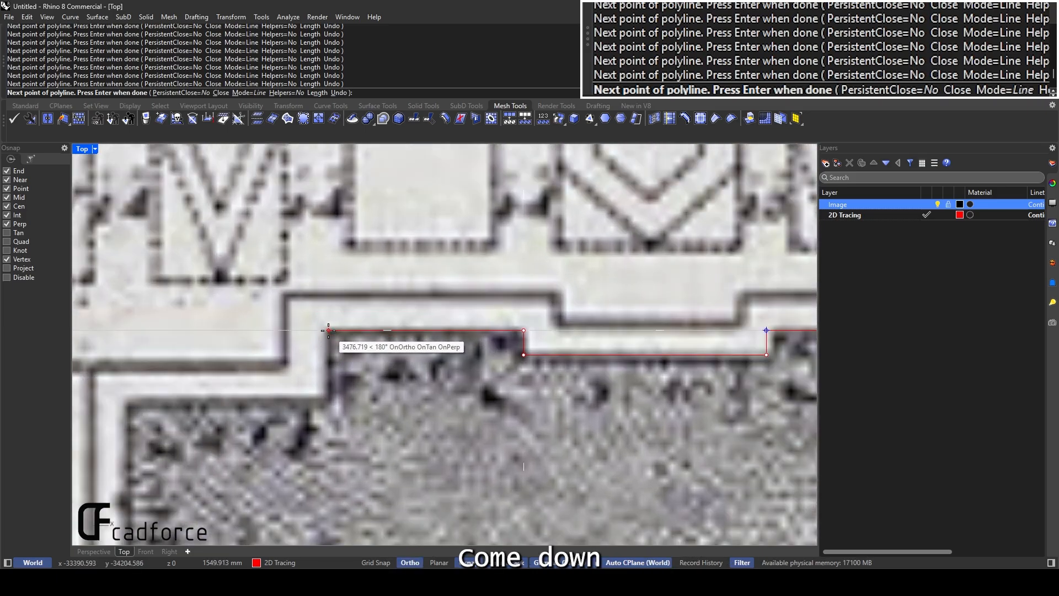
# Continue the wall polyline with orthogonal segments around the stepped upper projection of the hatched masonry, down to the wall beside the semicircular niche
pyautogui.click(328, 399)
pyautogui.keyDown('shift'); pyautogui.moveTo(235, 384); pyautogui.dragTo(425, 310, button='right'); pyautogui.keyUp('shift')
pyautogui.click(319, 331)
pyautogui.keyDown('shift'); pyautogui.moveTo(333, 467); pyautogui.dragTo(355, 348, button='right'); pyautogui.keyUp('shift')
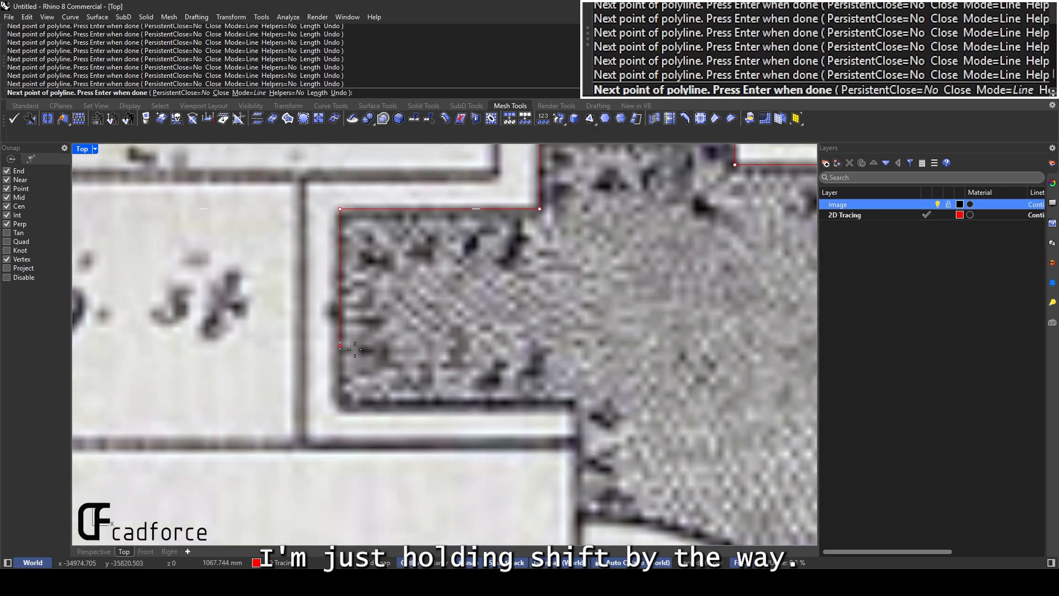
pyautogui.keyDown('shift'); pyautogui.scroll(-4, 587, 398); pyautogui.keyUp('shift')
pyautogui.keyDown('shift'); pyautogui.moveTo(588, 398); pyautogui.dragTo(481, 318, button='right'); pyautogui.keyUp('shift')
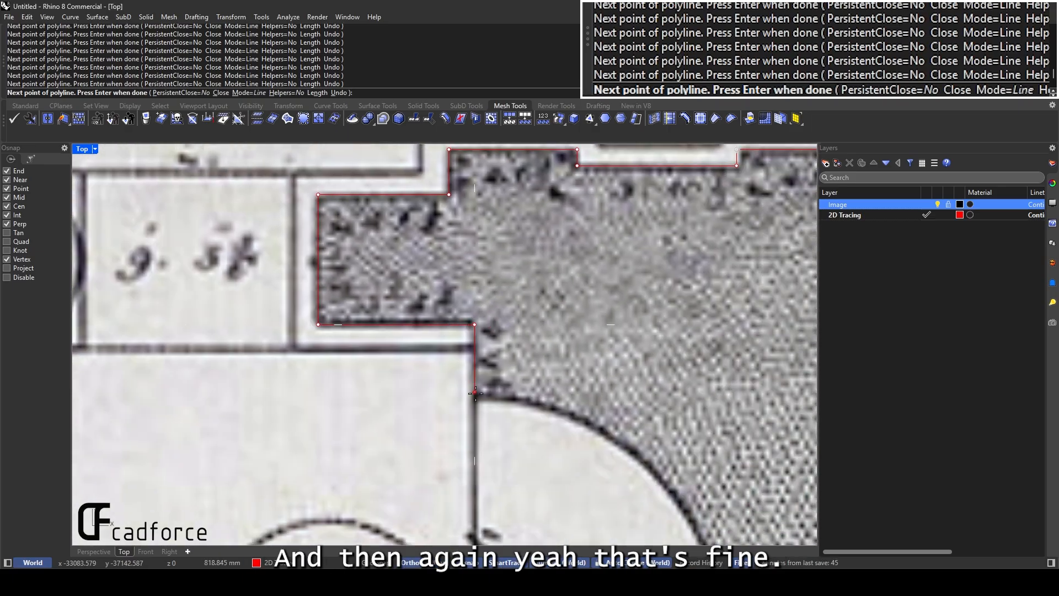
# Extend the polyline straight down past the semicircular niche and outward along the top edge of the lower masonry projection
pyautogui.scroll(-12, 474, 395)
pyautogui.moveTo(475, 395); pyautogui.dragTo(491, 256, button='right')
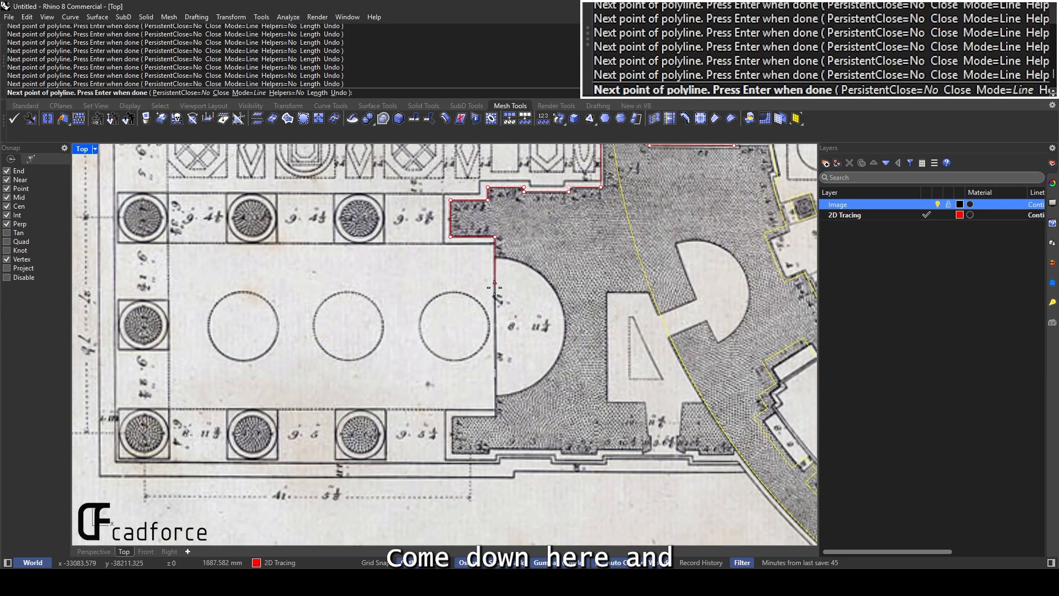
pyautogui.scroll(10, 494, 417)
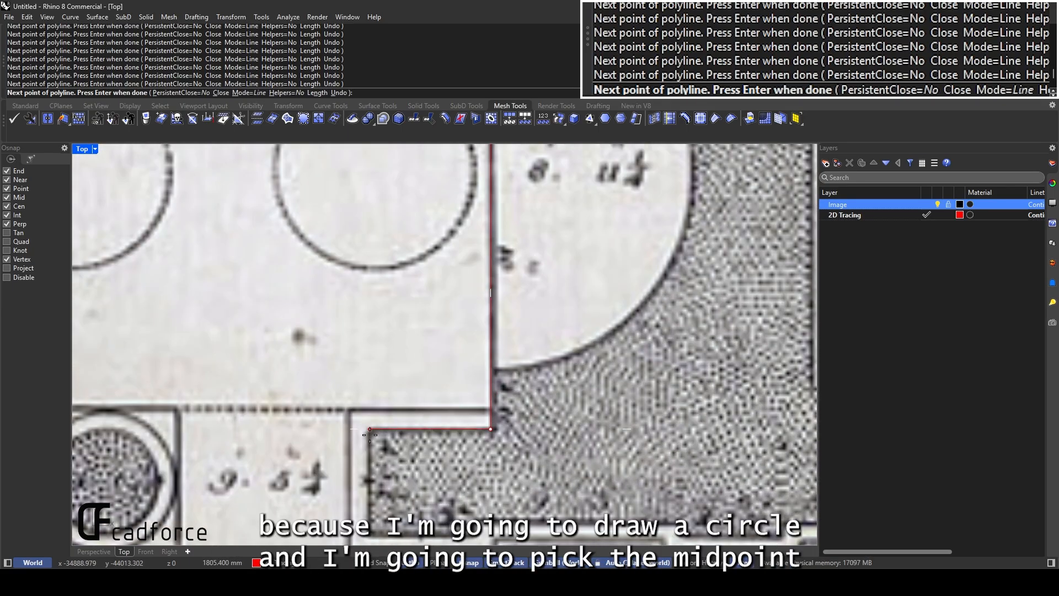
pyautogui.scroll(-4, 369, 435)
pyautogui.moveTo(449, 266); pyautogui.dragTo(519, 171, button='right')
pyautogui.scroll(3, 442, 344)
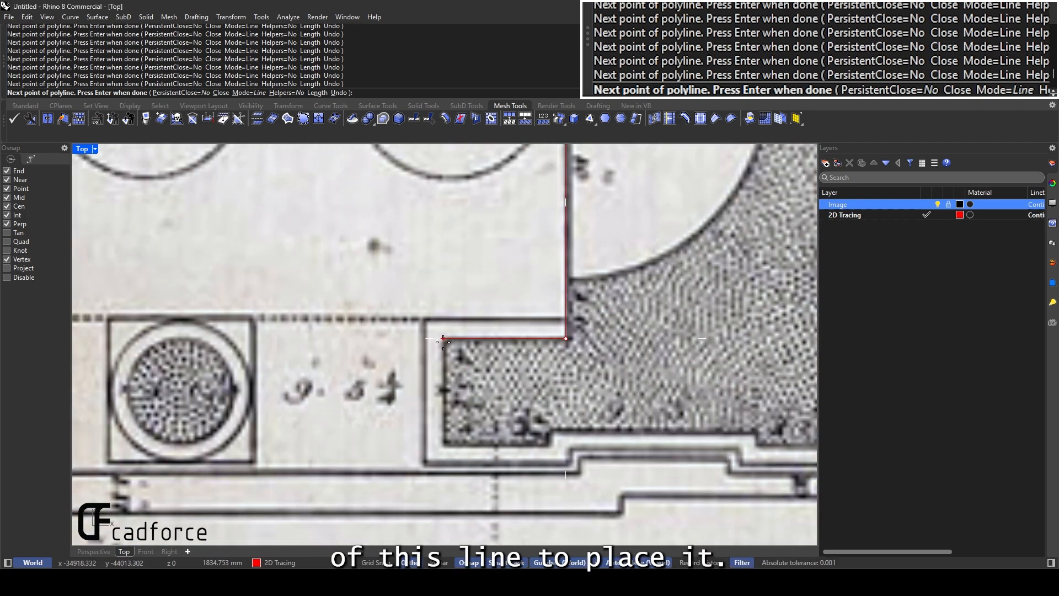
# Trace the lower projection and the stepped bottom edge of the masonry with the polyline as far as the entry opening
pyautogui.click(547, 446)
pyautogui.click(547, 431)
pyautogui.scroll(-5, 547, 431)
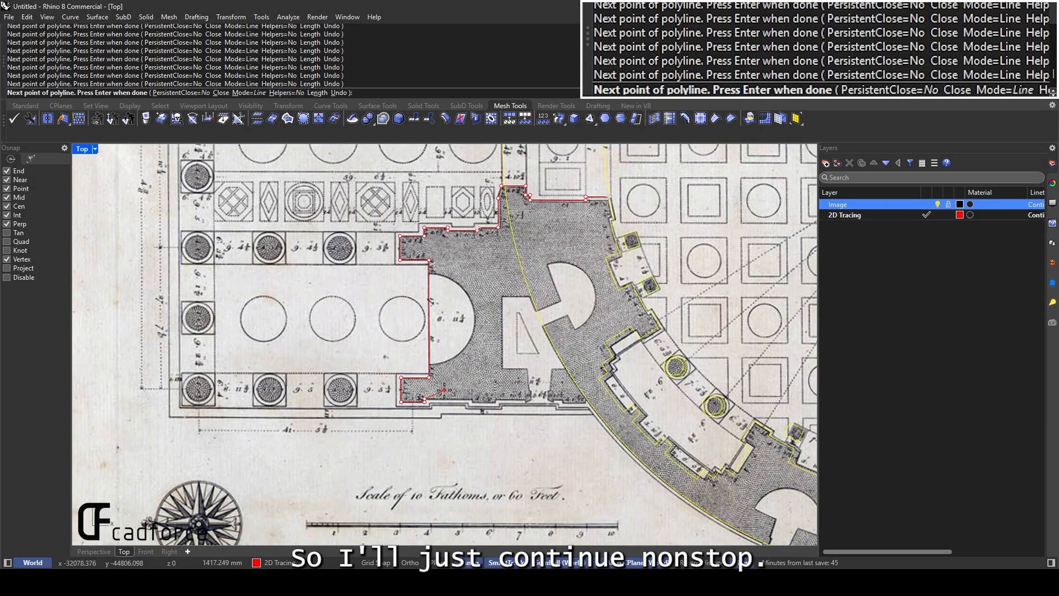
pyautogui.scroll(5, 441, 398)
pyautogui.click(559, 382)
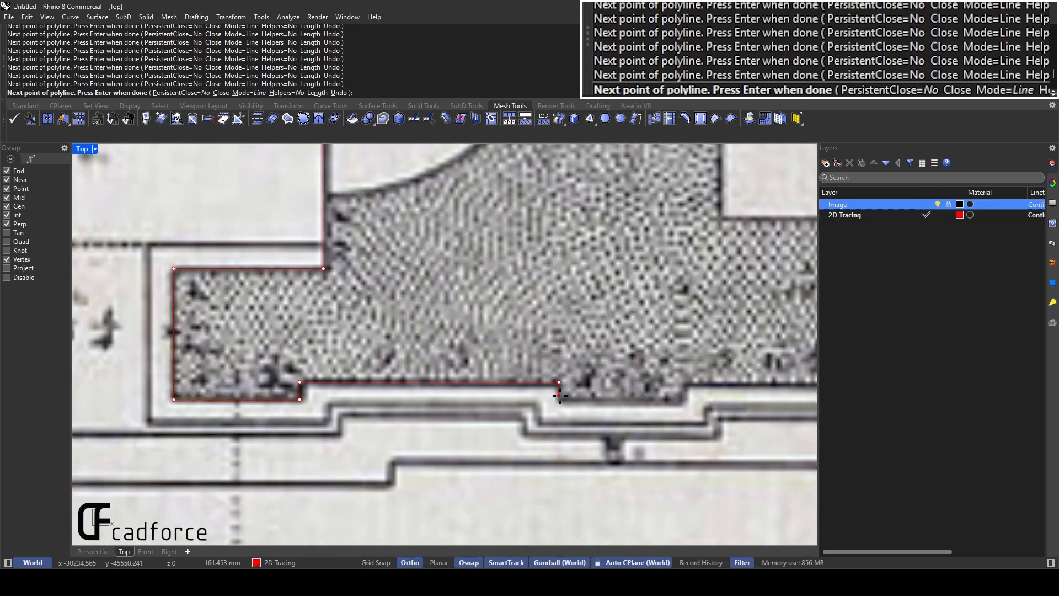
pyautogui.keyDown('shift'); pyautogui.click(686, 383); pyautogui.keyUp('shift')
pyautogui.moveTo(712, 387); pyautogui.dragTo(425, 365, button='right')
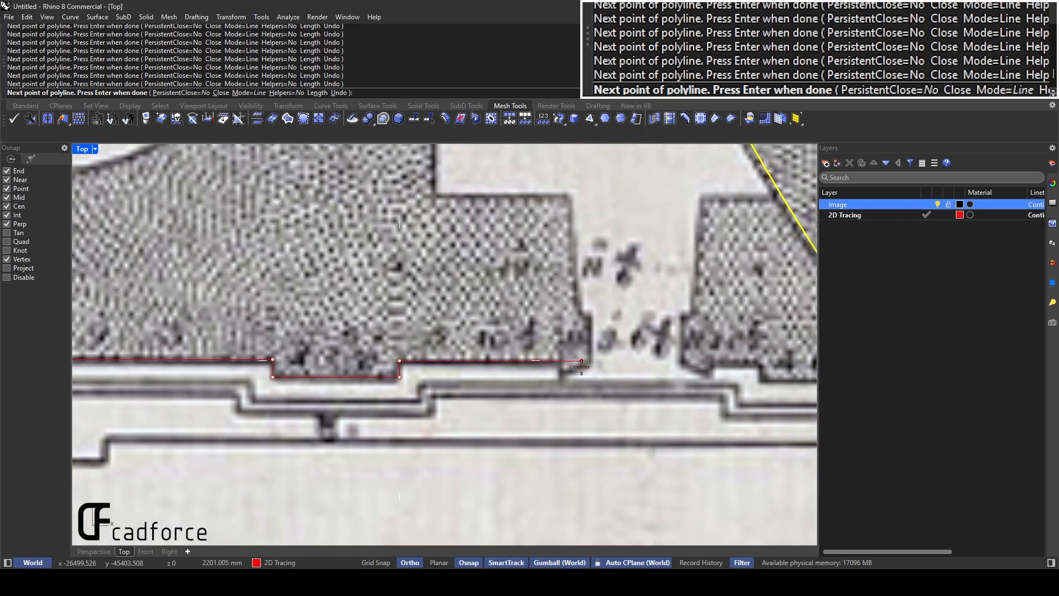
pyautogui.click(556, 361)
pyautogui.scroll(-5, 556, 362)
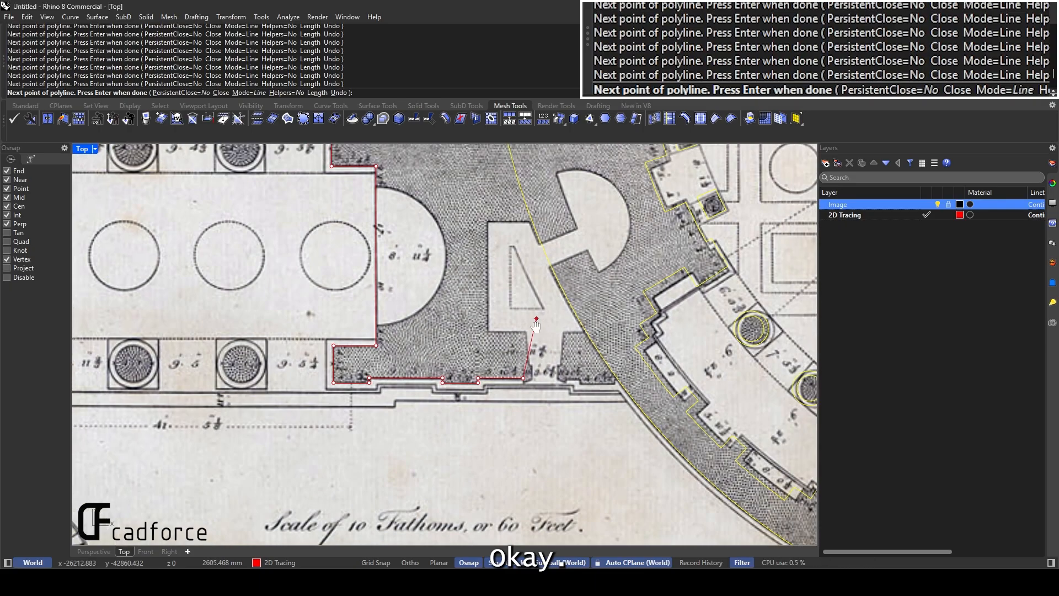
# Trace the entry's left jamb and the stair room's outline up to the large curved wall, and finish the polyline
pyautogui.scroll(6, 520, 378)
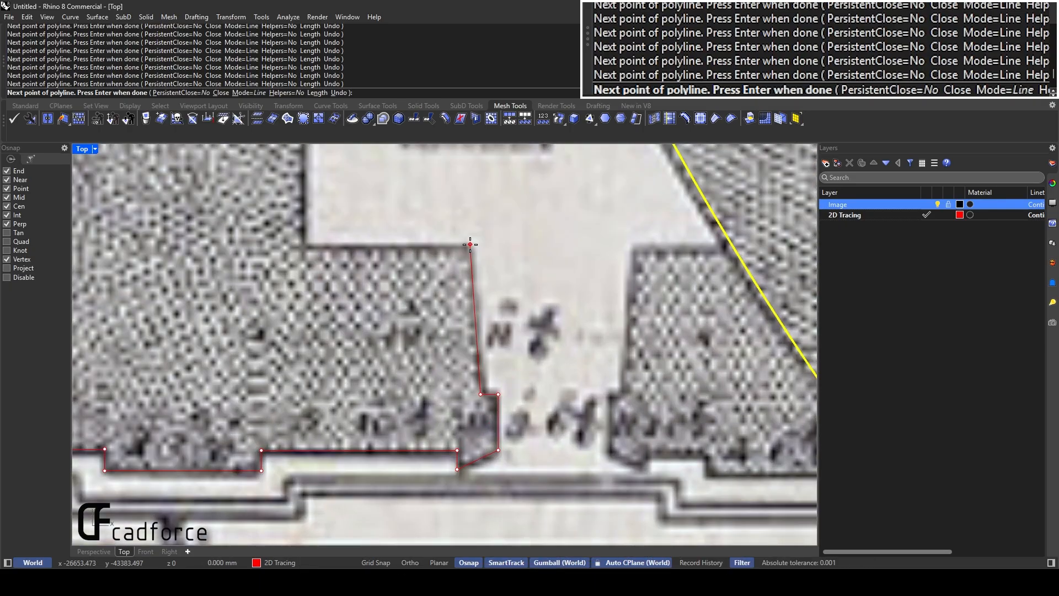
pyautogui.click(305, 246)
pyautogui.scroll(-3, 309, 243)
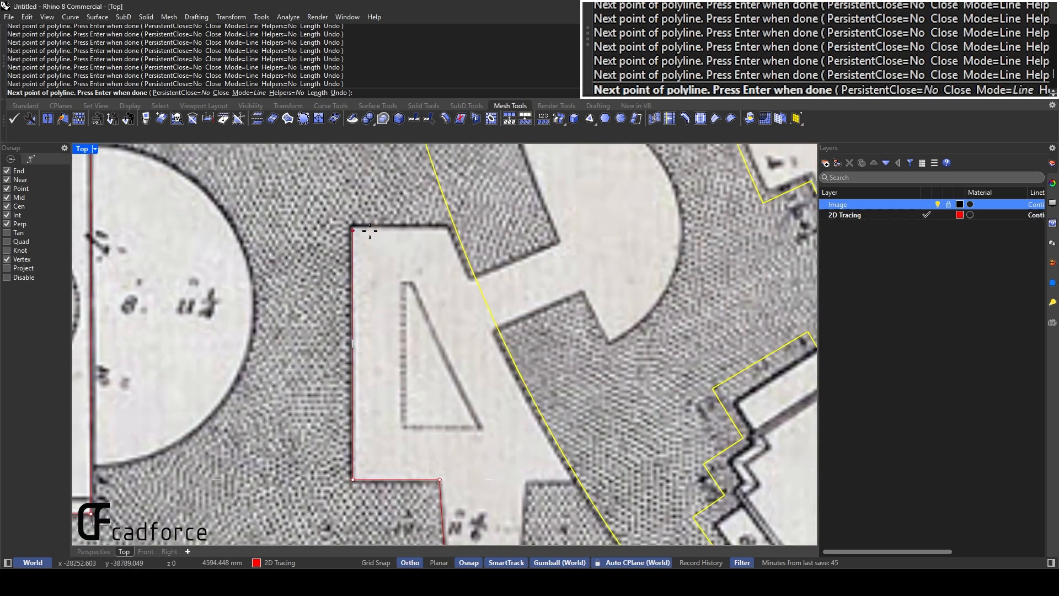
pyautogui.click(449, 227)
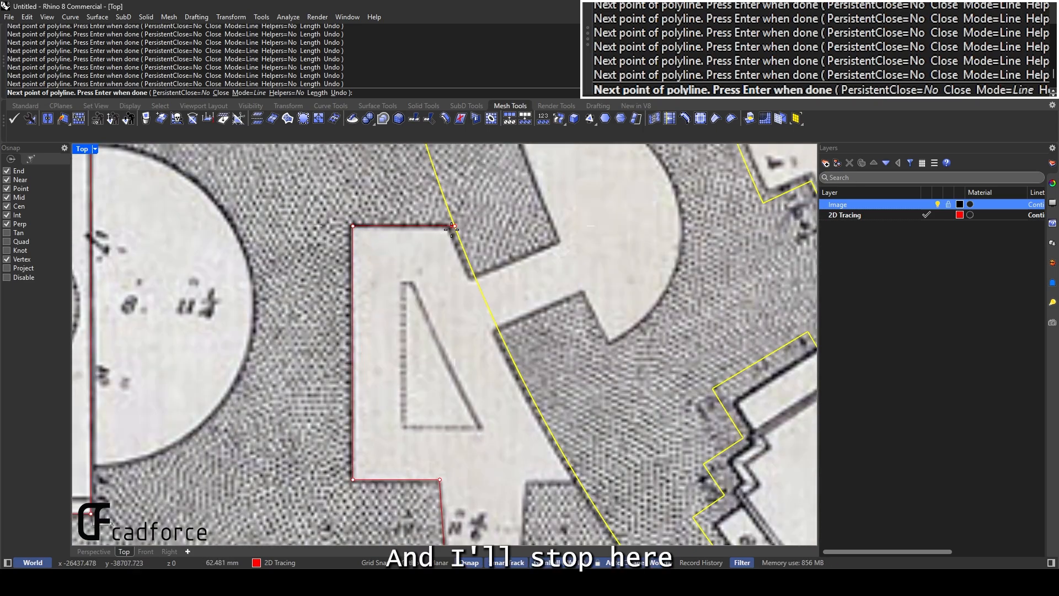
pyautogui.press('Return')
# Draw a circle centred on the midpoint of the straight wall segment, sized to match the semicircular niche
pyautogui.scroll(-3, 451, 230)
pyautogui.moveTo(452, 230); pyautogui.dragTo(555, 272, button='right')
pyautogui.write('circle')
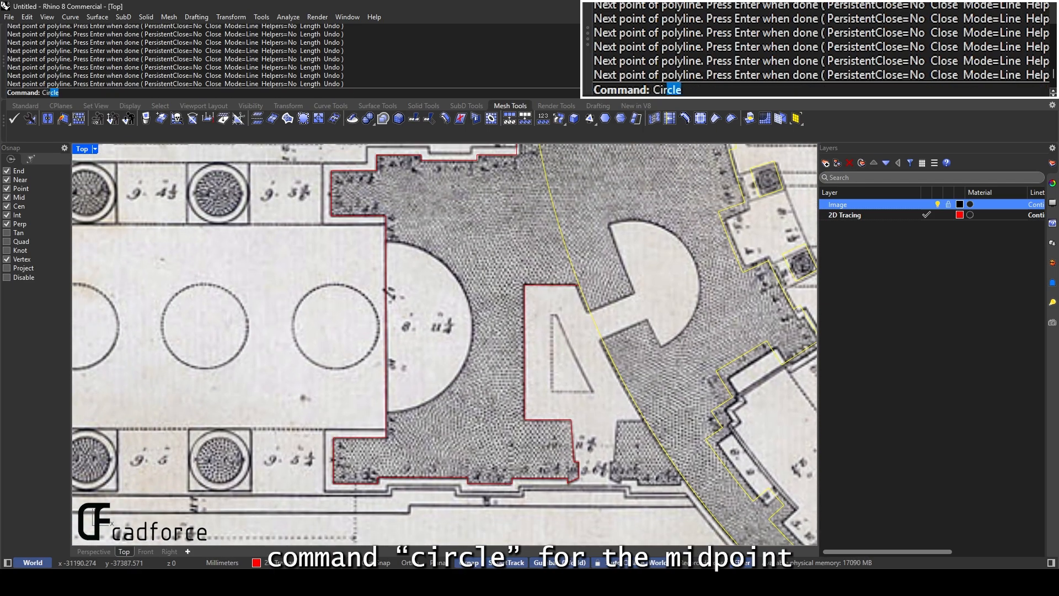
pyautogui.press('Return')
pyautogui.click(387, 329)
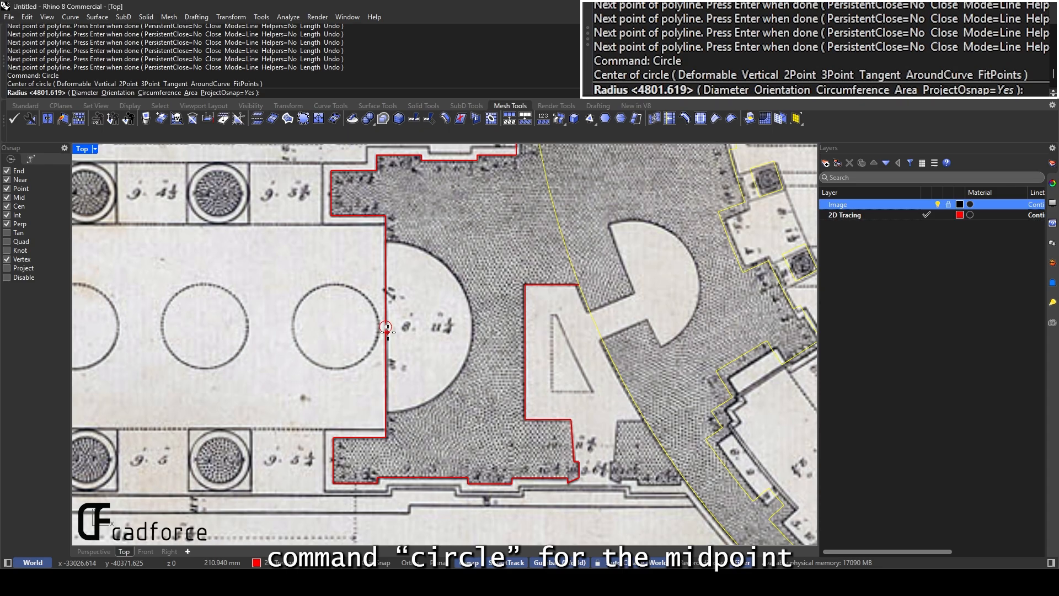
pyautogui.click(469, 310)
# Trim the circle's outer half and the wall segment across the niche, using the circle and polyline as cutting objects
pyautogui.scroll(-2, 468, 312)
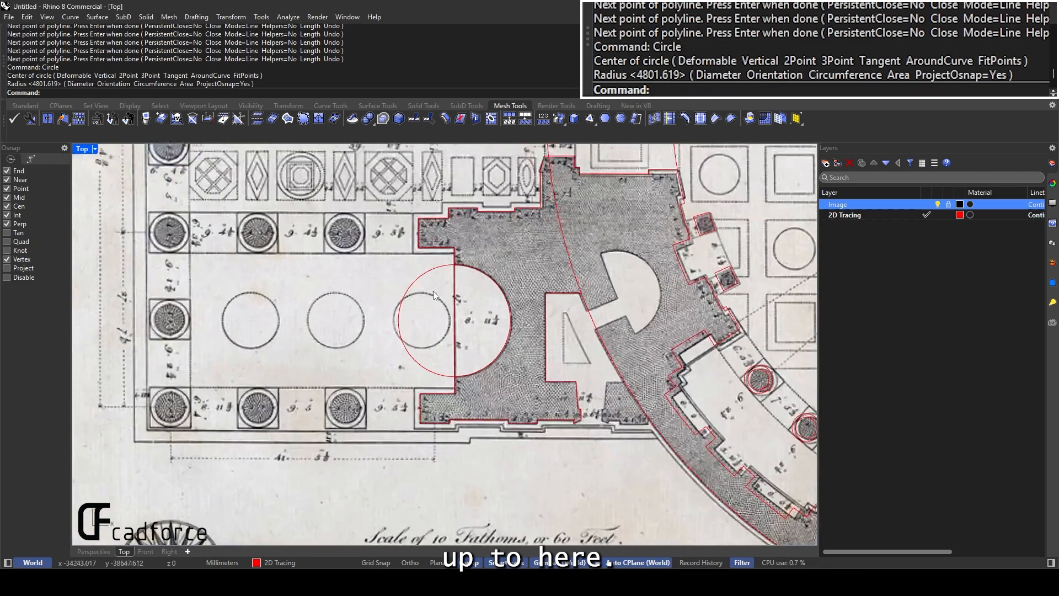
pyautogui.write('Trim')
pyautogui.press('Return')
pyautogui.click(461, 268)
pyautogui.press('Return')
pyautogui.scroll(1, 431, 311)
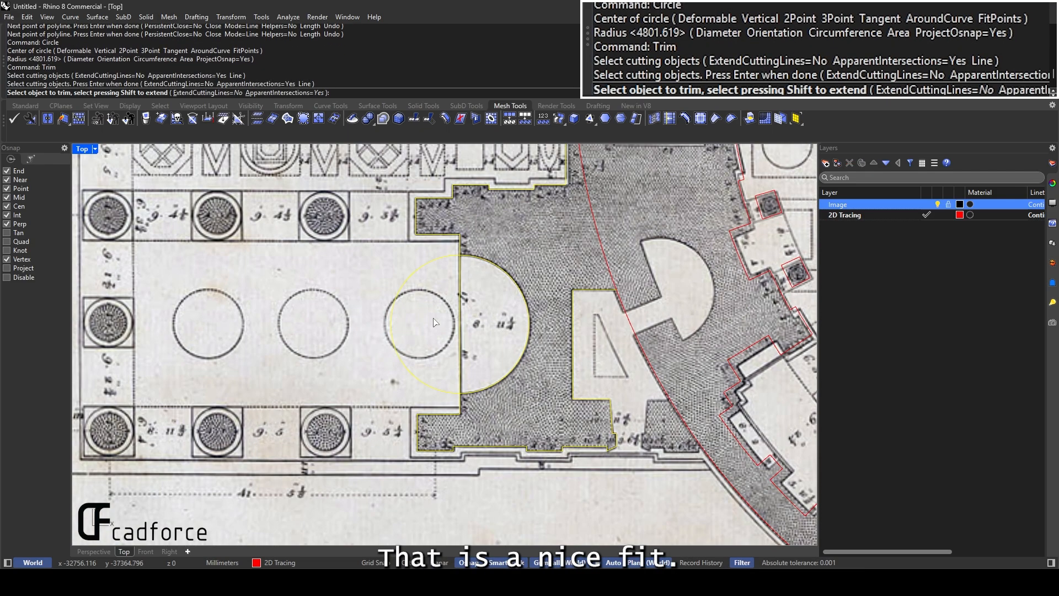
pyautogui.click(393, 323)
pyautogui.click(463, 303)
pyautogui.press('Return')
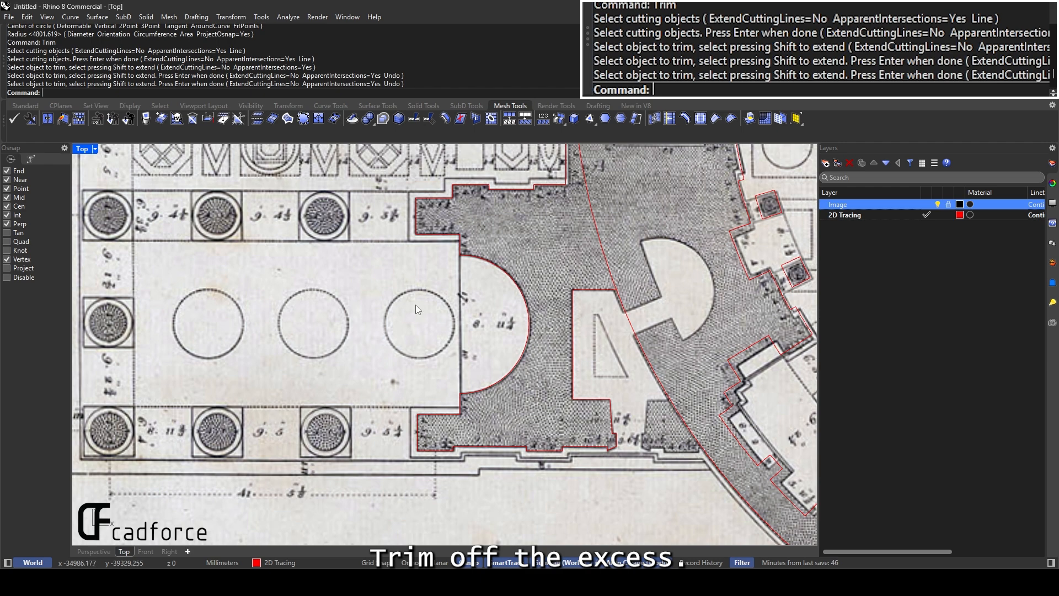
# Select the lower wall polyline that includes the entry jamb and explode it into separate segments
pyautogui.moveTo(522, 401); pyautogui.dragTo(453, 368, button='right')
pyautogui.click(438, 416)
pyautogui.moveTo(438, 416)
pyautogui.mouseDown(button='right')
pyautogui.moveTo(448, 352)
pyautogui.moveTo(431, 286)
pyautogui.mouseUp(button='right')
pyautogui.moveTo(439, 354); pyautogui.dragTo(408, 212, button='right')
pyautogui.scroll(4, 498, 384)
pyautogui.click(486, 390)
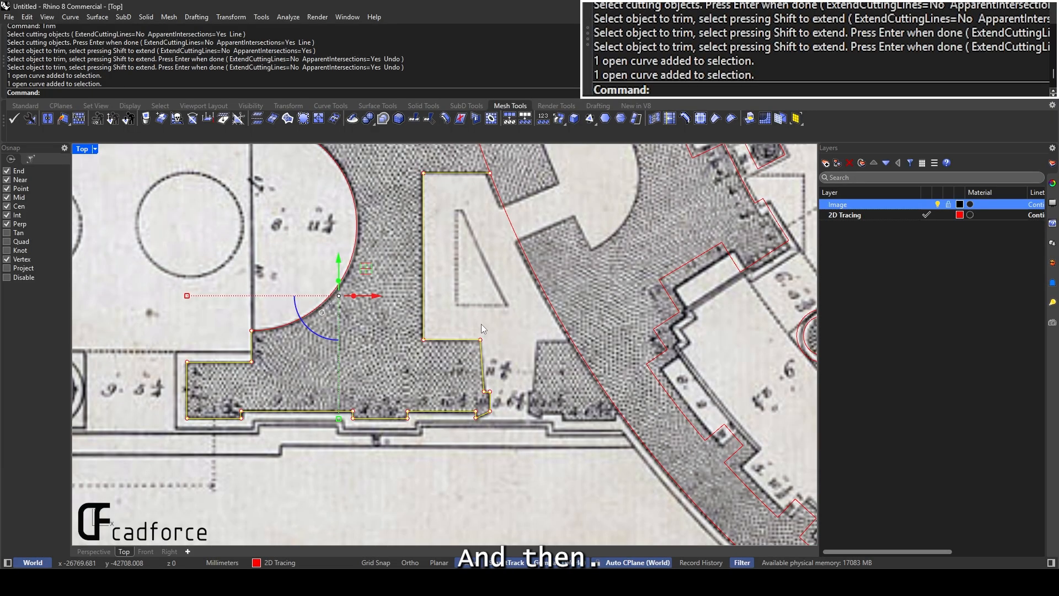
pyautogui.click(526, 391)
pyautogui.scroll(4, 525, 389)
pyautogui.click(473, 419)
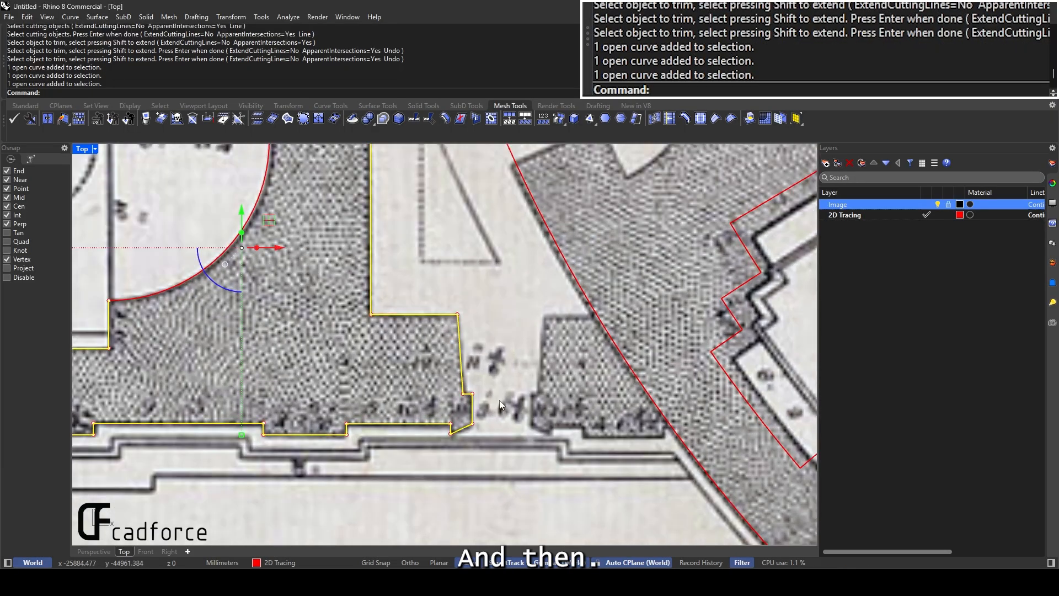
pyautogui.press('Return')
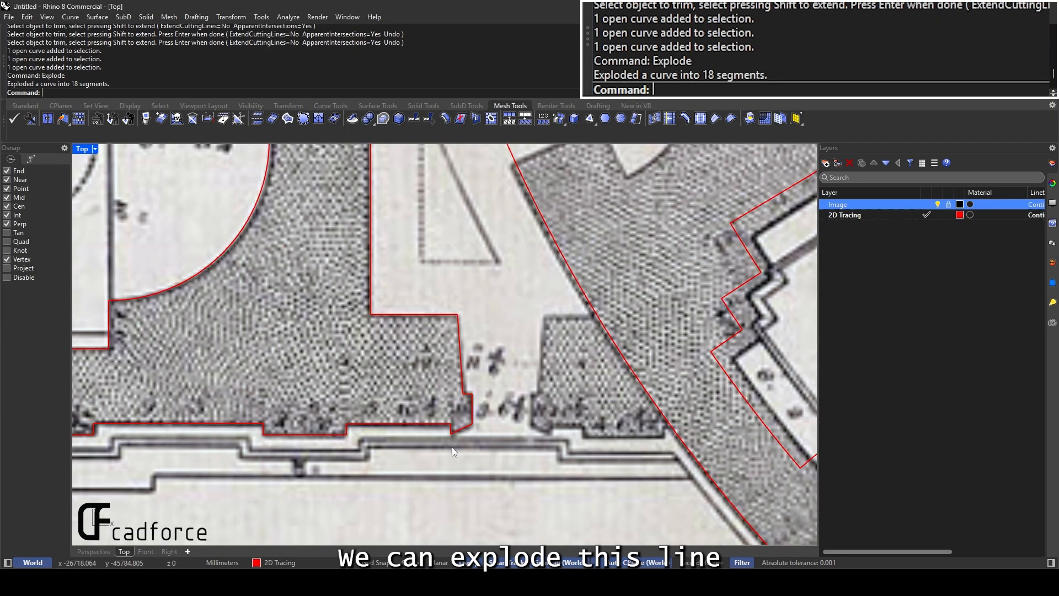
# Select the five segments of the entry's left jamb and mirror a copy across the centre of the opening
pyautogui.moveTo(452, 447); pyautogui.dragTo(488, 300)
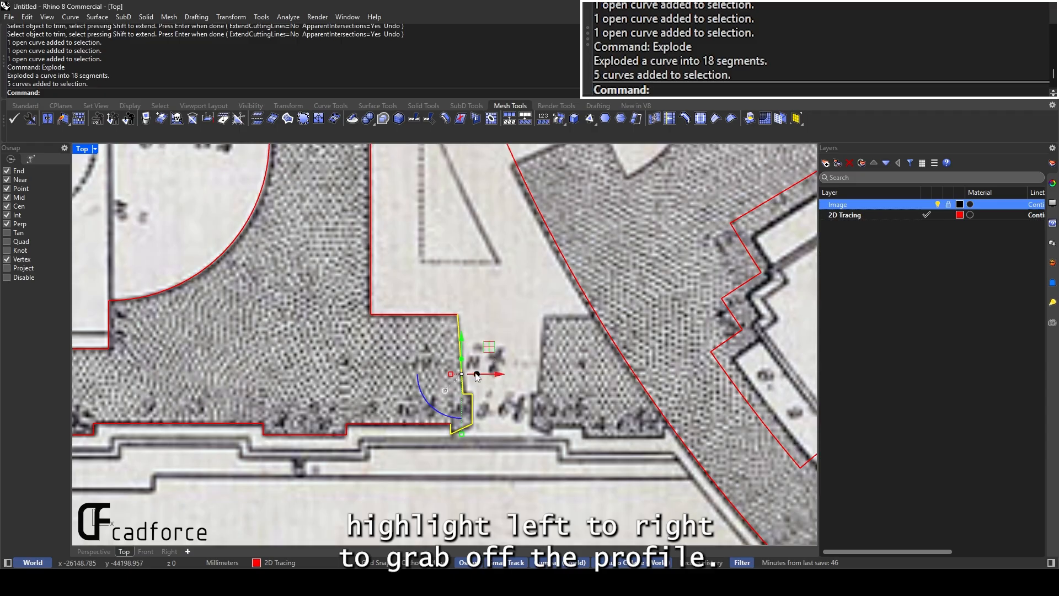
pyautogui.moveTo(503, 293); pyautogui.dragTo(502, 293)
pyautogui.scroll(3, 455, 294)
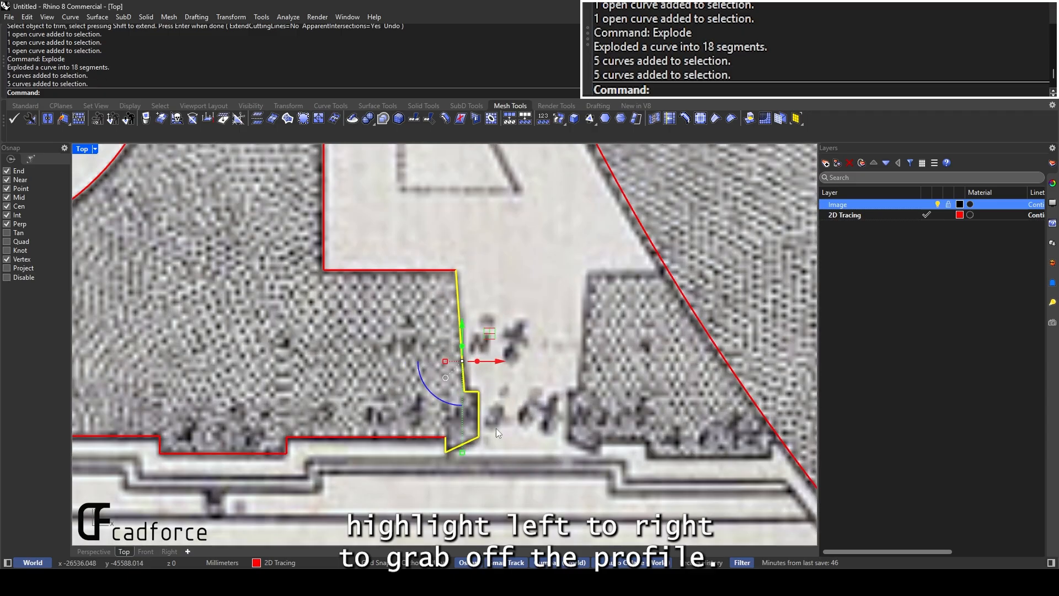
pyautogui.write('mirror')
pyautogui.press('Return')
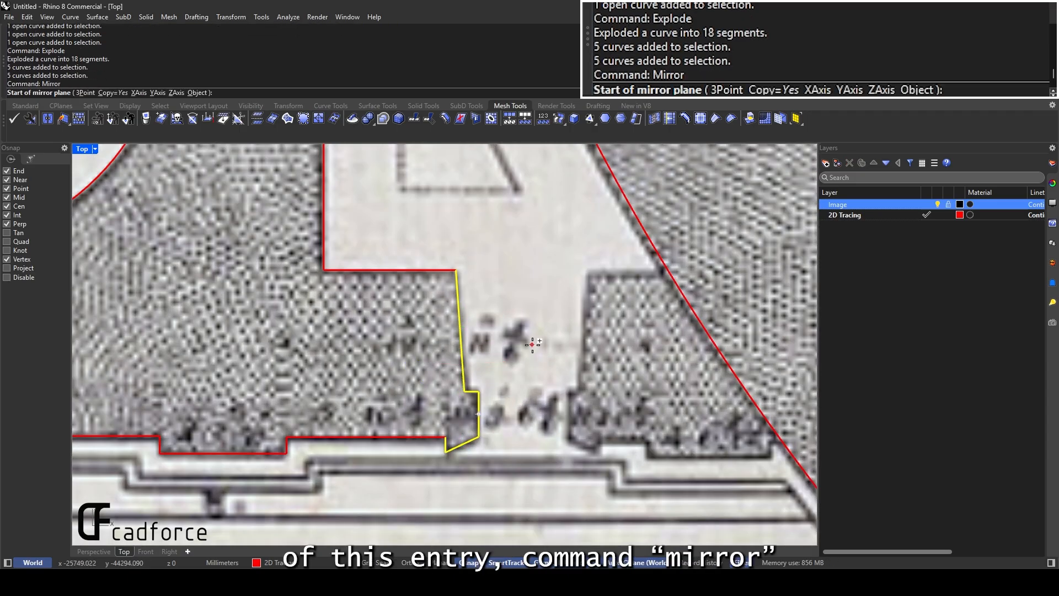
pyautogui.click(525, 380)
pyautogui.click(542, 434)
# Select the mirrored jamb profile and move it horizontally about 61 mm toward the opposite jamb to fit the plan image
pyautogui.moveTo(550, 461); pyautogui.dragTo(481, 439, button='right')
pyautogui.moveTo(464, 499); pyautogui.dragTo(534, 330)
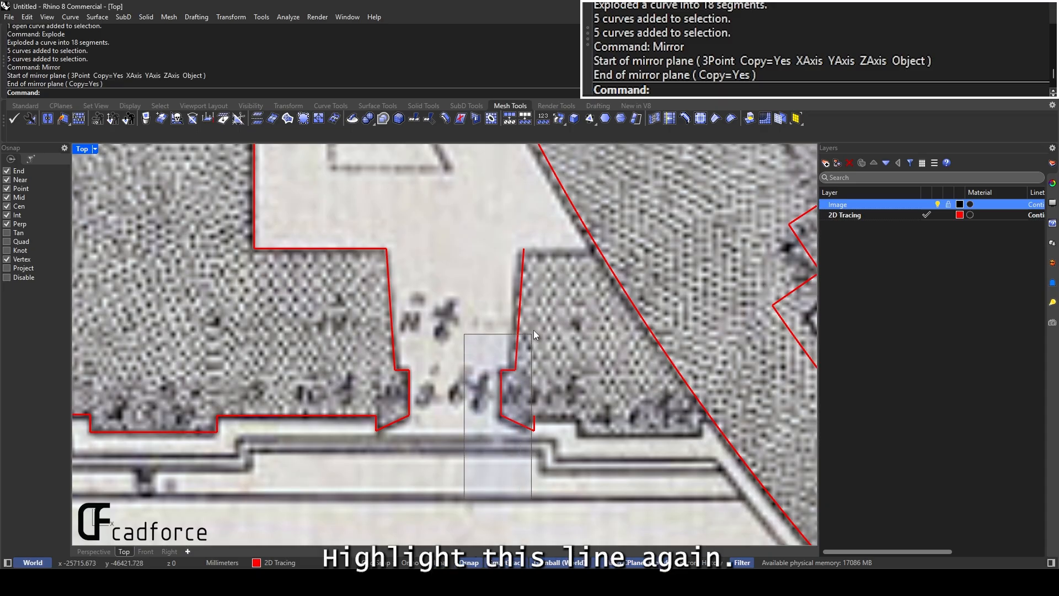
pyautogui.moveTo(562, 233); pyautogui.dragTo(562, 232)
pyautogui.scroll(5, 539, 336)
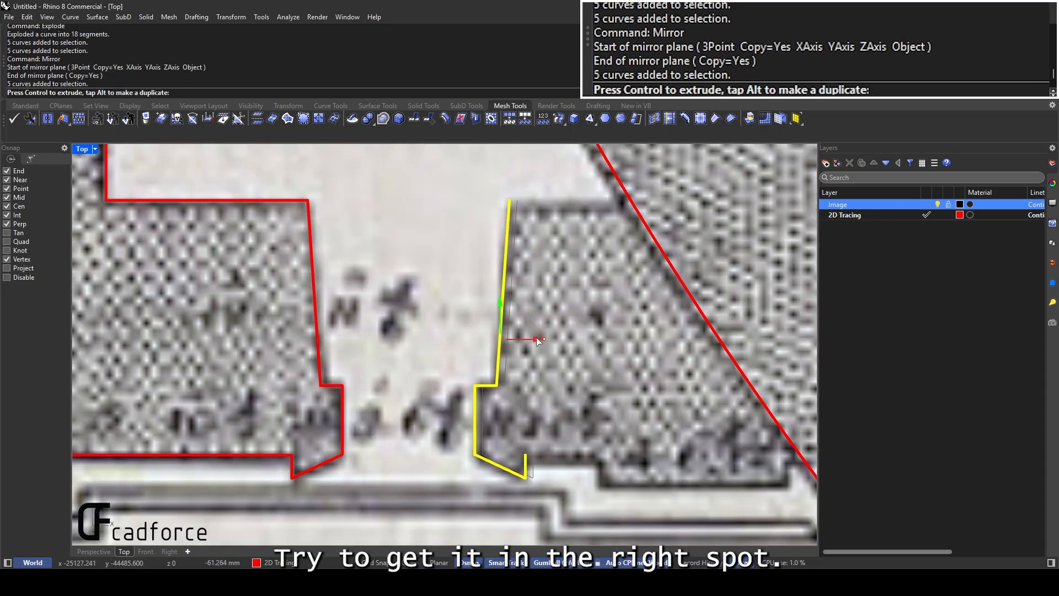
pyautogui.press('Escape')
# Draw a horizontal line from the mirrored jamb's upper end to the large curved wall
pyautogui.write('line')
pyautogui.press('Return')
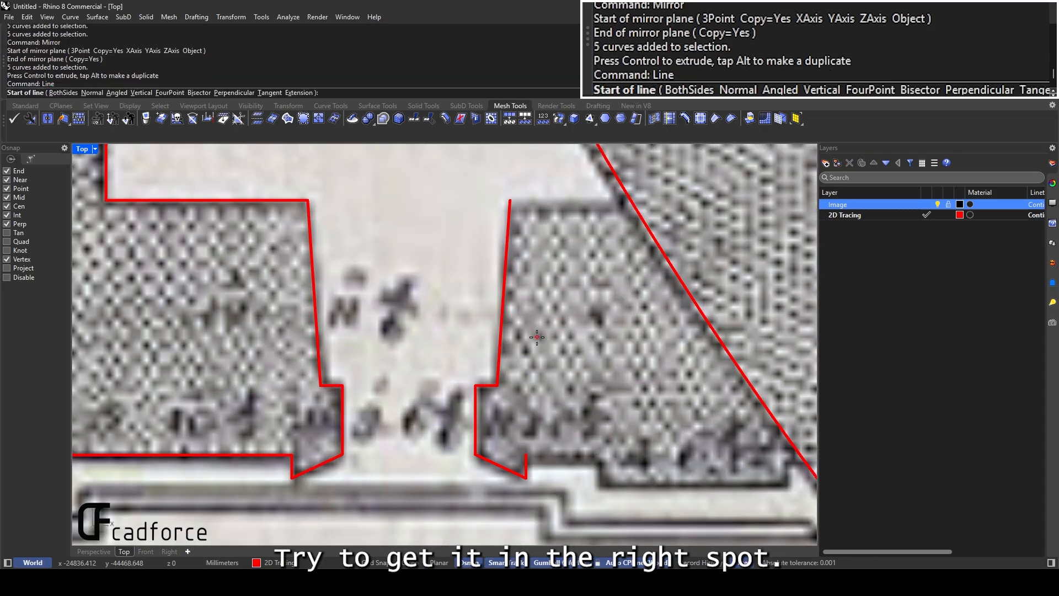
pyautogui.click(510, 200)
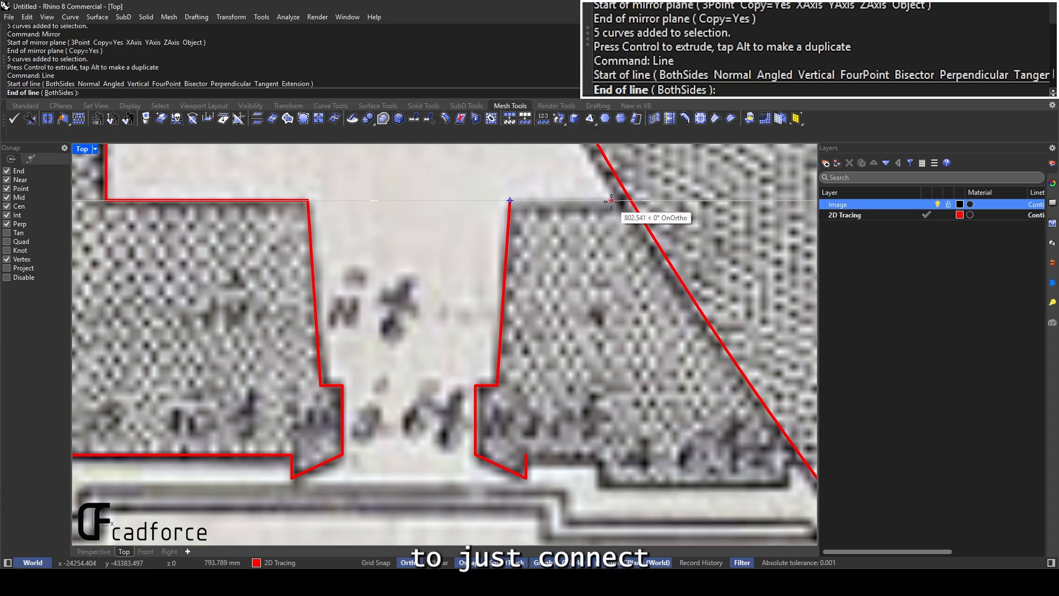
pyautogui.click(635, 200)
pyautogui.scroll(-3, 491, 286)
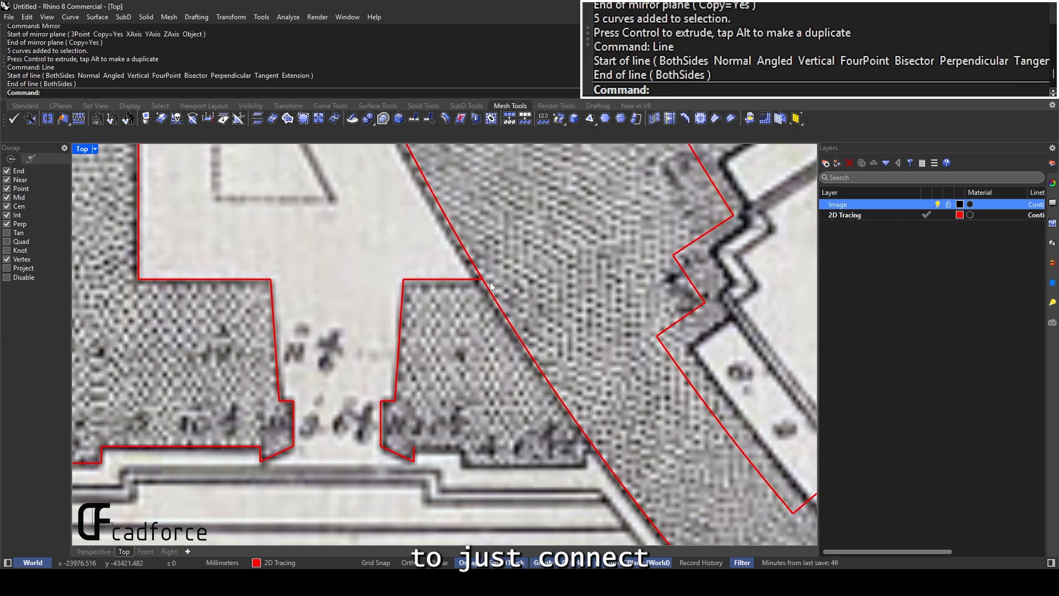
pyautogui.moveTo(460, 433); pyautogui.dragTo(436, 379, button='right')
pyautogui.press('Return')
pyautogui.press('Escape')
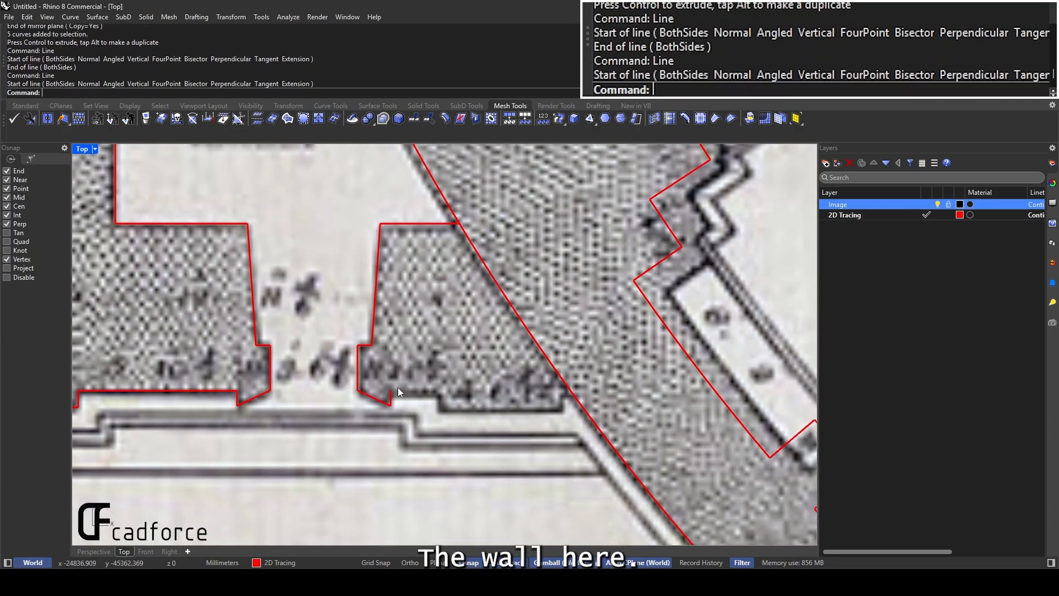
# Draw a stepped polyline from the mirrored jamb's lower end along the masonry's bottom edge to the large curved wall
pyautogui.scroll(4, 397, 390)
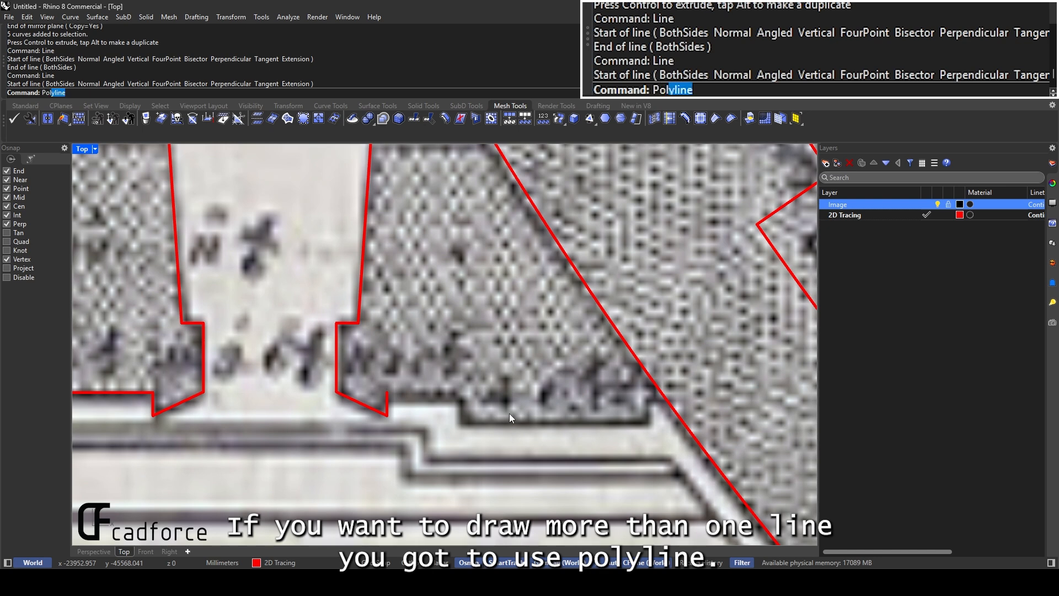
pyautogui.write('Pol')
pyautogui.press('Return')
pyautogui.click(388, 392)
pyautogui.click(463, 392)
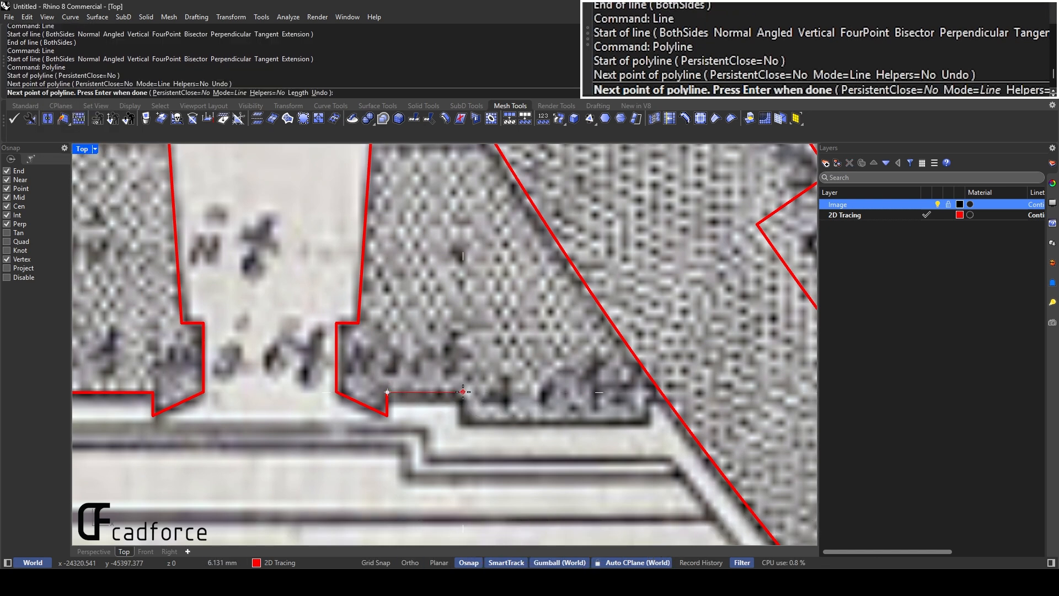
pyautogui.click(468, 423)
pyautogui.click(647, 425)
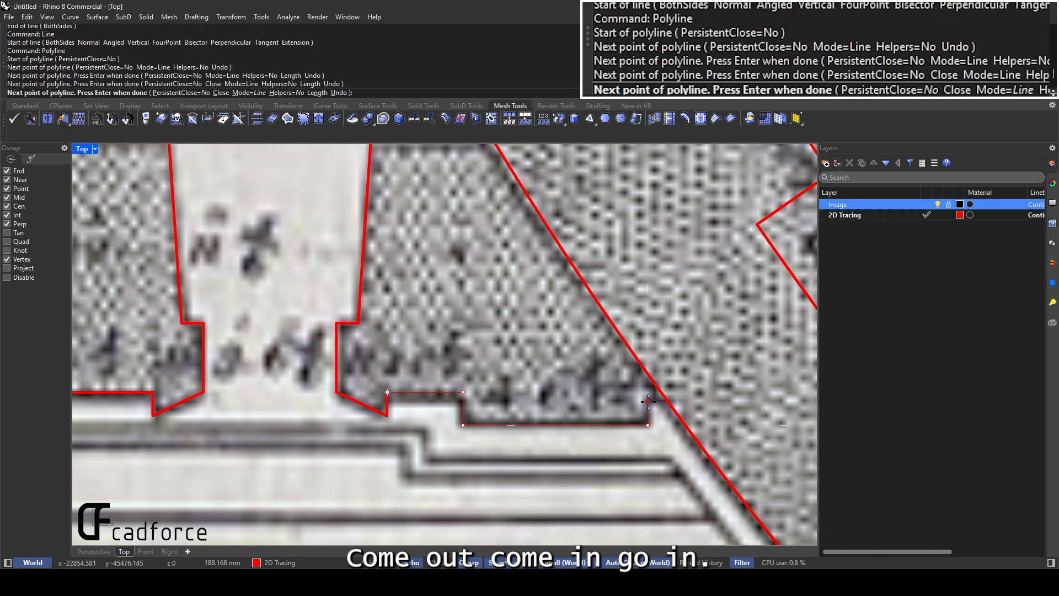
pyautogui.click(648, 401)
pyautogui.click(668, 401)
pyautogui.scroll(-2, 668, 402)
pyautogui.press('Return')
pyautogui.scroll(-12, 512, 342)
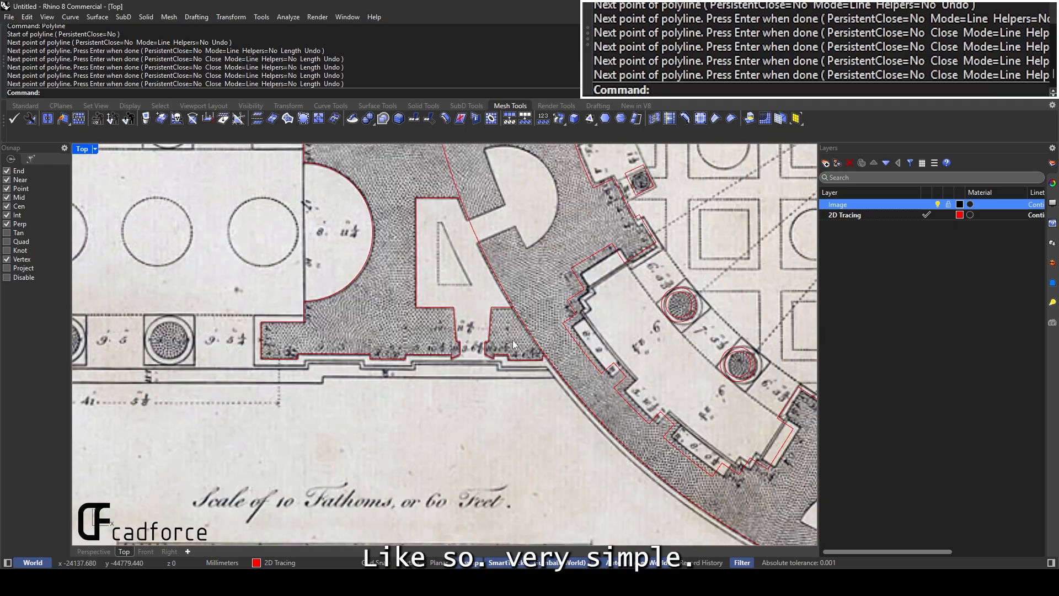
pyautogui.scroll(6, 516, 346)
pyautogui.scroll(-3, 487, 374)
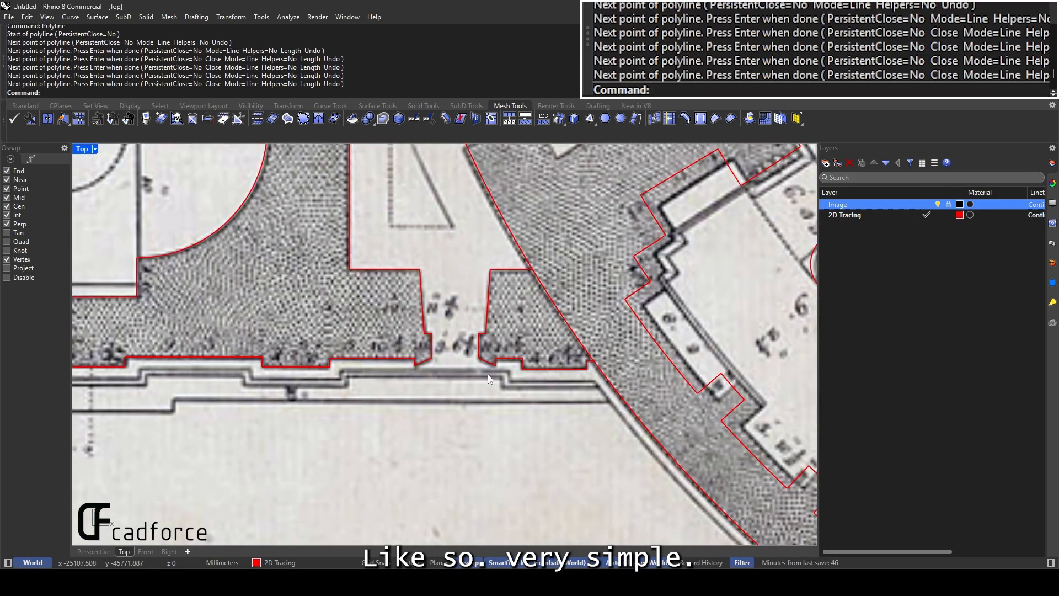
pyautogui.scroll(-4, 488, 374)
pyautogui.scroll(3, 618, 355)
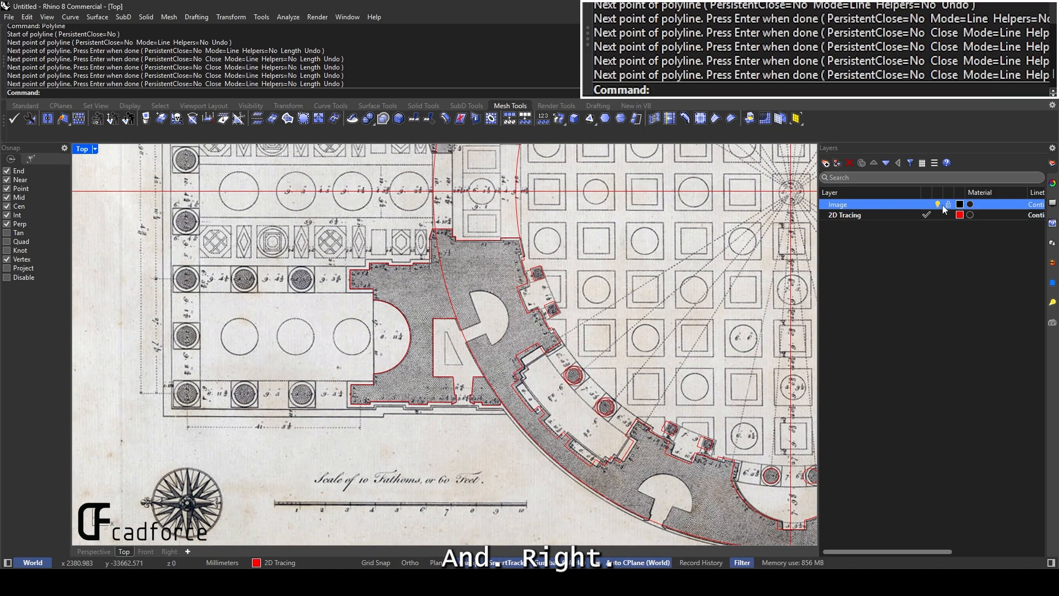
# Hide the Image layer and trim away the pieces of the outer circle that run through the traced left wall mass
pyautogui.click(938, 204)
pyautogui.moveTo(295, 233); pyautogui.dragTo(276, 205)
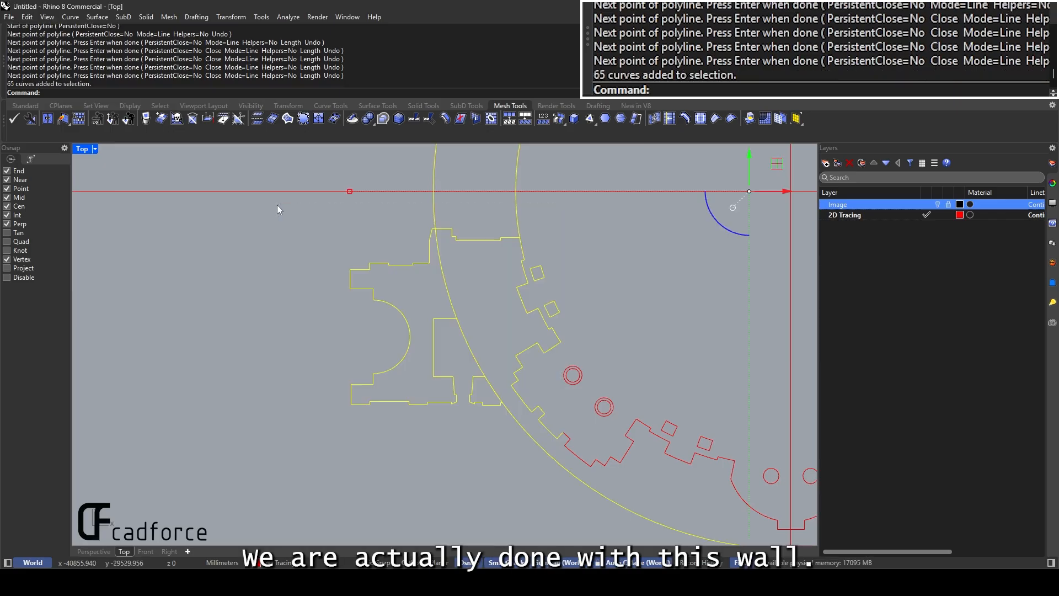
pyautogui.write('trim')
pyautogui.press('Return')
pyautogui.click(444, 267)
pyautogui.scroll(3, 445, 267)
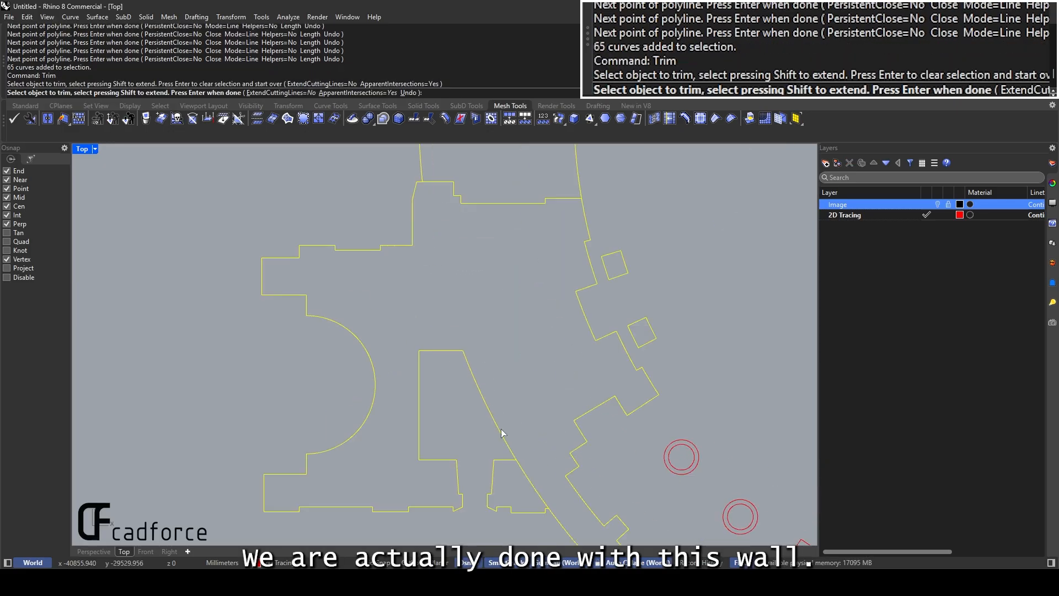
pyautogui.click(490, 383)
pyautogui.scroll(-3, 472, 350)
pyautogui.press('Return')
pyautogui.press('Escape')
pyautogui.scroll(-4, 472, 353)
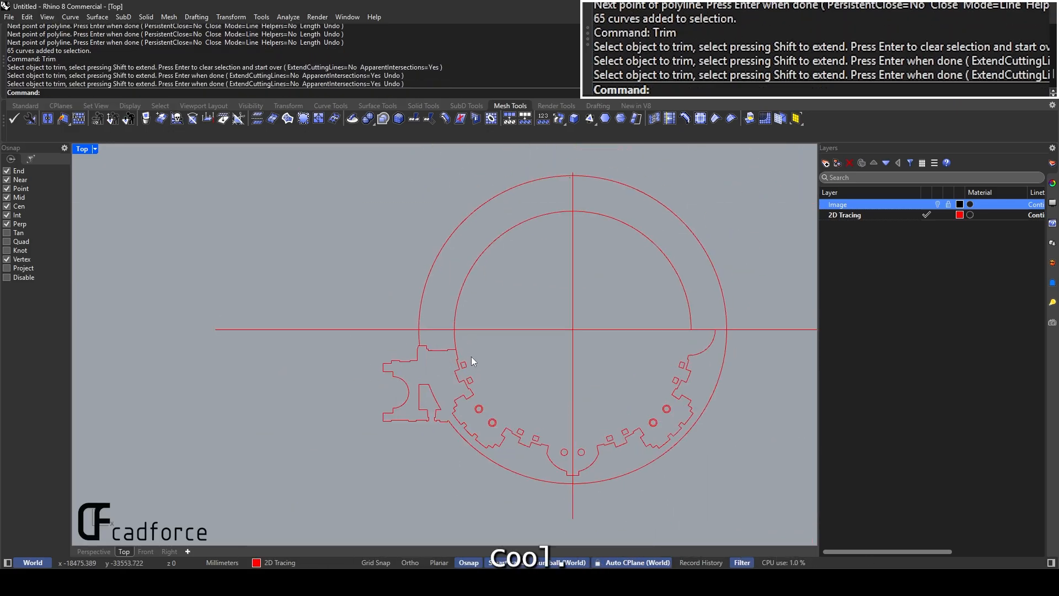
# Trim both circles between the left wall's upper edge and the horizontal axis line
pyautogui.scroll(8, 433, 339)
pyautogui.moveTo(617, 468); pyautogui.dragTo(300, 287)
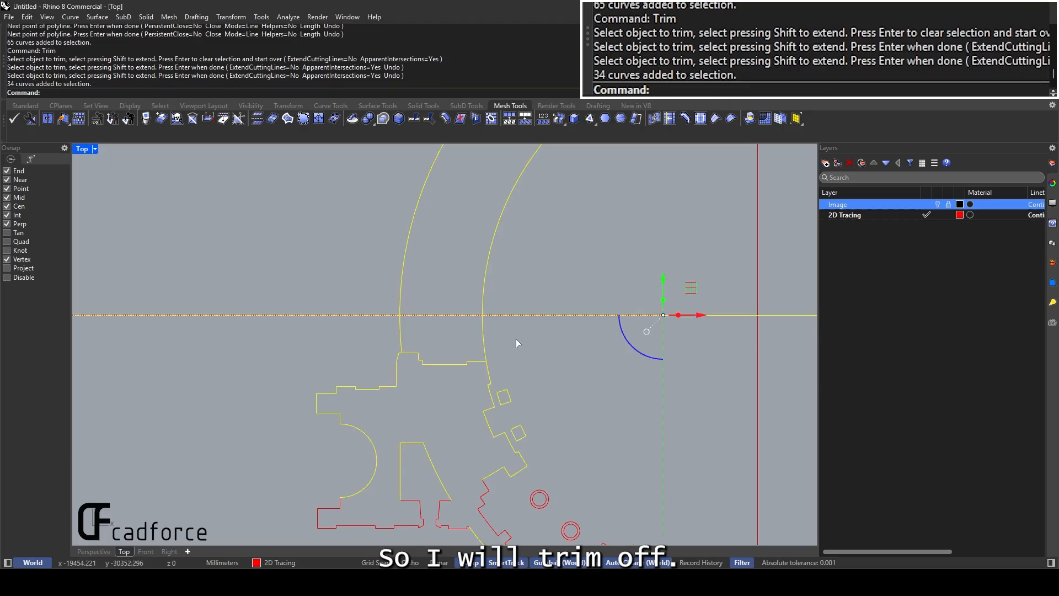
pyautogui.press('Return')
pyautogui.moveTo(518, 341); pyautogui.dragTo(353, 326)
pyautogui.scroll(-6, 375, 309)
pyautogui.press('Return')
pyautogui.press('Escape')
# Trim away the remaining arcs of the inner and outer circles above the horizontal axis line
pyautogui.moveTo(759, 246); pyautogui.dragTo(684, 260, button='right')
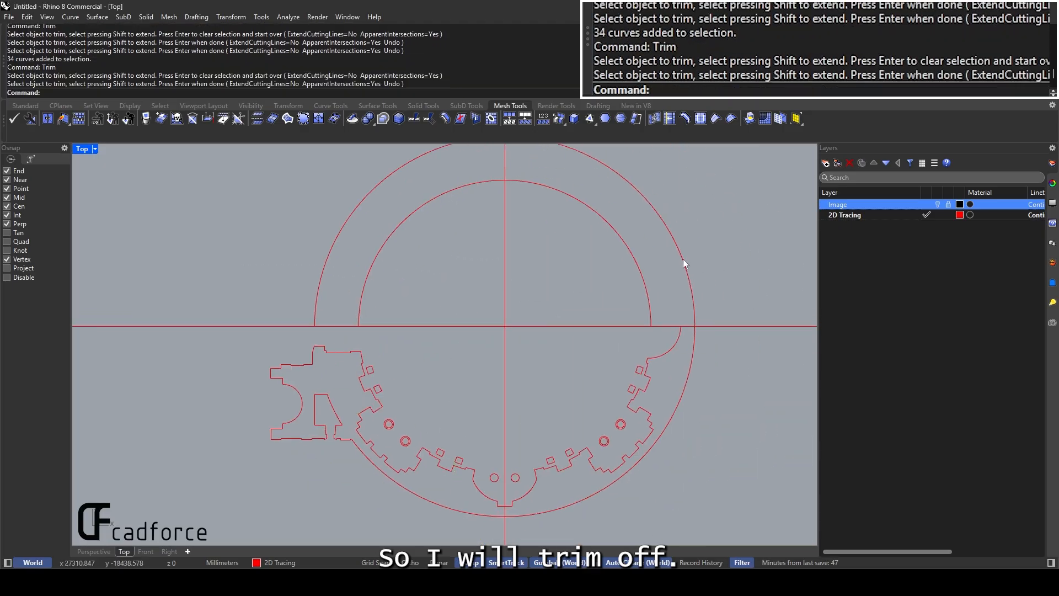
pyautogui.moveTo(687, 258); pyautogui.dragTo(632, 286)
pyautogui.press('Escape')
pyautogui.moveTo(737, 337); pyautogui.dragTo(621, 309)
pyautogui.press('Return')
pyautogui.moveTo(720, 295); pyautogui.dragTo(617, 261)
pyautogui.press('Return')
pyautogui.press('Escape')
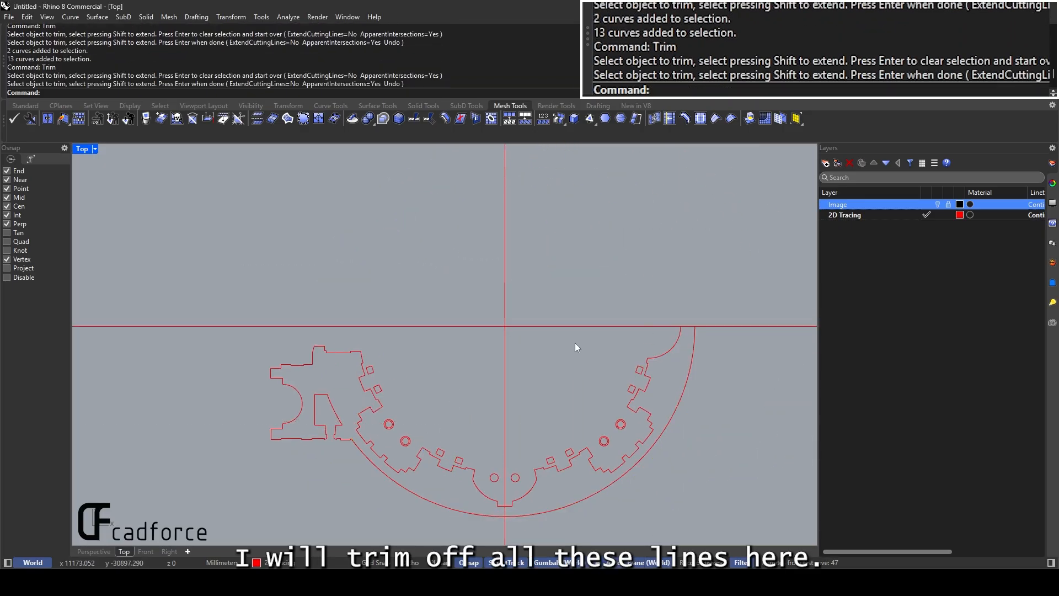
# Select all traced curves below the horizontal axis, excluding the axis lines, and join them
pyautogui.scroll(-3, 524, 296)
pyautogui.moveTo(598, 361); pyautogui.dragTo(770, 259)
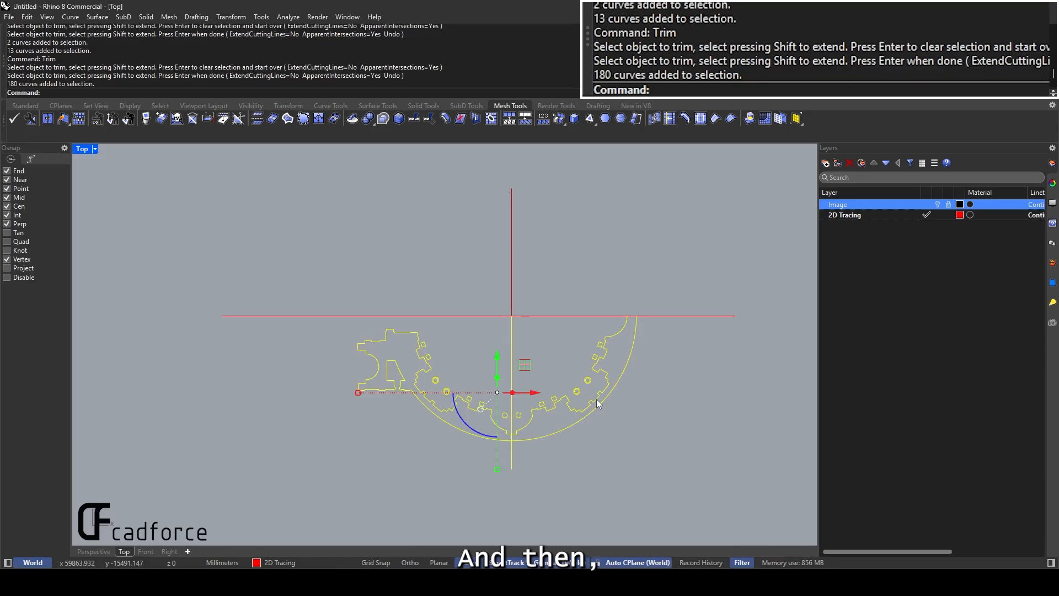
pyautogui.scroll(6, 532, 373)
pyautogui.keyDown('ctrl'); pyautogui.moveTo(530, 370); pyautogui.dragTo(476, 320); pyautogui.keyUp('ctrl')
pyautogui.scroll(6, 502, 283)
pyautogui.keyDown('ctrl'); pyautogui.moveTo(542, 302); pyautogui.dragTo(505, 267); pyautogui.keyUp('ctrl')
pyautogui.scroll(-6, 505, 268)
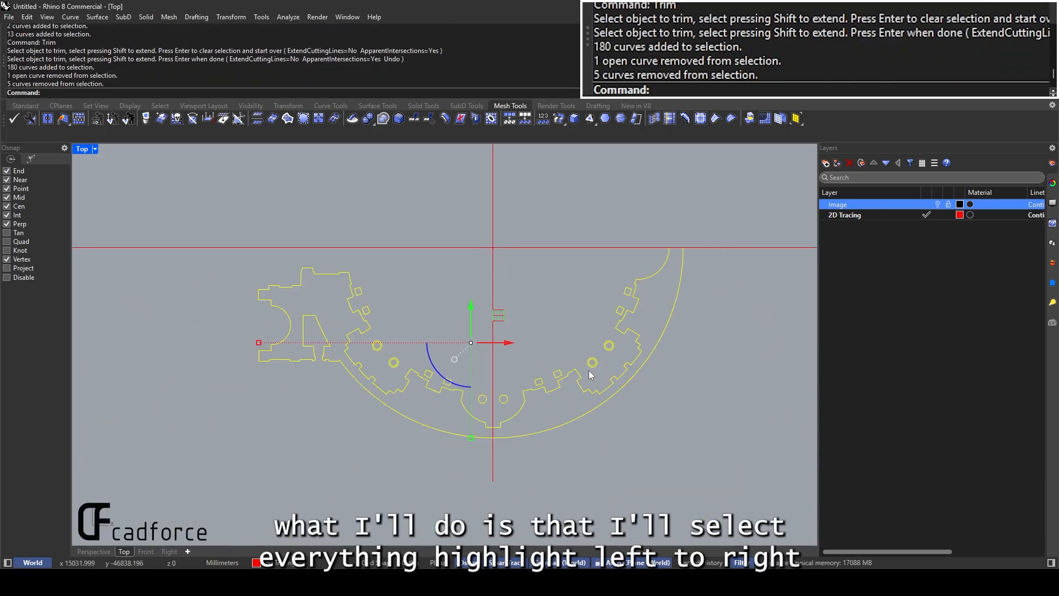
pyautogui.click(399, 419)
pyautogui.scroll(-3, 461, 348)
pyautogui.moveTo(248, 423); pyautogui.dragTo(653, 244)
pyautogui.scroll(3, 495, 288)
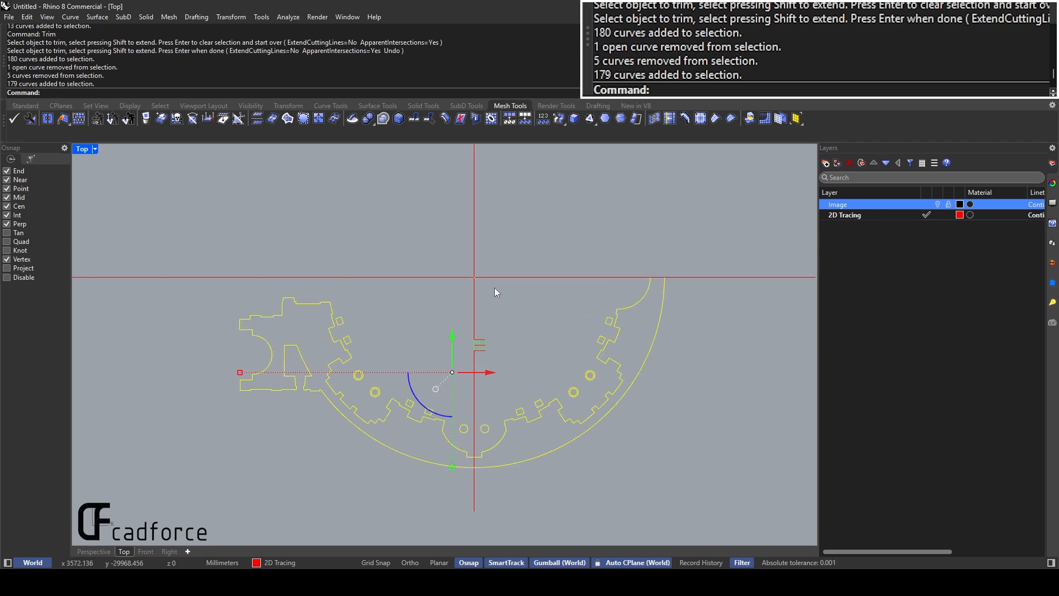
pyautogui.press('Return')
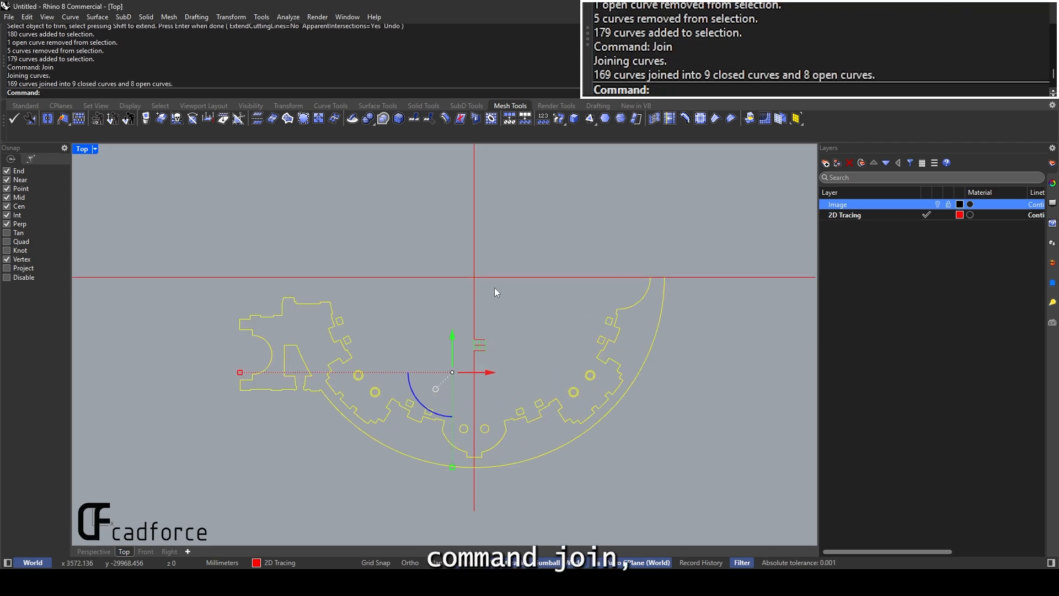
# Check the joined wall curves on the plan's right half for breaks and overlapping duplicates
pyautogui.click(613, 346)
pyautogui.scroll(8, 591, 353)
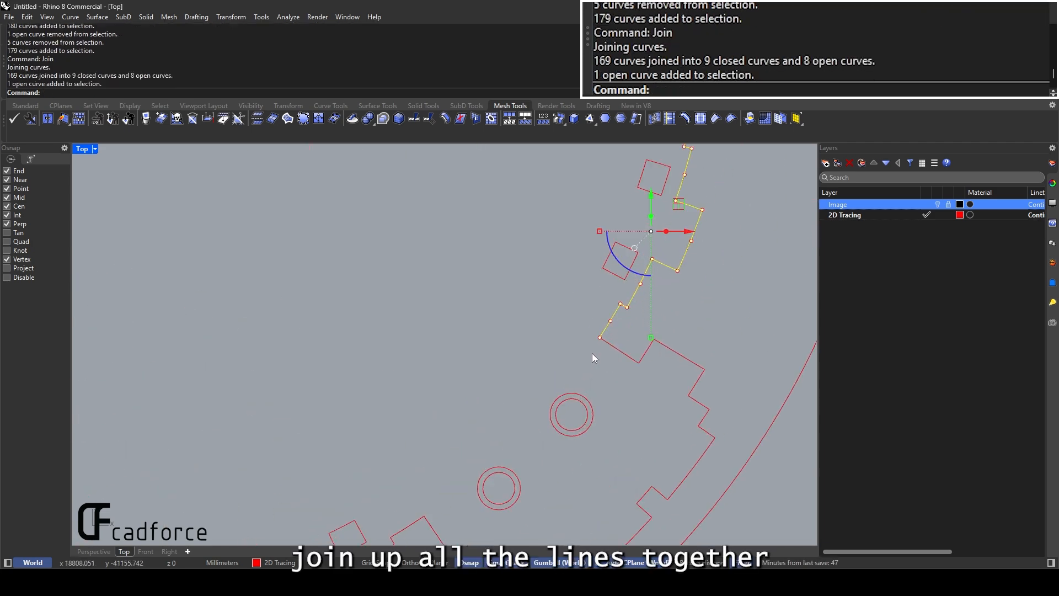
pyautogui.keyDown('shift'); pyautogui.click(538, 304); pyautogui.keyUp('shift')
pyautogui.scroll(-15, 538, 304)
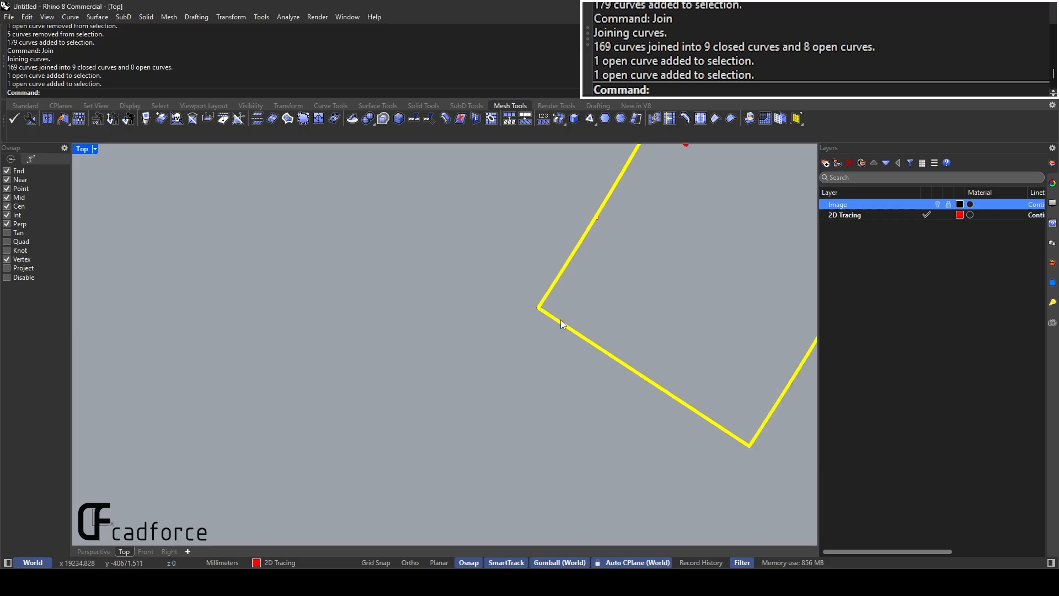
pyautogui.click(645, 309)
pyautogui.click(658, 267)
pyautogui.scroll(-4, 660, 270)
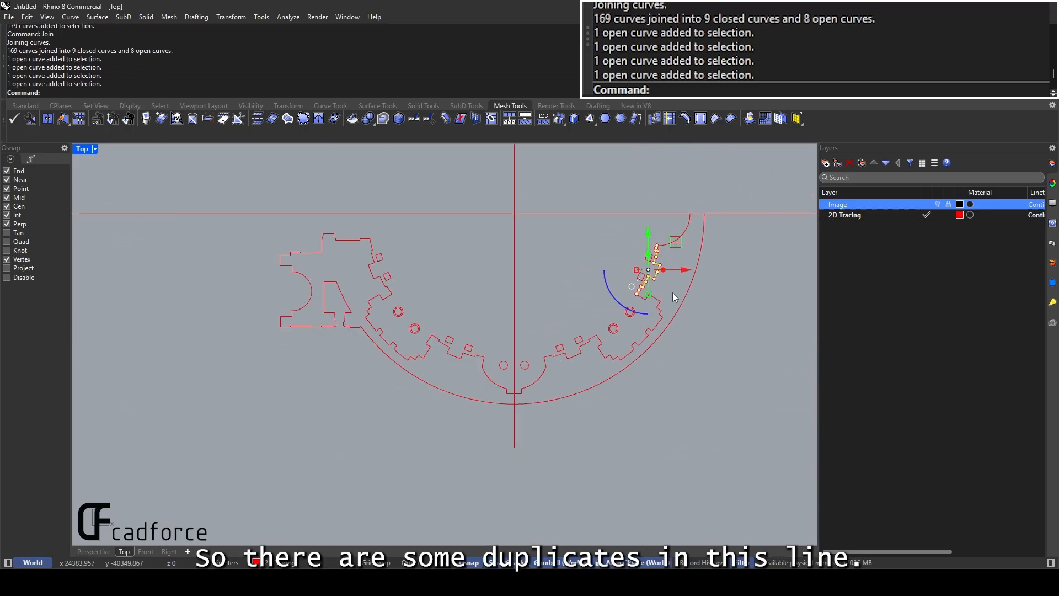
pyautogui.keyDown('shift'); pyautogui.click(692, 229); pyautogui.keyUp('shift')
# Check the stepped wall outline around the left wall mass and its inner room for overlapping curves
pyautogui.click(405, 306)
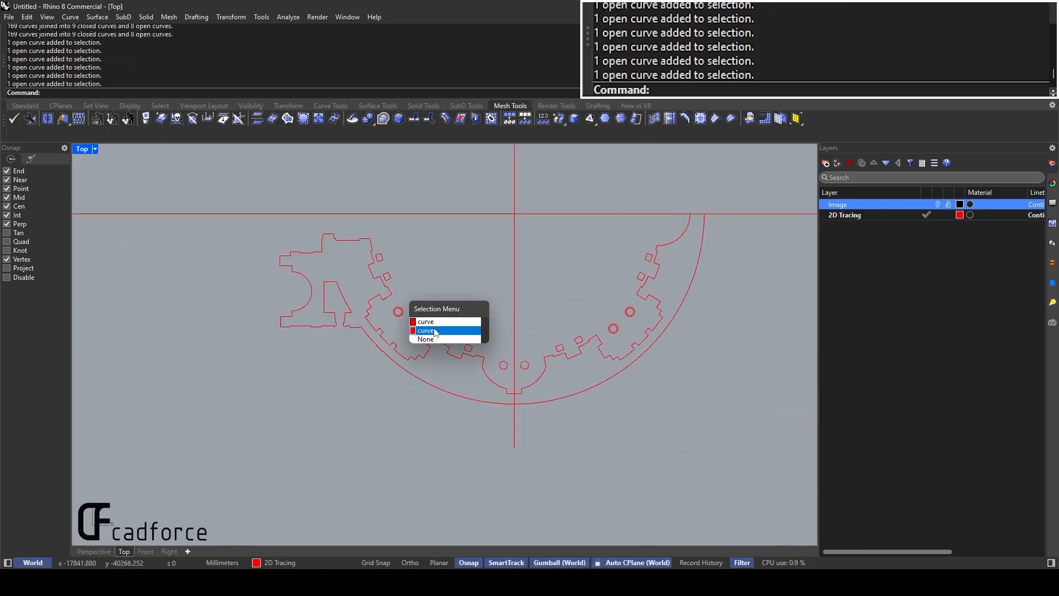
pyautogui.click(436, 331)
pyautogui.scroll(3, 446, 240)
pyautogui.click(371, 283)
pyautogui.click(310, 293)
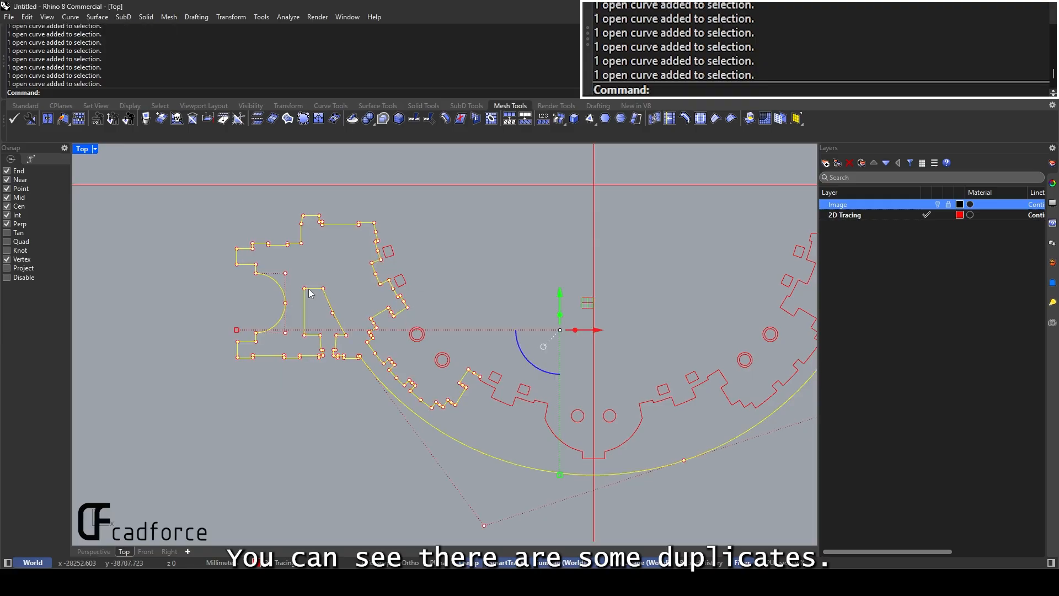
pyautogui.press('Escape')
# Examine where the left wall outline meets the stepped wall beside the bottom niche for curves stacked on each other
pyautogui.click(488, 382)
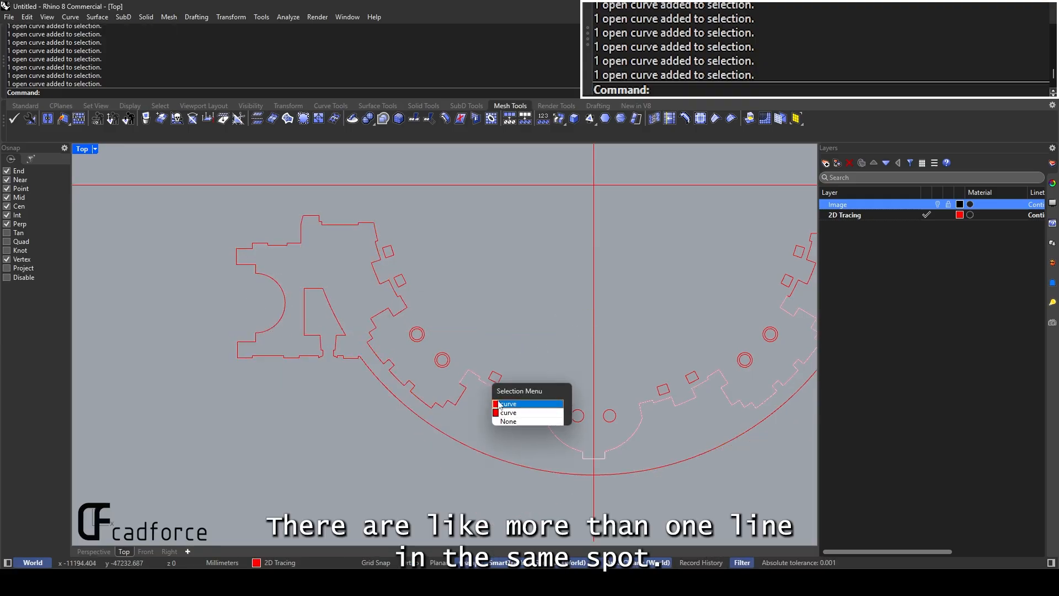
pyautogui.click(463, 420)
pyautogui.click(467, 377)
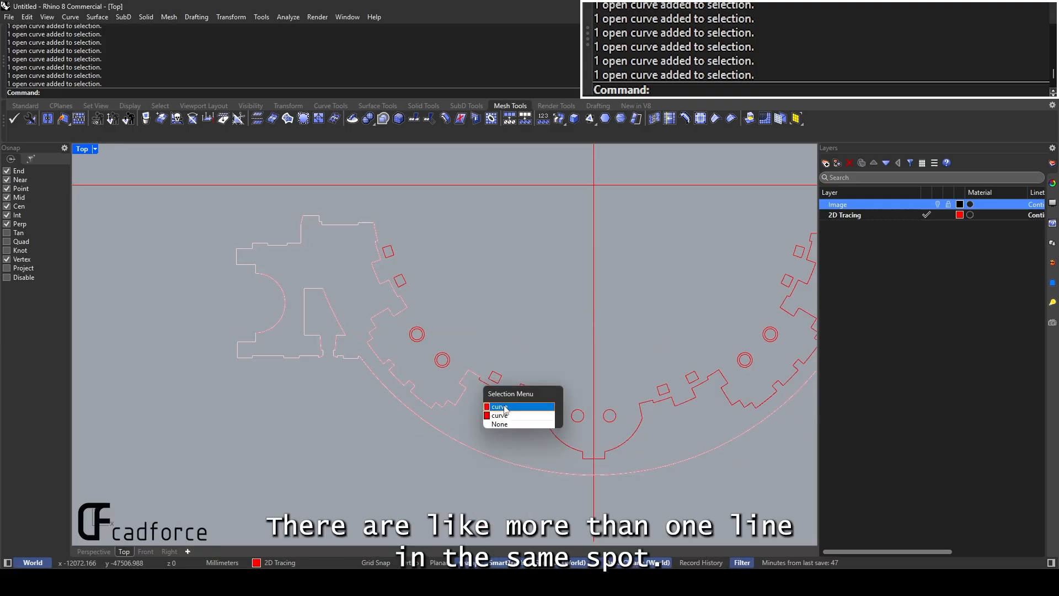
pyautogui.click(516, 351)
pyautogui.scroll(4, 473, 366)
pyautogui.click(467, 369)
pyautogui.click(491, 330)
pyautogui.scroll(-10, 479, 337)
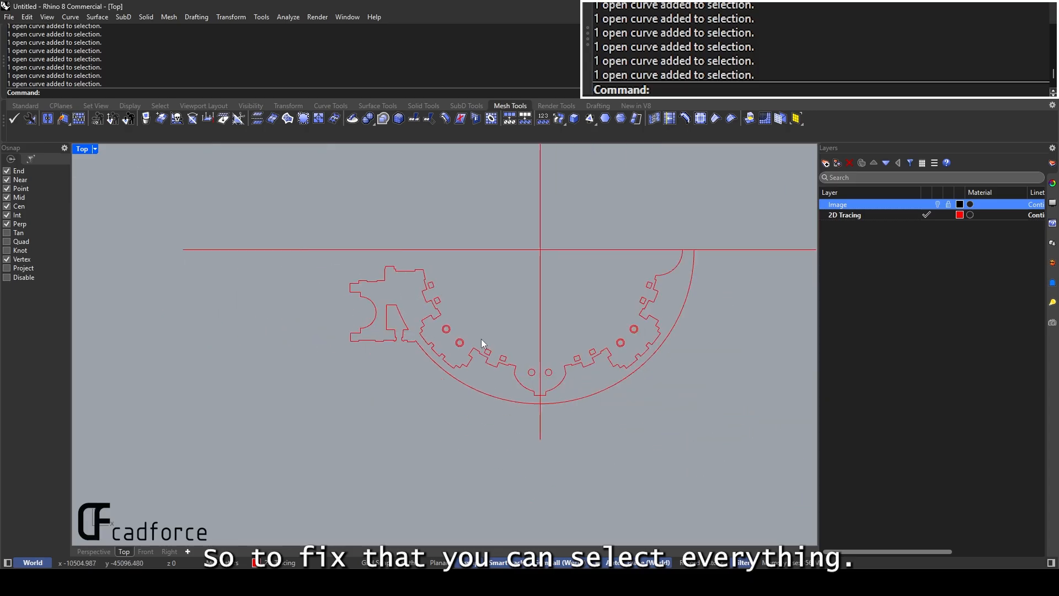
# Select all curves below the horizontal axis and explode them into single segments
pyautogui.scroll(-5, 479, 338)
pyautogui.scroll(5, 507, 345)
pyautogui.moveTo(239, 440)
pyautogui.mouseDown()
pyautogui.moveTo(736, 204)
pyautogui.moveTo(727, 204)
pyautogui.mouseUp()
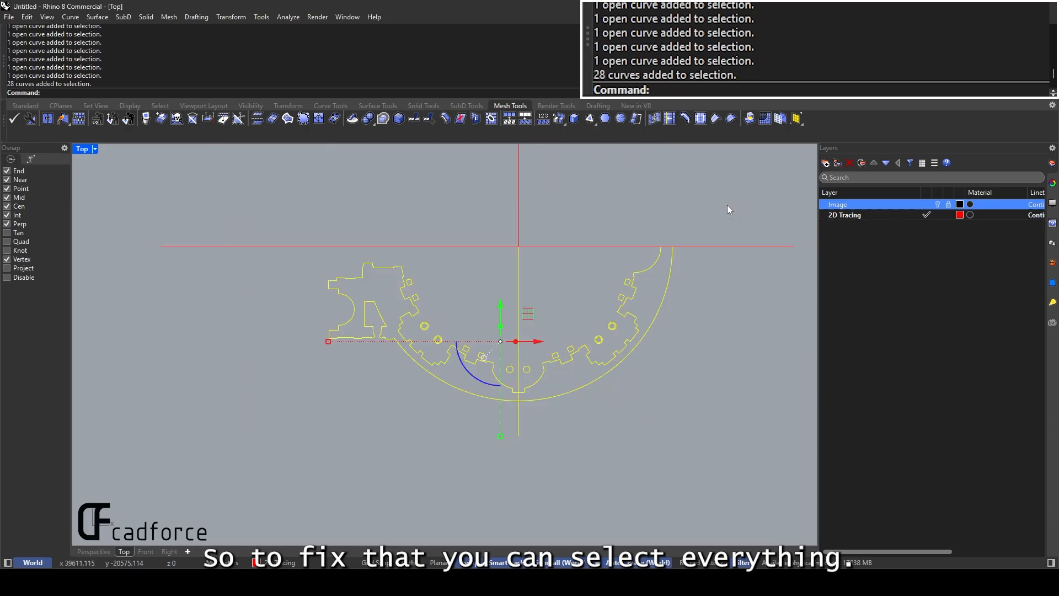
pyautogui.press('Escape')
pyautogui.moveTo(783, 465); pyautogui.dragTo(297, 232)
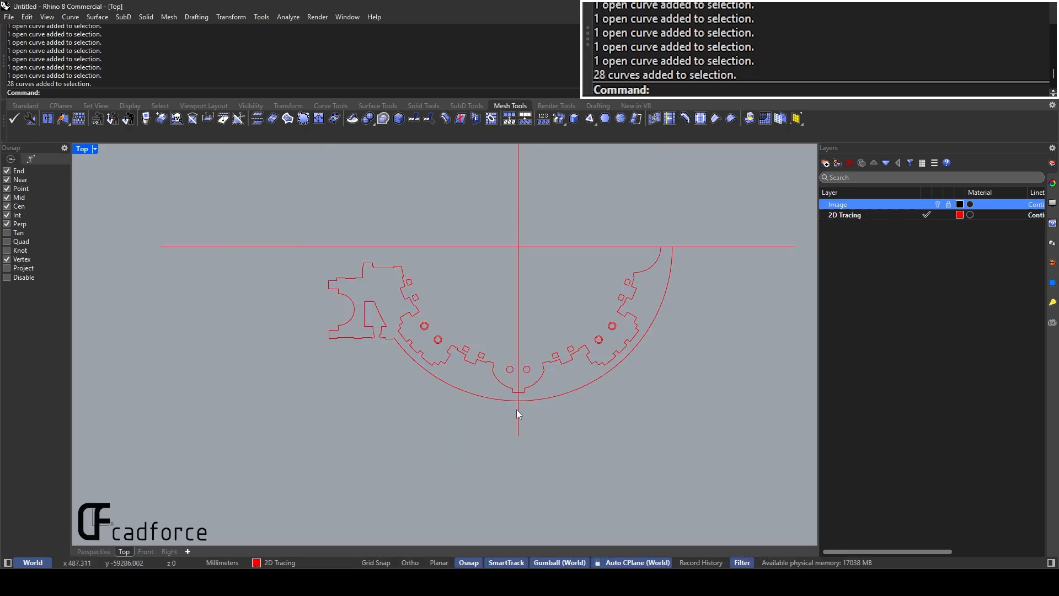
pyautogui.click(493, 368)
pyautogui.press('Escape')
pyautogui.click(446, 361)
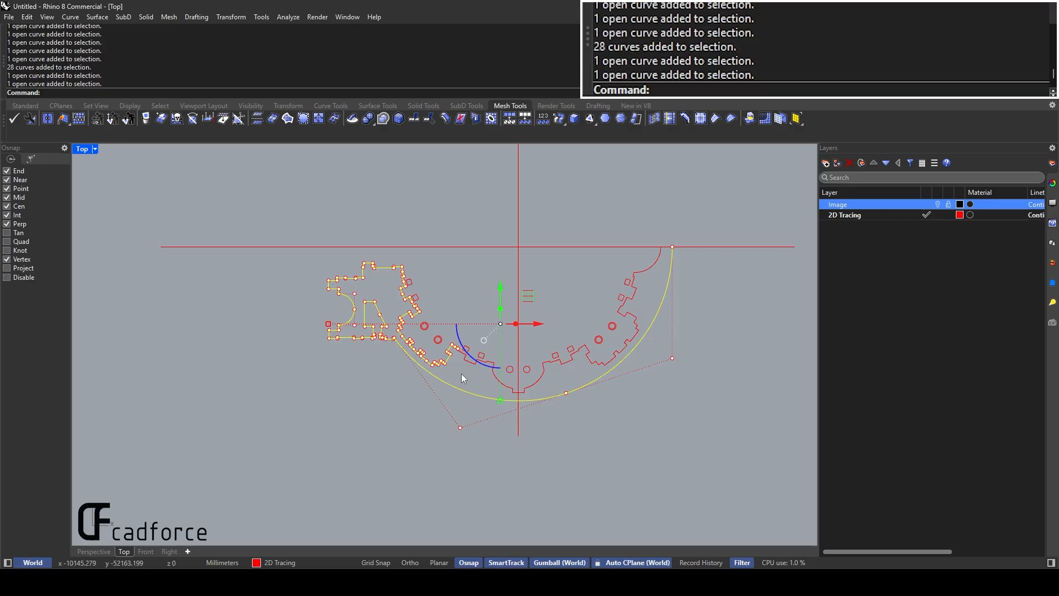
pyautogui.press('Escape')
pyautogui.moveTo(225, 437); pyautogui.dragTo(737, 203)
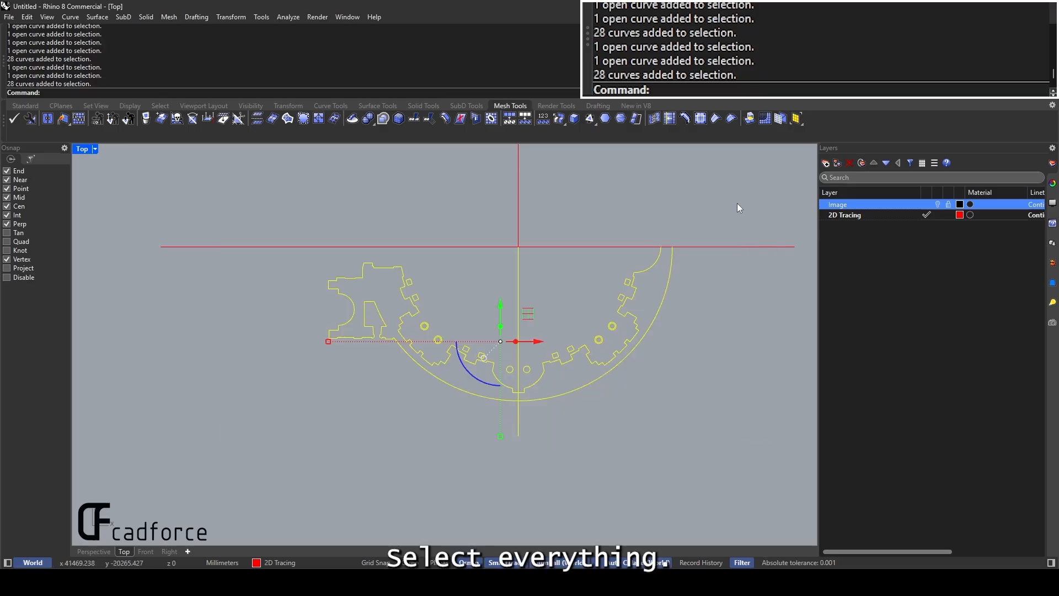
pyautogui.write('explode')
pyautogui.press('Return')
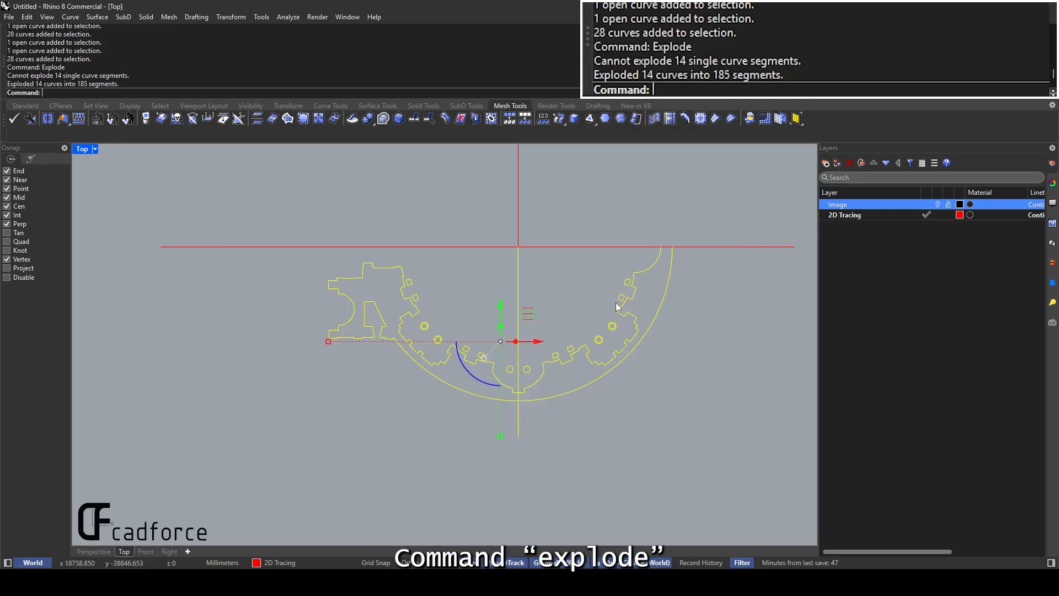
# Try to find duplicates with SelDup while the exploded curves are selected without the vertical axis line
pyautogui.keyDown('ctrl'); pyautogui.moveTo(560, 271); pyautogui.dragTo(482, 239); pyautogui.keyUp('ctrl')
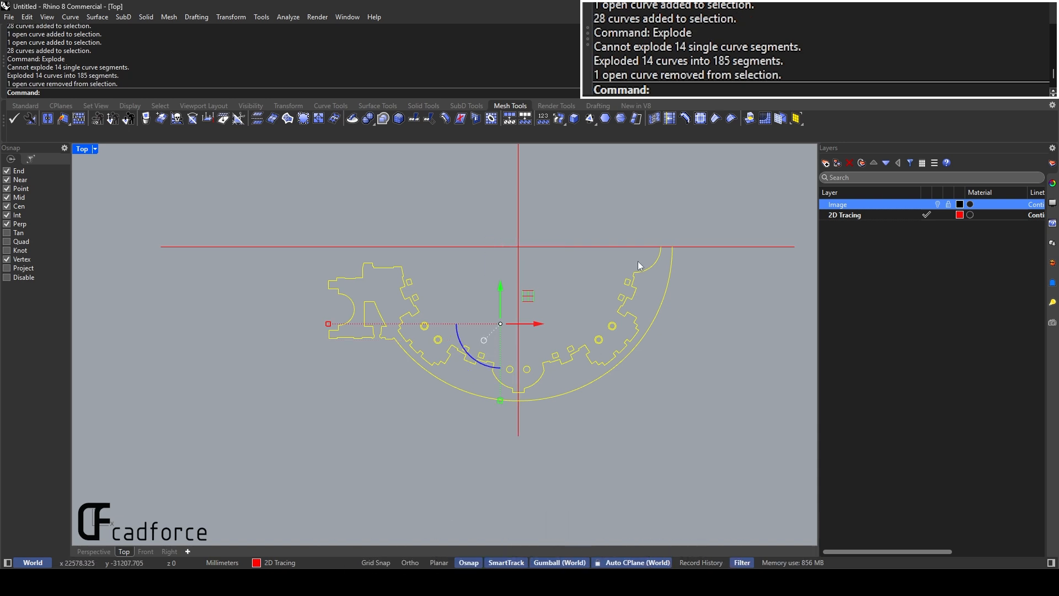
pyautogui.write('ldup')
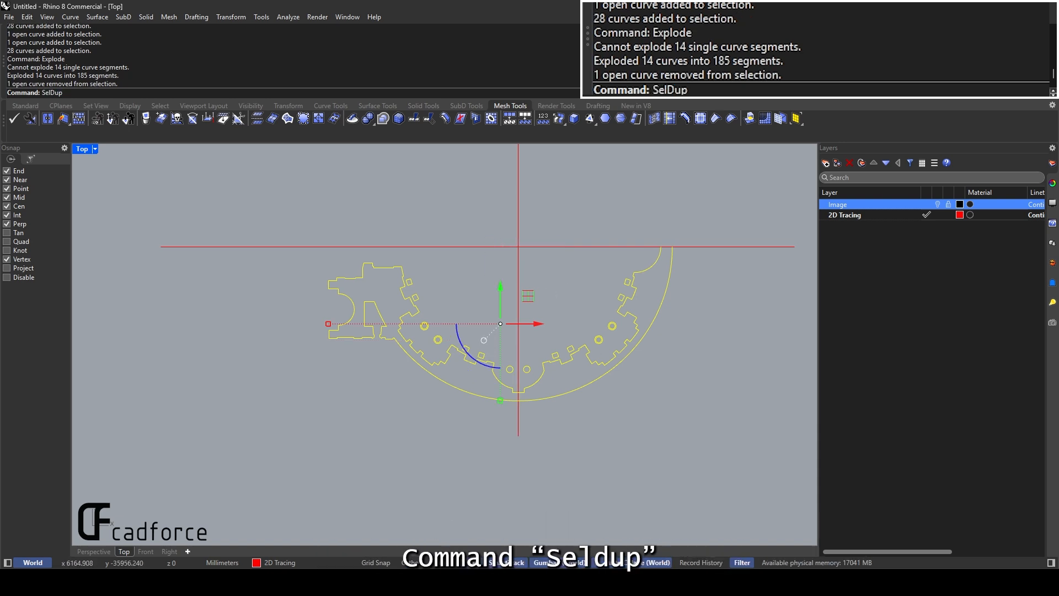
pyautogui.press('Return')
pyautogui.press('Escape')
# Select all duplicate curves in the model with SelDup and delete them
pyautogui.write('SelDup')
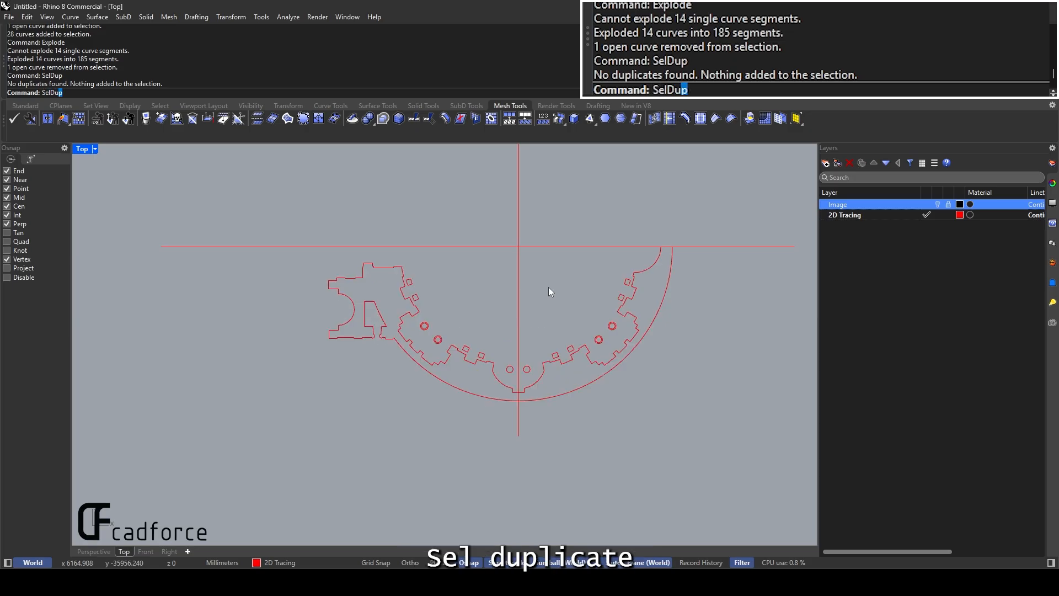
pyautogui.press('Return')
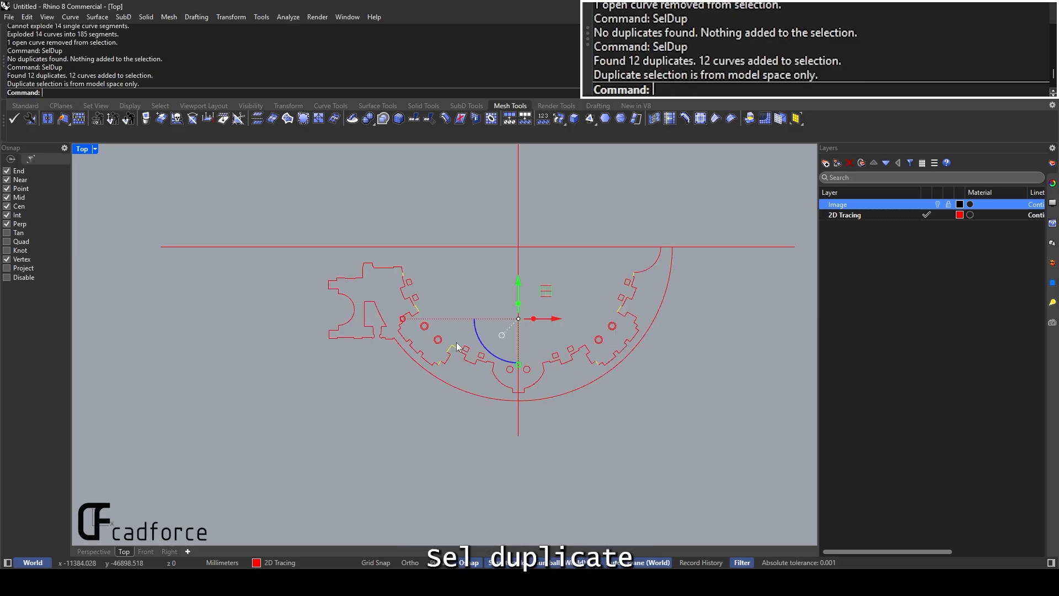
pyautogui.scroll(3, 601, 292)
pyautogui.scroll(-2, 661, 259)
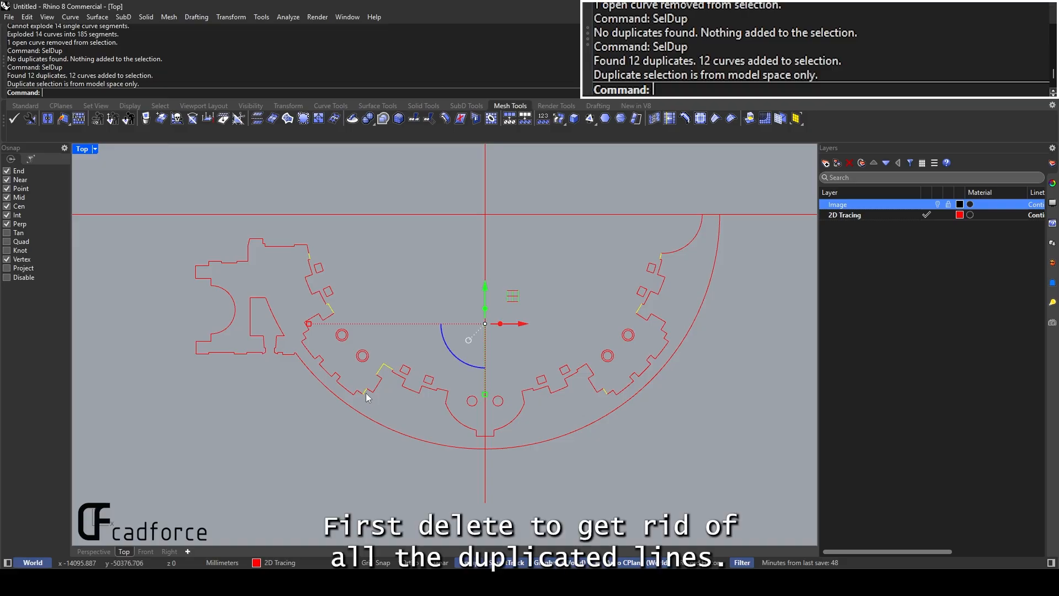
pyautogui.press('Delete')
pyautogui.scroll(-4, 414, 330)
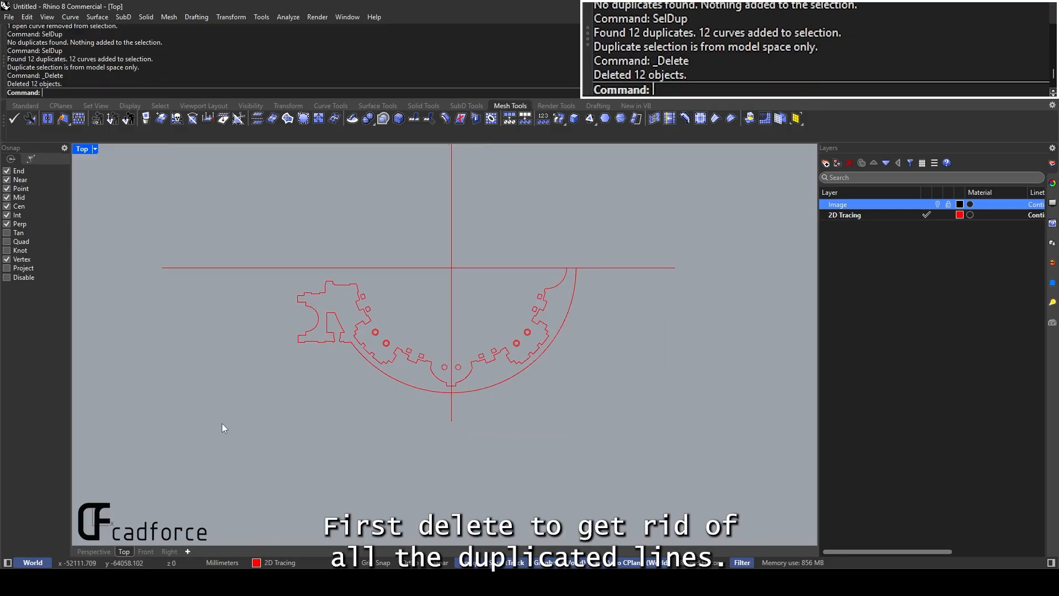
# Select all exploded wall and column segments without the axis lines and join them again
pyautogui.moveTo(219, 426); pyautogui.dragTo(589, 231)
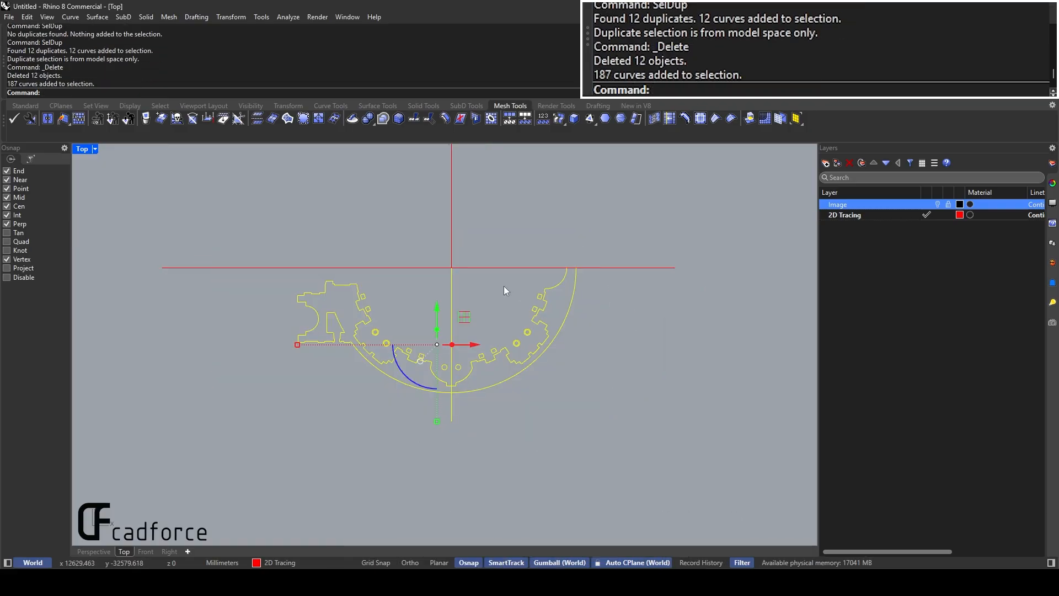
pyautogui.keyDown('ctrl'); pyautogui.moveTo(504, 286); pyautogui.dragTo(448, 274); pyautogui.keyUp('ctrl')
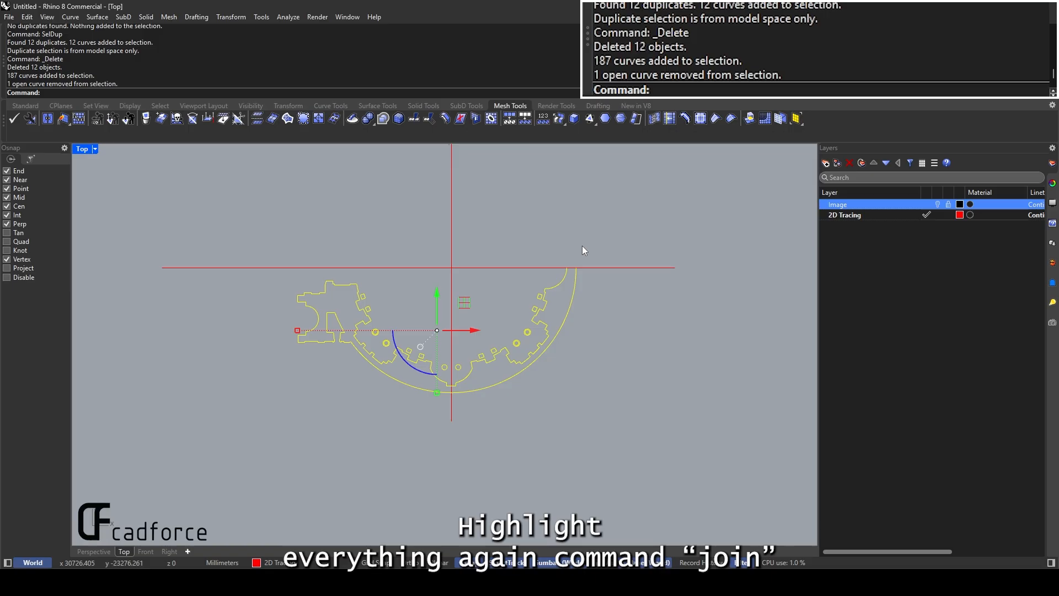
pyautogui.write('join')
pyautogui.press('Return')
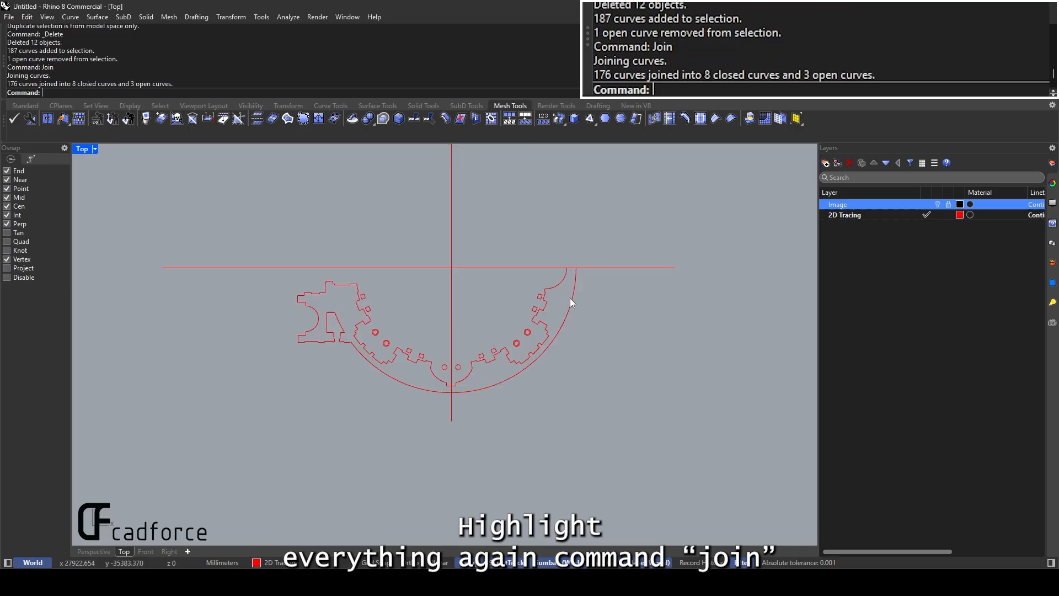
# Examine the rejoined wall curves around the bottom niche for remaining breaks and overlapping curves
pyautogui.click(570, 298)
pyautogui.click(552, 304)
pyautogui.click(547, 303)
pyautogui.scroll(10, 438, 367)
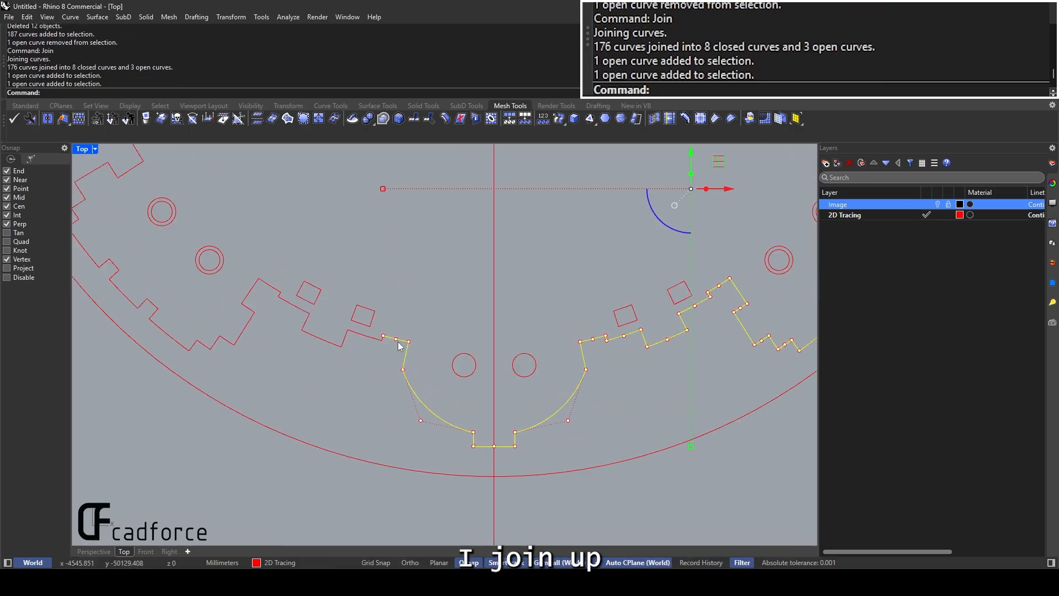
pyautogui.press('Escape')
pyautogui.scroll(10, 384, 340)
pyautogui.click(375, 334)
pyautogui.press('Escape')
pyautogui.click(417, 329)
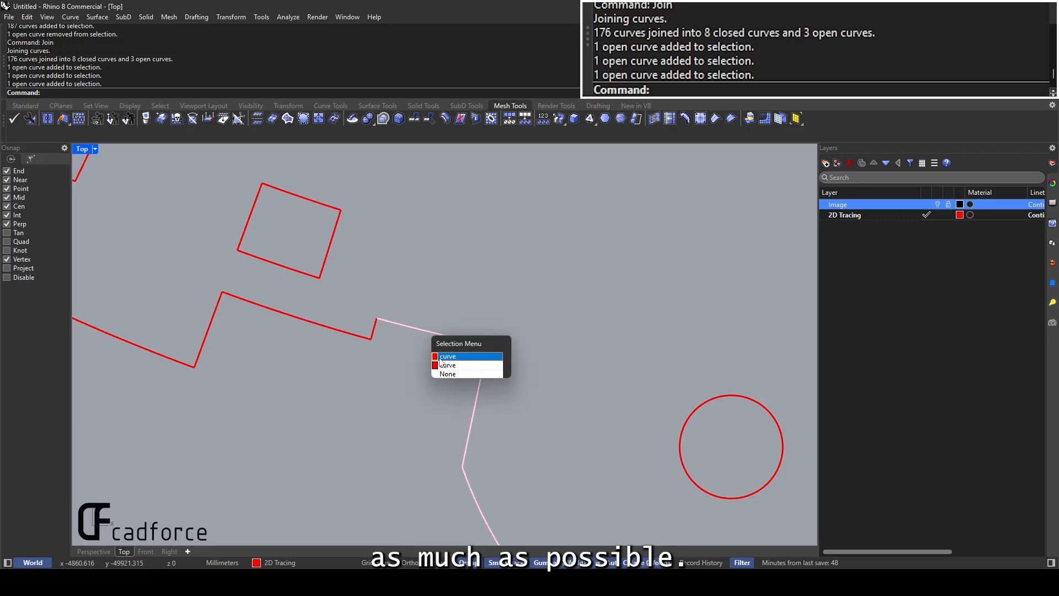
pyautogui.click(444, 356)
pyautogui.scroll(-5, 419, 359)
pyautogui.click(429, 359)
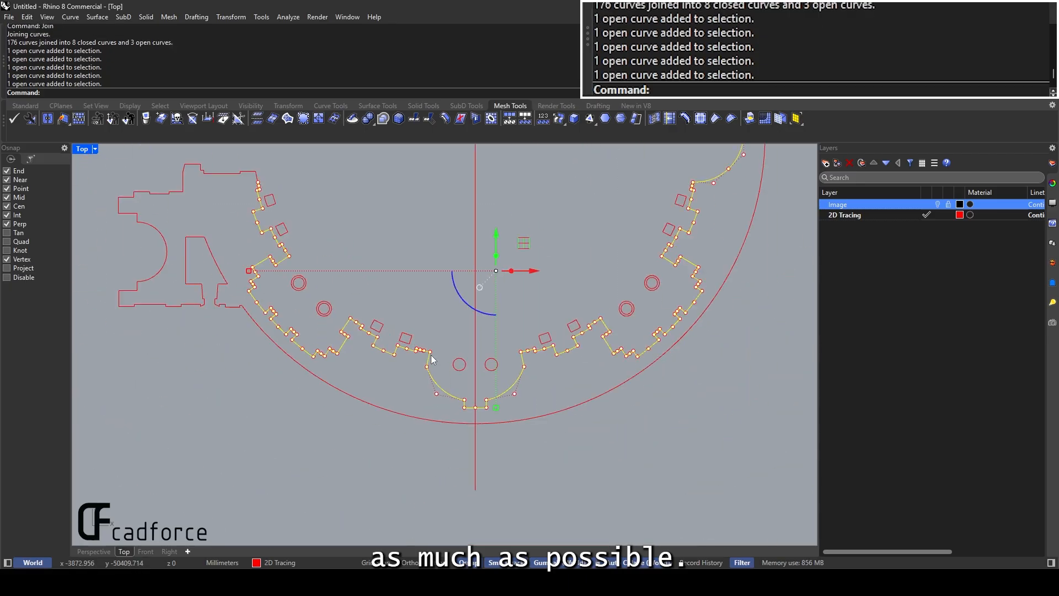
# Select all traced wall and column curves without the axis lines, and check them against the scan by briefly showing the Image layer
pyautogui.scroll(-6, 431, 356)
pyautogui.scroll(6, 435, 251)
pyautogui.scroll(6, 370, 426)
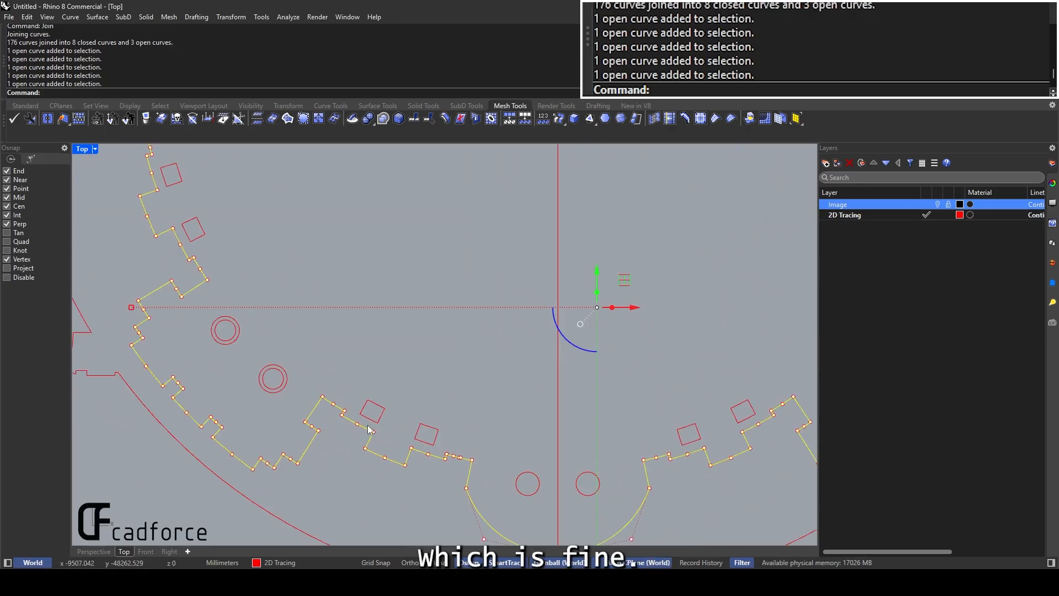
pyautogui.click(368, 425)
pyautogui.scroll(-12, 399, 431)
pyautogui.click(322, 438)
pyautogui.moveTo(201, 485); pyautogui.dragTo(641, 273)
pyautogui.click(938, 204)
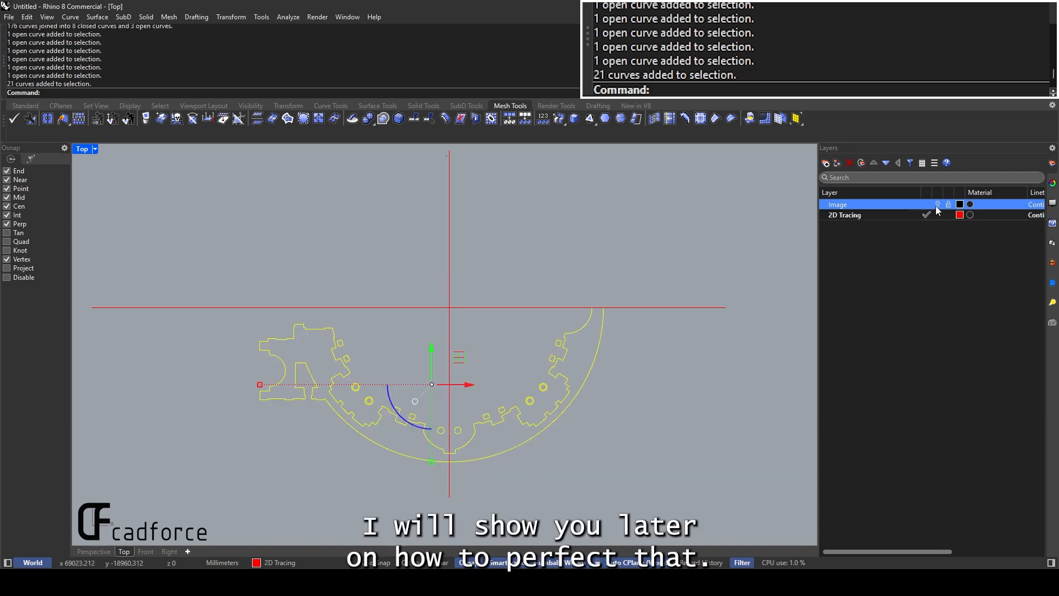
pyautogui.scroll(3, 557, 287)
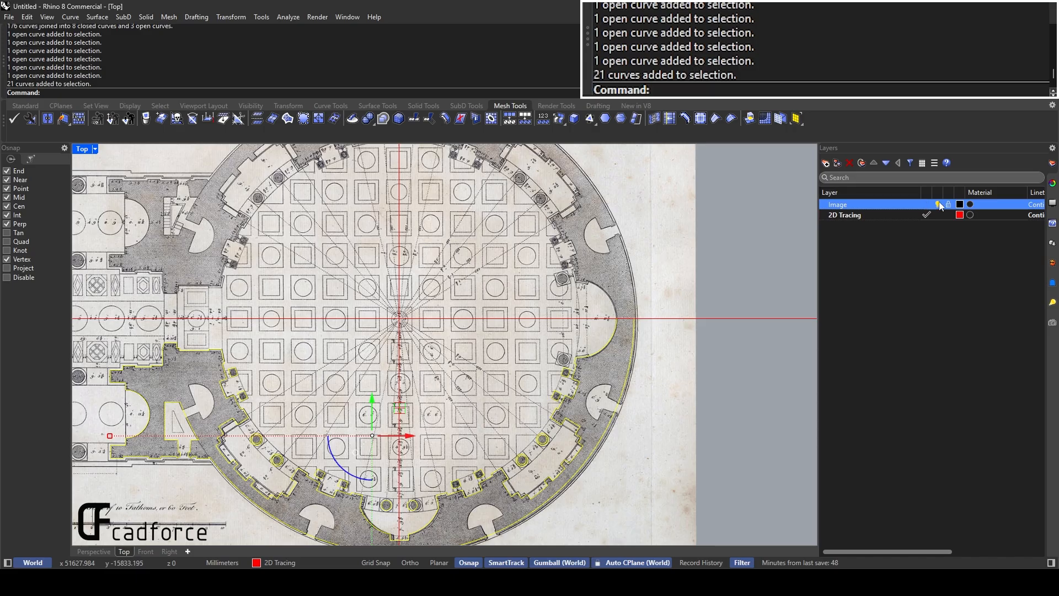
pyautogui.click(938, 205)
pyautogui.scroll(-3, 508, 279)
# Mirror the selected curves across the horizontal axis line, keeping the originals
pyautogui.write('Mirror')
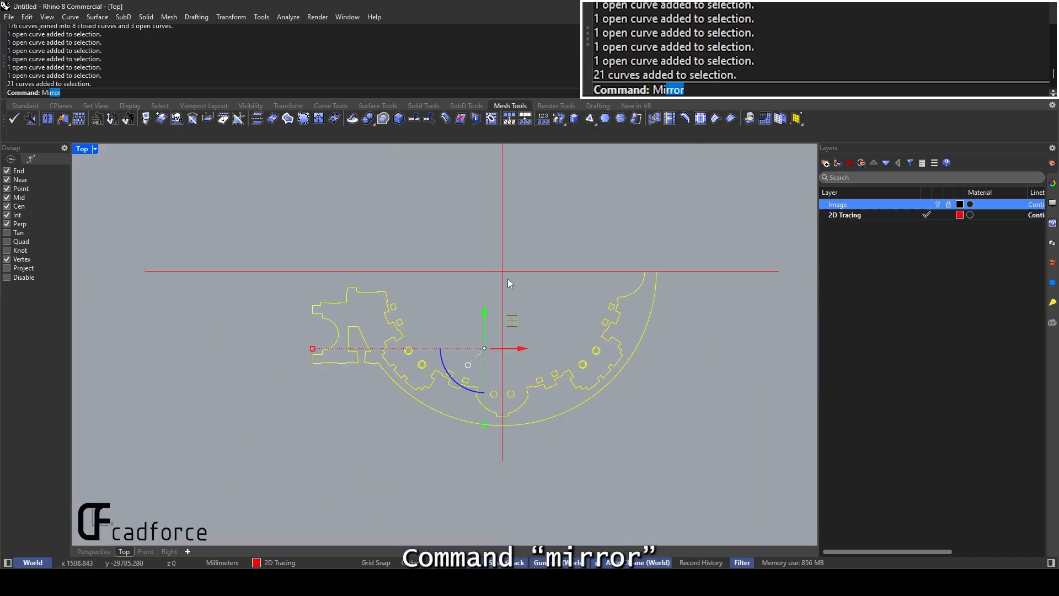
pyautogui.press('Return')
pyautogui.click(502, 270)
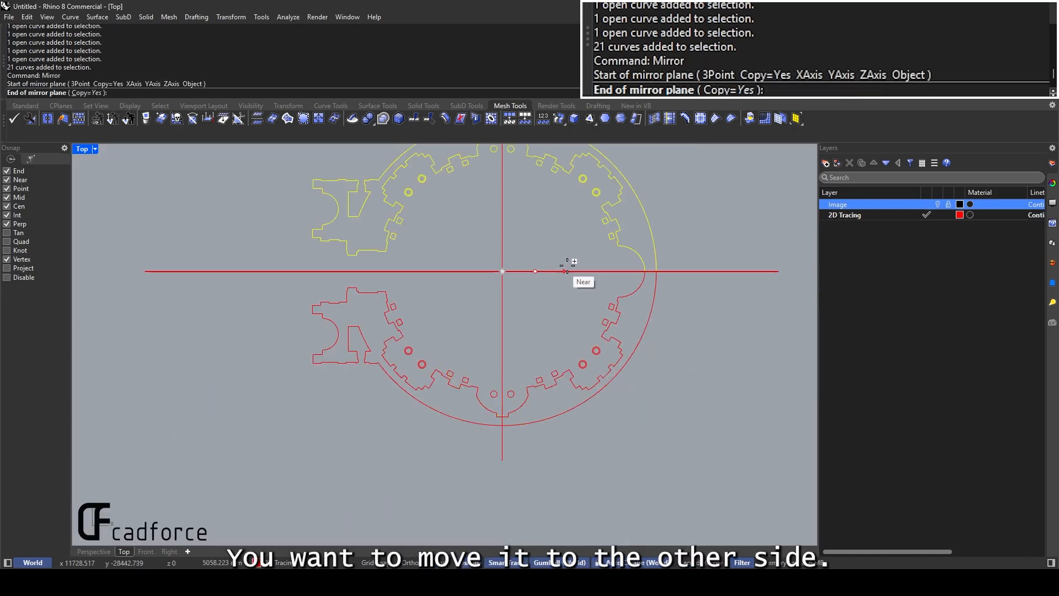
pyautogui.click(612, 271)
pyautogui.scroll(-2, 571, 297)
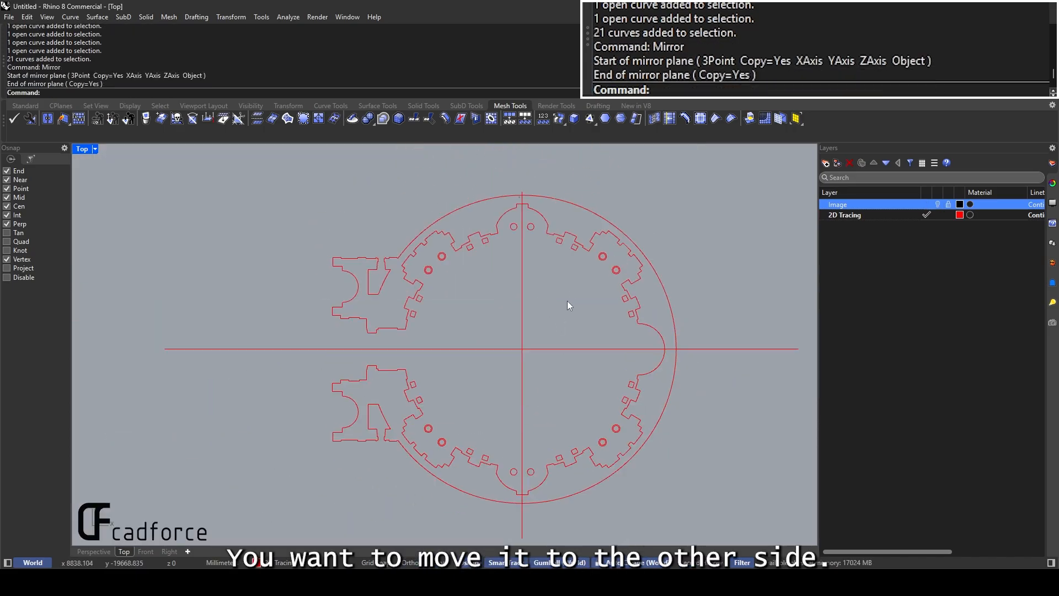
# Show the Image layer again to reveal the portico columns on the scanned plan
pyautogui.click(938, 205)
pyautogui.scroll(5, 436, 306)
pyautogui.moveTo(449, 295); pyautogui.dragTo(570, 252, button='right')
pyautogui.scroll(4, 478, 342)
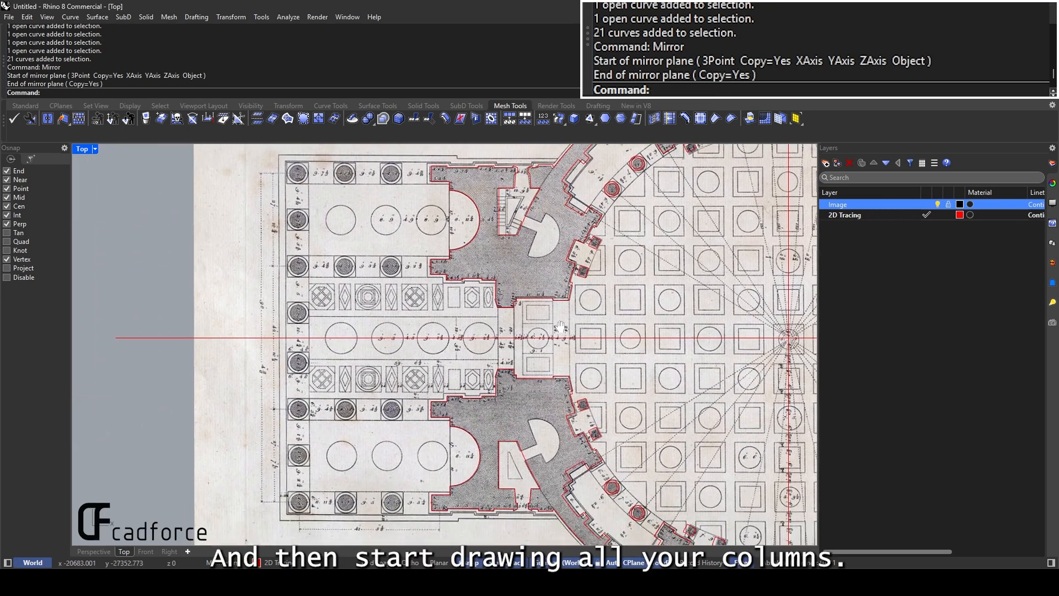
# Trace the shaft of the column nearest the wall in the portico's lower inner row with a circle drawn from its center
pyautogui.write('ircle')
pyautogui.press('Return')
pyautogui.scroll(5, 484, 334)
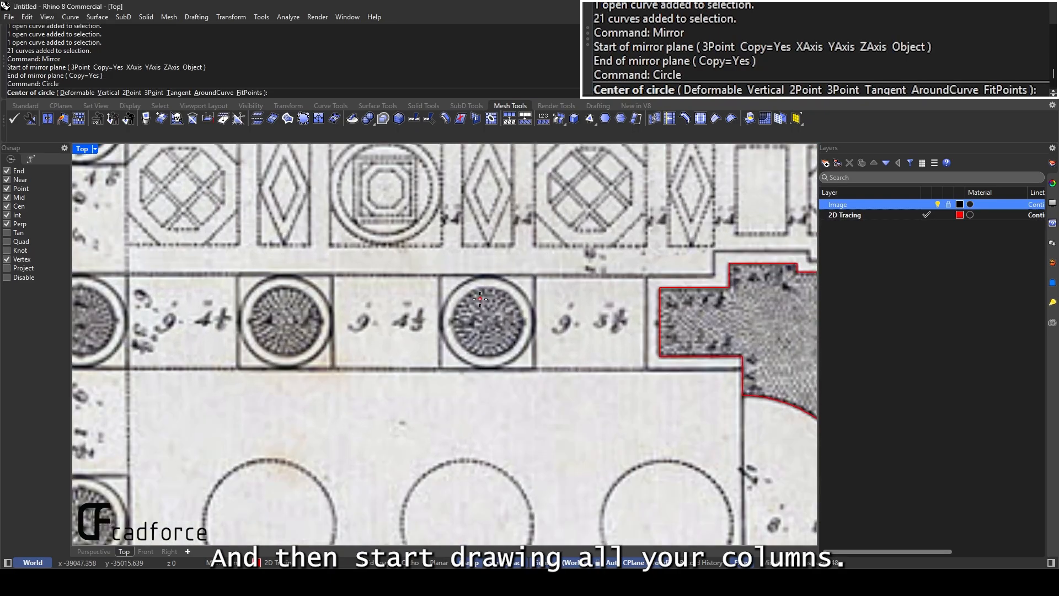
pyautogui.click(503, 319)
pyautogui.click(566, 309)
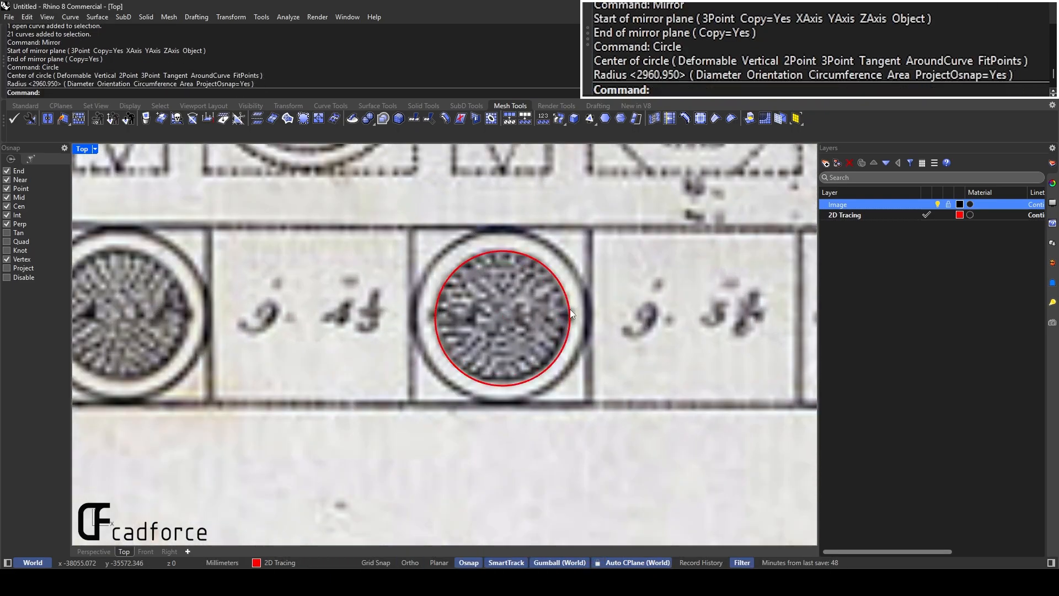
pyautogui.click(570, 310)
pyautogui.scroll(-4, 510, 274)
pyautogui.write('Co')
pyautogui.press('Return')
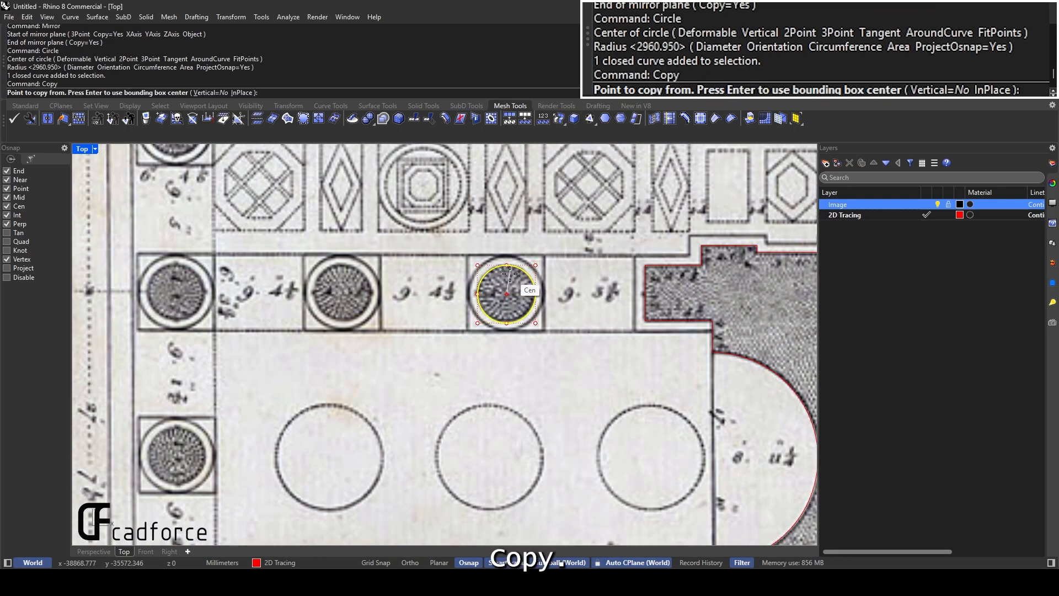
pyautogui.press('Escape')
pyautogui.write('L')
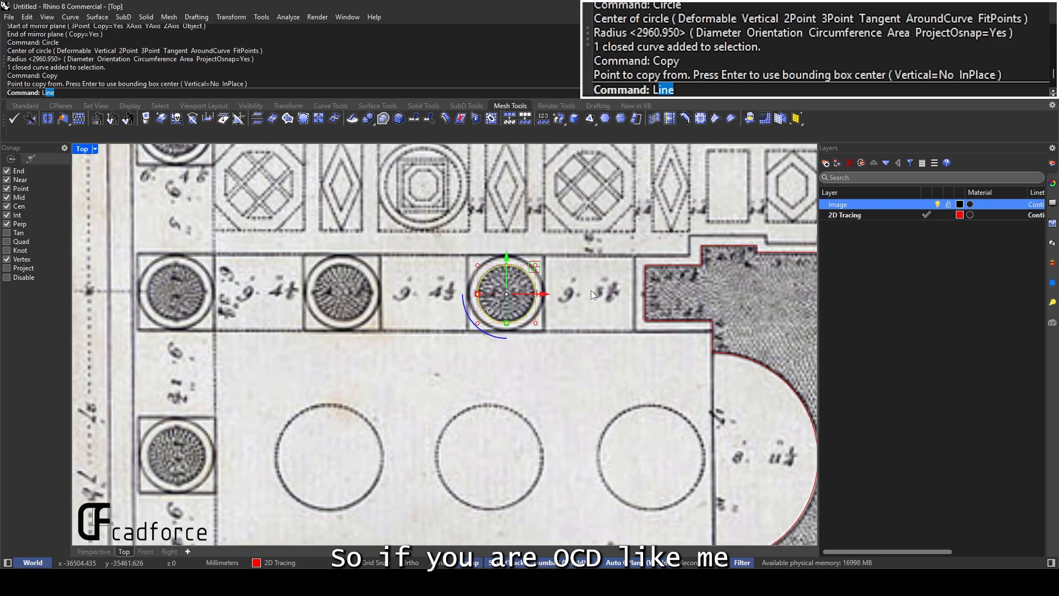
pyautogui.press('Escape')
# Draw a horizontal guide line from the midpoint of the wall end through the row's columns to beyond the outermost one
pyautogui.write('Line')
pyautogui.press('Return')
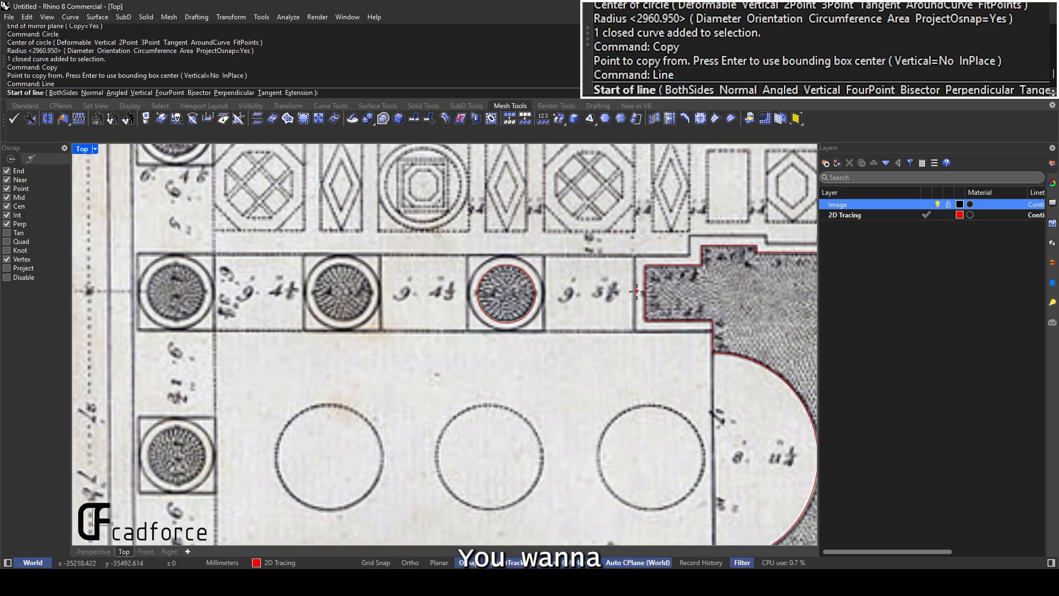
pyautogui.click(591, 291)
pyautogui.moveTo(220, 311); pyautogui.dragTo(447, 289, button='right')
pyautogui.click(230, 290)
pyautogui.scroll(-4, 253, 280)
pyautogui.scroll(8, 653, 269)
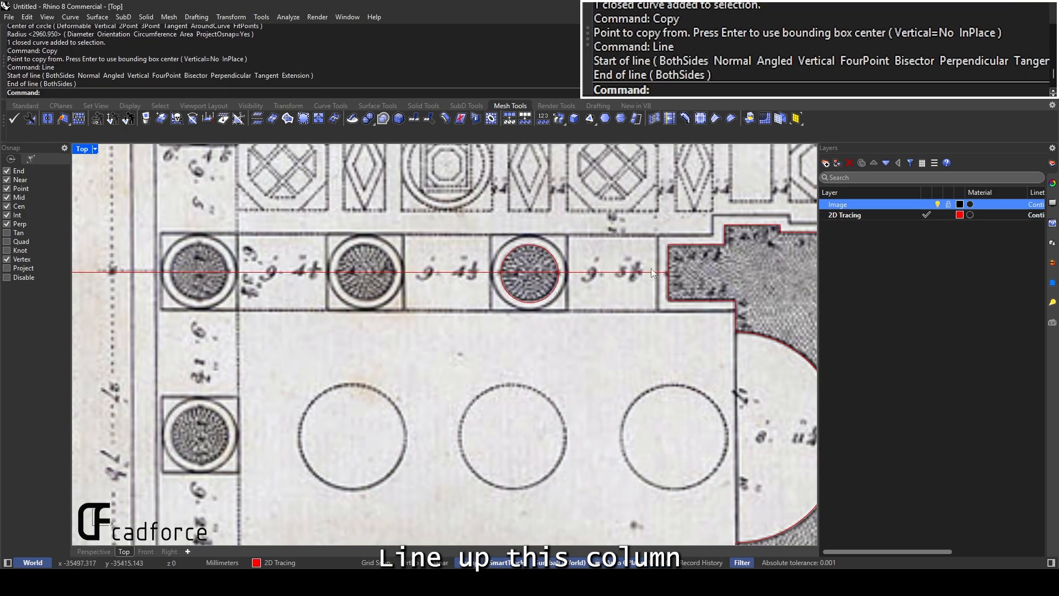
pyautogui.click(509, 267)
pyautogui.write('Nmove')
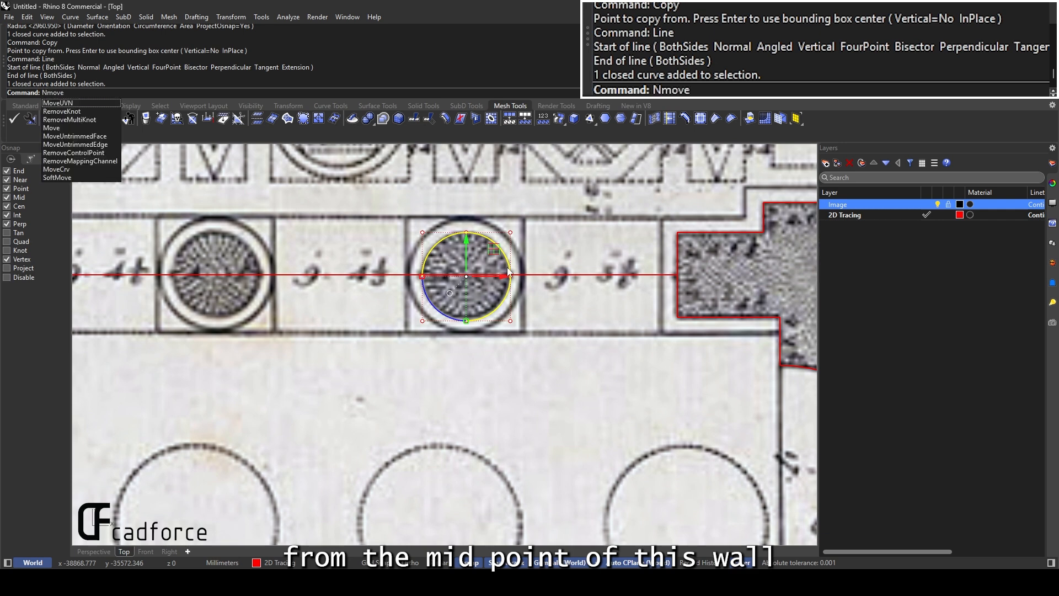
pyautogui.press('Escape')
pyautogui.press('Escape')
# Move the column circle by its center vertically onto the horizontal guide line
pyautogui.click(510, 260)
pyautogui.write('Mo')
pyautogui.press('Return')
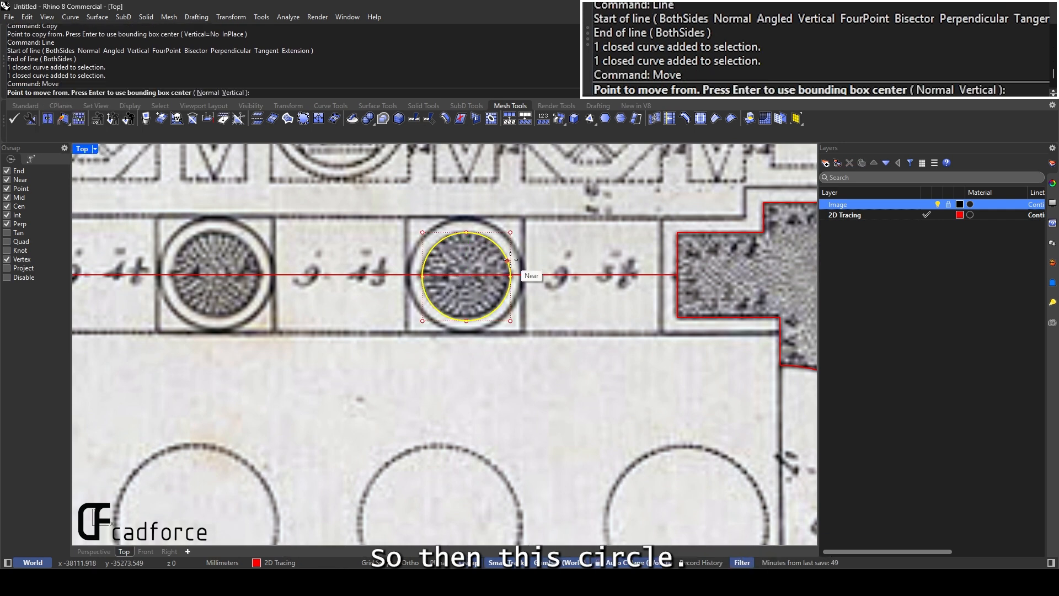
pyautogui.scroll(2, 462, 257)
pyautogui.click(466, 276)
pyautogui.scroll(3, 476, 273)
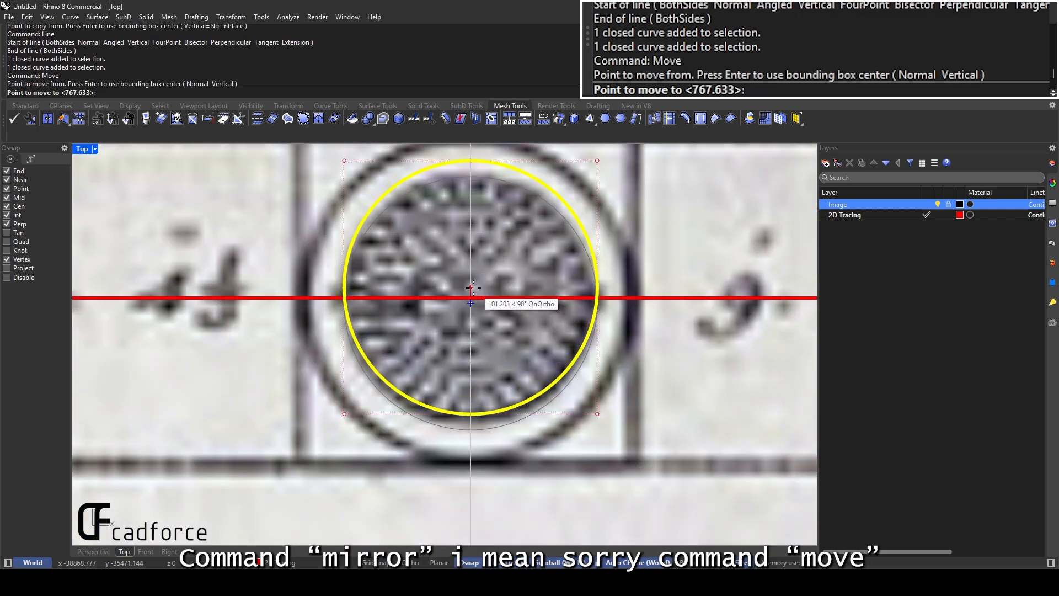
pyautogui.click(470, 298)
pyautogui.scroll(-2, 529, 293)
pyautogui.rightClick(529, 293)
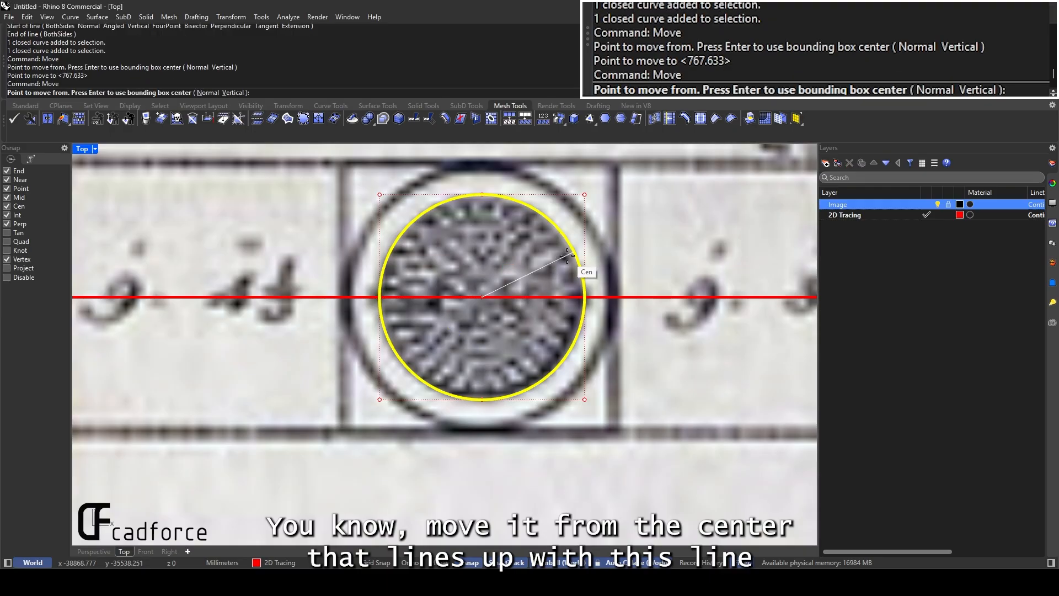
pyautogui.scroll(-6, 569, 254)
pyautogui.press('Escape')
pyautogui.scroll(6, 526, 276)
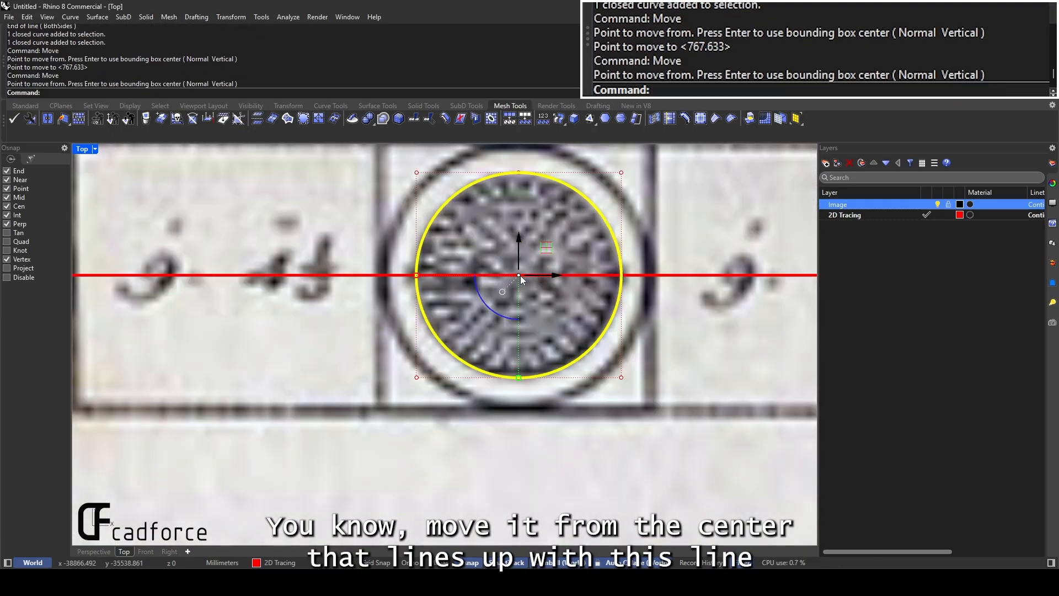
# Copy the column circle from its center along the guide line onto the row's middle column
pyautogui.scroll(-3, 522, 279)
pyautogui.write('Copy')
pyautogui.press('Return')
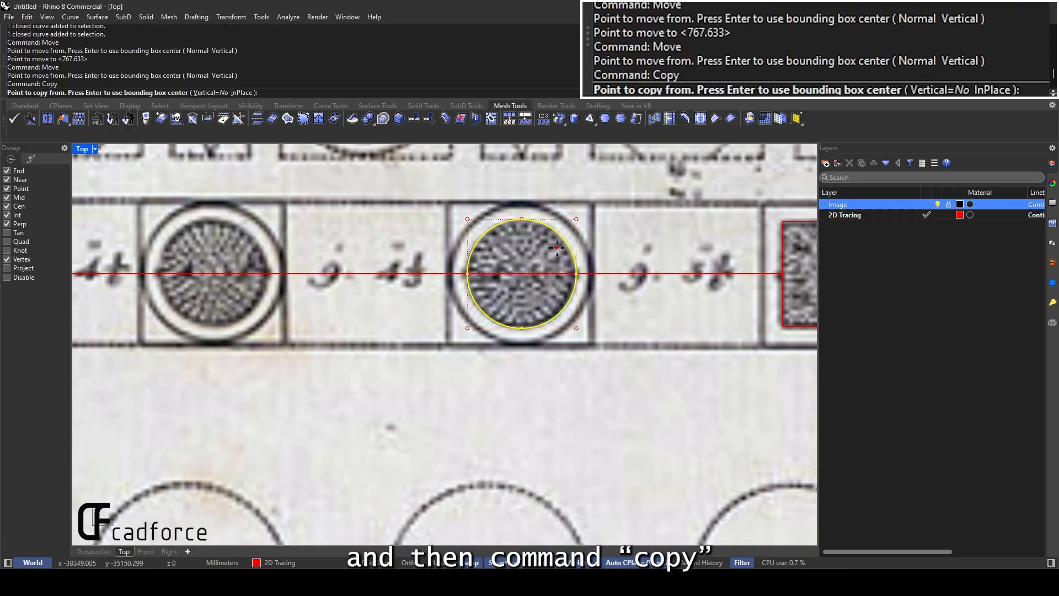
pyautogui.click(522, 274)
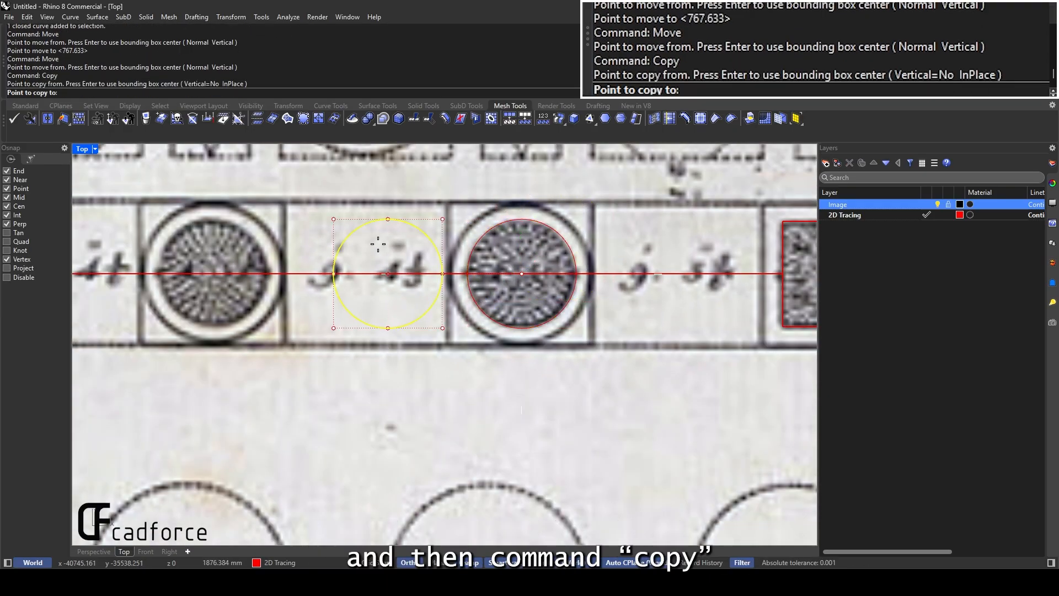
pyautogui.click(213, 252)
pyautogui.moveTo(123, 262); pyautogui.dragTo(430, 280, button='right')
pyautogui.press('Escape')
pyautogui.press('Escape')
# Copy the middle column's circle onto the row's outermost column, using the center distance between the first two circles as spacing
pyautogui.scroll(-8, 425, 271)
pyautogui.click(449, 280)
pyautogui.scroll(2, 483, 270)
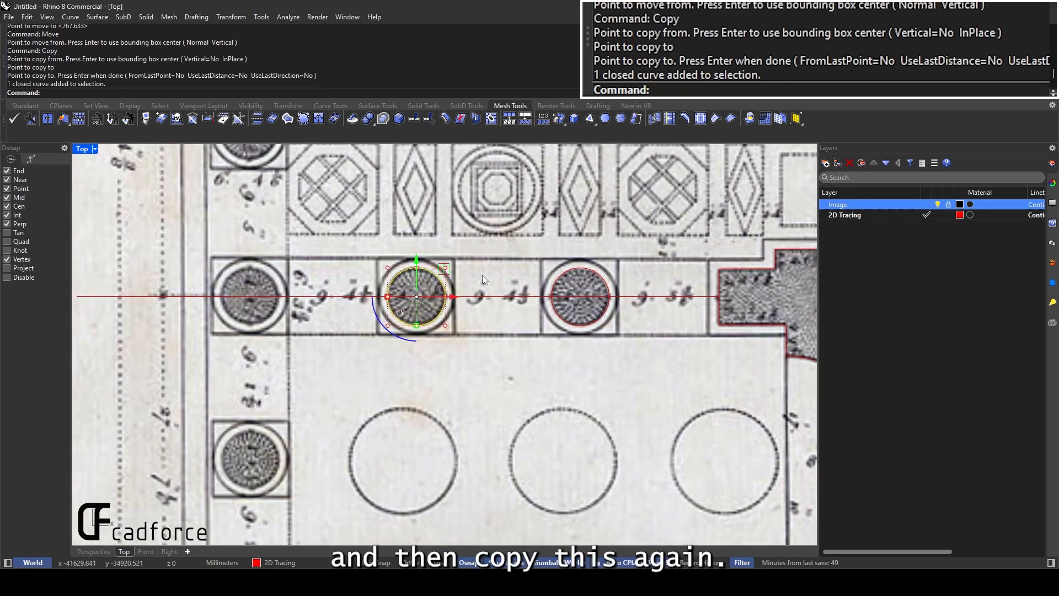
pyautogui.scroll(2, 445, 278)
pyautogui.press('Return')
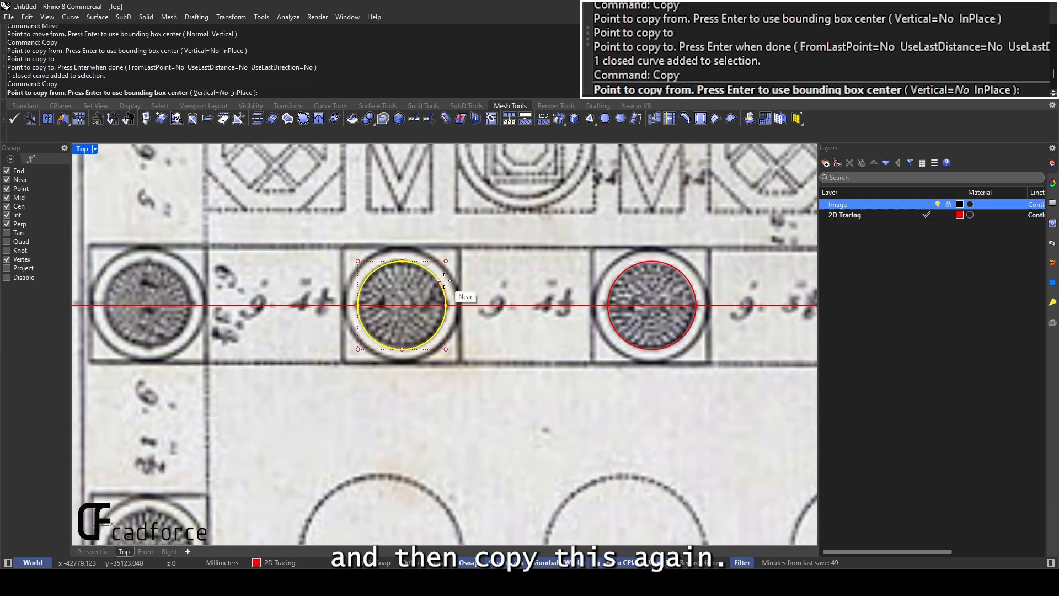
pyautogui.click(670, 276)
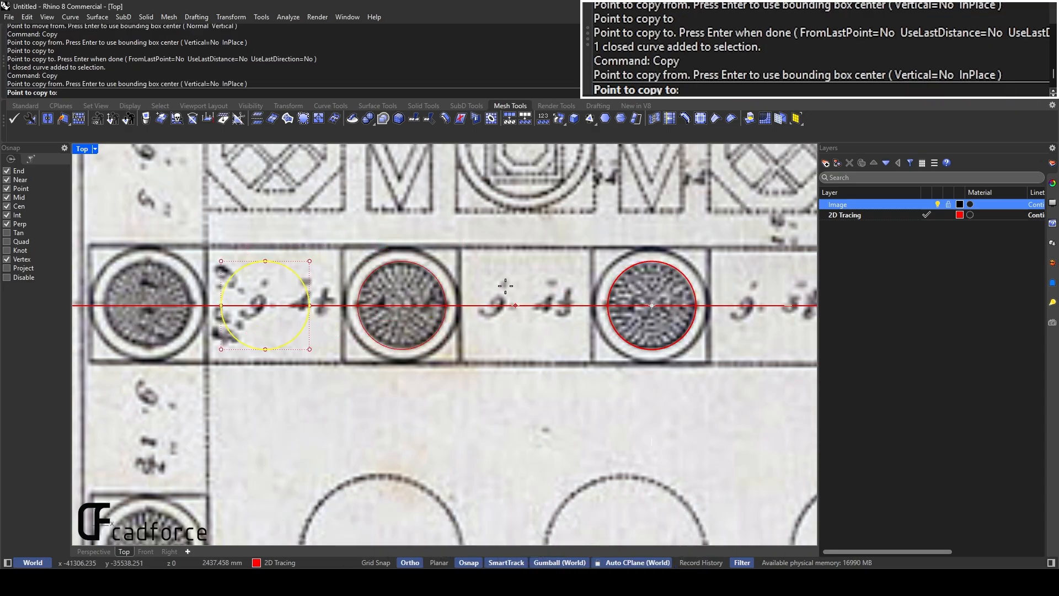
pyautogui.click(428, 280)
pyautogui.press('Return')
pyautogui.scroll(-3, 428, 268)
pyautogui.scroll(2, 462, 259)
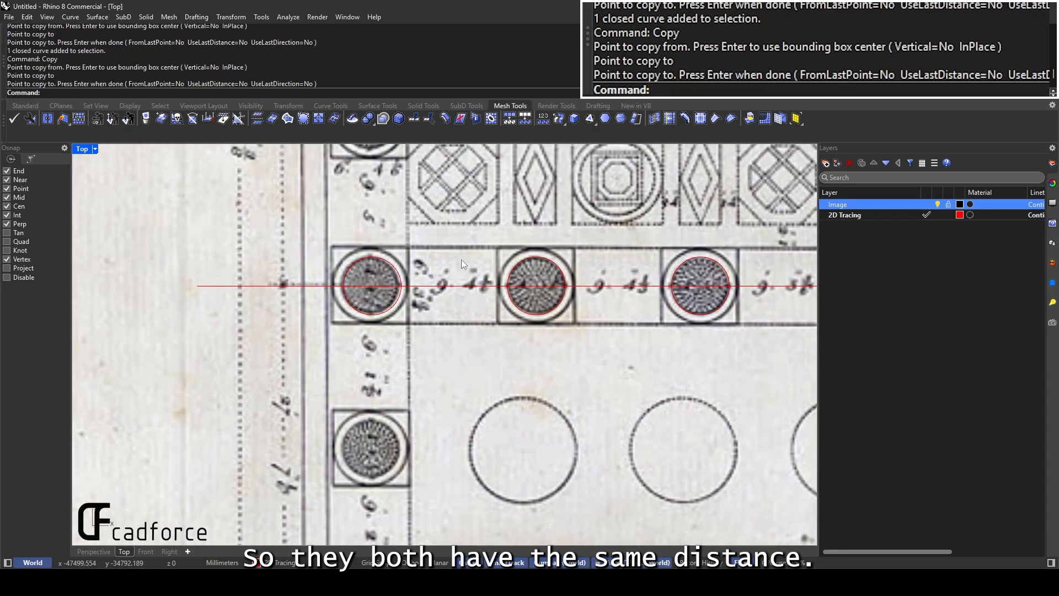
# Copy the outermost column's circle from its center straight down onto the next column of the portico front
pyautogui.scroll(-3, 486, 298)
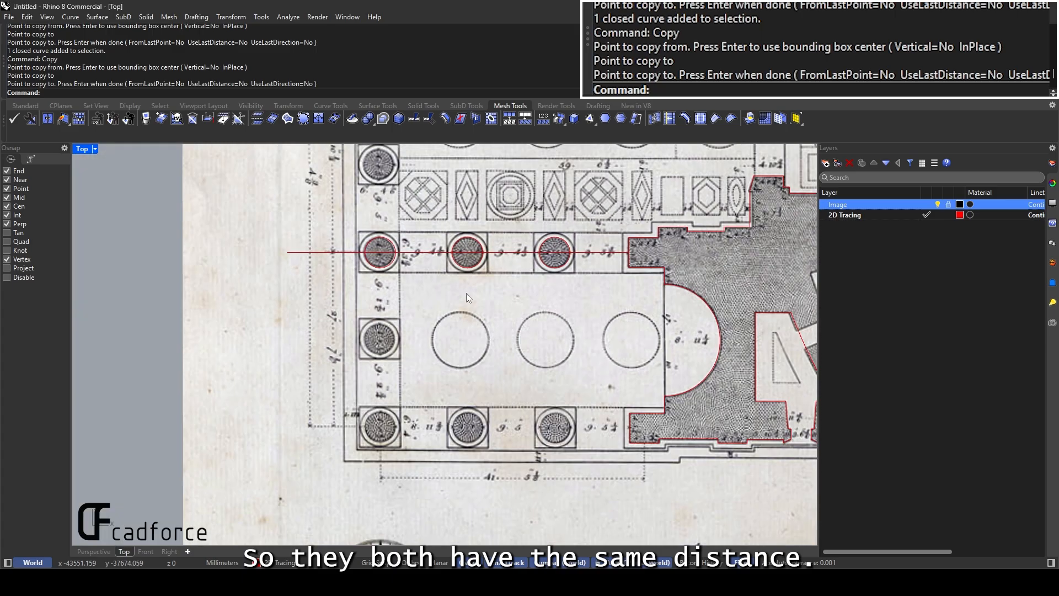
pyautogui.moveTo(308, 315)
pyautogui.mouseDown()
pyautogui.moveTo(527, 219)
pyautogui.moveTo(320, 287)
pyautogui.mouseUp()
pyautogui.scroll(5, 391, 249)
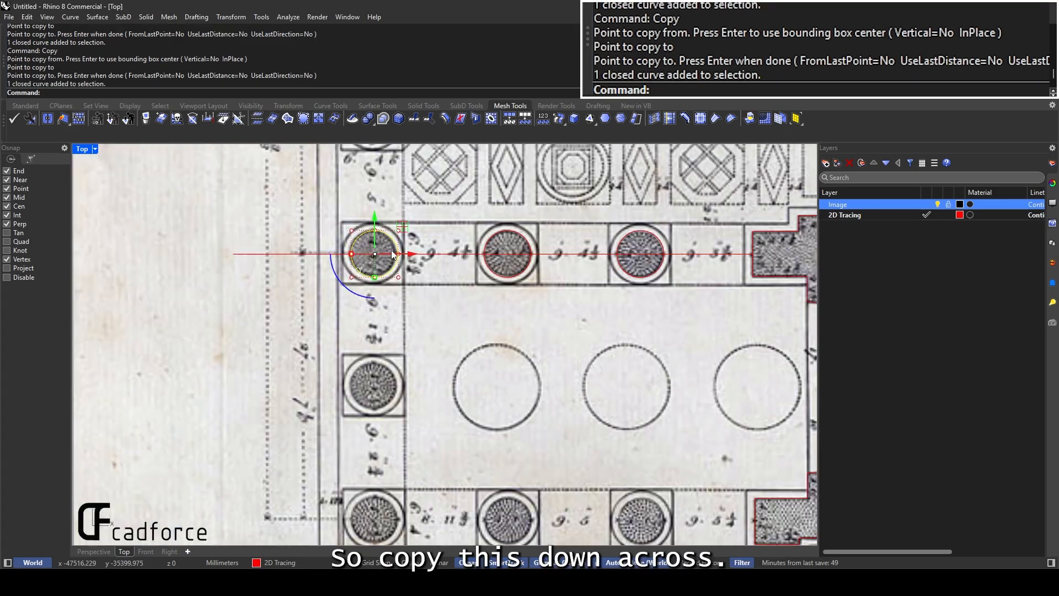
pyautogui.press('Return')
pyautogui.click(366, 255)
pyautogui.moveTo(398, 353); pyautogui.dragTo(421, 279, button='right')
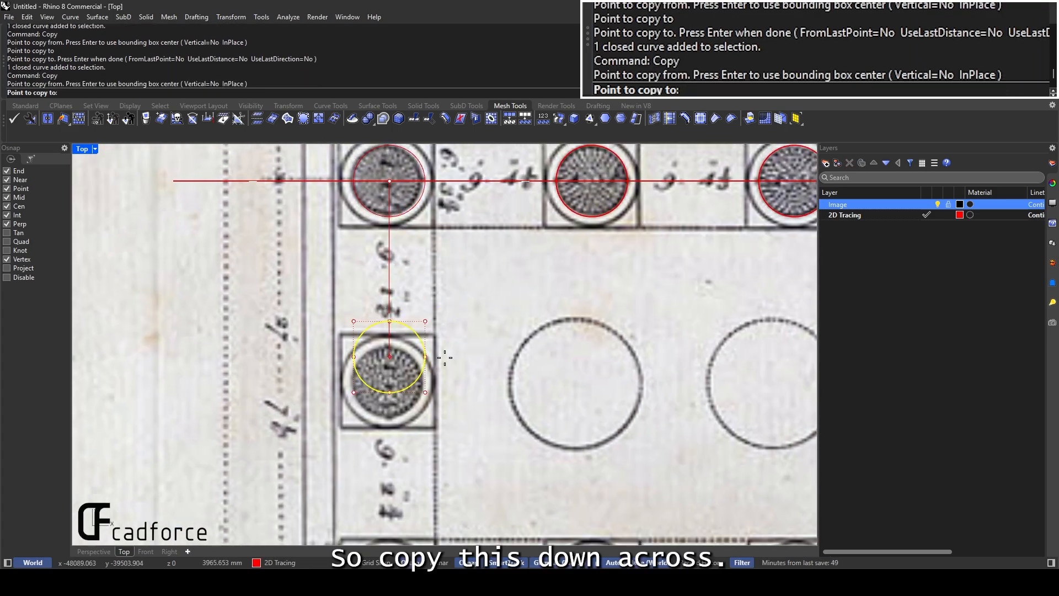
pyautogui.click(464, 381)
pyautogui.moveTo(461, 381); pyautogui.dragTo(456, 338, button='right')
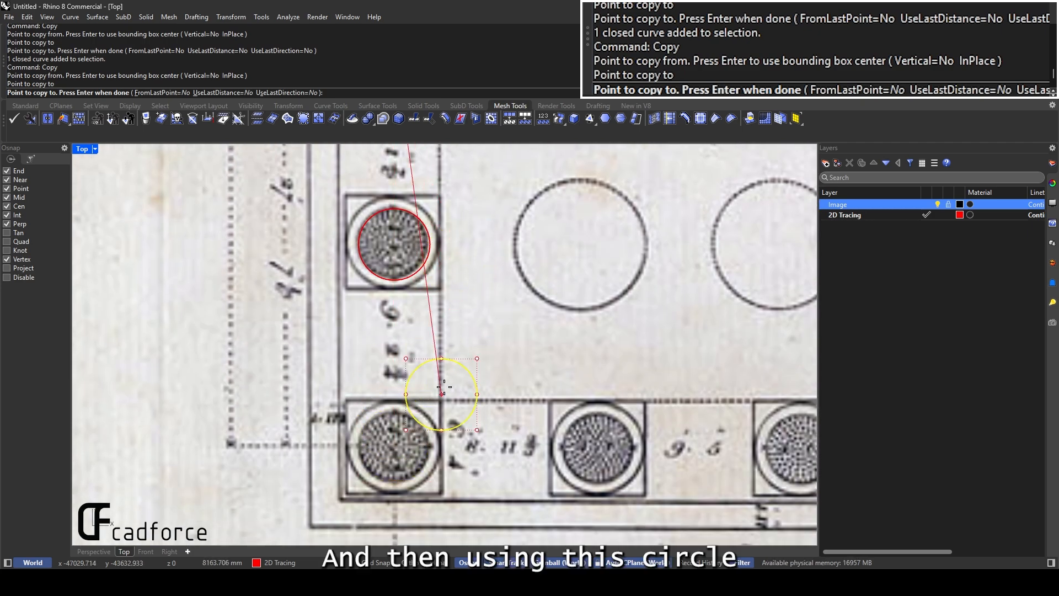
pyautogui.press('Return')
# Copy the new circle down onto the bottom corner column, using the center distance from the circle above as spacing
pyautogui.scroll(-4, 408, 307)
pyautogui.click(403, 279)
pyautogui.scroll(3, 412, 213)
pyautogui.scroll(-1, 428, 201)
pyautogui.press('Return')
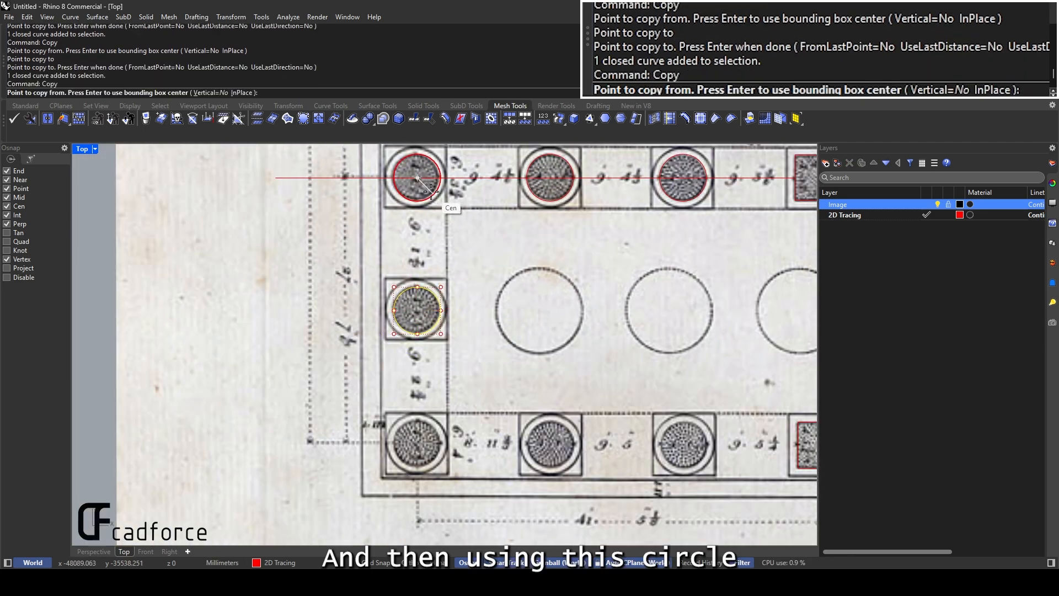
pyautogui.click(417, 178)
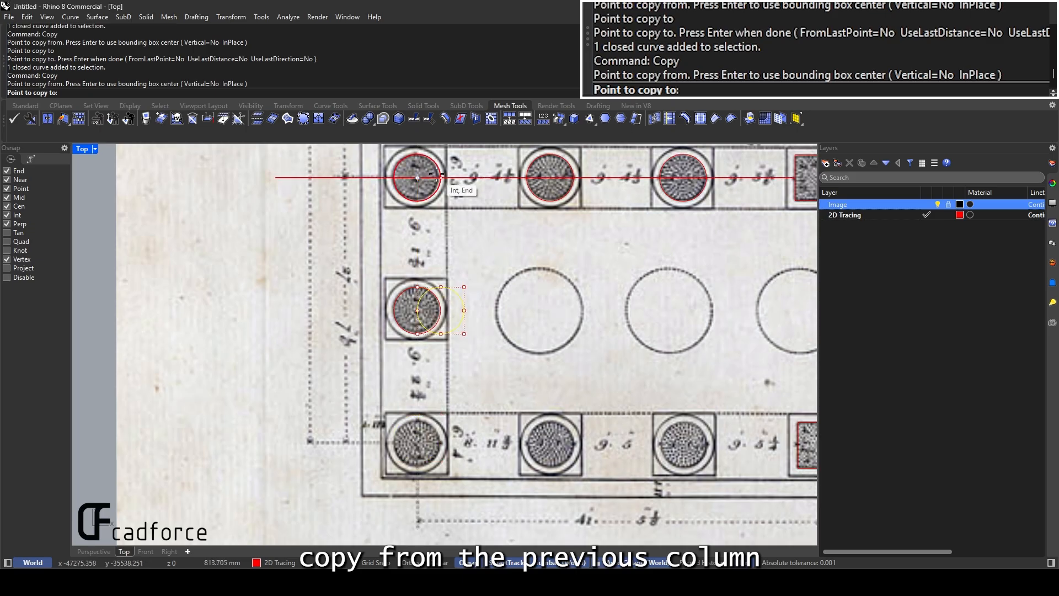
pyautogui.click(417, 311)
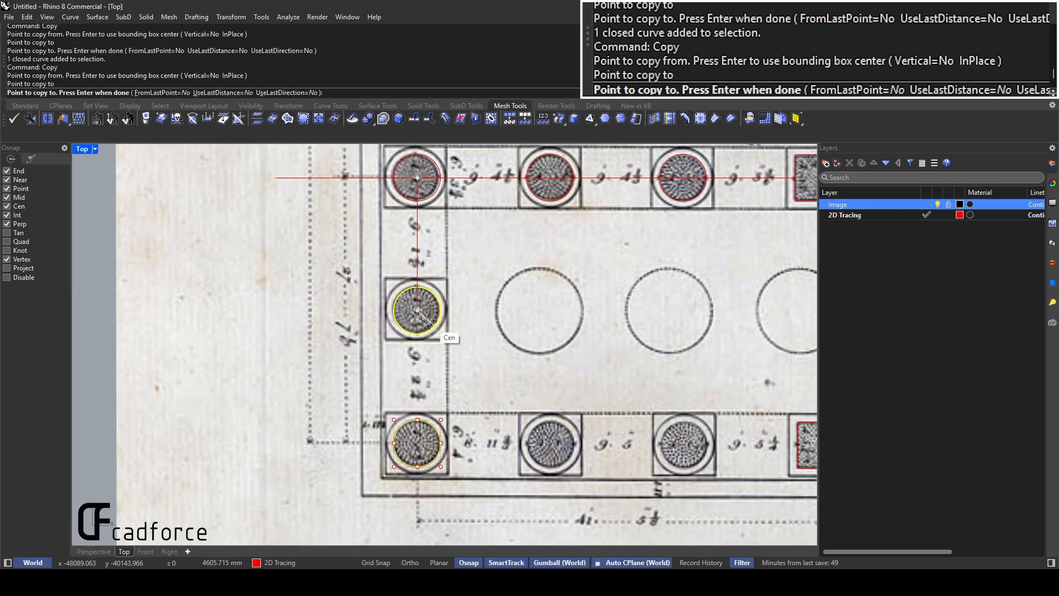
pyautogui.press('Return')
pyautogui.scroll(2, 354, 379)
pyautogui.scroll(-3, 300, 436)
pyautogui.click(318, 417)
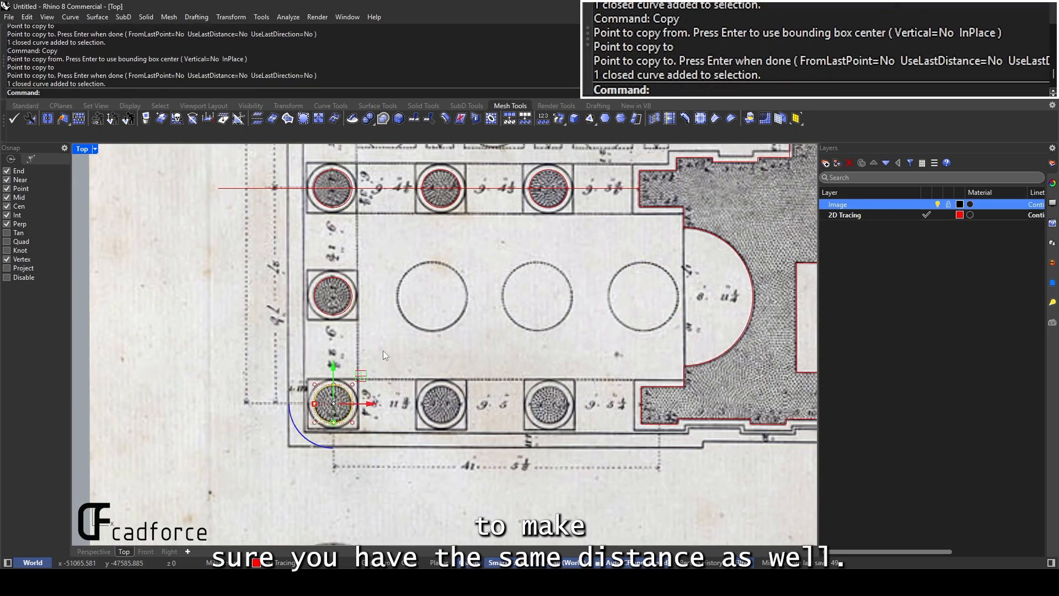
# Copy the upper row's middle column circle from its center straight down onto the bottom row, level with the corner column's center
pyautogui.click(444, 208)
pyautogui.scroll(-2, 448, 192)
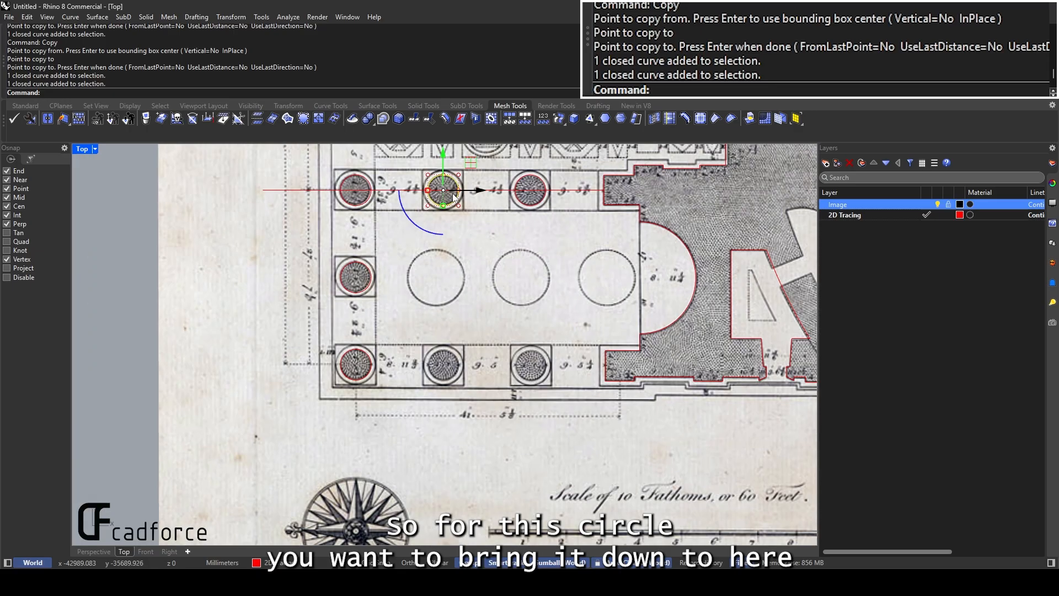
pyautogui.scroll(2, 450, 322)
pyautogui.moveTo(444, 373); pyautogui.dragTo(443, 388, button='right')
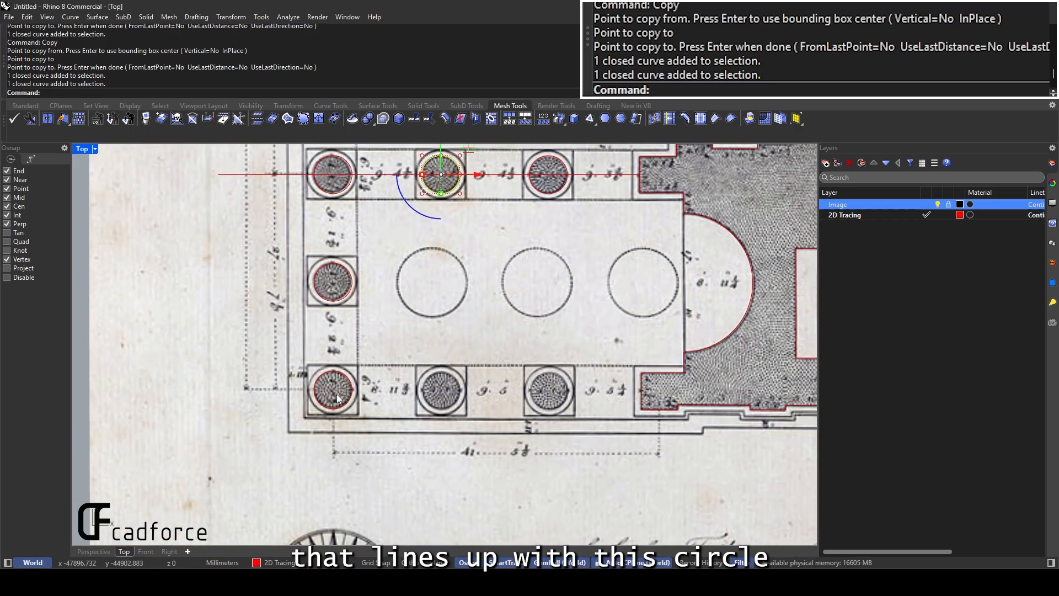
pyautogui.moveTo(442, 187); pyautogui.dragTo(438, 204, button='right')
pyautogui.rightClick(441, 205)
pyautogui.scroll(6, 440, 204)
pyautogui.click(452, 207)
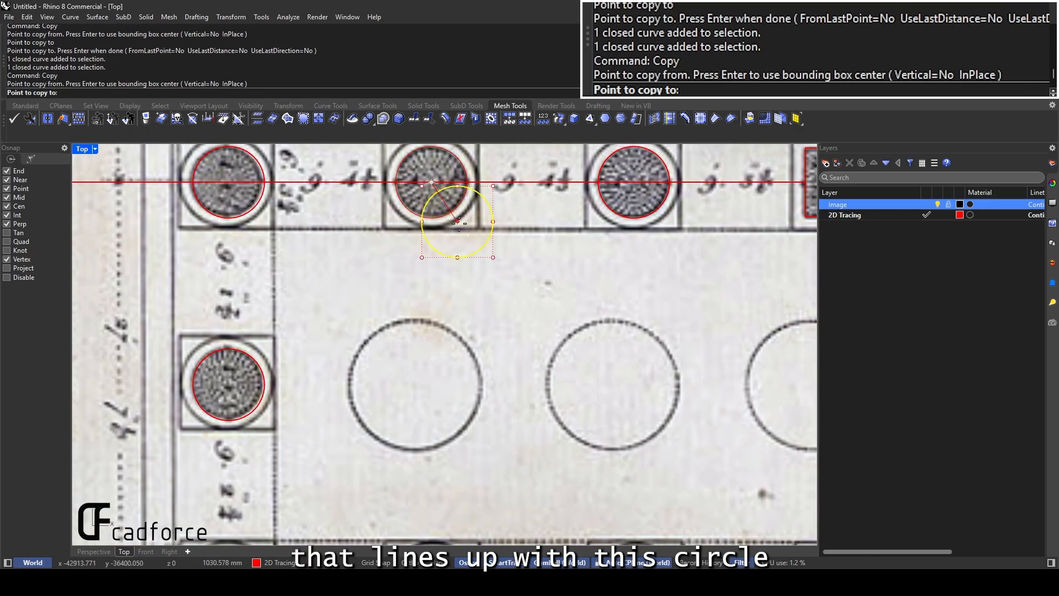
pyautogui.scroll(-6, 475, 228)
pyautogui.press('shift')
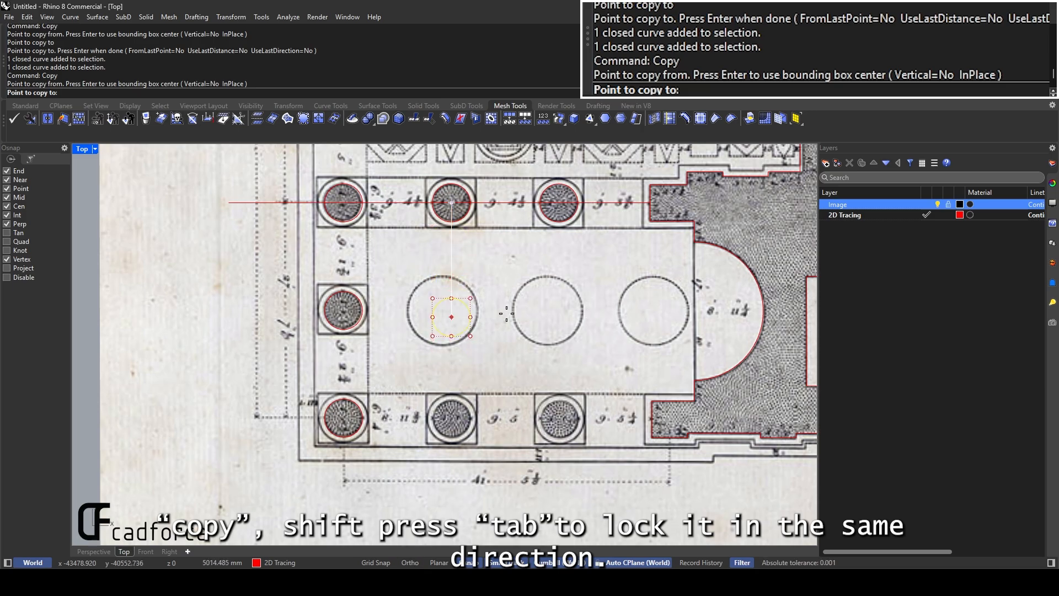
pyautogui.scroll(4, 389, 386)
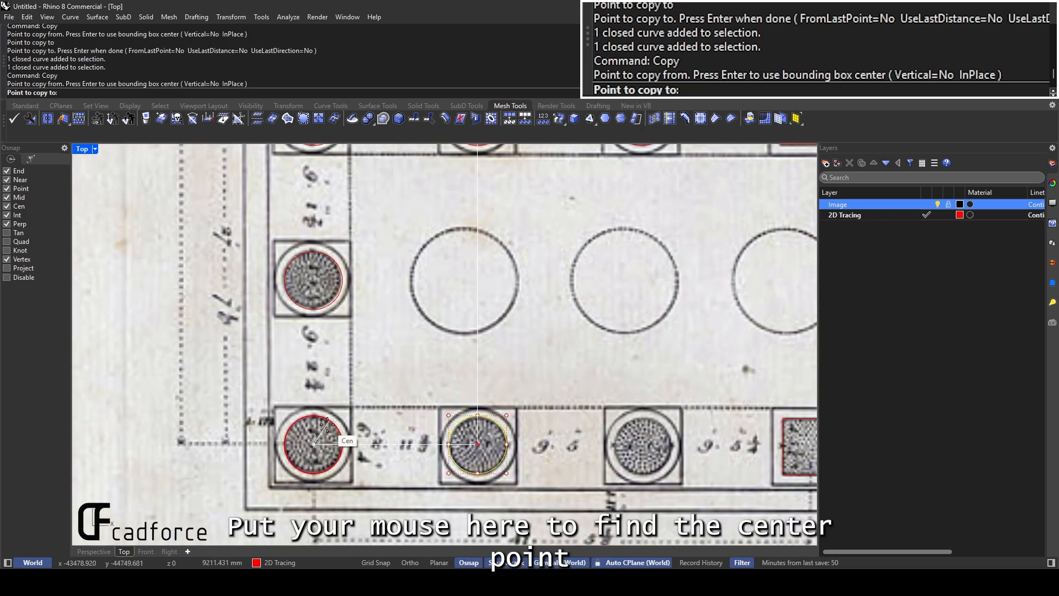
pyautogui.click(330, 425)
pyautogui.moveTo(331, 438); pyautogui.dragTo(287, 406, button='right')
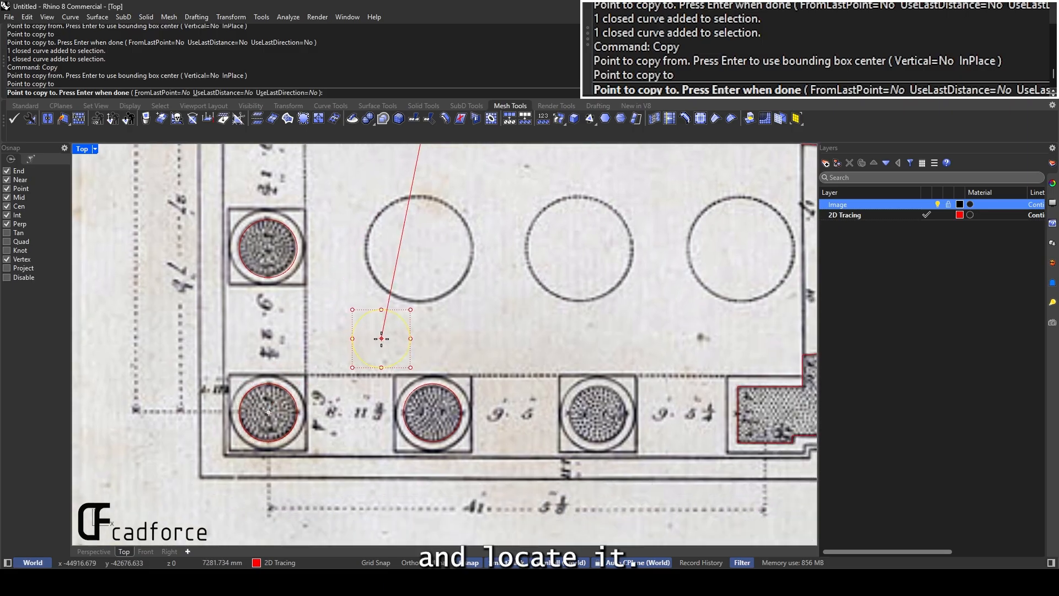
pyautogui.press('Return')
# Hide the Image layer to check the alignment of the column circles, and show the layer again
pyautogui.click(937, 204)
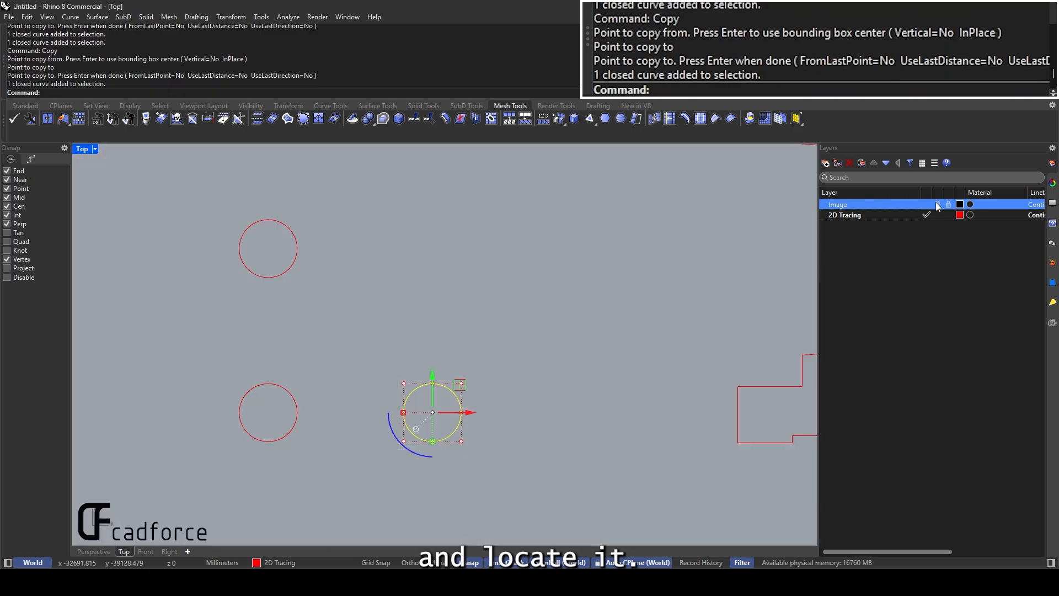
pyautogui.press('Escape')
pyautogui.scroll(-3, 474, 353)
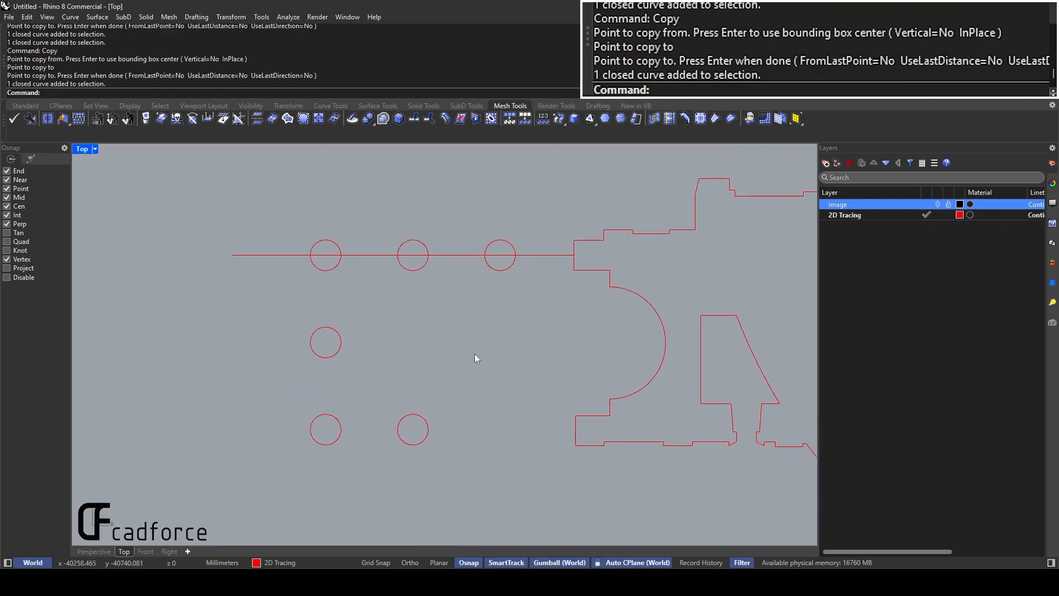
pyautogui.click(937, 204)
pyautogui.scroll(5, 406, 434)
pyautogui.click(437, 418)
pyautogui.scroll(1, 451, 343)
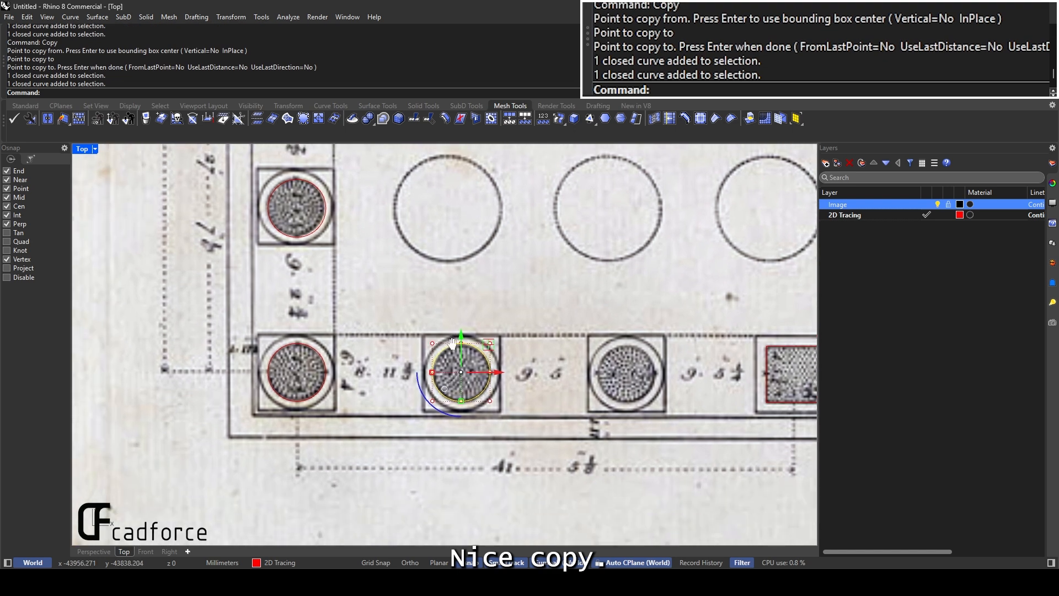
pyautogui.press('Return')
pyautogui.click(311, 354)
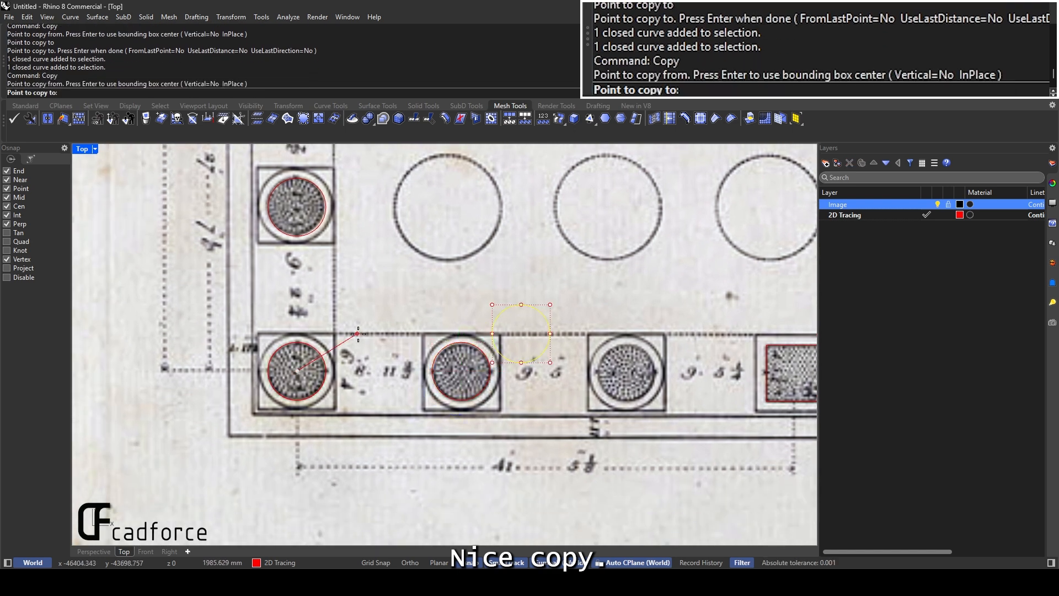
pyautogui.press('Escape')
# Copy the bottom row's middle circle horizontally onto the innermost column, using the center distance from the corner column as spacing
pyautogui.click(472, 347)
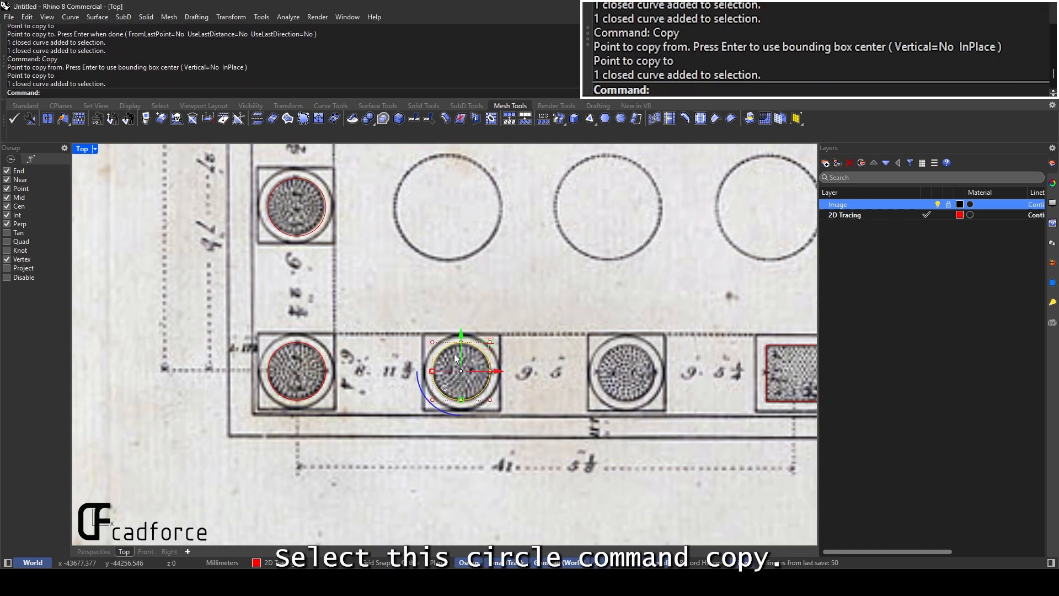
pyautogui.press('Return')
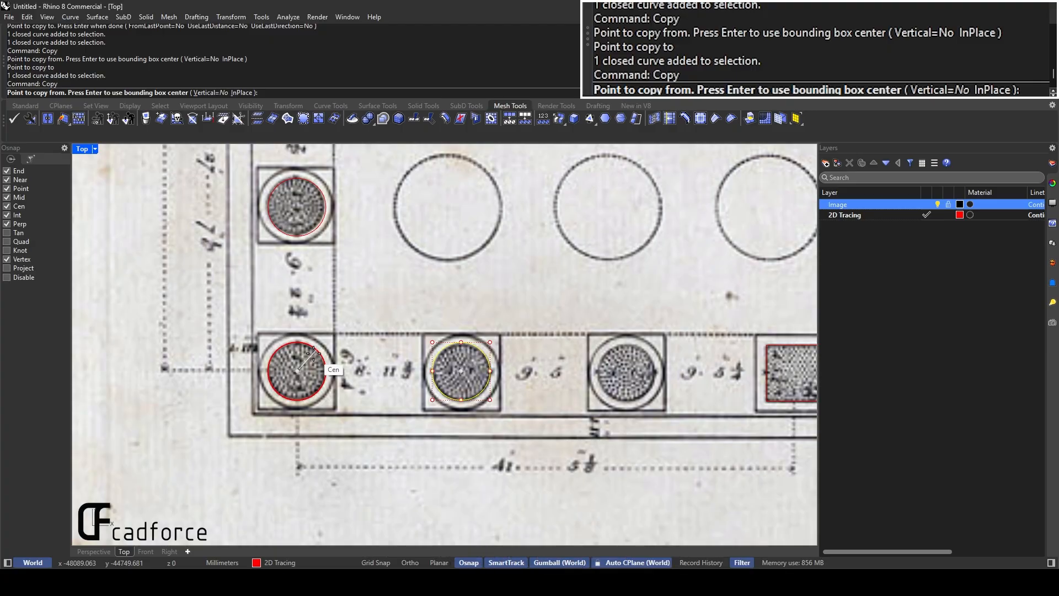
pyautogui.click(298, 369)
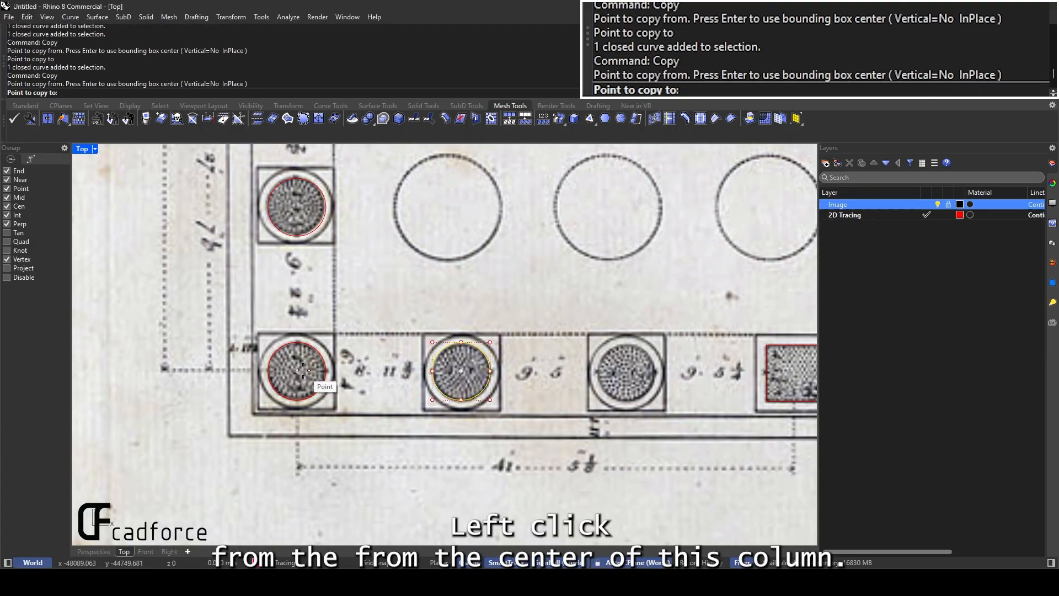
pyautogui.press('shift')
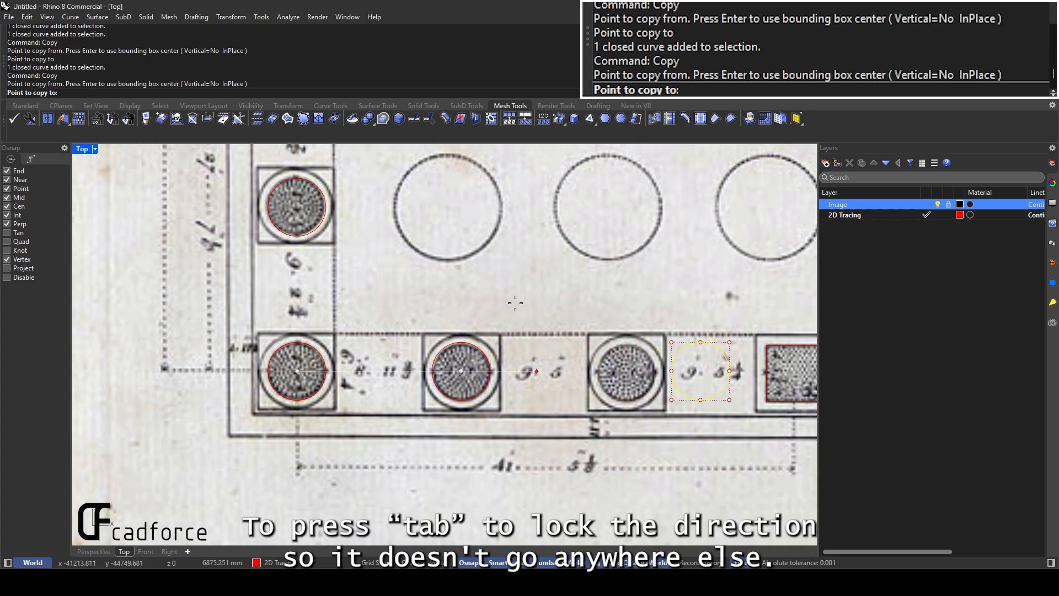
pyautogui.click(476, 351)
pyautogui.press('Return')
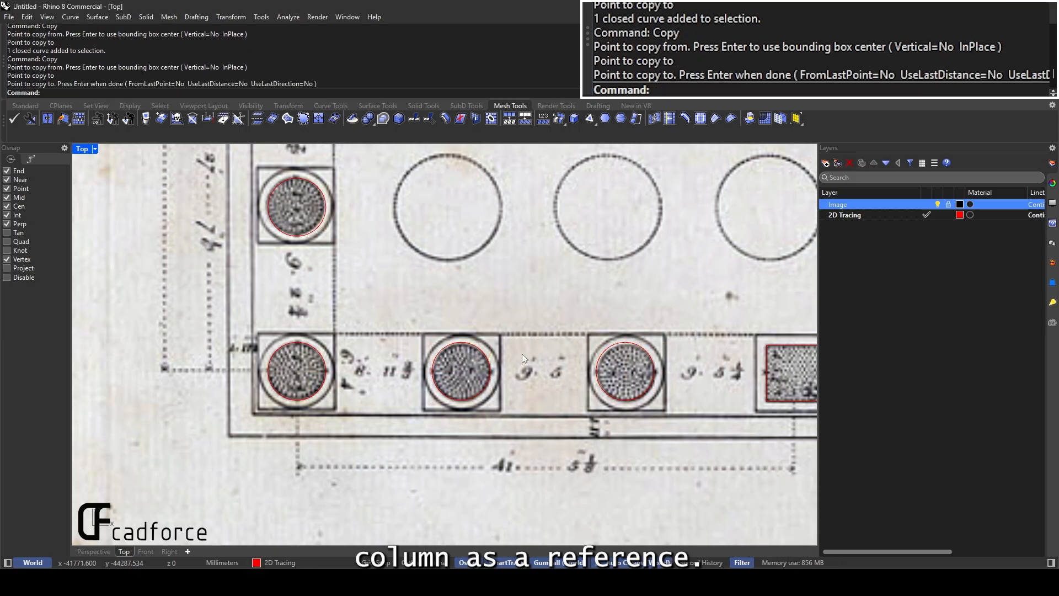
# Offset the upper row's innermost column circle outward by 202.781 mm to trace the column's outer ring
pyautogui.scroll(-5, 523, 358)
pyautogui.scroll(2, 545, 294)
pyautogui.click(519, 285)
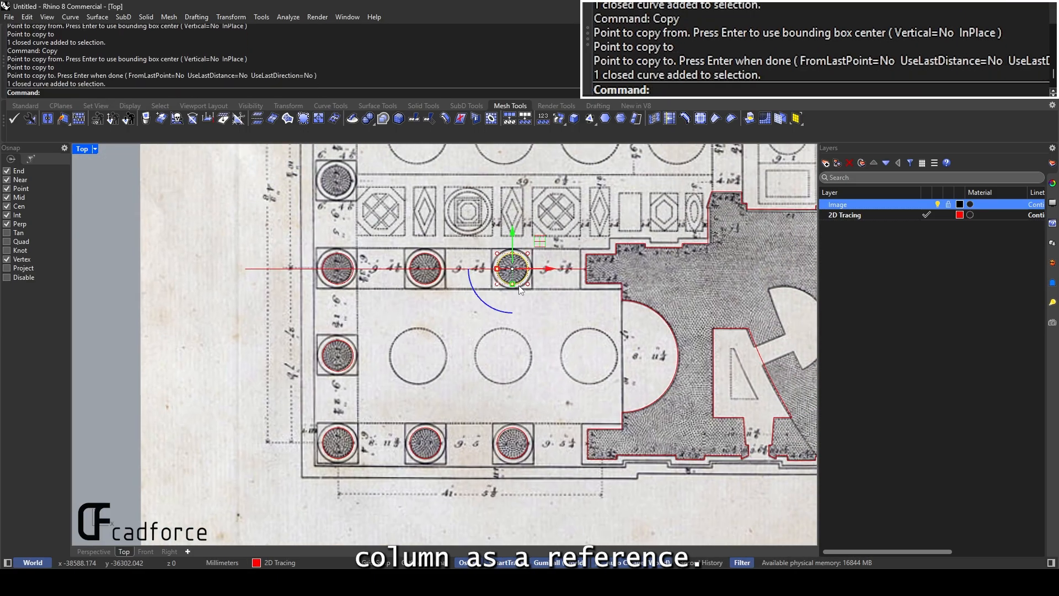
pyautogui.scroll(5, 520, 288)
pyautogui.write('Offset')
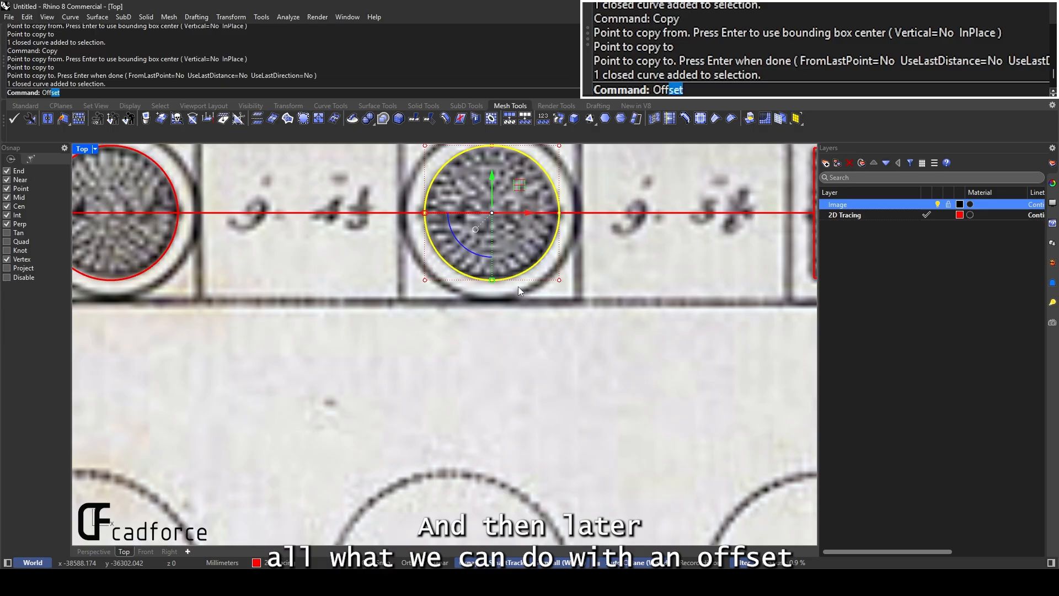
pyautogui.press('Return')
pyautogui.moveTo(568, 295); pyautogui.dragTo(525, 348, button='right')
pyautogui.click(539, 217)
pyautogui.press('Escape')
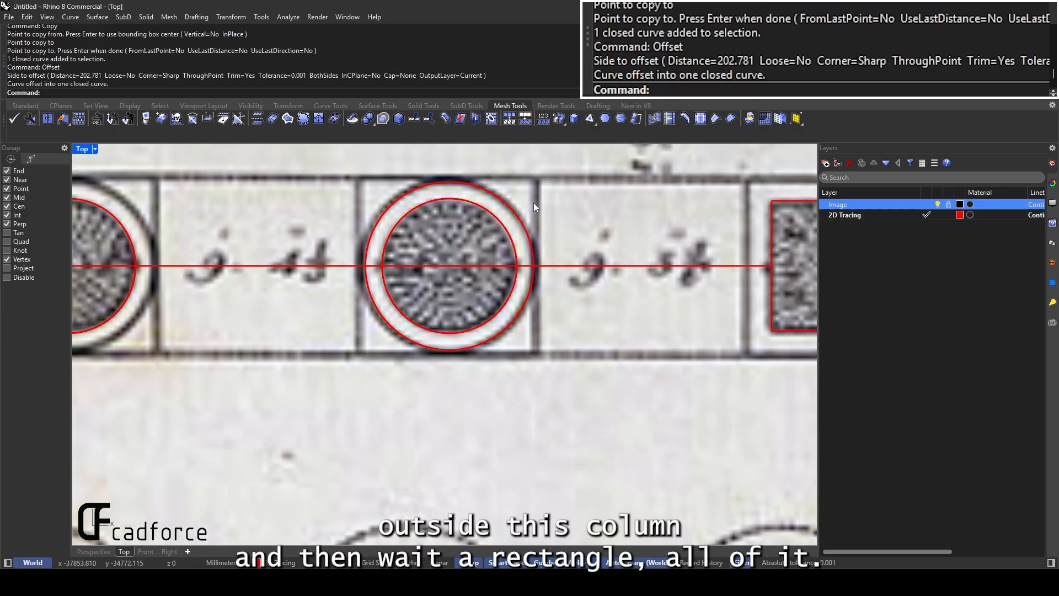
# Draw a rectangle over the square base around the upper row's innermost column, fitted to the scan's corners
pyautogui.write('Rectangle')
pyautogui.press('Return')
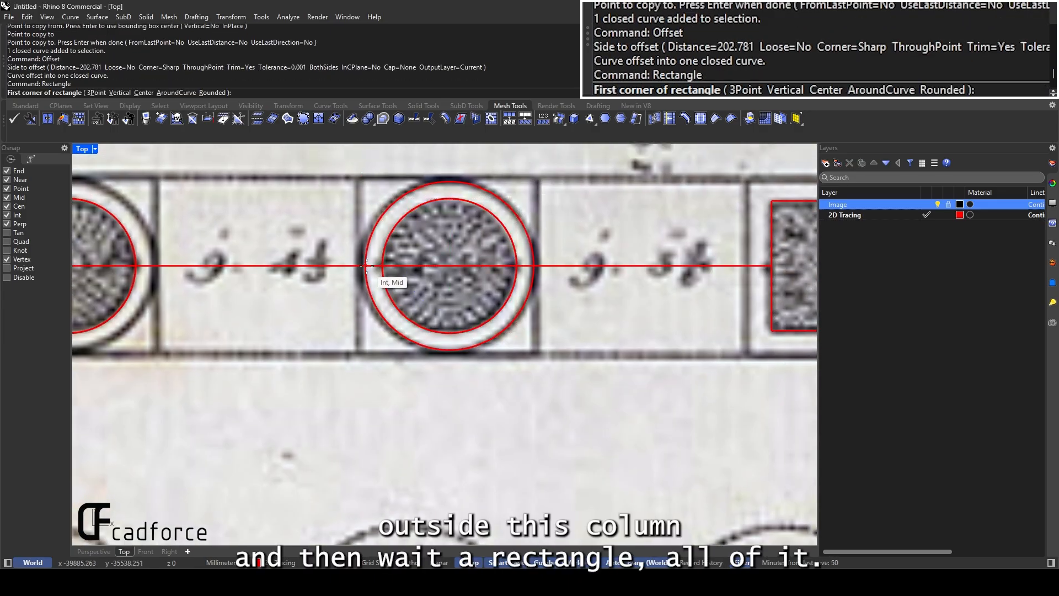
pyautogui.click(358, 177)
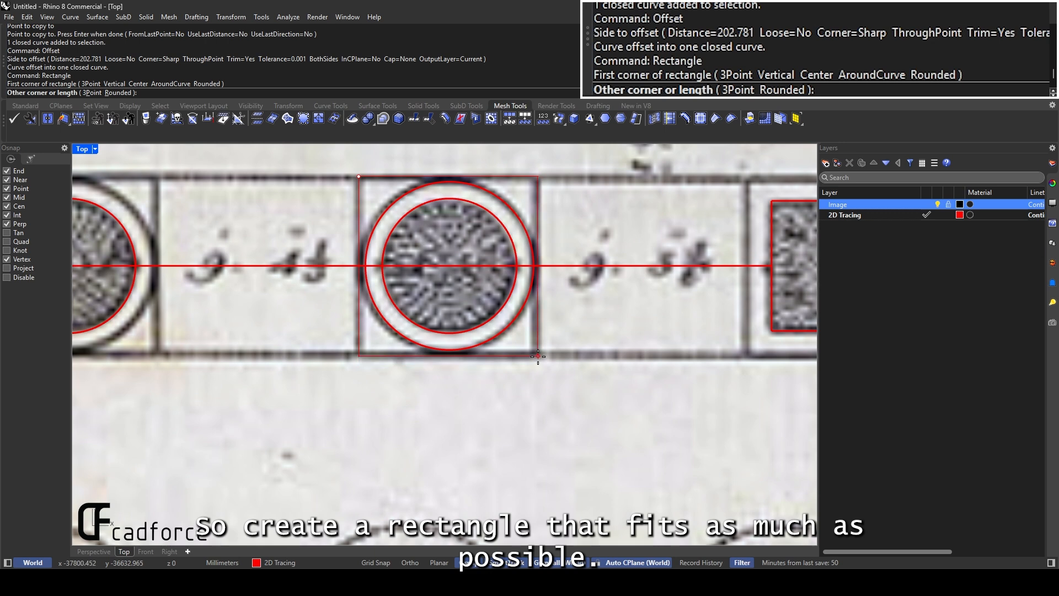
pyautogui.click(538, 356)
# Move the square base rectangle clear of the column, and move it back by its center onto the column circles' center
pyautogui.write('move')
pyautogui.press('Return')
pyautogui.scroll(-4, 538, 356)
pyautogui.moveTo(538, 356); pyautogui.dragTo(507, 307, button='right')
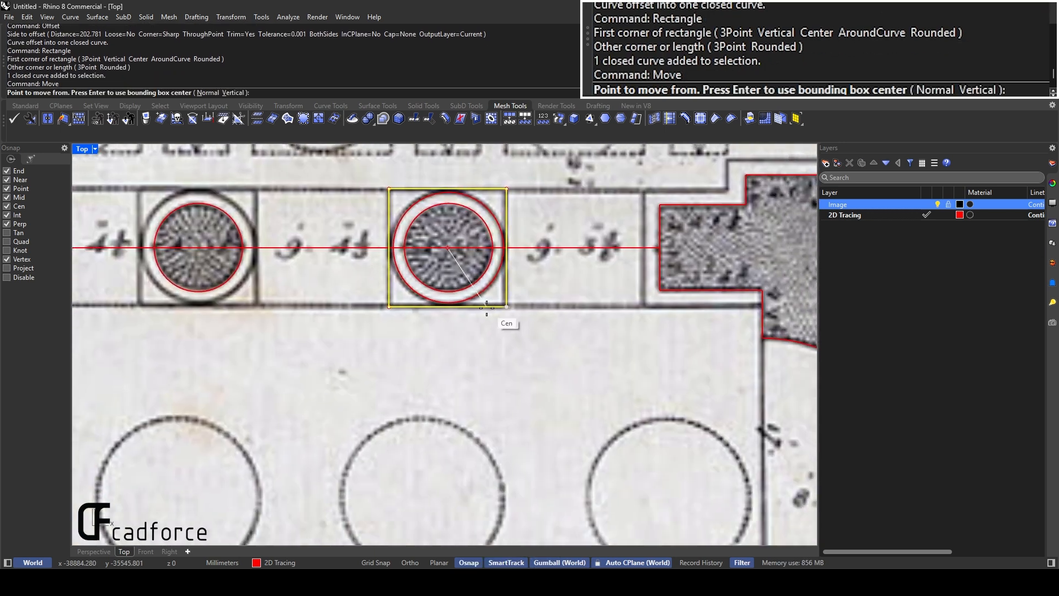
pyautogui.click(448, 247)
pyautogui.click(506, 405)
pyautogui.press('Return')
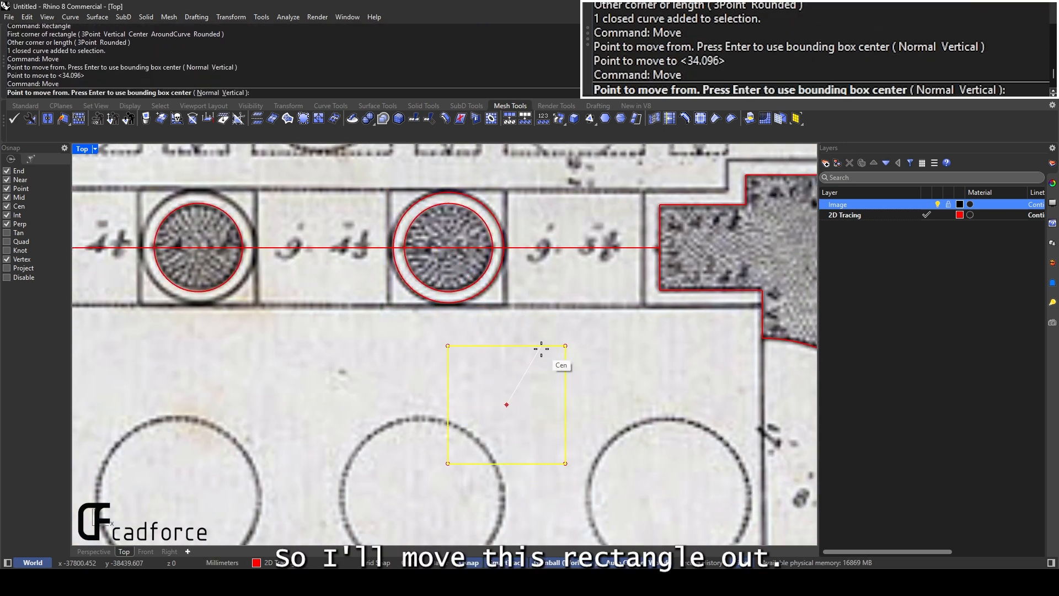
pyautogui.click(541, 348)
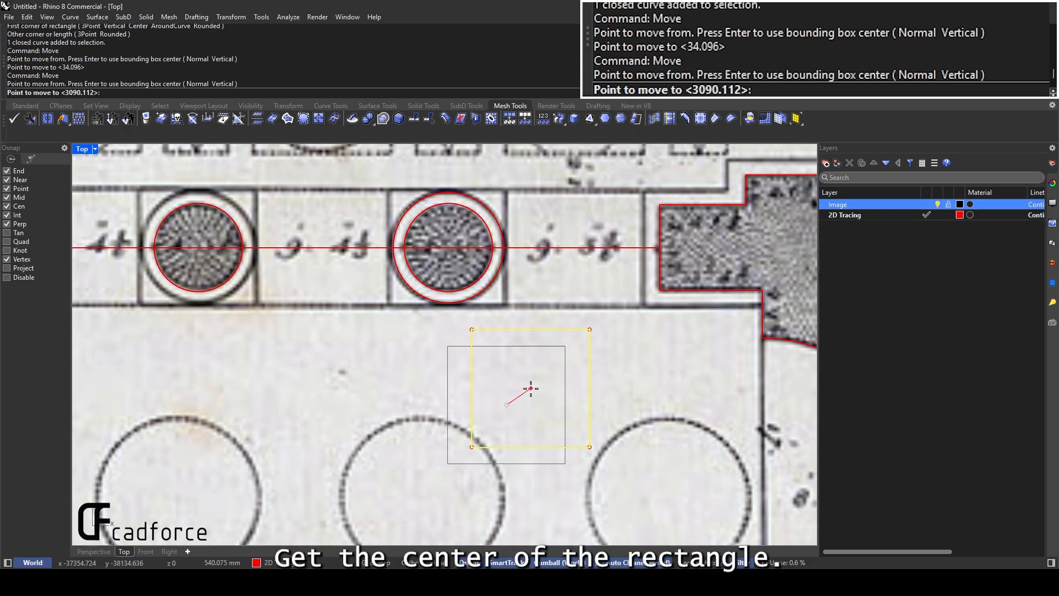
pyautogui.click(470, 266)
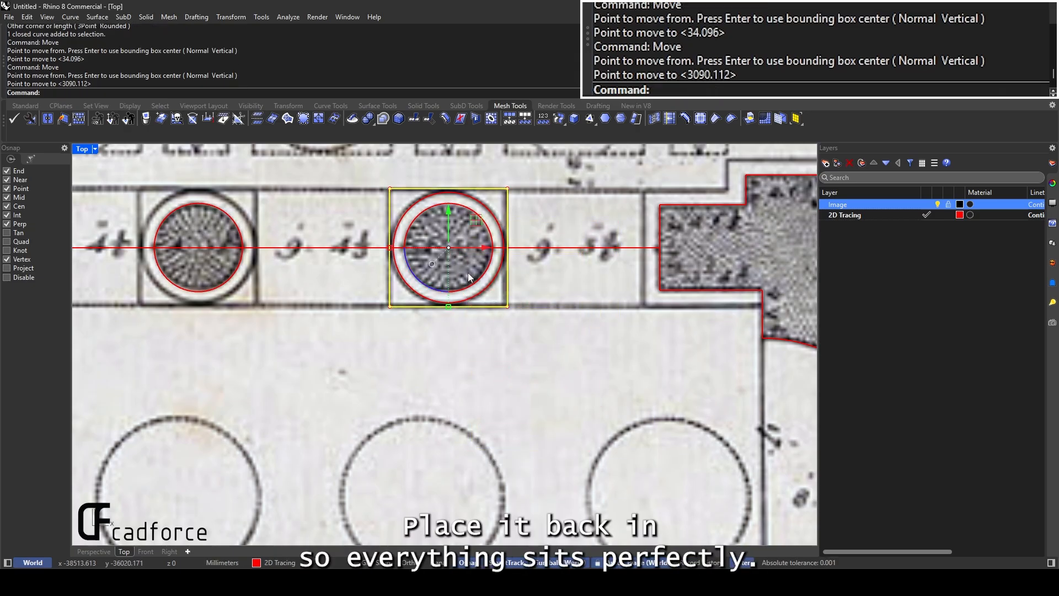
# Examine the column row and the stepped base outline around the wall end beside the innermost column
pyautogui.scroll(3, 468, 273)
pyautogui.moveTo(543, 244); pyautogui.dragTo(450, 262, button='right')
pyautogui.scroll(-6, 450, 262)
pyautogui.moveTo(610, 235); pyautogui.dragTo(541, 258, button='right')
pyautogui.scroll(-6, 542, 258)
pyautogui.moveTo(588, 284); pyautogui.dragTo(504, 339, button='right')
pyautogui.moveTo(400, 321); pyautogui.dragTo(499, 300, button='right')
pyautogui.scroll(6, 499, 299)
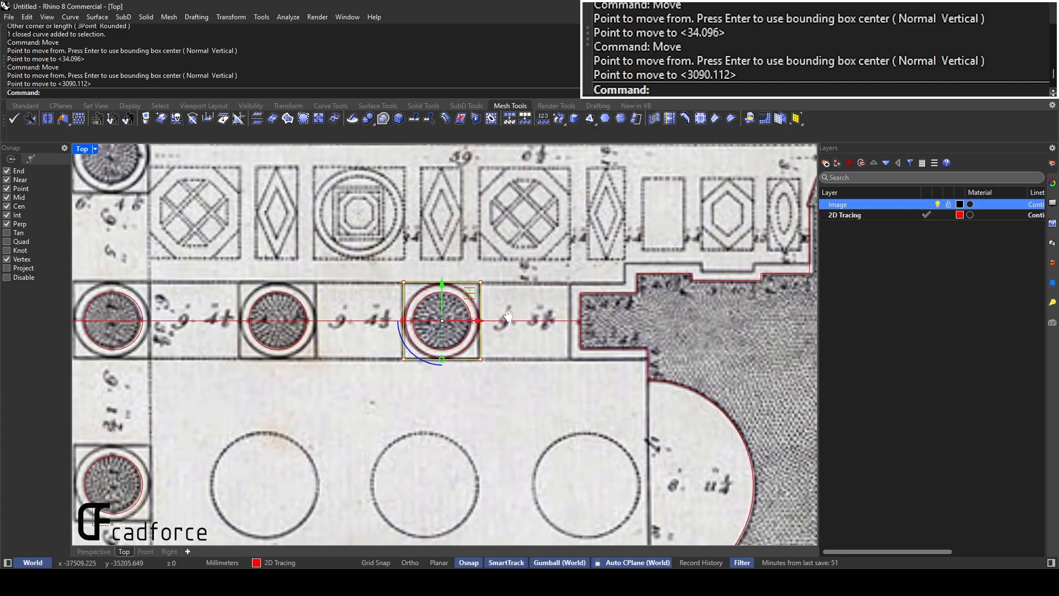
pyautogui.moveTo(604, 301); pyautogui.dragTo(461, 308, button='right')
pyautogui.moveTo(273, 320); pyautogui.dragTo(341, 332, button='right')
pyautogui.scroll(-6, 341, 332)
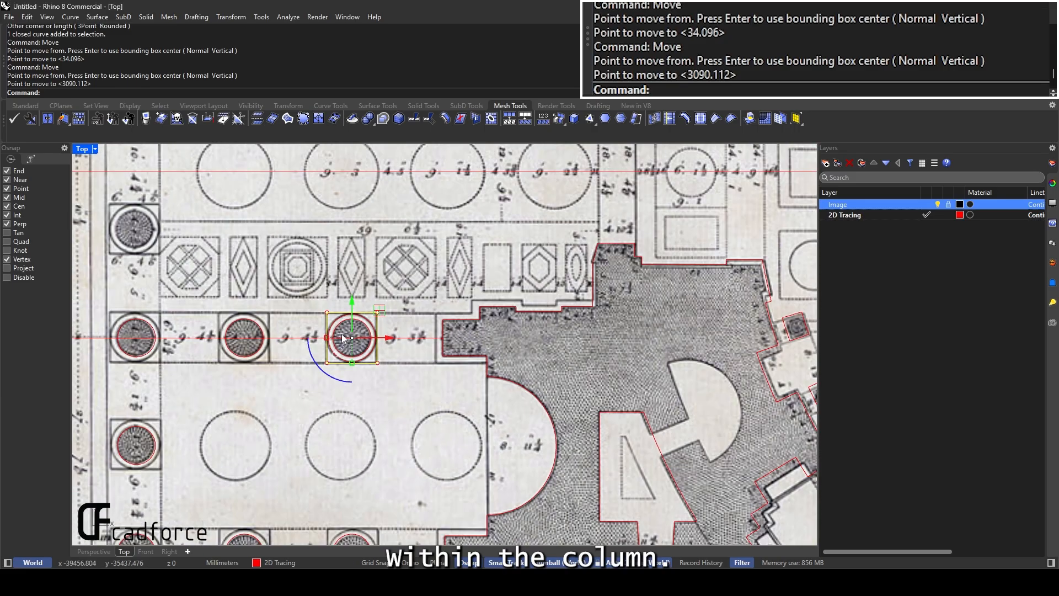
pyautogui.scroll(6, 488, 333)
pyautogui.scroll(-4, 482, 362)
pyautogui.scroll(4, 483, 364)
pyautogui.click(486, 385)
pyautogui.scroll(-4, 489, 387)
pyautogui.scroll(6, 498, 391)
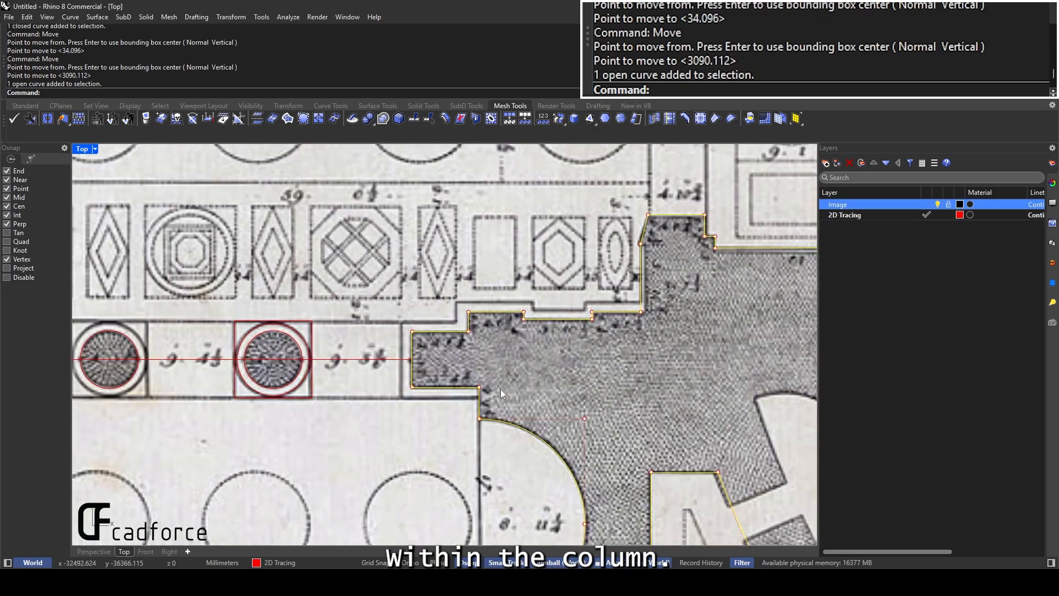
pyautogui.press('Escape')
pyautogui.scroll(-4, 493, 394)
pyautogui.moveTo(593, 322); pyautogui.dragTo(502, 324, button='right')
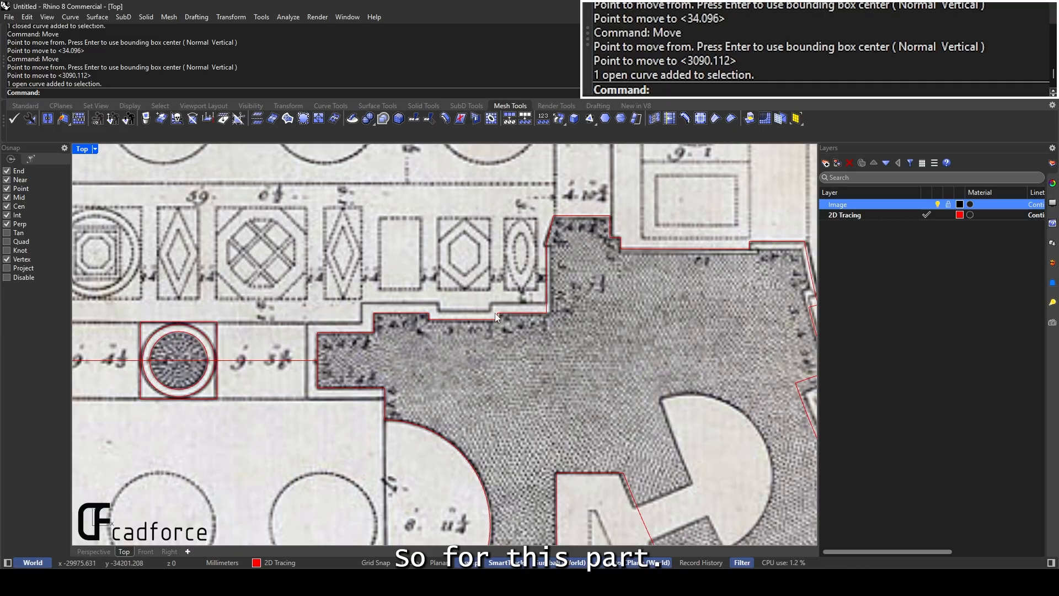
pyautogui.moveTo(406, 434); pyautogui.dragTo(500, 430, button='right')
pyautogui.scroll(4, 502, 391)
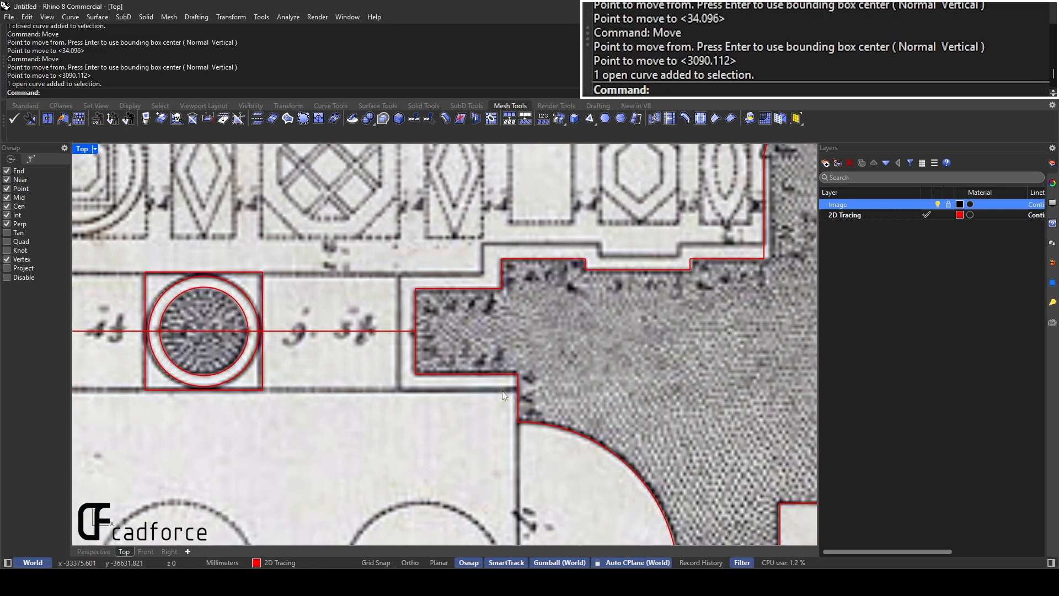
pyautogui.write('Polylo')
pyautogui.press('Escape')
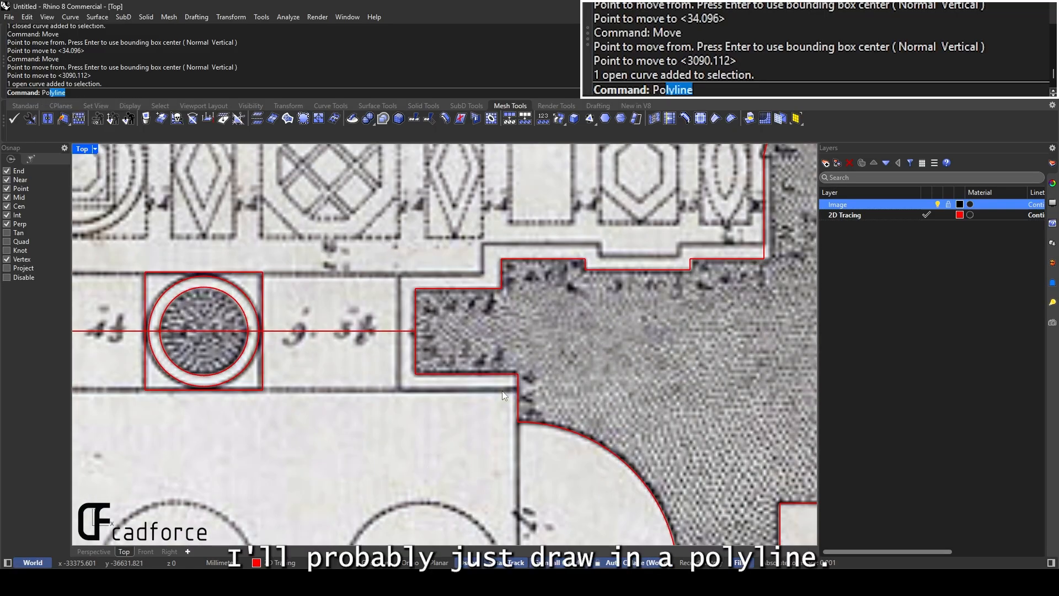
pyautogui.write('Polk')
pyautogui.press('BackSpace')
pyautogui.write('y')
pyautogui.press('Return')
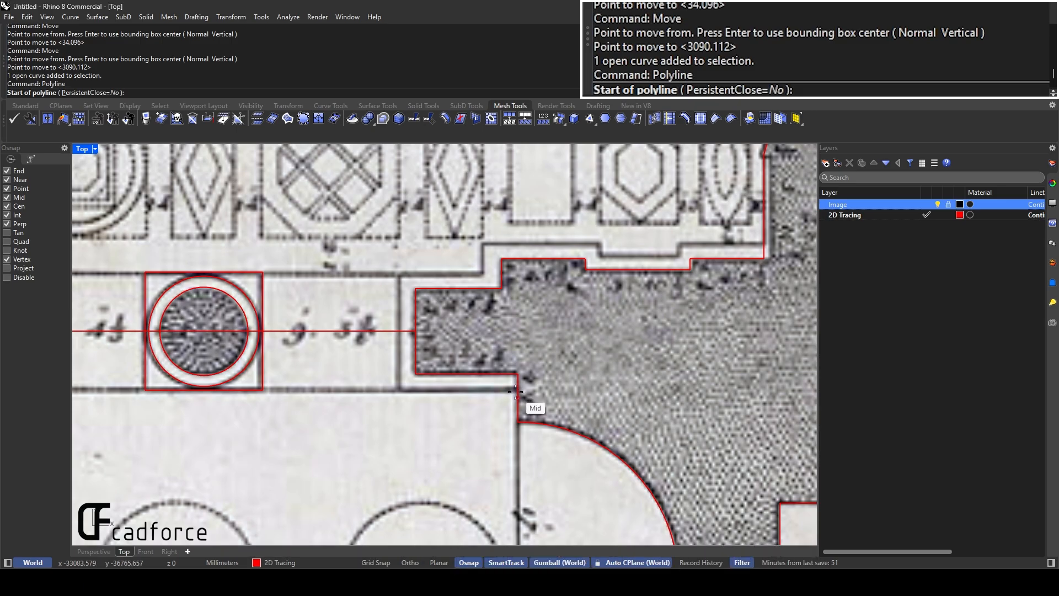
pyautogui.scroll(1, 518, 389)
pyautogui.click(518, 389)
pyautogui.click(398, 390)
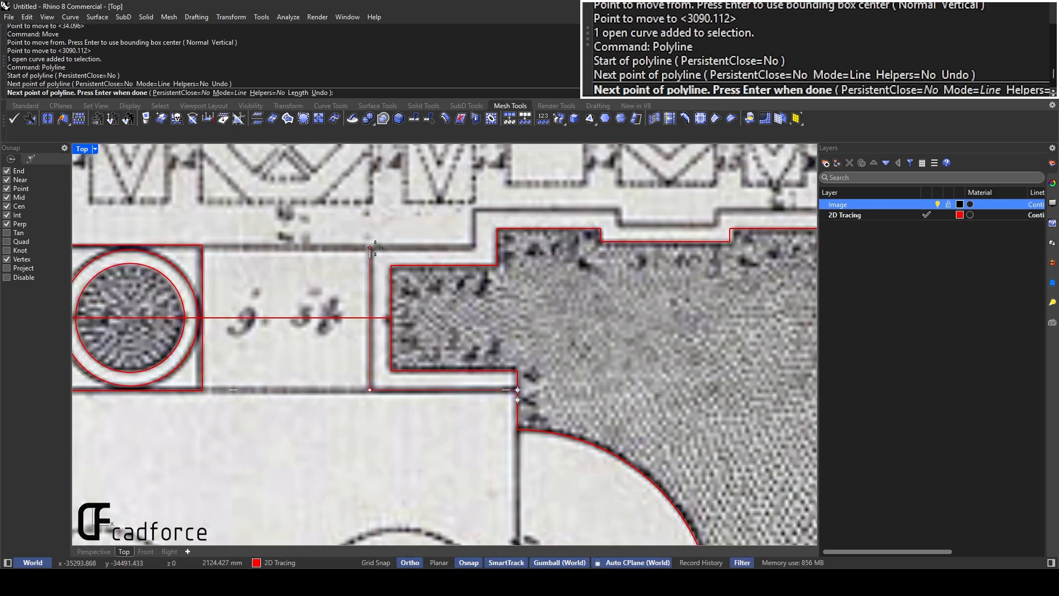
pyautogui.press('Return')
# Restart the polyline at the wall face and trace the base outline around the upper wall end, aligned with the column's square base
pyautogui.press('Return')
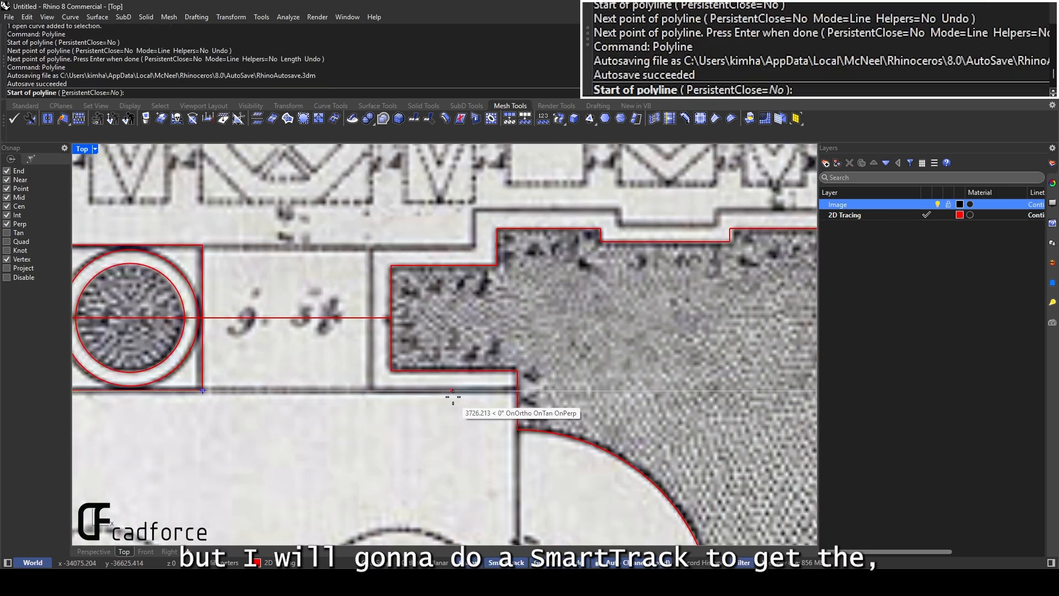
pyautogui.click(518, 391)
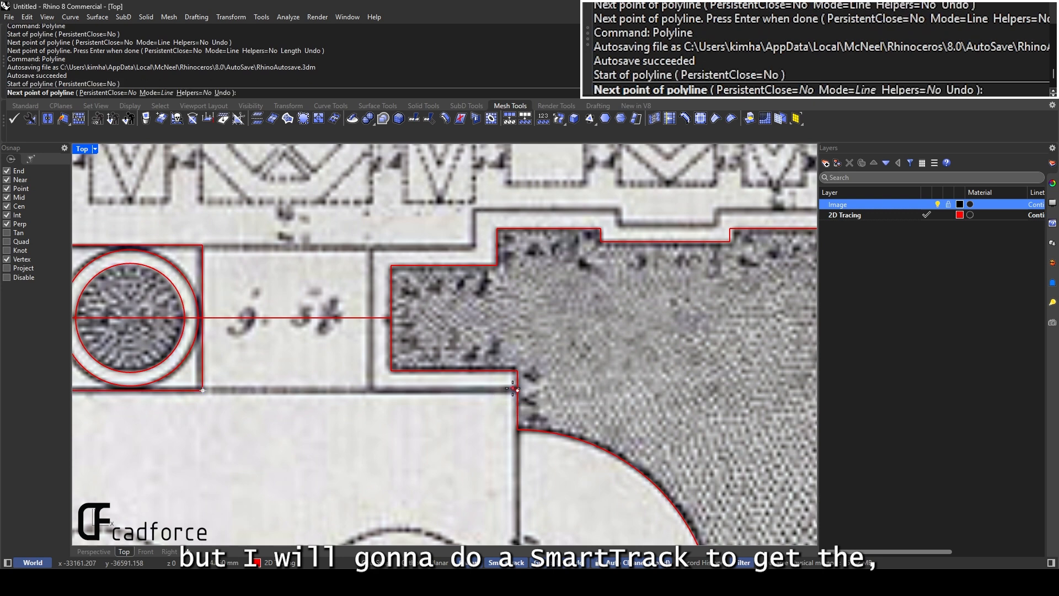
pyautogui.click(370, 390)
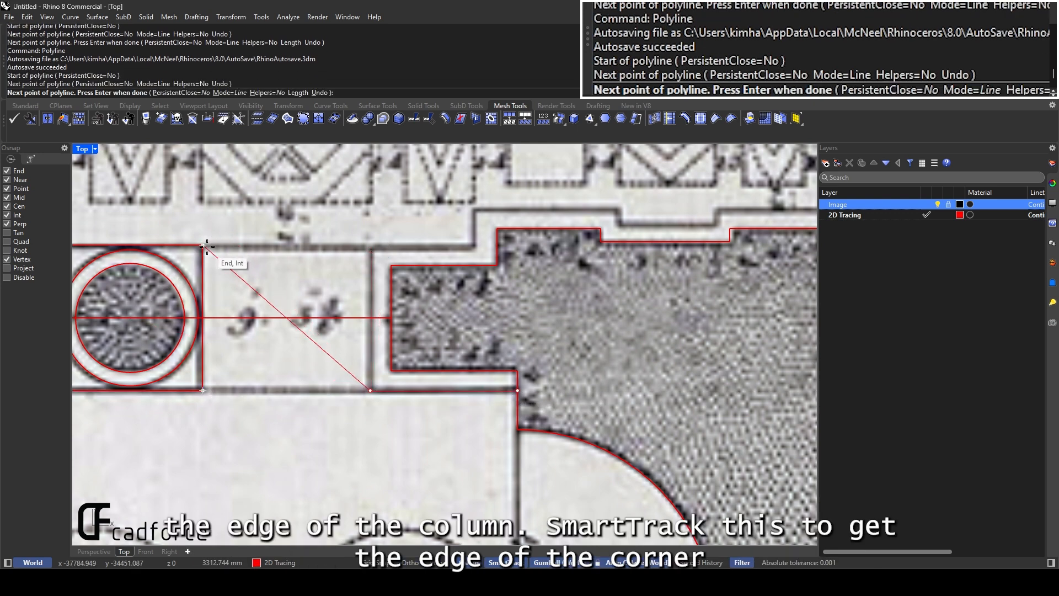
pyautogui.click(369, 246)
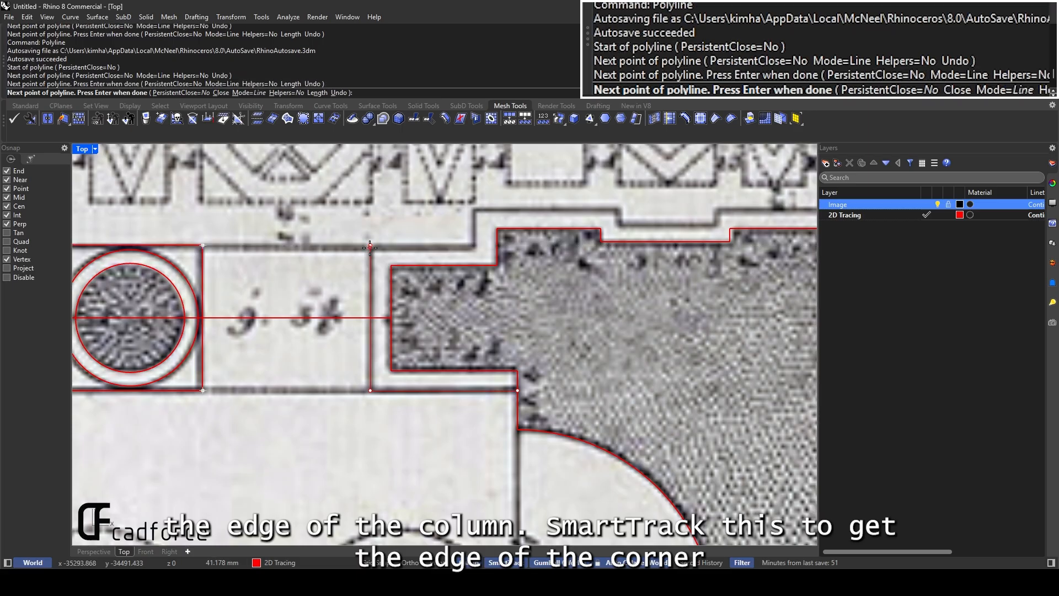
pyautogui.click(472, 245)
pyautogui.click(472, 209)
pyautogui.moveTo(620, 203); pyautogui.dragTo(498, 235, button='right')
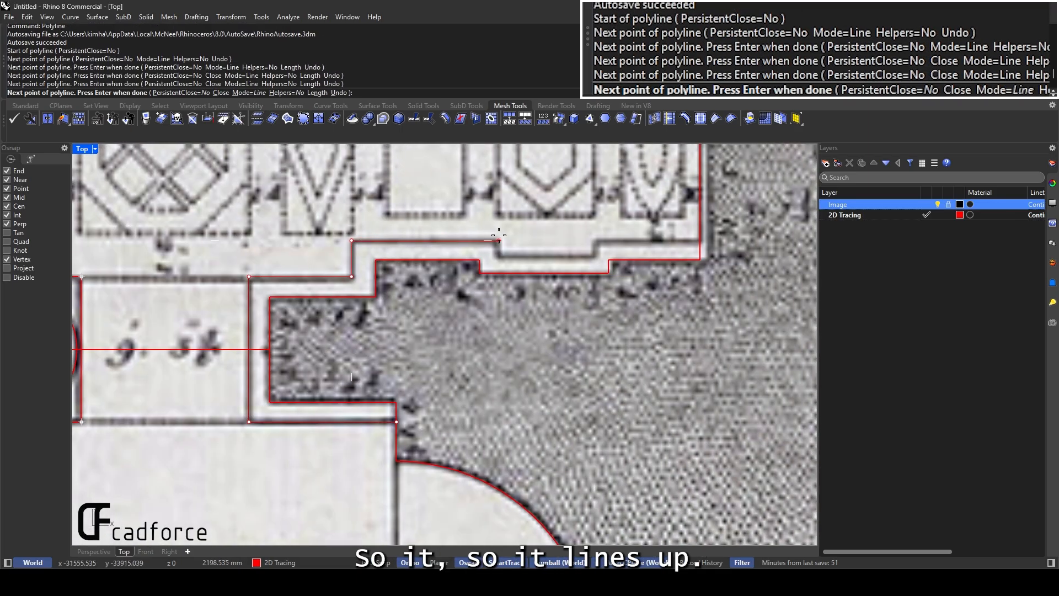
# Continue the base polyline around the shallow recess, replace its misplaced corner with one aligned to the recess's opposite edge, and finish at the wall
pyautogui.click(496, 240)
pyautogui.click(496, 255)
pyautogui.click(592, 256)
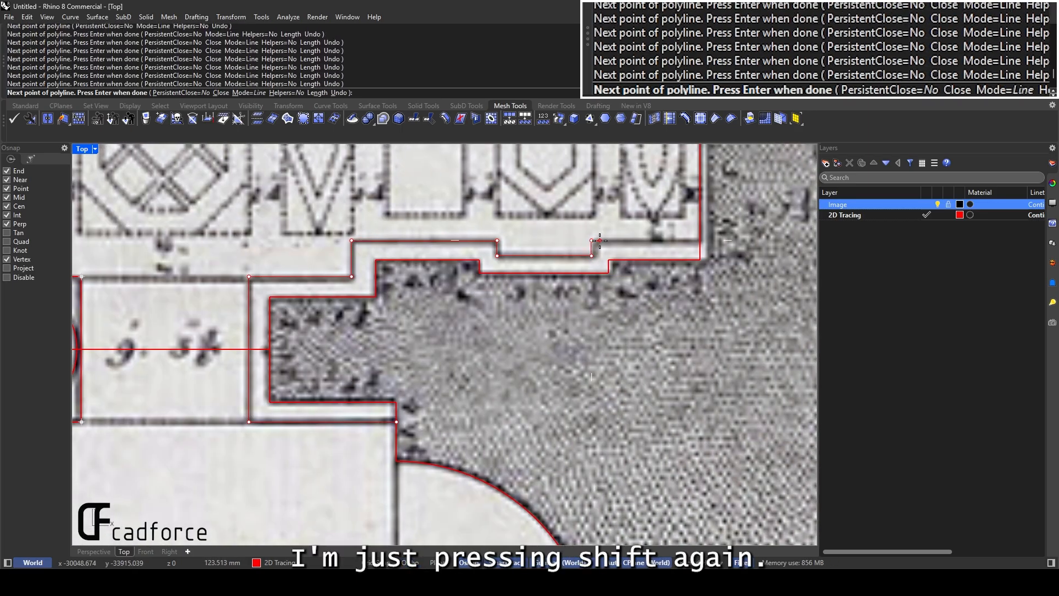
pyautogui.hotkey('ctrl', 'z')
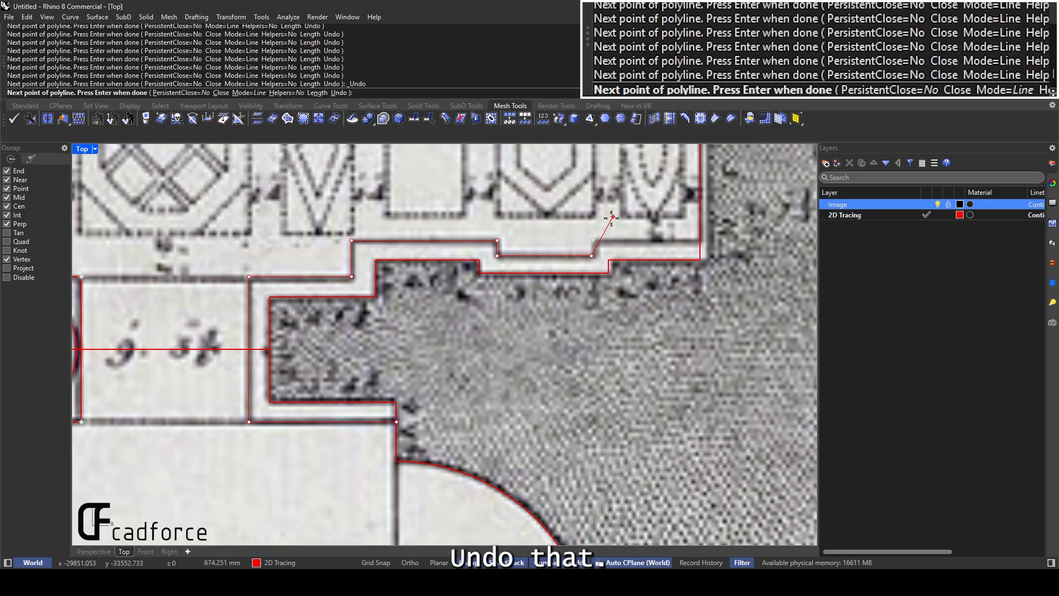
pyautogui.scroll(3, 557, 226)
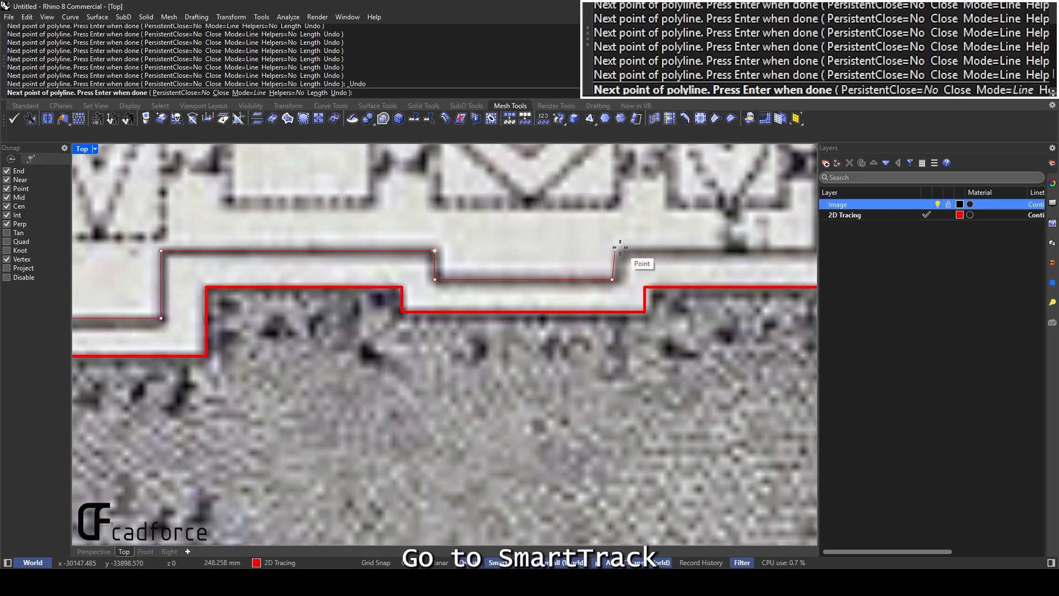
pyautogui.scroll(3, 619, 247)
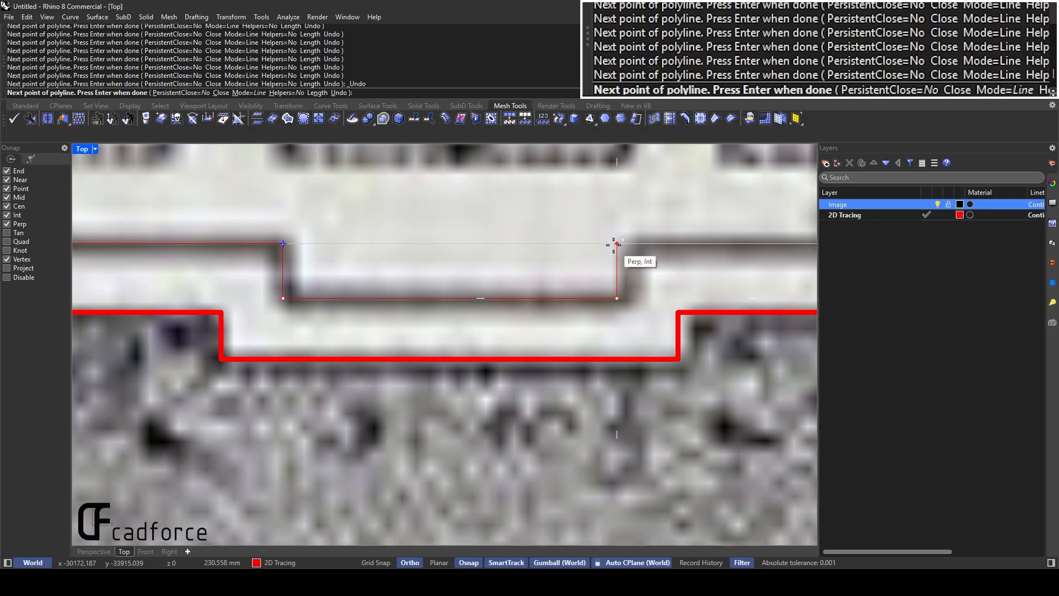
pyautogui.click(617, 244)
pyautogui.scroll(-3, 614, 244)
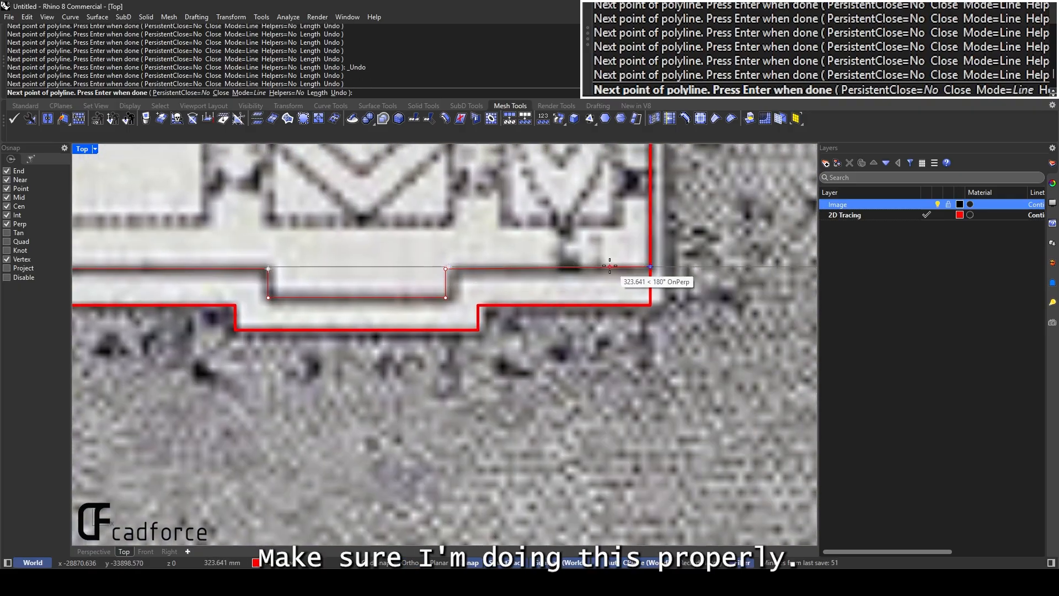
pyautogui.press('Return')
pyautogui.scroll(-6, 611, 263)
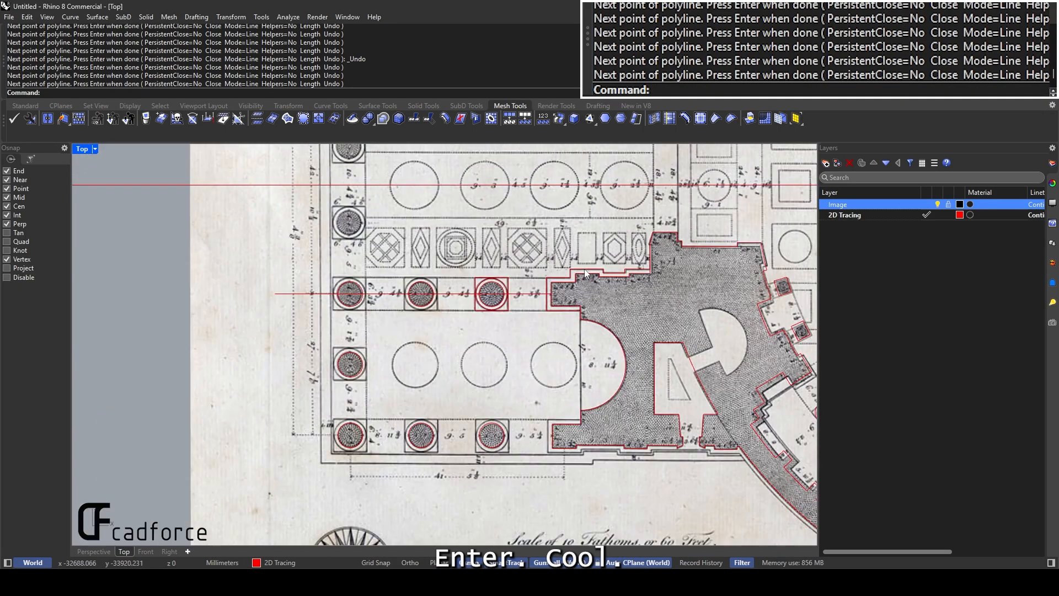
# Copy the innermost column's outer ring and square base by their center onto the upper row's middle and corner column centers
pyautogui.scroll(8, 505, 263)
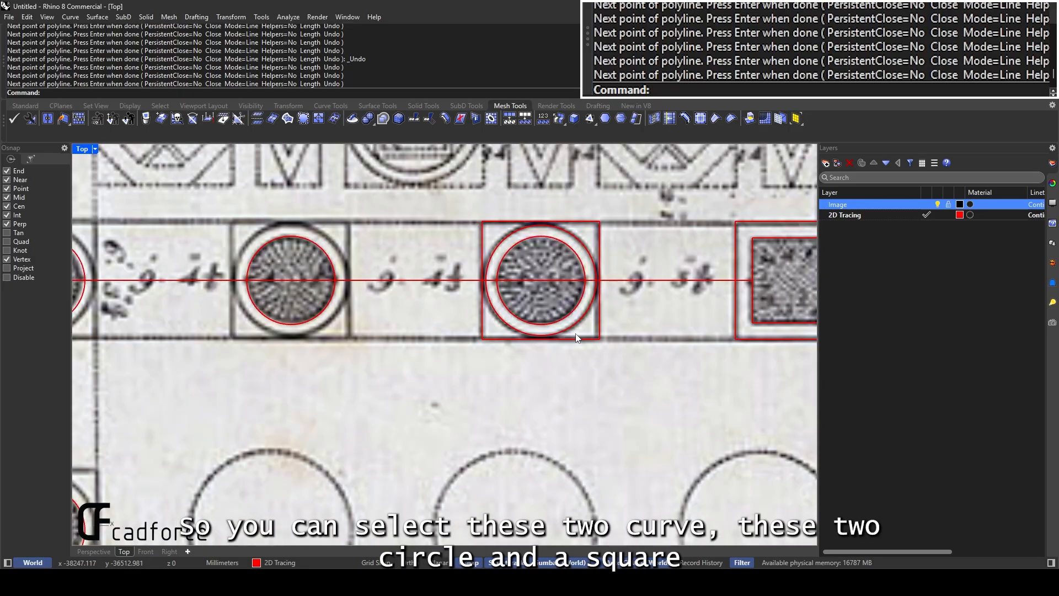
pyautogui.moveTo(576, 337); pyautogui.dragTo(571, 325)
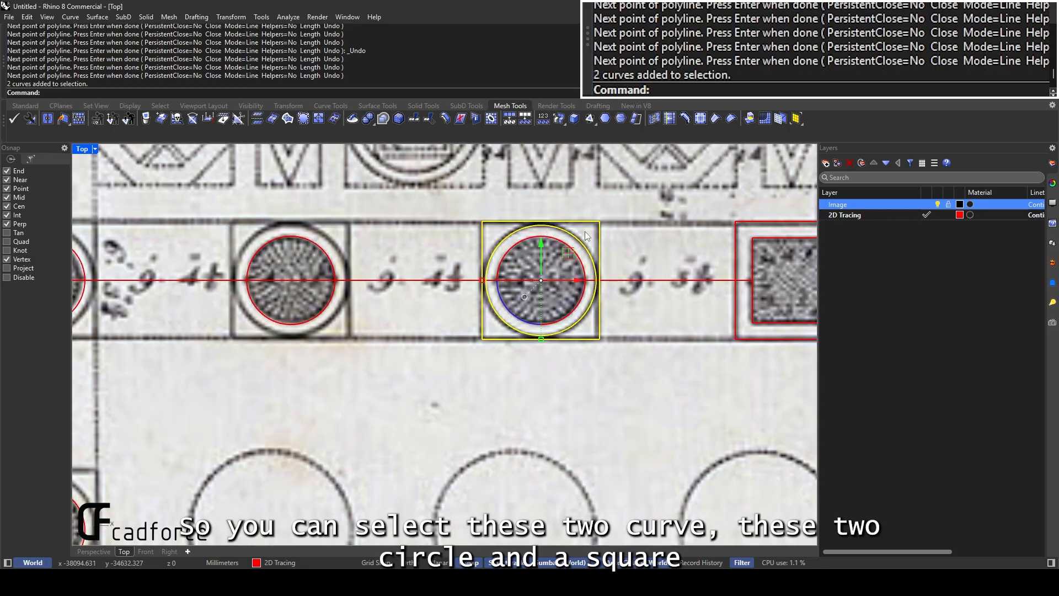
pyautogui.scroll(2, 579, 238)
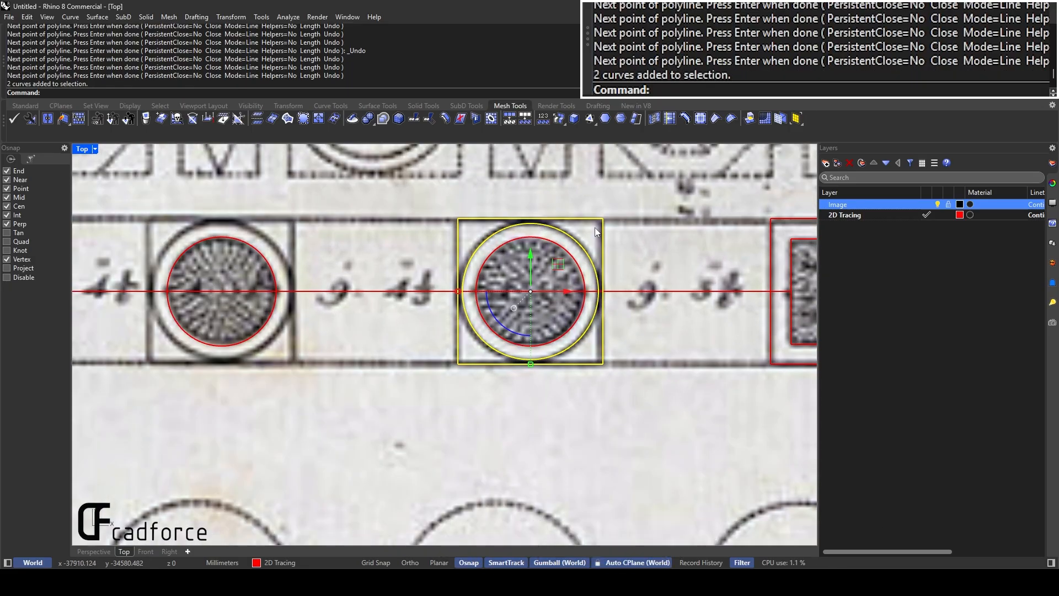
pyautogui.write('Copy')
pyautogui.press('Return')
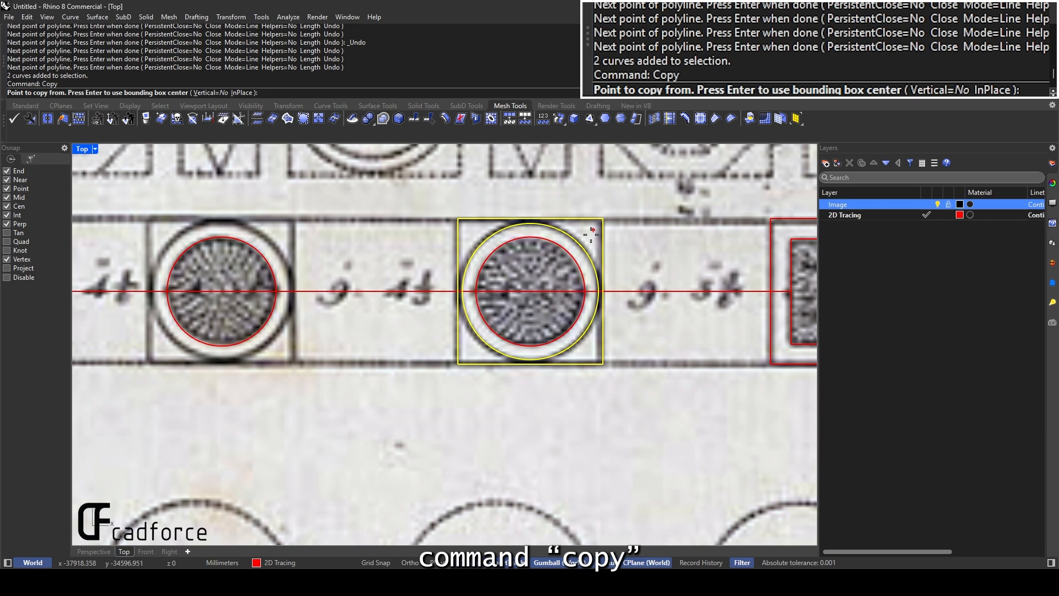
pyautogui.click(573, 258)
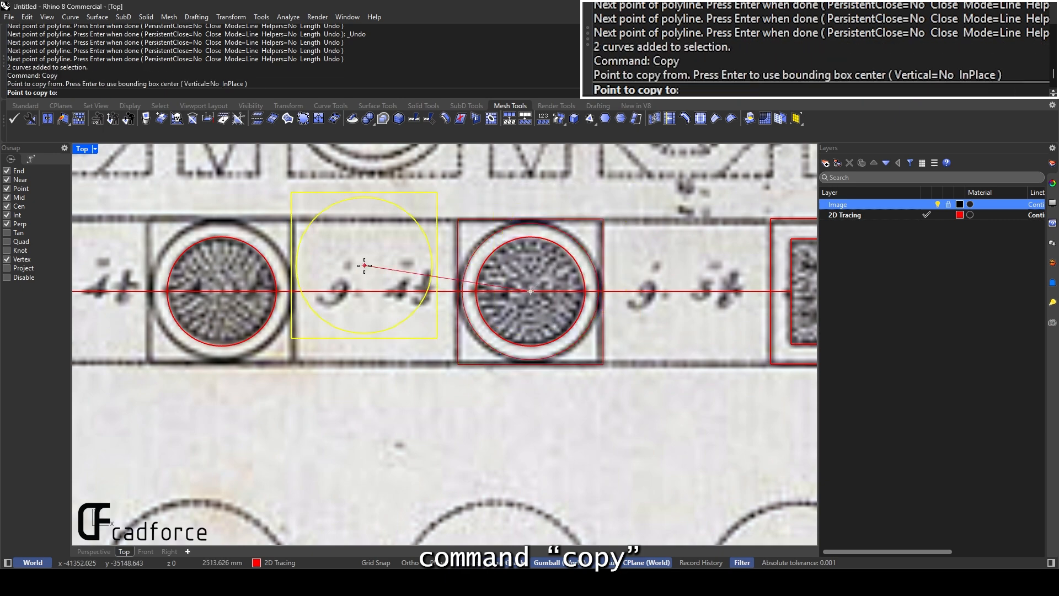
pyautogui.click(276, 271)
pyautogui.scroll(-6, 259, 284)
pyautogui.moveTo(223, 306); pyautogui.dragTo(485, 253, button='right')
pyautogui.scroll(4, 360, 231)
pyautogui.click(345, 201)
# Place further copies of the ring and square at the centers of the side column and the three lower-row columns
pyautogui.moveTo(360, 354); pyautogui.dragTo(404, 220, button='right')
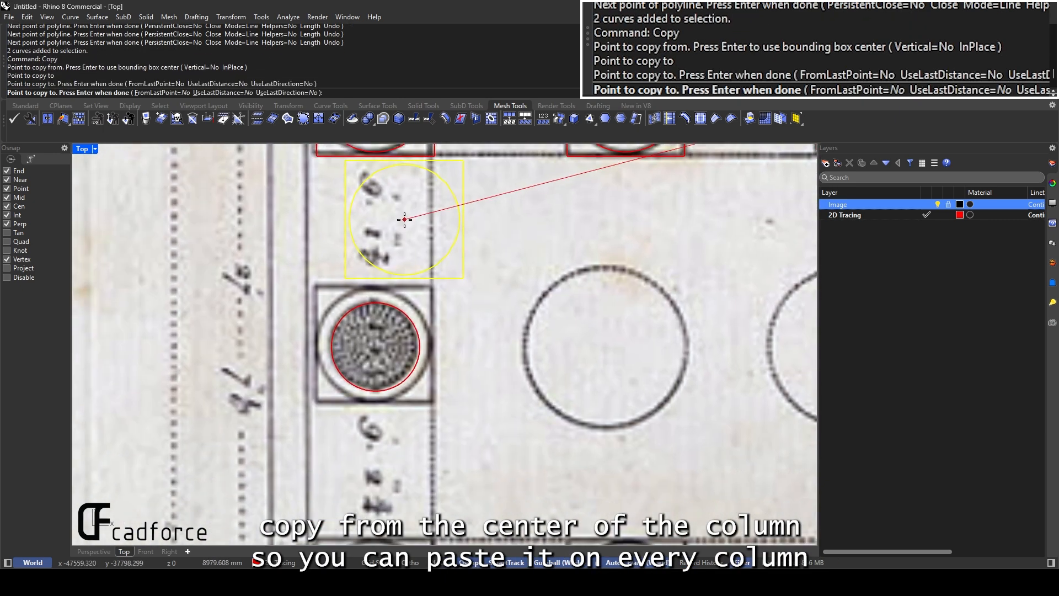
pyautogui.click(399, 318)
pyautogui.scroll(-2, 401, 325)
pyautogui.moveTo(403, 485); pyautogui.dragTo(411, 336, button='right')
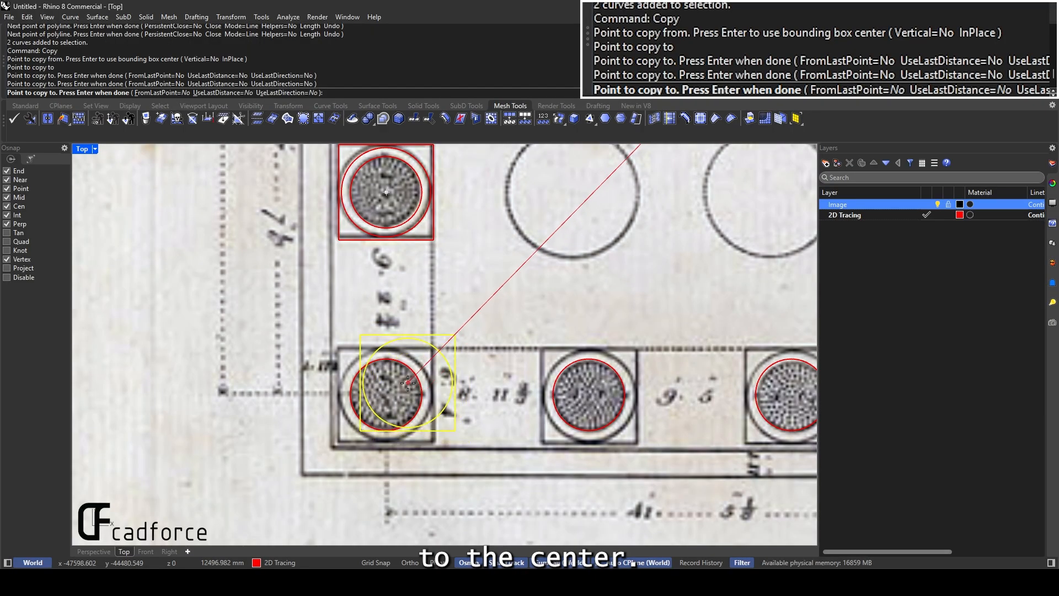
pyautogui.click(411, 375)
pyautogui.click(607, 368)
pyautogui.moveTo(608, 369); pyautogui.dragTo(430, 346, button='right')
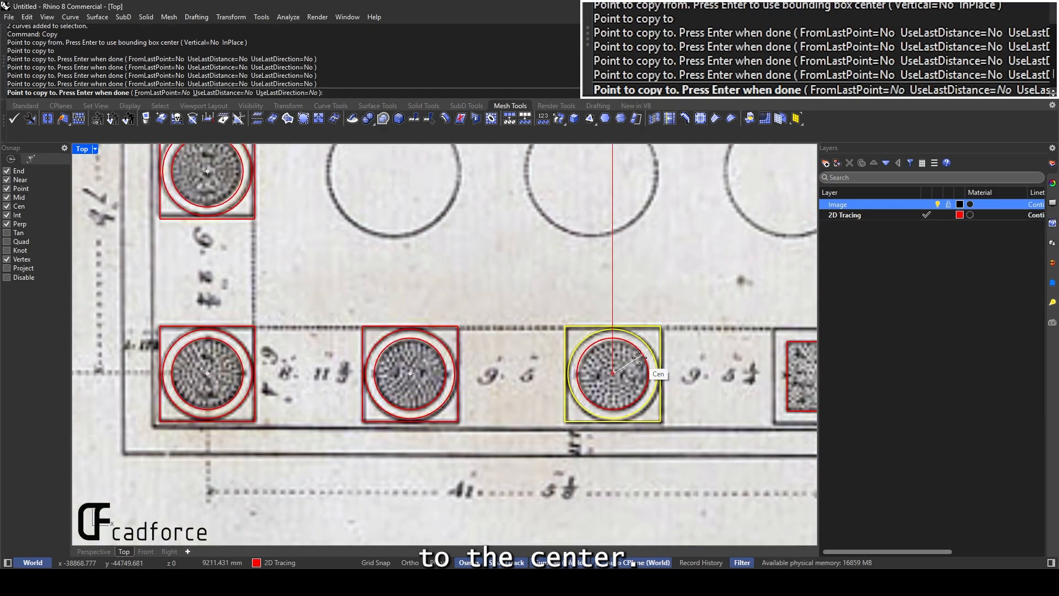
pyautogui.click(637, 358)
pyautogui.moveTo(637, 358); pyautogui.dragTo(412, 342, button='right')
pyautogui.press('Return')
# Mirror a copy of the upper stepped base outline about a horizontal axis through the midpoint of the apse arc
pyautogui.scroll(-4, 634, 335)
pyautogui.moveTo(634, 335); pyautogui.dragTo(512, 388, button='right')
pyautogui.scroll(-4, 578, 373)
pyautogui.scroll(4, 634, 369)
pyautogui.moveTo(635, 370); pyautogui.dragTo(614, 467, button='right')
pyautogui.click(425, 266)
pyautogui.click(402, 270)
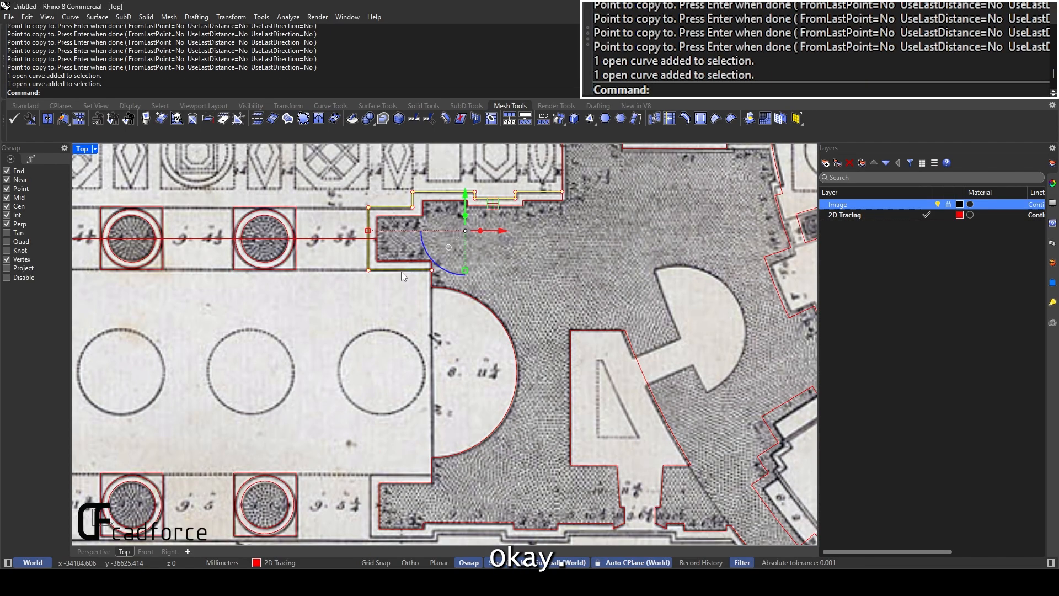
pyautogui.moveTo(414, 404); pyautogui.dragTo(438, 308, button='right')
pyautogui.scroll(-4, 432, 386)
pyautogui.scroll(2, 469, 228)
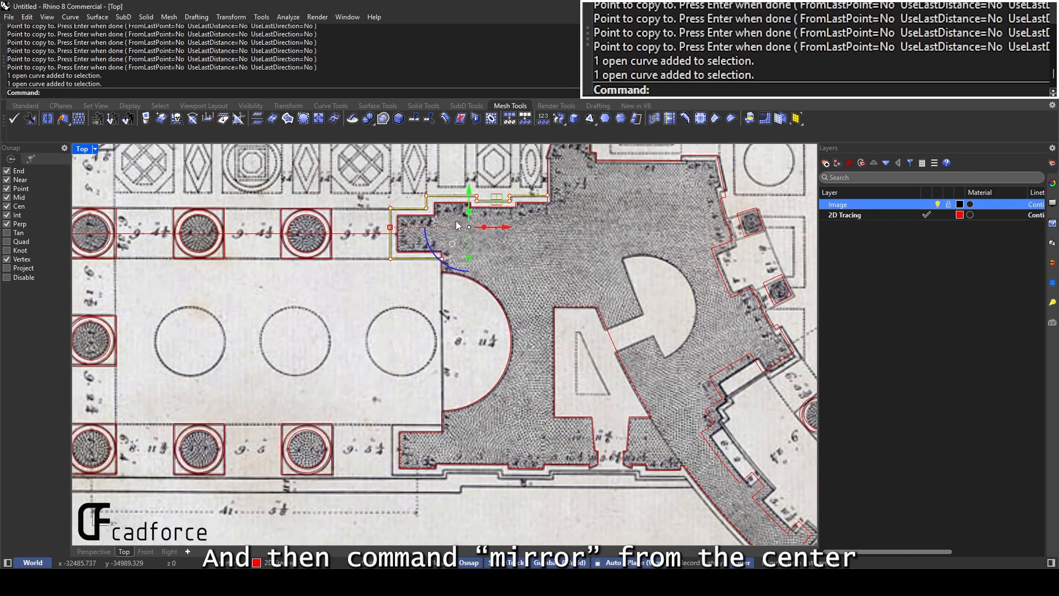
pyautogui.write('mirror')
pyautogui.press('Return')
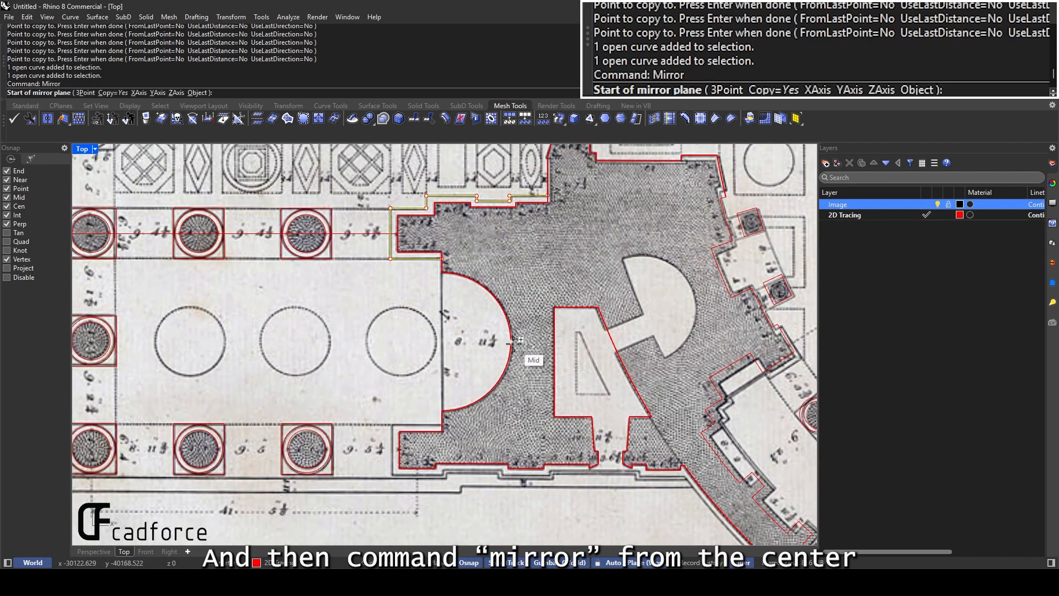
pyautogui.click(511, 342)
pyautogui.keyDown('shift'); pyautogui.click(536, 342); pyautogui.keyUp('shift')
pyautogui.moveTo(536, 405); pyautogui.dragTo(511, 366, button='right')
# Explode the mirrored base outline and delete the six stepped segments that do not match the scan
pyautogui.scroll(4, 434, 435)
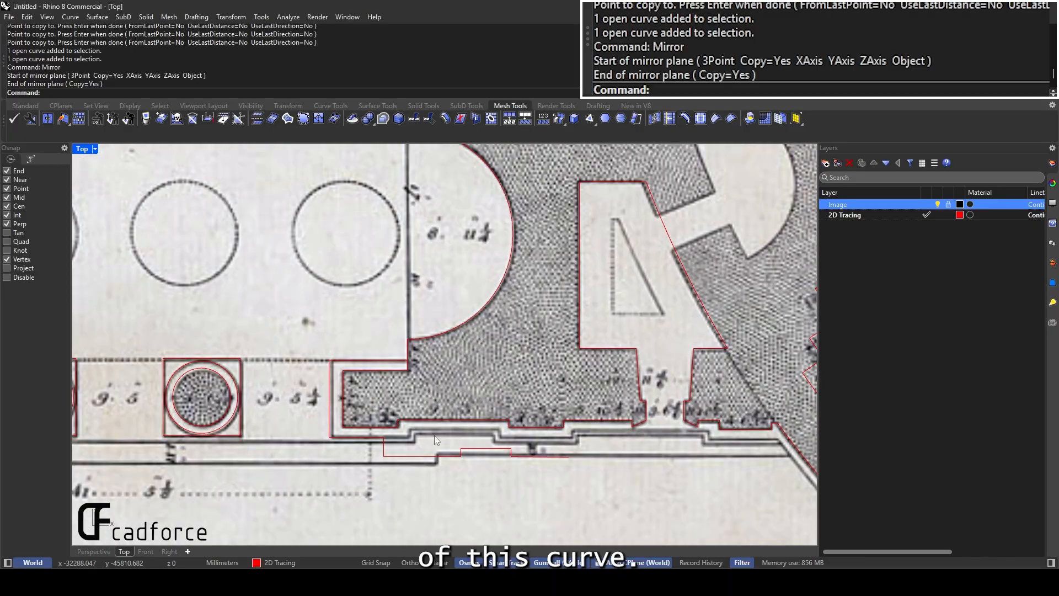
pyautogui.click(393, 457)
pyautogui.scroll(2, 394, 457)
pyautogui.write('explode')
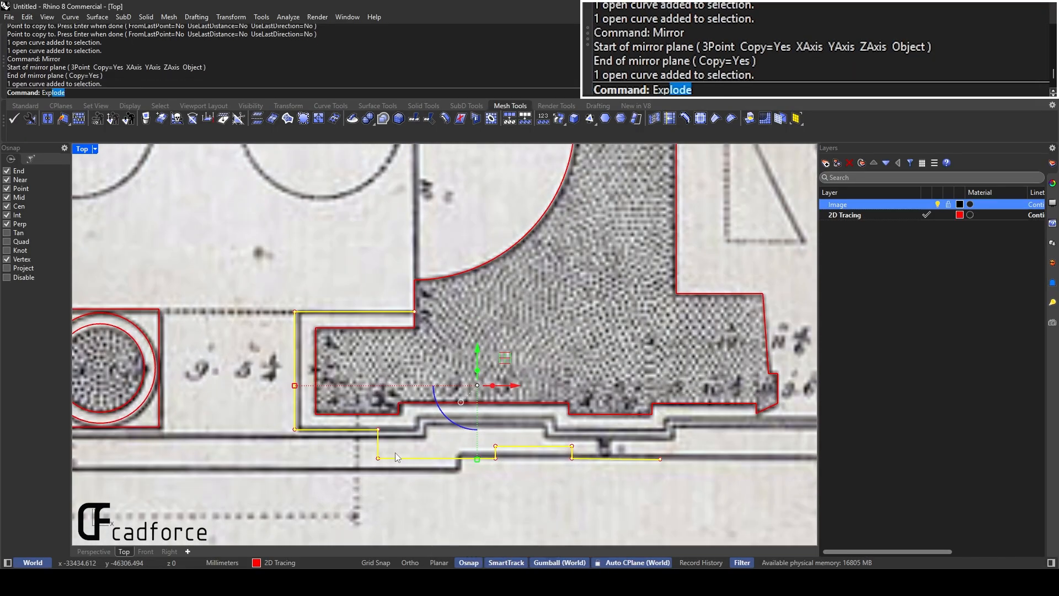
pyautogui.press('Return')
pyautogui.press('Escape')
pyautogui.moveTo(640, 478); pyautogui.dragTo(357, 438)
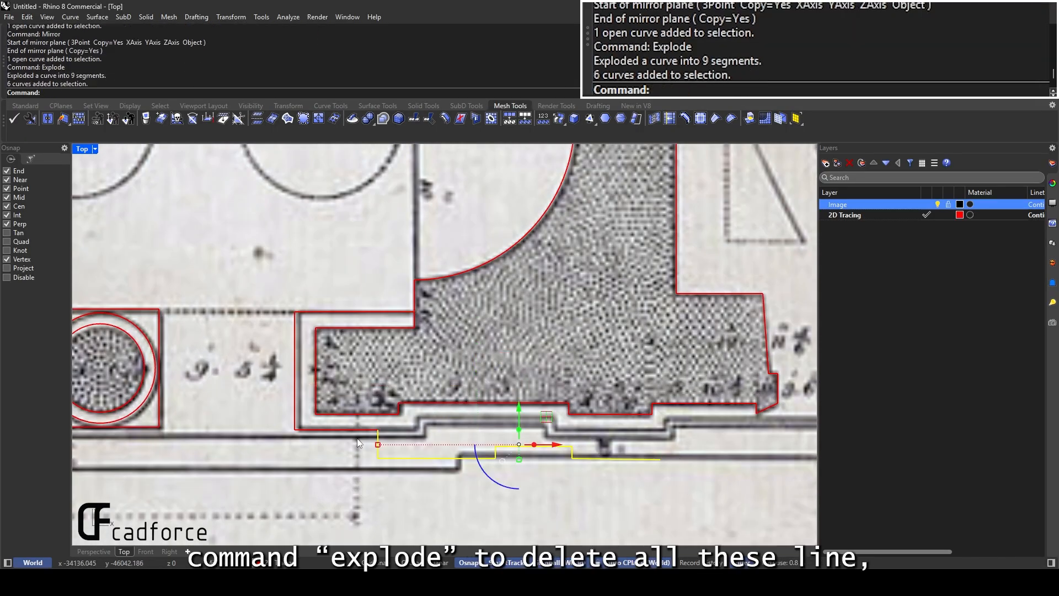
pyautogui.press('Delete')
# Start a polyline from the mirrored outline's open end and trace the lower base edge around its first shallow step
pyautogui.write('polyl')
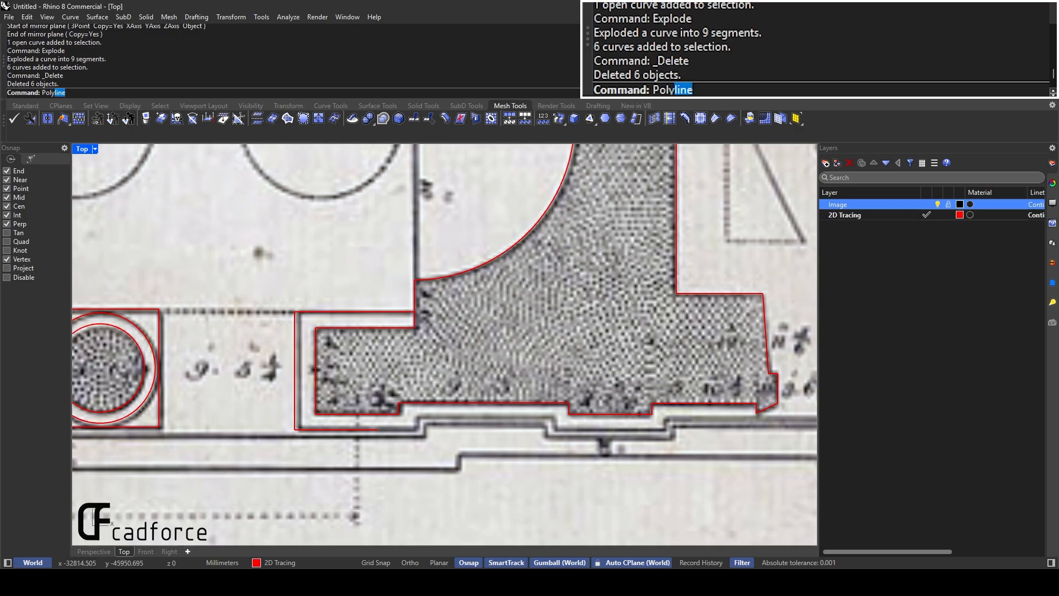
pyautogui.press('Return')
pyautogui.click(378, 429)
pyautogui.scroll(2, 426, 433)
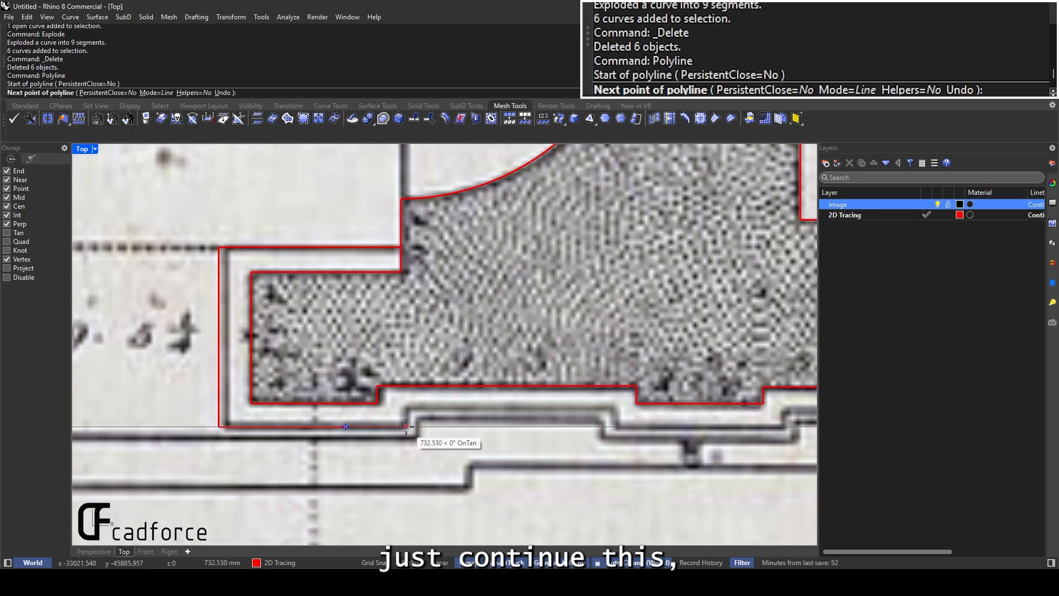
pyautogui.click(406, 426)
pyautogui.click(406, 408)
pyautogui.click(615, 408)
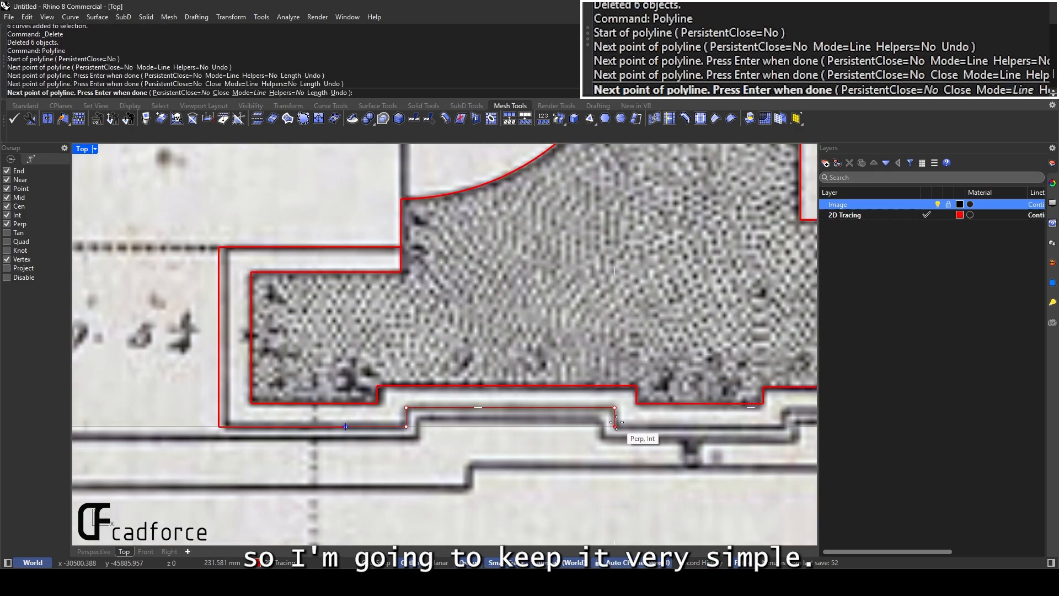
pyautogui.click(614, 427)
# Continue the lower base polyline past the passage opening's step and end it at the rotunda's curved outer wall
pyautogui.moveTo(614, 427); pyautogui.dragTo(413, 431, button='right')
pyautogui.click(581, 431)
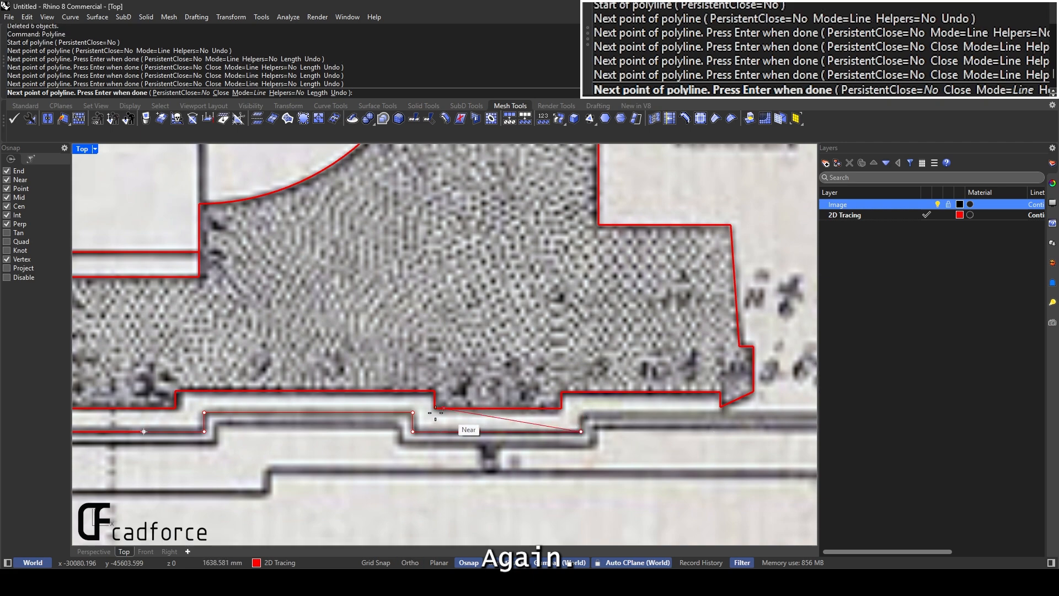
pyautogui.click(581, 412)
pyautogui.moveTo(656, 419); pyautogui.dragTo(364, 416, button='right')
pyautogui.click(607, 409)
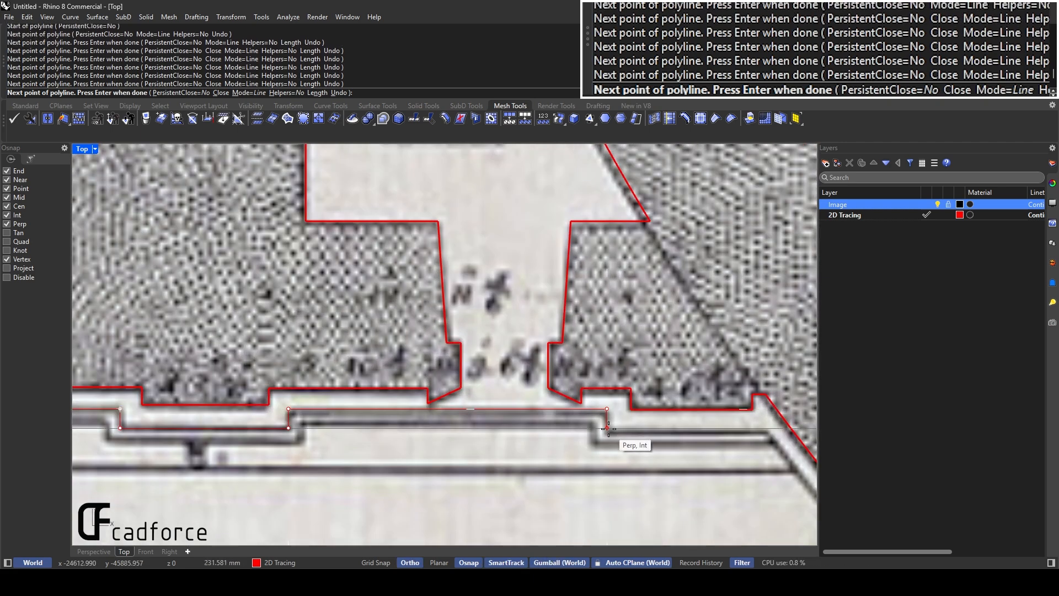
pyautogui.click(607, 427)
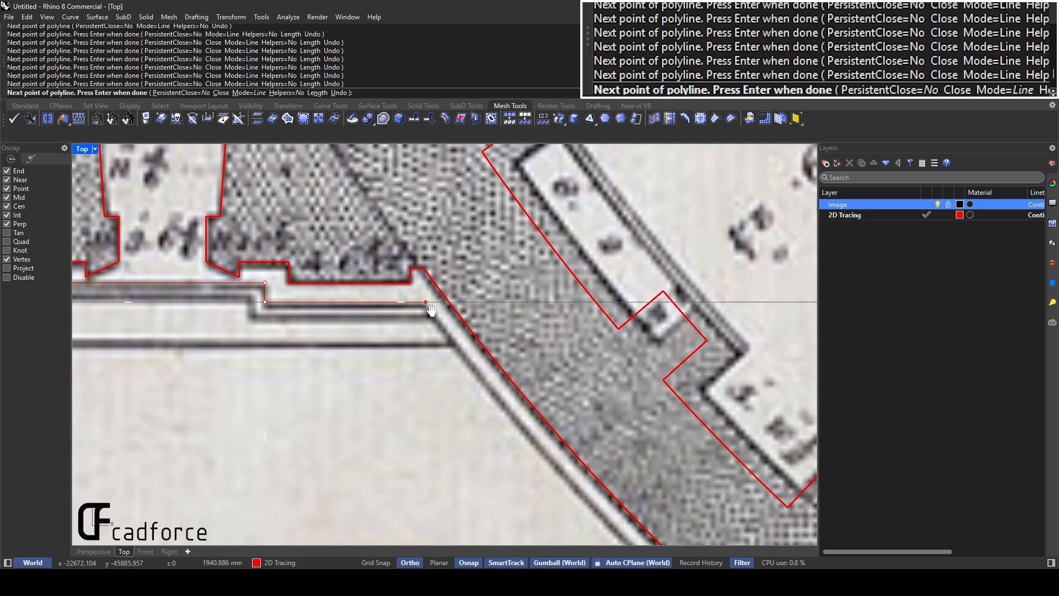
pyautogui.moveTo(769, 431); pyautogui.dragTo(429, 307, button='right')
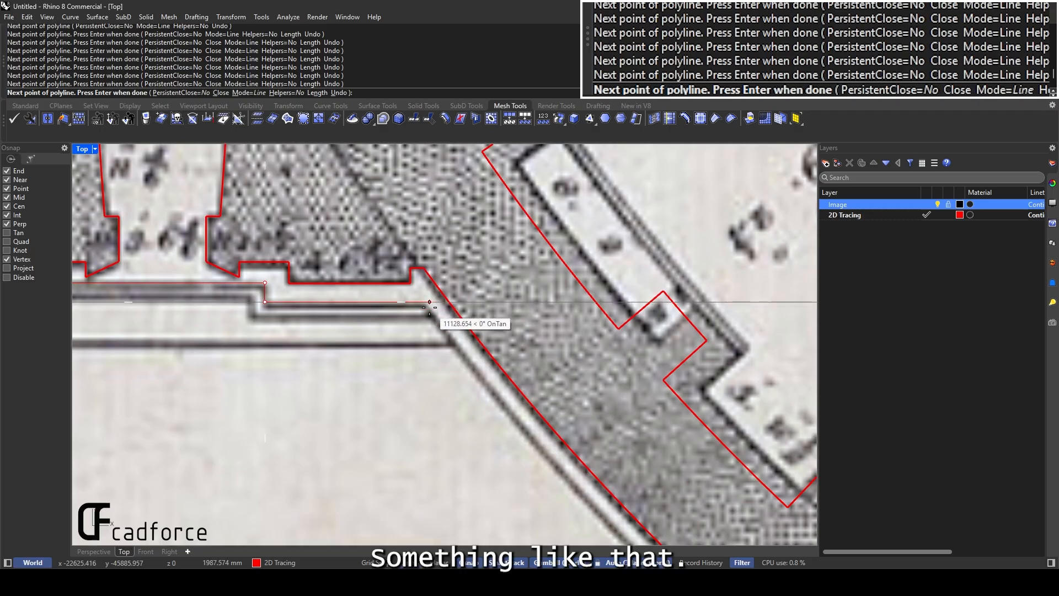
pyautogui.click(448, 302)
# Examine the lower half of the rotunda, its curved outer wall outline and the semicircular chambers within the wall
pyautogui.scroll(-6, 436, 306)
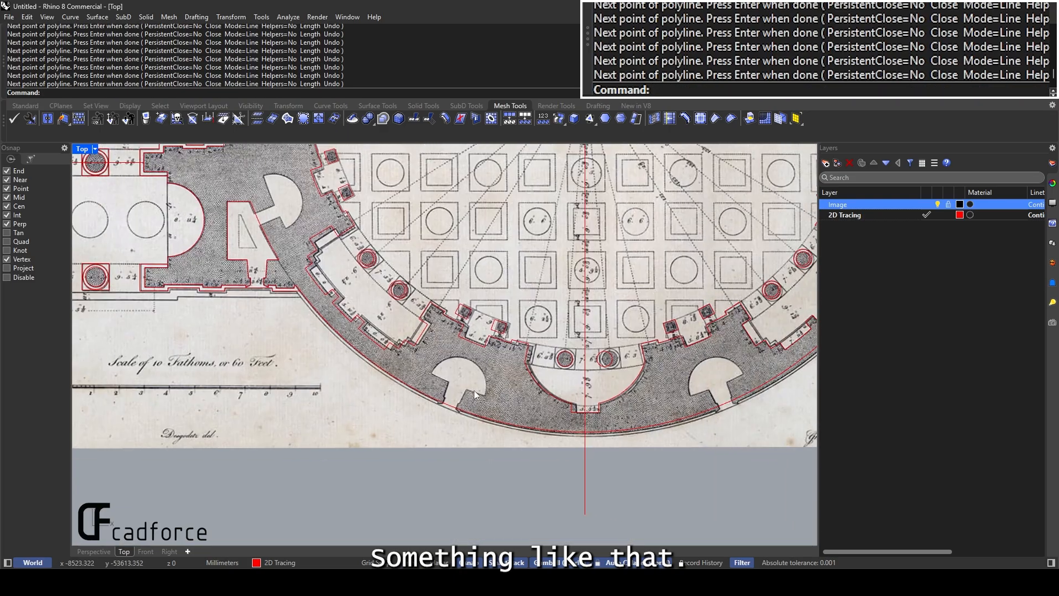
pyautogui.scroll(-2, 593, 407)
pyautogui.moveTo(753, 384); pyautogui.dragTo(628, 369, button='right')
pyautogui.scroll(6, 700, 279)
pyautogui.scroll(-6, 696, 275)
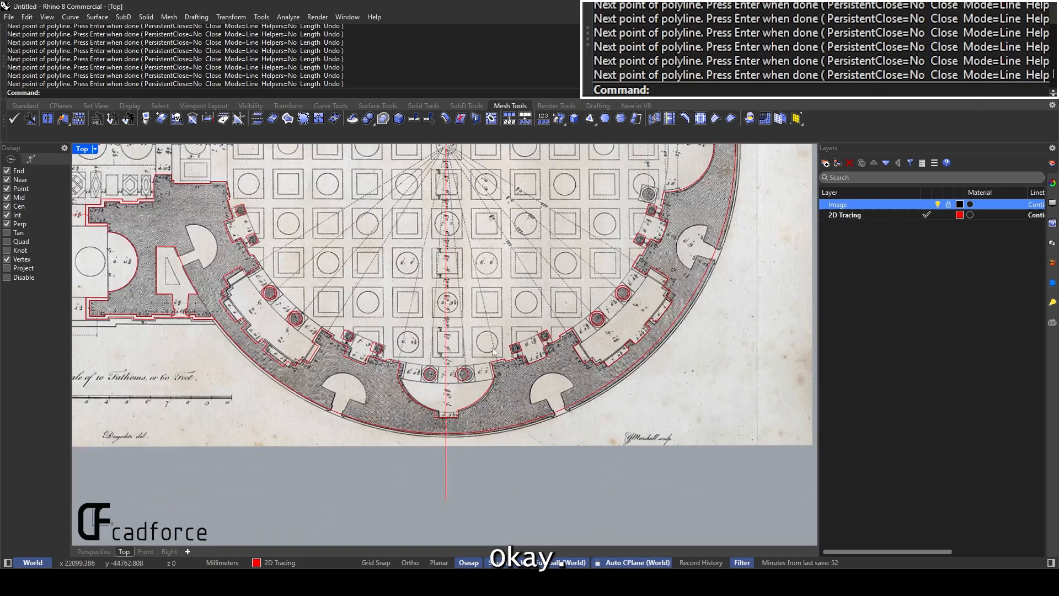
pyautogui.scroll(6, 362, 386)
pyautogui.moveTo(362, 386); pyautogui.dragTo(546, 400, button='right')
pyautogui.scroll(-6, 465, 351)
pyautogui.scroll(8, 469, 392)
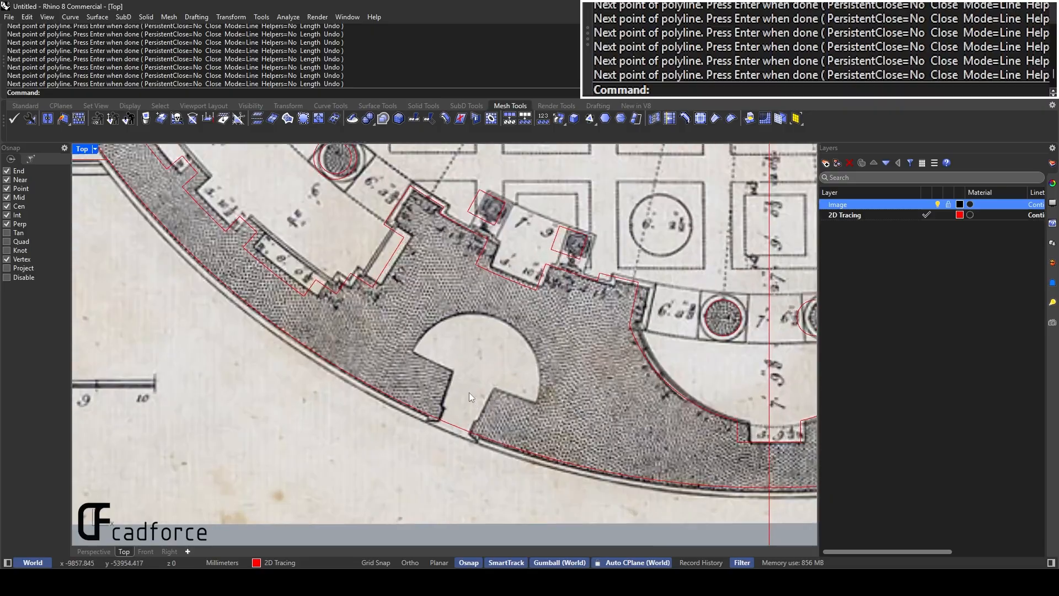
# Start a polyline on the rotunda's outer wall curve and trace the small stepped projection at the lower-left chamber's opening
pyautogui.scroll(-9, 433, 411)
pyautogui.moveTo(295, 339); pyautogui.dragTo(571, 366, button='right')
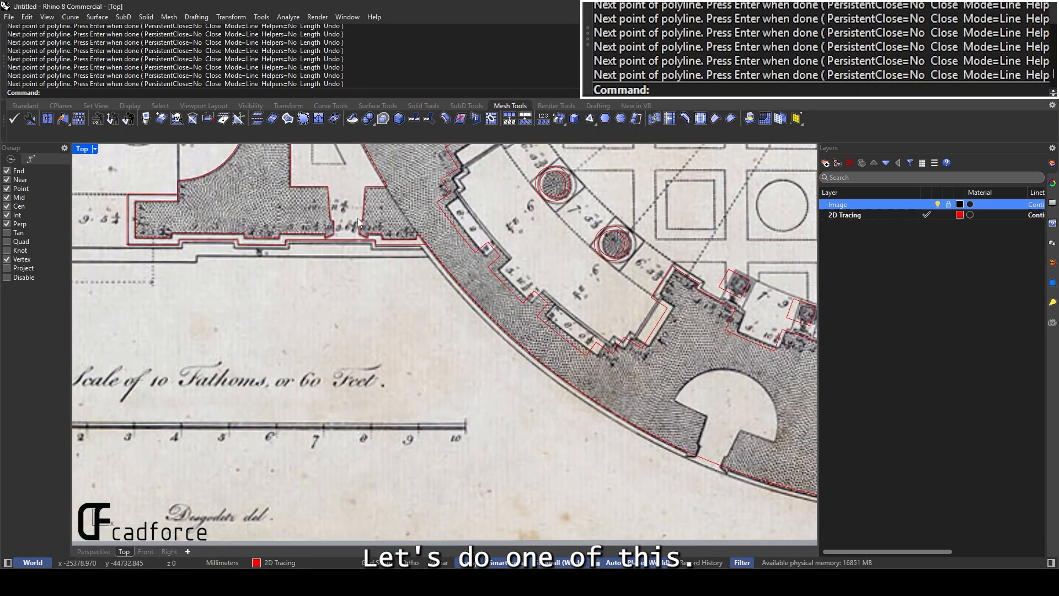
pyautogui.moveTo(368, 255); pyautogui.dragTo(408, 366, button='right')
pyautogui.moveTo(733, 533); pyautogui.dragTo(493, 355, button='right')
pyautogui.scroll(10, 491, 390)
pyautogui.rightClick(445, 369)
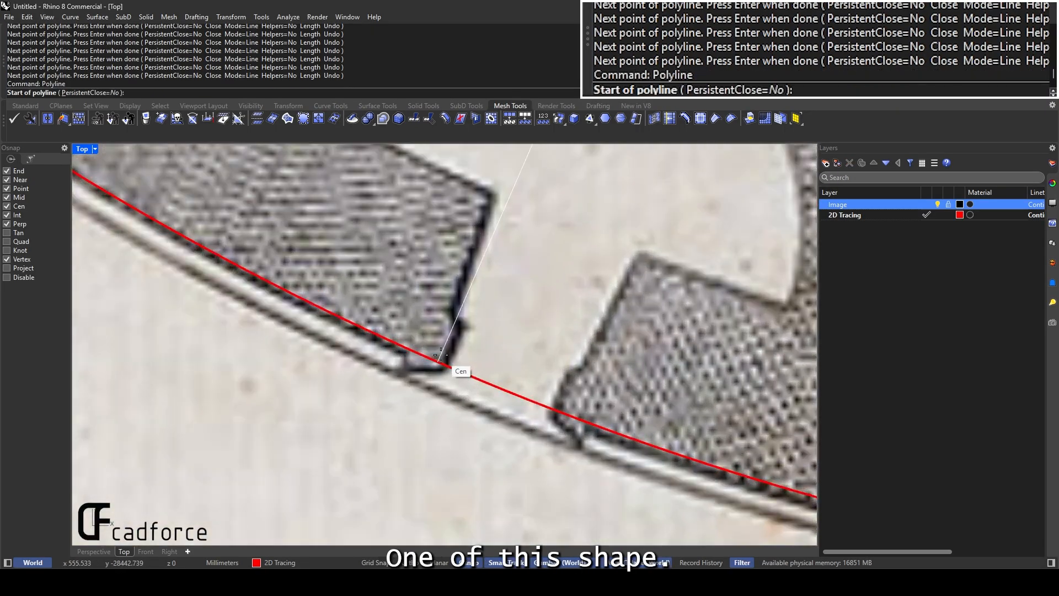
pyautogui.click(404, 348)
pyautogui.click(403, 369)
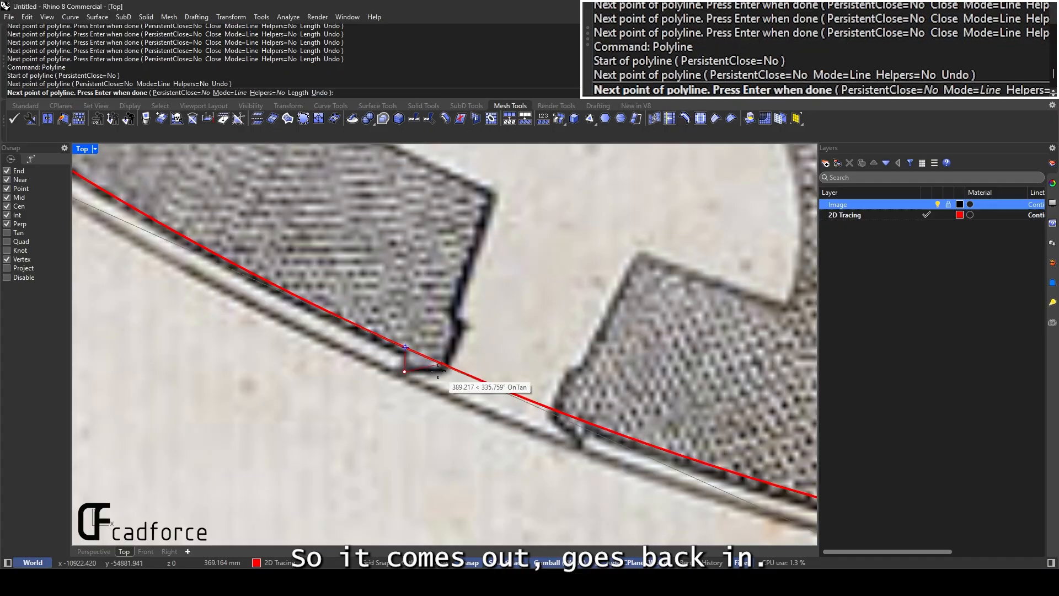
pyautogui.scroll(2, 439, 367)
pyautogui.click(439, 368)
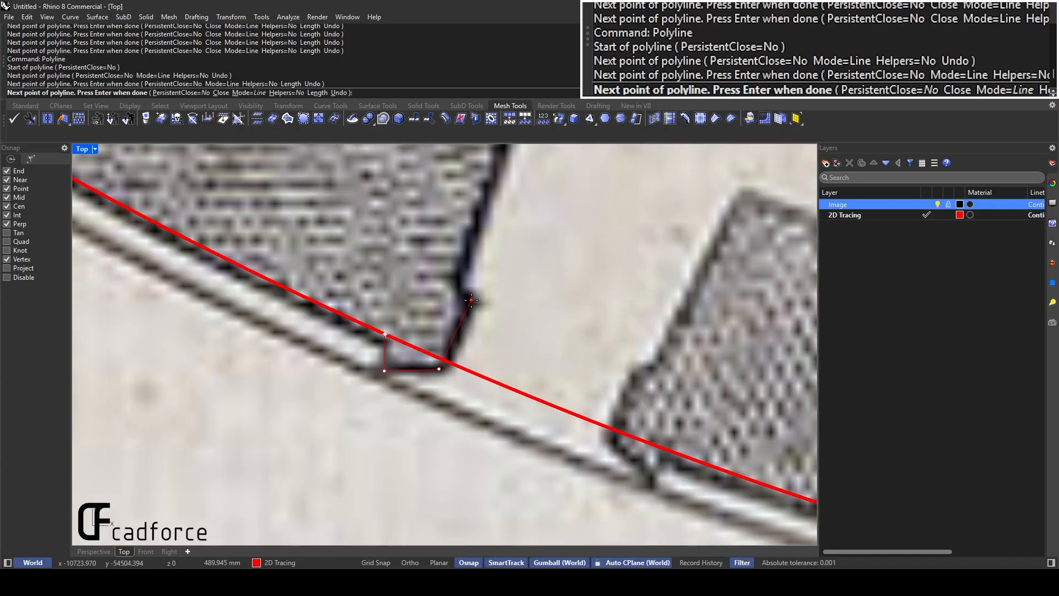
pyautogui.click(473, 301)
pyautogui.click(457, 278)
# Continue the polyline up the opening's left jamb and end it at the left end of the chamber's semicircular wall
pyautogui.moveTo(456, 278); pyautogui.dragTo(411, 405, button='right')
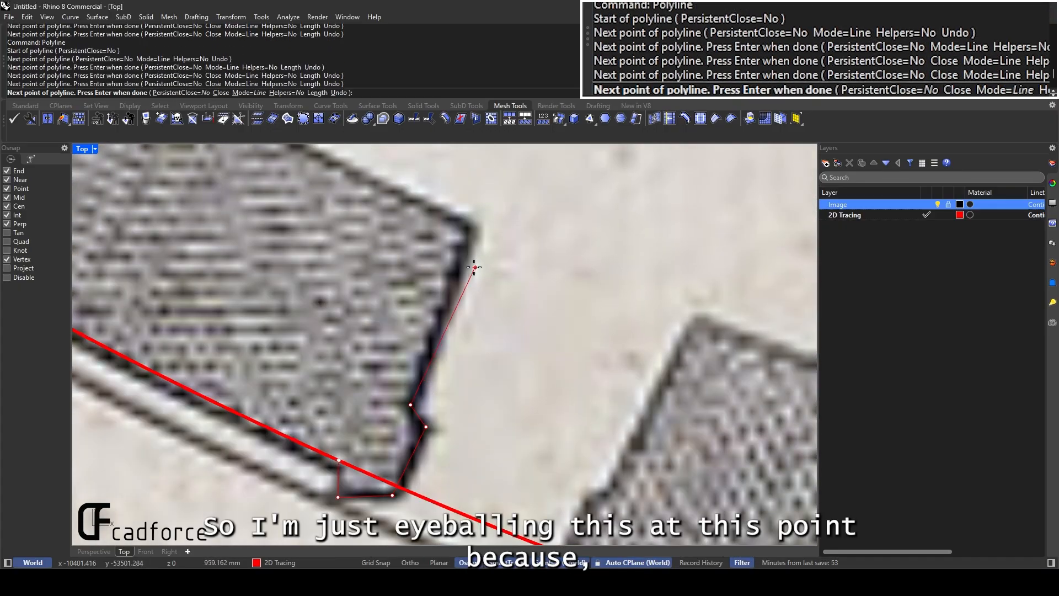
pyautogui.click(472, 227)
pyautogui.moveTo(473, 227); pyautogui.dragTo(472, 390, button='right')
pyautogui.scroll(-3, 473, 391)
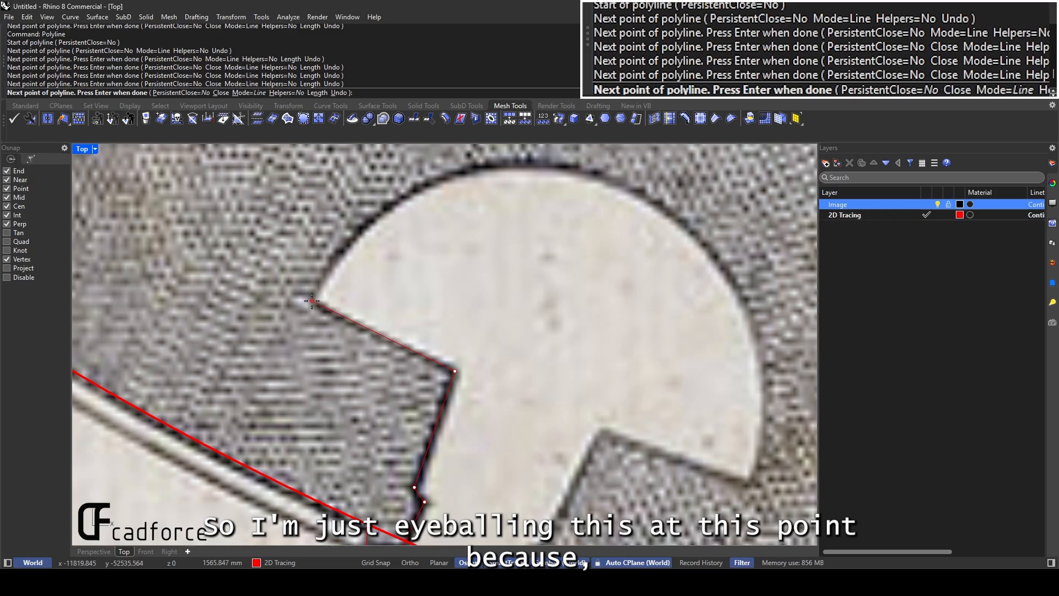
pyautogui.click(312, 300)
pyautogui.rightClick(312, 300)
pyautogui.scroll(-5, 368, 305)
pyautogui.write('Line')
pyautogui.press('Return')
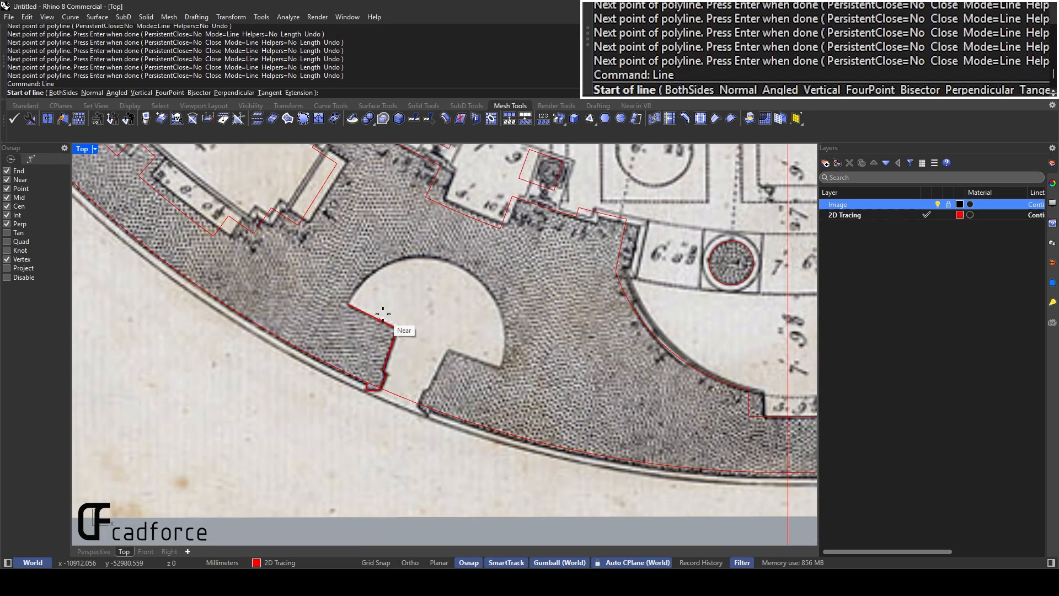
pyautogui.scroll(4, 407, 356)
pyautogui.press('Escape')
pyautogui.click(388, 338)
pyautogui.scroll(-4, 388, 338)
pyautogui.press('Escape')
pyautogui.scroll(2, 364, 381)
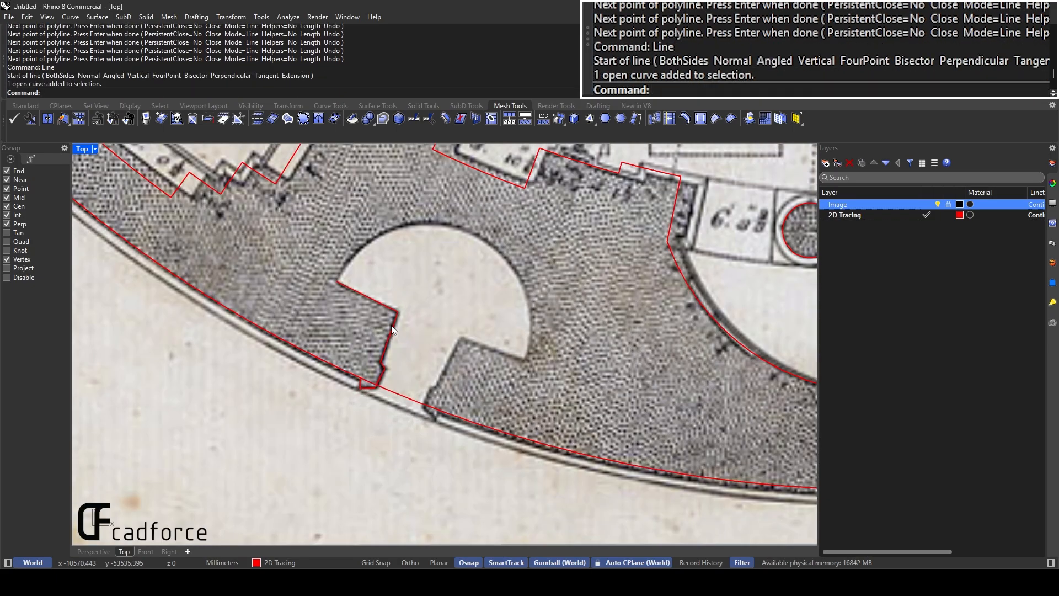
pyautogui.click(378, 382)
pyautogui.rightClick(402, 383)
pyautogui.scroll(2, 402, 382)
pyautogui.scroll(-5, 461, 348)
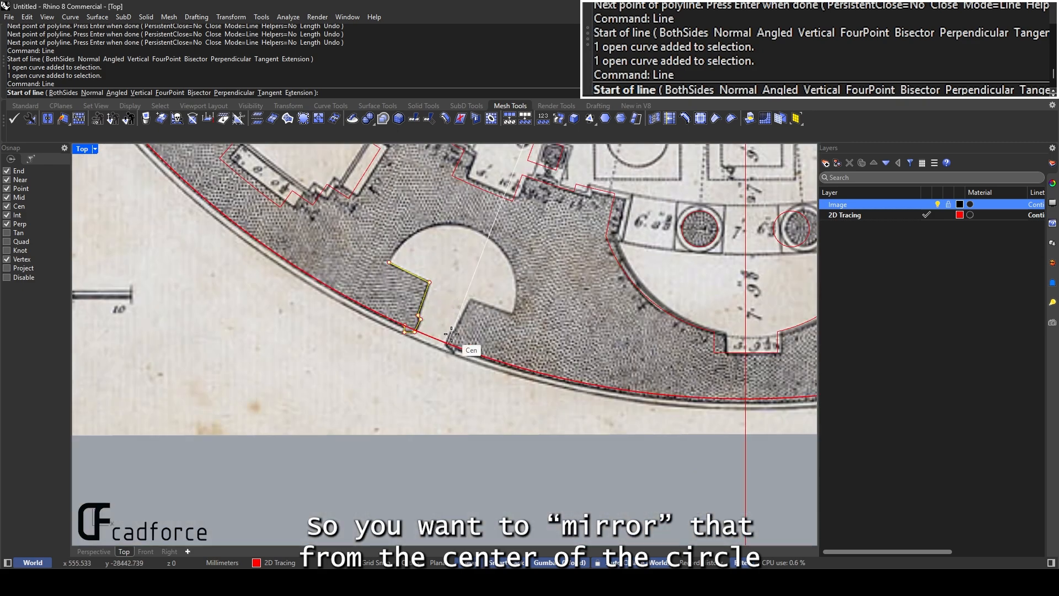
pyautogui.click(469, 401)
pyautogui.scroll(4, 419, 399)
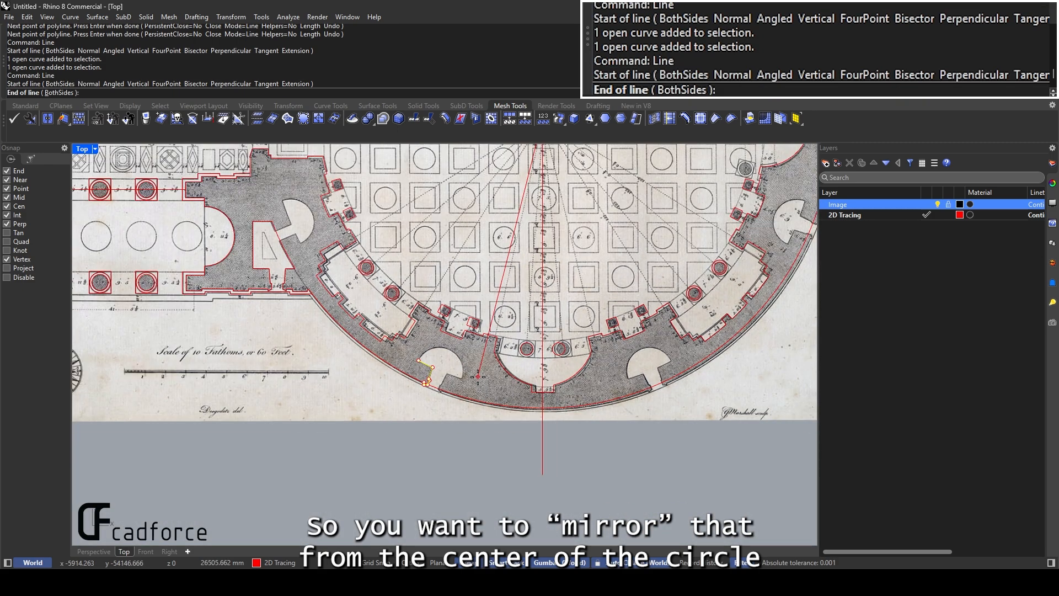
pyautogui.press('Escape')
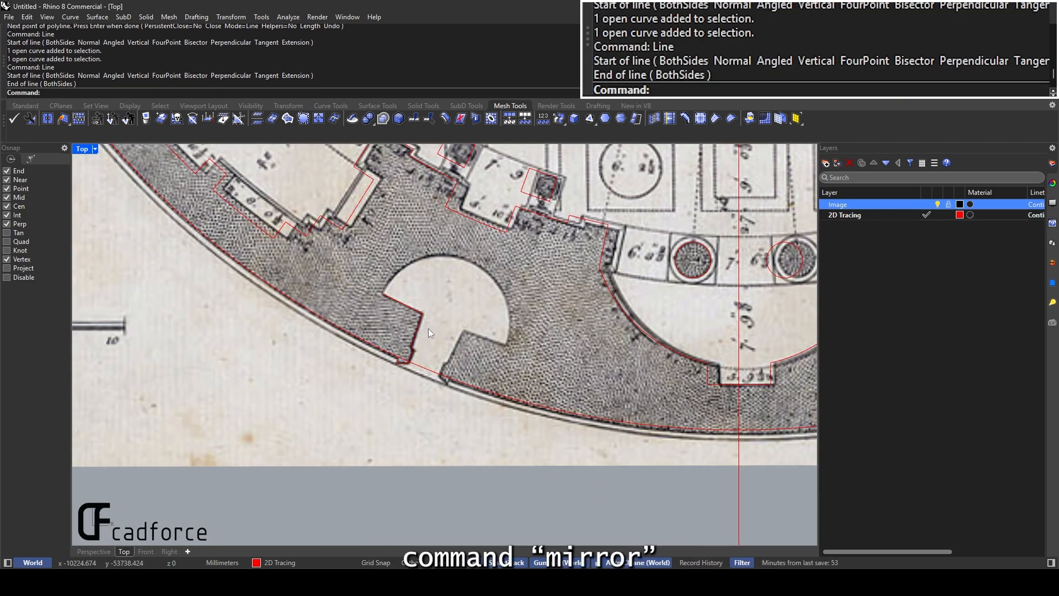
# Mirror a copy of the jamb polyline to the other side of the opening, about an axis from the rotunda's centre through the opening's middle
pyautogui.click(416, 334)
pyautogui.write('mirror')
pyautogui.press('Return')
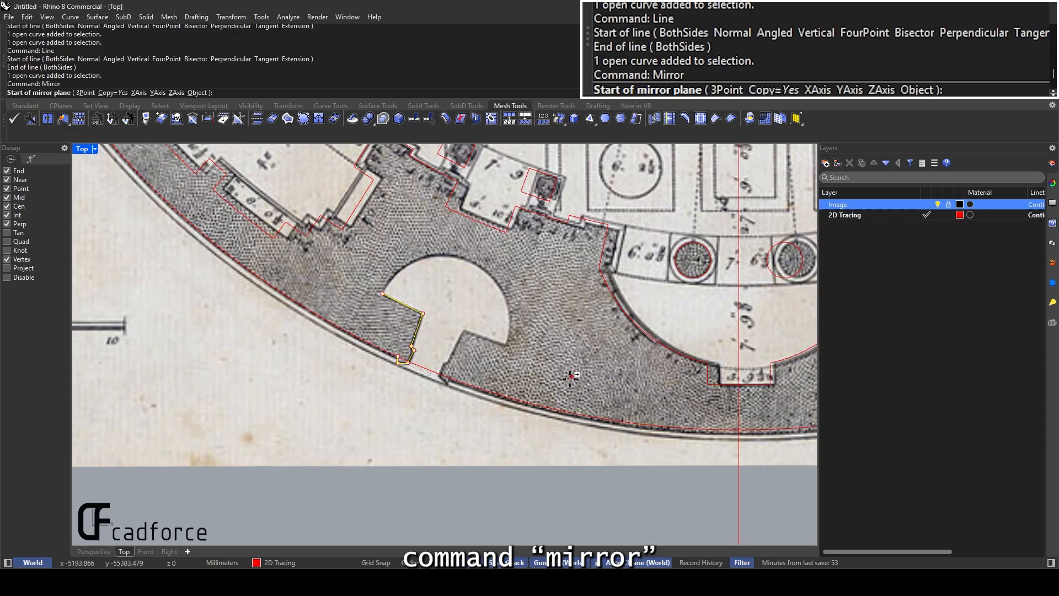
pyautogui.click(446, 312)
pyautogui.scroll(3, 408, 406)
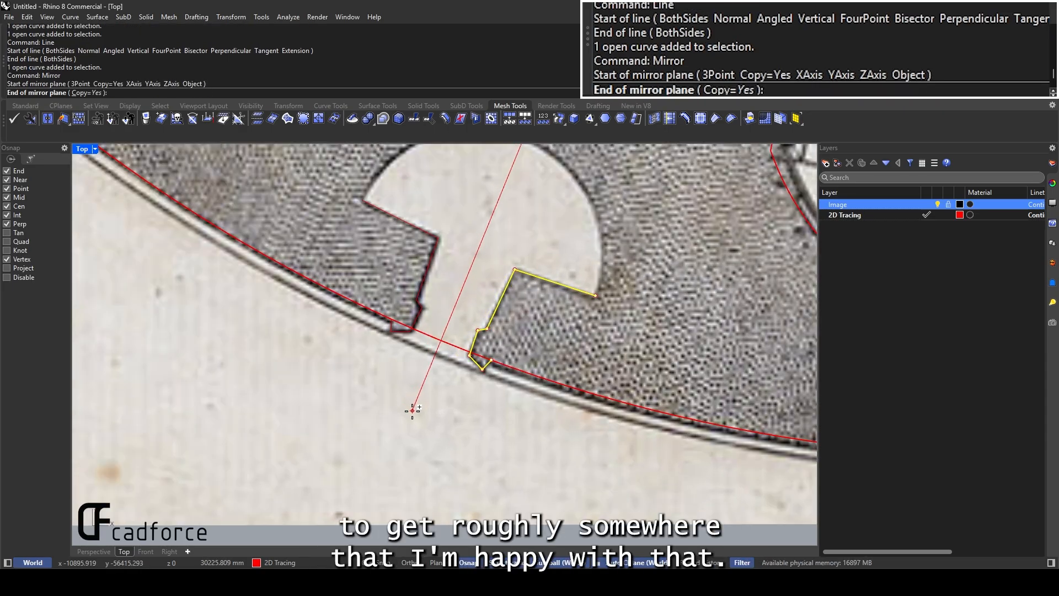
pyautogui.click(413, 410)
pyautogui.press('Escape')
# Draw a helper line across the opening between the inner corners of the two jamb polylines
pyautogui.moveTo(483, 270); pyautogui.dragTo(458, 341, button='right')
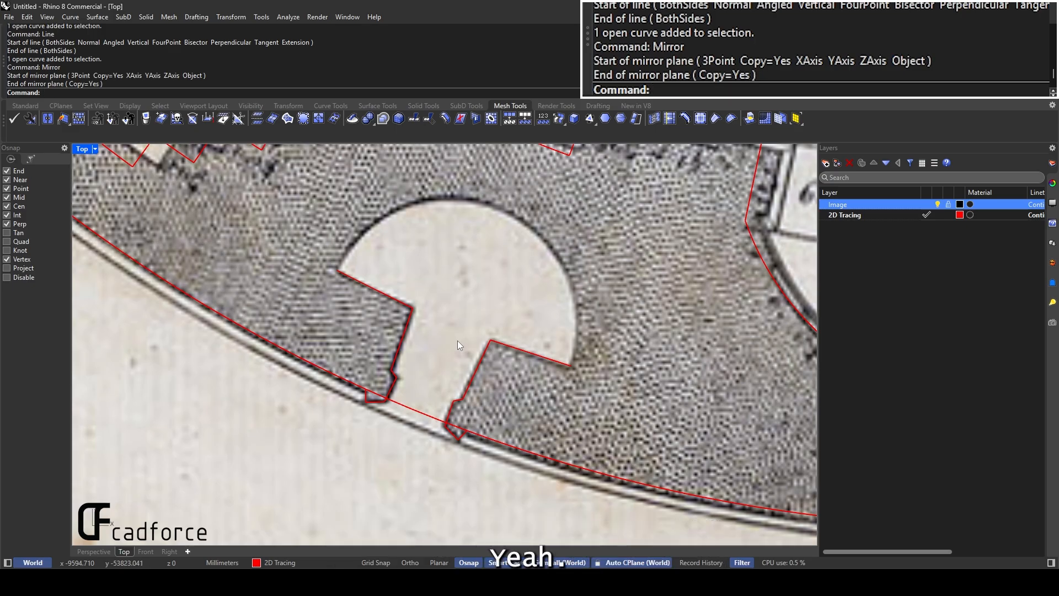
pyautogui.write('line')
pyautogui.press('Return')
pyautogui.click(413, 311)
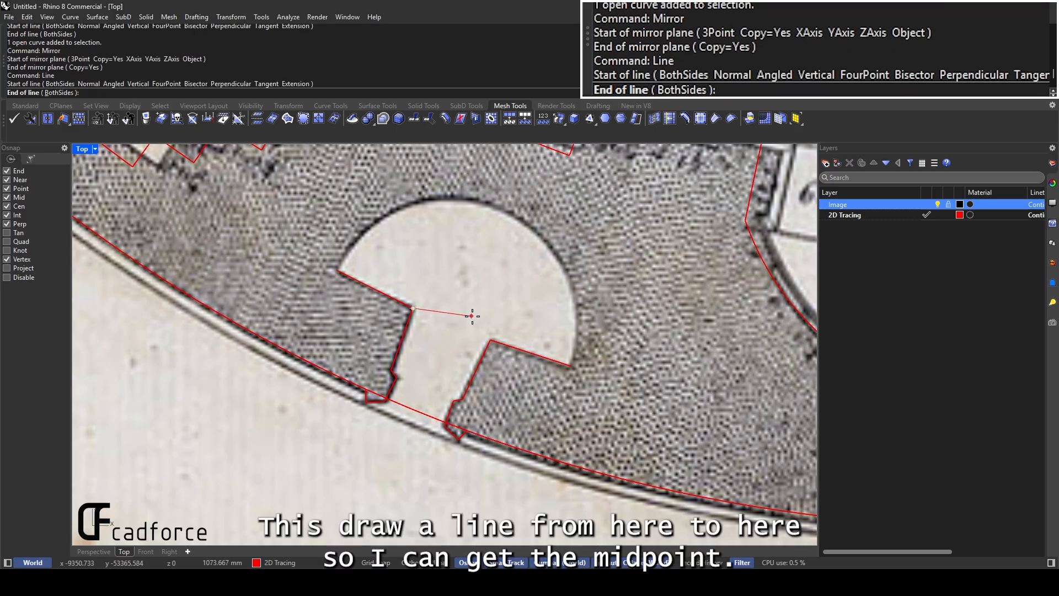
pyautogui.click(488, 341)
# Draw a circle centred on the helper line's midpoint, with its radius reaching the right end of the chamber's straight edge
pyautogui.write('Circle')
pyautogui.press('Return')
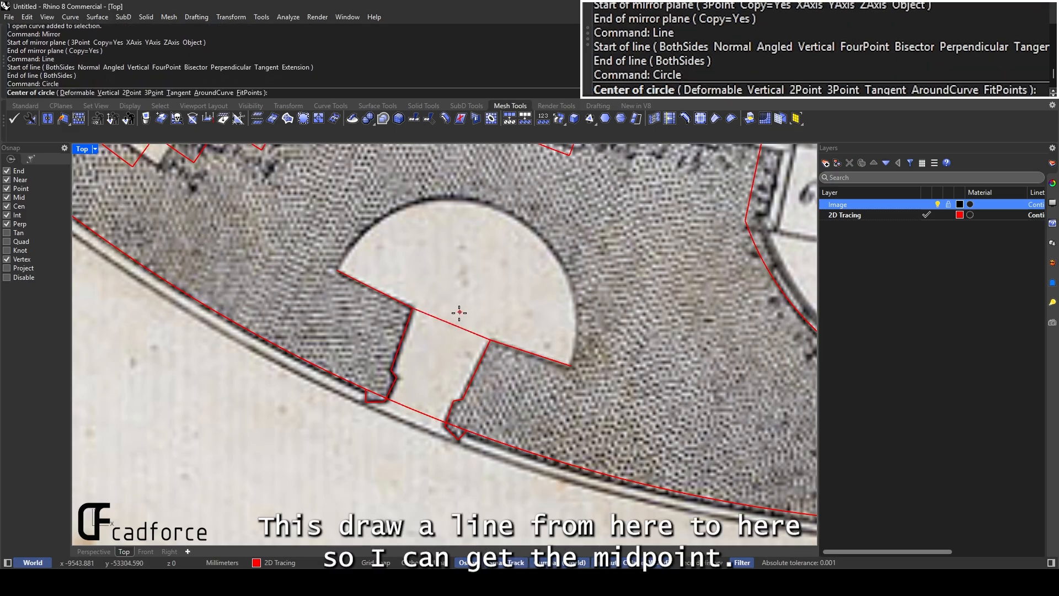
pyautogui.click(451, 324)
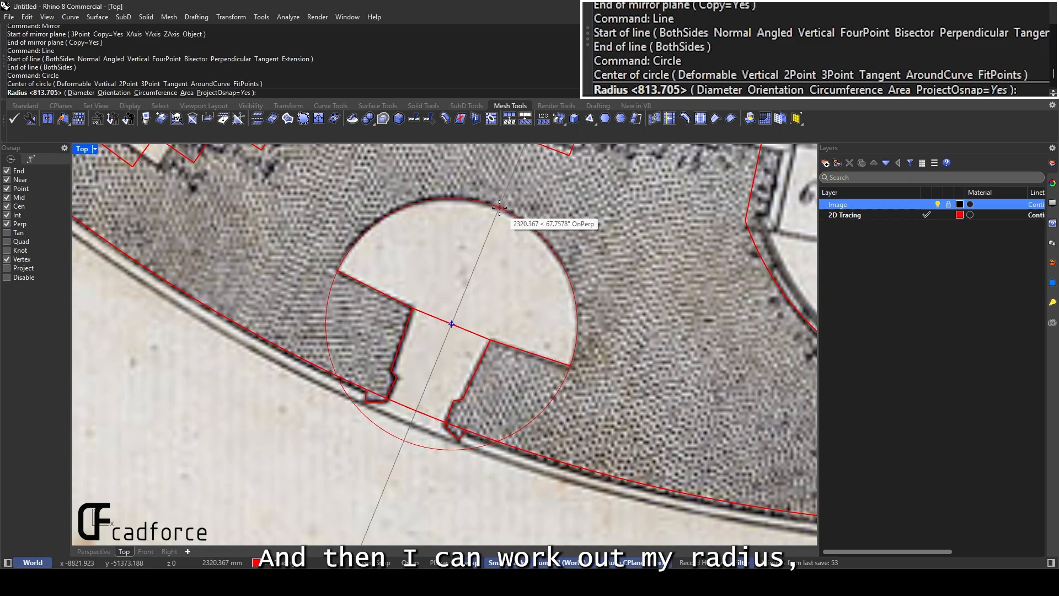
pyautogui.click(572, 365)
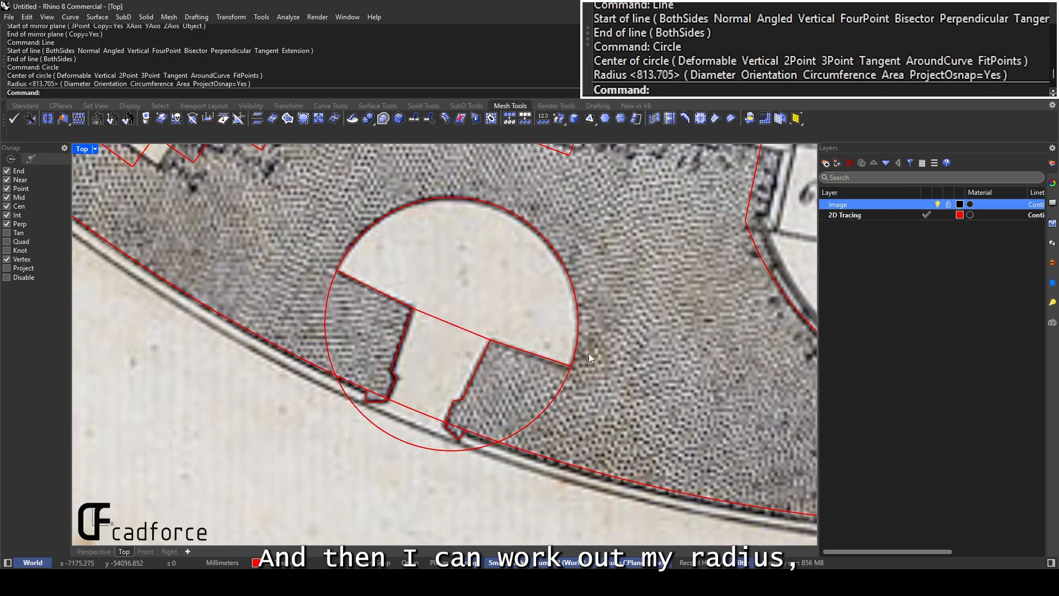
# Trim away the part of the circle below the chamber's straight edges, using all chamber and wall curves as cutters
pyautogui.write('trim')
pyautogui.press('Return')
pyautogui.scroll(-2, 588, 353)
pyautogui.moveTo(607, 474); pyautogui.dragTo(293, 227)
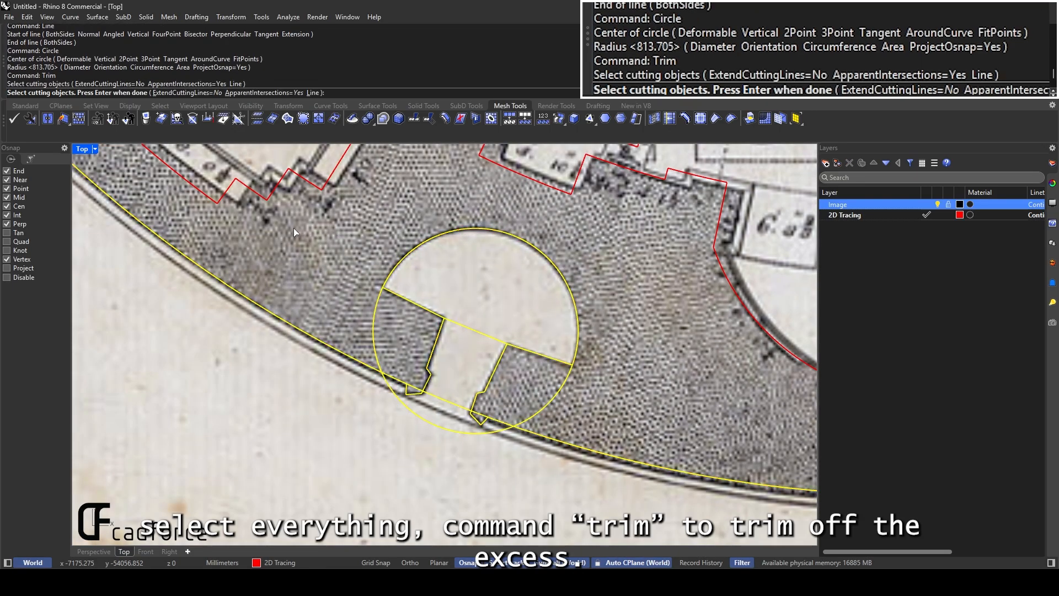
pyautogui.press('Return')
pyautogui.click(373, 328)
pyautogui.click(551, 401)
pyautogui.scroll(2, 499, 424)
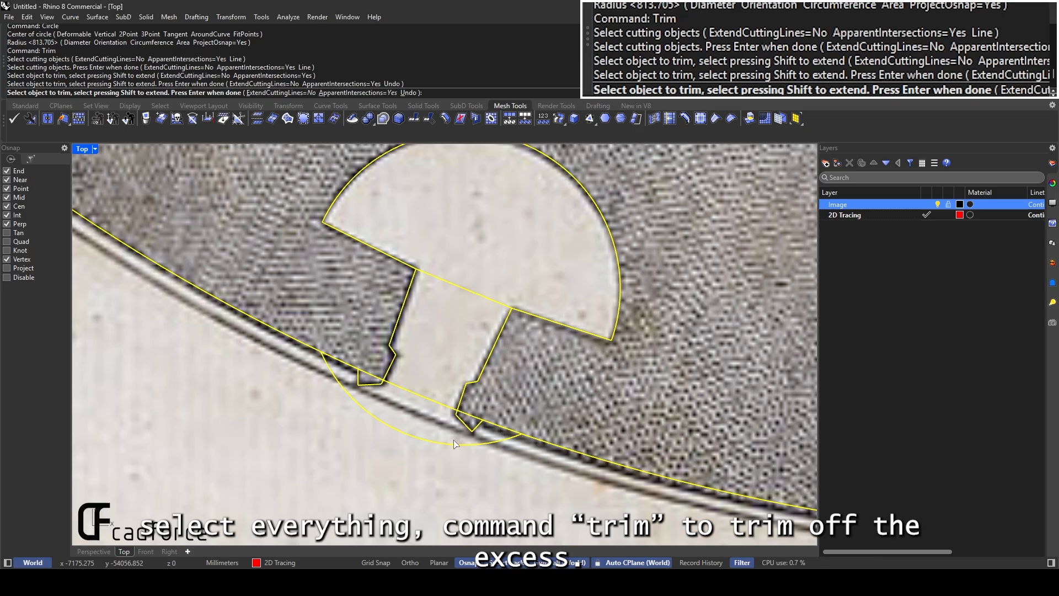
pyautogui.click(365, 411)
# Trim the outer wall curve where it crosses the stepped projections on both sides of the opening
pyautogui.scroll(4, 367, 380)
pyautogui.click(380, 375)
pyautogui.click(526, 436)
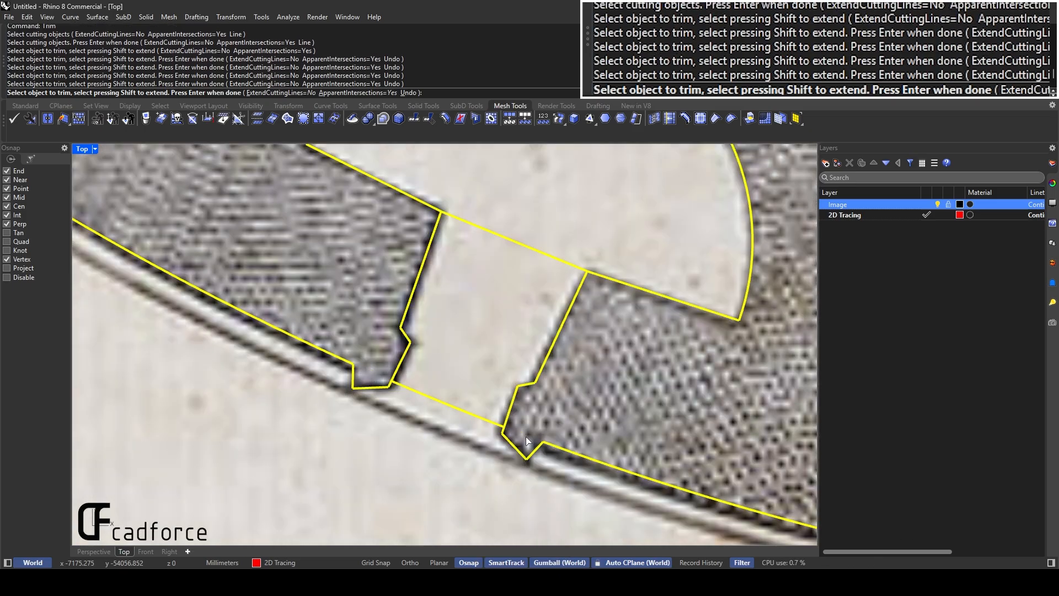
pyautogui.press('Return')
# Trim off the helper line and the outer wall segment that span the chamber's opening
pyautogui.scroll(-14, 450, 394)
pyautogui.moveTo(526, 466); pyautogui.dragTo(407, 302)
pyautogui.press('Return')
pyautogui.scroll(6, 468, 374)
pyautogui.click(441, 347)
pyautogui.scroll(6, 437, 389)
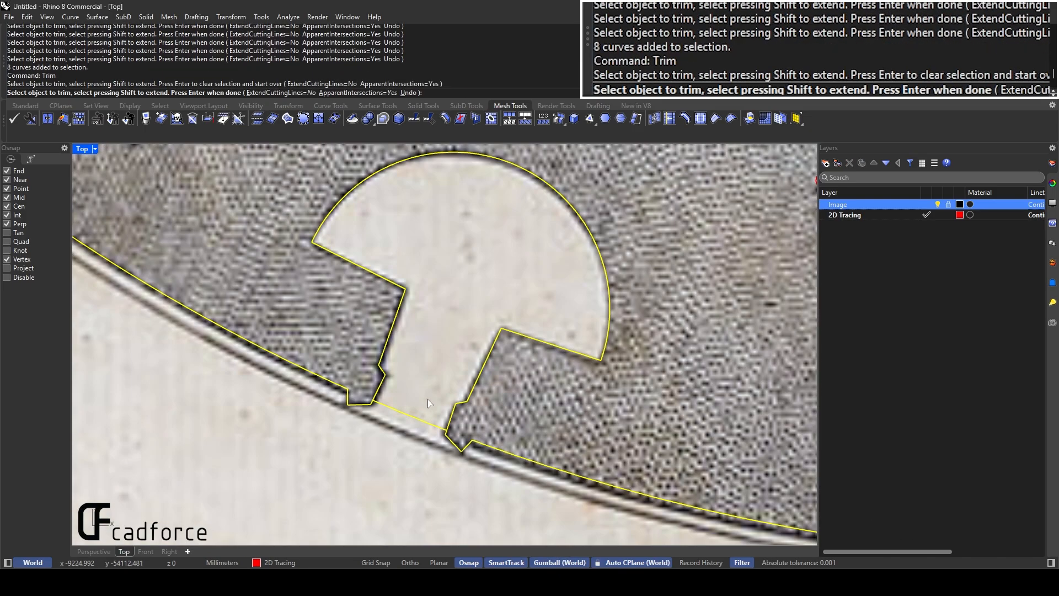
pyautogui.click(418, 417)
pyautogui.press('Return')
# Make 2D Tracing the current layer and hide the Image layer
pyautogui.scroll(-6, 423, 399)
pyautogui.moveTo(353, 441); pyautogui.dragTo(521, 260)
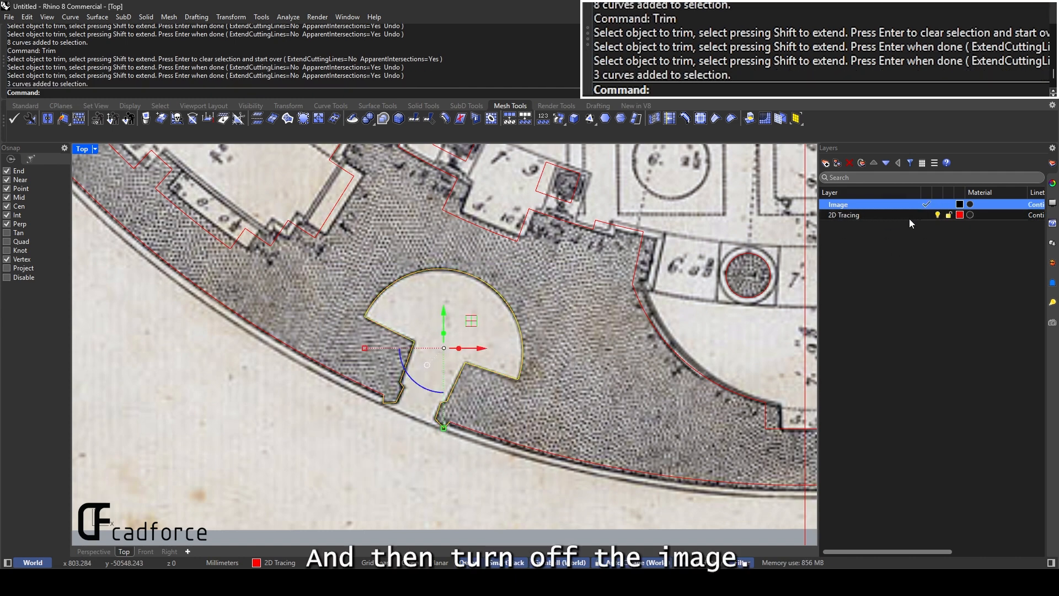
pyautogui.click(927, 214)
pyautogui.click(938, 204)
# Join the chamber's arc and its two jamb polylines into one curve
pyautogui.scroll(-3, 745, 312)
pyautogui.moveTo(350, 442); pyautogui.dragTo(501, 288)
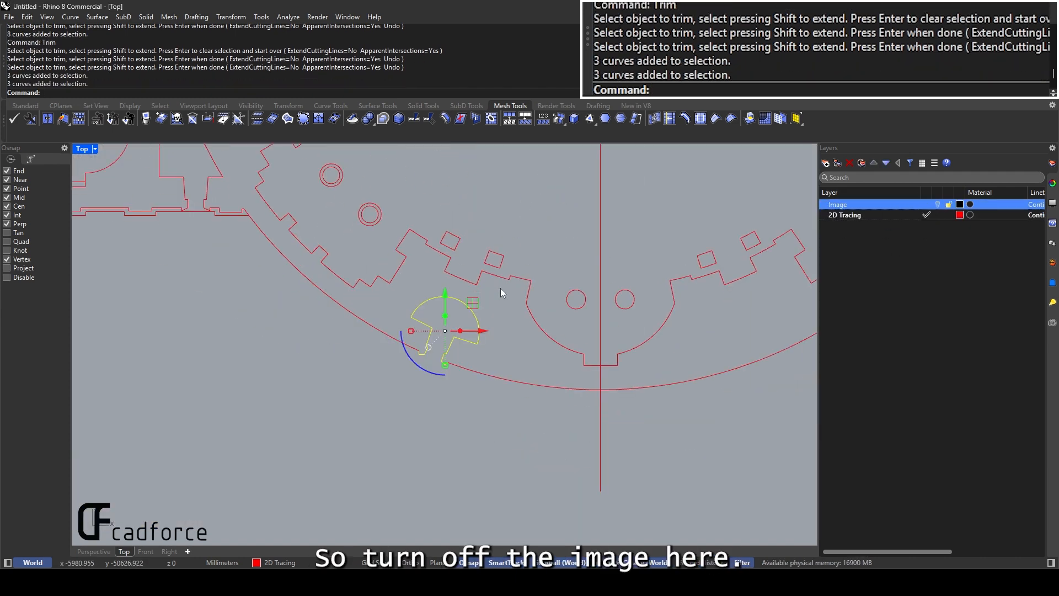
pyautogui.write('join')
pyautogui.press('Return')
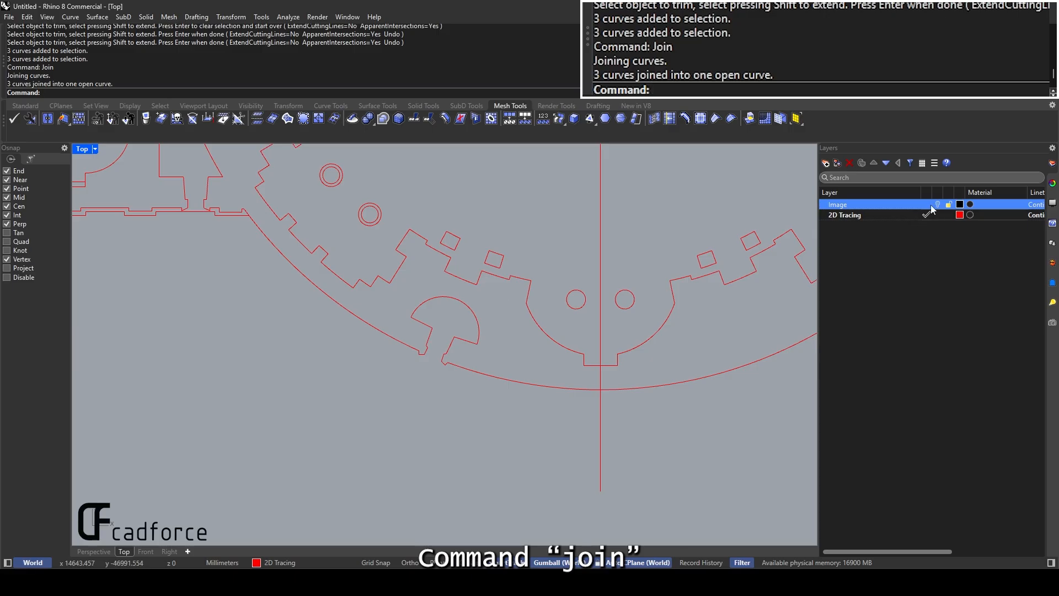
# Show the Image layer again, select the joined chamber curve and lock the Image layer
pyautogui.click(938, 204)
pyautogui.scroll(5, 532, 320)
pyautogui.click(430, 324)
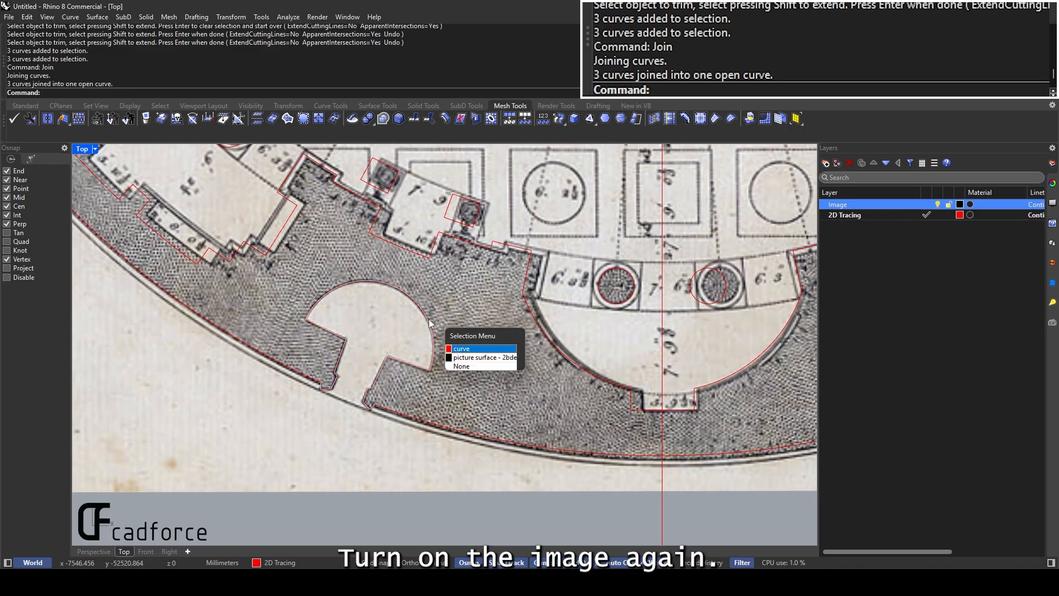
pyautogui.click(469, 349)
pyautogui.click(949, 204)
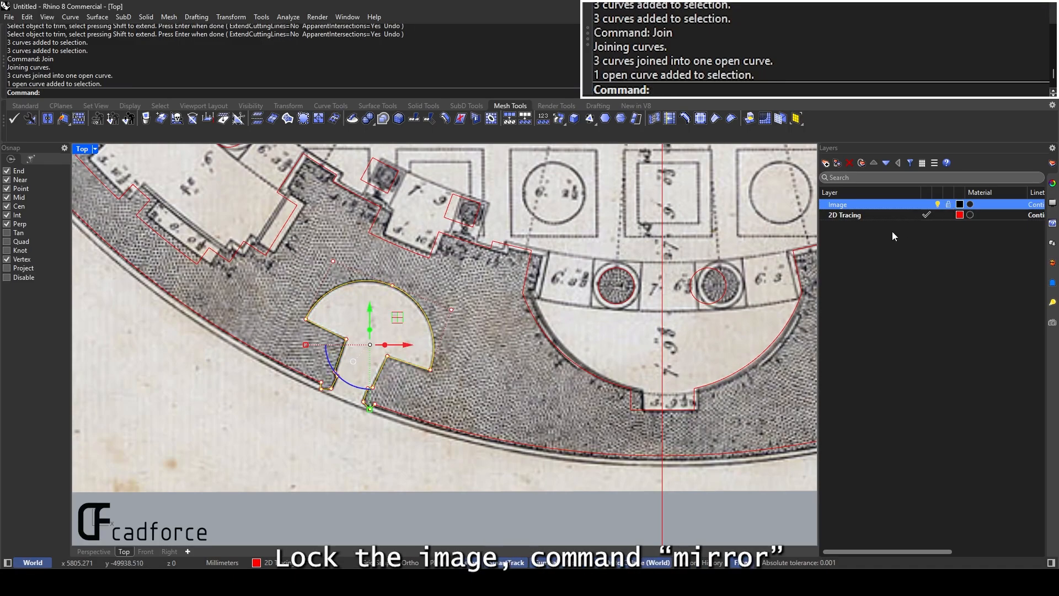
# Mirror a copy of the chamber outline across the rotunda's vertical centre axis to the lower-right chamber
pyautogui.write('mirror')
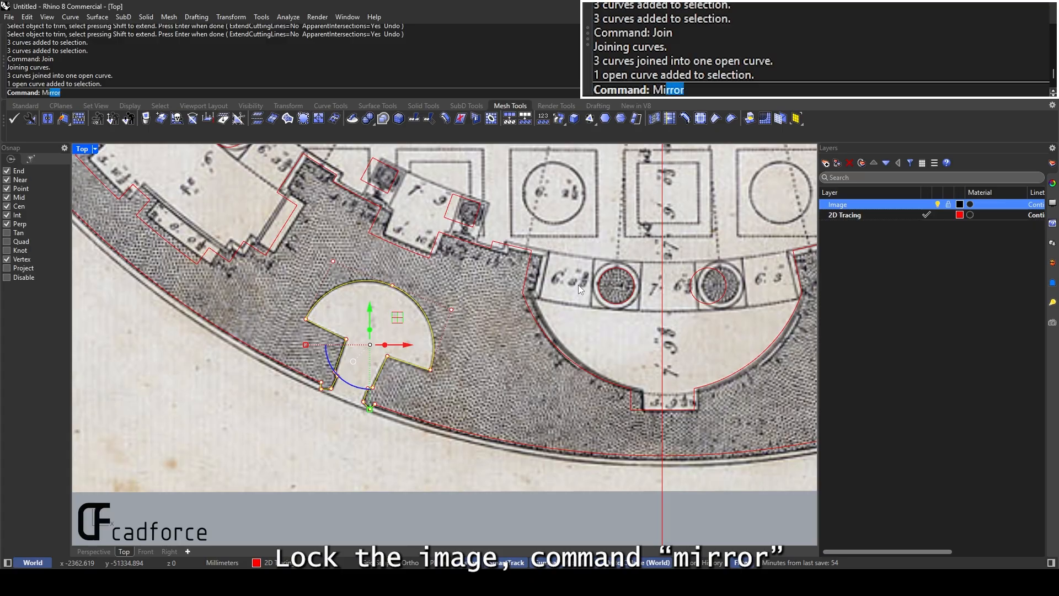
pyautogui.press('Return')
pyautogui.scroll(-3, 578, 285)
pyautogui.scroll(3, 458, 406)
pyautogui.click(458, 405)
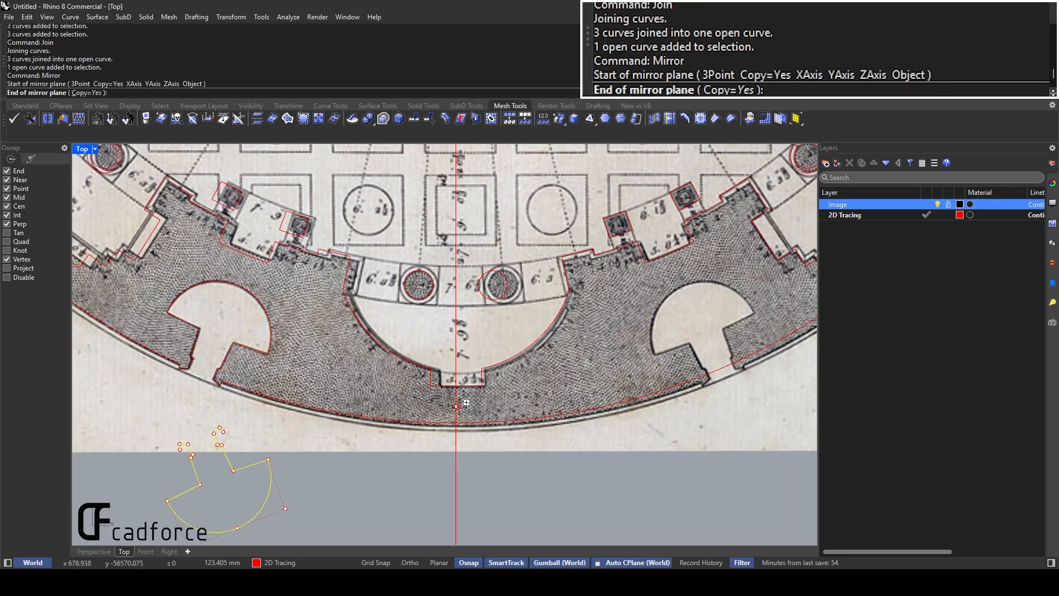
pyautogui.click(458, 496)
# Rotate a copy of the mirrored lower-right chamber outline about the rotunda's centre and fit it to the next semicircular chamber in the wall's right side
pyautogui.scroll(5, 665, 351)
pyautogui.scroll(-6, 666, 351)
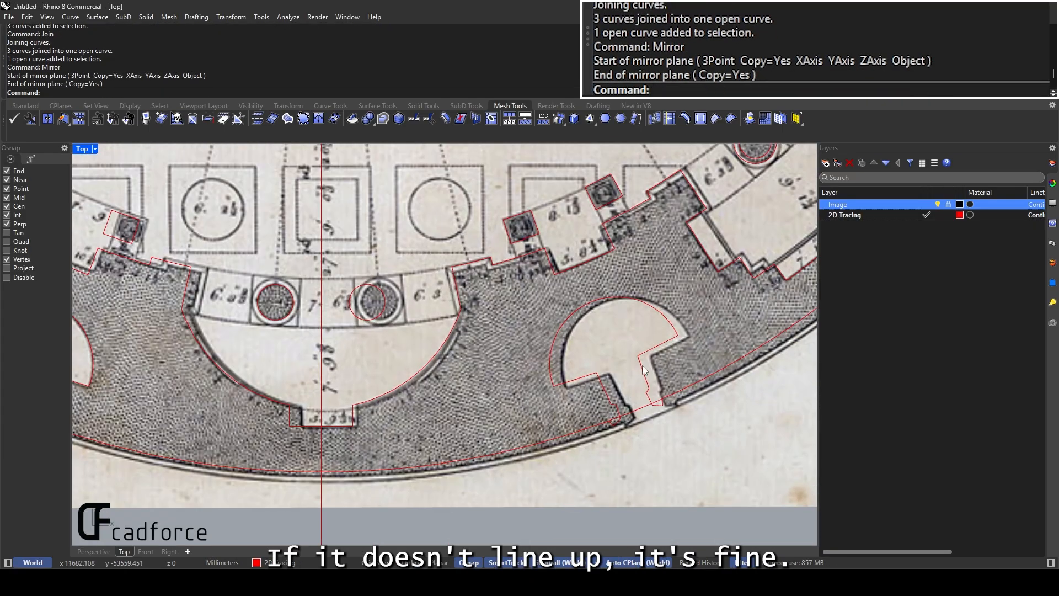
pyautogui.click(602, 405)
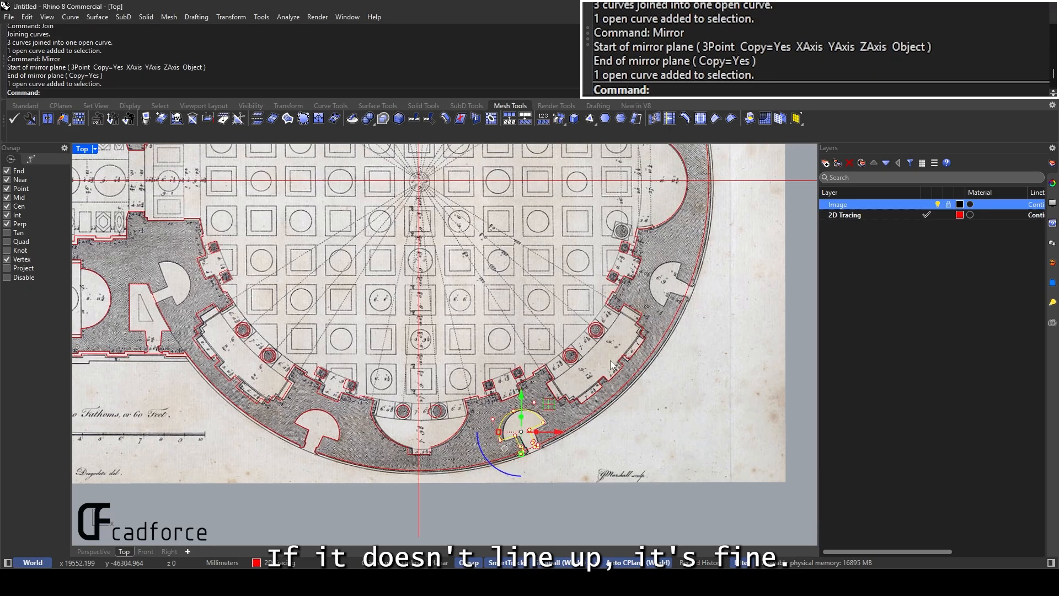
pyautogui.write('Rotate')
pyautogui.press('Return')
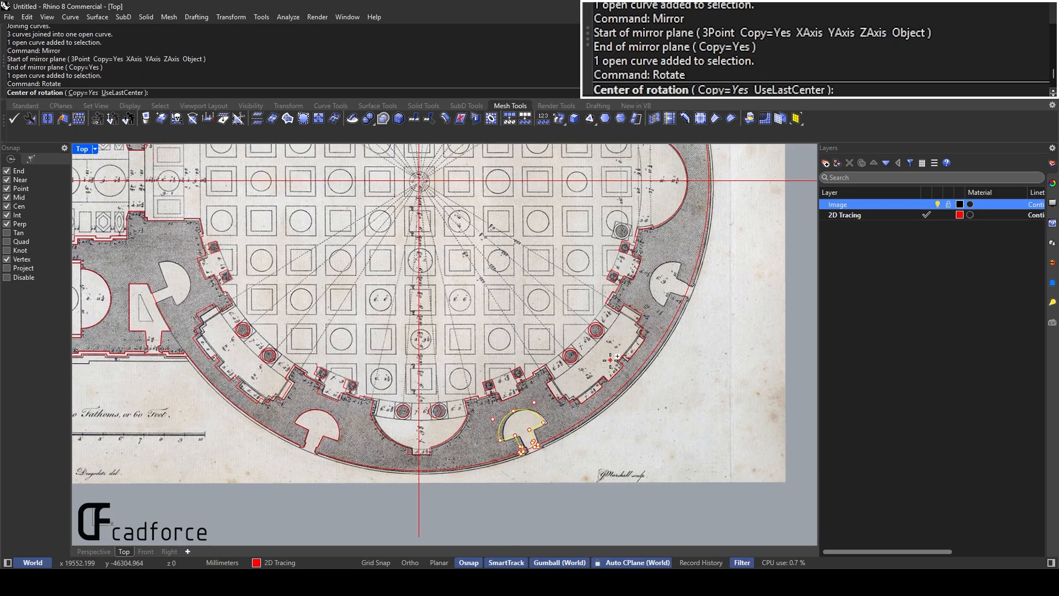
pyautogui.scroll(2, 534, 402)
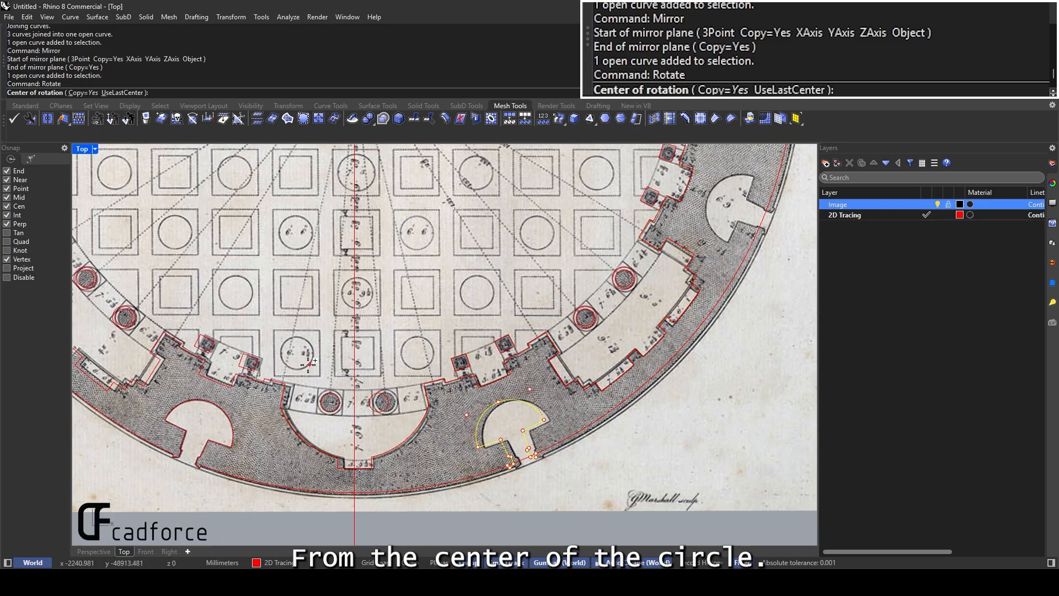
pyautogui.scroll(5, 454, 358)
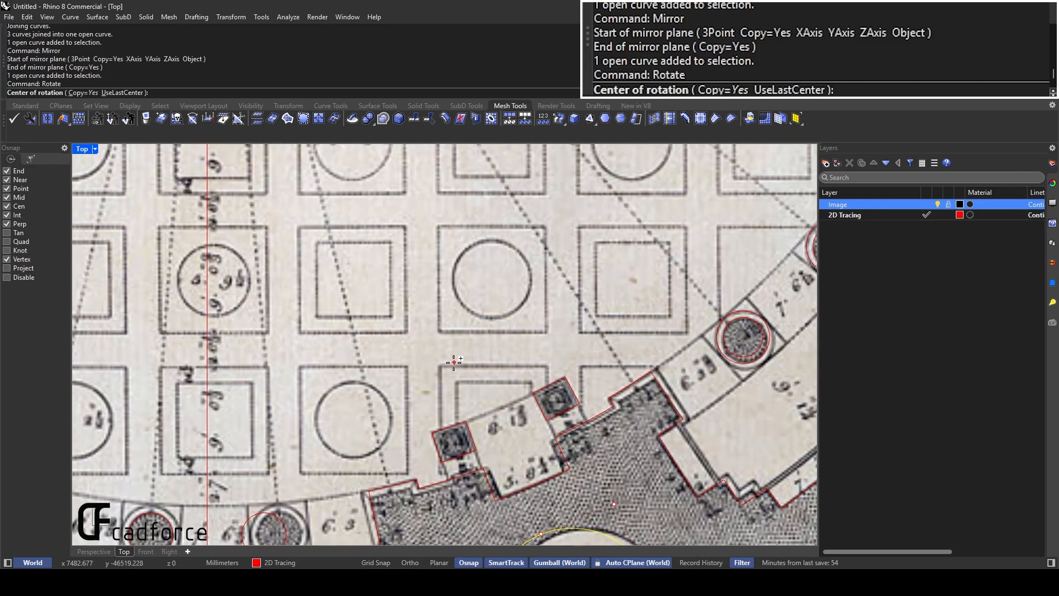
pyautogui.click(406, 473)
pyautogui.scroll(-2, 406, 474)
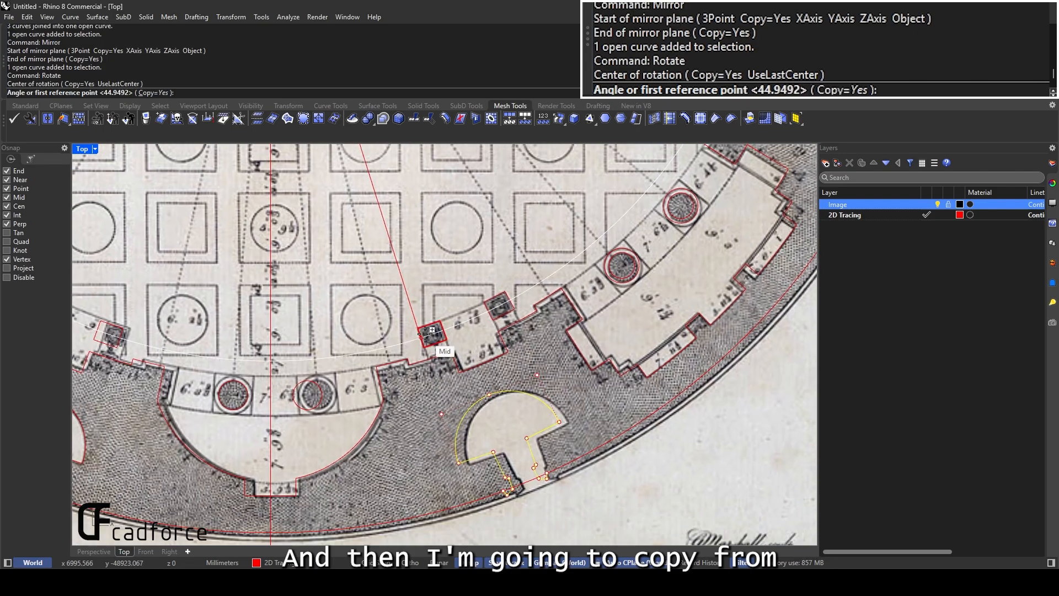
pyautogui.click(488, 392)
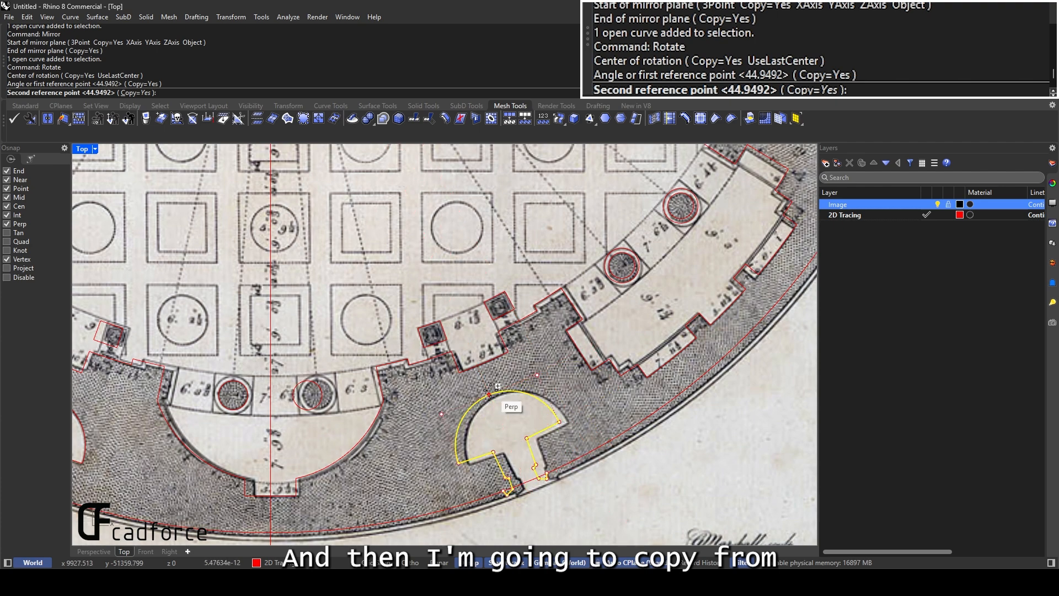
pyautogui.moveTo(602, 328); pyautogui.dragTo(505, 386, button='right')
pyautogui.scroll(-2, 518, 369)
pyautogui.moveTo(606, 237); pyautogui.dragTo(538, 275, button='right')
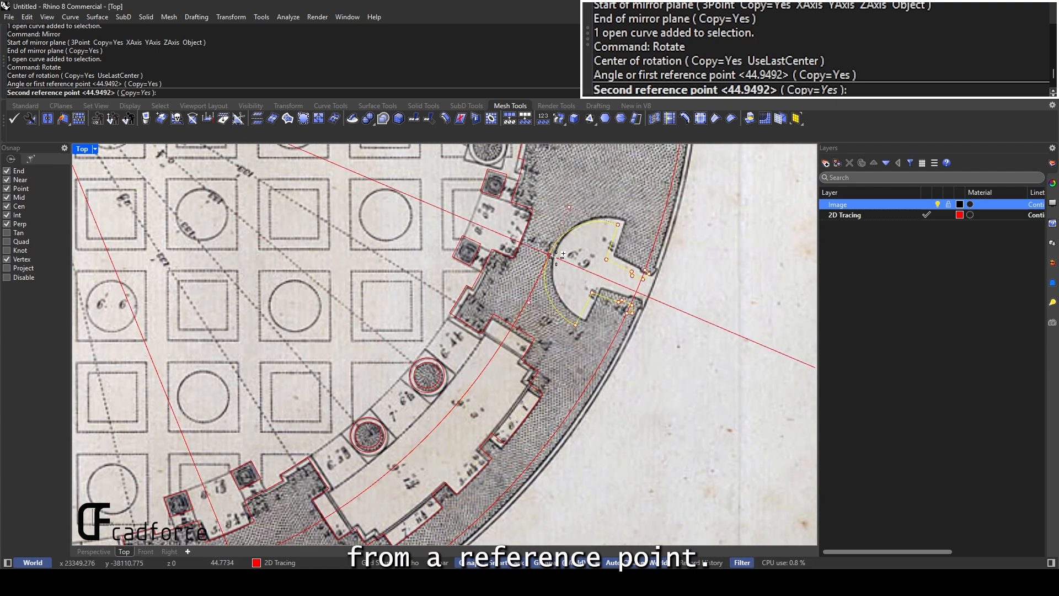
pyautogui.scroll(6, 551, 262)
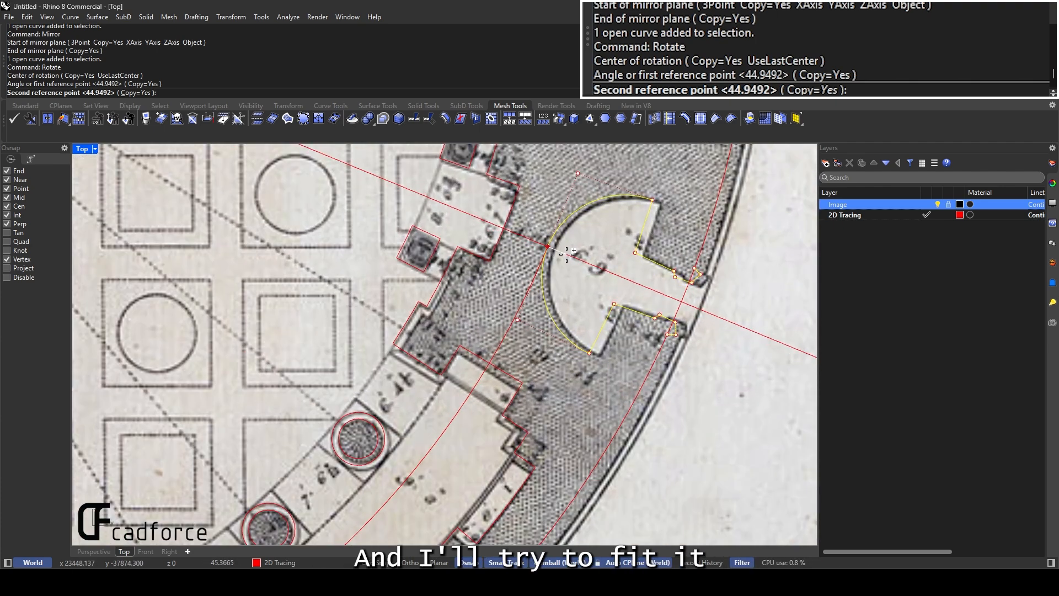
pyautogui.click(568, 253)
pyautogui.scroll(-3, 574, 251)
pyautogui.press('Return')
pyautogui.scroll(-5, 607, 242)
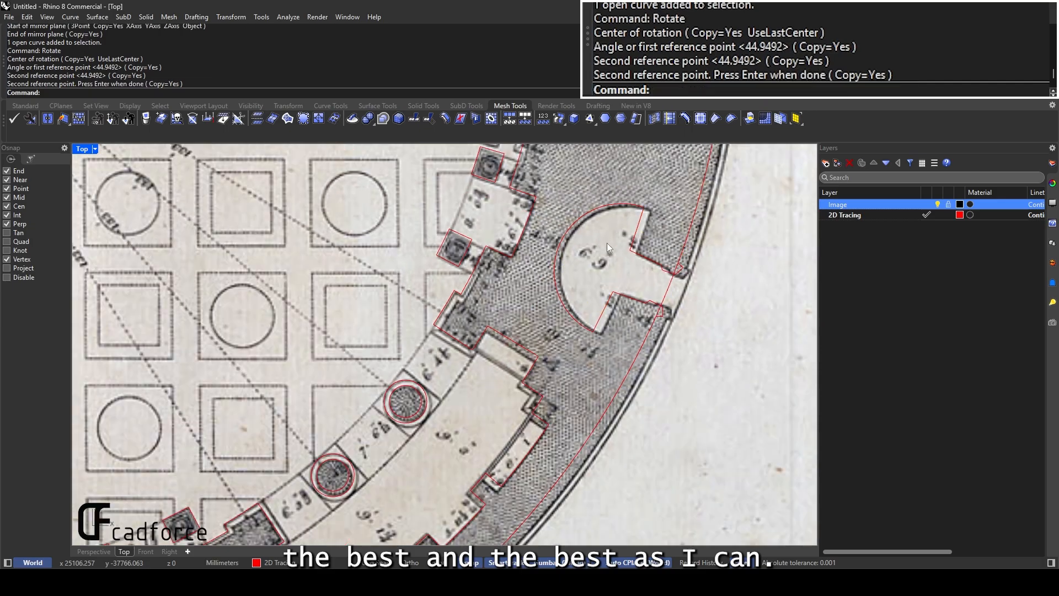
# Rotate a copy of the lower-left chamber outline about the rotunda's centre onto the chamber beside the lower portico's angled room
pyautogui.moveTo(187, 379); pyautogui.dragTo(385, 326, button='right')
pyautogui.scroll(2, 385, 327)
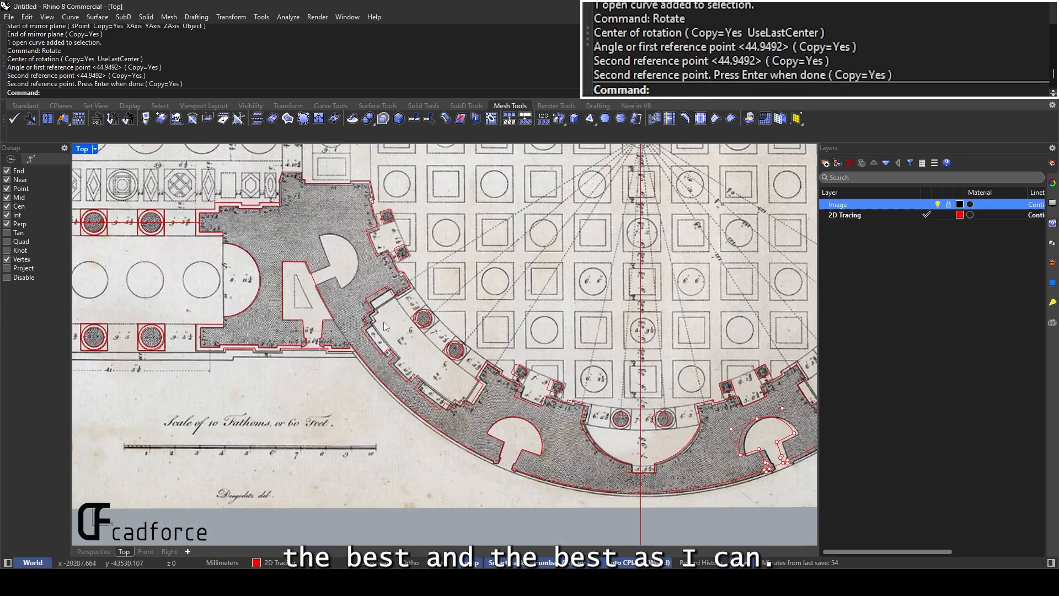
pyautogui.click(507, 425)
pyautogui.press('Return')
pyautogui.scroll(8, 573, 397)
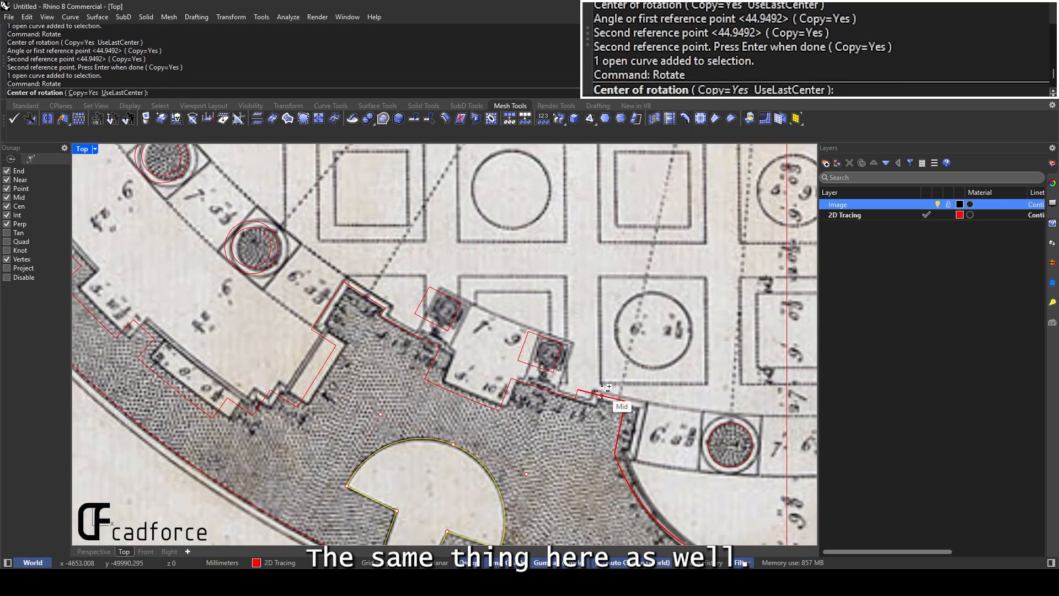
pyautogui.click(591, 386)
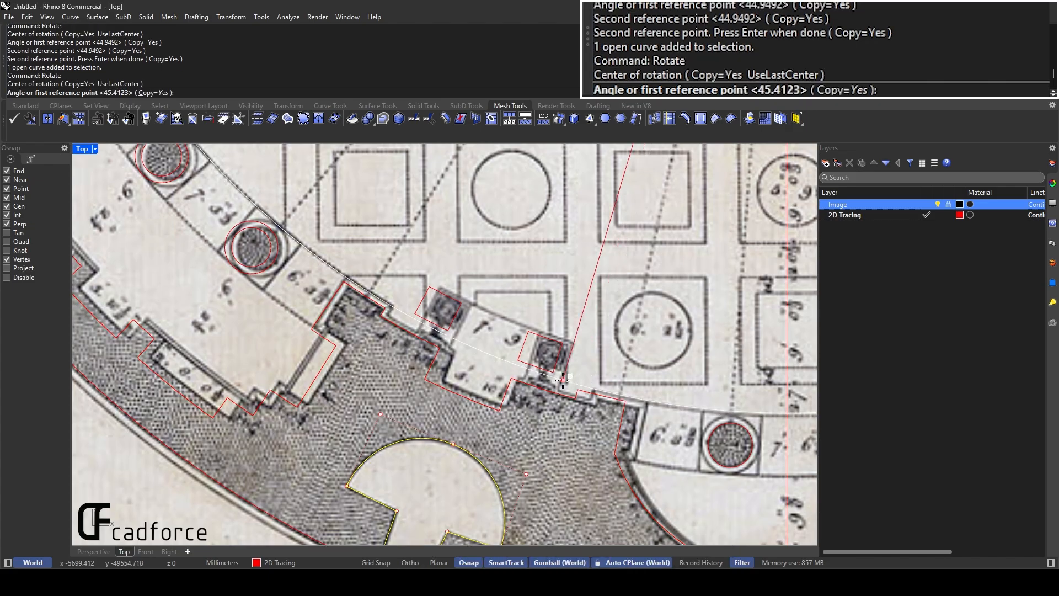
pyautogui.click(471, 455)
pyautogui.moveTo(360, 355); pyautogui.dragTo(541, 452, button='right')
pyautogui.scroll(-5, 542, 453)
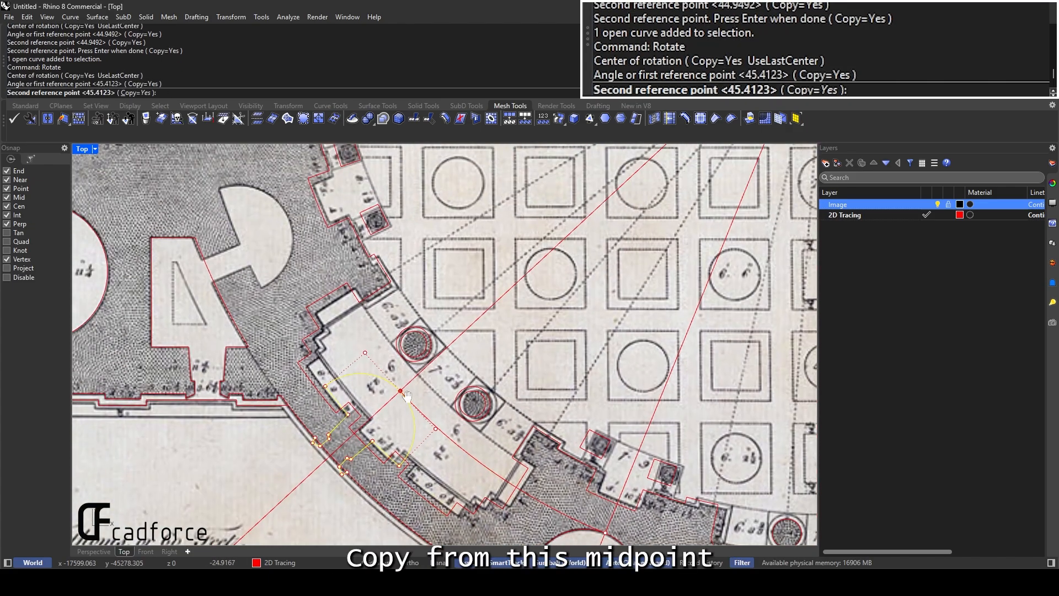
pyautogui.moveTo(265, 222); pyautogui.dragTo(280, 264, button='right')
pyautogui.scroll(8, 280, 265)
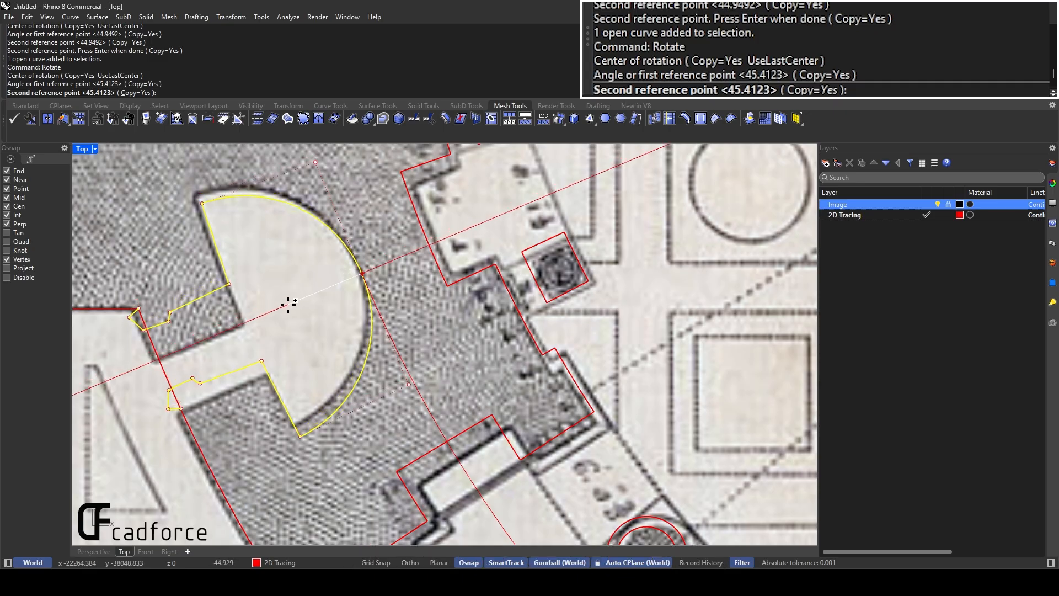
pyautogui.click(291, 294)
pyautogui.press('Escape')
# Explode the copied chamber curve beside the angled room and delete its jamb and passage segments
pyautogui.moveTo(291, 293); pyautogui.dragTo(490, 315, button='right')
pyautogui.scroll(-4, 490, 314)
pyautogui.scroll(2, 505, 348)
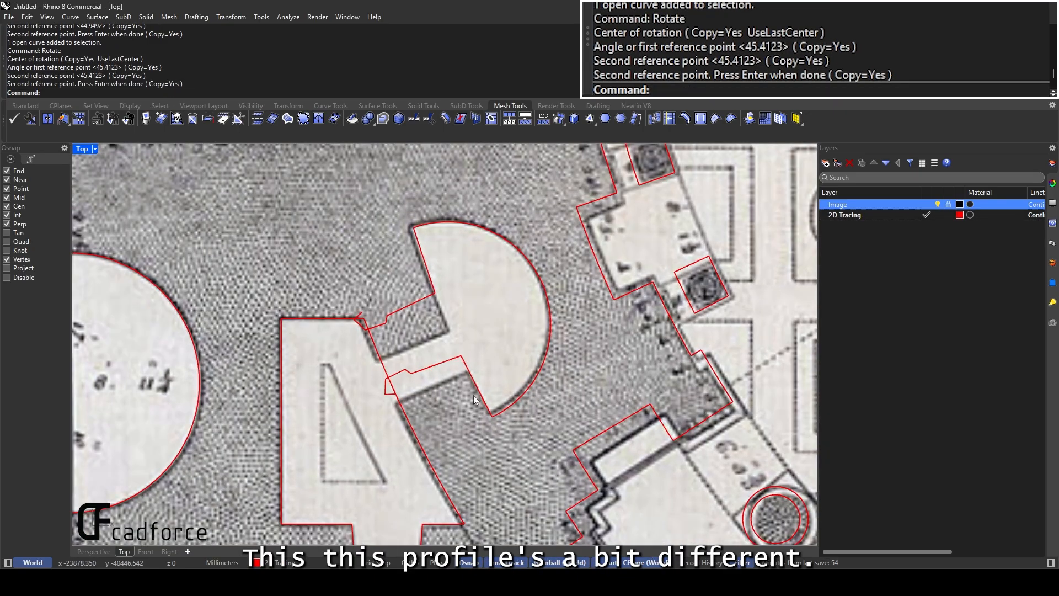
pyautogui.click(484, 407)
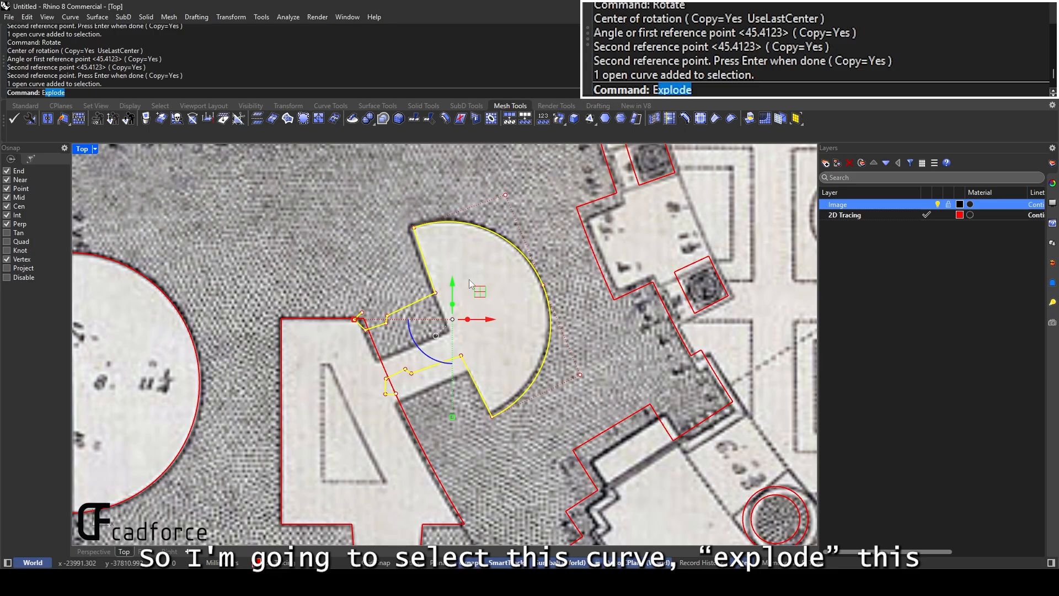
pyautogui.press('Return')
pyautogui.moveTo(333, 409); pyautogui.dragTo(465, 279)
pyautogui.press('Delete')
# Turn off the Cen snap and draw two passage wall lines from the angled room's slanted wall to the chamber's flat side
pyautogui.scroll(3, 389, 335)
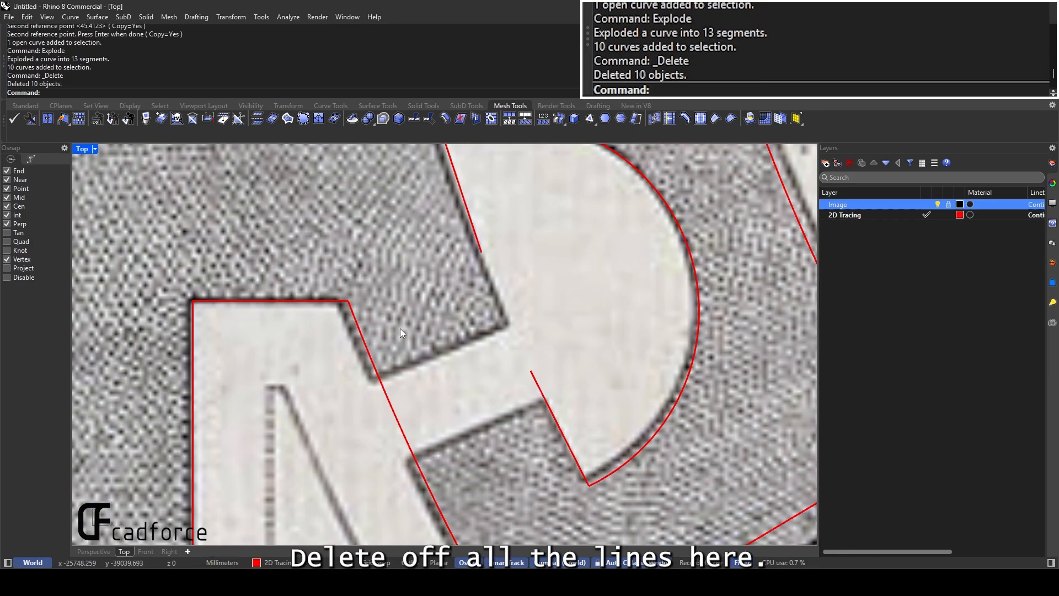
pyautogui.write('line')
pyautogui.press('Return')
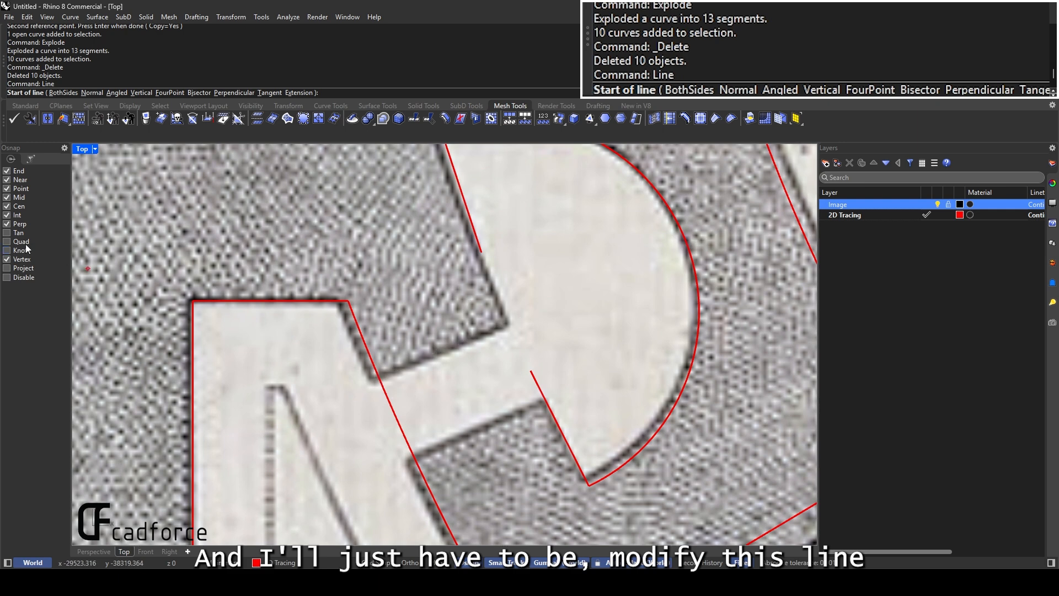
pyautogui.click(377, 376)
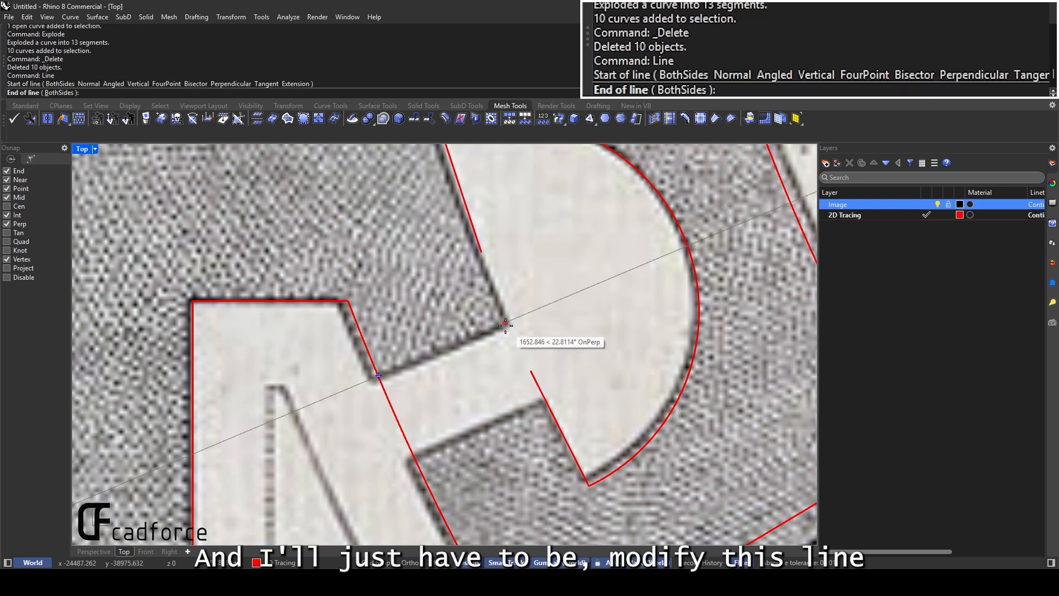
pyautogui.click(507, 323)
pyautogui.moveTo(515, 371); pyautogui.dragTo(460, 322, button='right')
pyautogui.press('Return')
pyautogui.click(363, 413)
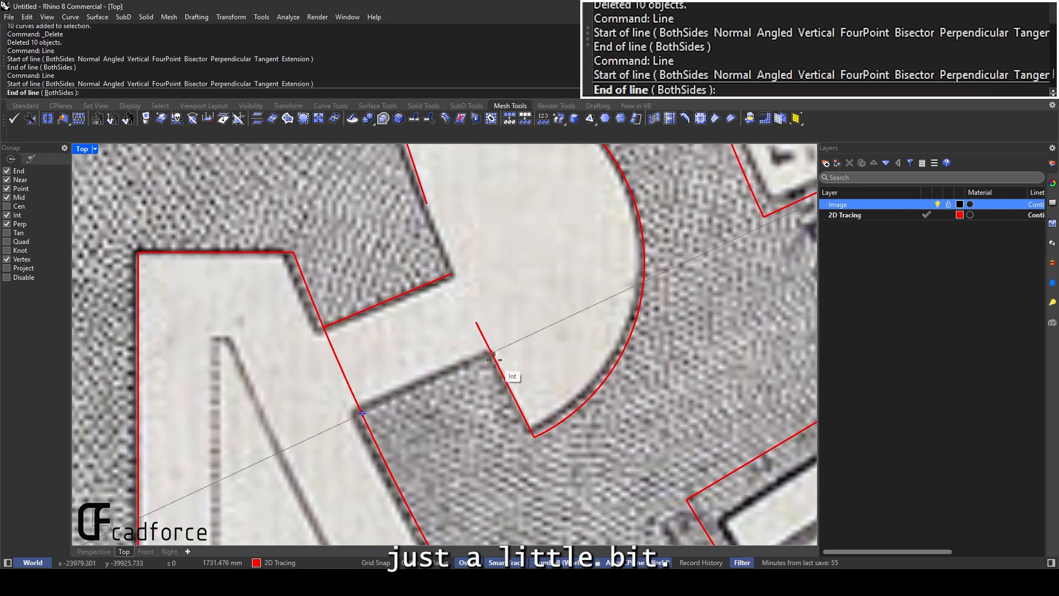
pyautogui.click(494, 359)
# Extend the chamber's upper straight edge to meet the upper passage line
pyautogui.write('Extend')
pyautogui.press('Return')
pyautogui.click(386, 302)
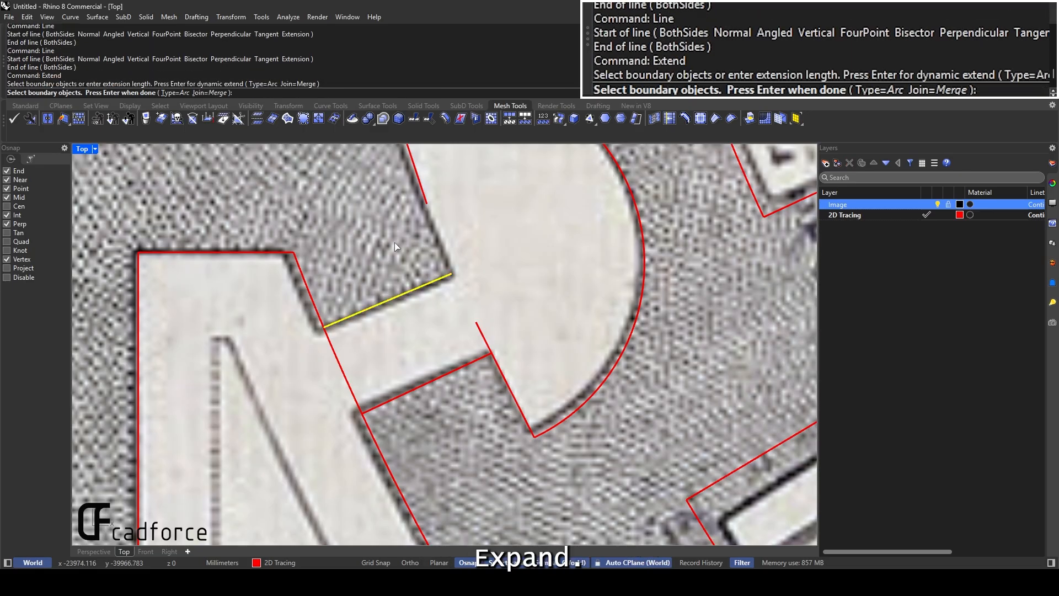
pyautogui.press('Return')
pyautogui.click(422, 187)
pyautogui.press('Return')
# Trim the overshooting line ends at the two corners where the passage lines meet the chamber
pyautogui.write('Trim')
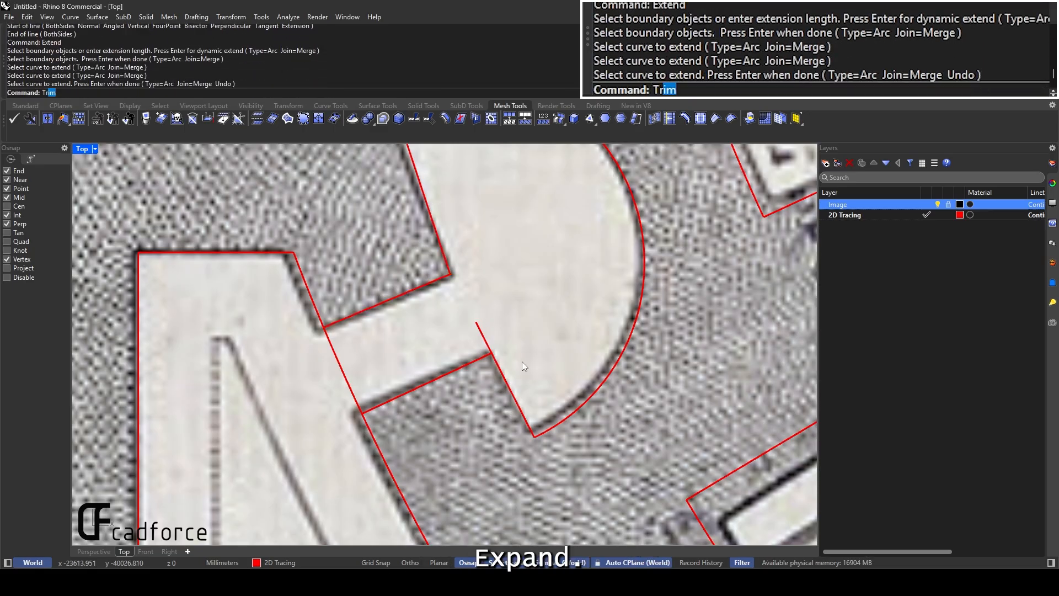
pyautogui.press('Return')
pyautogui.moveTo(549, 409); pyautogui.dragTo(343, 308)
pyautogui.press('Return')
pyautogui.click(484, 337)
pyautogui.scroll(5, 447, 270)
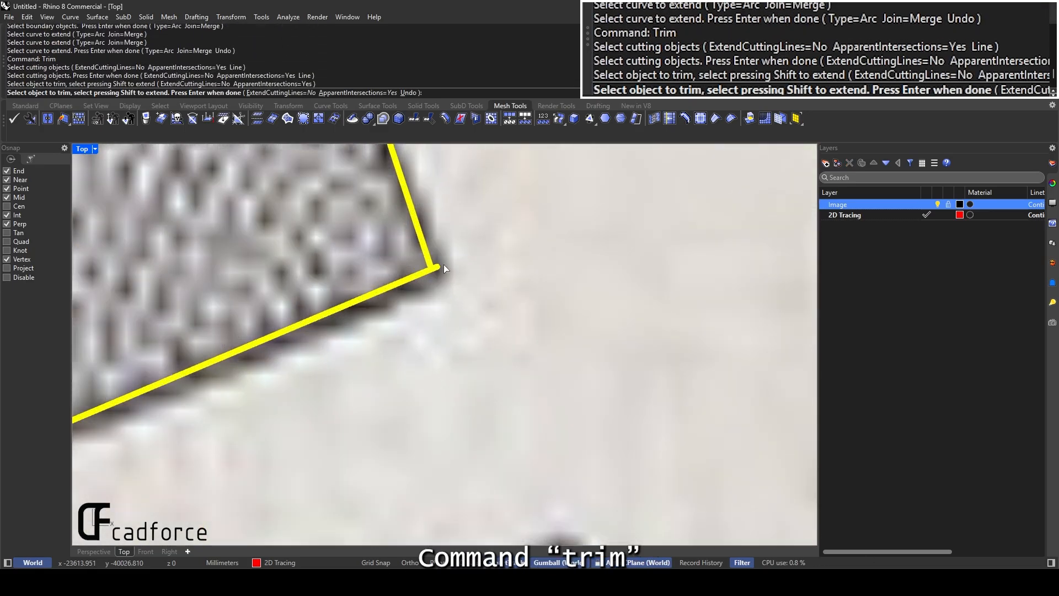
pyautogui.click(439, 268)
pyautogui.press('Return')
# Trim the angled room's slanted wall between the two passage lines to open the doorway
pyautogui.scroll(-8, 458, 276)
pyautogui.moveTo(507, 395); pyautogui.dragTo(353, 254)
pyautogui.write('Trim')
pyautogui.press('Return')
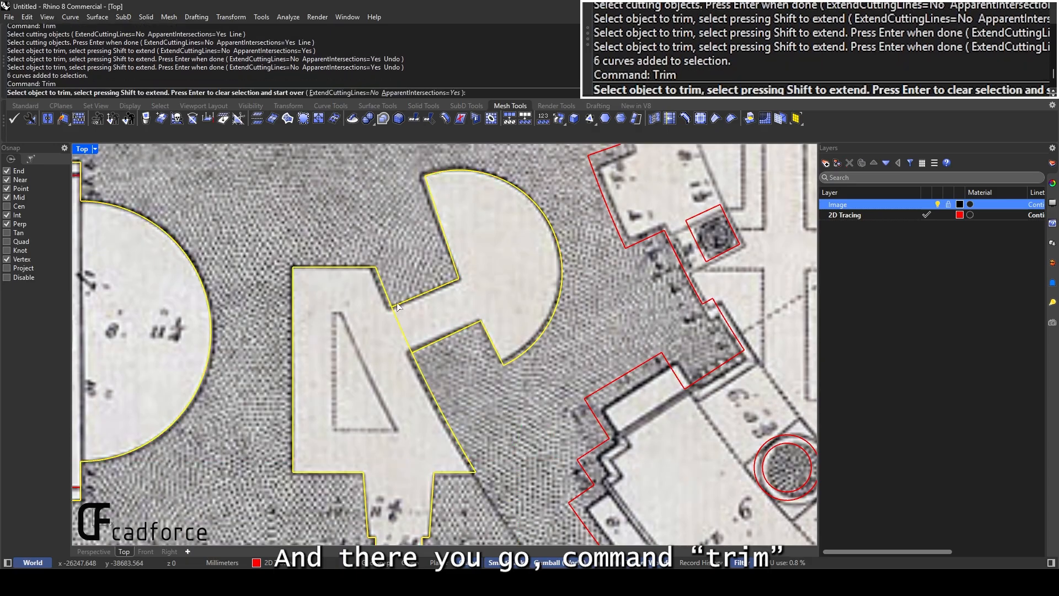
pyautogui.click(402, 331)
pyautogui.press('Return')
pyautogui.scroll(-8, 415, 331)
pyautogui.press('Escape')
# Hide the Image layer to review the traced curves alone and show the layer again
pyautogui.scroll(-10, 439, 343)
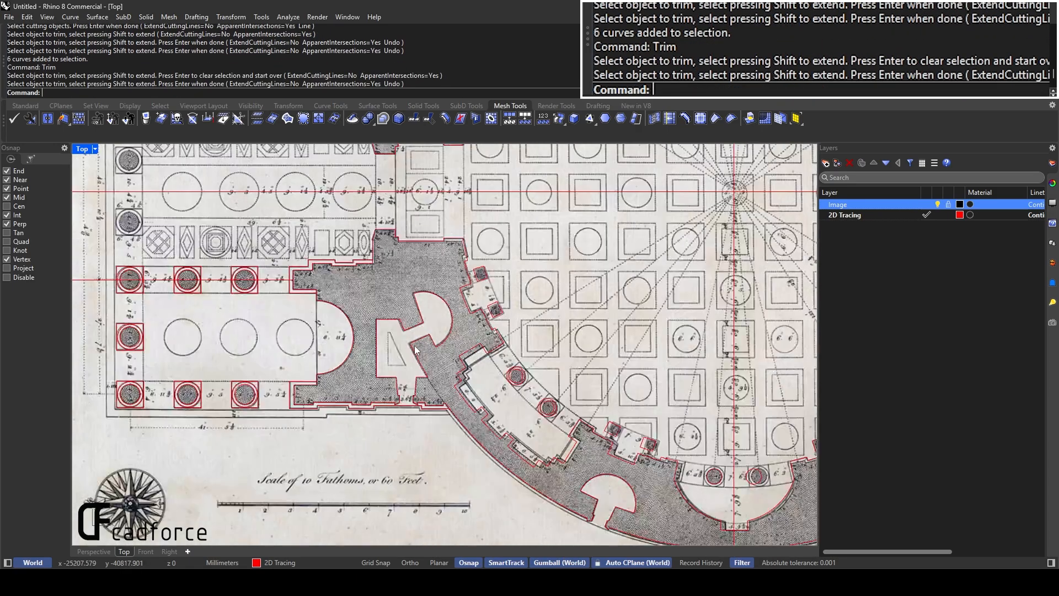
pyautogui.click(938, 205)
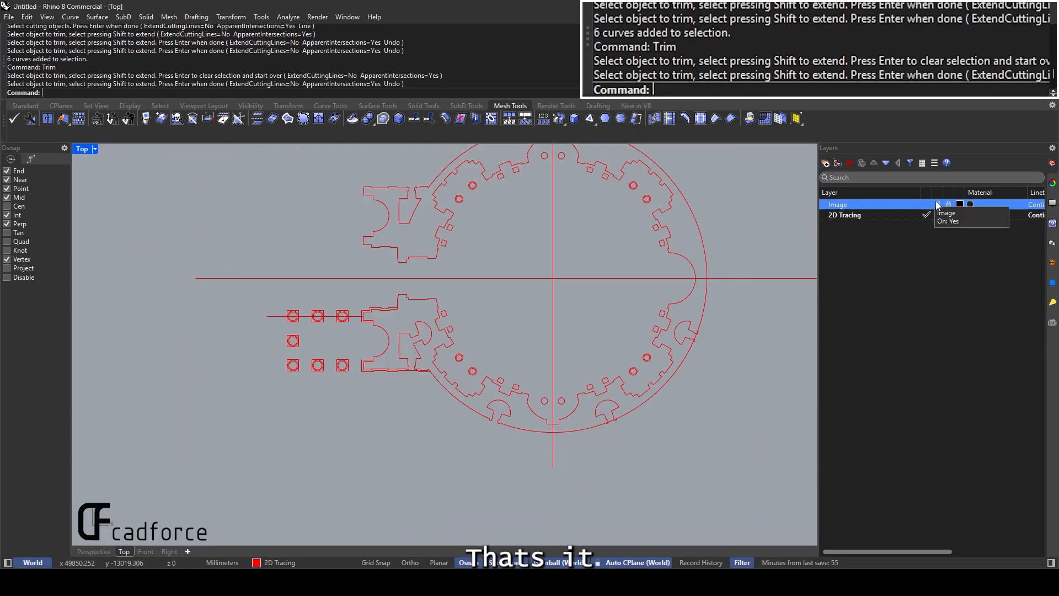
pyautogui.click(938, 205)
pyautogui.scroll(8, 351, 314)
pyautogui.moveTo(298, 351); pyautogui.dragTo(335, 359, button='right')
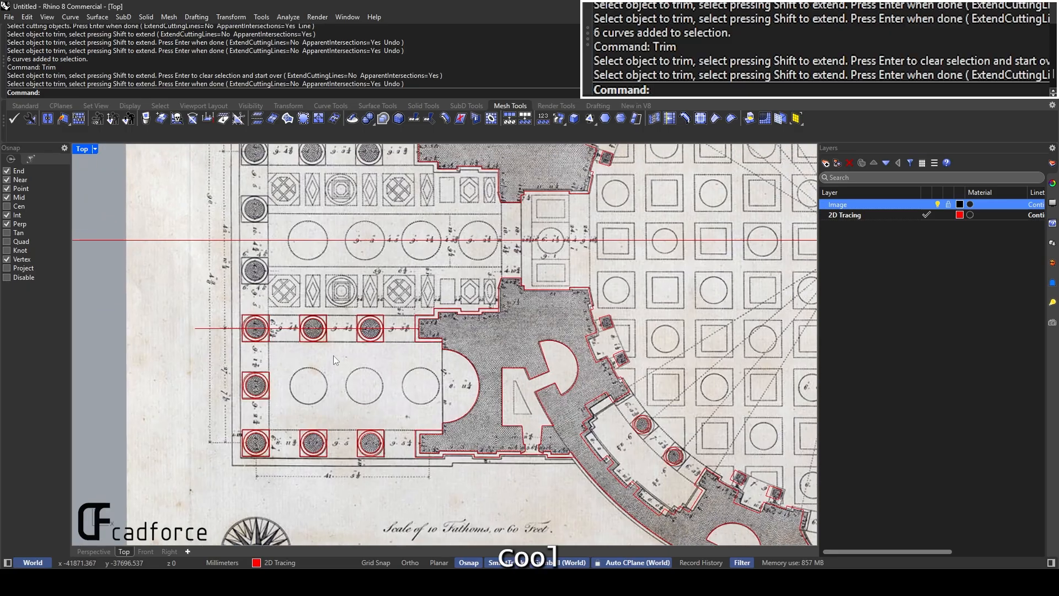
pyautogui.scroll(-6, 328, 359)
pyautogui.moveTo(255, 447); pyautogui.dragTo(336, 356)
pyautogui.scroll(5, 322, 341)
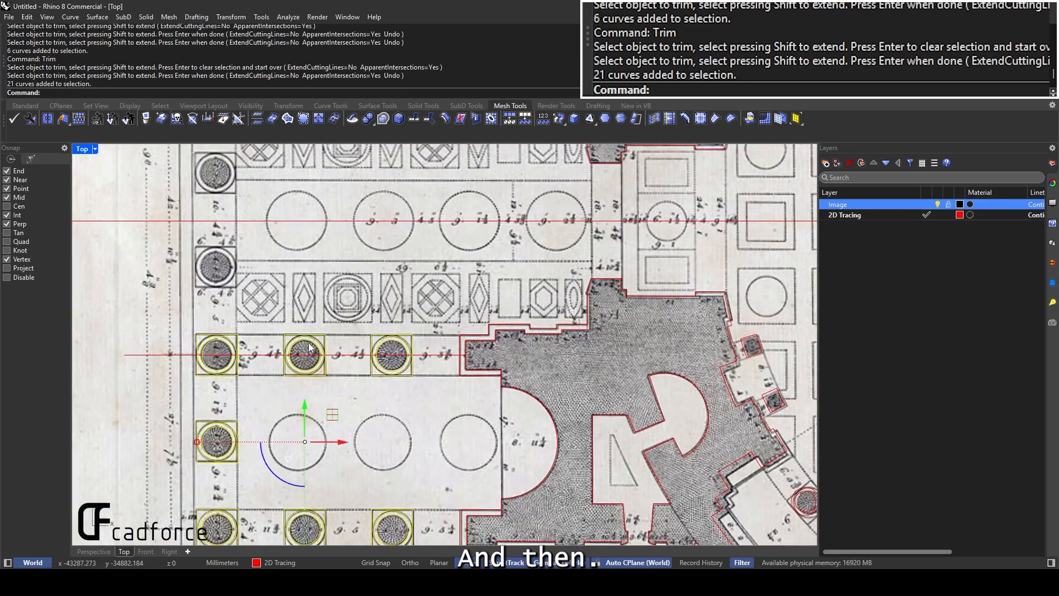
pyautogui.press('Escape')
# Mirror a copy of the lower portico's seven columns across the plan's horizontal centre axis
pyautogui.scroll(-6, 262, 431)
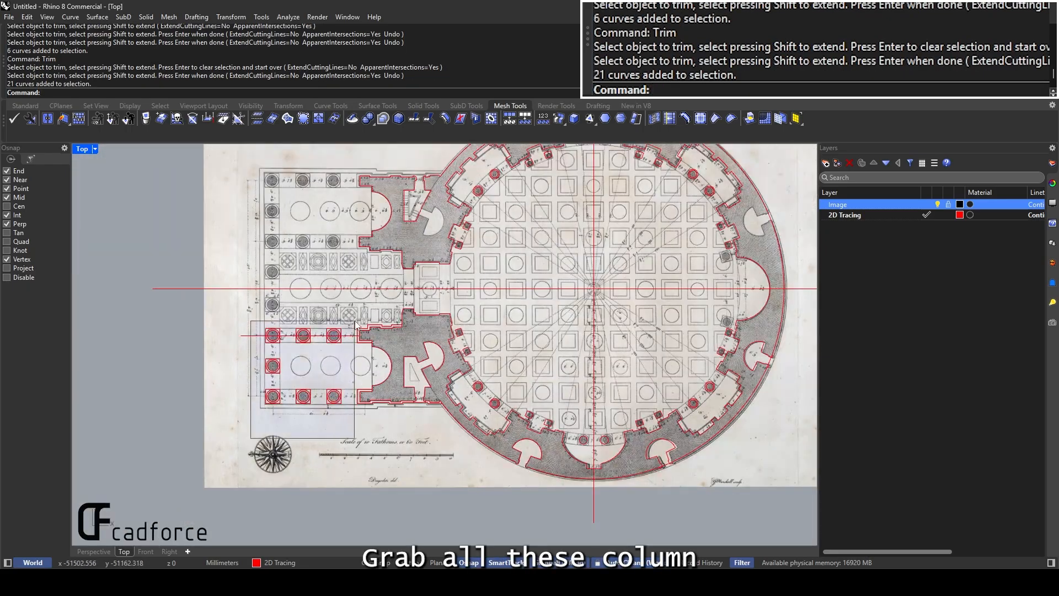
pyautogui.moveTo(356, 325); pyautogui.dragTo(356, 326)
pyautogui.write('mirror')
pyautogui.press('Return')
pyautogui.scroll(3, 272, 285)
pyautogui.click(251, 290)
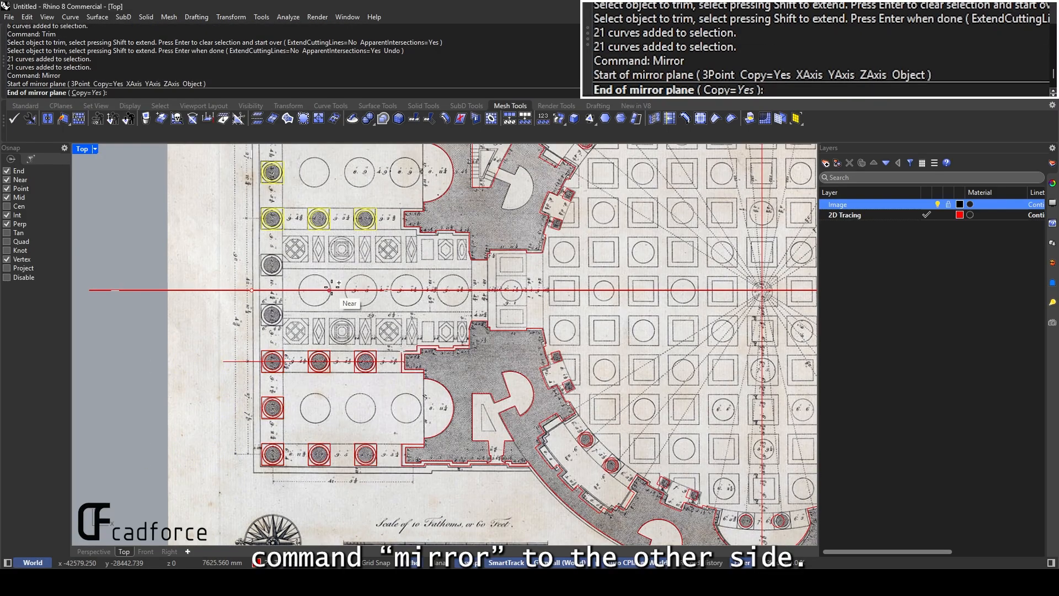
pyautogui.click(332, 287)
# Copy the left column of the lower portico's upper row one column spacing up, placing it from column centre to column centre
pyautogui.scroll(3, 281, 298)
pyautogui.moveTo(300, 378); pyautogui.dragTo(299, 378)
pyautogui.moveTo(291, 411); pyautogui.dragTo(314, 354, button='right')
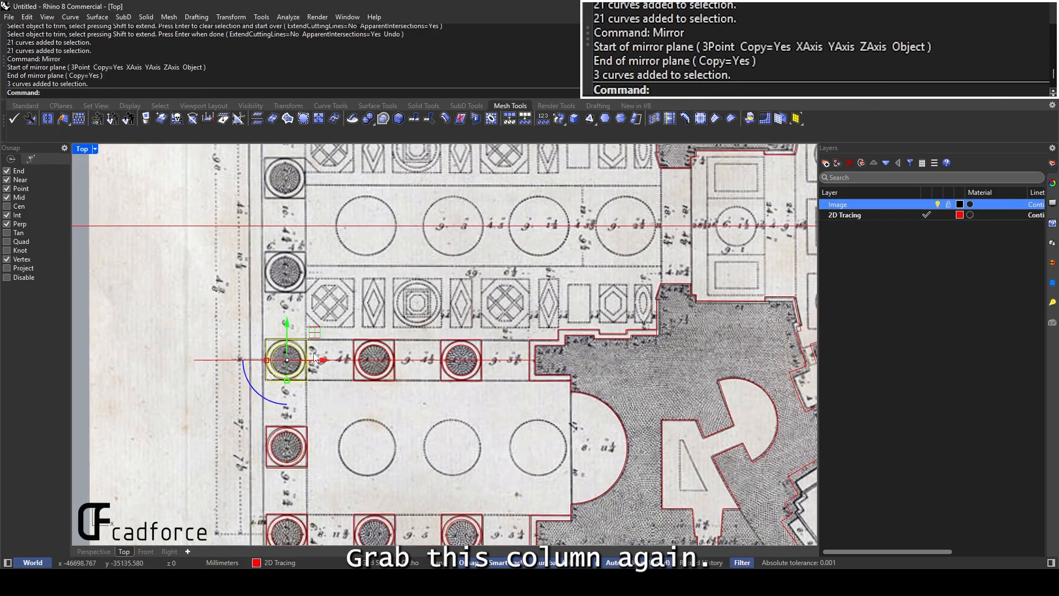
pyautogui.write('copy')
pyautogui.press('Return')
pyautogui.scroll(3, 292, 453)
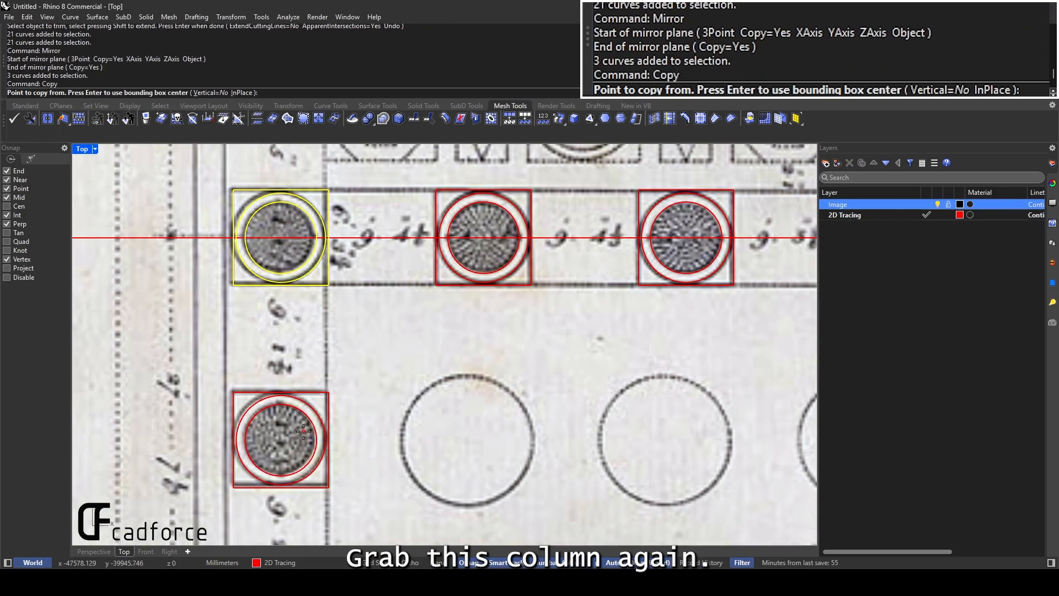
pyautogui.click(8, 206)
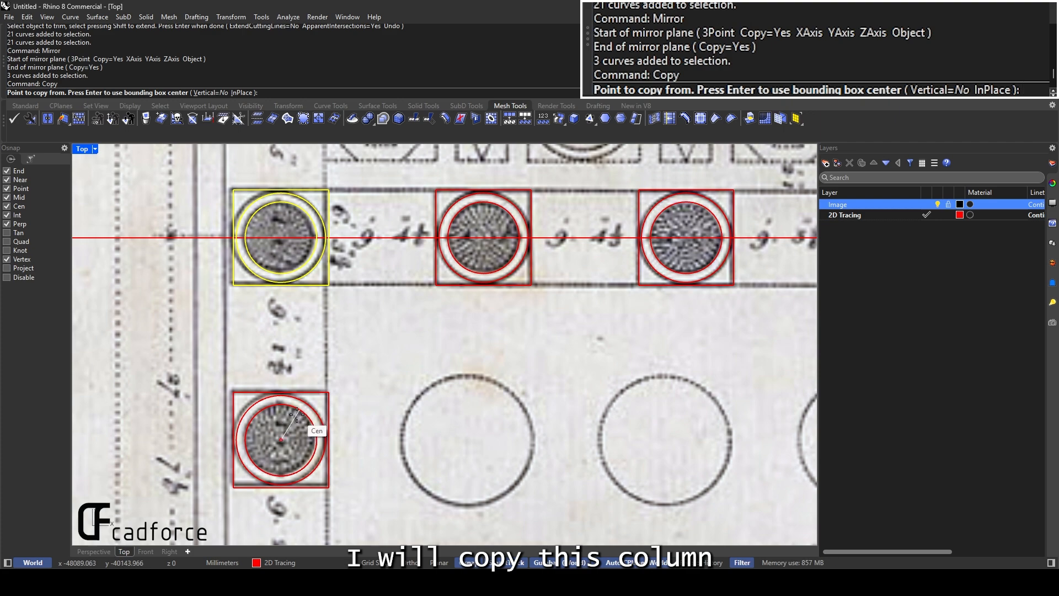
pyautogui.click(282, 440)
pyautogui.scroll(-3, 319, 407)
pyautogui.scroll(3, 327, 359)
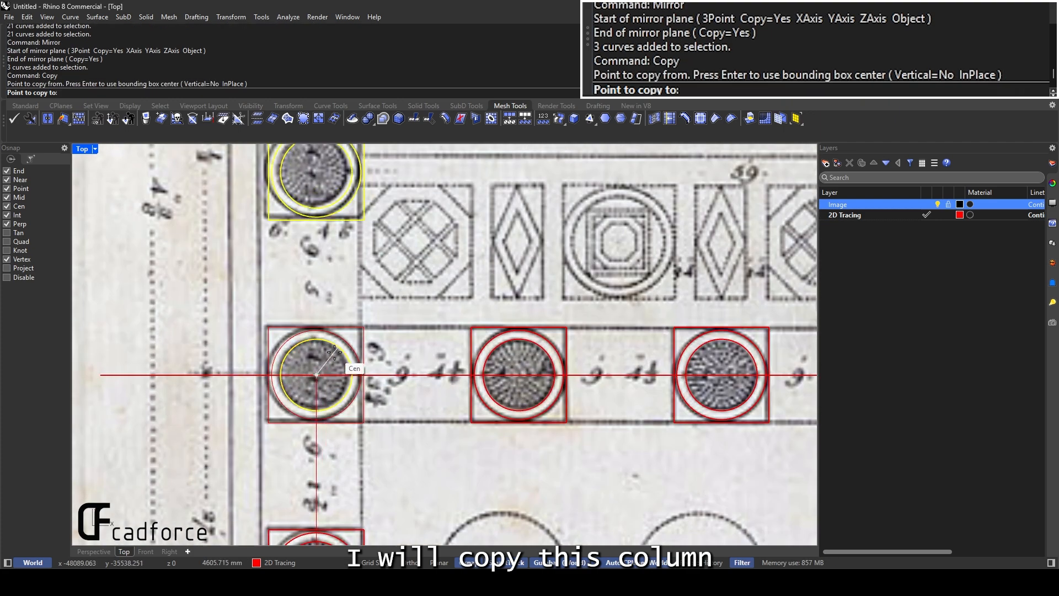
pyautogui.click(333, 351)
pyautogui.scroll(-3, 334, 352)
pyautogui.scroll(3, 375, 369)
pyautogui.press('Return')
# Mirror a copy of the newly placed front column across the plan's horizontal centre axis
pyautogui.moveTo(267, 444); pyautogui.dragTo(392, 342)
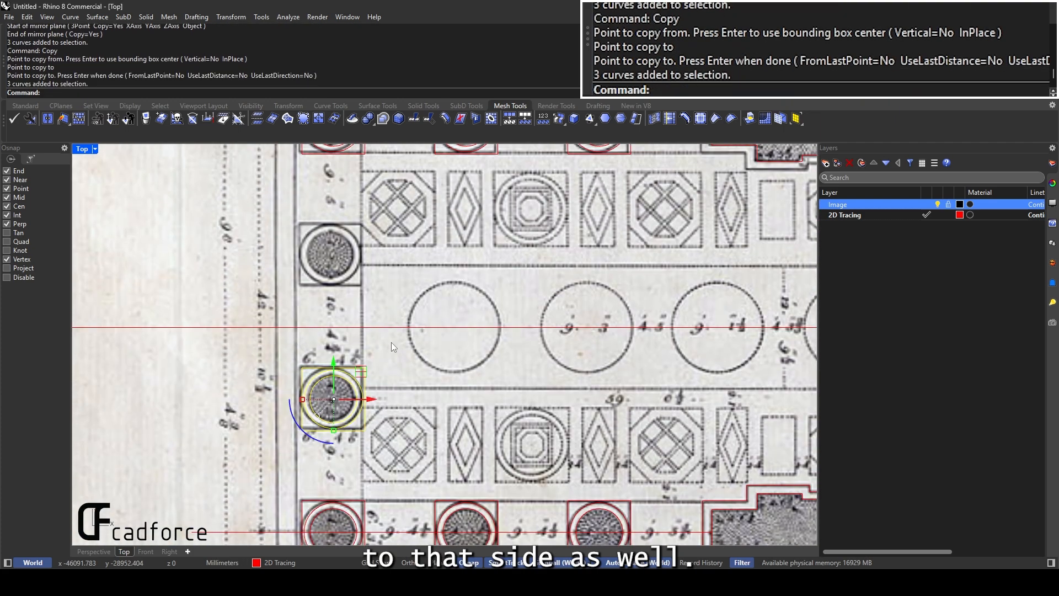
pyautogui.write('mi')
pyautogui.press('Return')
pyautogui.click(406, 328)
pyautogui.click(452, 328)
pyautogui.press('Escape')
pyautogui.scroll(12, 332, 227)
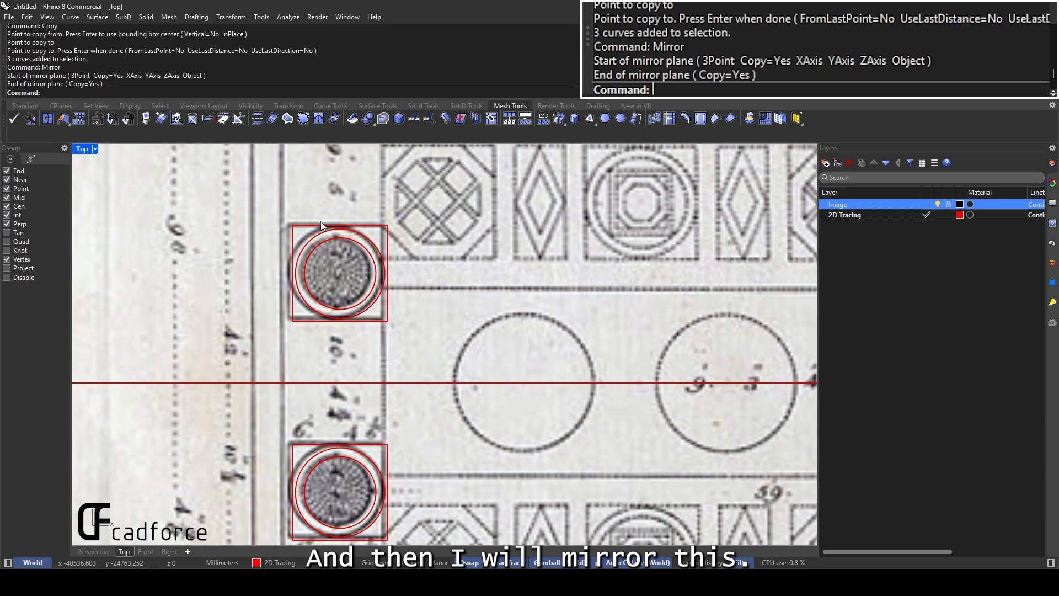
# Hide the Image layer and check the traced curves and the small semicircular chambers in the rotunda wall
pyautogui.scroll(-14, 344, 254)
pyautogui.moveTo(381, 222); pyautogui.dragTo(339, 302, button='right')
pyautogui.scroll(-6, 338, 302)
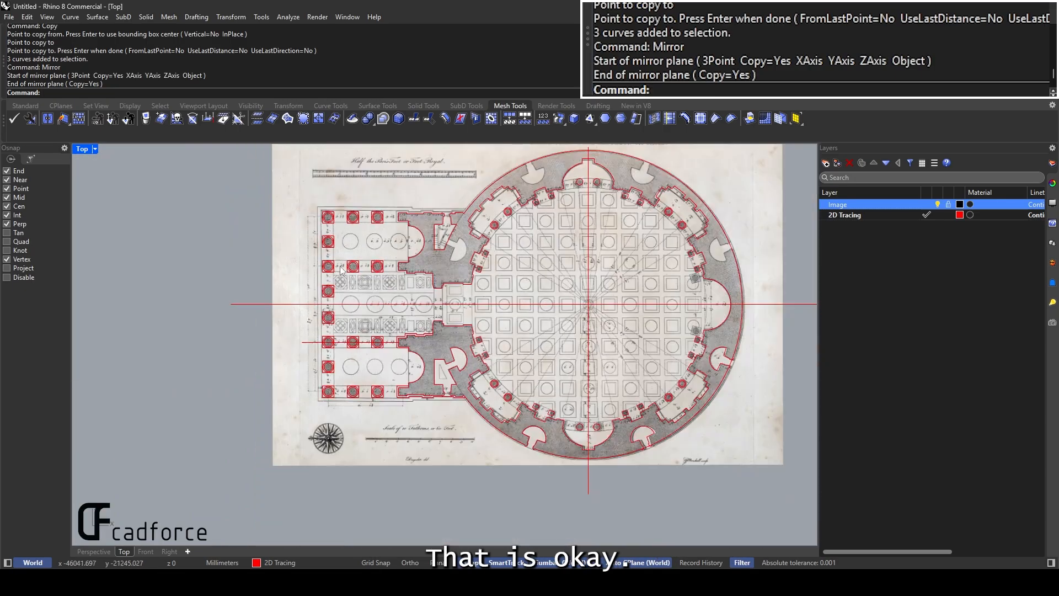
pyautogui.scroll(4, 424, 237)
pyautogui.scroll(-4, 521, 269)
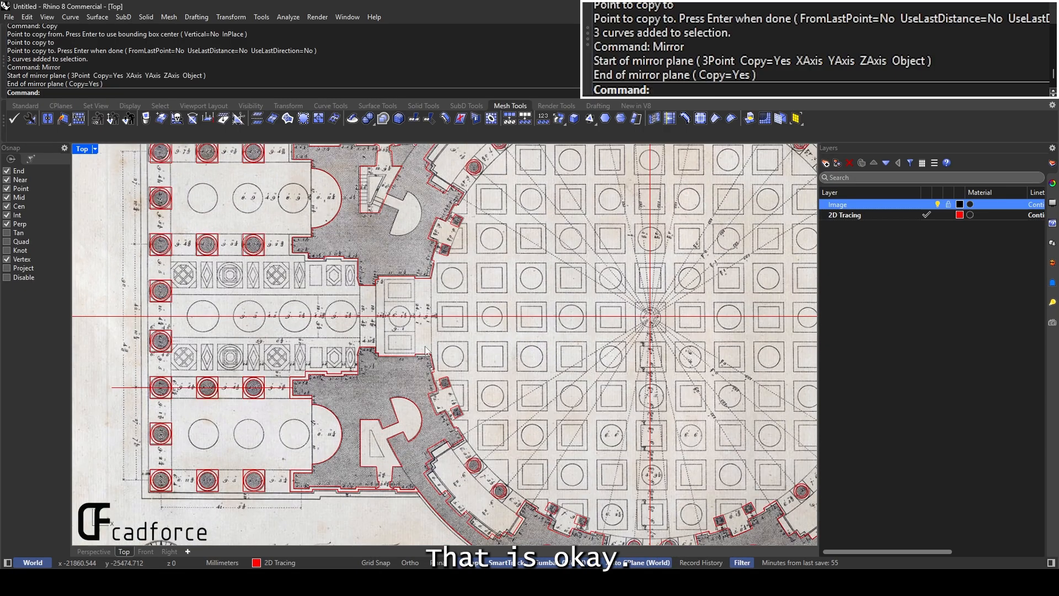
pyautogui.click(938, 205)
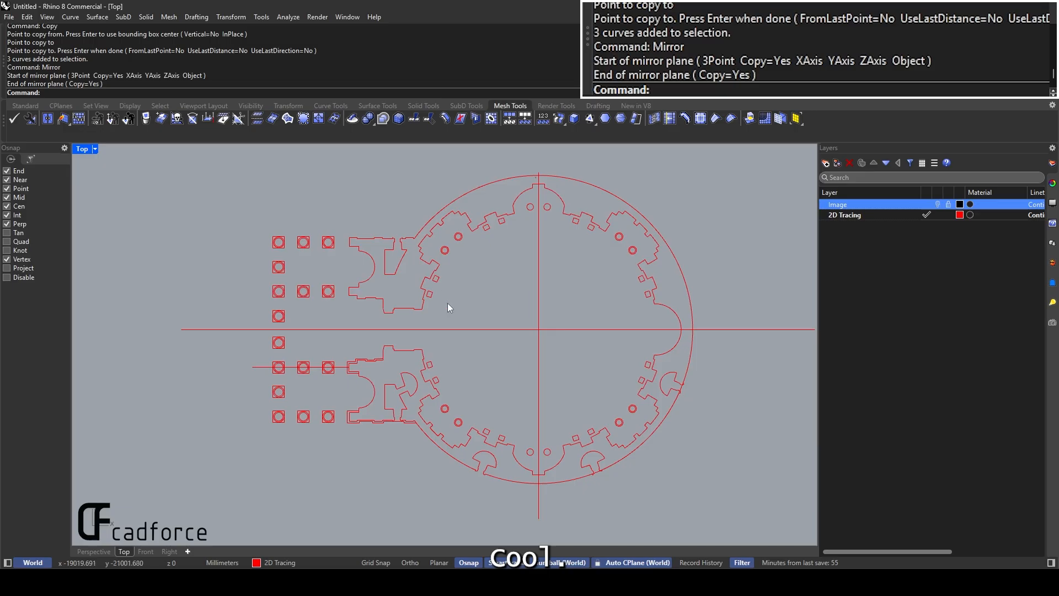
pyautogui.moveTo(385, 317); pyautogui.dragTo(338, 319, button='right')
pyautogui.scroll(4, 378, 379)
pyautogui.click(465, 486)
pyautogui.moveTo(553, 542); pyautogui.dragTo(483, 465, button='right')
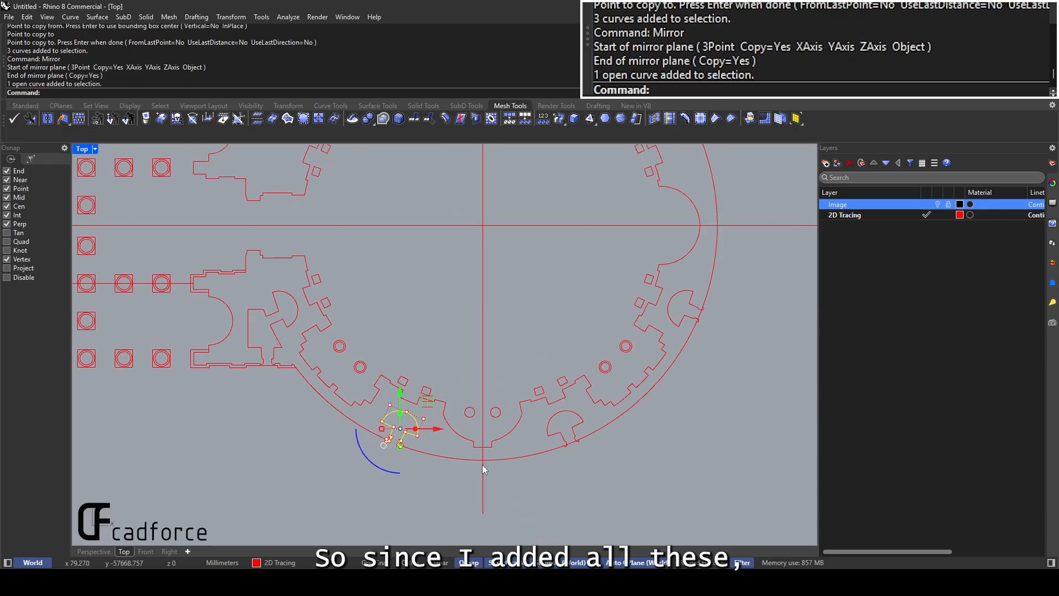
pyautogui.press('Escape')
pyautogui.scroll(4, 569, 419)
pyautogui.scroll(-10, 564, 416)
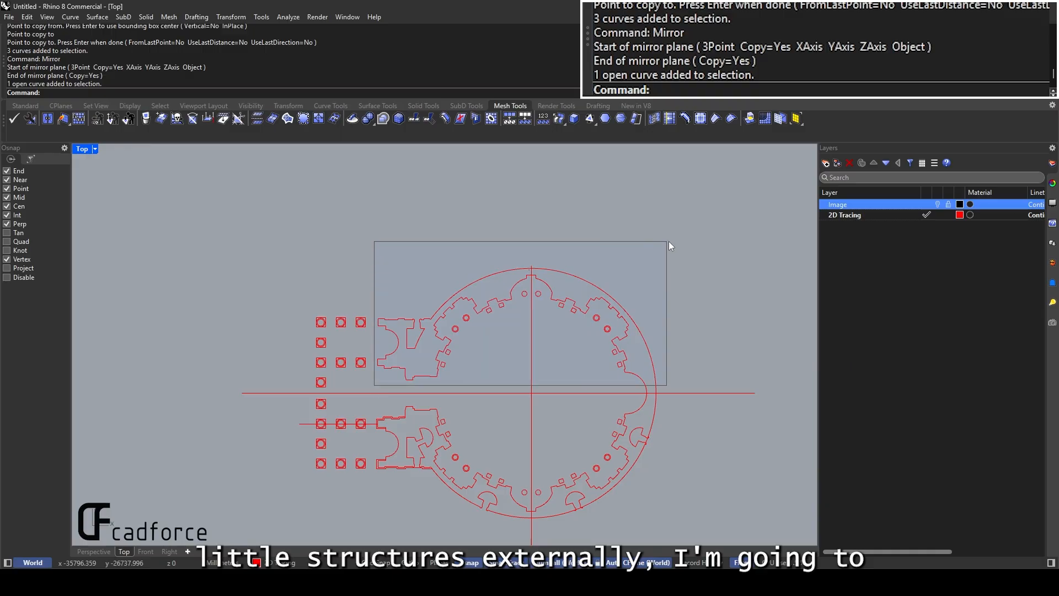
# Delete the rotunda and portico wall curves above the horizontal centre axis, leaving the portico columns in place
pyautogui.moveTo(668, 242); pyautogui.dragTo(668, 244)
pyautogui.press('Delete')
pyautogui.moveTo(633, 324); pyautogui.dragTo(581, 267)
pyautogui.press('Delete')
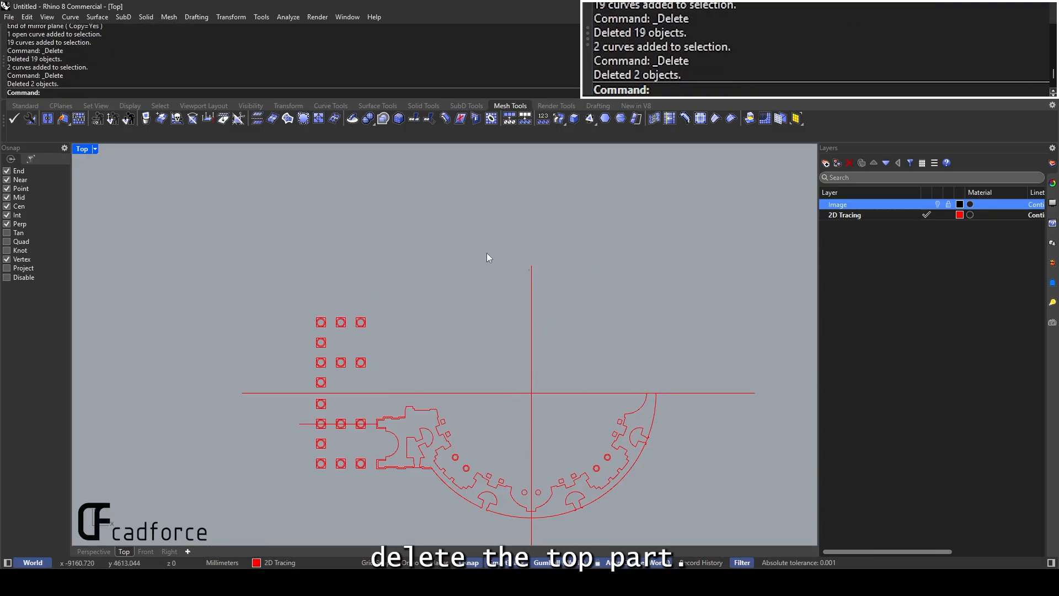
# Join the wall, chamber and outline curves of the plan's lower half, leaving out the vertical axis line
pyautogui.moveTo(486, 252); pyautogui.dragTo(463, 170, button='right')
pyautogui.moveTo(424, 317); pyautogui.dragTo(424, 318)
pyautogui.moveTo(380, 485); pyautogui.dragTo(666, 296)
pyautogui.keyDown('ctrl'); pyautogui.moveTo(502, 317); pyautogui.dragTo(512, 313); pyautogui.keyUp('ctrl')
pyautogui.write('join')
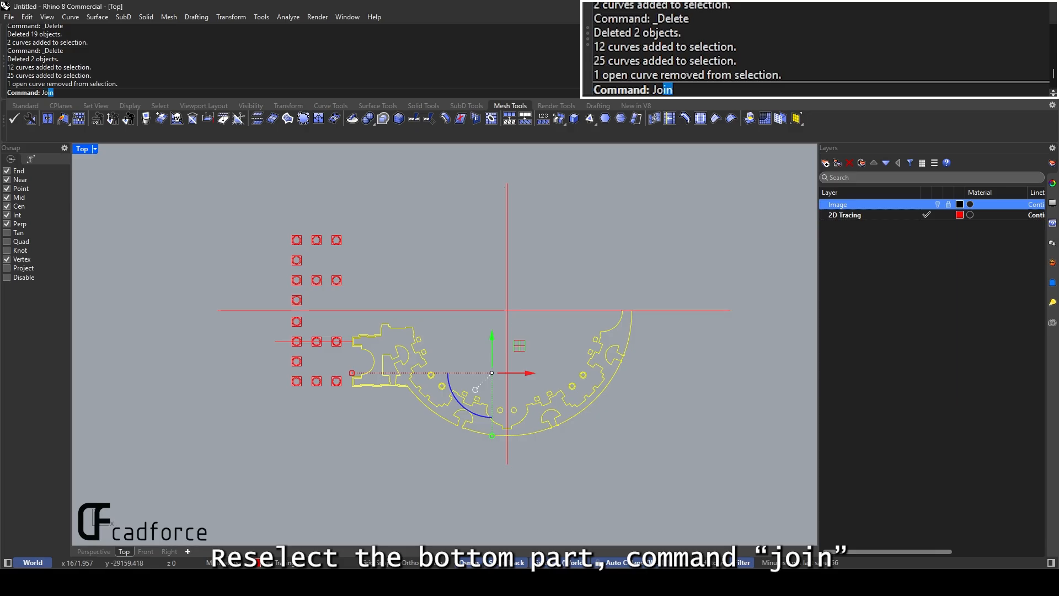
pyautogui.press('Return')
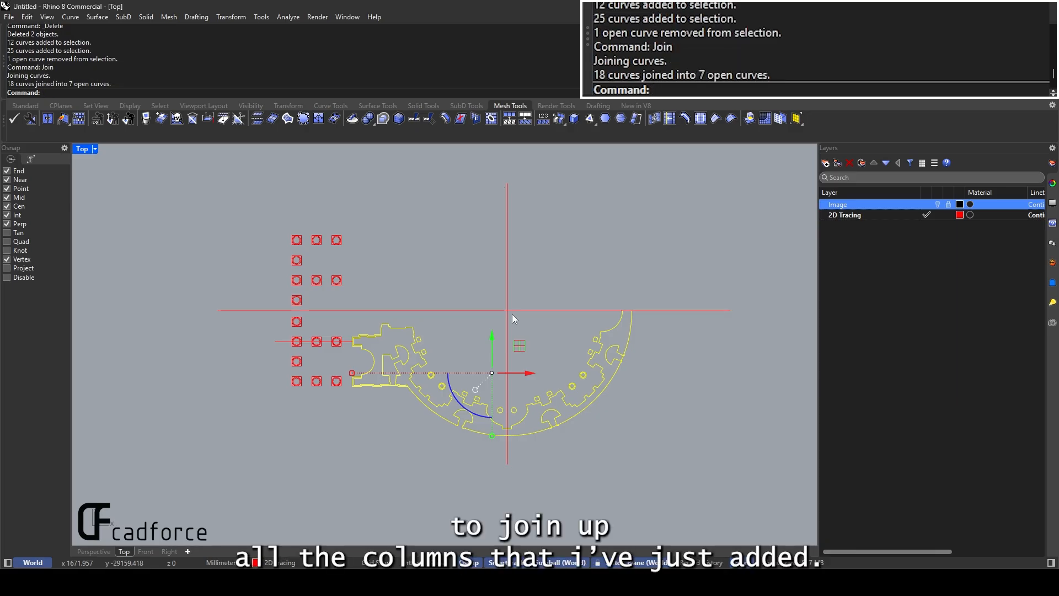
pyautogui.scroll(4, 458, 406)
pyautogui.scroll(-2, 457, 408)
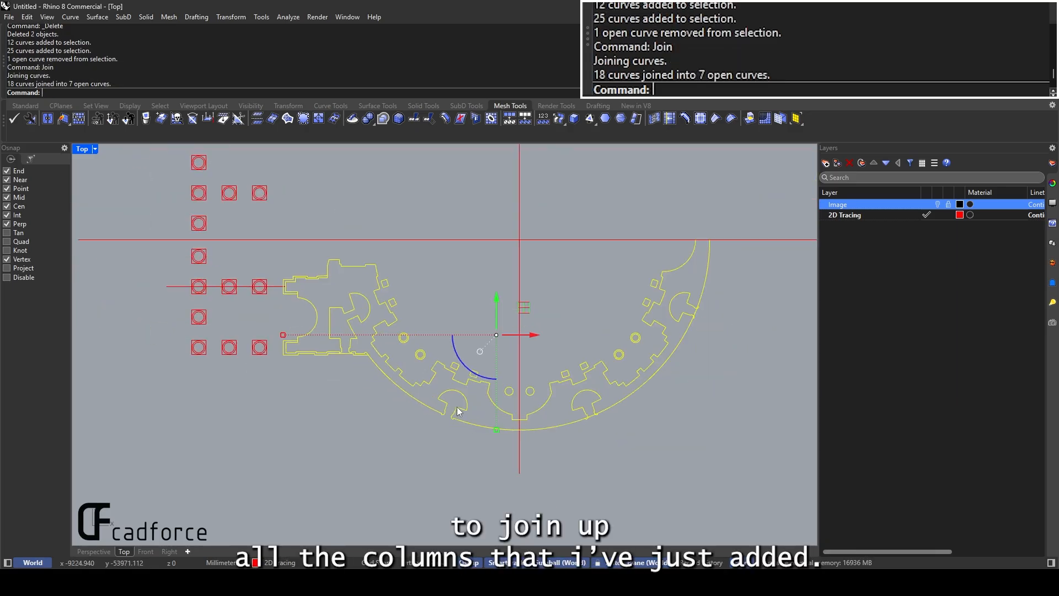
pyautogui.scroll(2, 455, 411)
pyautogui.scroll(1, 455, 411)
pyautogui.scroll(-5, 466, 419)
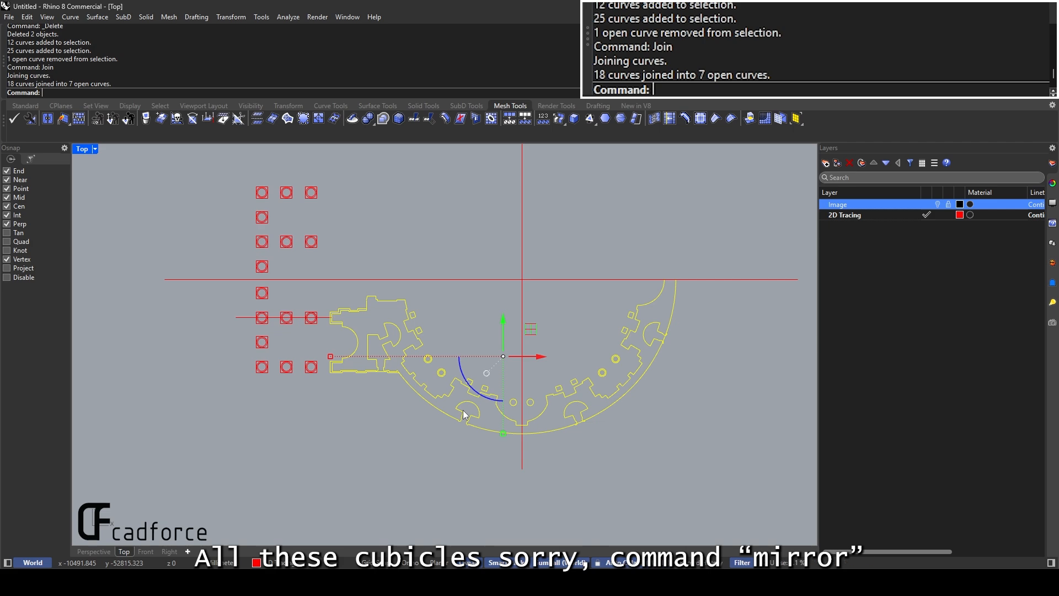
# Mirror a copy of the joined lower half of the plan across the horizontal centre axis
pyautogui.write('mirror')
pyautogui.press('Return')
pyautogui.click(546, 279)
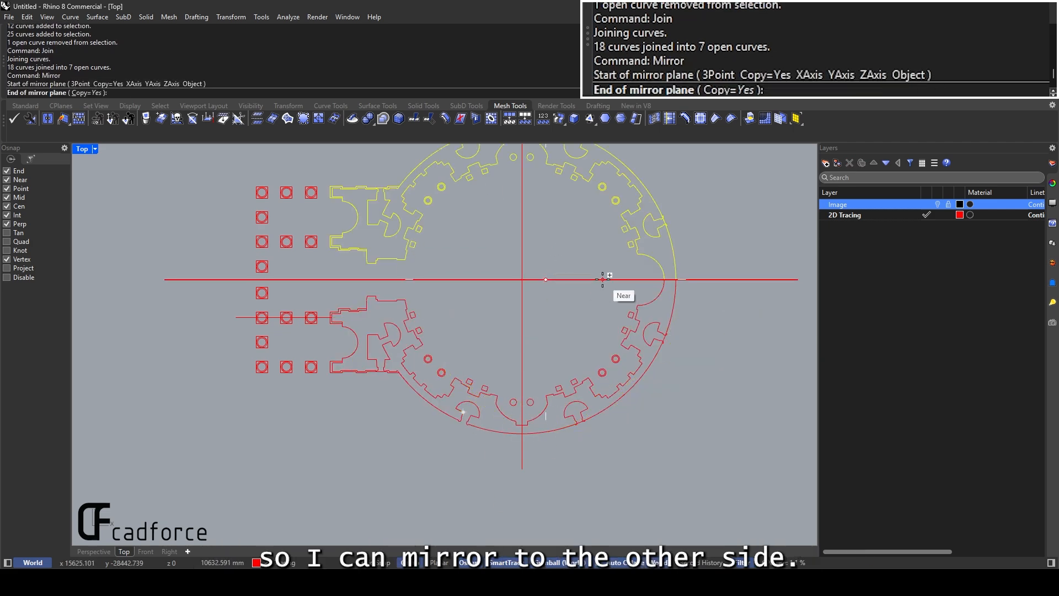
pyautogui.click(602, 279)
pyautogui.press('Escape')
pyautogui.scroll(-2, 477, 367)
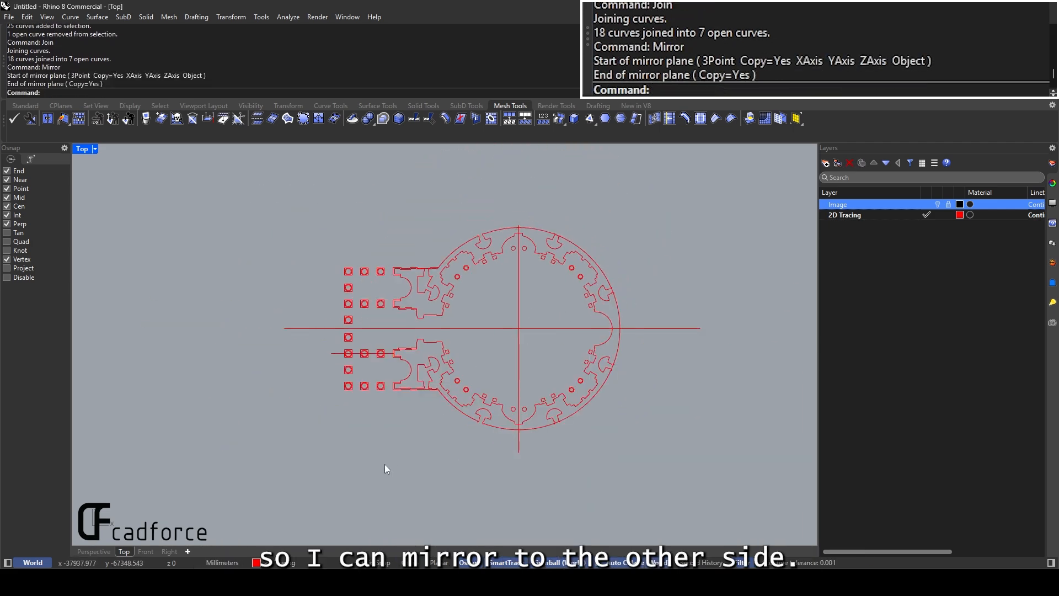
# Check the completed plan curves and show the Image layer again
pyautogui.moveTo(664, 207); pyautogui.dragTo(664, 207)
pyautogui.scroll(4, 526, 275)
pyautogui.press('Escape')
pyautogui.scroll(-8, 546, 320)
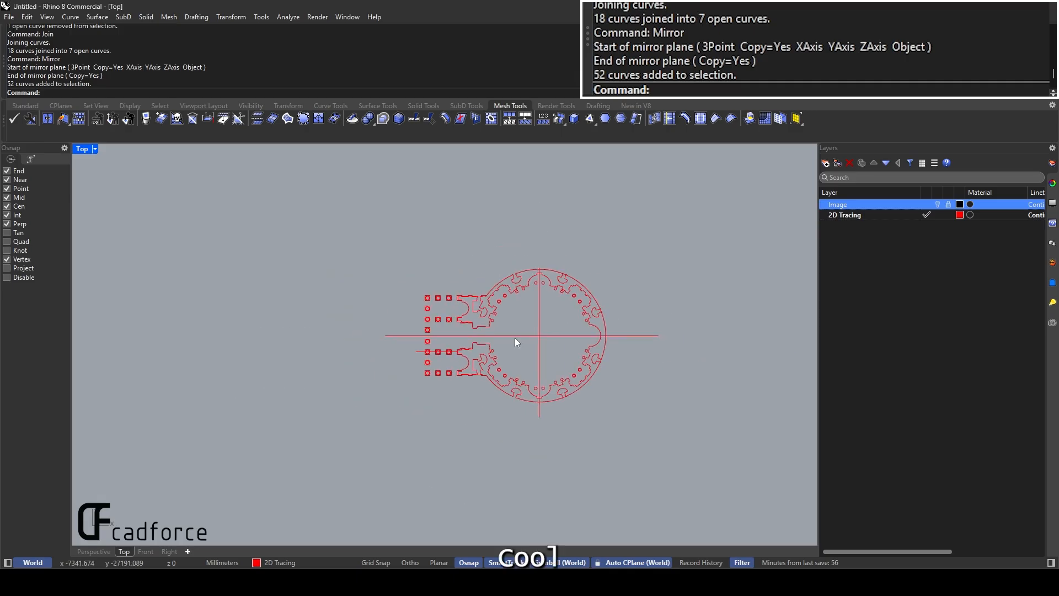
pyautogui.click(936, 205)
pyautogui.scroll(5, 520, 276)
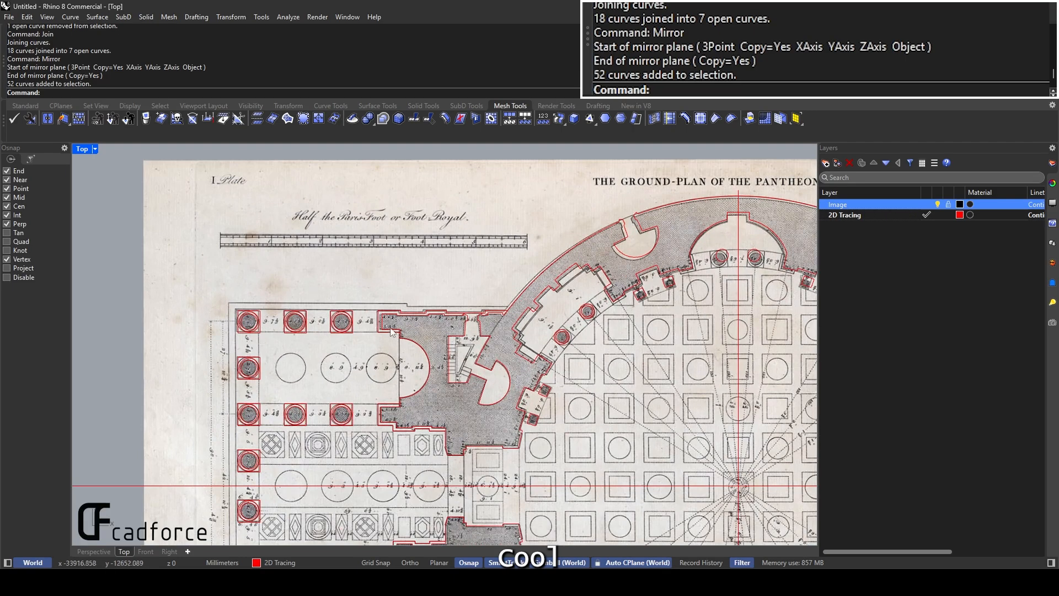
pyautogui.scroll(2, 435, 326)
pyautogui.moveTo(391, 318); pyautogui.dragTo(497, 237, button='right')
pyautogui.scroll(-2, 496, 238)
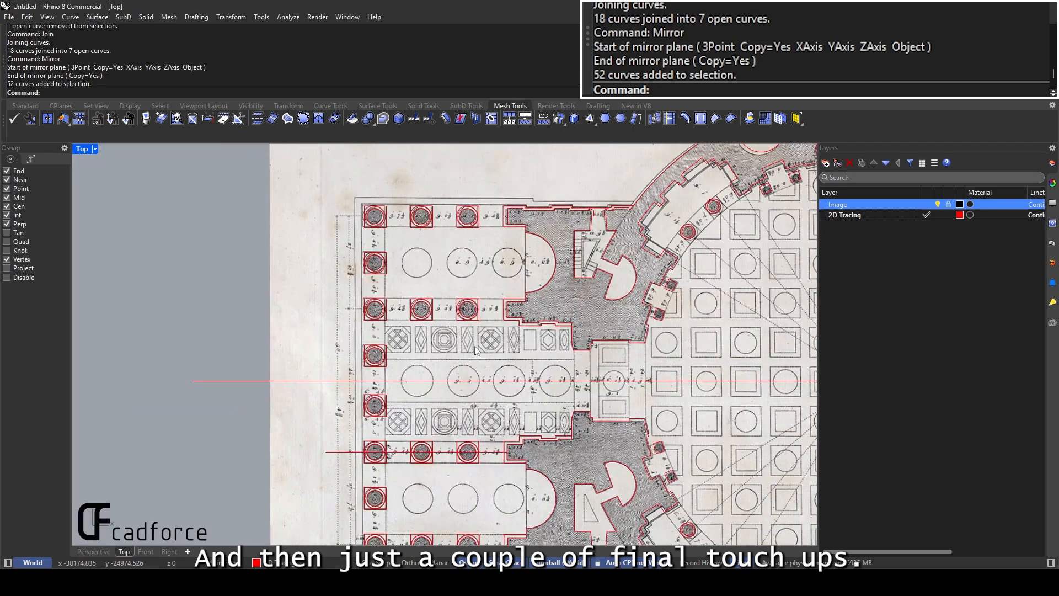
# Start a polyline at the rotunda's outer wall and trace the outer step edge along the portico's lower side through its small jog
pyautogui.write('Poline')
pyautogui.press('Escape')
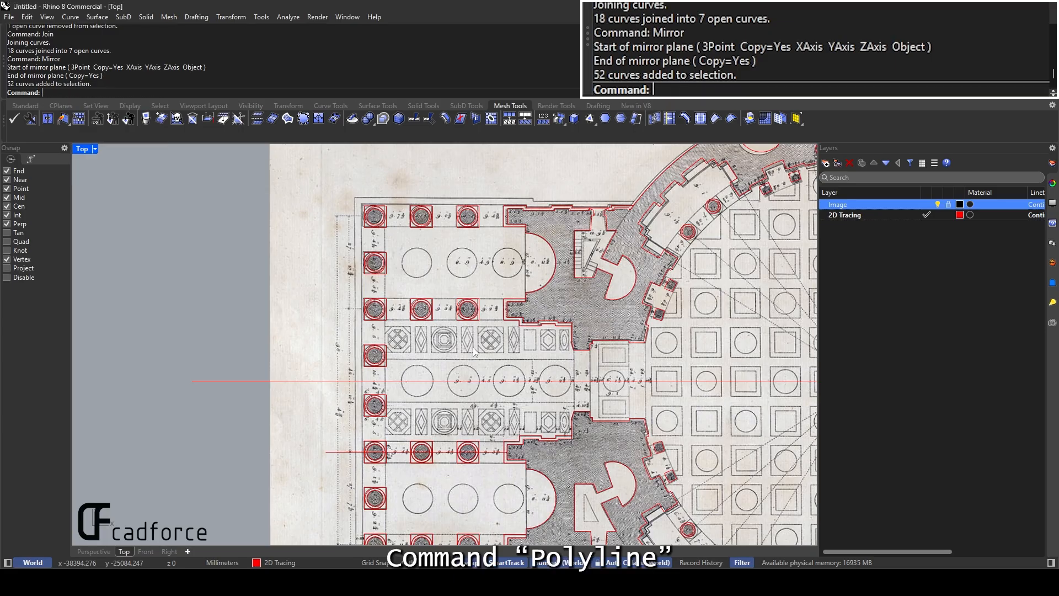
pyautogui.press('Return')
pyautogui.moveTo(473, 349); pyautogui.dragTo(502, 185, button='right')
pyautogui.scroll(15, 629, 394)
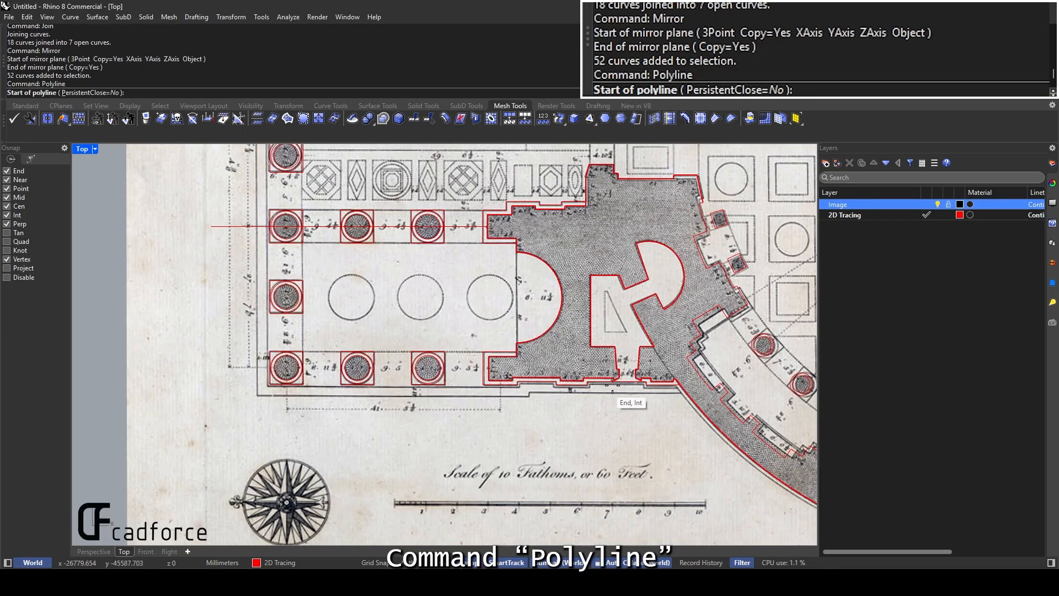
pyautogui.scroll(-3, 678, 389)
pyautogui.scroll(6, 598, 375)
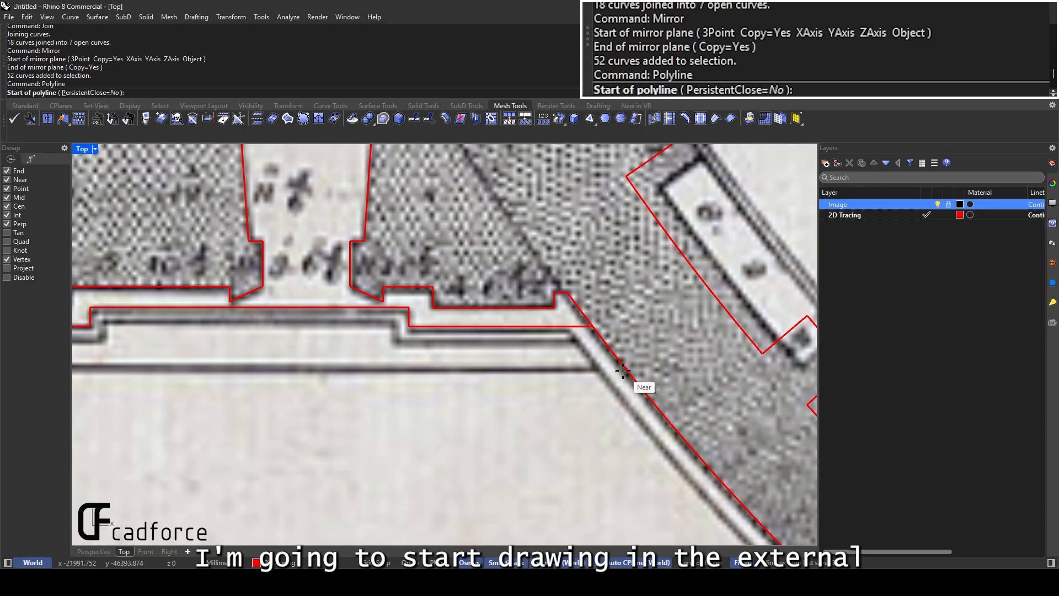
pyautogui.click(622, 371)
pyautogui.scroll(-10, 620, 369)
pyautogui.scroll(10, 498, 359)
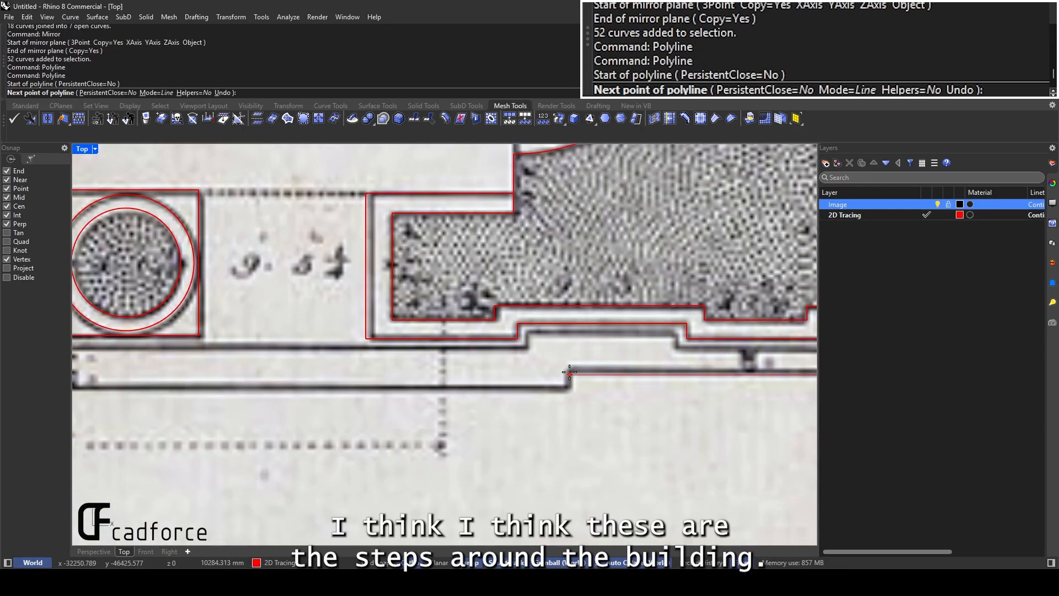
pyautogui.click(569, 373)
pyautogui.click(569, 387)
# Continue the outer step polyline around the portico's lower-left corner and up to the horizontal centre axis
pyautogui.scroll(-8, 569, 388)
pyautogui.scroll(8, 354, 380)
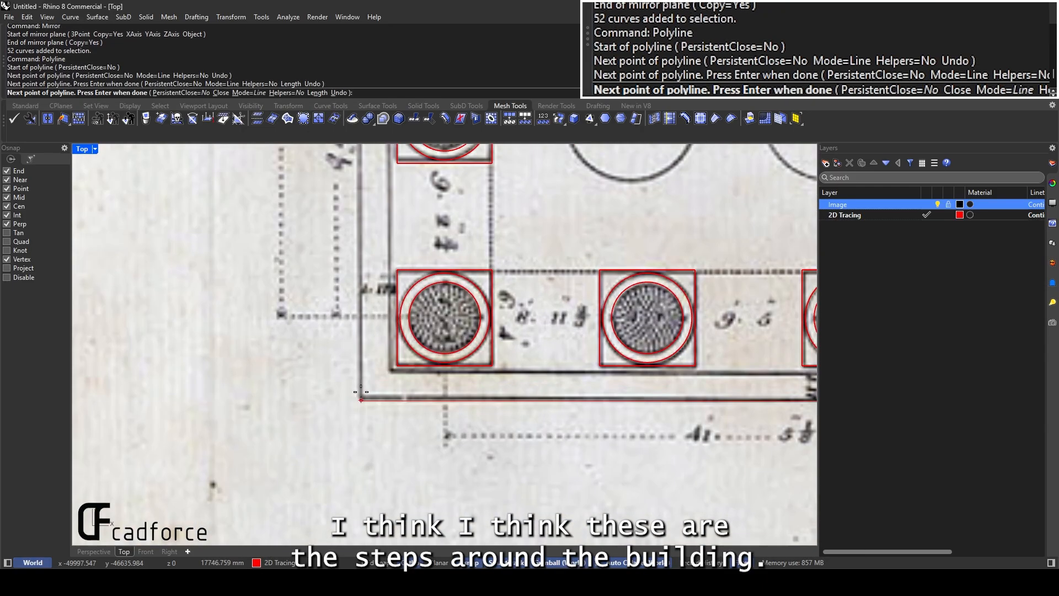
pyautogui.click(360, 392)
pyautogui.scroll(-8, 360, 393)
pyautogui.scroll(8, 373, 331)
pyautogui.click(364, 287)
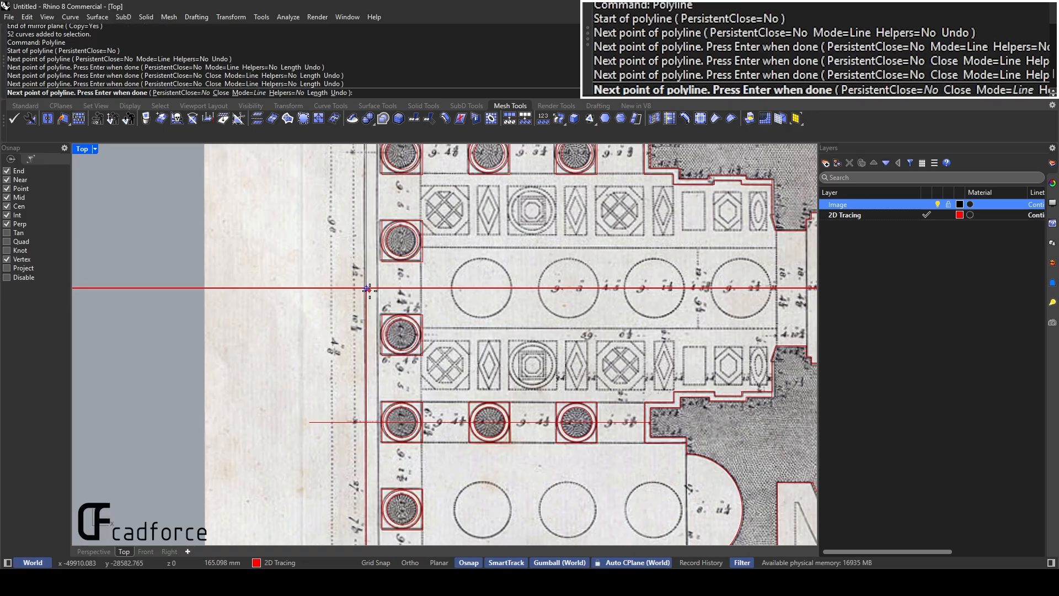
pyautogui.scroll(5, 364, 288)
pyautogui.press('Return')
# Start a second polyline on the horizontal centre axis and trace the inner step edge down to the portico's lower-left corner
pyautogui.press('Return')
pyautogui.click(376, 289)
pyautogui.scroll(-8, 384, 287)
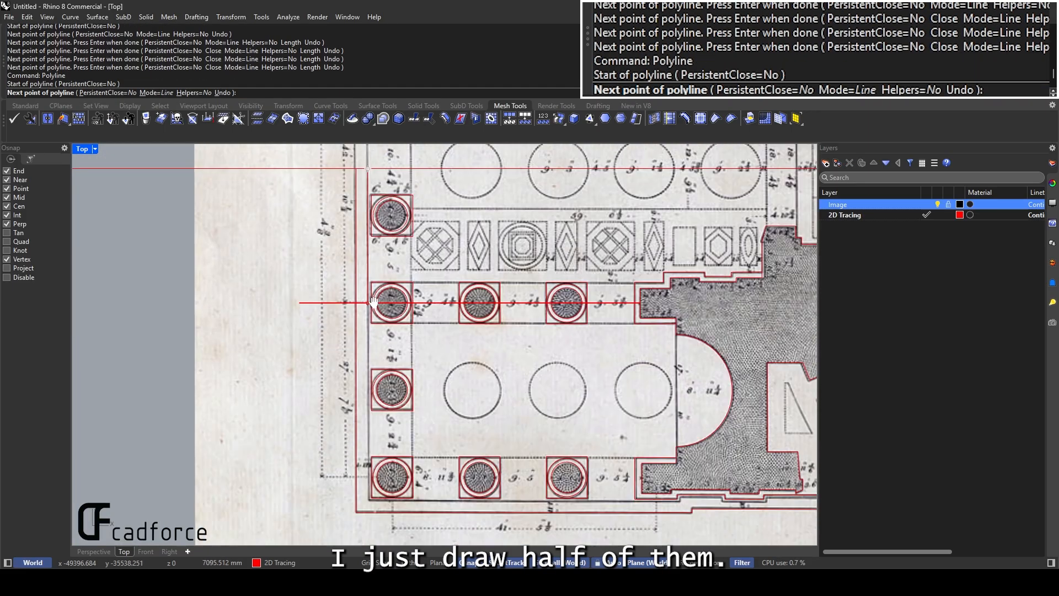
pyautogui.scroll(8, 369, 513)
pyautogui.click(378, 513)
# Continue the inner step polyline along the lower side with straight segments, following the first recess in the wall
pyautogui.scroll(-6, 378, 513)
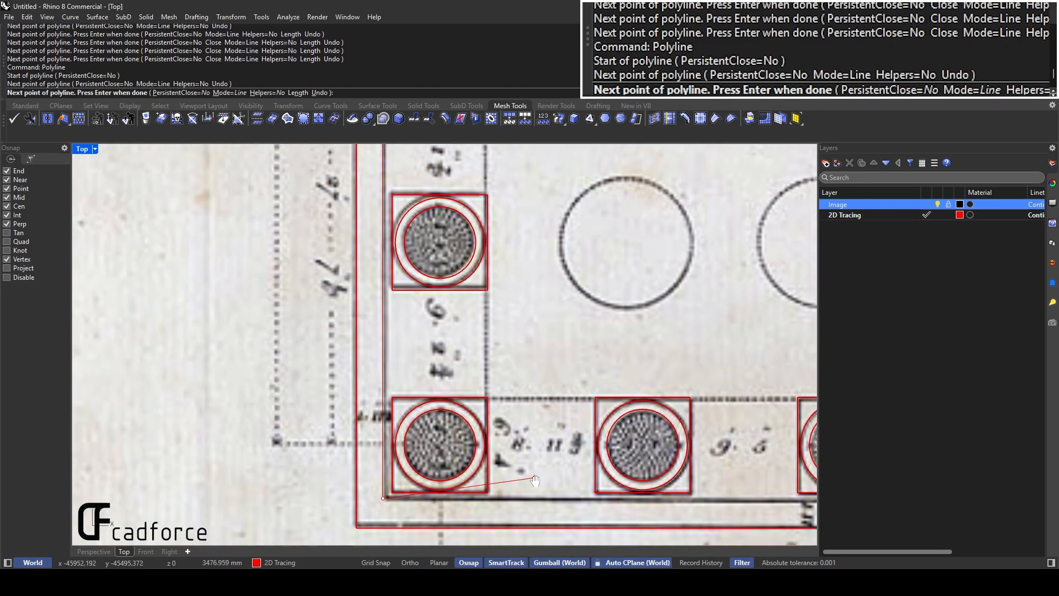
pyautogui.scroll(8, 238, 357)
pyautogui.click(237, 356)
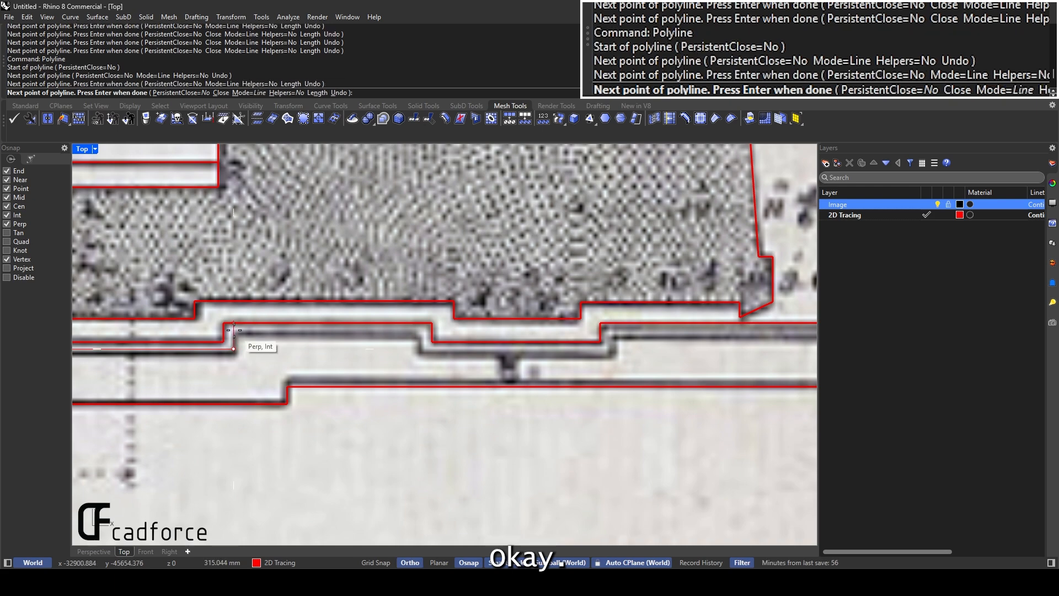
pyautogui.scroll(4, 236, 353)
pyautogui.click(580, 334)
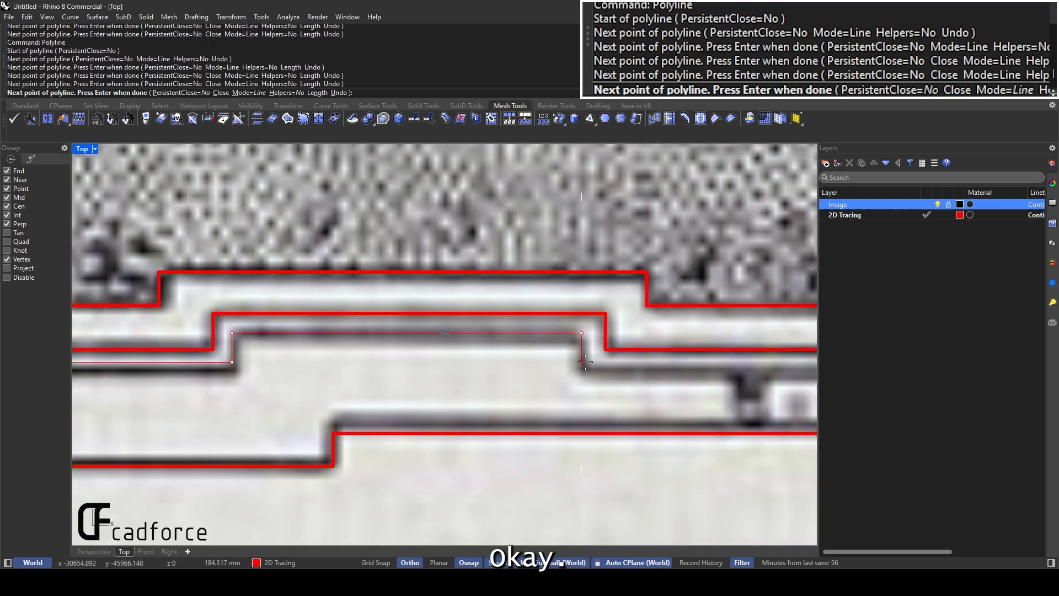
# Trace the inner step edge around the recess below the doorway and finish the polyline at the rotunda's outer wall
pyautogui.scroll(-4, 580, 334)
pyautogui.scroll(5, 497, 347)
pyautogui.click(493, 310)
pyautogui.keyDown('shift'); pyautogui.moveTo(565, 316); pyautogui.dragTo(273, 310, button='right'); pyautogui.keyUp('shift')
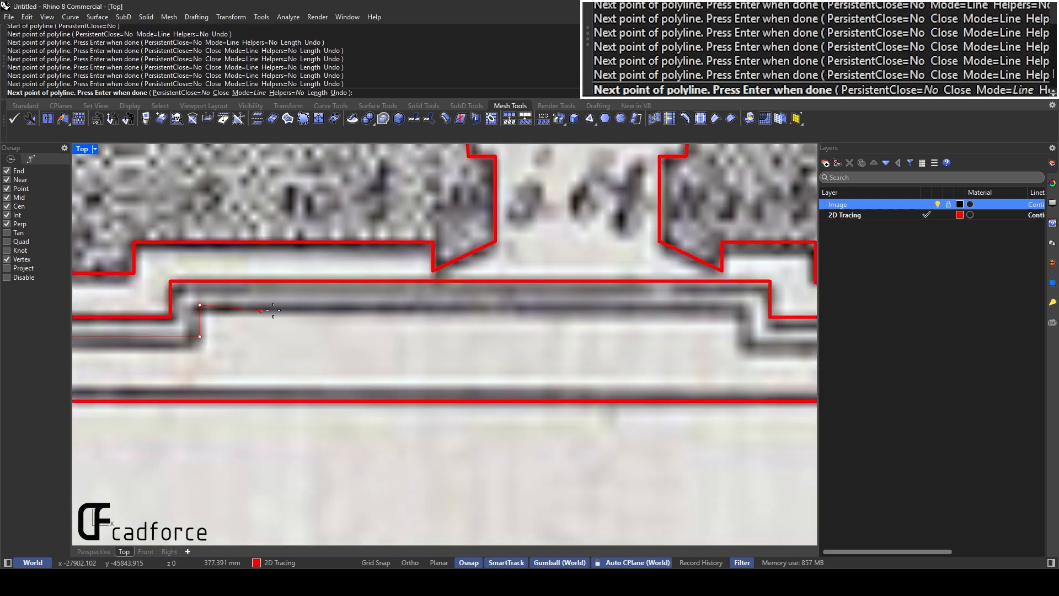
pyautogui.click(748, 306)
pyautogui.keyDown('shift'); pyautogui.click(748, 343); pyautogui.keyUp('shift')
pyautogui.keyDown('shift'); pyautogui.moveTo(738, 343); pyautogui.dragTo(182, 353, button='right'); pyautogui.keyUp('shift')
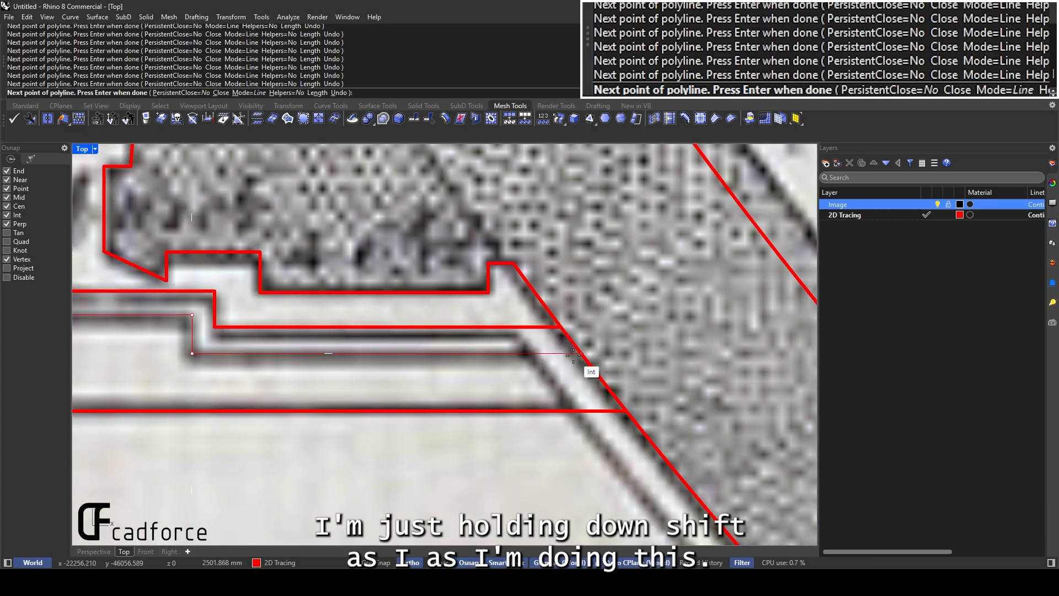
pyautogui.rightClick(575, 355)
# Finish the inner step polyline, select both step outlines along the portico and hide the Image layer
pyautogui.scroll(-16, 574, 354)
pyautogui.moveTo(329, 347); pyautogui.dragTo(504, 392, button='right')
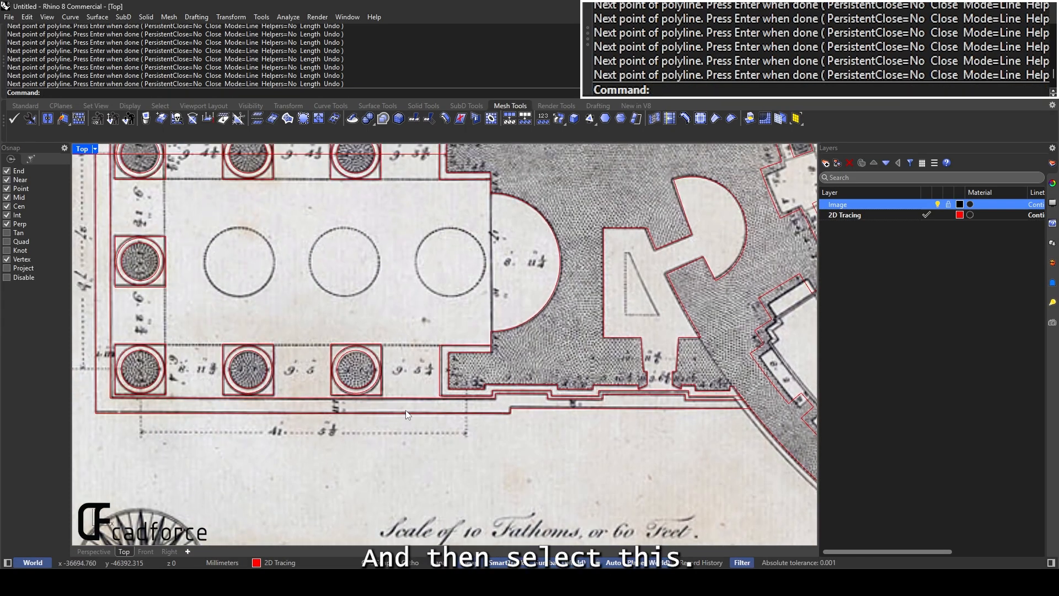
pyautogui.moveTo(410, 430); pyautogui.dragTo(395, 387)
pyautogui.scroll(-8, 395, 387)
pyautogui.moveTo(396, 387); pyautogui.dragTo(469, 445, button='right')
pyautogui.scroll(20, 332, 273)
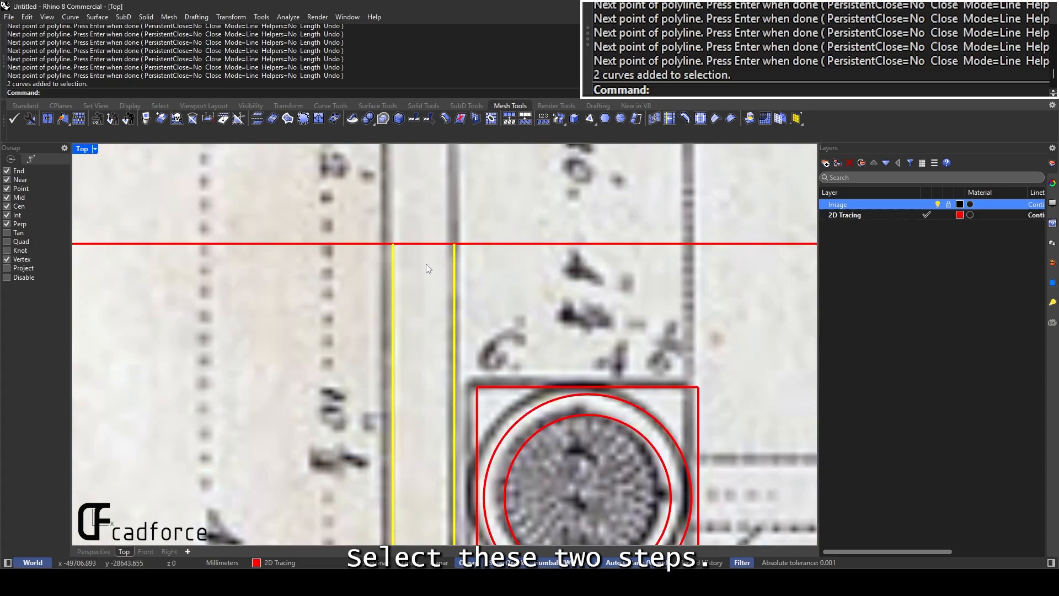
pyautogui.click(937, 204)
pyautogui.scroll(-5, 424, 307)
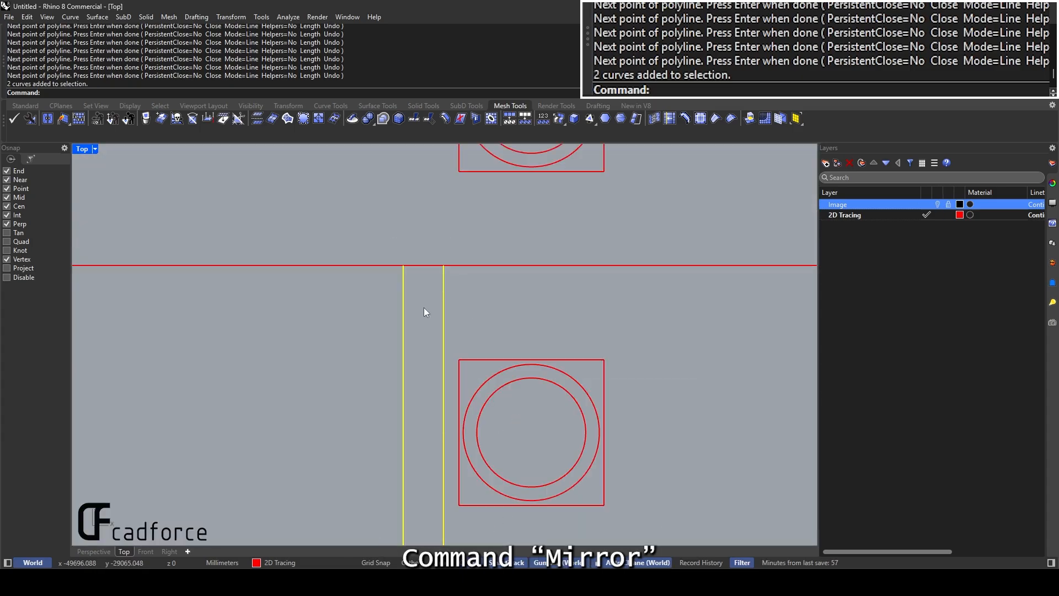
# Mirror the two selected step outlines across the horizontal centre axis, keeping the originals
pyautogui.write('Mirror')
pyautogui.press('Return')
pyautogui.scroll(-12, 392, 299)
pyautogui.click(348, 288)
pyautogui.click(463, 288)
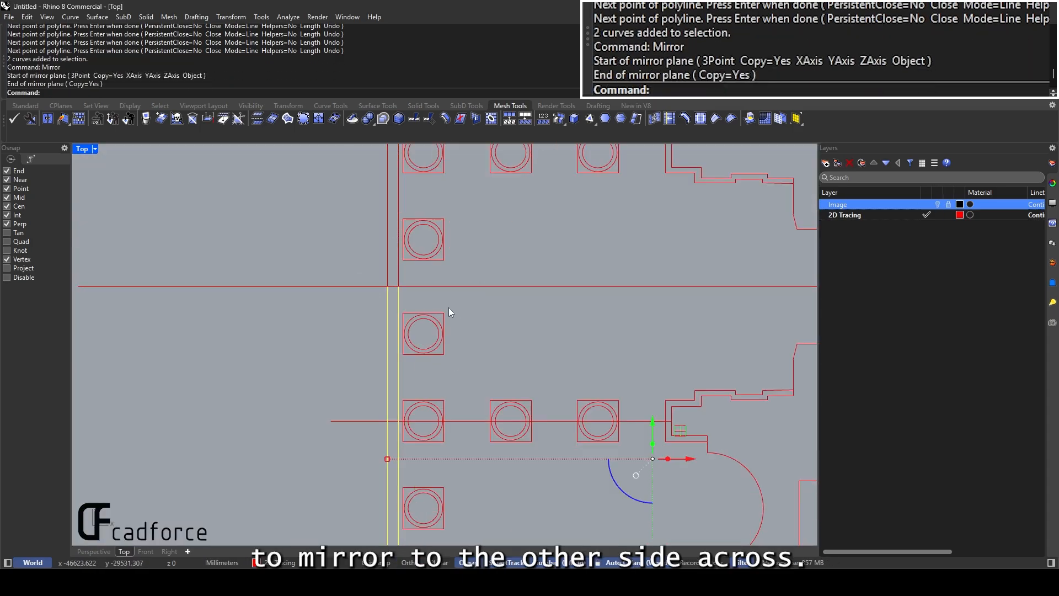
pyautogui.click(449, 307)
pyautogui.scroll(-16, 449, 307)
pyautogui.moveTo(537, 261); pyautogui.dragTo(399, 285, button='right')
pyautogui.scroll(6, 474, 285)
pyautogui.scroll(-8, 446, 275)
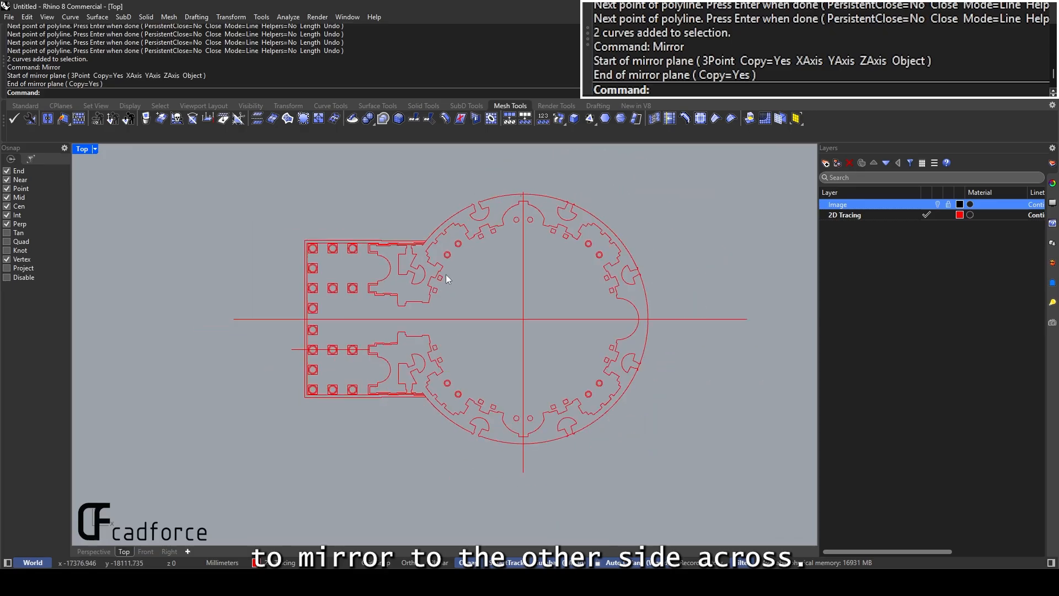
pyautogui.scroll(2, 499, 283)
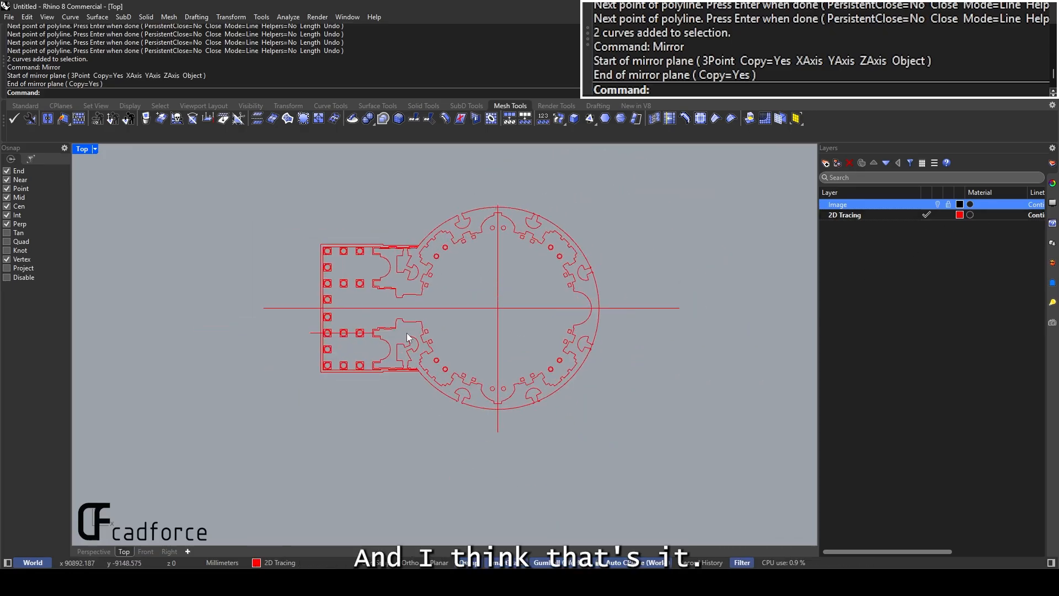
# Try deleting the upper half of the vertical centre axis, and undo the deletion
pyautogui.moveTo(243, 424); pyautogui.dragTo(645, 169)
pyautogui.moveTo(534, 313); pyautogui.dragTo(484, 291)
pyautogui.click(498, 260)
pyautogui.press('Delete')
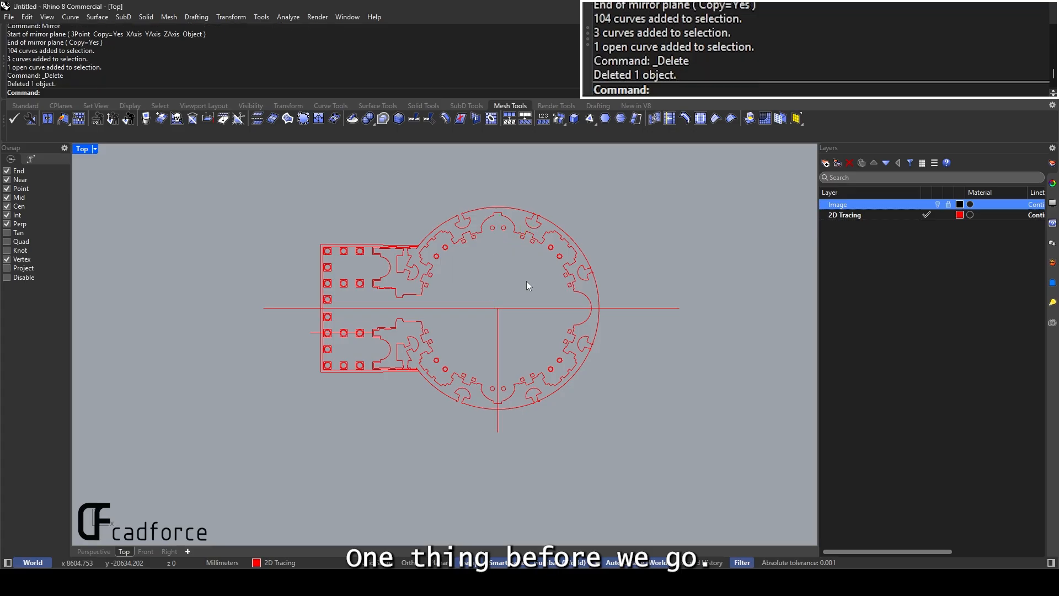
pyautogui.hotkey('ctrl', 'z')
# Inspect the lower and upper inner wall curves of the rotunda to check that each is one continuous curve
pyautogui.scroll(4, 567, 334)
pyautogui.click(579, 339)
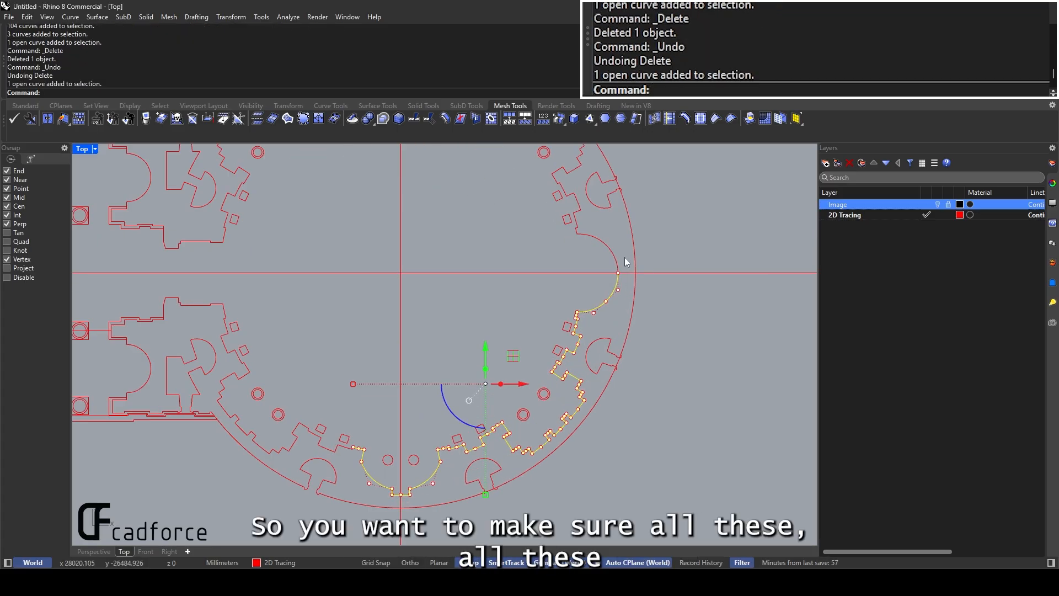
pyautogui.click(602, 241)
pyautogui.moveTo(583, 180); pyautogui.dragTo(612, 330, button='right')
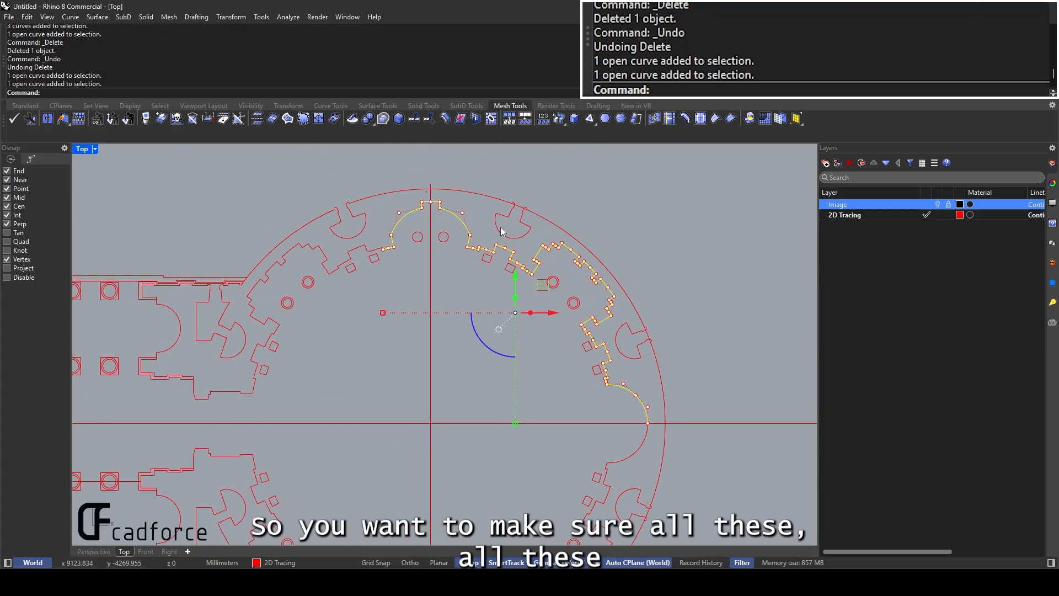
pyautogui.press('Escape')
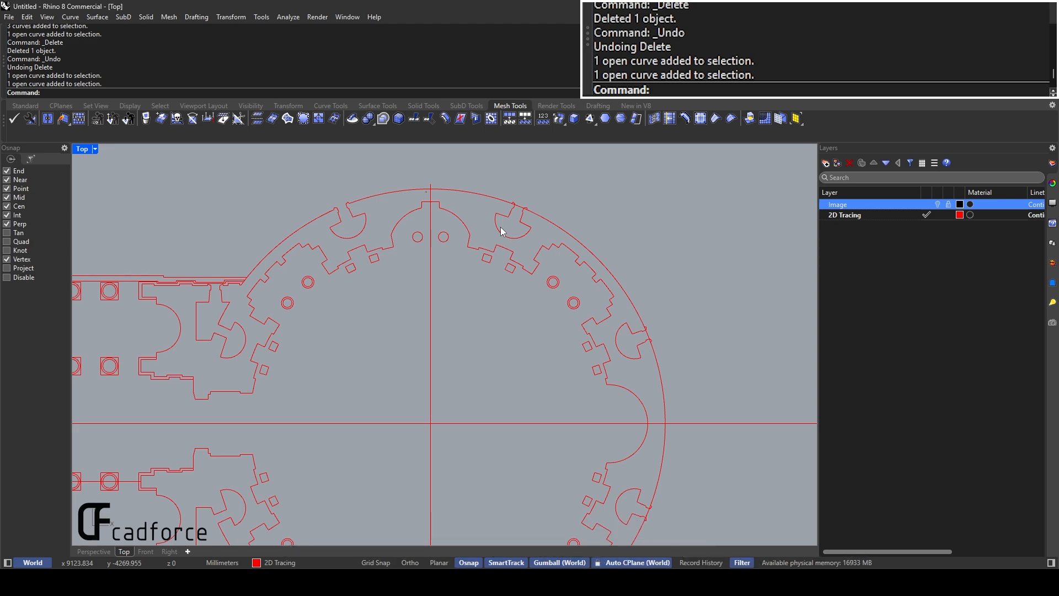
# Examine the rotunda's outer wall curve at the small chamber openings for segments that still need trimming
pyautogui.scroll(-4, 595, 353)
pyautogui.scroll(6, 554, 381)
pyautogui.scroll(-5, 553, 380)
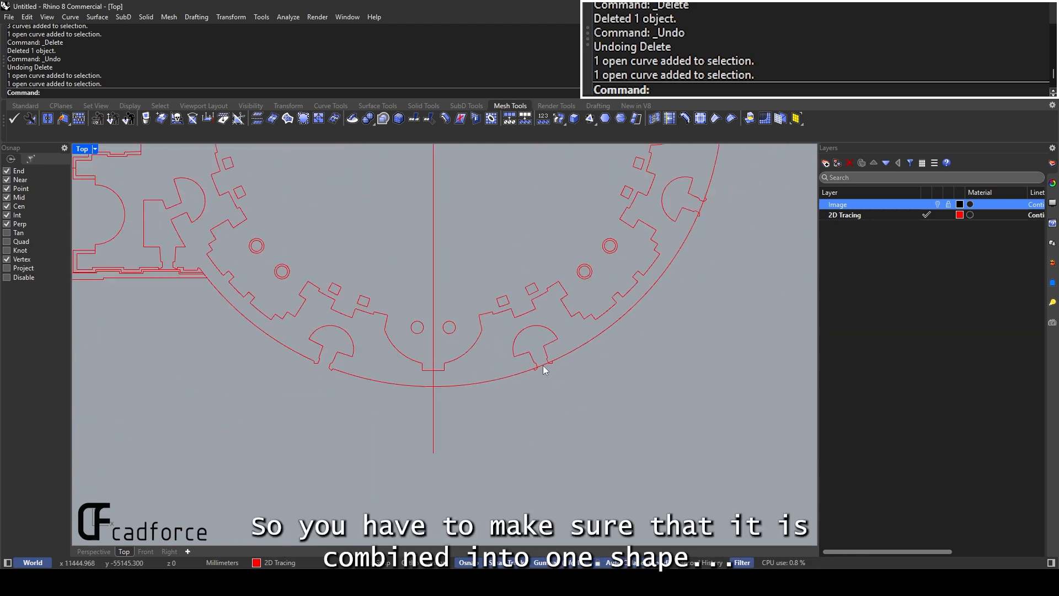
pyautogui.scroll(6, 541, 180)
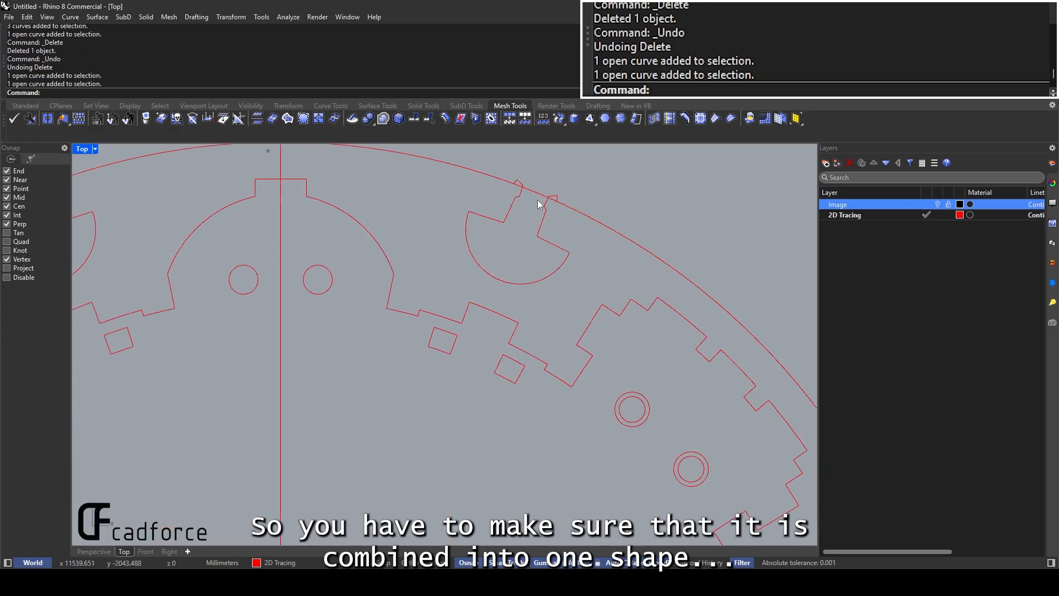
pyautogui.scroll(-3, 533, 188)
pyautogui.scroll(3, 533, 187)
pyautogui.click(534, 190)
pyautogui.scroll(-2, 534, 190)
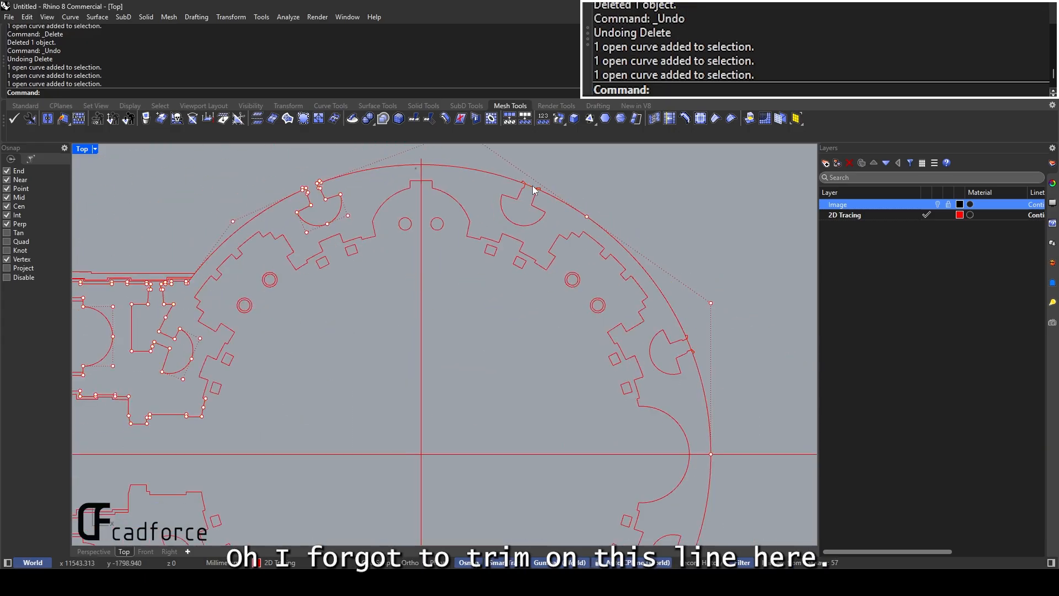
pyautogui.scroll(2, 533, 188)
pyautogui.scroll(-3, 532, 185)
pyautogui.scroll(-5, 501, 313)
pyautogui.scroll(3, 548, 339)
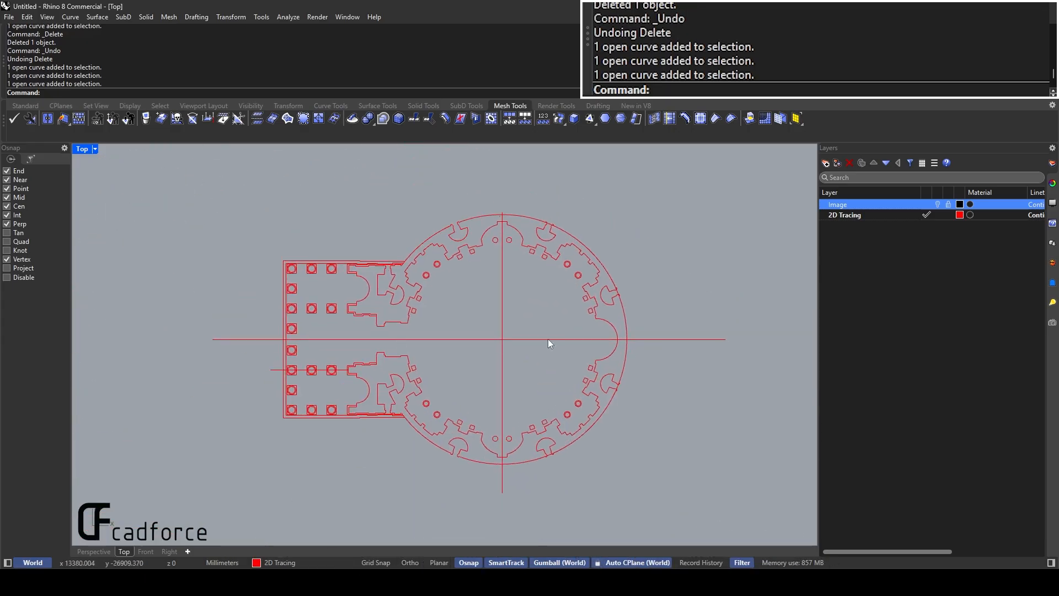
# Delete the upper half of the rotunda's walls, chambers and small columns together with the upper vertical axis
pyautogui.moveTo(333, 330); pyautogui.dragTo(621, 194)
pyautogui.press('Delete')
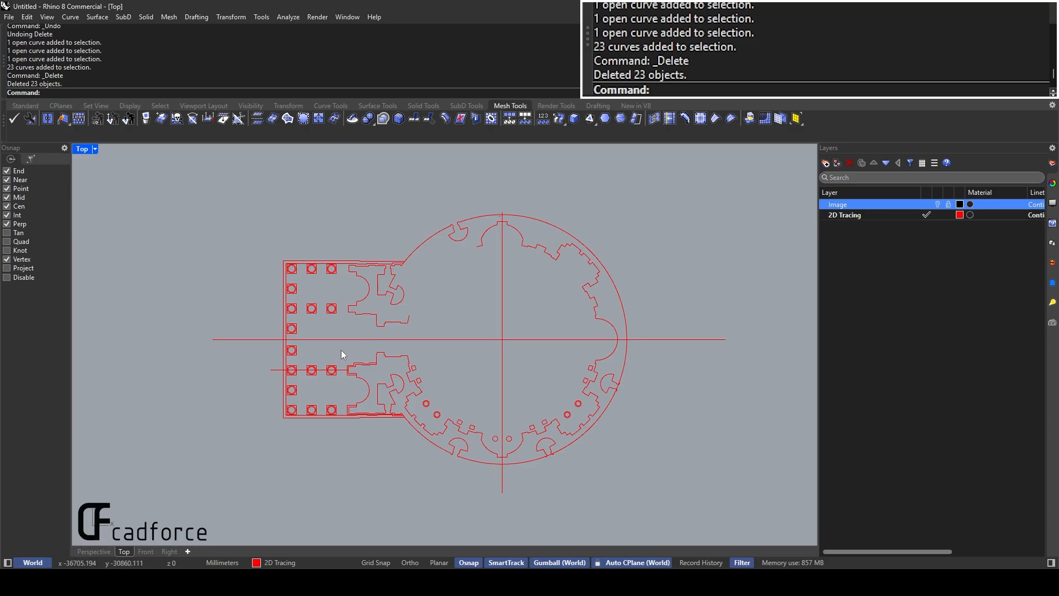
pyautogui.moveTo(341, 350); pyautogui.dragTo(697, 193)
pyautogui.press('Delete')
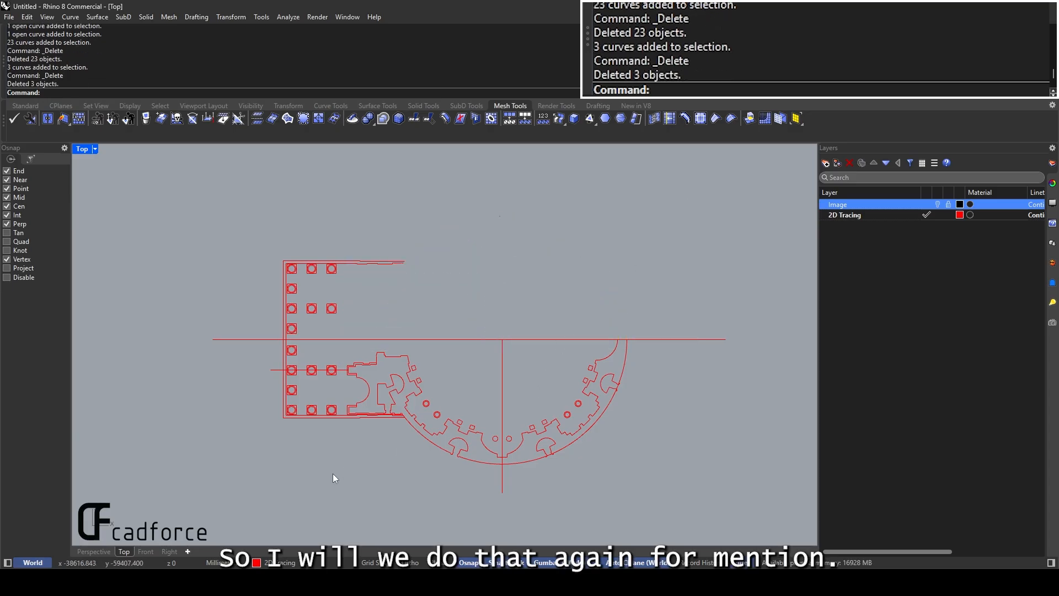
# Trim the outer wall arc and excess pieces at the lower-right chamber's opening, using the lower-half curves as cutting objects
pyautogui.moveTo(333, 475); pyautogui.dragTo(696, 304)
pyautogui.write('trim')
pyautogui.press('Return')
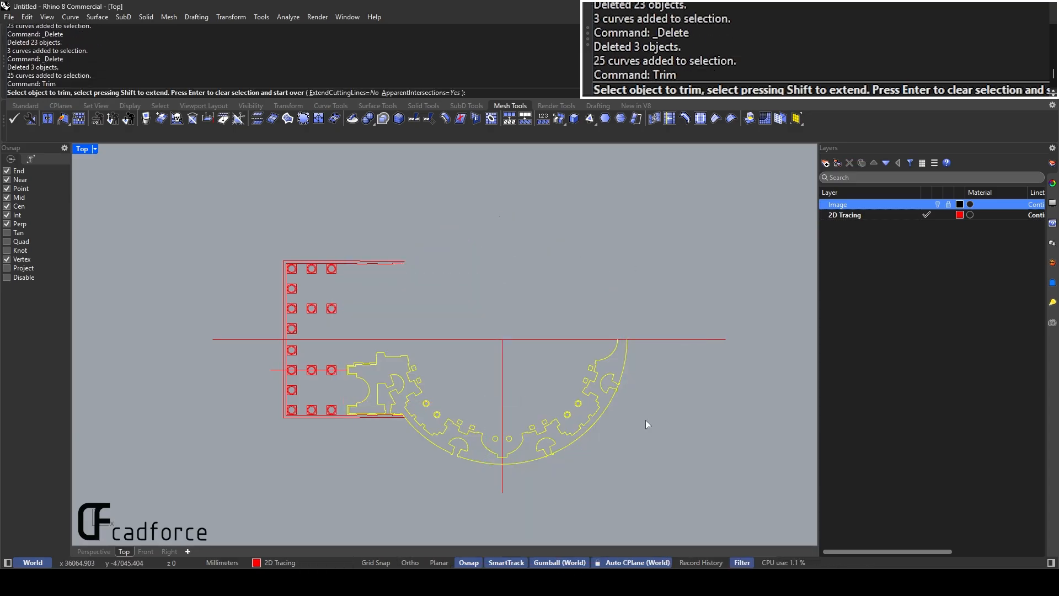
pyautogui.scroll(6, 607, 436)
pyautogui.scroll(3, 551, 449)
pyautogui.click(560, 449)
pyautogui.click(538, 459)
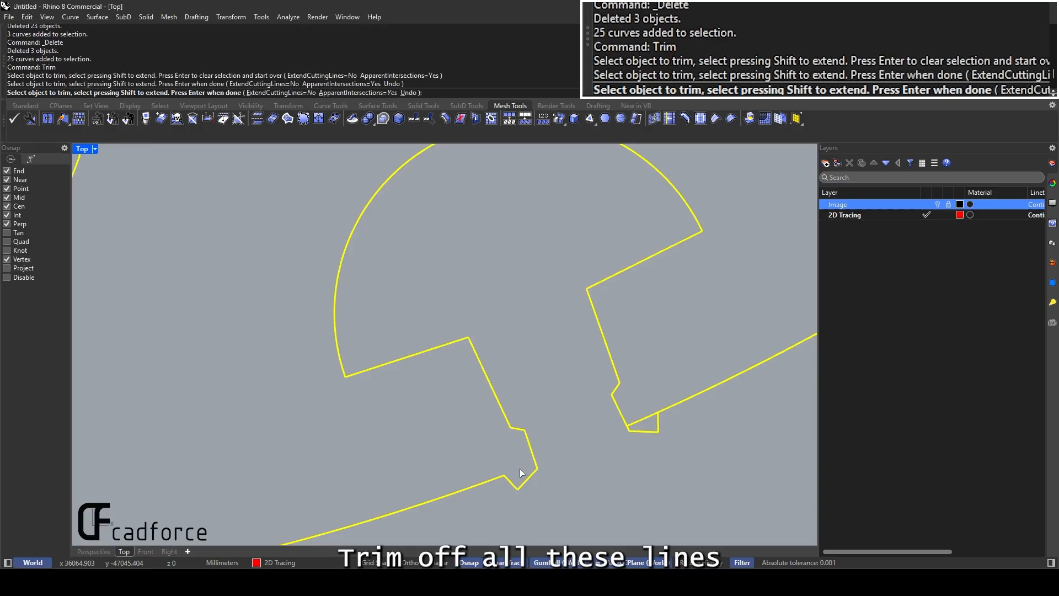
pyautogui.click(581, 442)
pyautogui.scroll(-2, 349, 433)
pyautogui.moveTo(358, 368); pyautogui.dragTo(899, 295, button='right')
pyautogui.scroll(6, 361, 369)
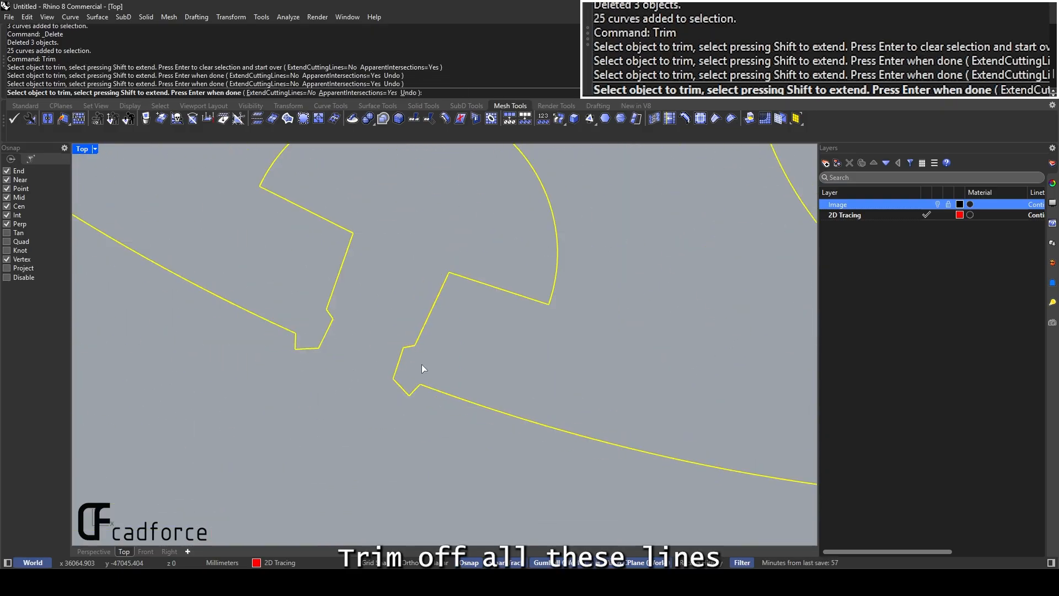
# Trim the outer wall arc where it crosses the opening of the chamber nearest the horizontal axis on the rotunda's right side
pyautogui.scroll(-14, 421, 364)
pyautogui.moveTo(468, 341); pyautogui.dragTo(30, 490, button='right')
pyautogui.scroll(6, 469, 345)
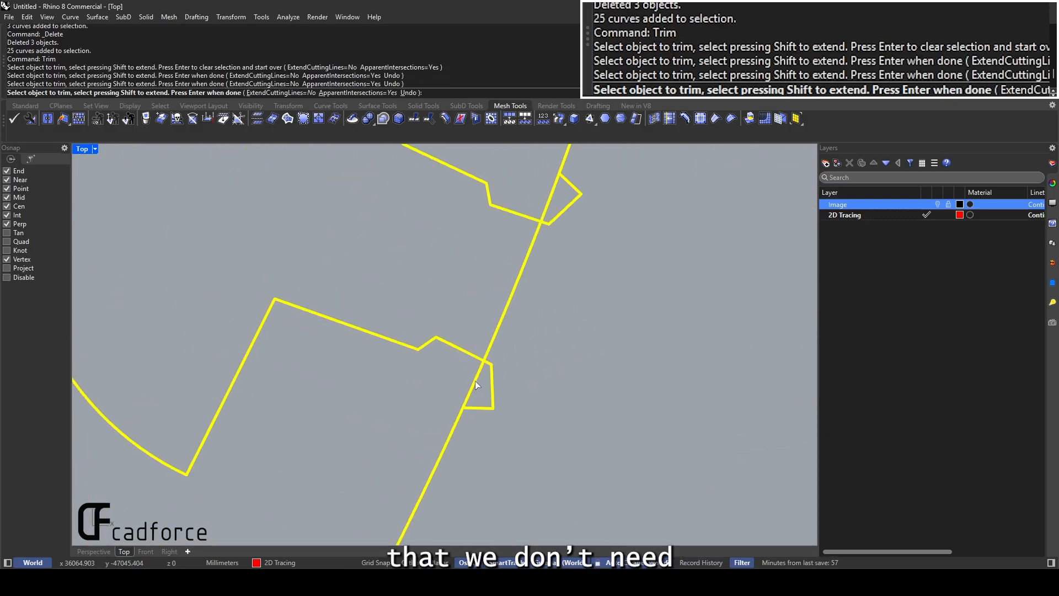
pyautogui.click(482, 358)
pyautogui.click(549, 214)
pyautogui.scroll(-2, 561, 276)
pyautogui.click(548, 267)
pyautogui.scroll(-8, 548, 267)
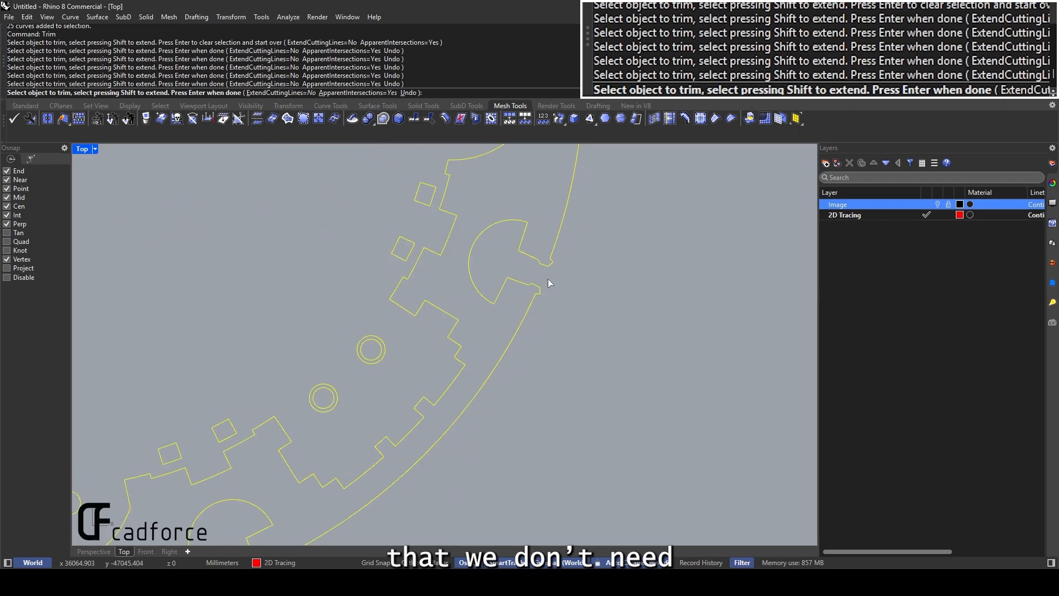
pyautogui.press('Return')
# Mirror the trimmed lower half of the rotunda's walls, chambers and small columns across the horizontal centre axis
pyautogui.moveTo(545, 379); pyautogui.dragTo(618, 324, button='right')
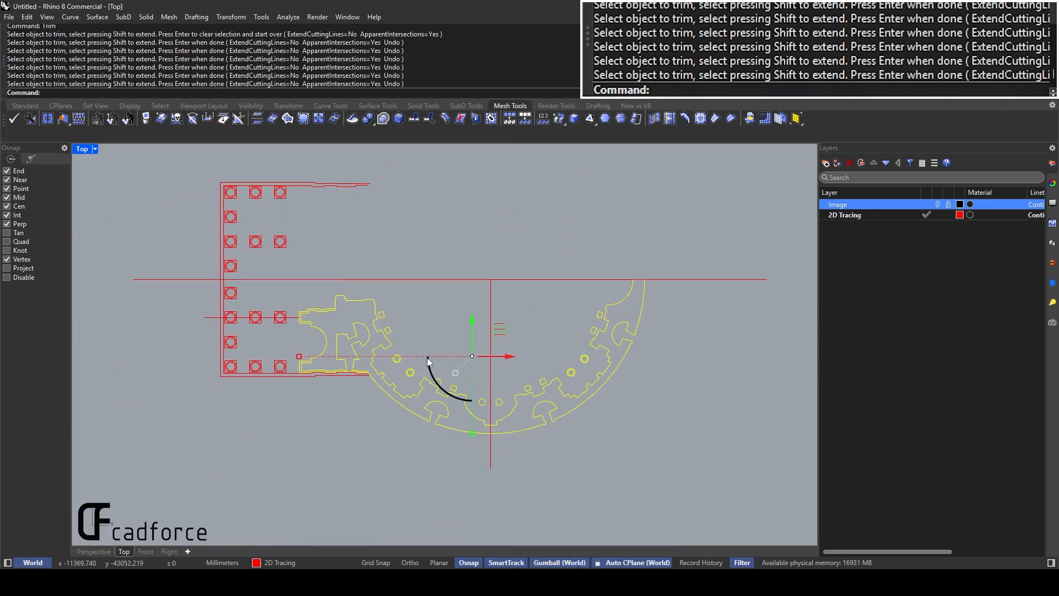
pyautogui.write('mirror')
pyautogui.press('Return')
pyautogui.click(467, 279)
pyautogui.click(529, 276)
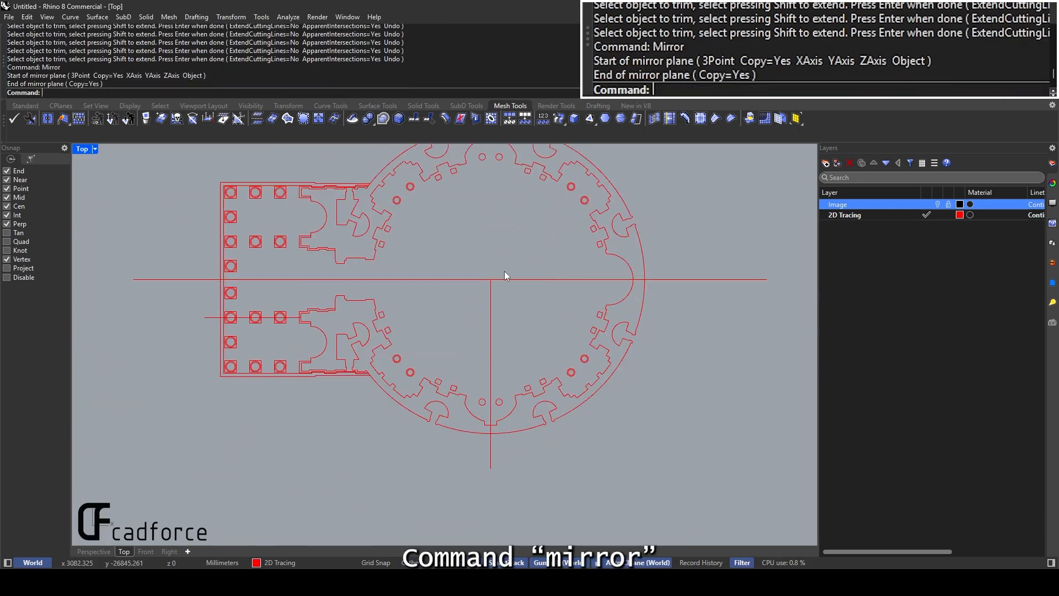
pyautogui.moveTo(532, 279); pyautogui.dragTo(524, 336, button='right')
# Delete the short horizontal guide line running through the portico's column row below the centre axis
pyautogui.click(484, 380)
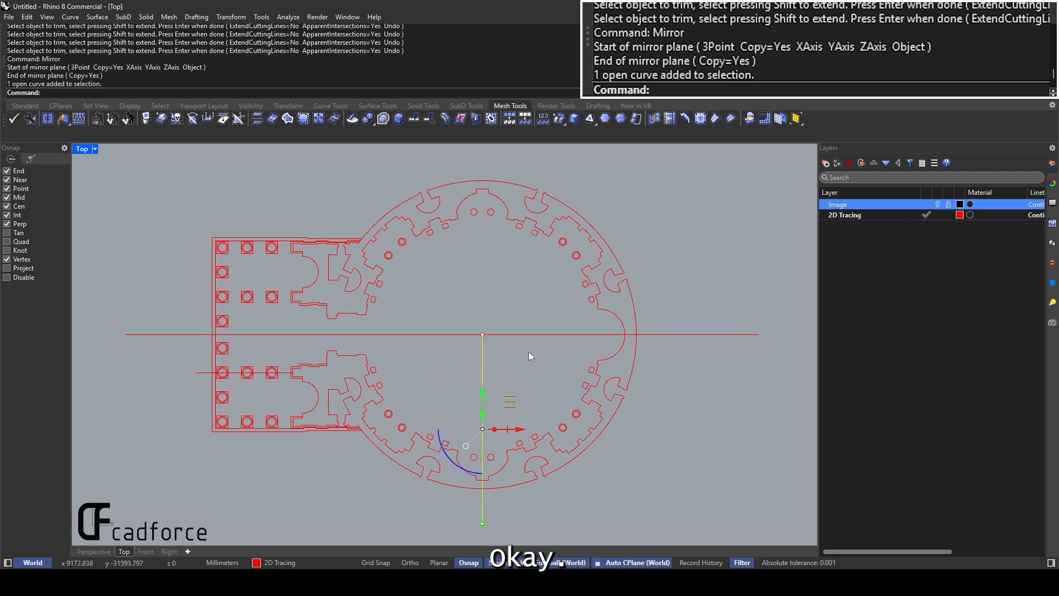
pyautogui.moveTo(533, 389); pyautogui.dragTo(438, 368)
pyautogui.click(534, 387)
pyautogui.moveTo(535, 388); pyautogui.dragTo(607, 375, button='right')
pyautogui.scroll(4, 375, 336)
pyautogui.click(358, 371)
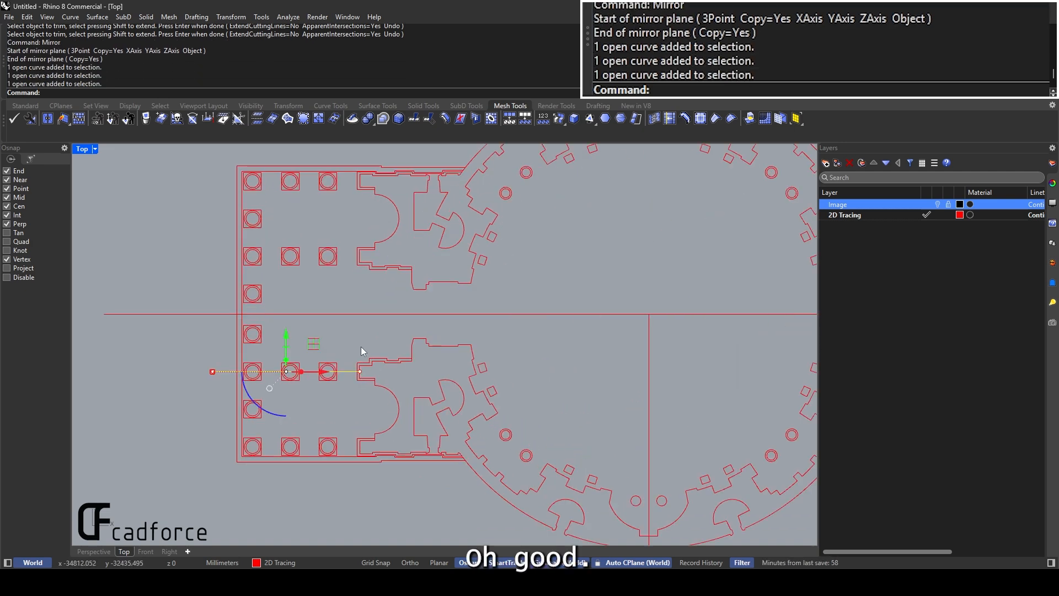
pyautogui.press('Delete')
pyautogui.scroll(-4, 359, 309)
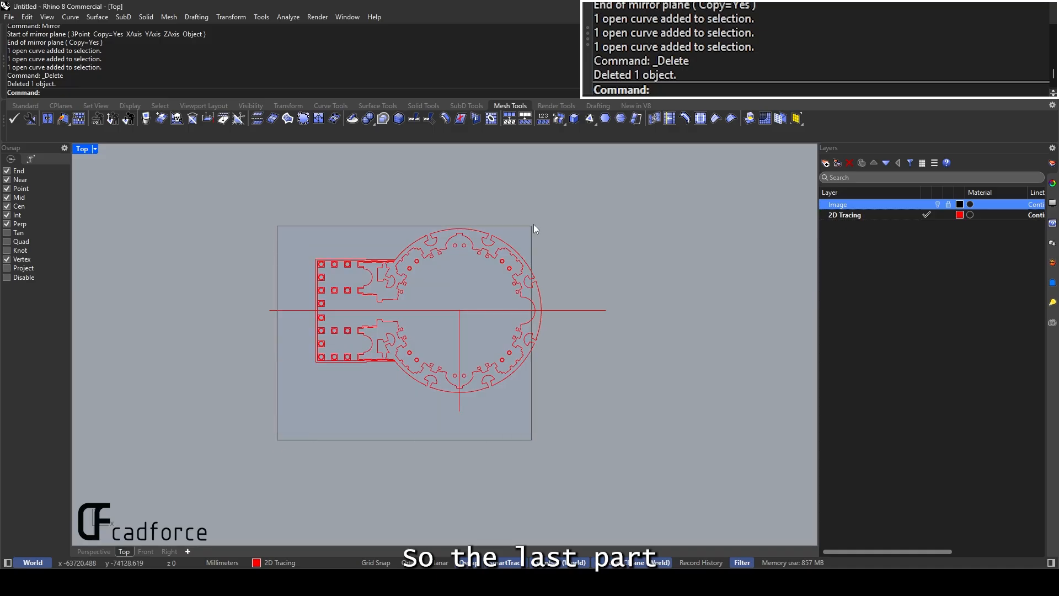
pyautogui.moveTo(534, 228); pyautogui.dragTo(279, 439)
pyautogui.keyDown('ctrl'); pyautogui.click(481, 345); pyautogui.keyUp('ctrl')
pyautogui.scroll(4, 380, 338)
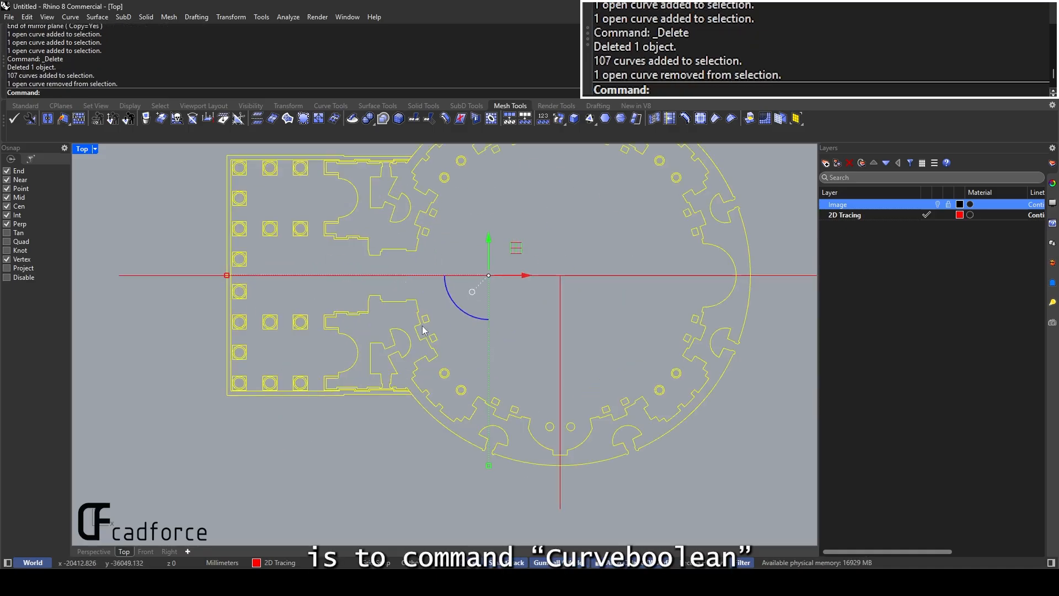
pyautogui.write('CurveBo')
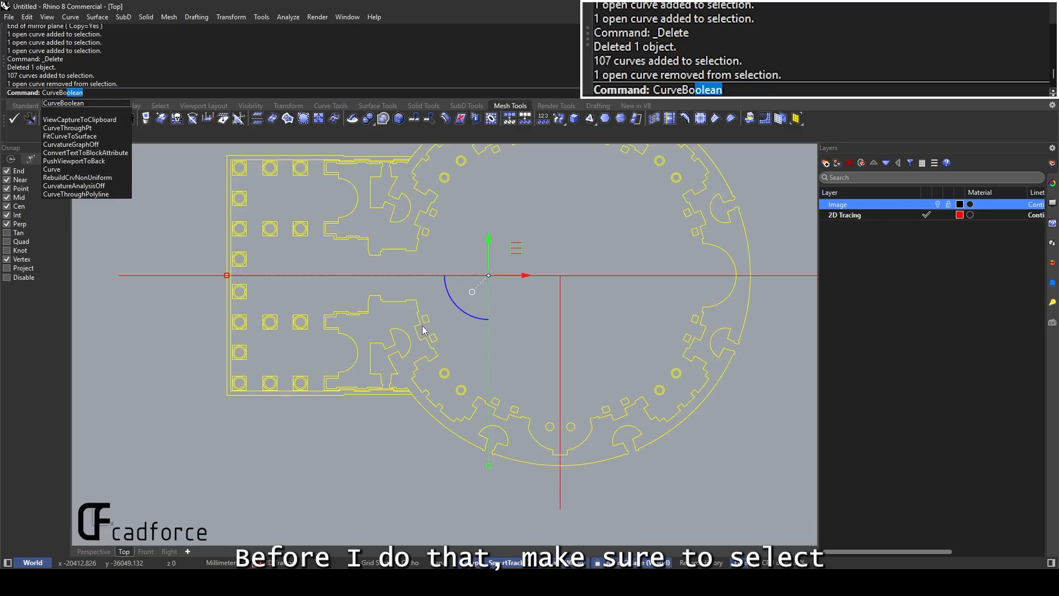
pyautogui.press('Escape')
pyautogui.press('Escape')
# Run CurveBoolean on all the plan's curves and pick the rotunda wall as the region to keep
pyautogui.scroll(-3, 408, 207)
pyautogui.moveTo(300, 356); pyautogui.dragTo(293, 374, button='right')
pyautogui.moveTo(285, 362); pyautogui.dragTo(551, 173)
pyautogui.press('Escape')
pyautogui.moveTo(278, 380); pyautogui.dragTo(588, 156)
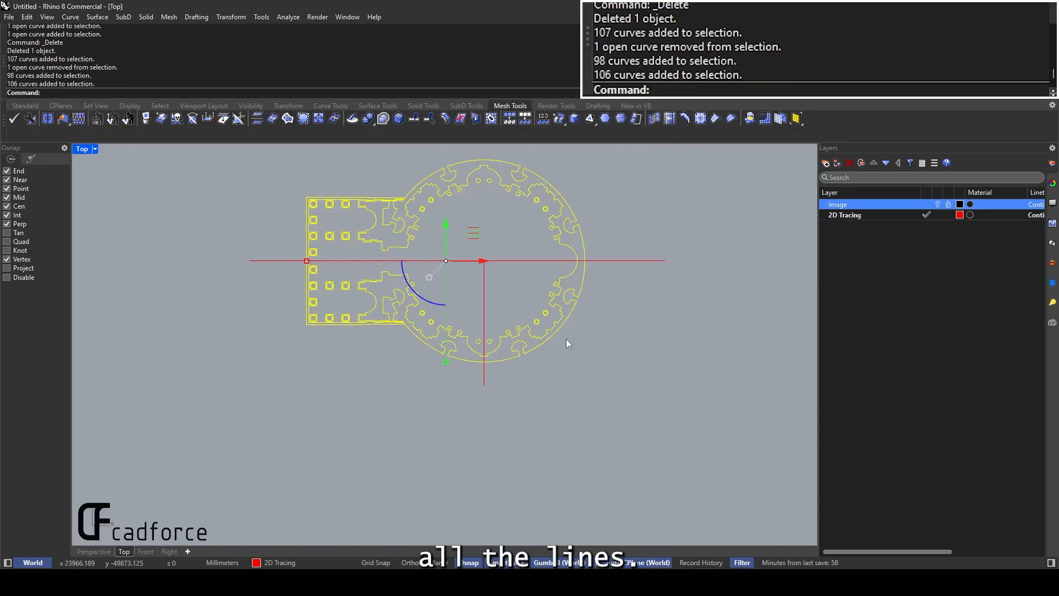
pyautogui.moveTo(462, 314); pyautogui.dragTo(468, 359, button='right')
pyautogui.write('CurveBop')
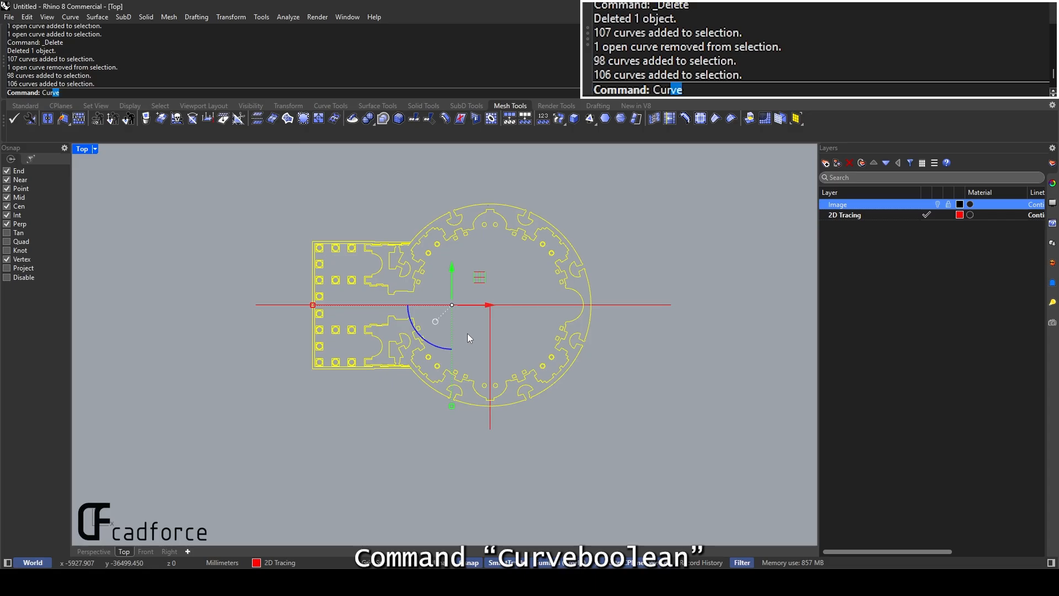
pyautogui.press('Return')
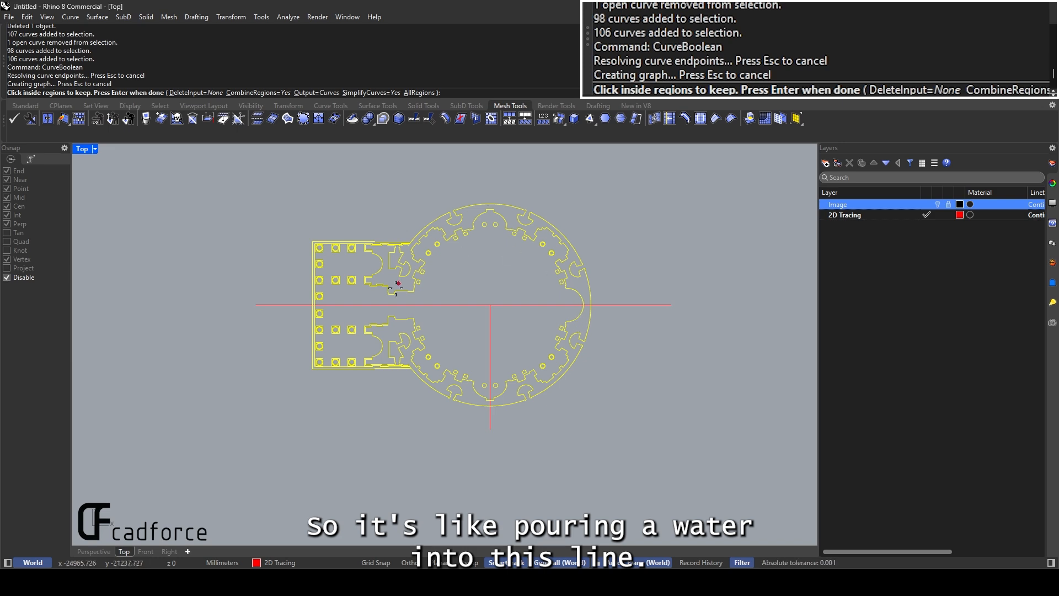
pyautogui.scroll(3, 391, 330)
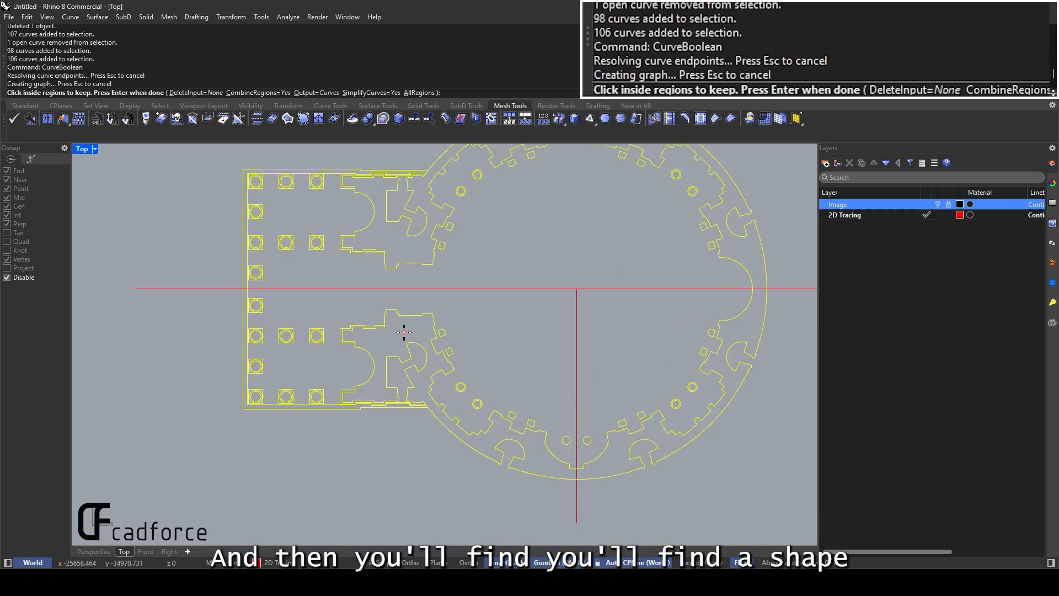
pyautogui.click(403, 334)
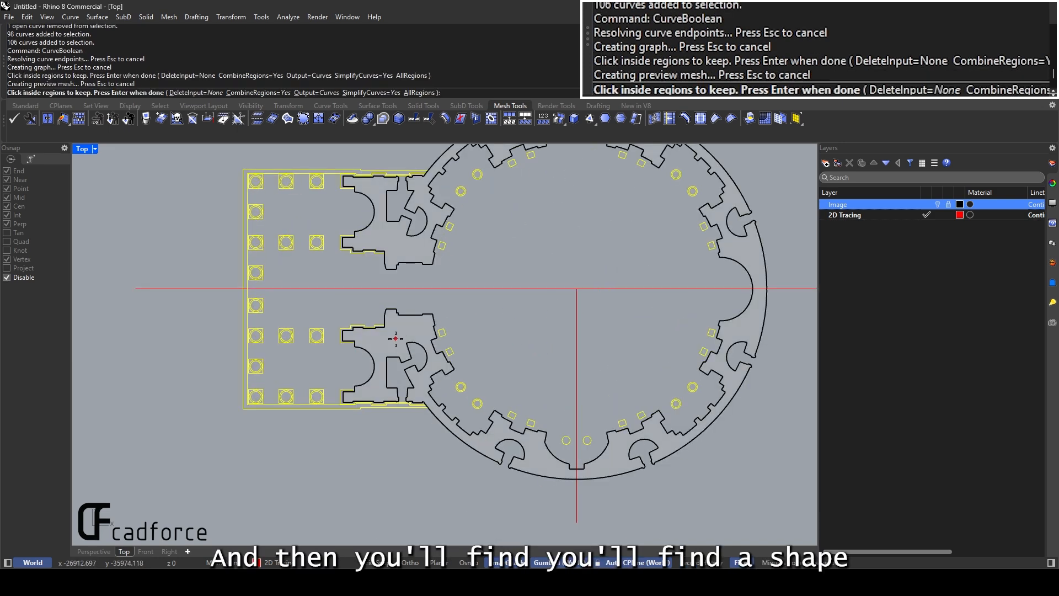
pyautogui.moveTo(424, 320); pyautogui.dragTo(358, 360, button='right')
pyautogui.scroll(-2, 357, 361)
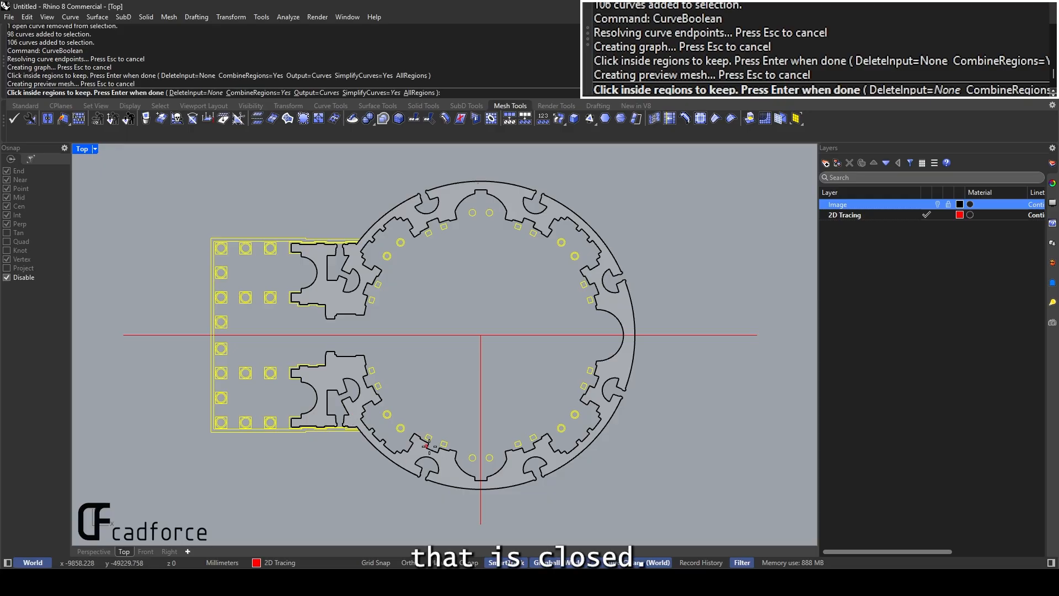
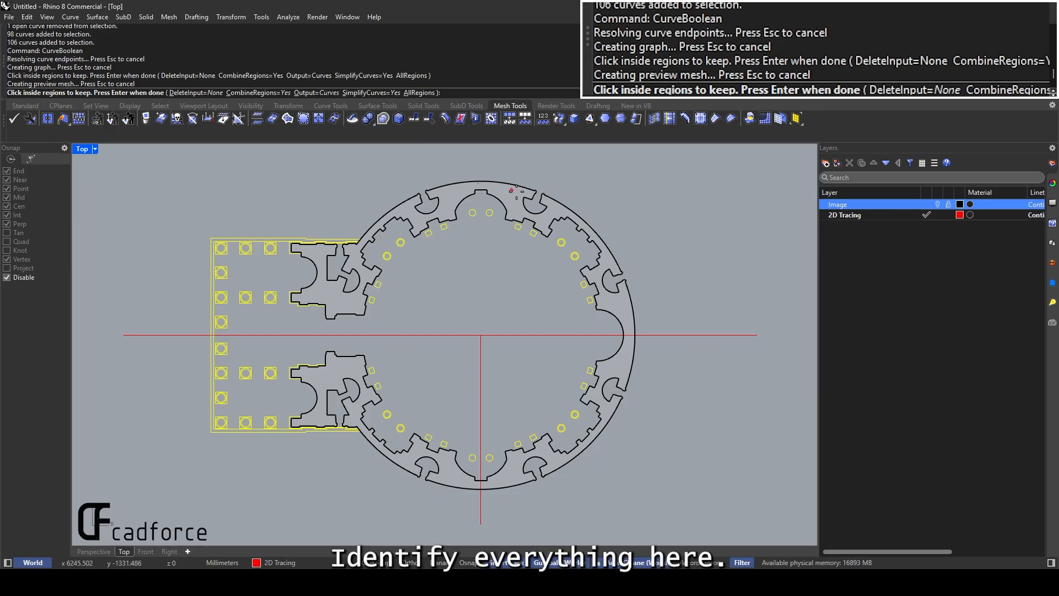
# Set CurveBoolean's DeleteInput option to Used and generate the closed wall outline
pyautogui.scroll(3, 567, 213)
pyautogui.scroll(-3, 569, 215)
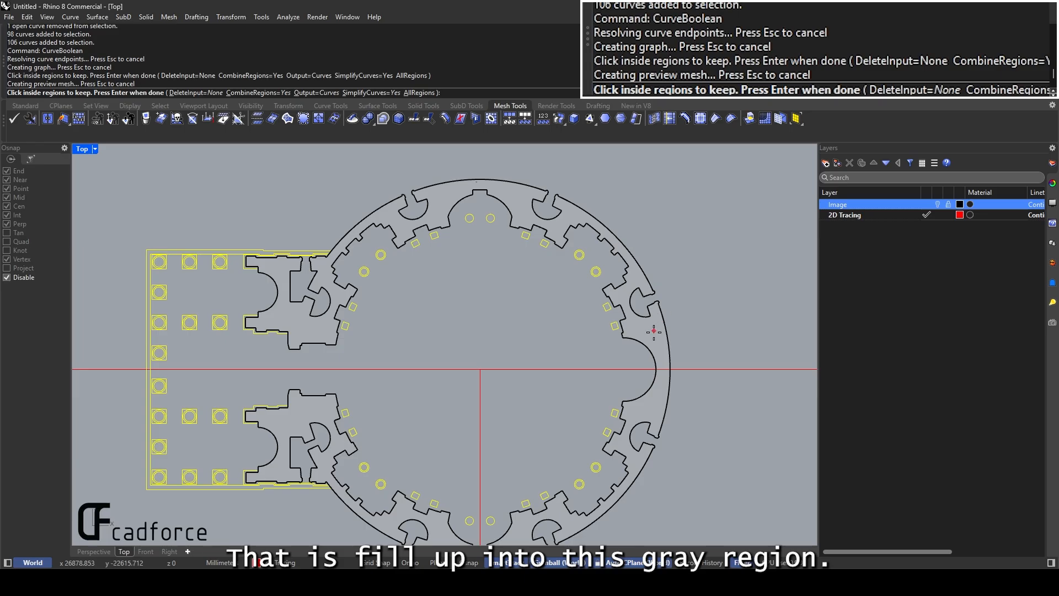
pyautogui.moveTo(662, 346); pyautogui.dragTo(661, 265, button='right')
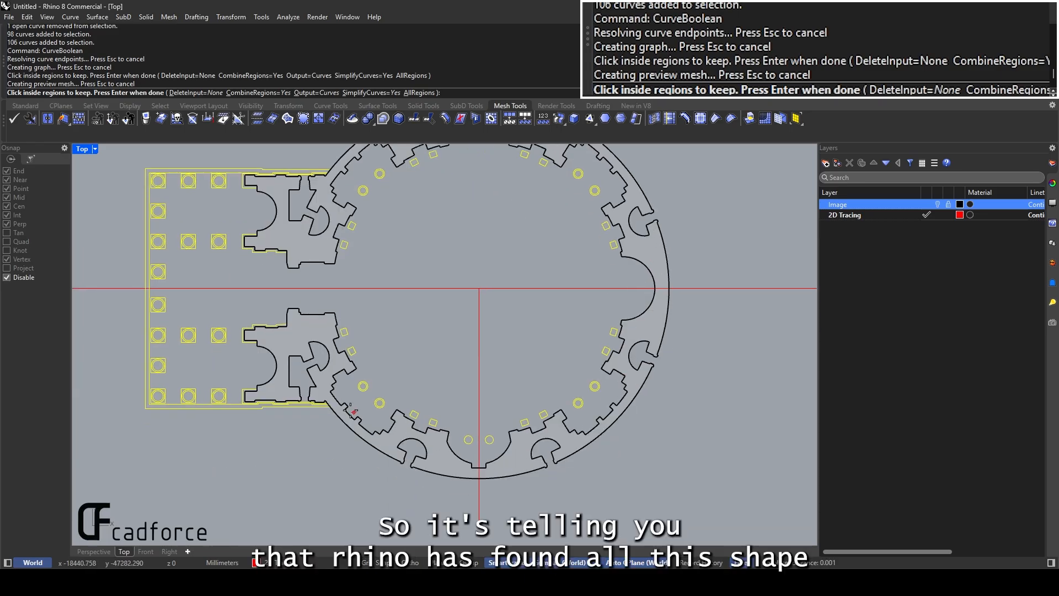
pyautogui.moveTo(339, 311); pyautogui.dragTo(320, 357, button='right')
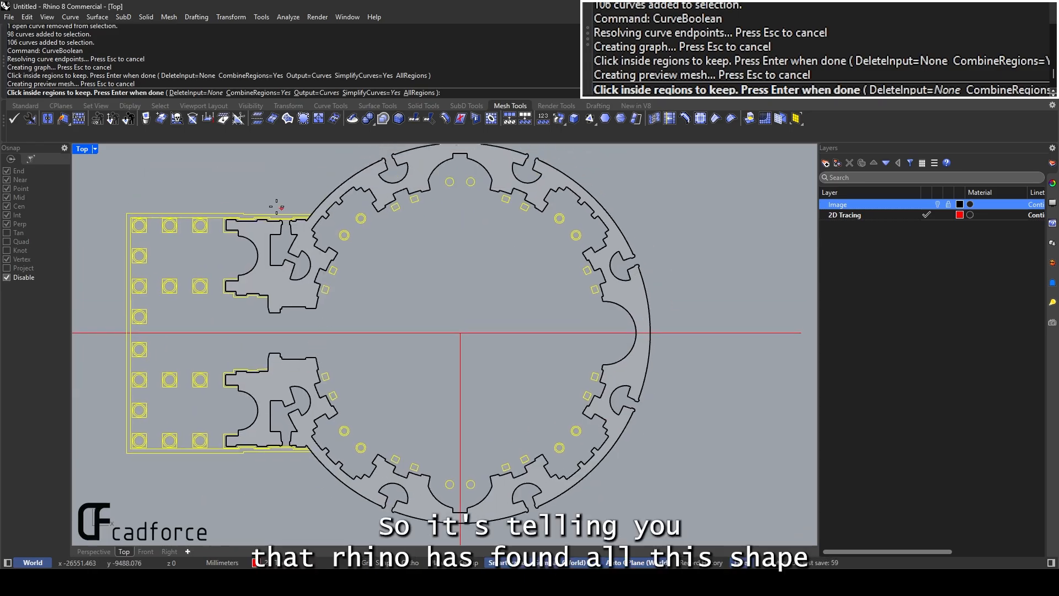
pyautogui.click(196, 92)
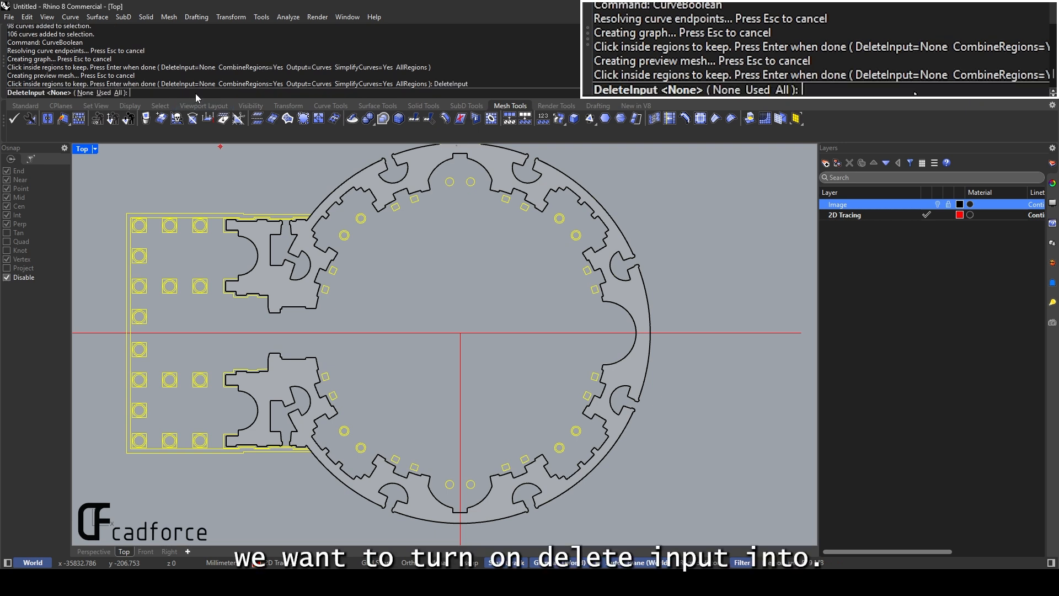
pyautogui.click(103, 93)
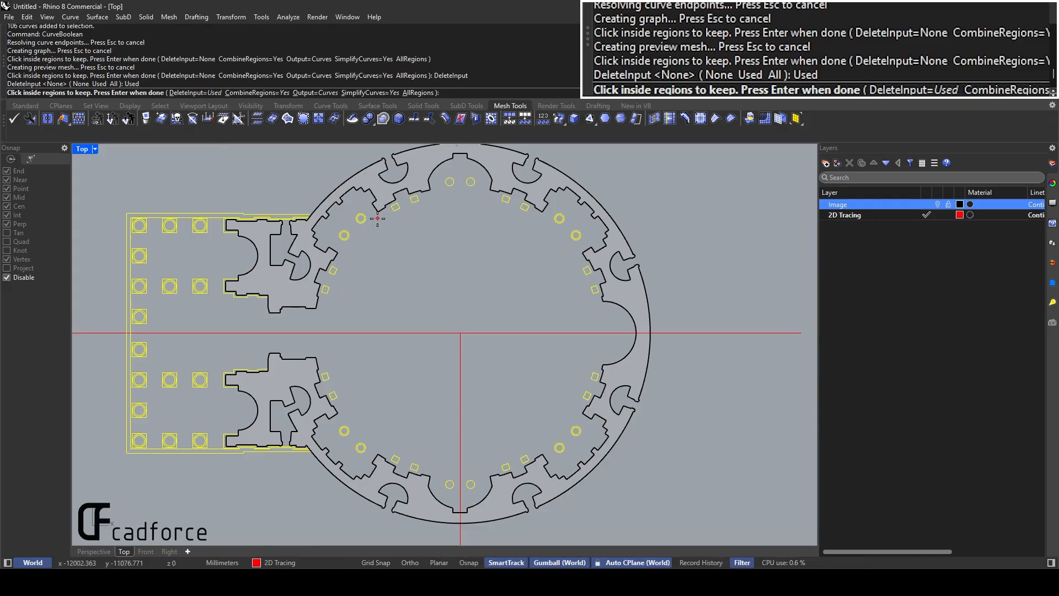
pyautogui.press('Return')
pyautogui.scroll(-2, 442, 204)
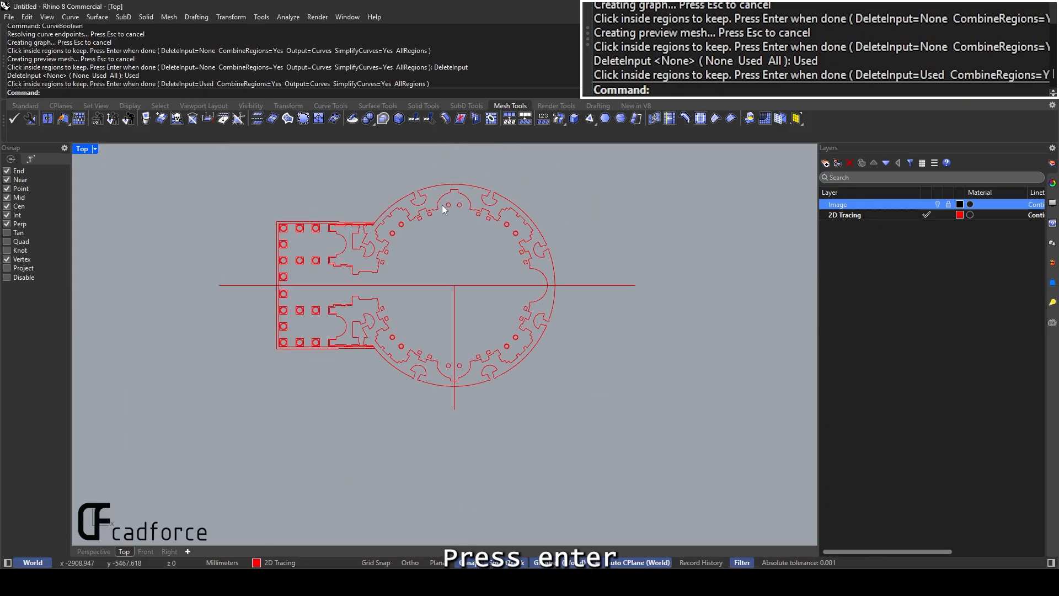
# Select the closed wall outline, move it horizontally away from the plan as a test, and undo the move
pyautogui.click(445, 193)
pyautogui.scroll(2, 445, 182)
pyautogui.scroll(-1, 445, 175)
pyautogui.click(572, 229)
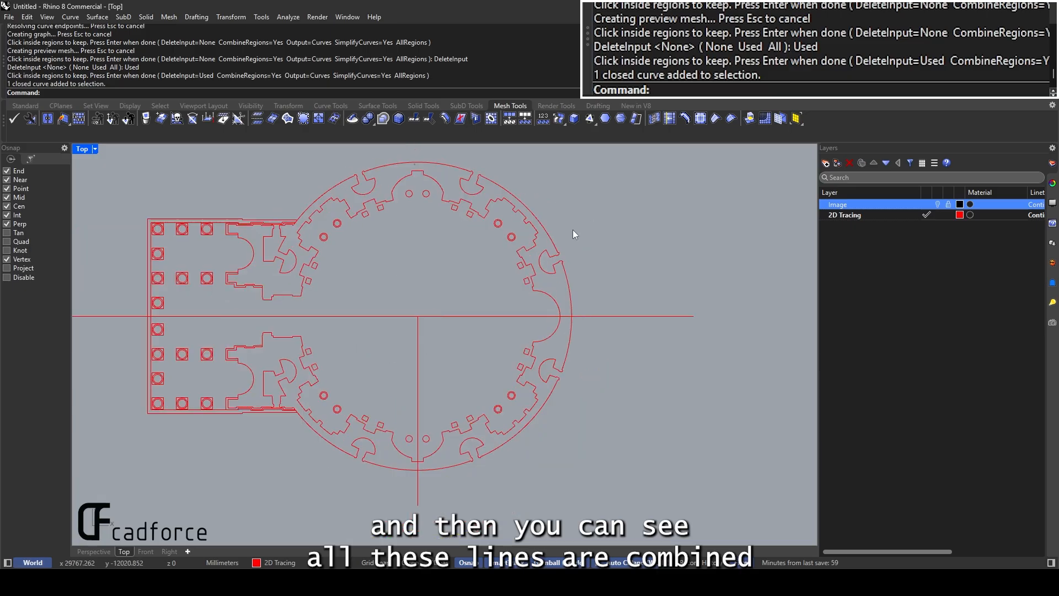
pyautogui.click(544, 235)
pyautogui.scroll(2, 552, 353)
pyautogui.scroll(-2, 542, 358)
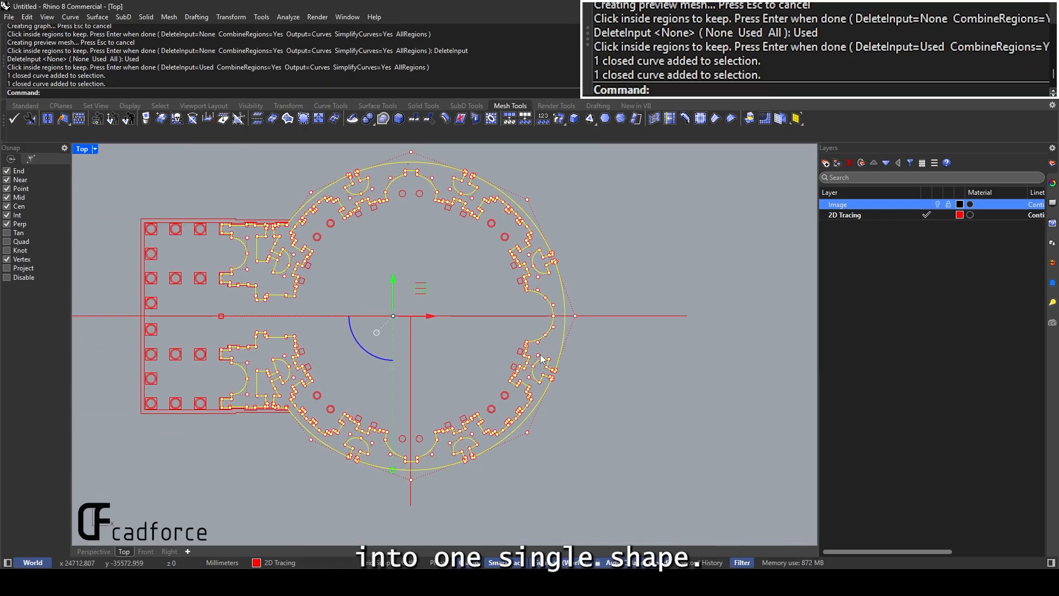
pyautogui.moveTo(470, 315); pyautogui.dragTo(624, 253)
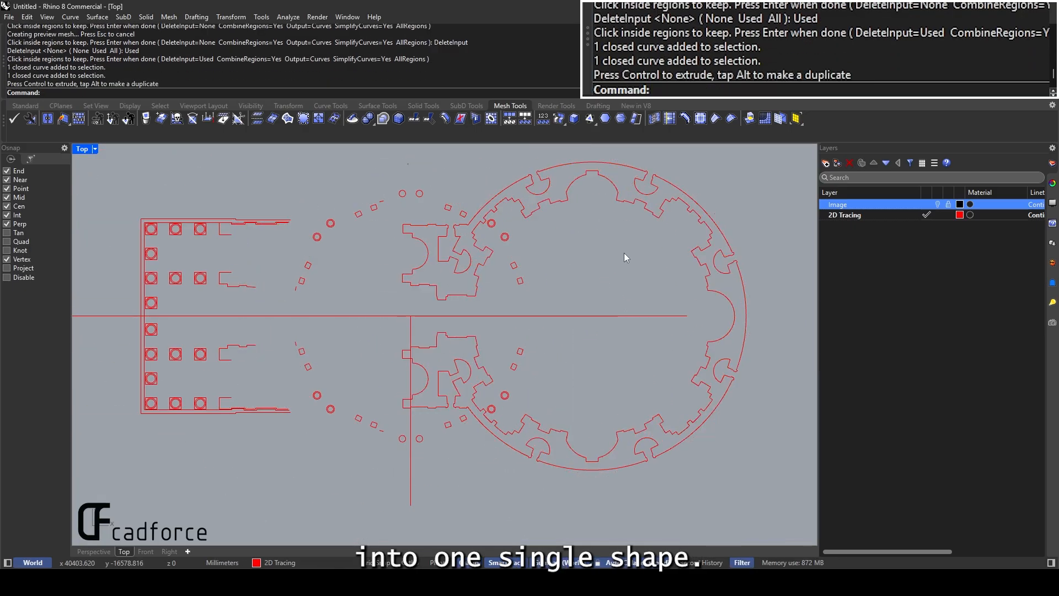
pyautogui.hotkey('ctrl', 'z')
# Delete the leftover open curve overlapping the inner wall at the rotunda's upper-left side
pyautogui.scroll(12, 397, 203)
pyautogui.click(333, 198)
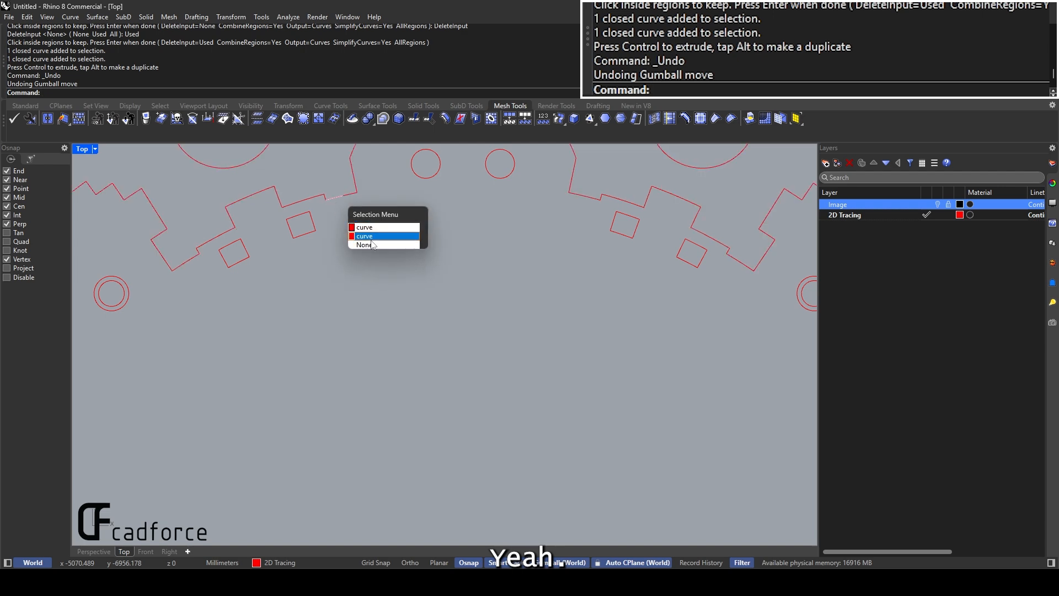
pyautogui.click(362, 237)
pyautogui.scroll(-5, 355, 210)
pyautogui.press('Delete')
pyautogui.scroll(-4, 354, 214)
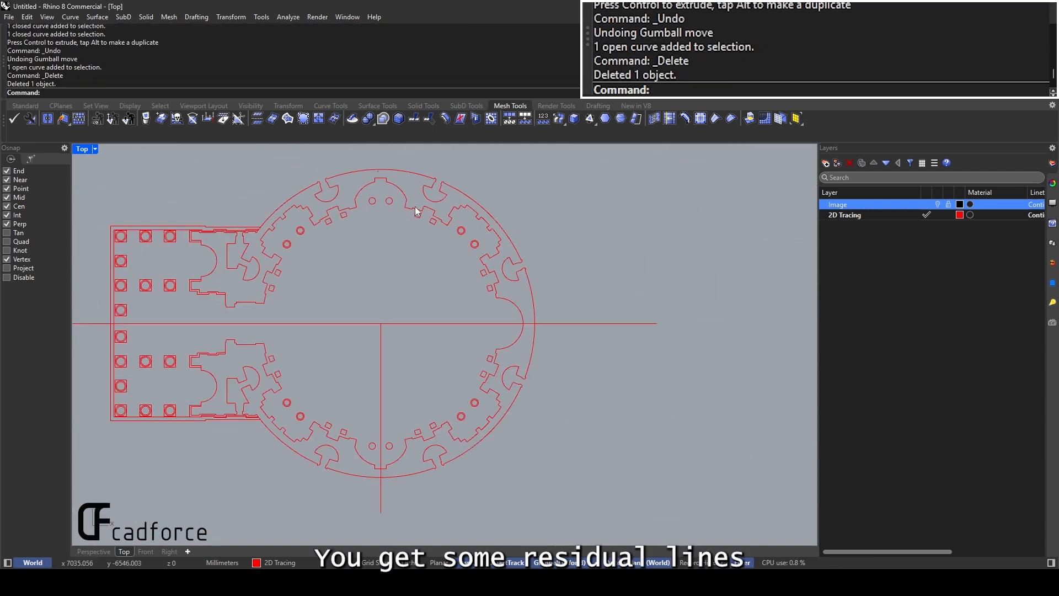
# Hide the closed wall outline to isolate the residual line fragments
pyautogui.click(415, 206)
pyautogui.scroll(6, 415, 208)
pyautogui.scroll(-5, 415, 208)
pyautogui.scroll(3, 353, 218)
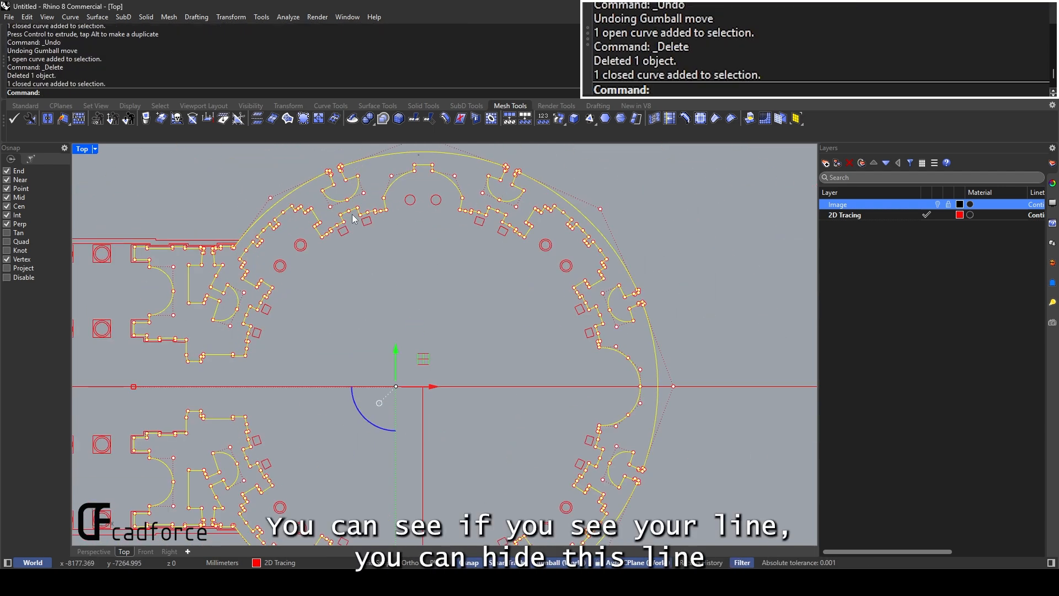
pyautogui.hotkey('ctrl', 'h')
pyautogui.scroll(4, 246, 305)
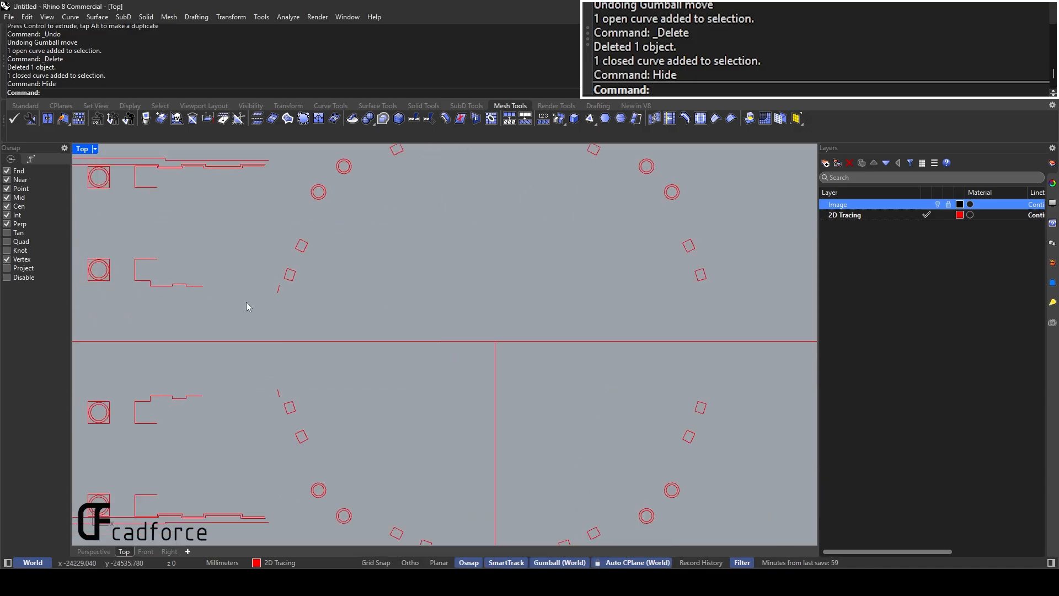
# Delete the short leftover line fragments beside the small square columns on the rotunda's portico side
pyautogui.moveTo(246, 306); pyautogui.dragTo(295, 275)
pyautogui.moveTo(317, 352); pyautogui.dragTo(335, 267, button='right')
pyautogui.press('Delete')
pyautogui.moveTo(289, 357); pyautogui.dragTo(318, 318)
pyautogui.press('Delete')
pyautogui.moveTo(327, 368); pyautogui.dragTo(219, 276, button='right')
pyautogui.moveTo(387, 448); pyautogui.dragTo(406, 433)
pyautogui.press('Delete')
pyautogui.moveTo(644, 383); pyautogui.dragTo(510, 471, button='right')
pyautogui.scroll(-6, 509, 470)
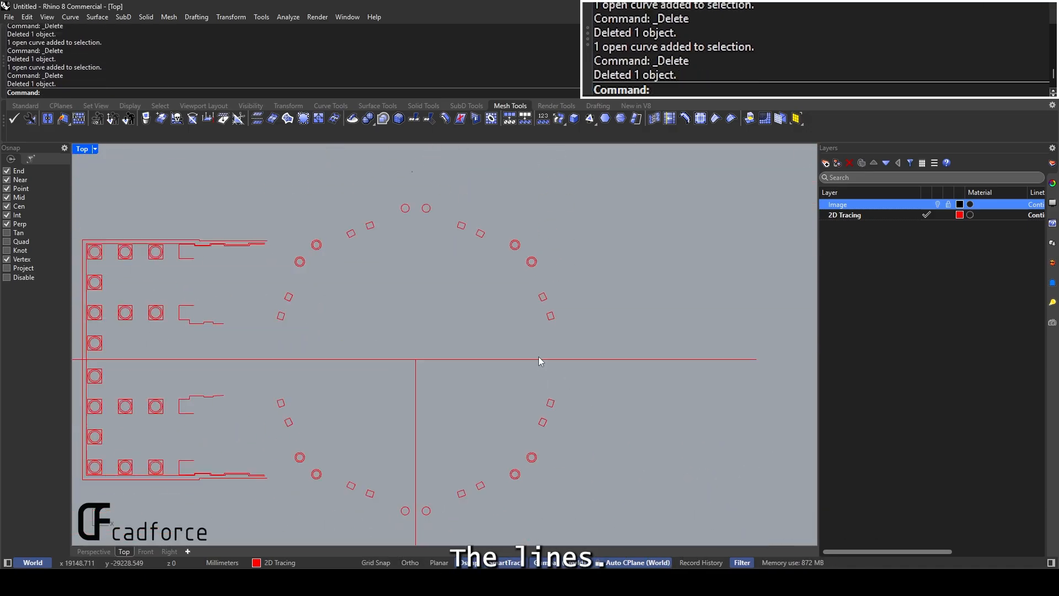
# Show the hidden closed wall outline again
pyautogui.moveTo(492, 265); pyautogui.dragTo(533, 346, button='right')
pyautogui.scroll(2, 533, 347)
pyautogui.scroll(-3, 533, 352)
pyautogui.moveTo(470, 307); pyautogui.dragTo(471, 273, button='right')
pyautogui.write('Show')
pyautogui.press('Return')
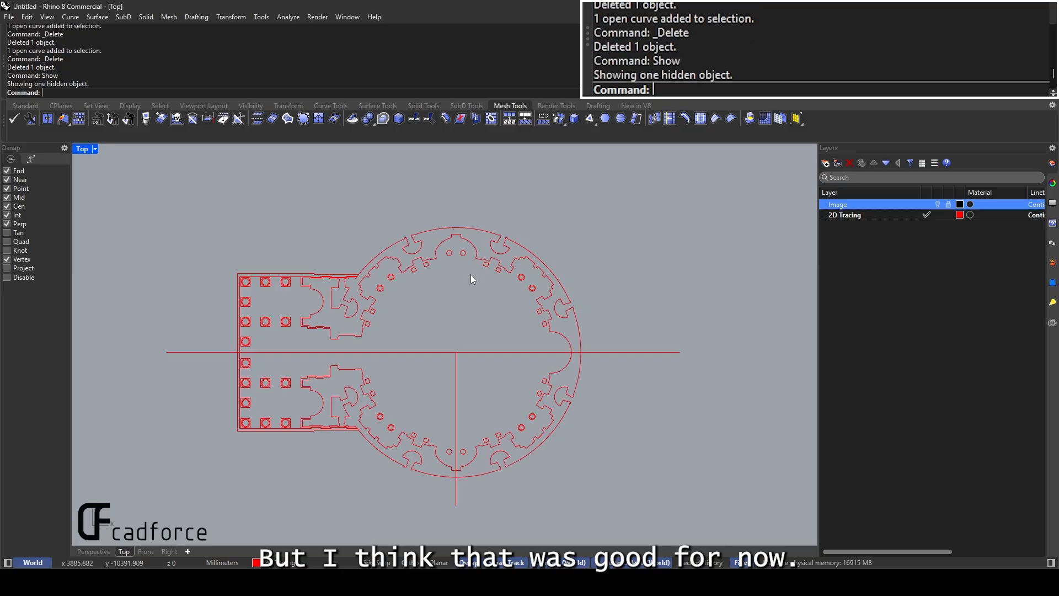
# Select the inner circle of the upper-row portico column nearest the rotunda, together with the closed wall outline
pyautogui.scroll(12, 282, 273)
pyautogui.click(302, 289)
pyautogui.press('Escape')
pyautogui.scroll(4, 303, 289)
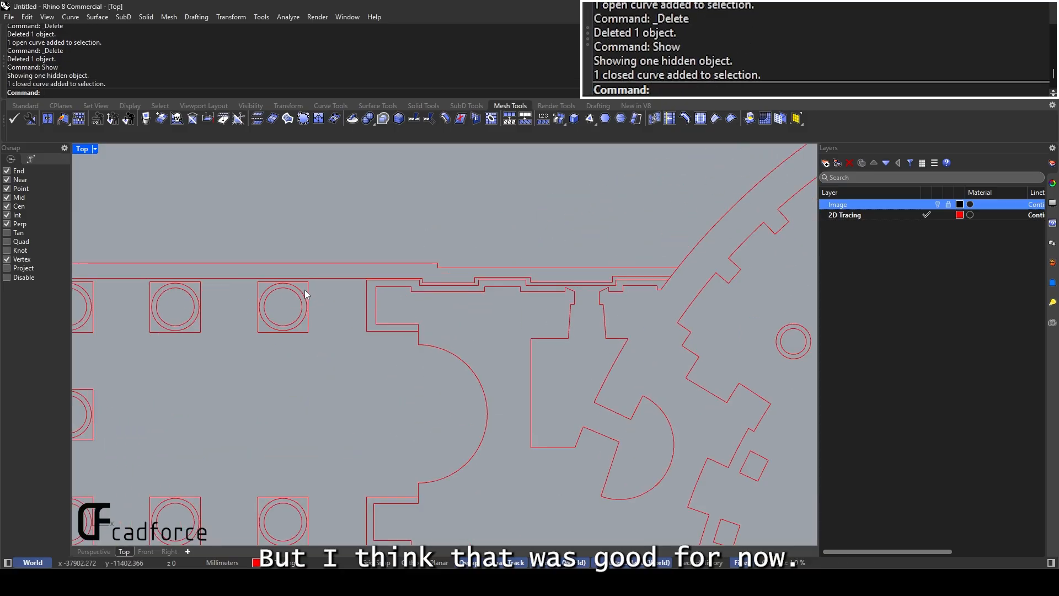
pyautogui.click(290, 292)
pyautogui.scroll(-6, 291, 296)
pyautogui.click(458, 253)
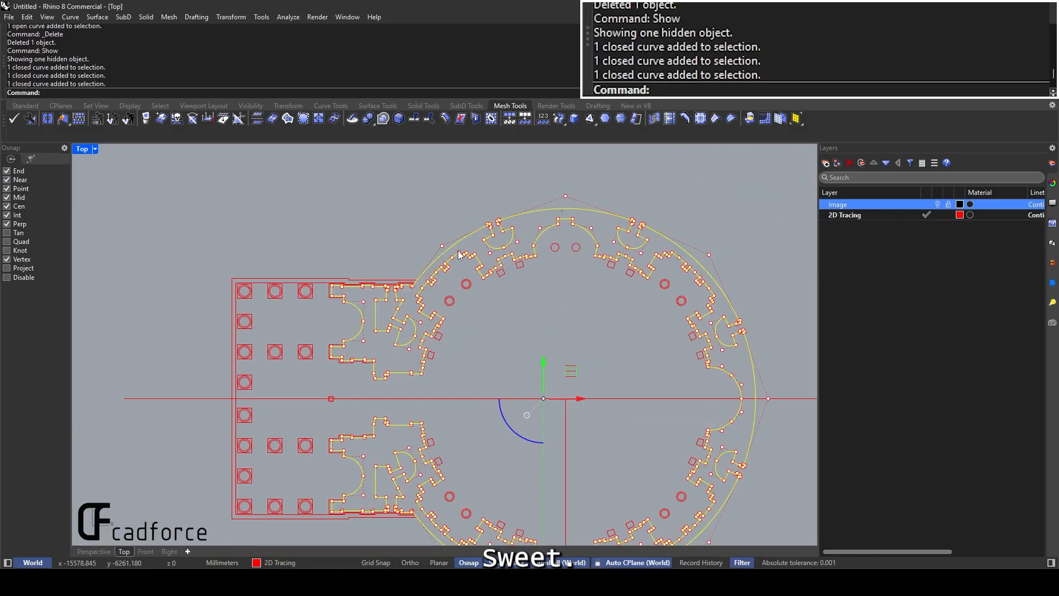
# Create a new layer named Hatch Lines
pyautogui.rightClick(905, 265)
pyautogui.click(930, 267)
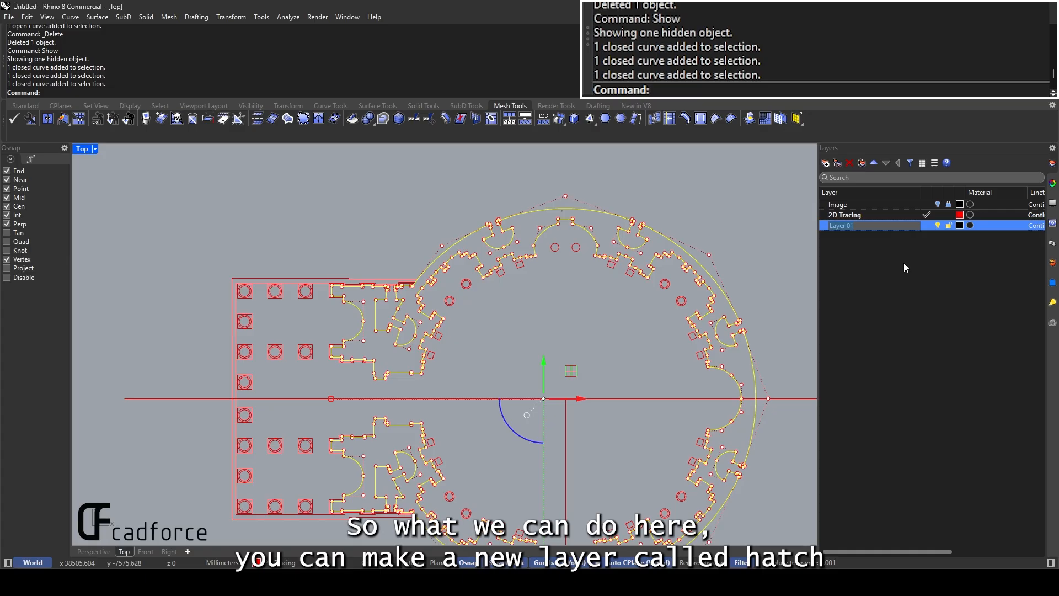
pyautogui.write('Hay')
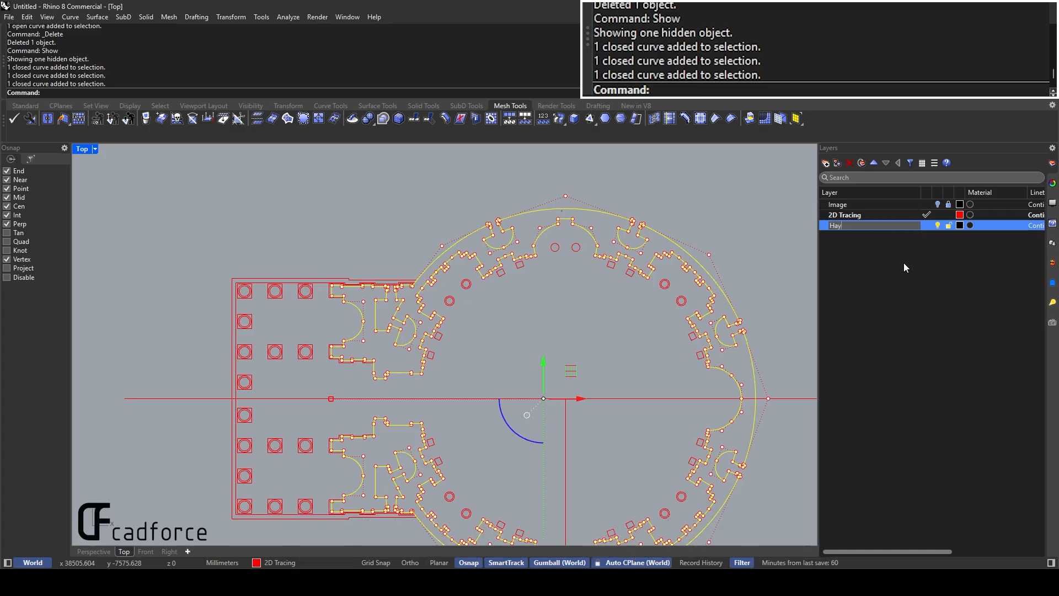
pyautogui.press('BackSpace')
pyautogui.write('tch Lines')
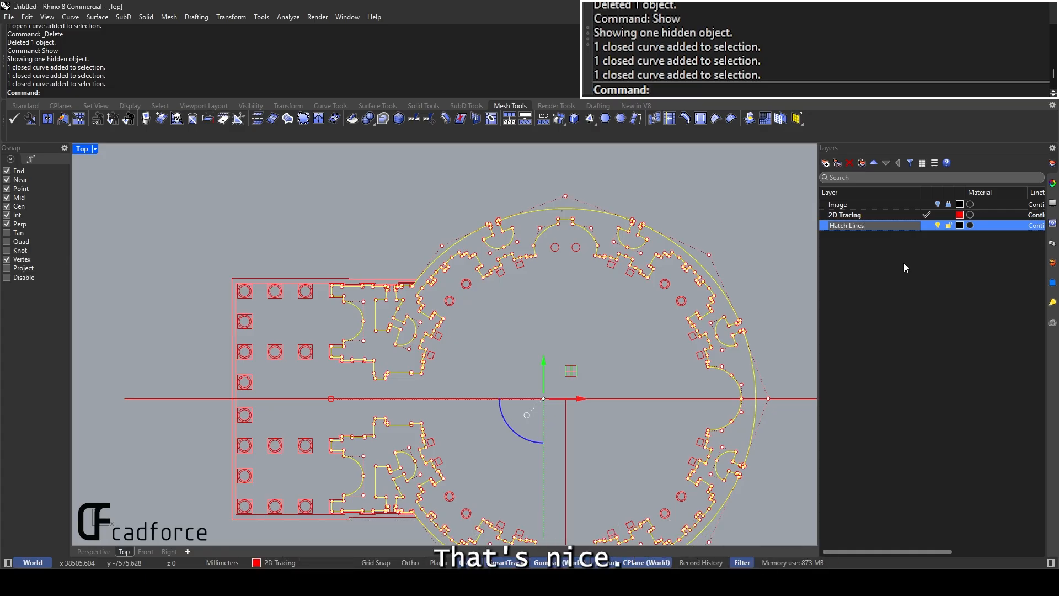
pyautogui.press('Return')
# Add the inner circles of the remaining portico columns to the selection
pyautogui.scroll(8, 328, 251)
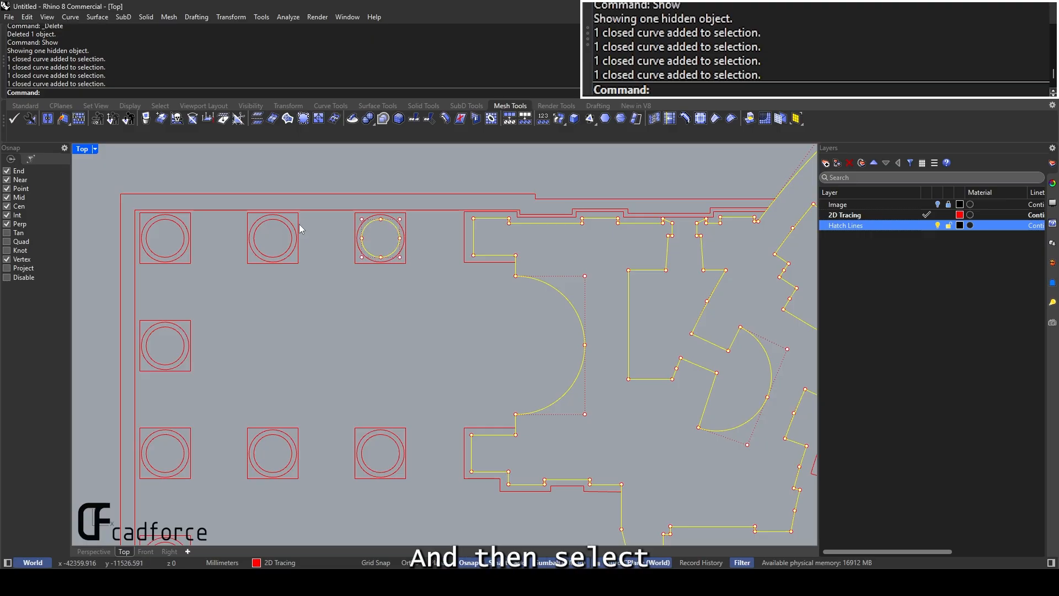
pyautogui.keyDown('shift'); pyautogui.click(289, 228); pyautogui.keyUp('shift')
pyautogui.keyDown('shift'); pyautogui.click(181, 227); pyautogui.keyUp('shift')
pyautogui.moveTo(221, 300); pyautogui.dragTo(224, 238, button='right')
pyautogui.keyDown('shift'); pyautogui.click(183, 273); pyautogui.keyUp('shift')
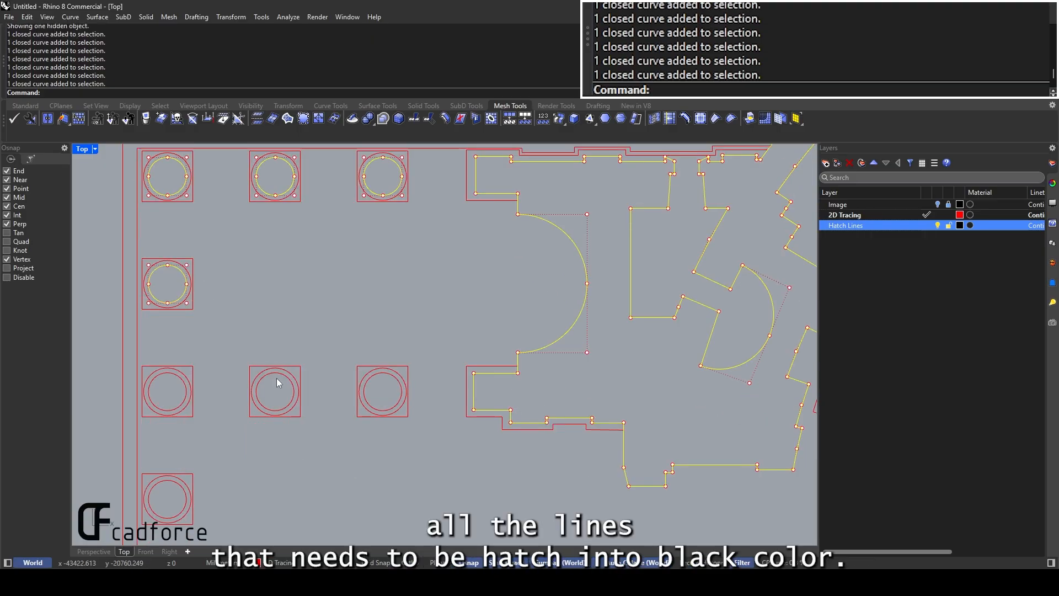
pyautogui.keyDown('shift'); pyautogui.click(293, 383); pyautogui.keyUp('shift')
pyautogui.scroll(-5, 205, 396)
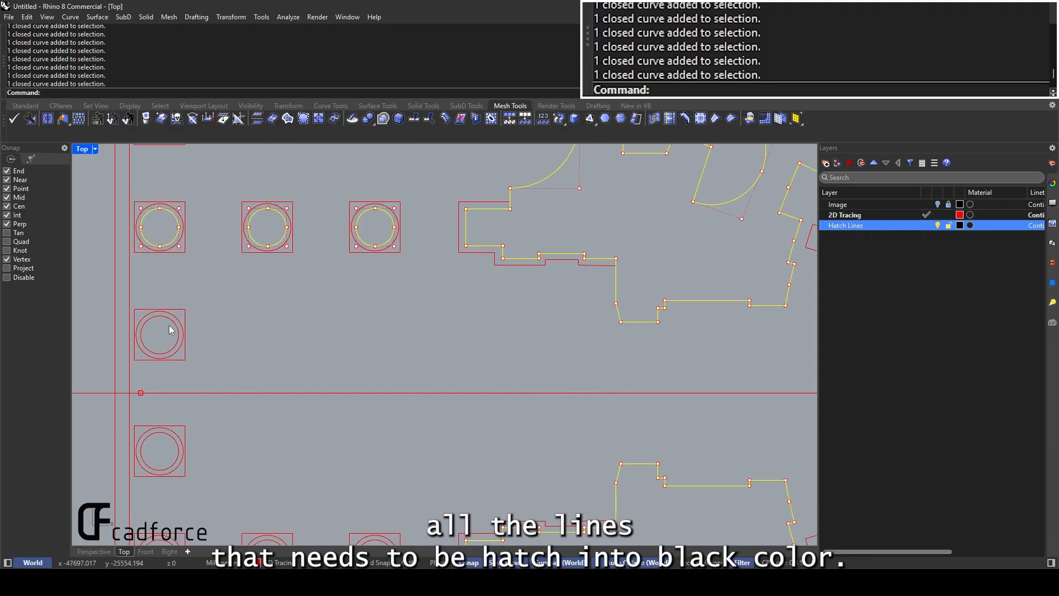
pyautogui.scroll(3, 196, 382)
pyautogui.keyDown('shift'); pyautogui.click(197, 382); pyautogui.keyUp('shift')
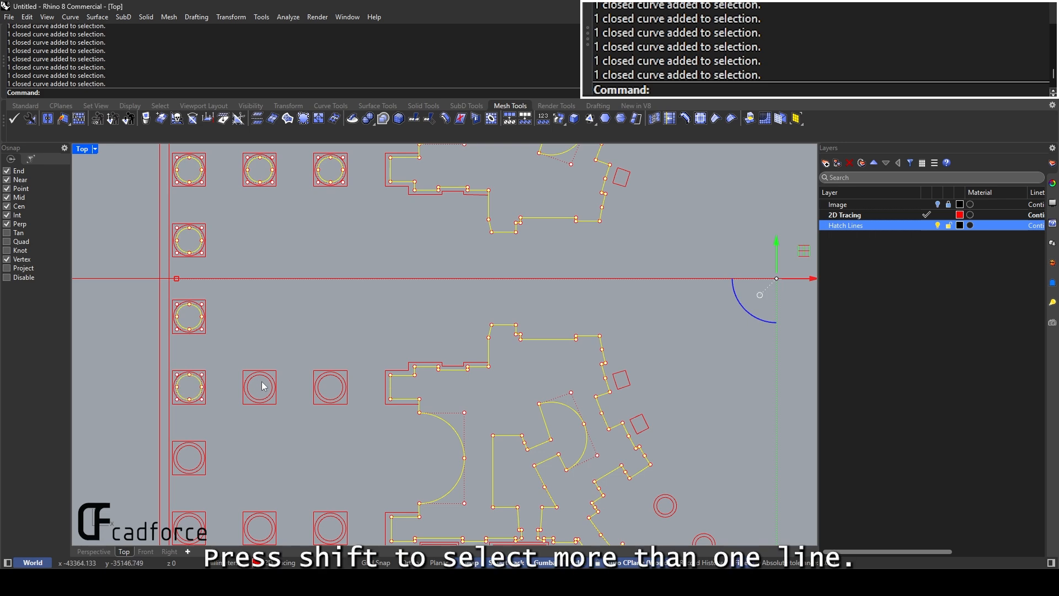
pyautogui.keyDown('shift'); pyautogui.click(263, 386); pyautogui.keyUp('shift')
pyautogui.keyDown('shift'); pyautogui.click(329, 382); pyautogui.keyUp('shift')
pyautogui.moveTo(329, 383); pyautogui.dragTo(319, 287, button='right')
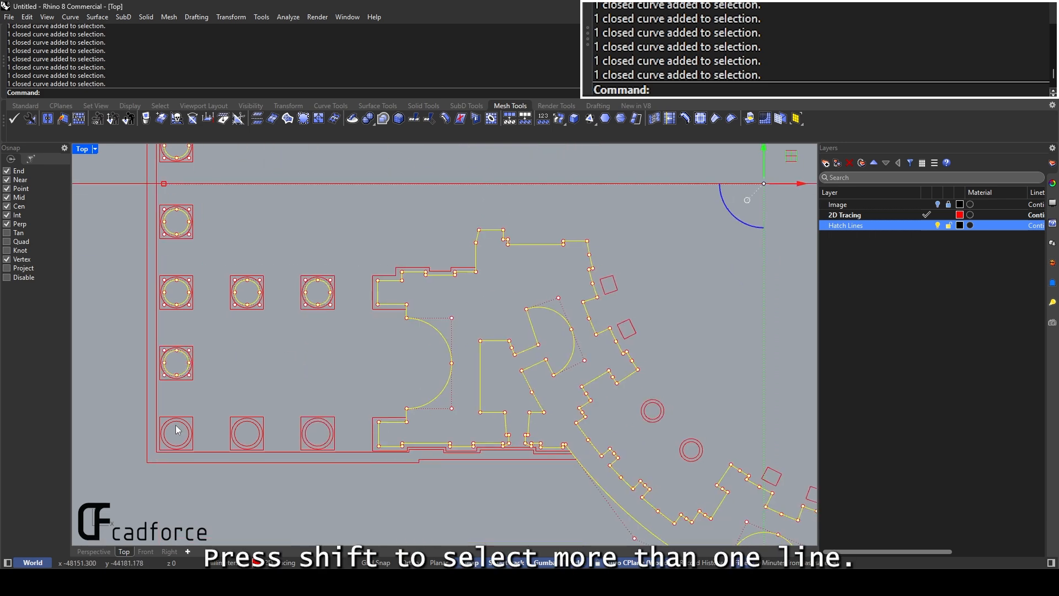
pyautogui.scroll(-4, 317, 430)
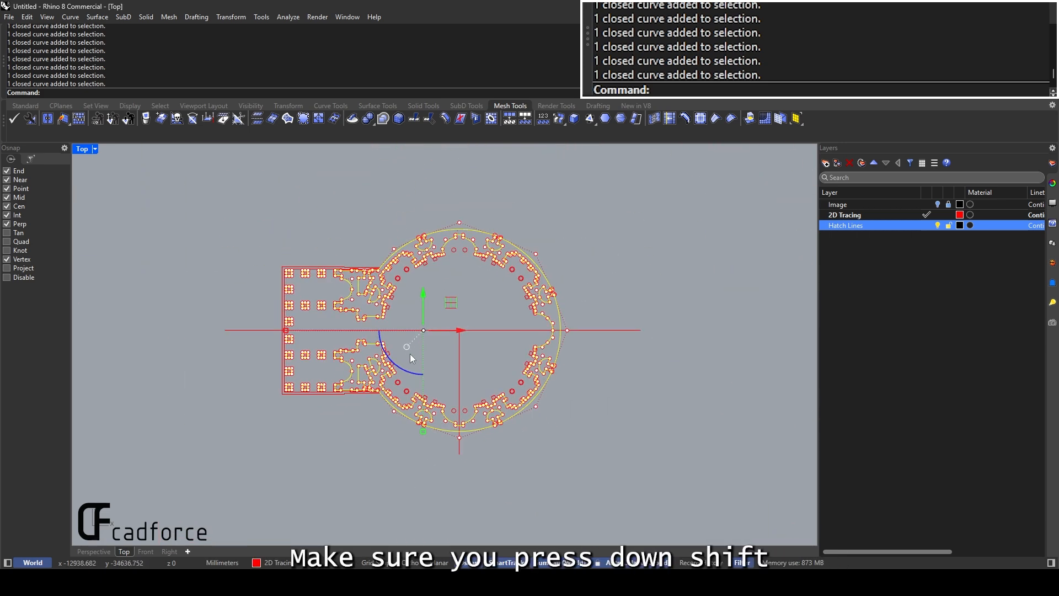
# Add the inner column circles and small square piers along the lower-left and lower-centre rotunda wall to the selection
pyautogui.scroll(4, 409, 354)
pyautogui.keyDown('shift'); pyautogui.click(416, 437); pyautogui.keyUp('shift')
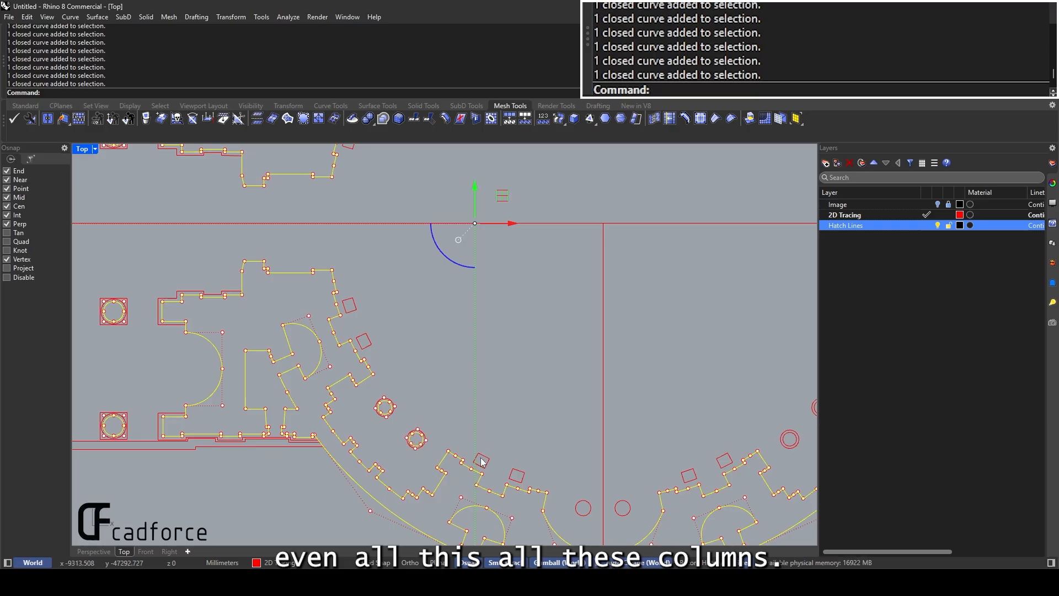
pyautogui.keyDown('shift'); pyautogui.click(577, 503); pyautogui.keyUp('shift')
pyautogui.keyDown('shift'); pyautogui.click(628, 504); pyautogui.keyUp('shift')
pyautogui.keyDown('shift'); pyautogui.click(683, 478); pyautogui.keyUp('shift')
pyautogui.keyDown('shift'); pyautogui.click(724, 465); pyautogui.keyUp('shift')
pyautogui.moveTo(739, 430); pyautogui.dragTo(527, 442, button='right')
# Add the inner column circles and the two square piers along the lower-right rotunda wall to the selection
pyautogui.scroll(4, 552, 445)
pyautogui.keyDown('shift'); pyautogui.click(644, 406); pyautogui.keyUp('shift')
pyautogui.moveTo(671, 331); pyautogui.dragTo(639, 388, button='right')
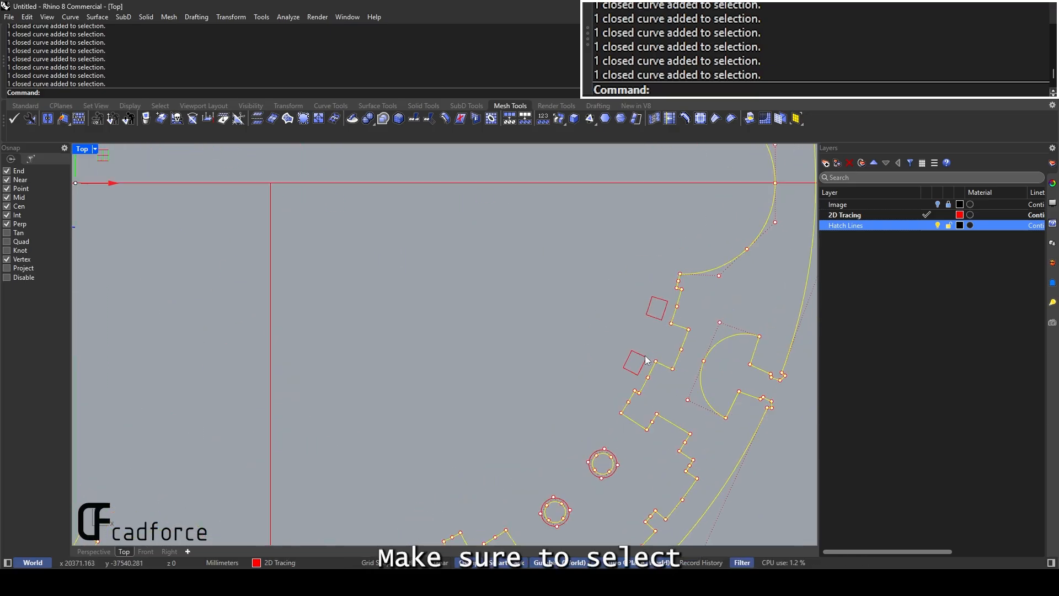
pyautogui.keyDown('shift'); pyautogui.click(645, 359); pyautogui.keyUp('shift')
pyautogui.keyDown('shift'); pyautogui.click(659, 319); pyautogui.keyUp('shift')
# Add the two square piers just below the rotunda entrance to the selection
pyautogui.scroll(-8, 658, 318)
pyautogui.moveTo(332, 324); pyautogui.dragTo(491, 338, button='right')
pyautogui.scroll(8, 490, 337)
pyautogui.keyDown('shift'); pyautogui.click(492, 365); pyautogui.keyUp('shift')
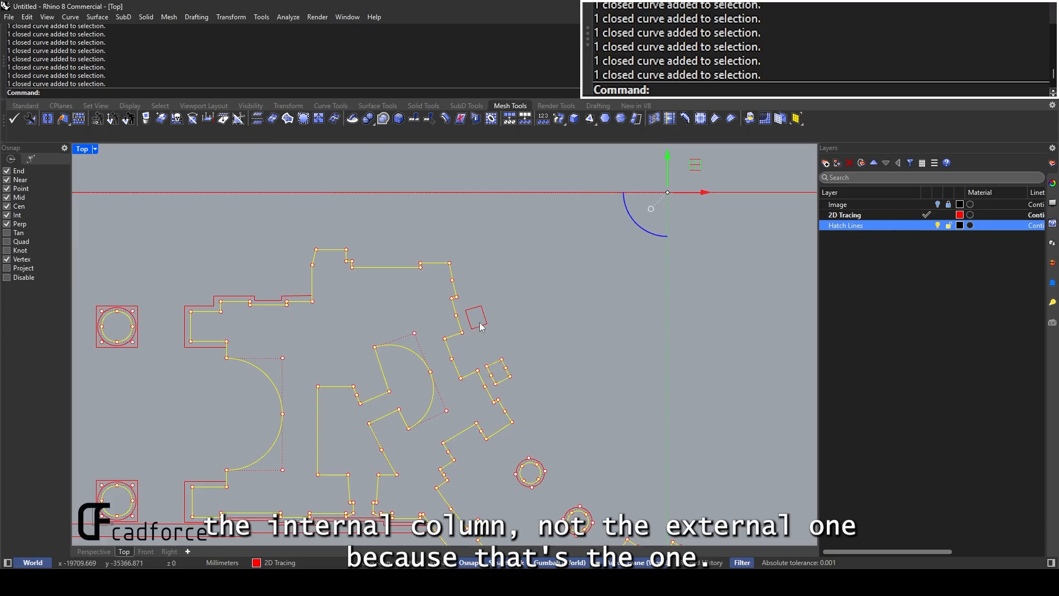
pyautogui.keyDown('shift'); pyautogui.click(479, 322); pyautogui.keyUp('shift')
# Add the inner column circles and small square piers along the upper-left rotunda wall to the selection
pyautogui.scroll(-8, 479, 317)
pyautogui.moveTo(514, 284); pyautogui.dragTo(395, 407, button='right')
pyautogui.scroll(6, 385, 254)
pyautogui.scroll(2, 376, 289)
pyautogui.keyDown('shift'); pyautogui.click(375, 286); pyautogui.keyUp('shift')
pyautogui.keyDown('shift'); pyautogui.click(347, 402); pyautogui.keyUp('shift')
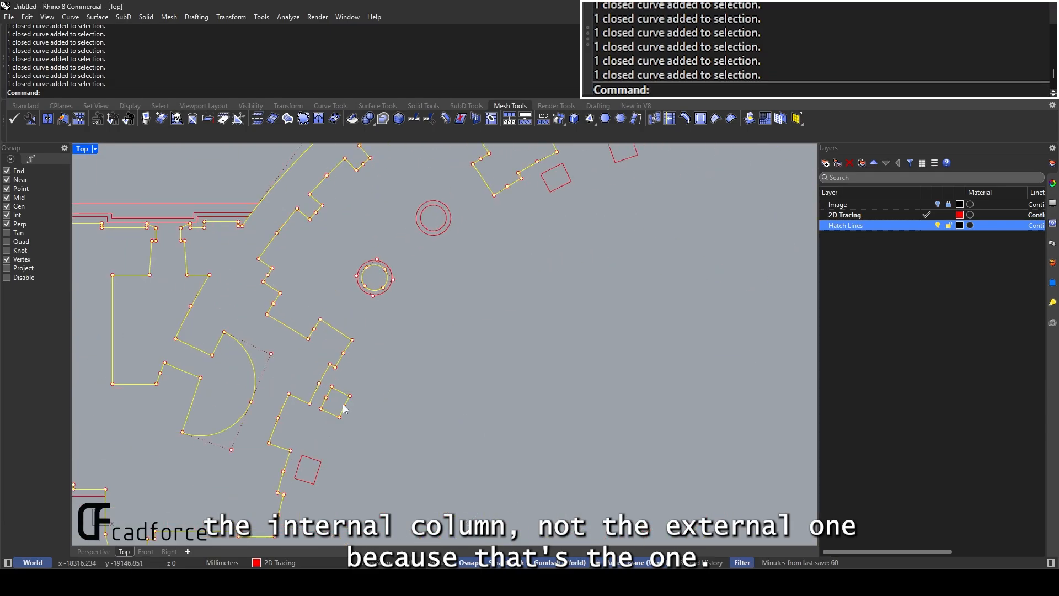
pyautogui.keyDown('shift'); pyautogui.click(319, 468); pyautogui.keyUp('shift')
pyautogui.keyDown('shift'); pyautogui.click(436, 231); pyautogui.keyUp('shift')
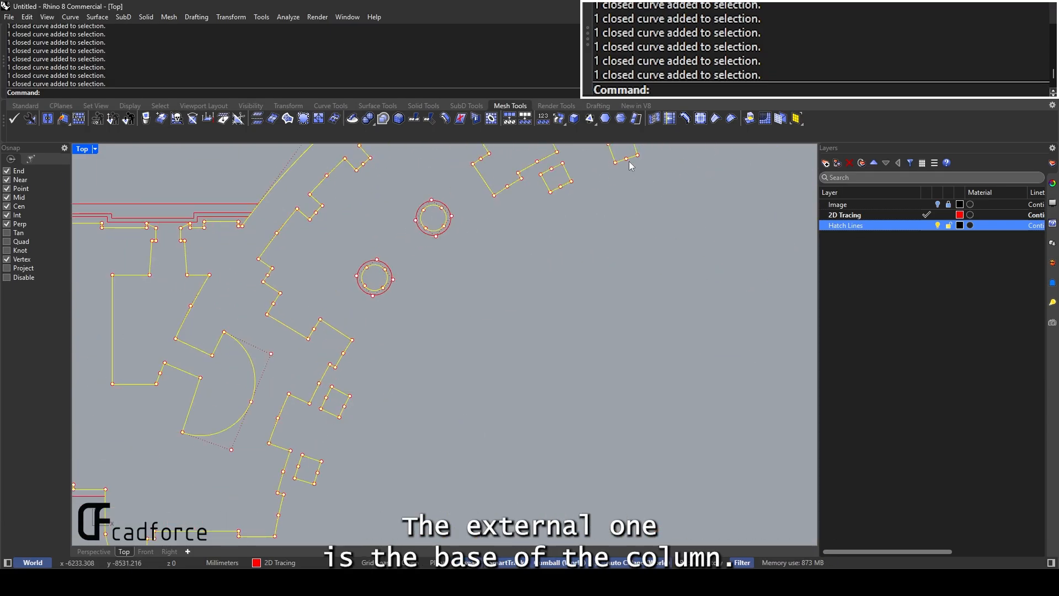
# Add the upper-centre niche's two circles, the adjacent square piers and the upper-right inner column circles to the selection
pyautogui.moveTo(567, 186); pyautogui.dragTo(301, 299, button='right')
pyautogui.keyDown('shift'); pyautogui.moveTo(477, 205); pyautogui.dragTo(478, 205); pyautogui.keyUp('shift')
pyautogui.moveTo(478, 205); pyautogui.dragTo(298, 197, button='right')
pyautogui.keyDown('shift'); pyautogui.click(512, 258); pyautogui.keyUp('shift')
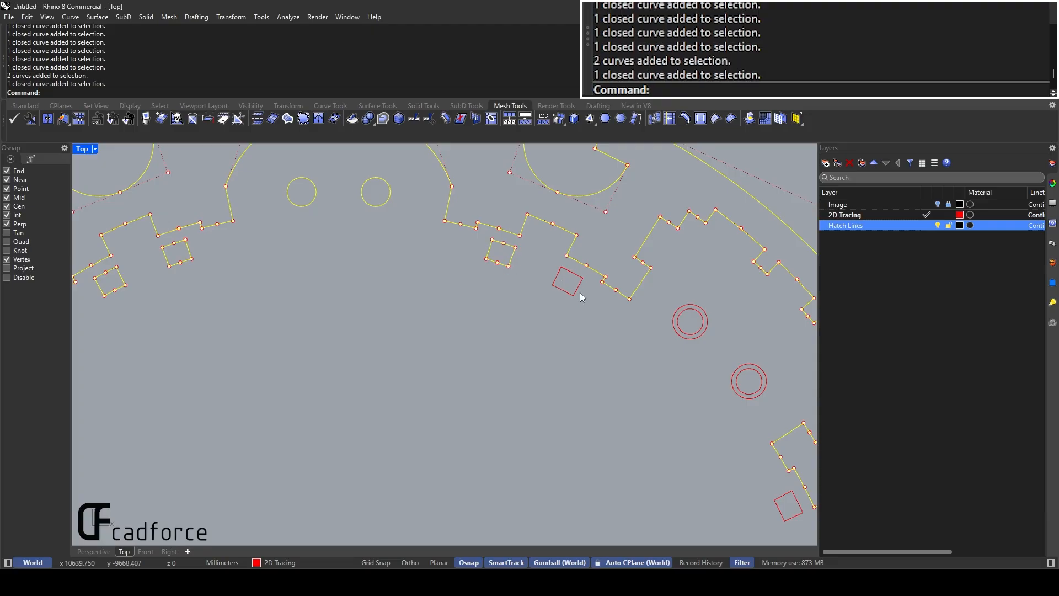
pyautogui.keyDown('shift'); pyautogui.click(579, 289); pyautogui.keyUp('shift')
pyautogui.keyDown('shift'); pyautogui.click(688, 312); pyautogui.keyUp('shift')
pyautogui.keyDown('shift'); pyautogui.click(741, 371); pyautogui.keyUp('shift')
# Add the two square piers beside the right-hand apse on the rotunda's upper half to the selection
pyautogui.moveTo(741, 371); pyautogui.dragTo(547, 210, button='right')
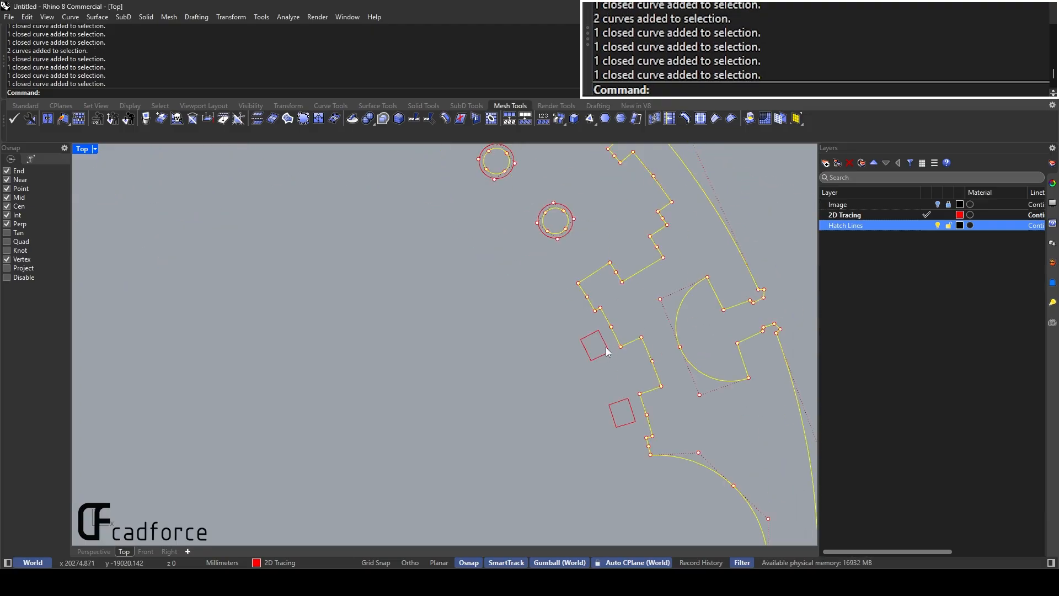
pyautogui.keyDown('shift'); pyautogui.click(606, 346); pyautogui.keyUp('shift')
pyautogui.keyDown('shift'); pyautogui.click(630, 406); pyautogui.keyUp('shift')
pyautogui.scroll(-8, 603, 305)
pyautogui.scroll(-3, 614, 303)
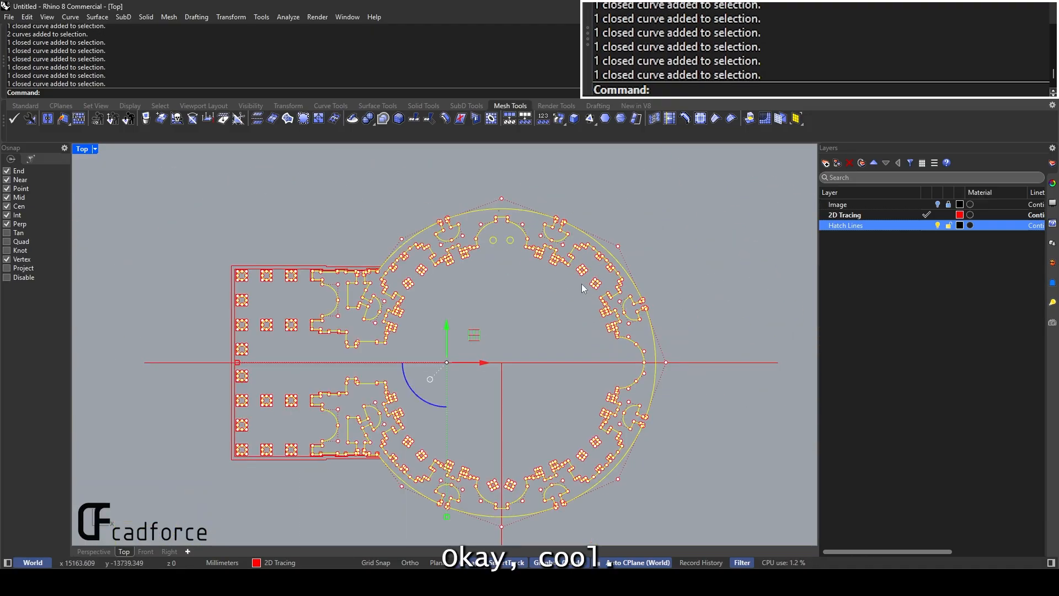
# Move the selected curves to the Hatch Lines layer, set that layer's colour to Blue, and clear the selection
pyautogui.rightClick(858, 225)
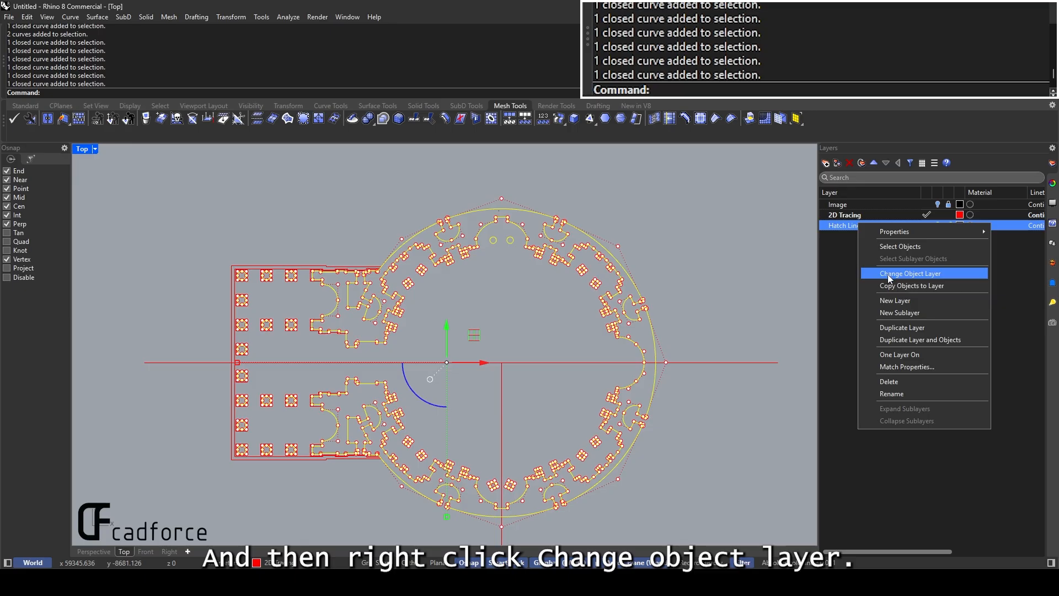
pyautogui.click(888, 273)
pyautogui.click(960, 226)
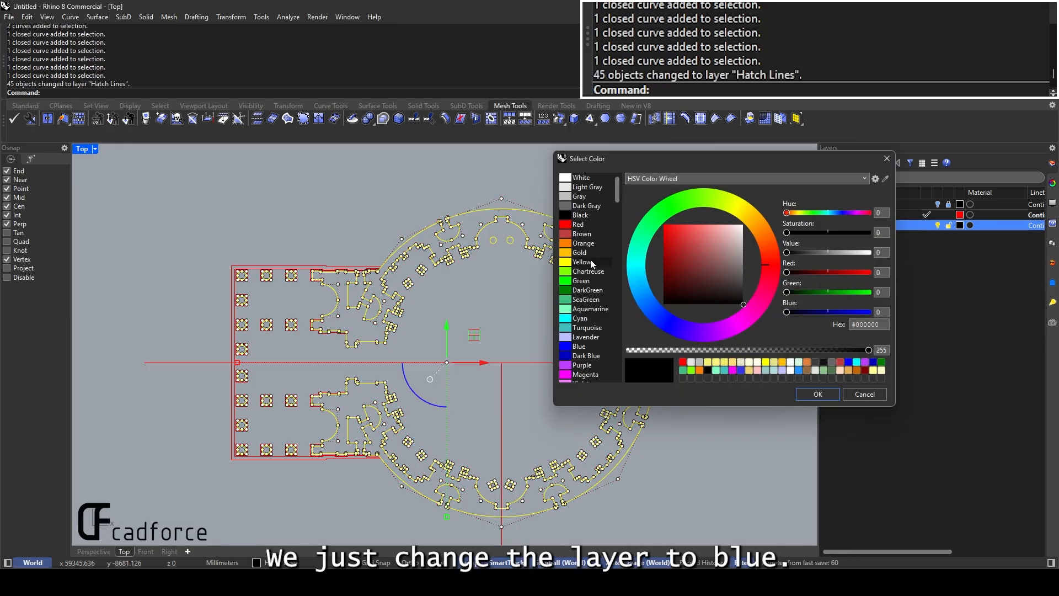
pyautogui.click(585, 347)
pyautogui.click(818, 394)
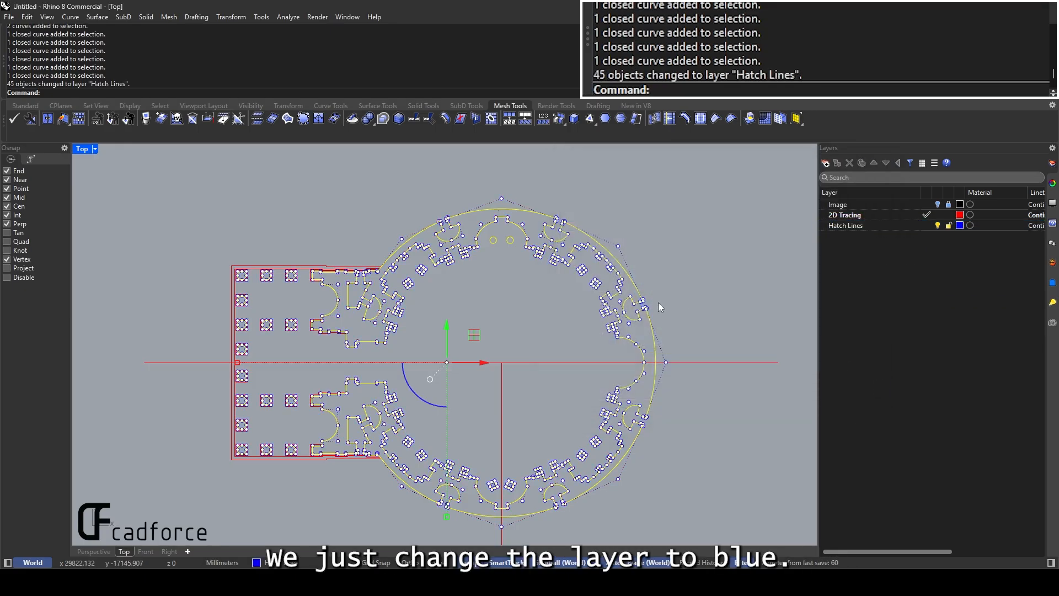
pyautogui.click(704, 289)
# Select all objects on the Hatch Lines layer
pyautogui.scroll(6, 282, 263)
pyautogui.scroll(-2, 397, 255)
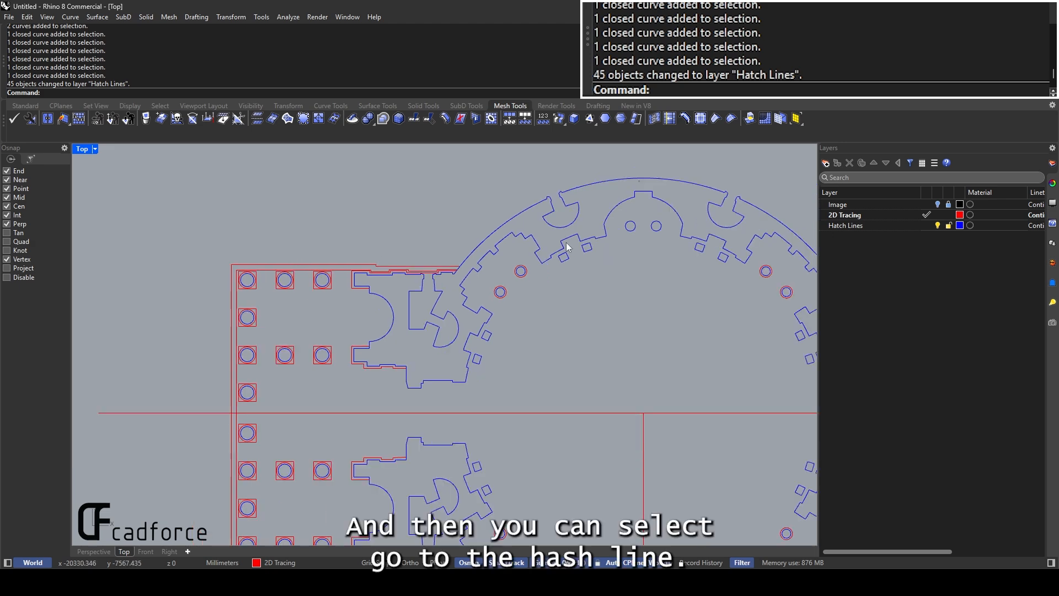
pyautogui.rightClick(883, 225)
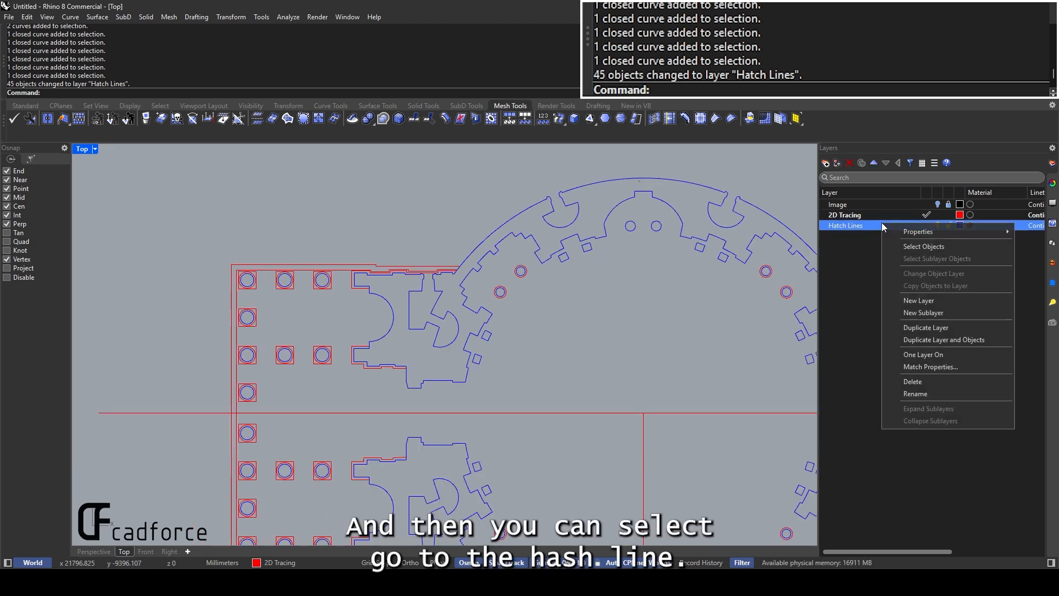
pyautogui.click(862, 251)
pyautogui.rightClick(854, 226)
pyautogui.click(894, 248)
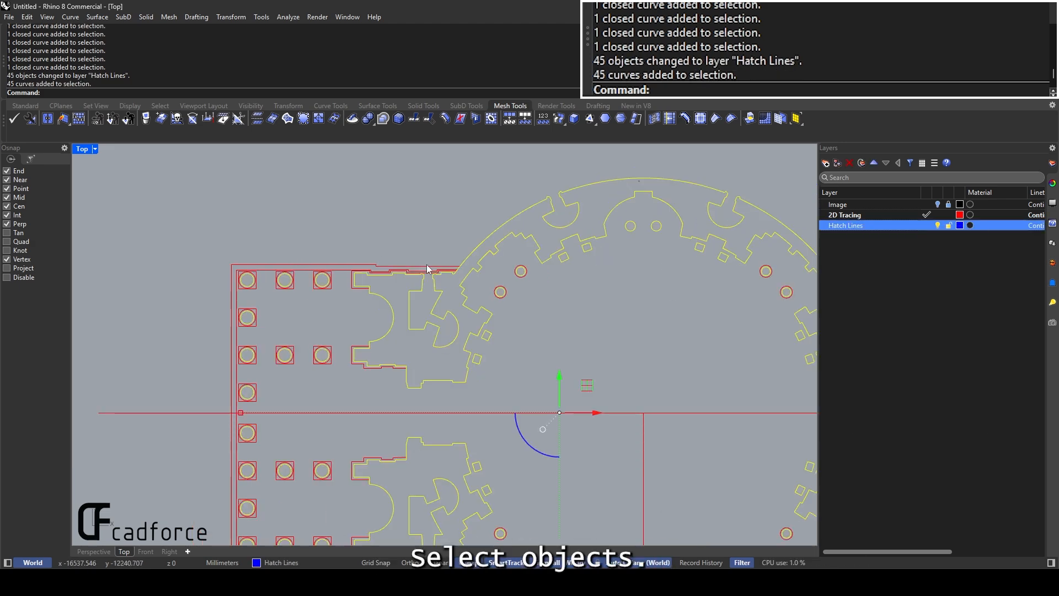
# Hatch the selected wall, pier and column outlines with the Solid pattern and the By Layer display colour
pyautogui.scroll(-6, 429, 267)
pyautogui.write('Hatch')
pyautogui.press('Return')
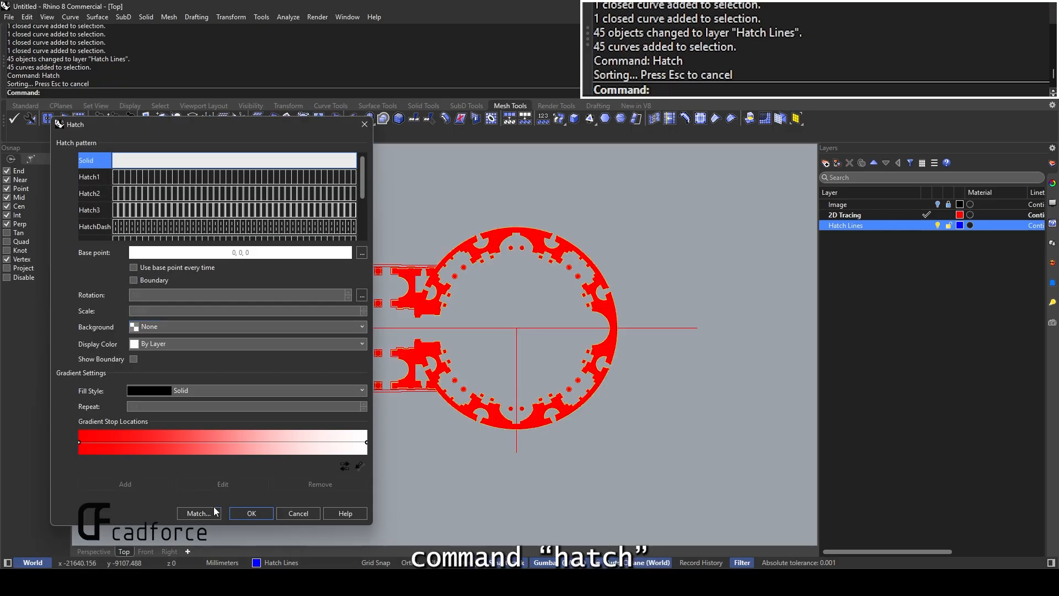
pyautogui.click(266, 518)
pyautogui.scroll(5, 555, 284)
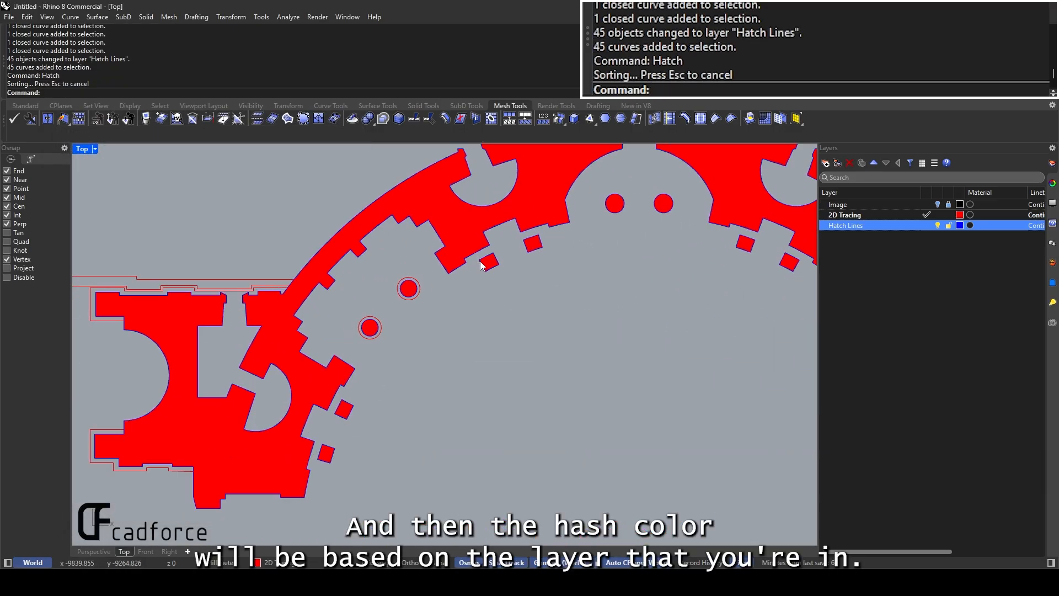
pyautogui.scroll(-5, 503, 254)
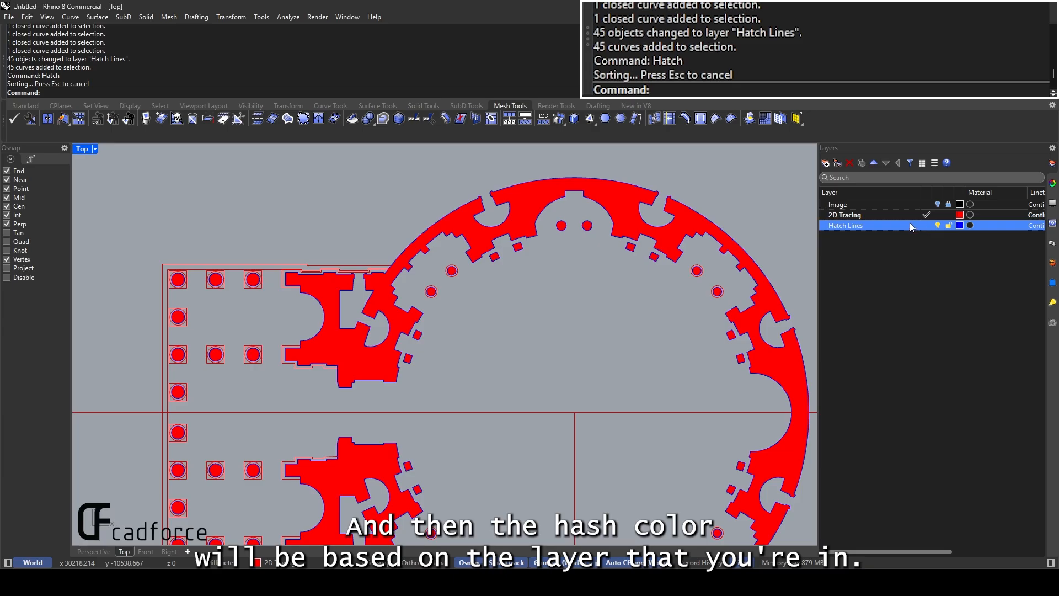
# Try moving only the large wall hatch to the Hatch Lines layer, and undo that layer change
pyautogui.click(616, 197)
pyautogui.rightClick(866, 224)
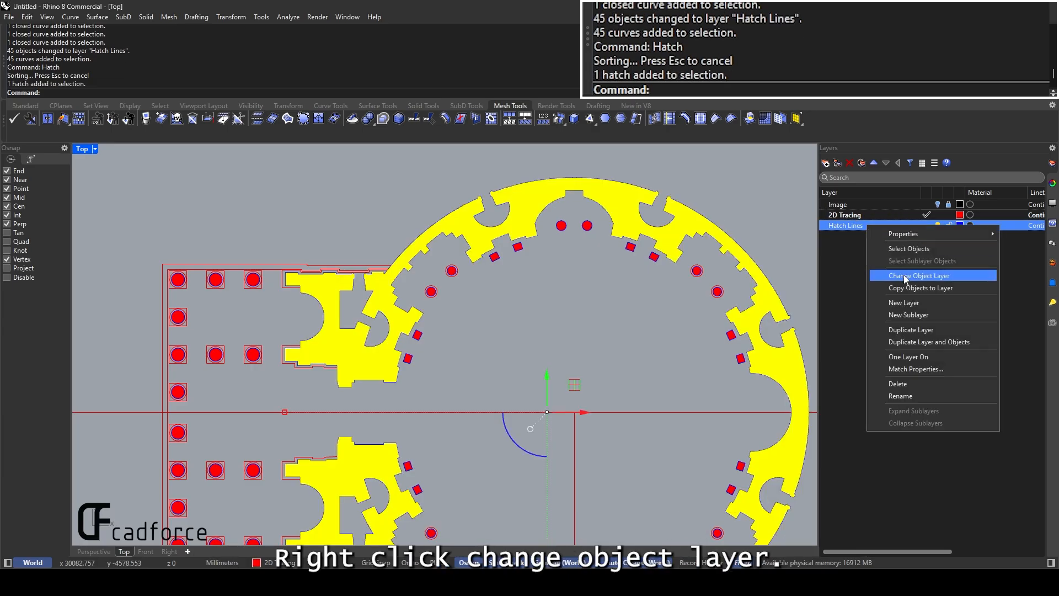
pyautogui.click(886, 278)
pyautogui.click(488, 263)
pyautogui.scroll(-3, 489, 264)
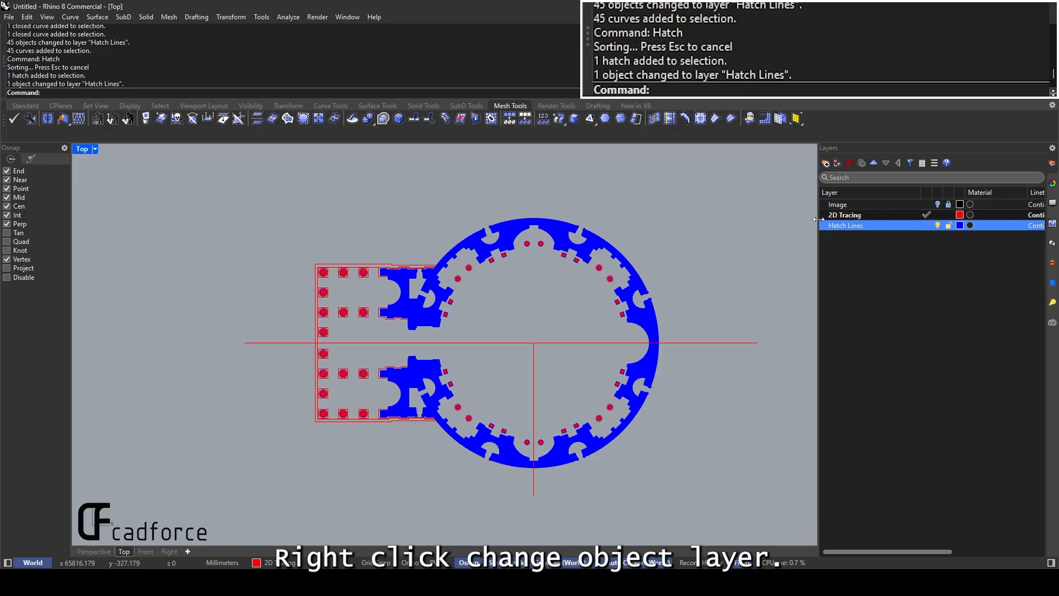
pyautogui.scroll(3, 540, 232)
pyautogui.hotkey('ctrl', 'z')
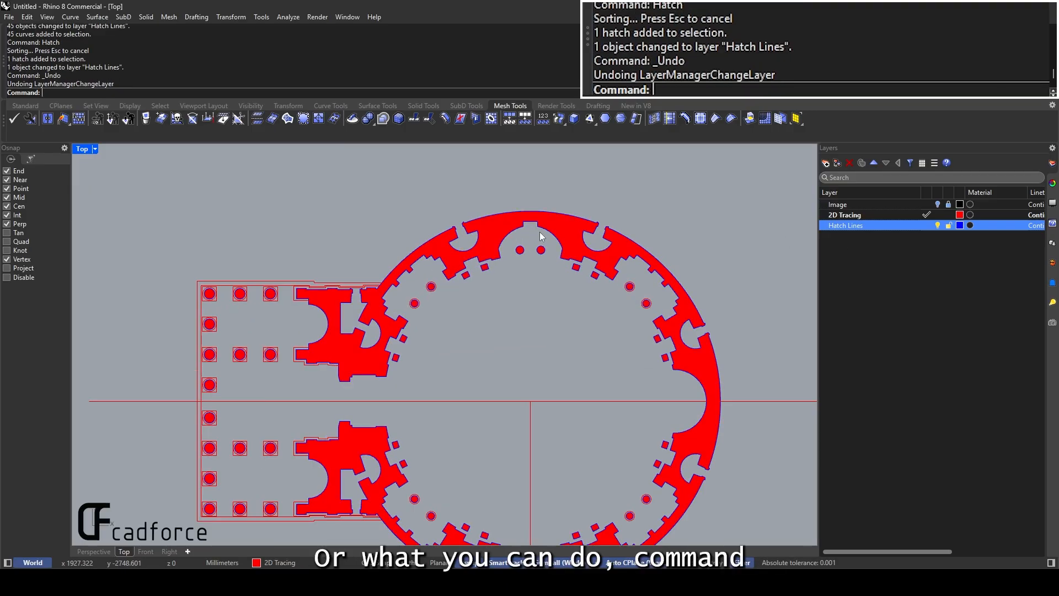
# Select every hatch in the drawing with the SelHatch command
pyautogui.write('SelHatcv')
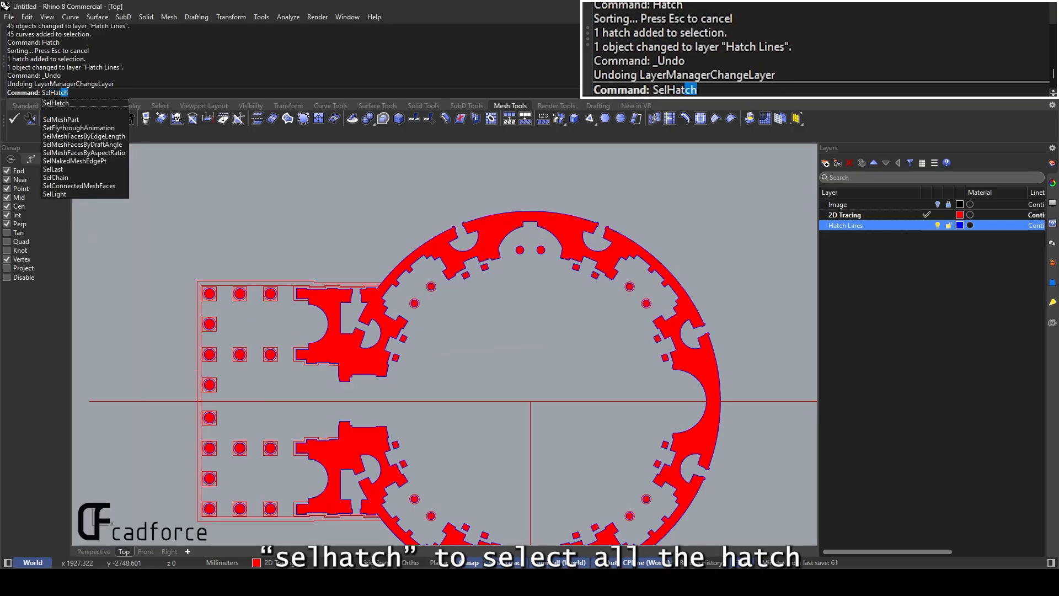
pyautogui.press('Return')
pyautogui.write('H')
pyautogui.press('BackSpace')
pyautogui.press('BackSpace')
pyautogui.write('SelHatch')
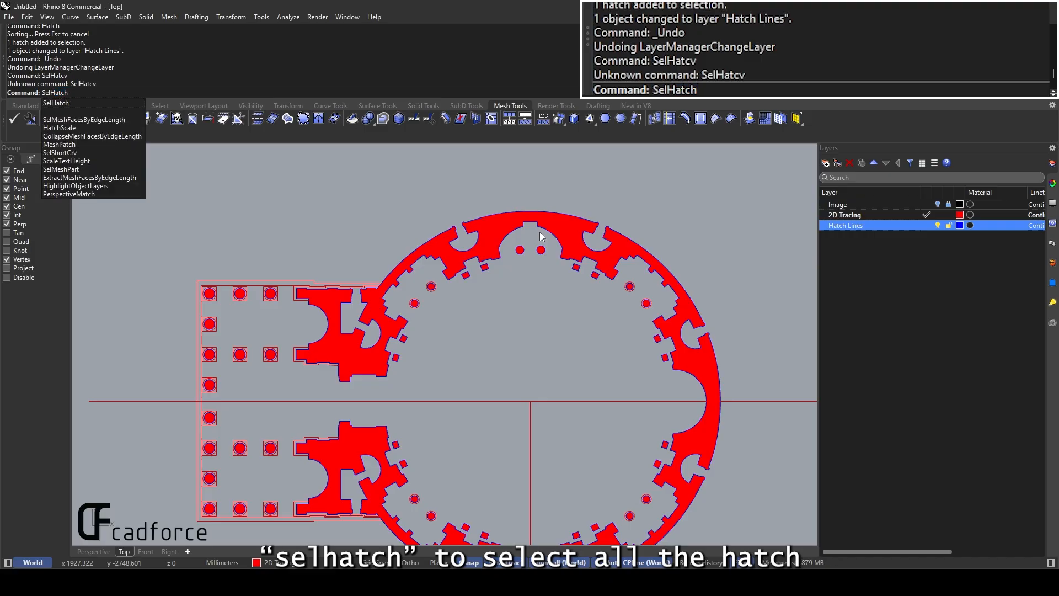
pyautogui.press('Return')
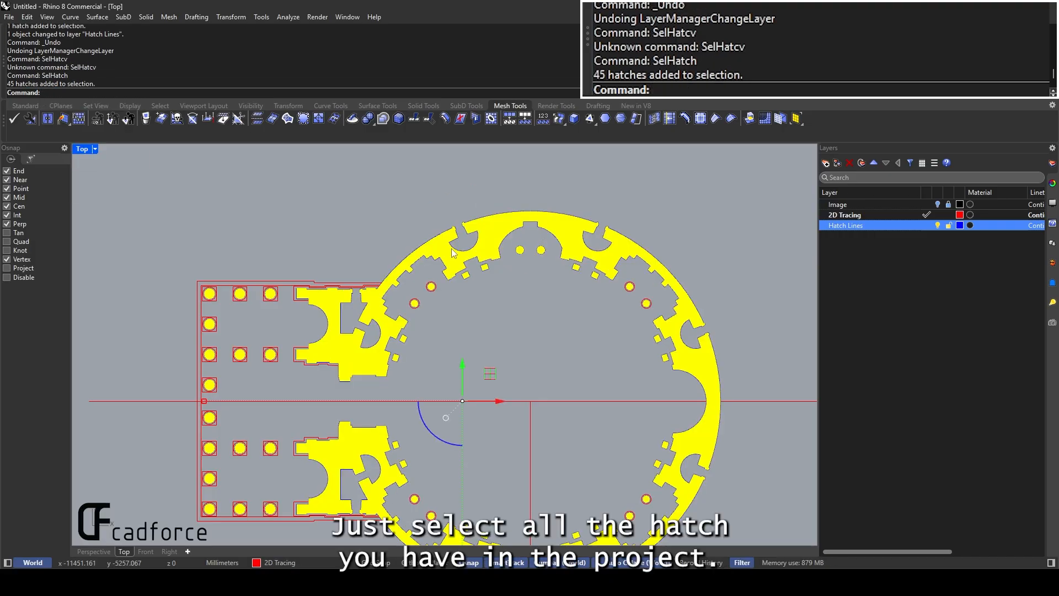
# Move all the selected hatches to the Hatch Lines layer and clear the selection
pyautogui.rightClick(840, 225)
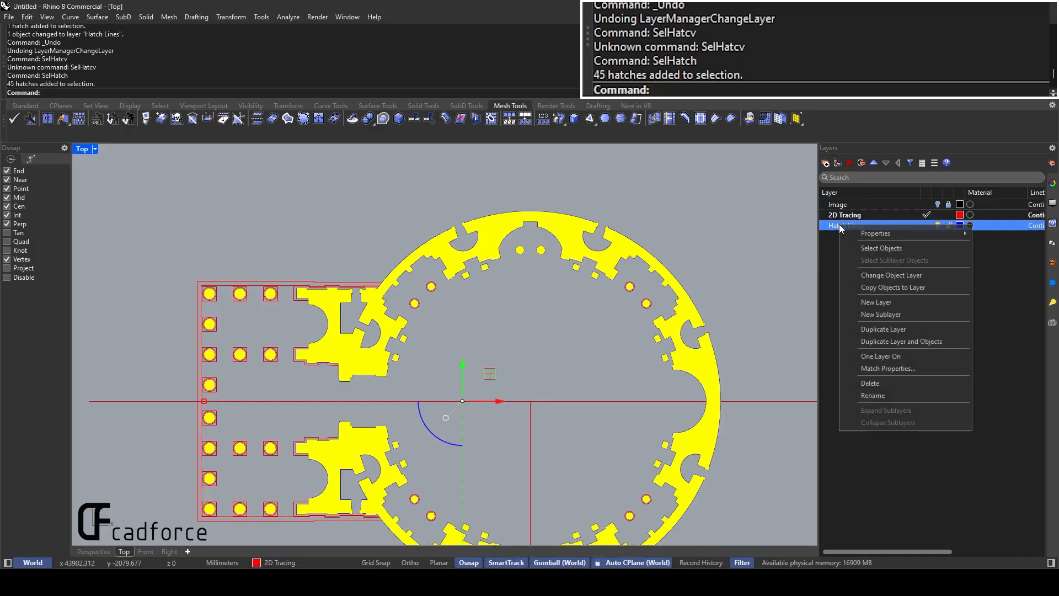
pyautogui.click(874, 275)
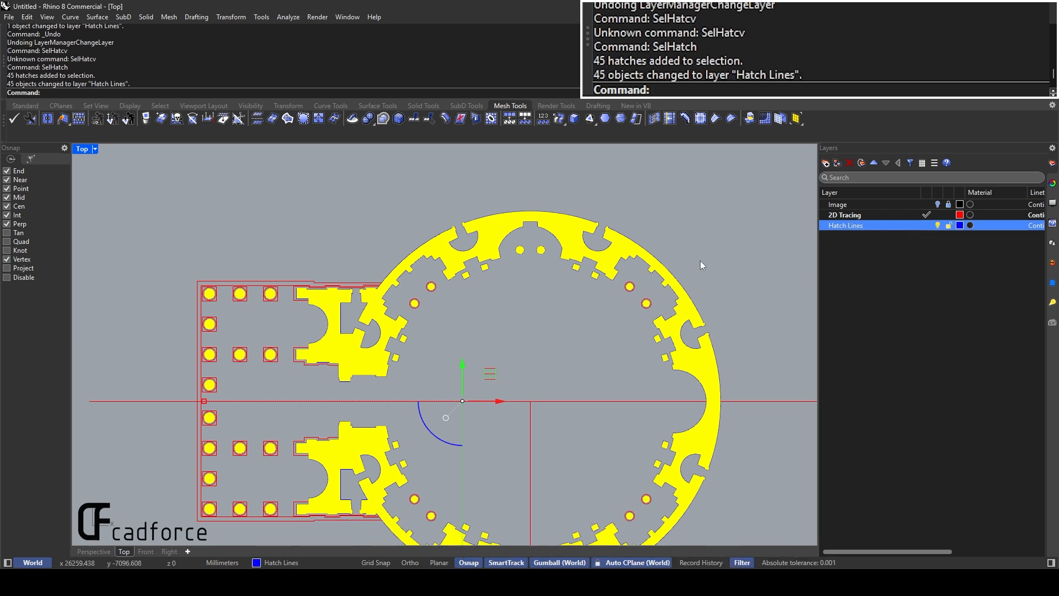
pyautogui.press('Escape')
pyautogui.scroll(-2, 510, 250)
pyautogui.scroll(-1, 510, 250)
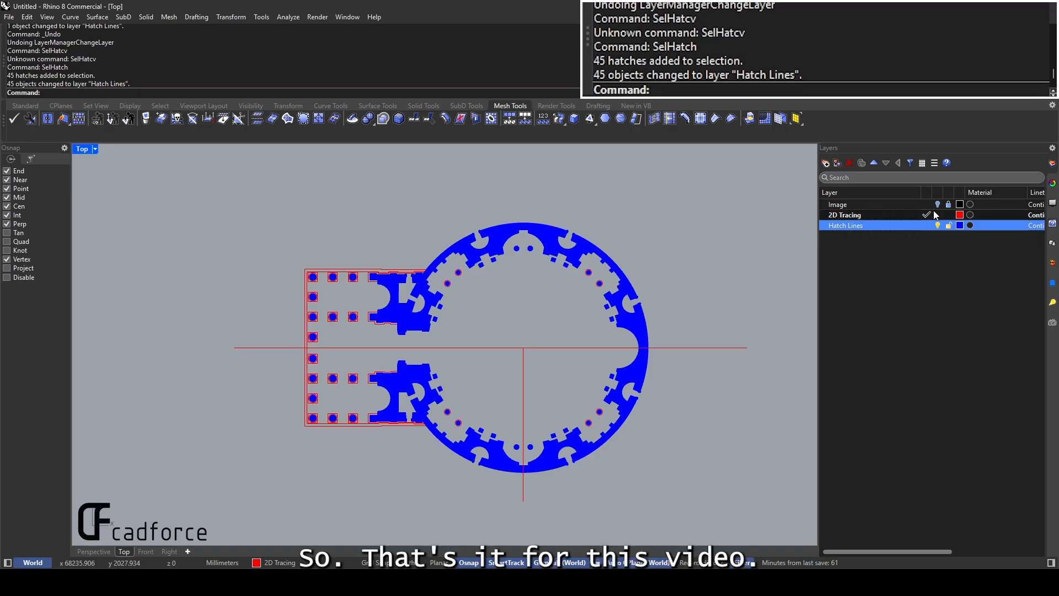
pyautogui.scroll(2, 426, 261)
pyautogui.scroll(3, 488, 292)
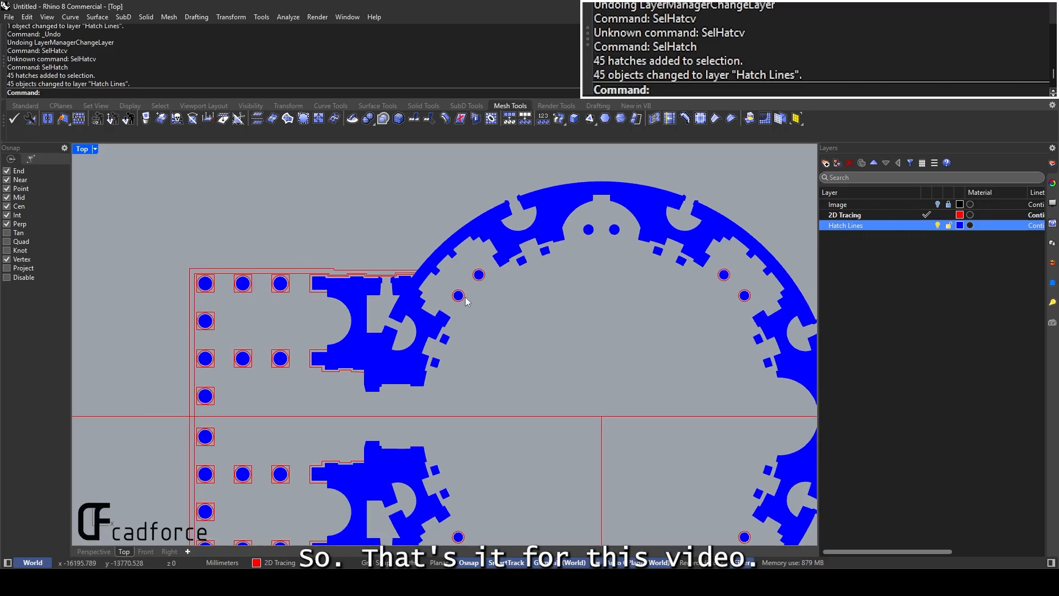
pyautogui.scroll(-5, 479, 281)
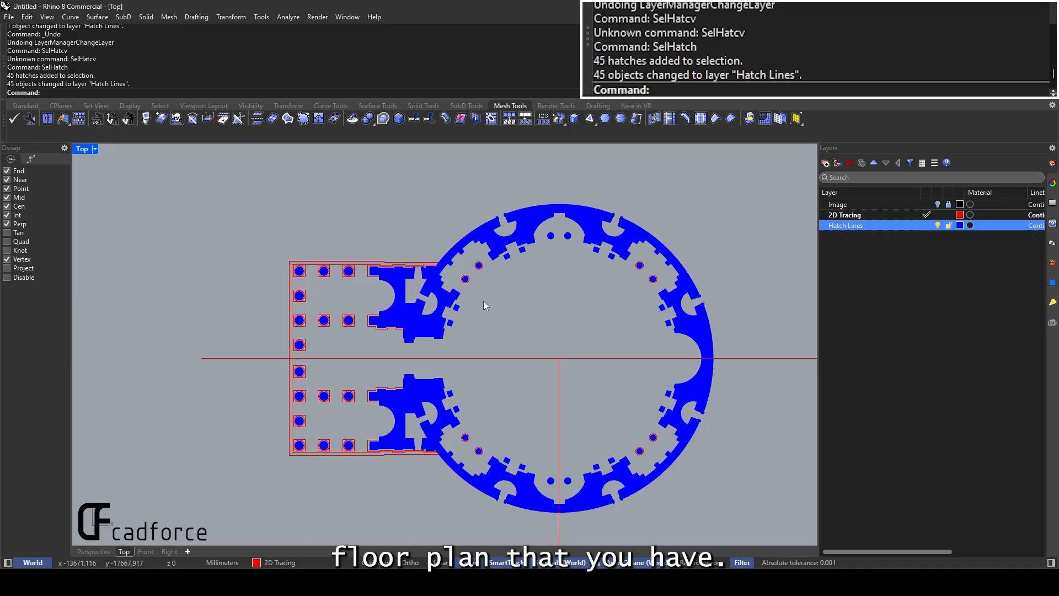
pyautogui.scroll(5, 389, 300)
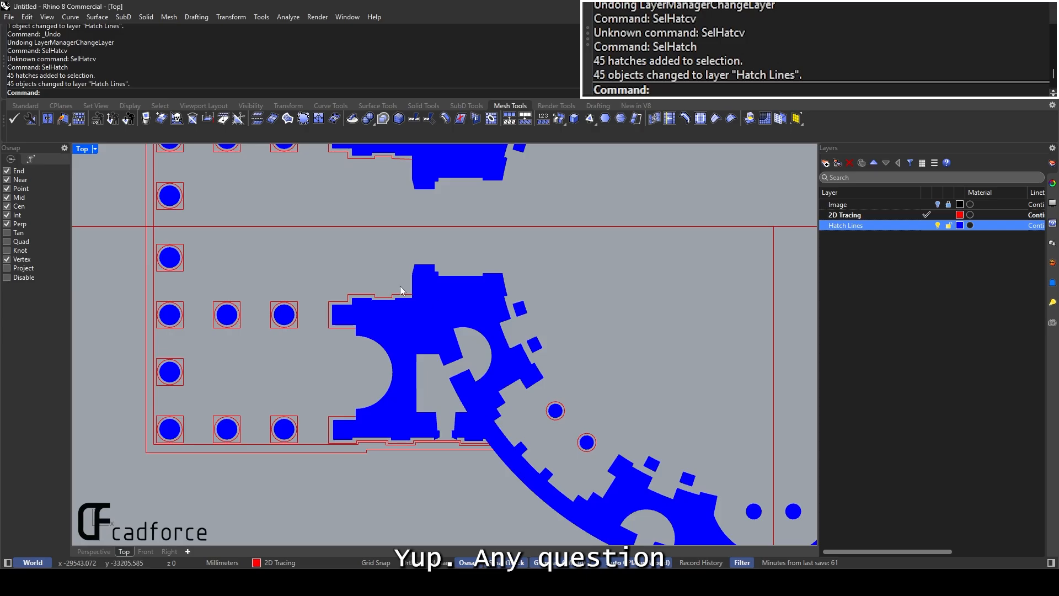
pyautogui.moveTo(401, 291); pyautogui.dragTo(447, 360, button='right')
pyautogui.scroll(-5, 437, 331)
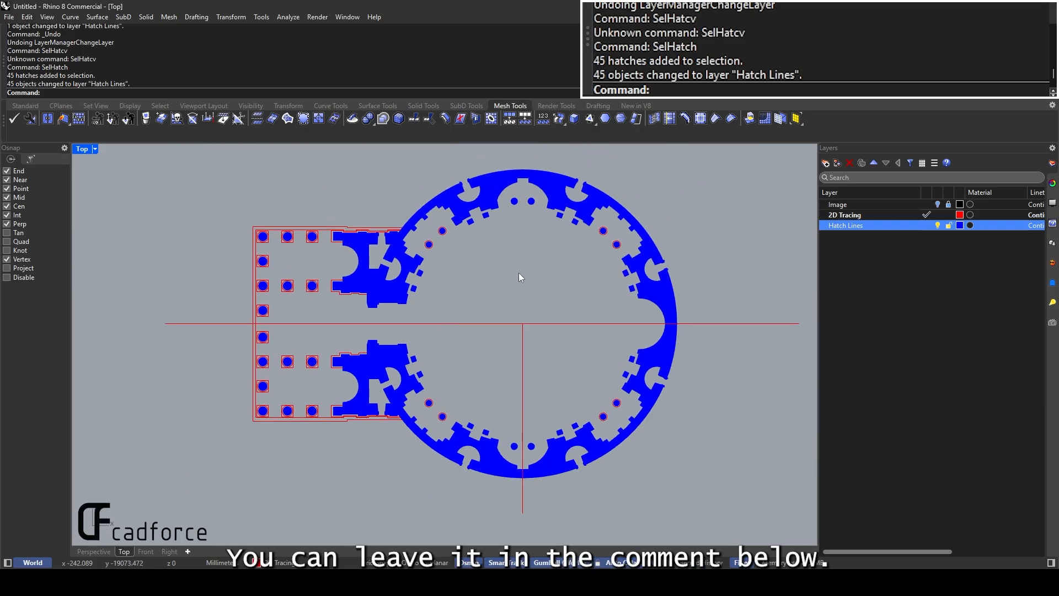